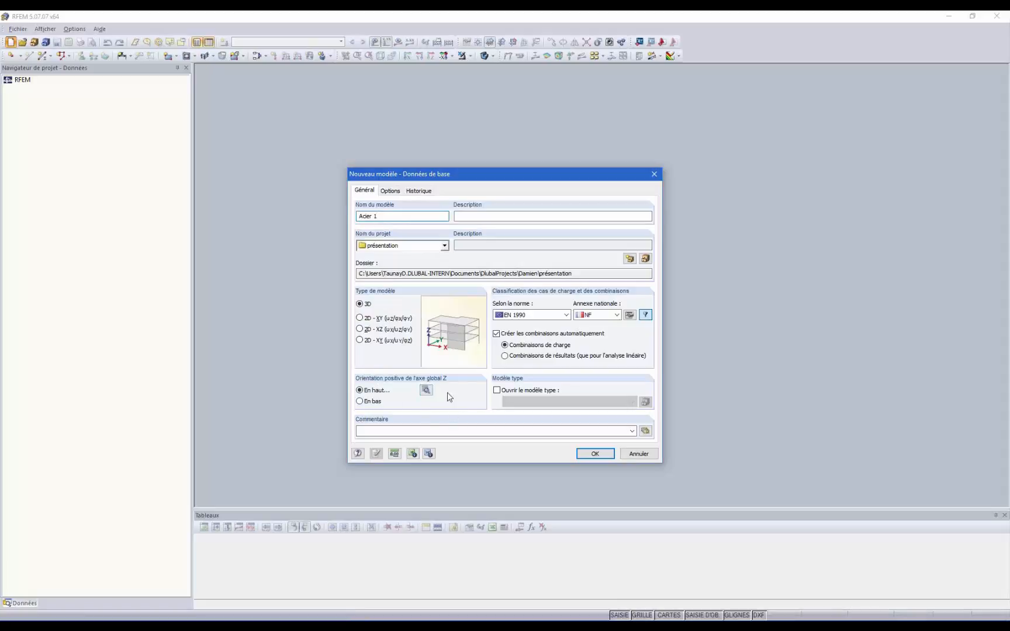
- Classify load cases and combinations by EN 1990 with the French NF national annex, and create the model
{"action": "left_click", "coordinate": [566, 315]}
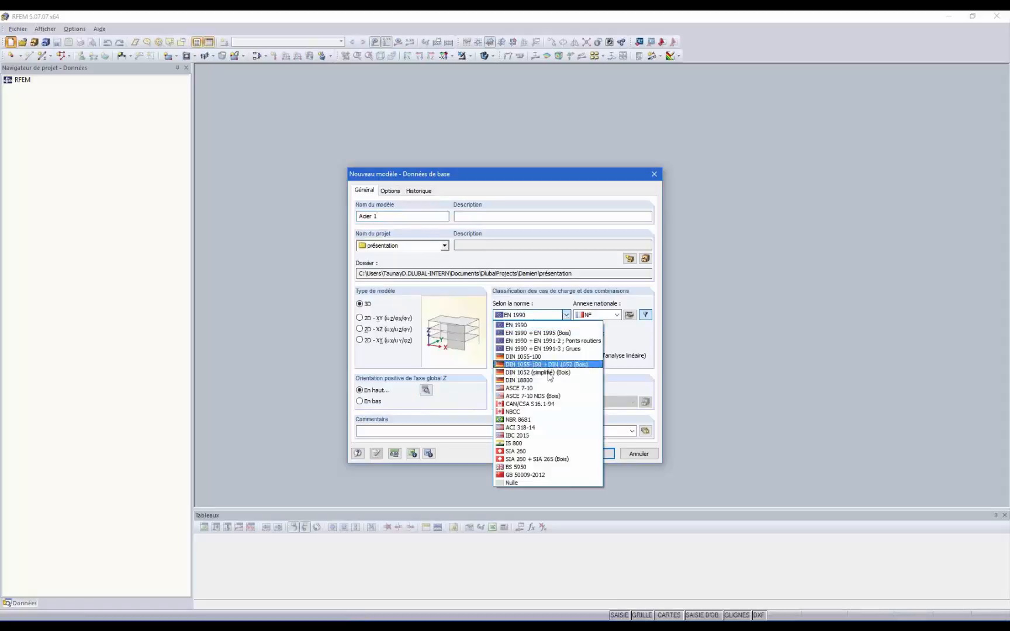
{"action": "left_click", "coordinate": [522, 326]}
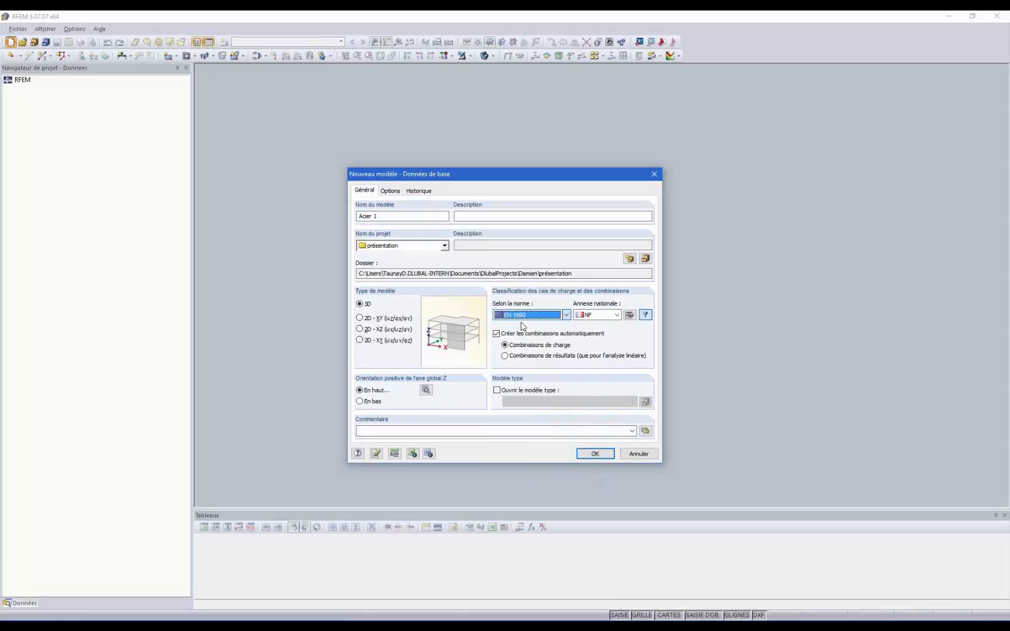
{"action": "left_click", "coordinate": [617, 315]}
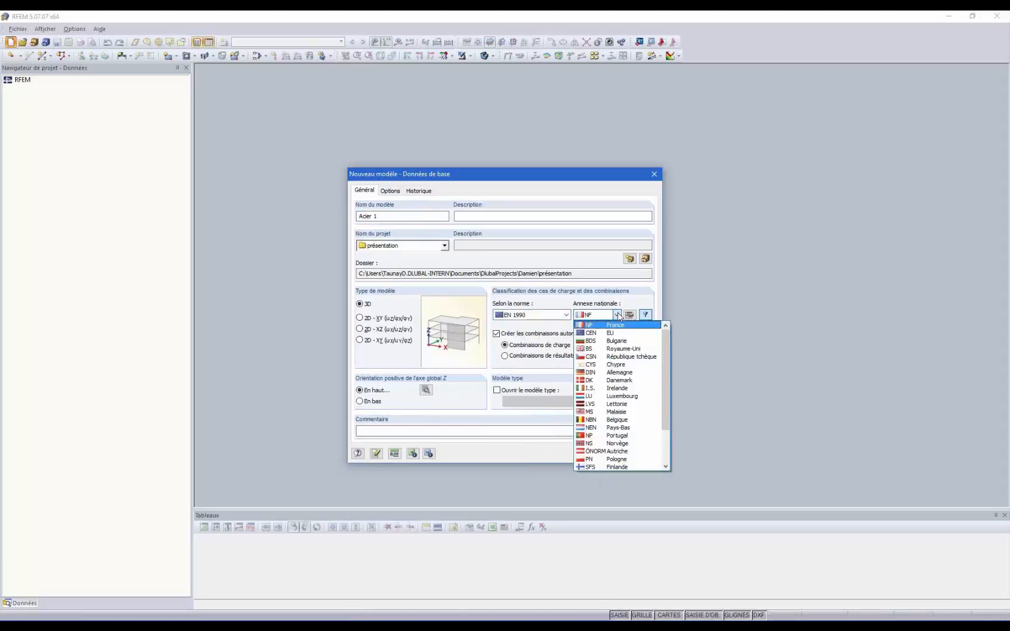
{"action": "left_click", "coordinate": [559, 301]}
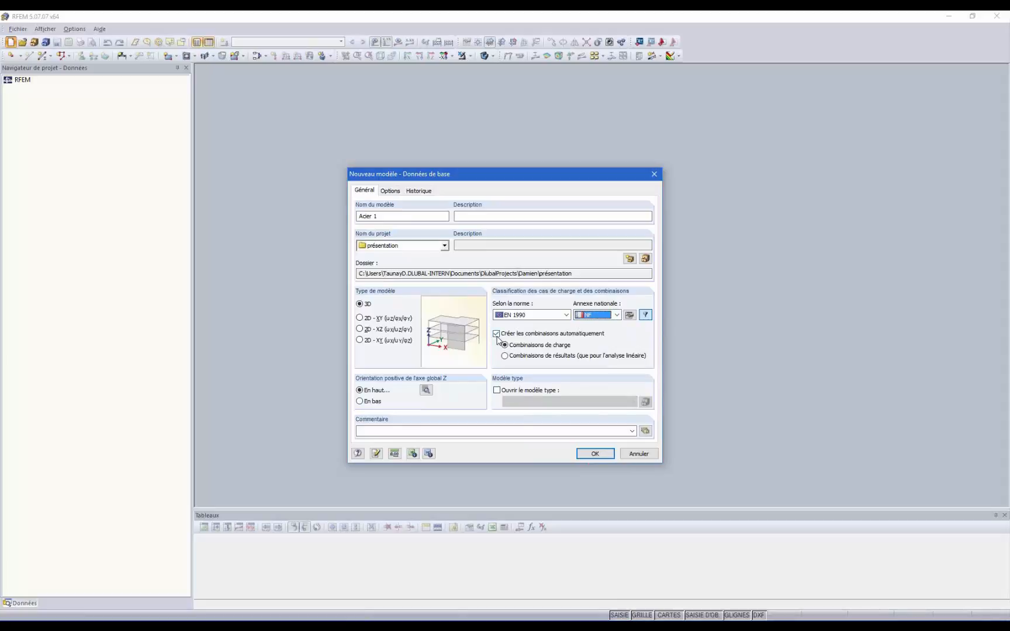
{"action": "left_click", "coordinate": [596, 454]}
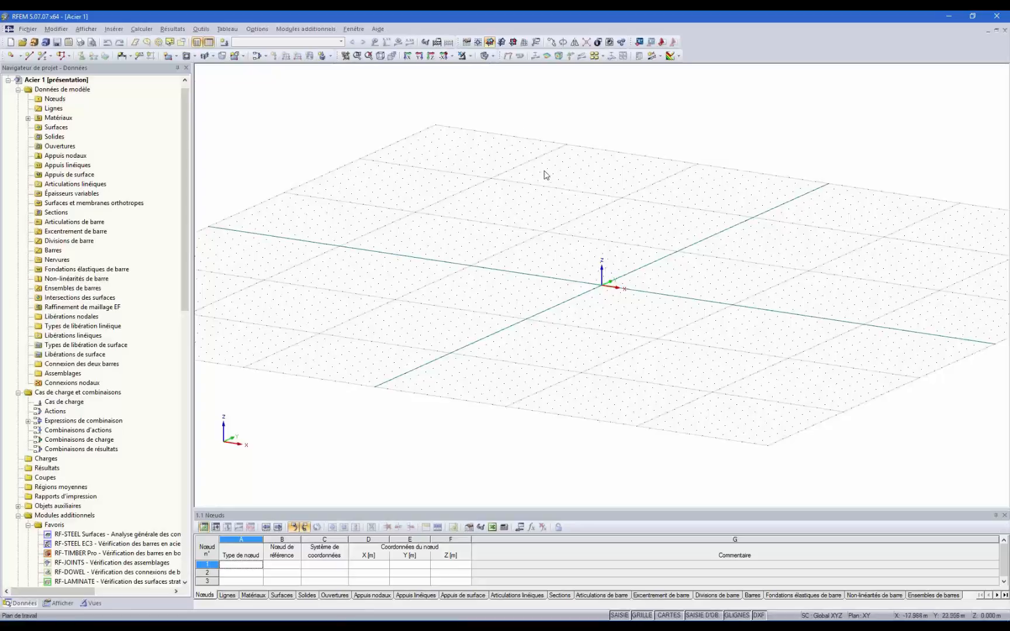
- Set the current work plane to XZ
{"action": "mouse_move", "coordinate": [775, 221]}
{"action": "middle_mouse_down", "text": "ctrl"}
{"action": "mouse_move", "coordinate": [699, 261]}
{"action": "mouse_move", "coordinate": [737, 224]}
{"action": "mouse_move", "coordinate": [760, 225]}
{"action": "middle_mouse_up", "text": "ctrl"}
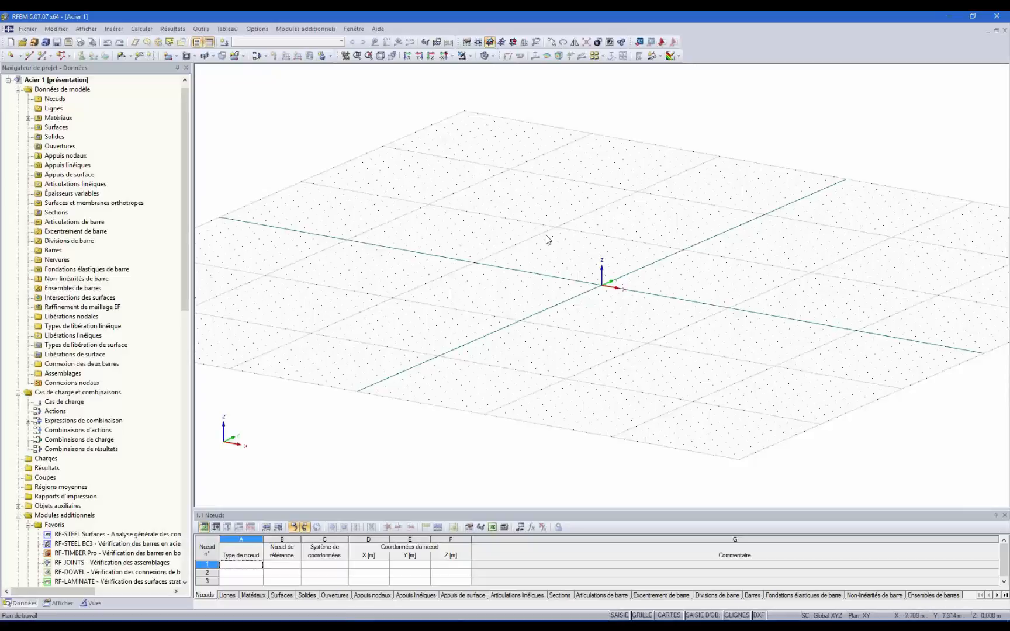
{"action": "middle_click_drag", "start_coordinate": [675, 276], "coordinate": [707, 281], "text": "ctrl"}
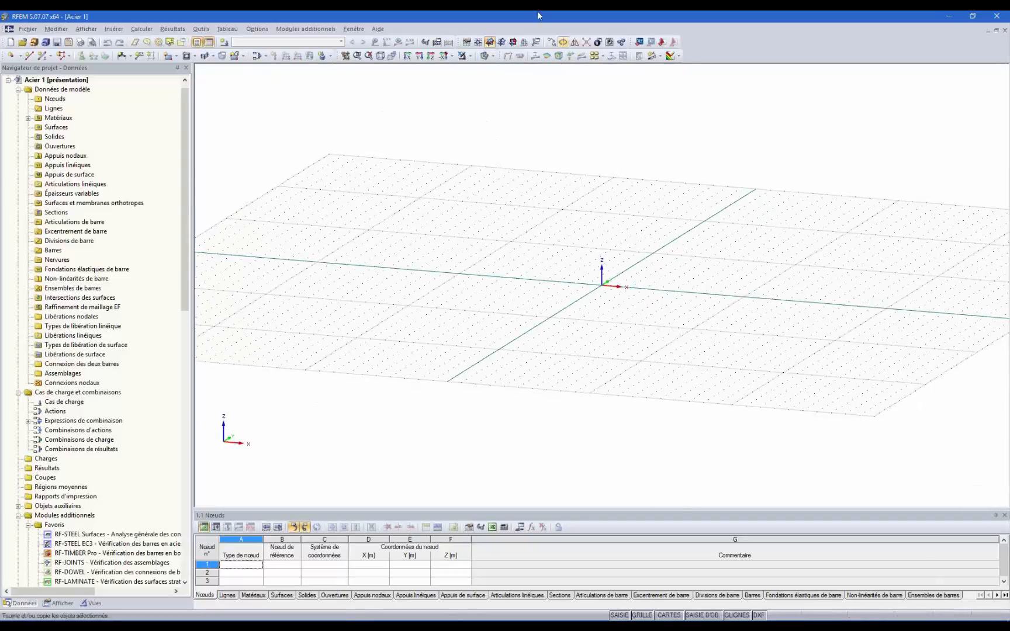
{"action": "left_click", "coordinate": [512, 42]}
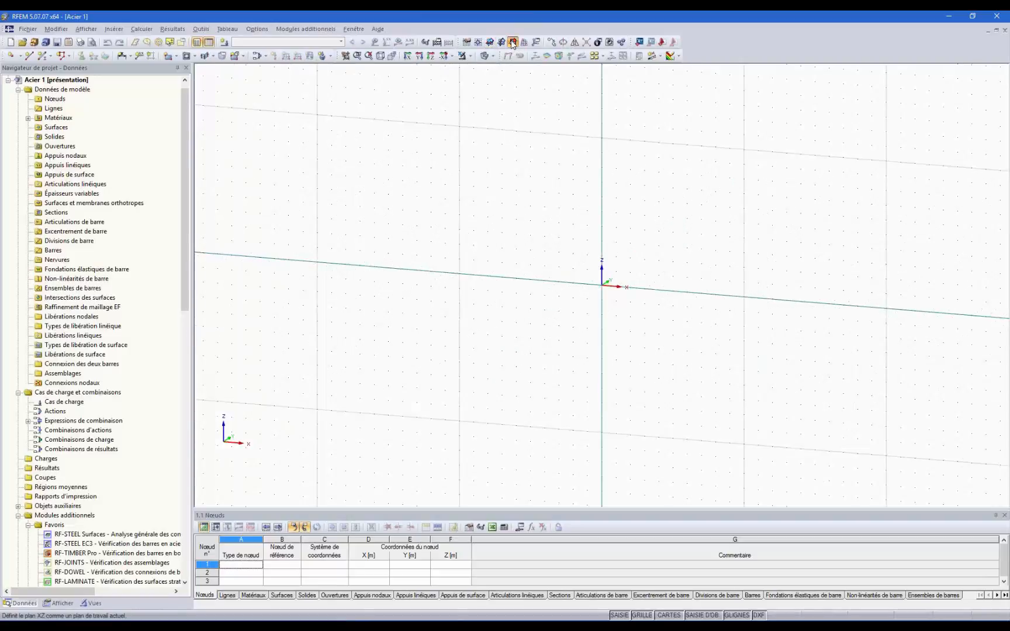
- Examine the work plane settings for grid and snap, object snap, guidelines, background layers and line grids
{"action": "middle_click_drag", "start_coordinate": [721, 355], "coordinate": [557, 245], "text": "ctrl"}
{"action": "right_click", "coordinate": [556, 245]}
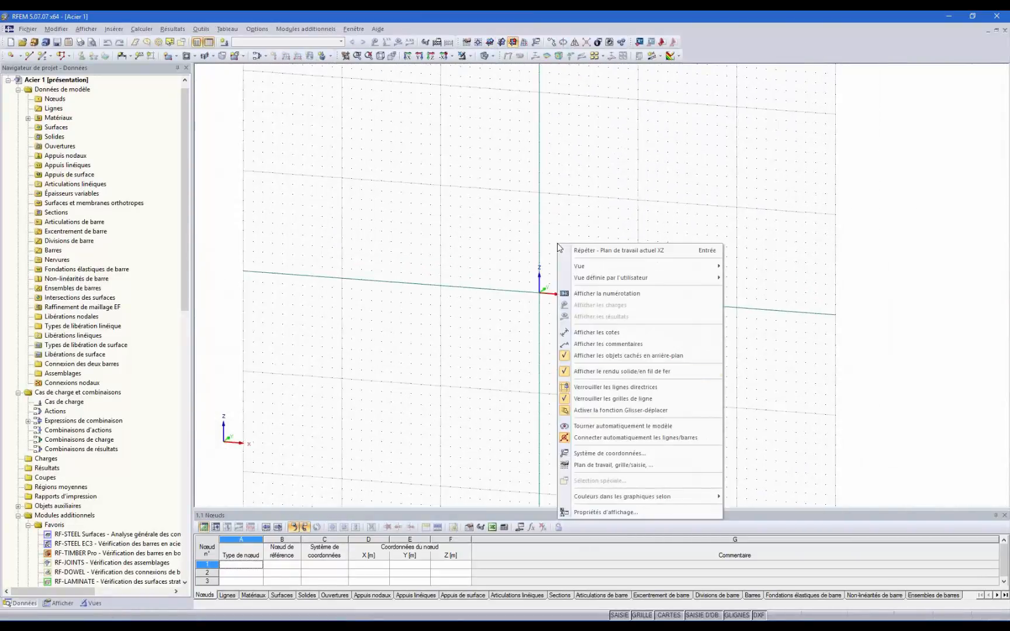
{"action": "left_click", "coordinate": [596, 466]}
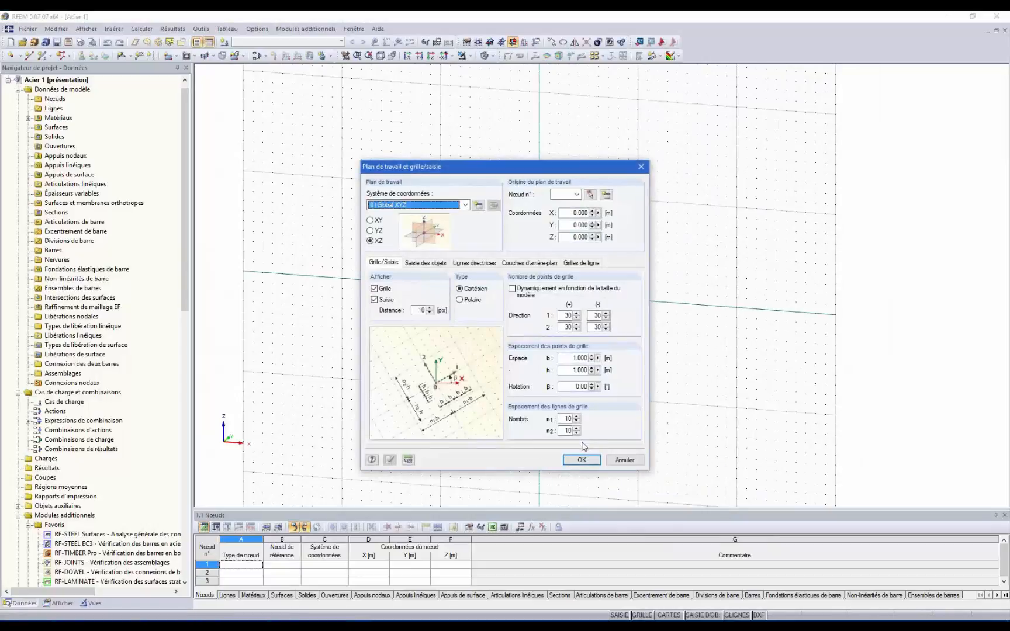
{"action": "left_click", "coordinate": [572, 264]}
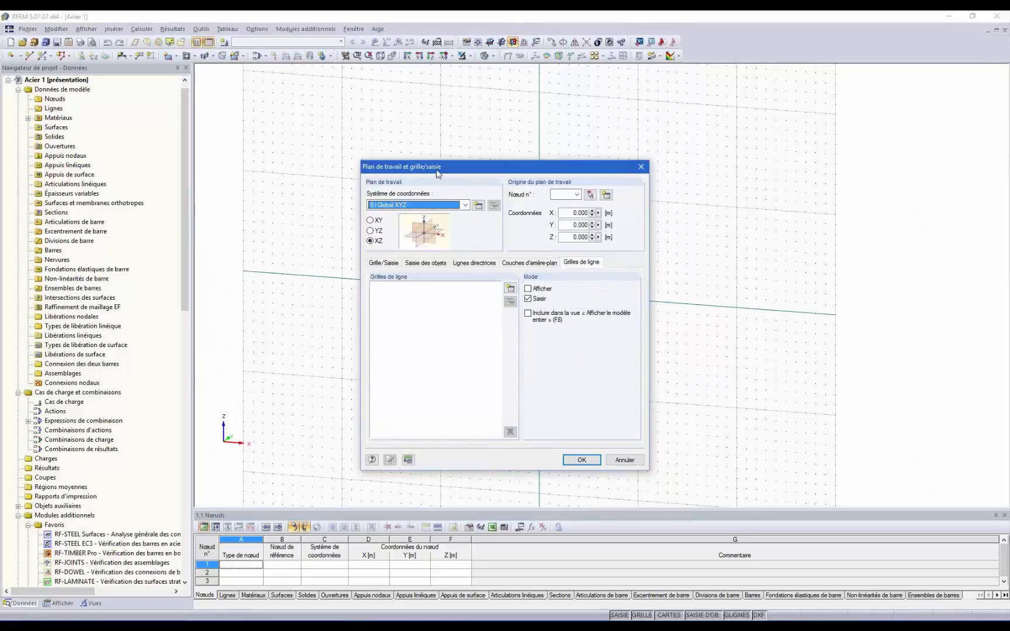
{"action": "left_click", "coordinate": [384, 264]}
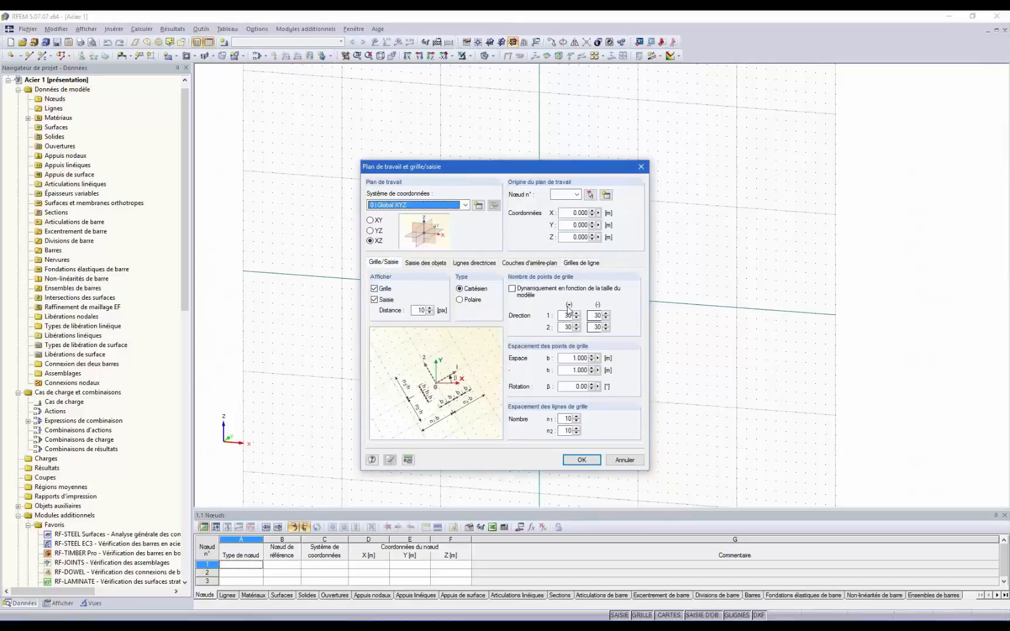
{"action": "left_click_drag", "start_coordinate": [503, 171], "coordinate": [408, 182]}
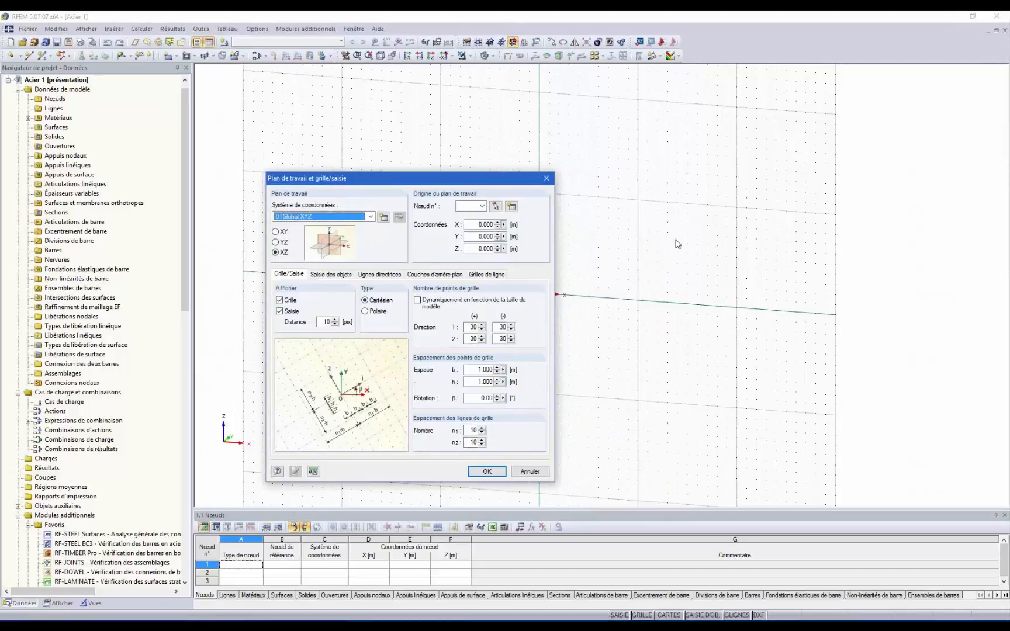
{"action": "left_click_drag", "start_coordinate": [430, 186], "coordinate": [465, 128]}
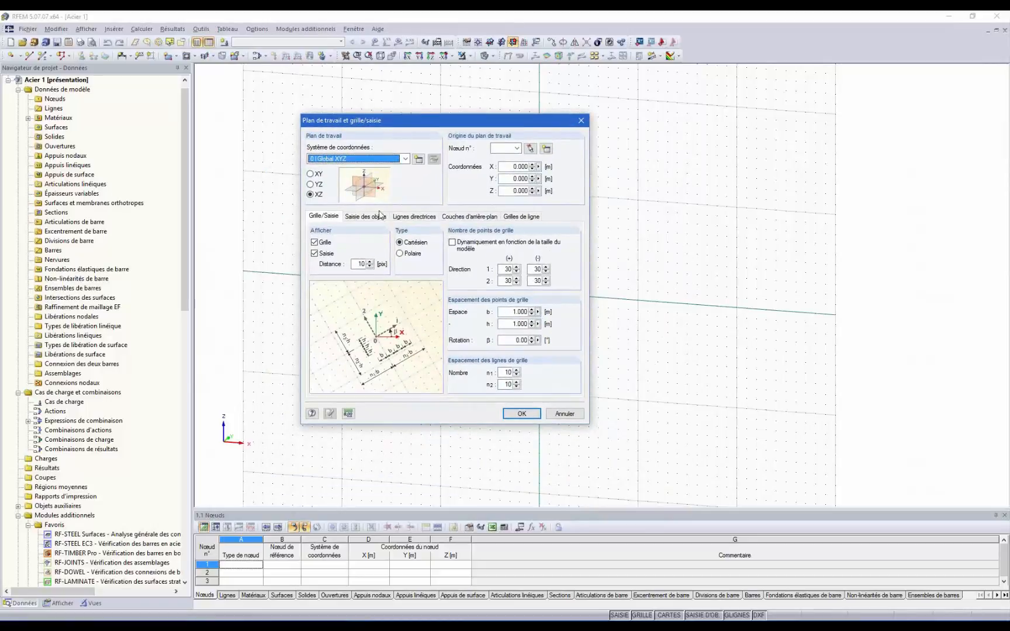
{"action": "left_click", "coordinate": [366, 216]}
{"action": "left_click", "coordinate": [419, 218]}
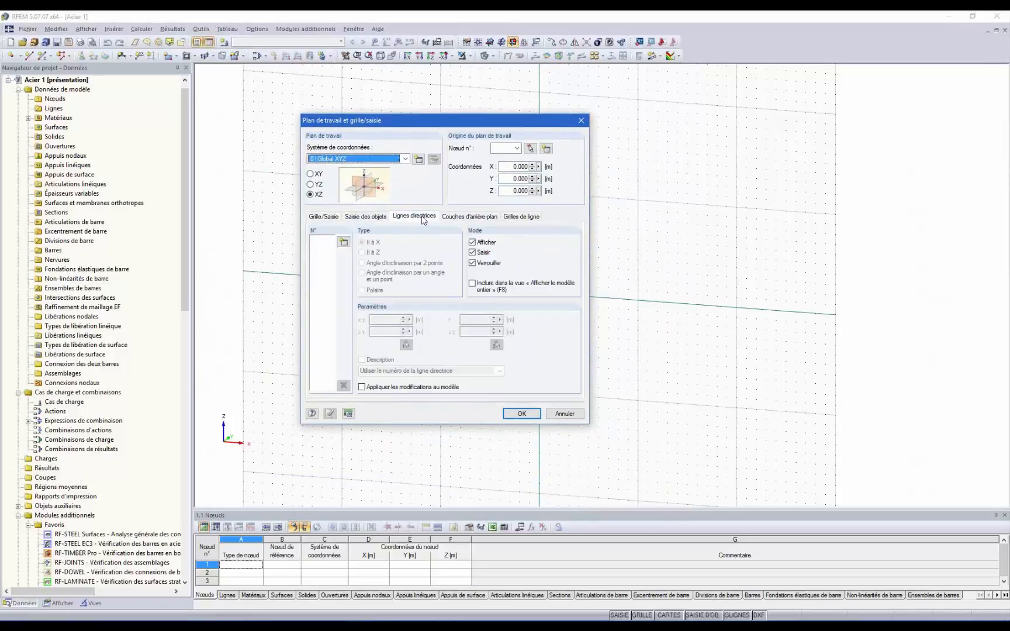
{"action": "left_click", "coordinate": [475, 217]}
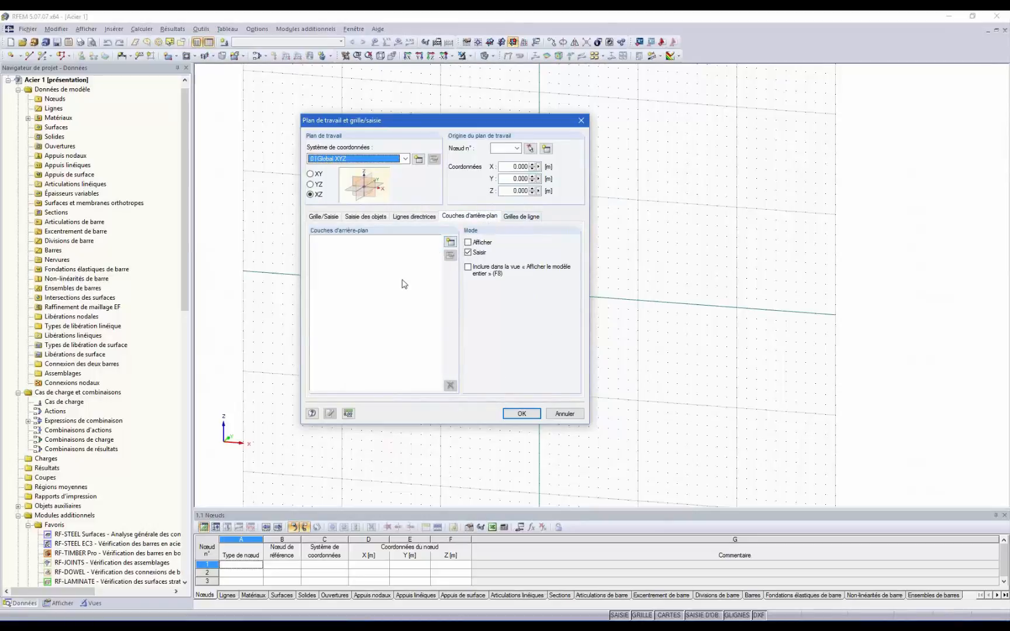
{"action": "left_click", "coordinate": [520, 217]}
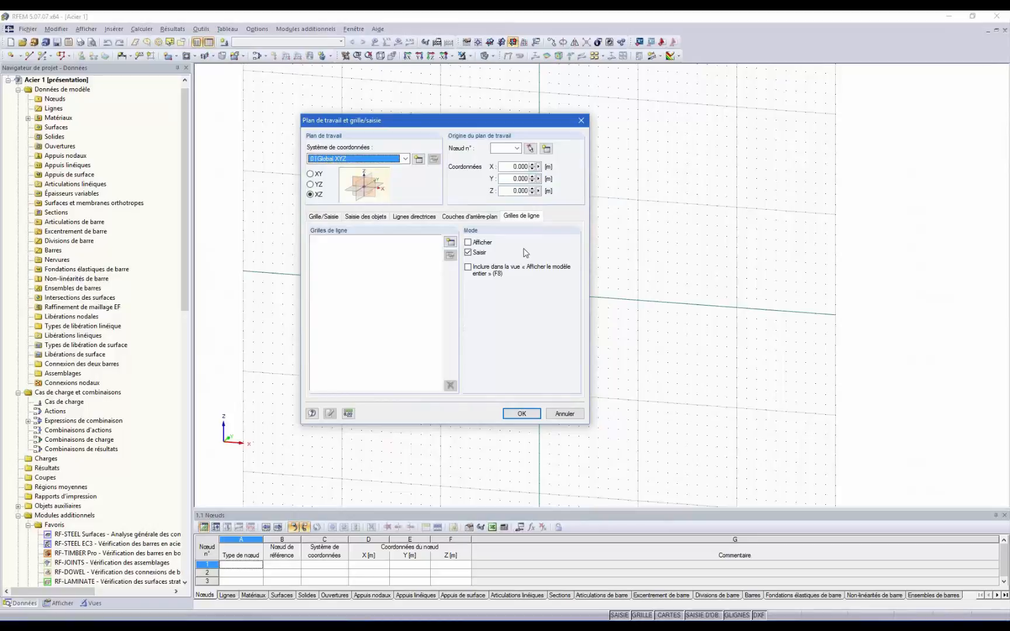
- Start a new line grid with individual colours, red for its points and blue for its lines
{"action": "left_click", "coordinate": [450, 242]}
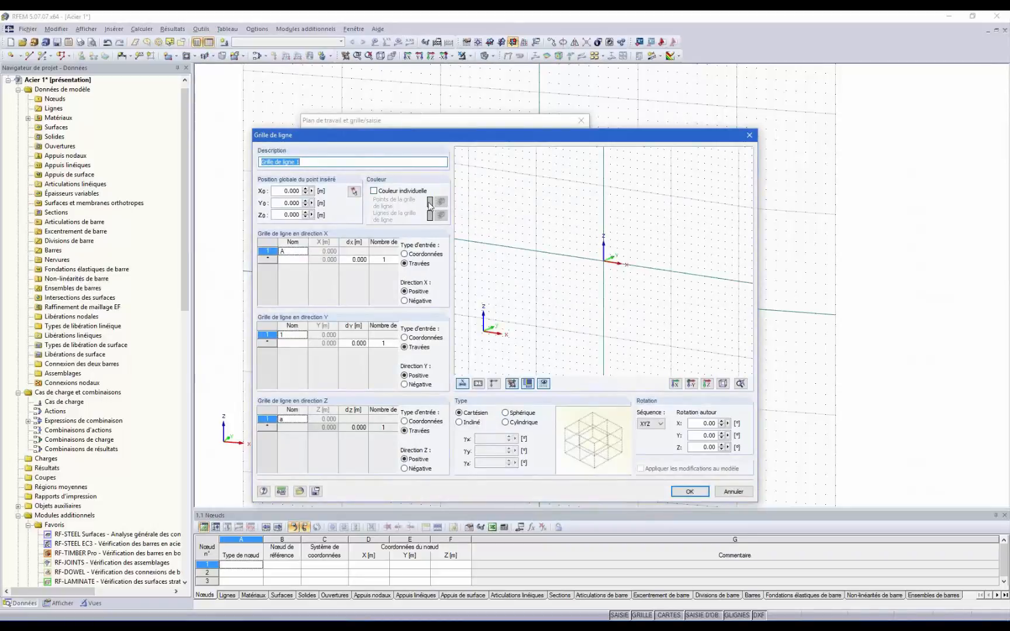
{"action": "left_click", "coordinate": [374, 190]}
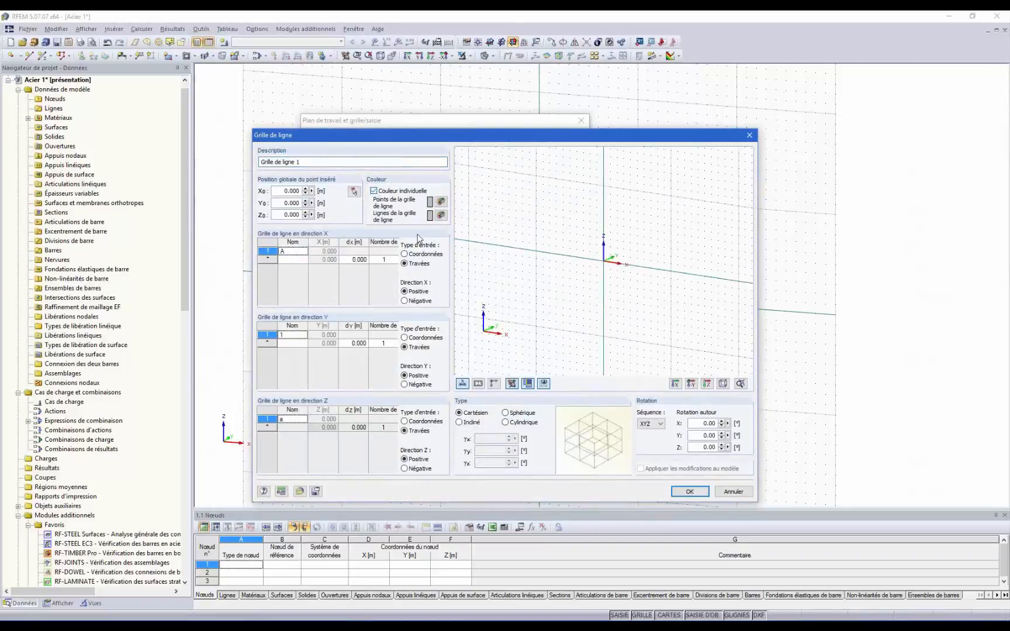
{"action": "left_click", "coordinate": [441, 203]}
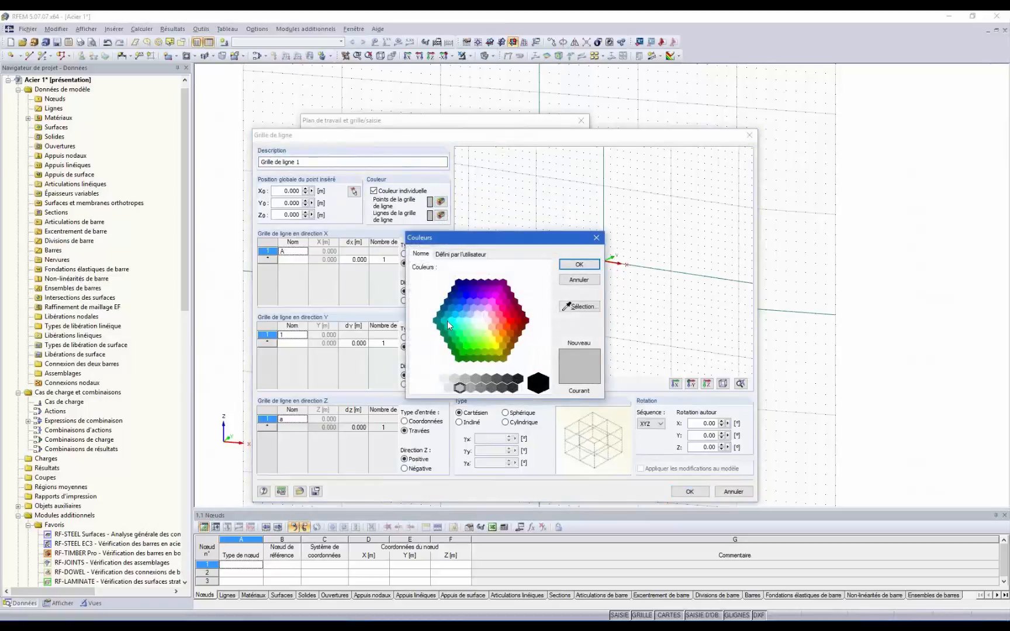
{"action": "left_click", "coordinate": [509, 320]}
{"action": "left_click", "coordinate": [579, 264]}
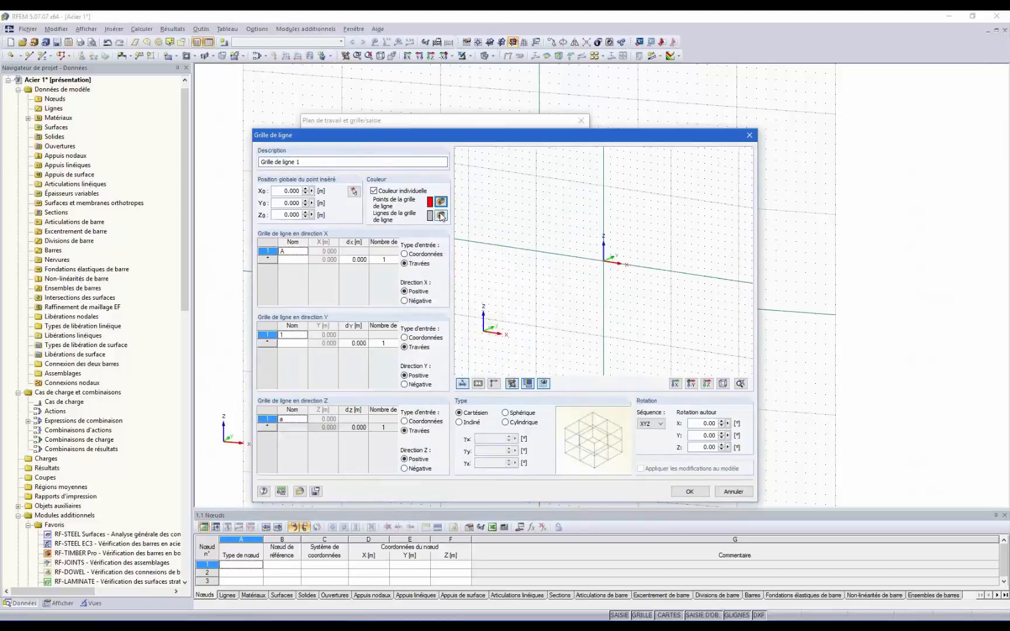
{"action": "left_click", "coordinate": [441, 215]}
{"action": "left_click", "coordinate": [466, 295]}
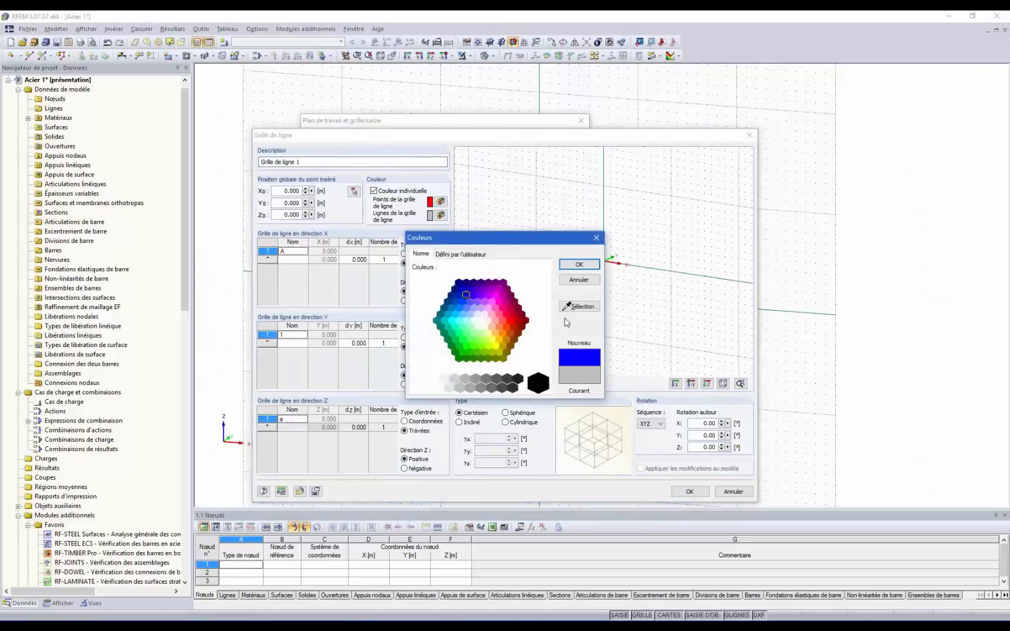
{"action": "left_click", "coordinate": [580, 265]}
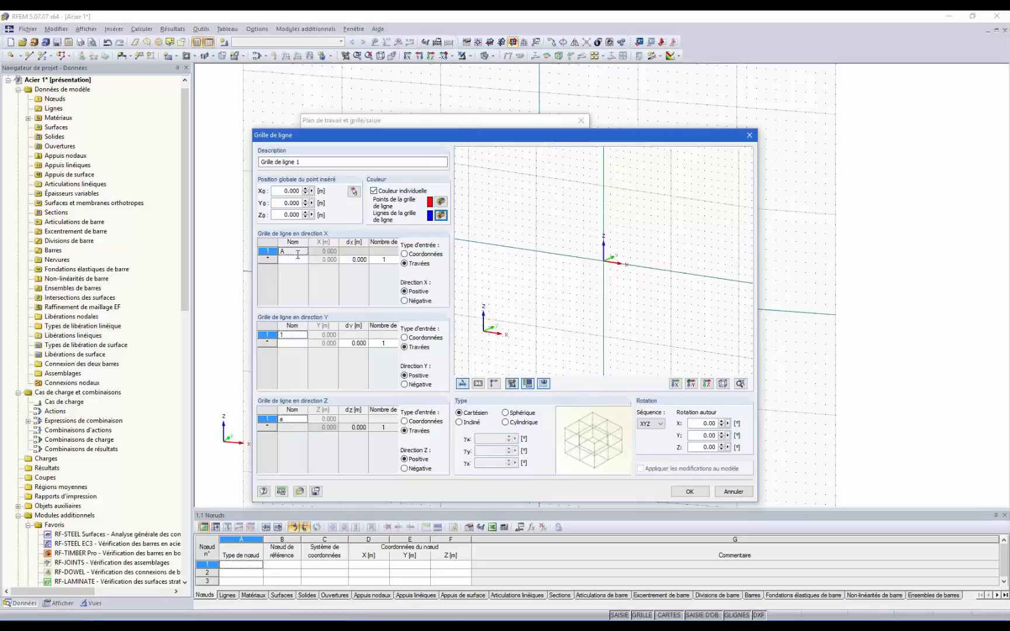
- Define the line grid's X-direction spans as one 4 m bay followed by two 2 m bays
{"action": "left_click", "coordinate": [351, 259]}
{"action": "double_click", "coordinate": [351, 259]}
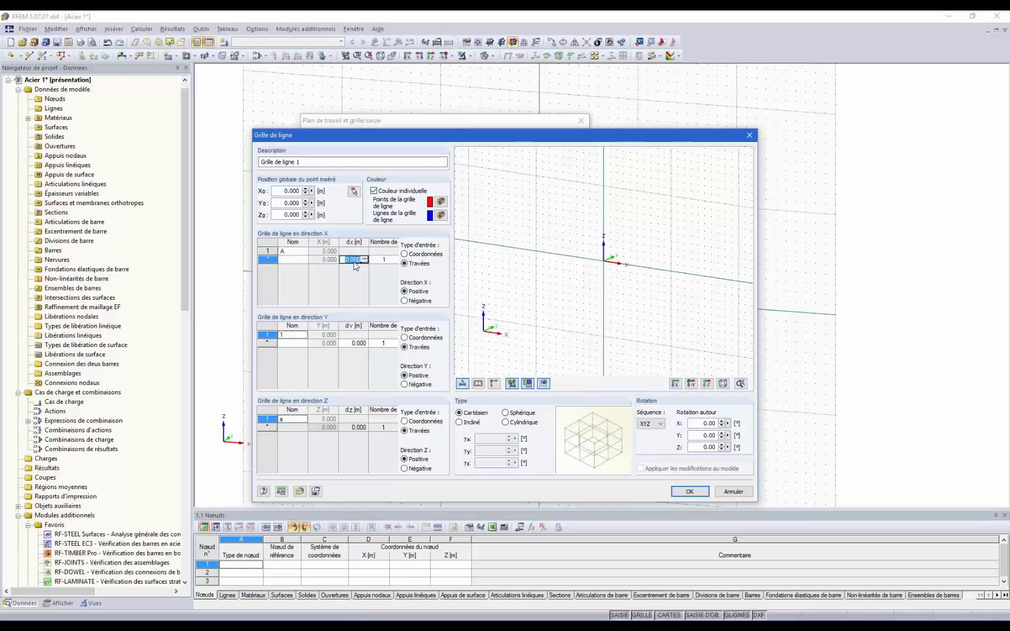
{"action": "type", "text": "4"}
{"action": "key", "text": "Return"}
{"action": "left_click", "coordinate": [353, 268]}
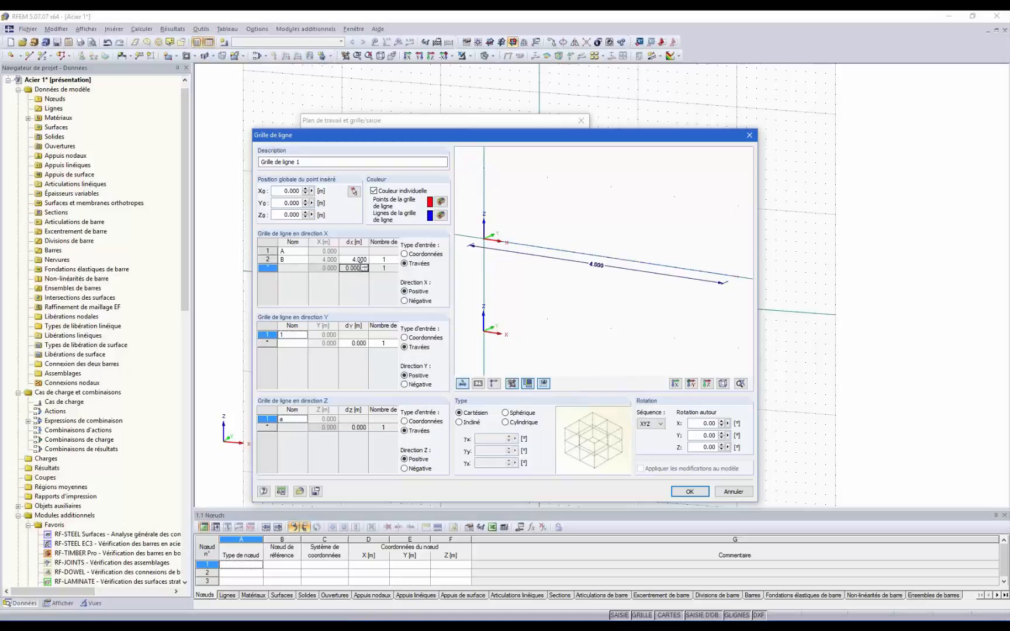
{"action": "double_click", "coordinate": [345, 272]}
{"action": "type", "text": "2"}
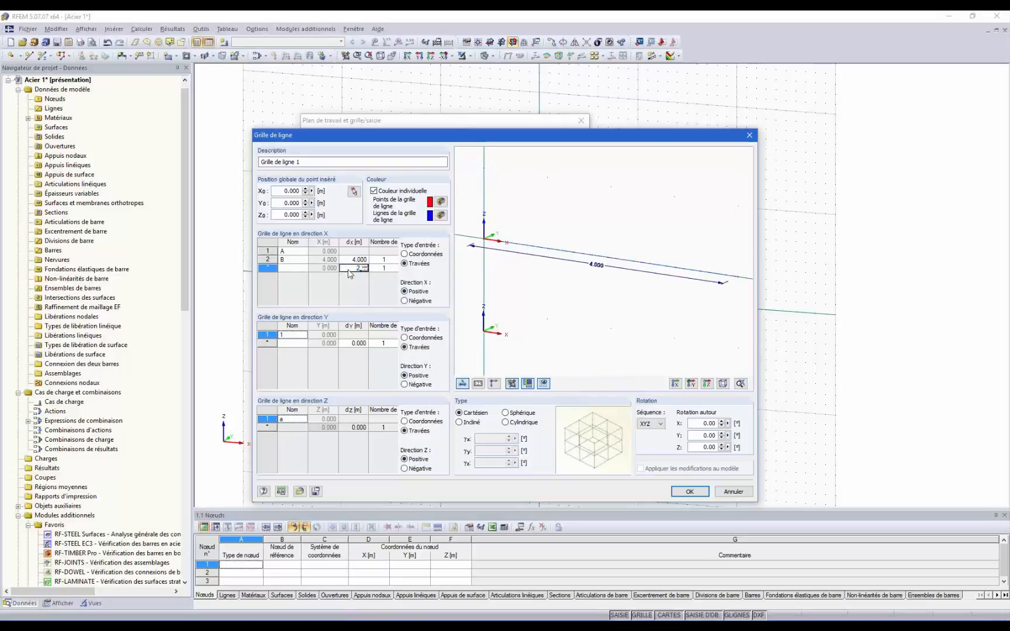
{"action": "key", "text": "Return"}
{"action": "left_click", "coordinate": [383, 267]}
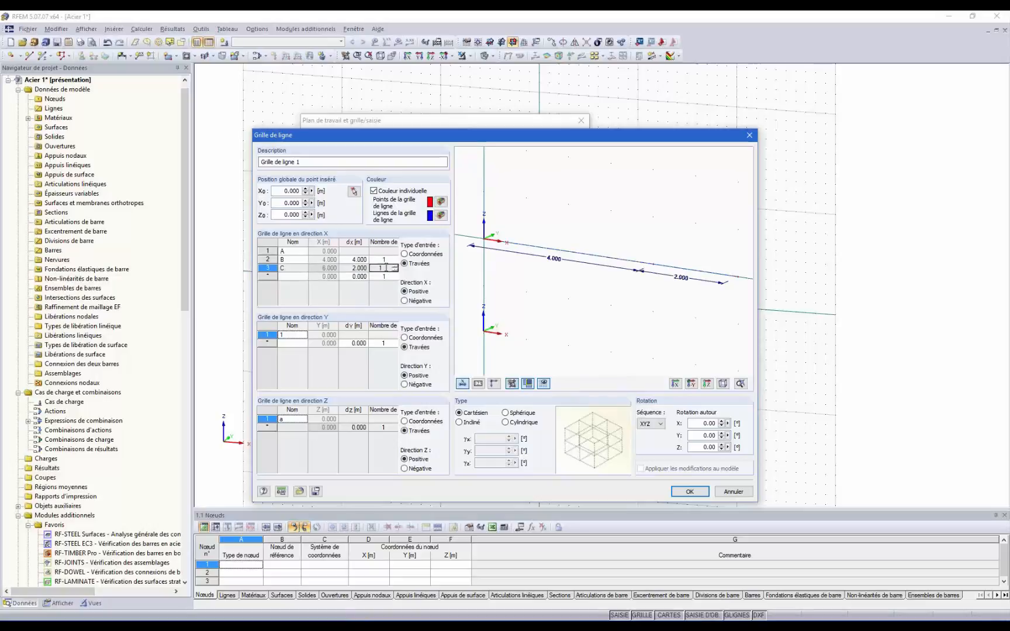
{"action": "left_click", "coordinate": [394, 266]}
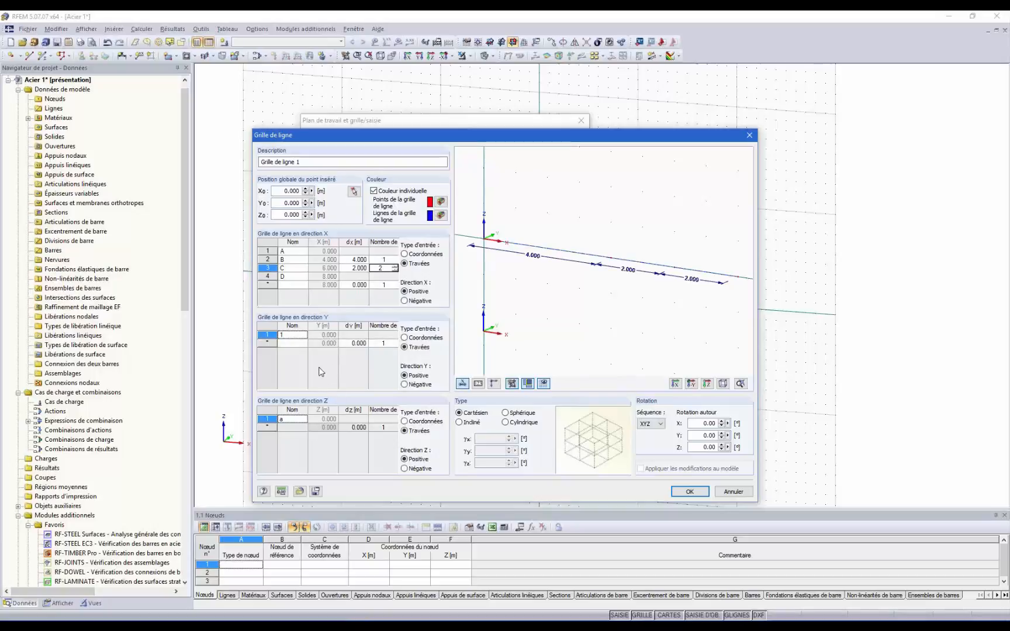
- Define the Z-direction spans as two 3.5 m bays plus one 1.2 m bay, and confirm the line grid
{"action": "left_click", "coordinate": [368, 429]}
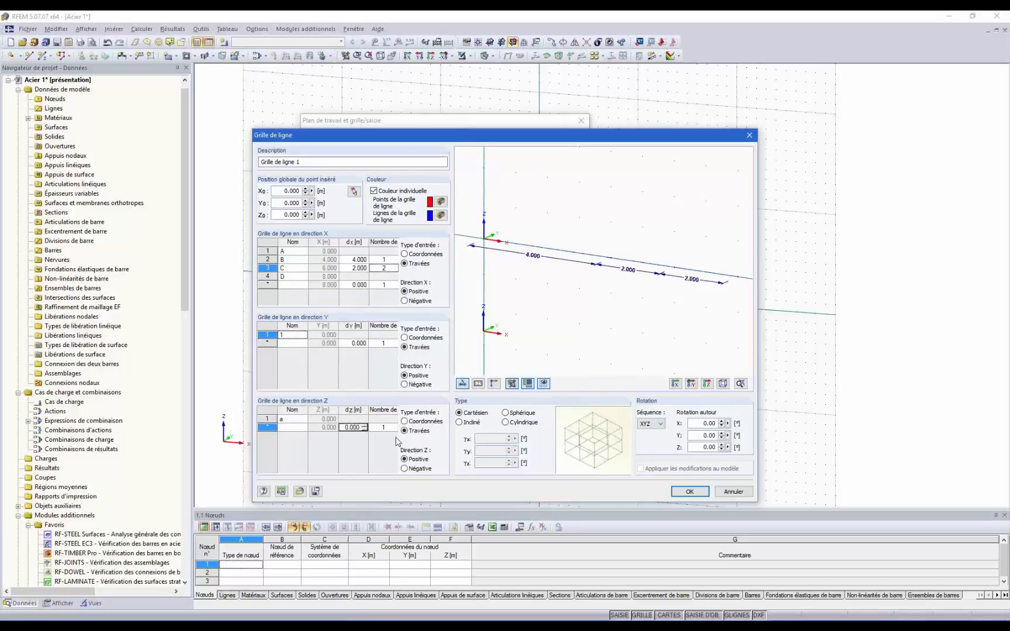
{"action": "double_click", "coordinate": [357, 428]}
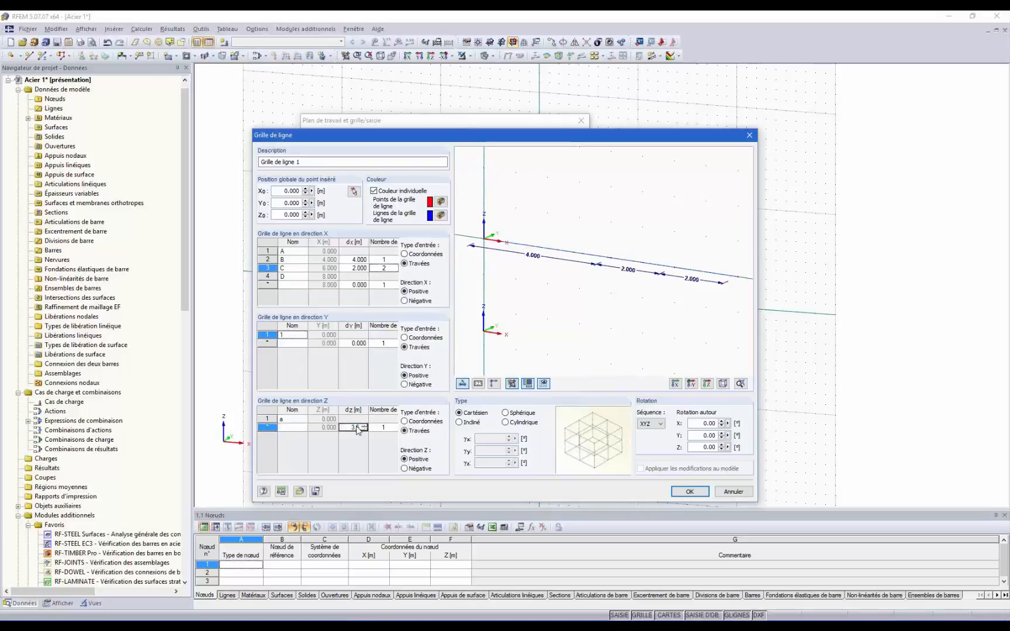
{"action": "type", "text": "3.5"}
{"action": "key", "text": "Tab"}
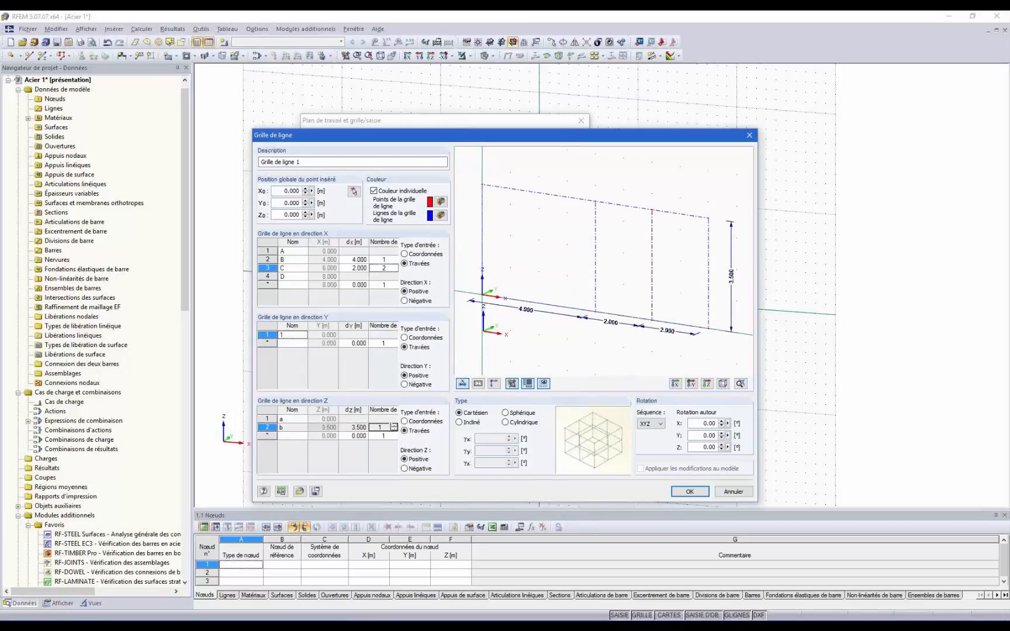
{"action": "left_click", "coordinate": [396, 426]}
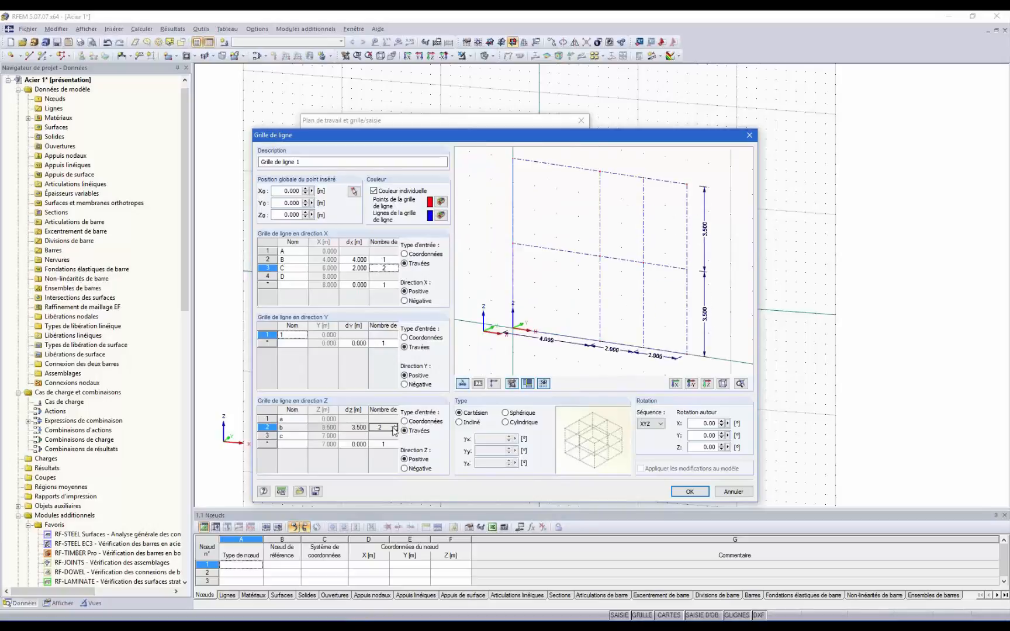
{"action": "left_click", "coordinate": [356, 445]}
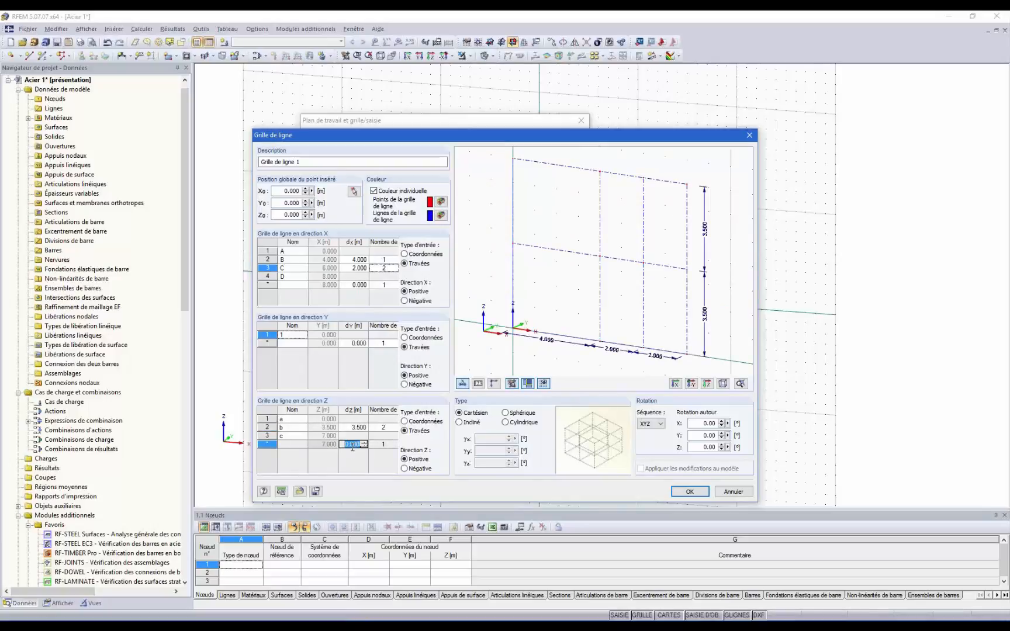
{"action": "type", "text": "1.2"}
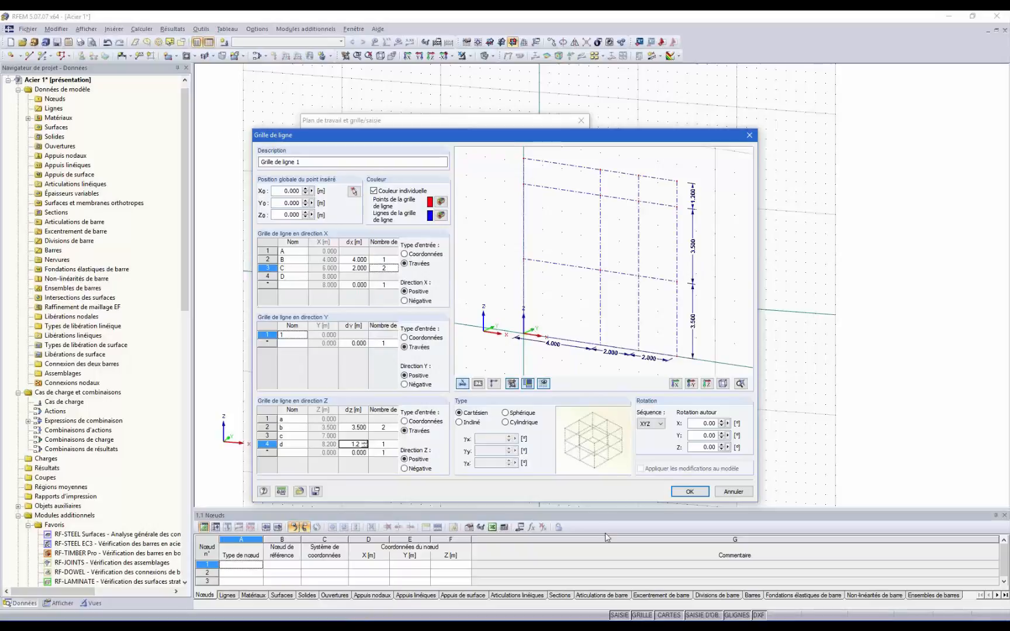
{"action": "left_click", "coordinate": [691, 492]}
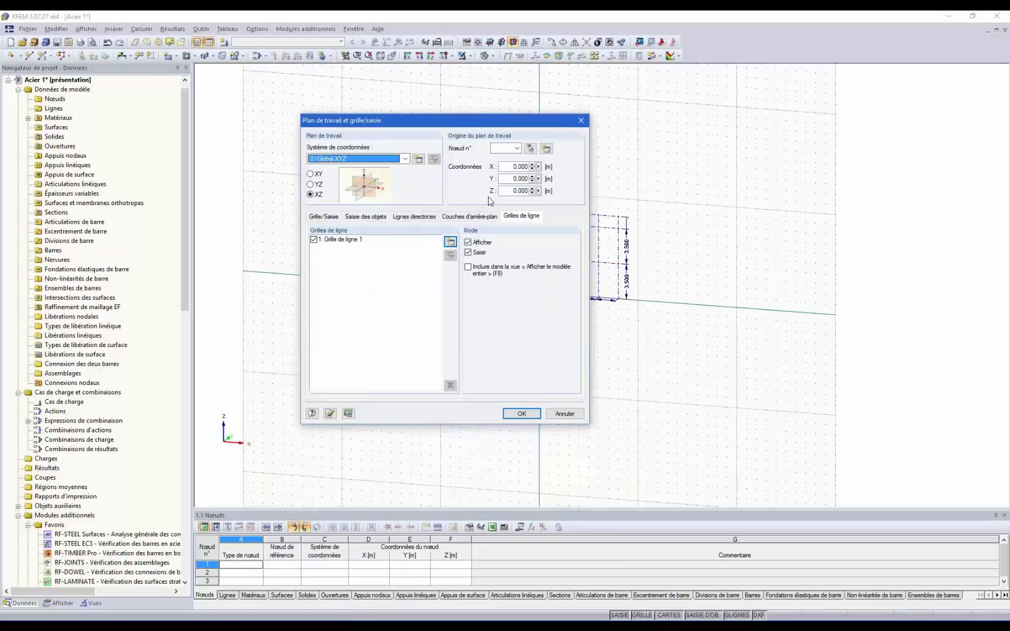
- Apply the work plane settings, hide the background point grid and show the line grid in a front view of the XZ plane
{"action": "left_click", "coordinate": [521, 414]}
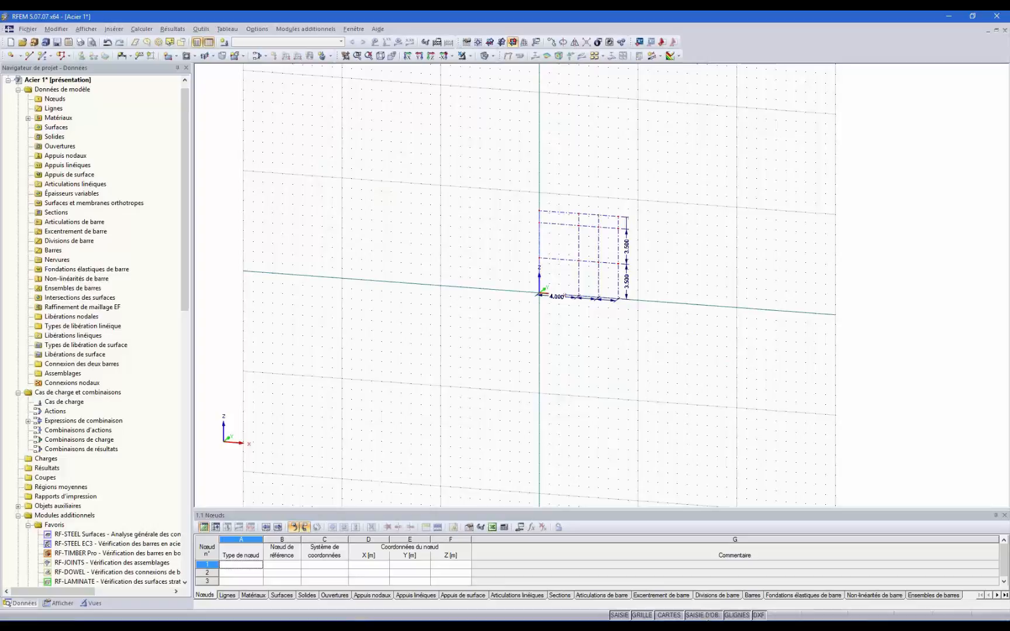
{"action": "left_click", "coordinate": [642, 615]}
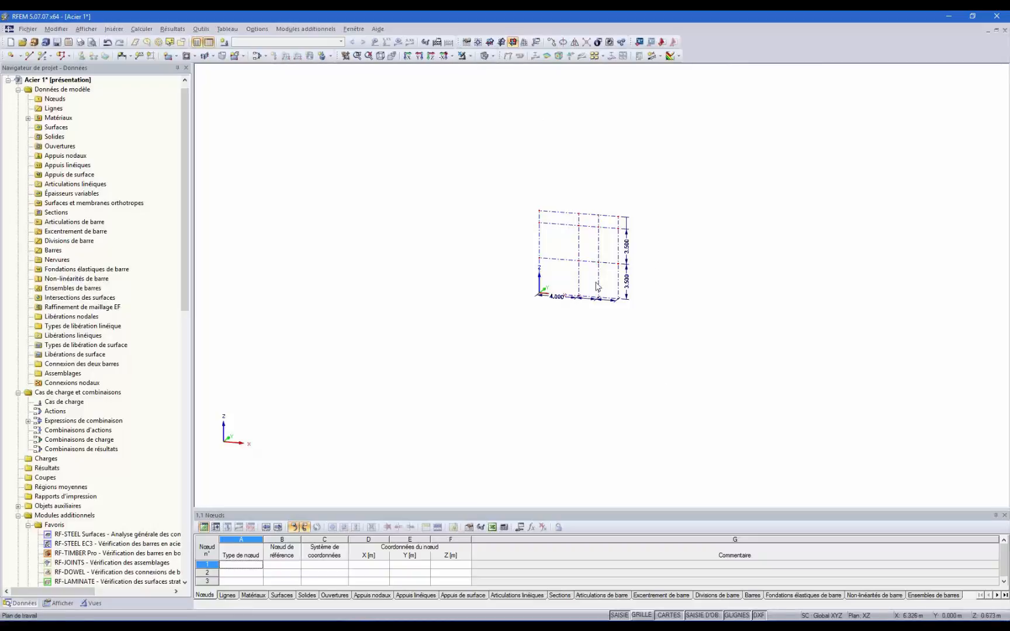
{"action": "scroll", "coordinate": [595, 261], "scroll_direction": "up", "scroll_amount": 2}
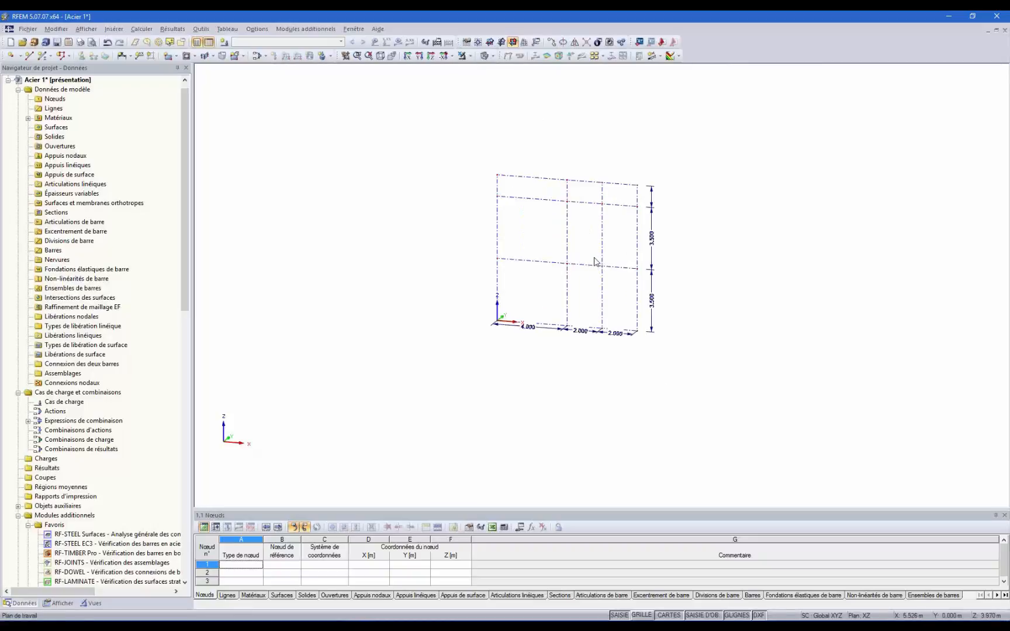
{"action": "left_click", "coordinate": [418, 56]}
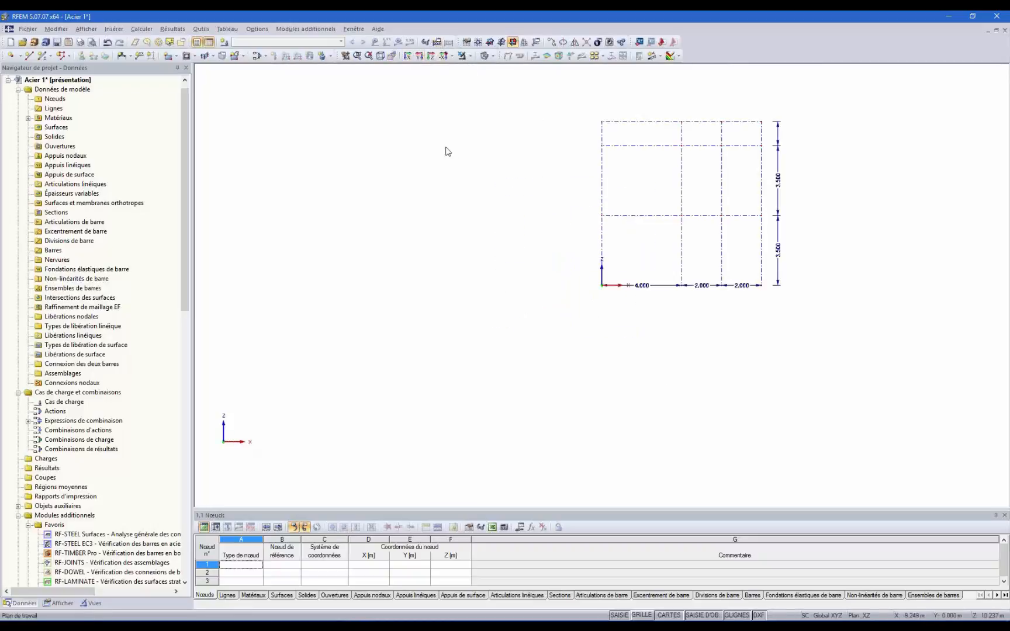
{"action": "scroll", "coordinate": [776, 128], "scroll_direction": "up", "scroll_amount": 2}
{"action": "scroll", "coordinate": [778, 151], "scroll_direction": "up", "scroll_amount": 1}
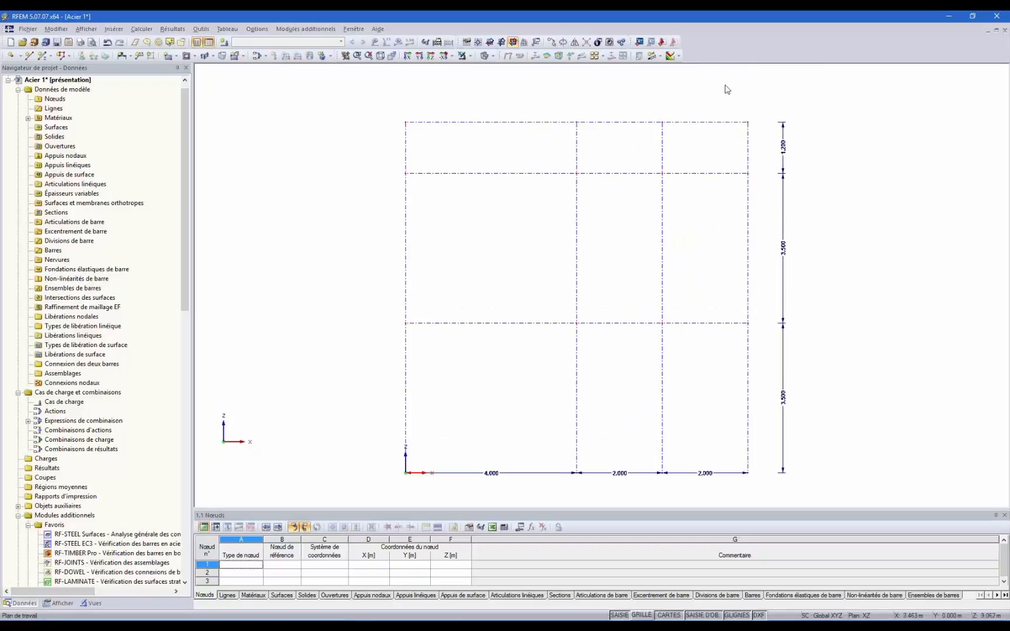
{"action": "scroll", "coordinate": [697, 111], "scroll_direction": "down", "scroll_amount": 1}
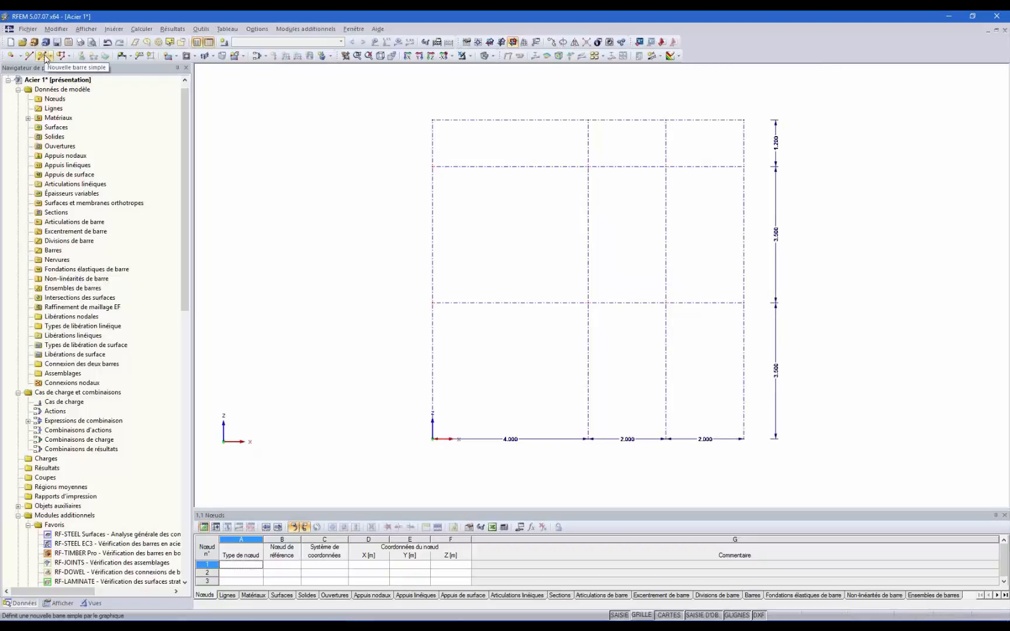
- Start a new single member and assign it the rolled I-section IPE 400 from Norme européenne 19-57 in Acier S 235
{"action": "left_click", "coordinate": [45, 57]}
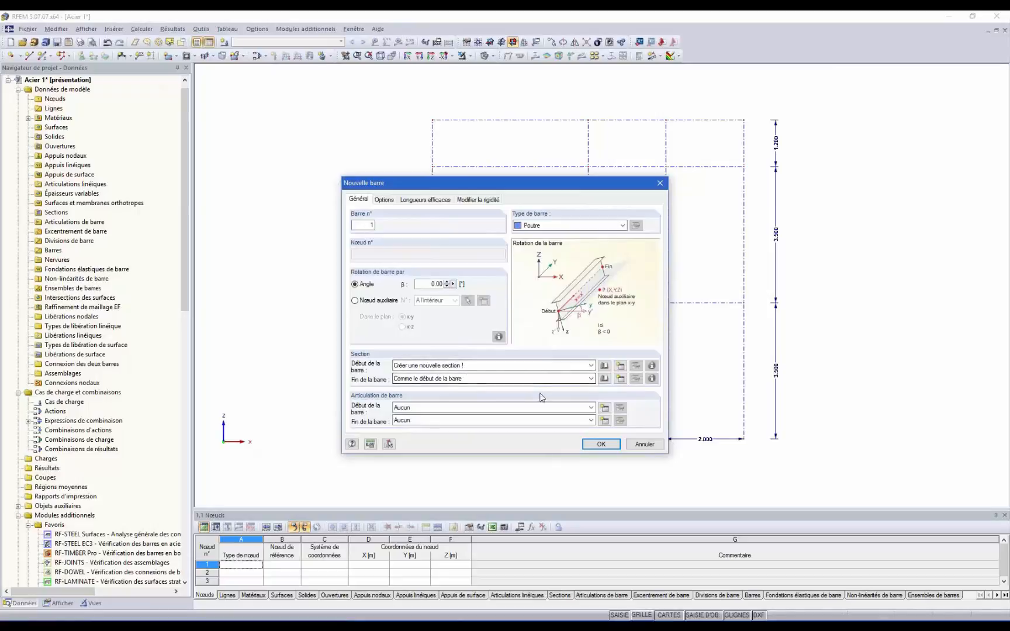
{"action": "left_click", "coordinate": [604, 366]}
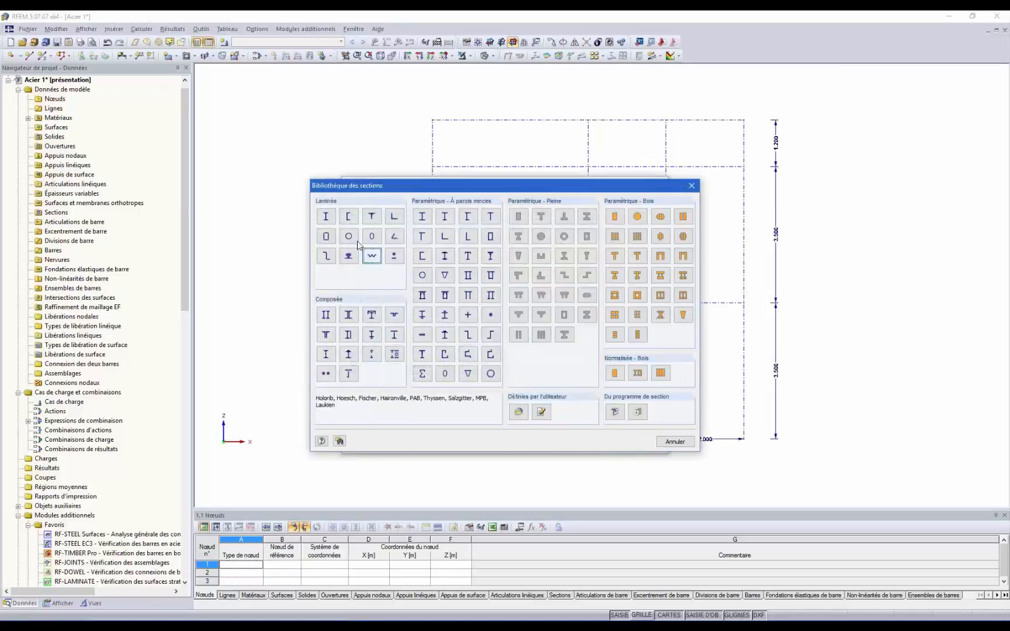
{"action": "left_click", "coordinate": [326, 216]}
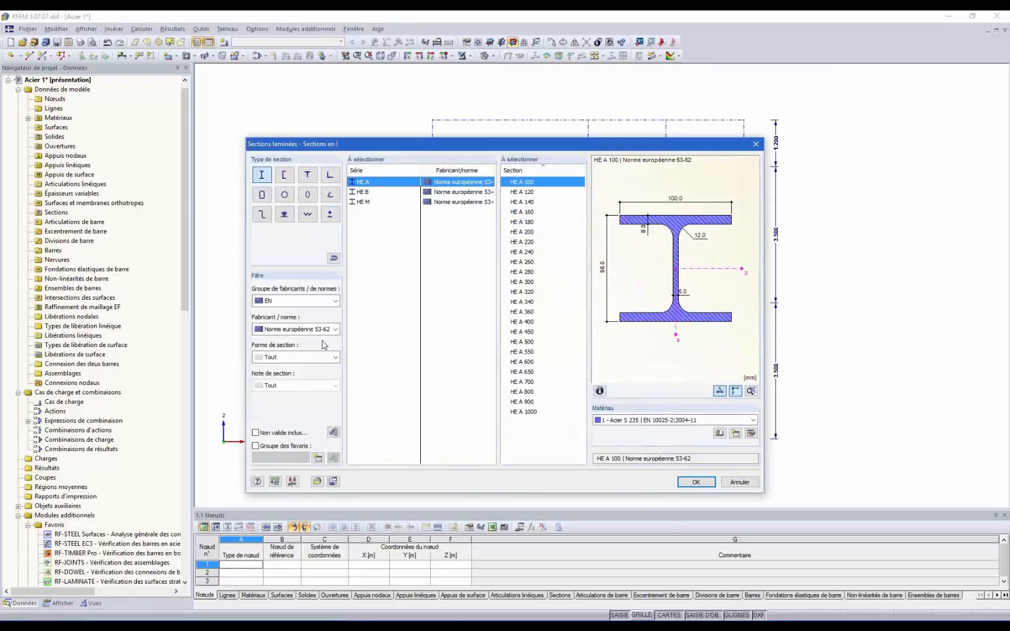
{"action": "left_click", "coordinate": [308, 302]}
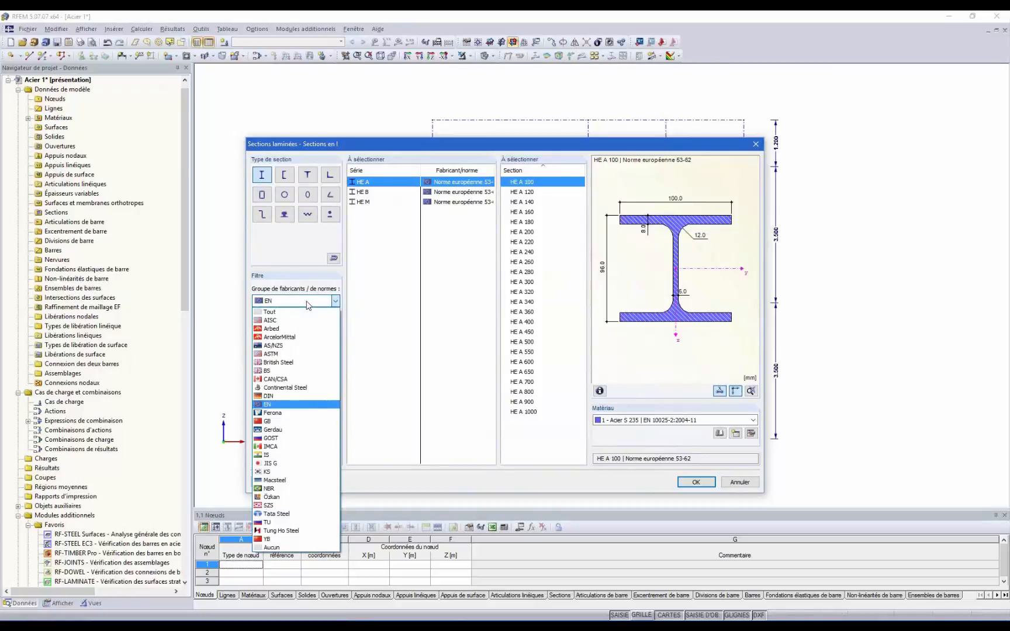
{"action": "left_click", "coordinate": [308, 302]}
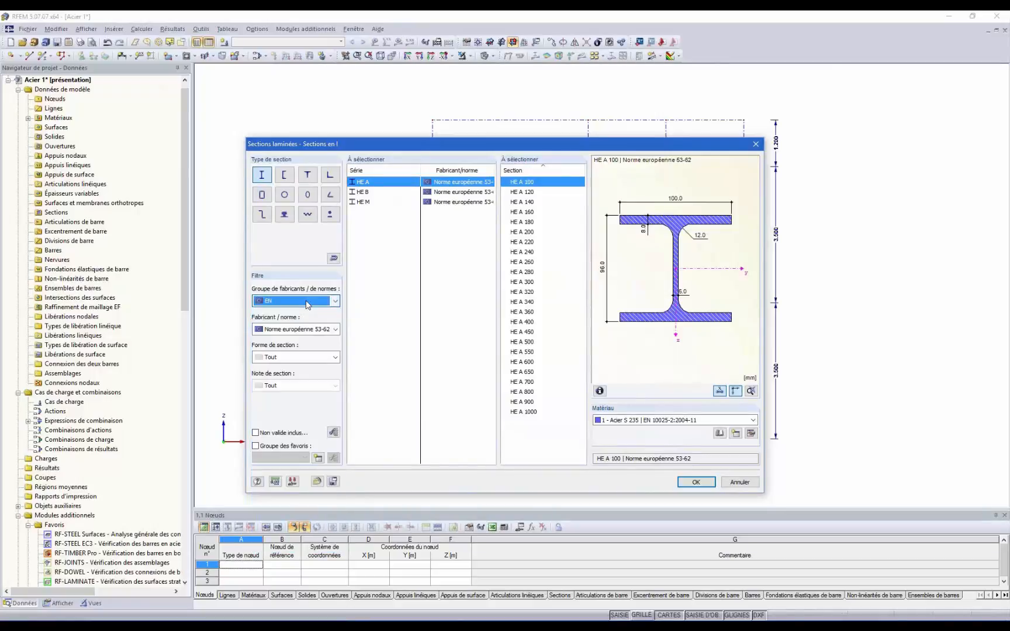
{"action": "left_click", "coordinate": [295, 329]}
{"action": "left_click", "coordinate": [295, 348]}
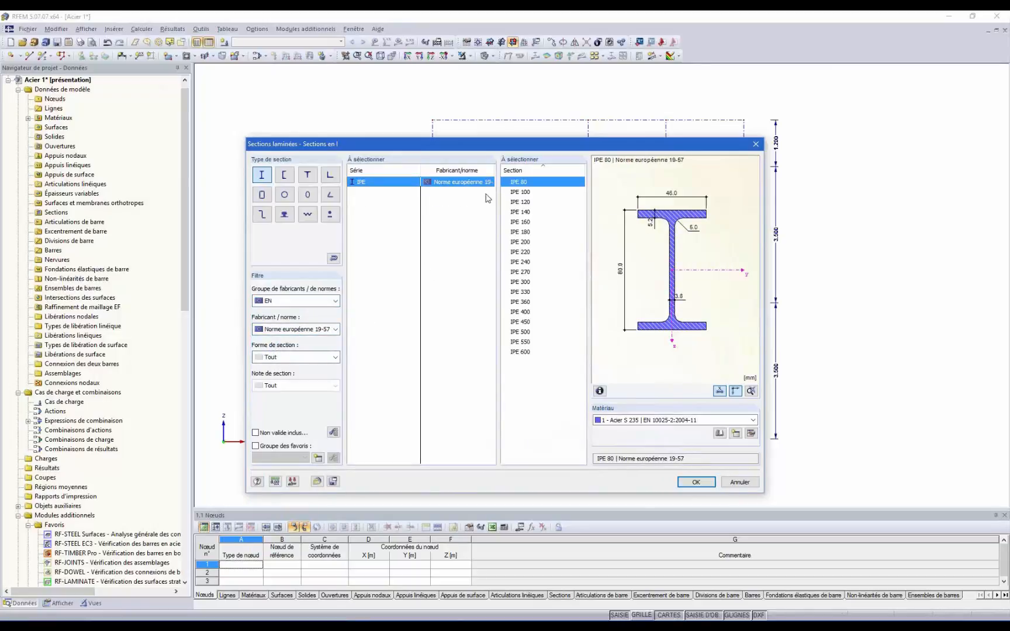
{"action": "left_click", "coordinate": [528, 313]}
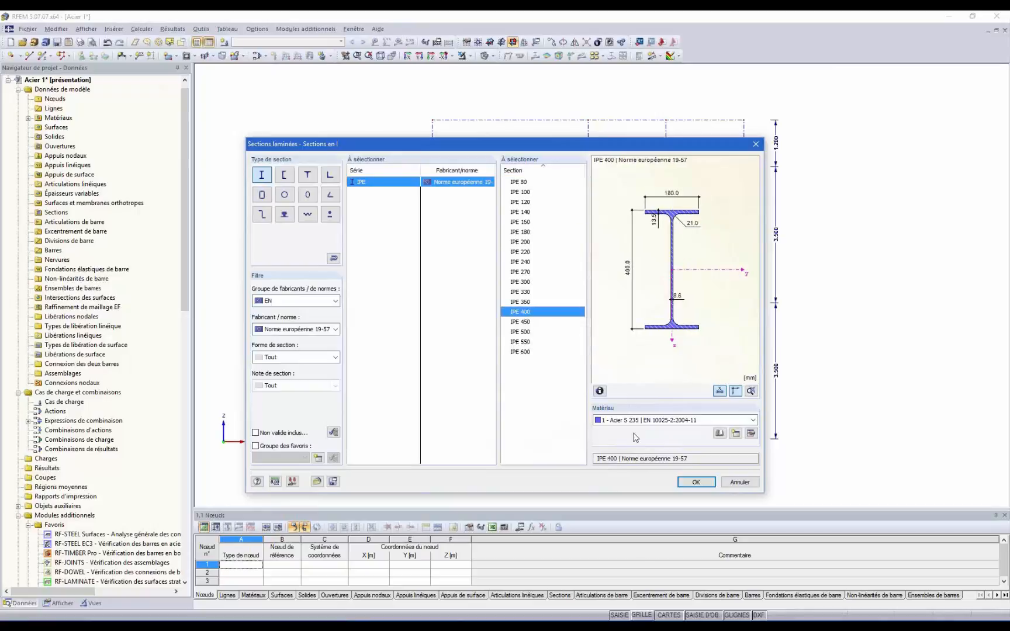
{"action": "left_click", "coordinate": [696, 482]}
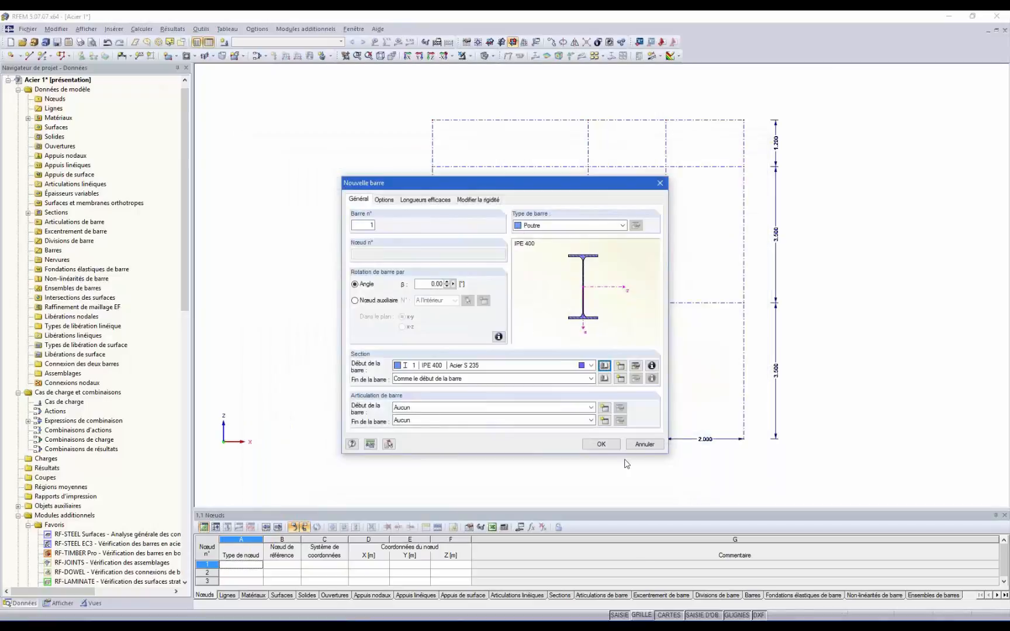
- Place the IPE 400 column from the grid origin up to the 7 m grid point at X 0
{"action": "left_click", "coordinate": [601, 445]}
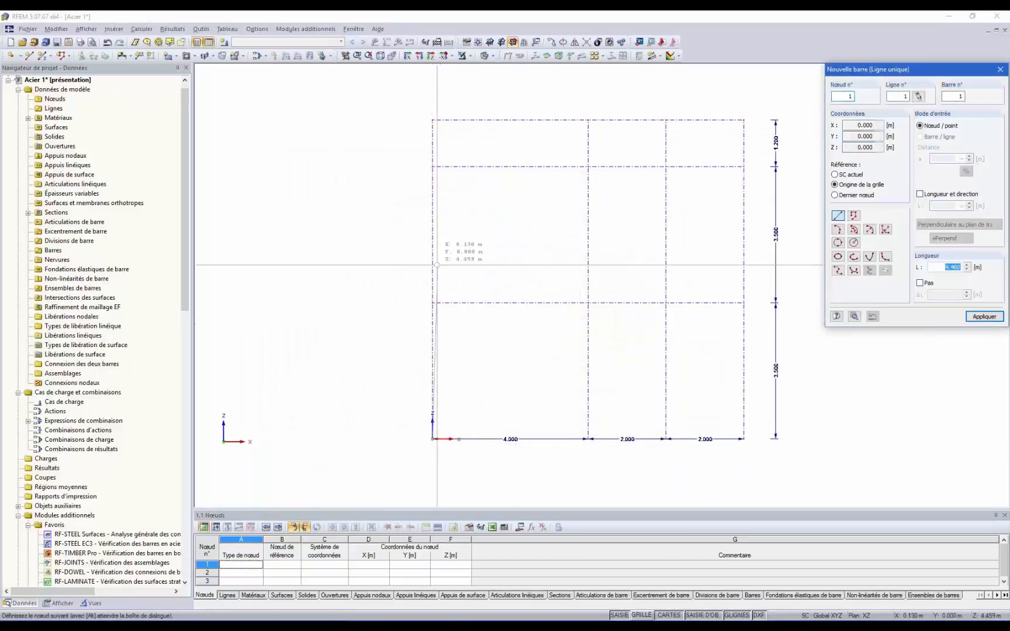
{"action": "left_click", "coordinate": [432, 166]}
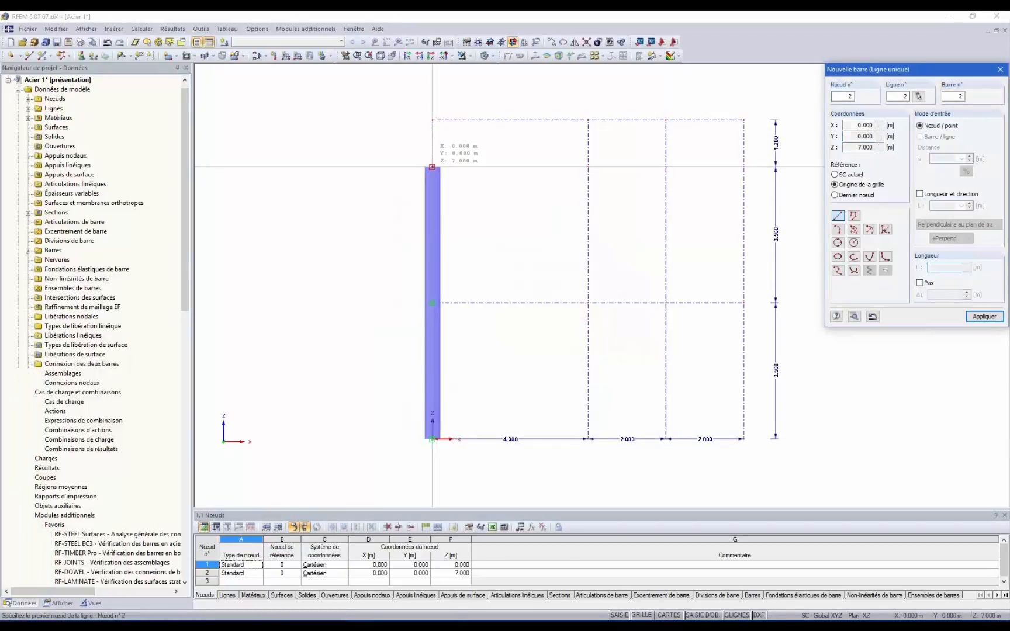
{"action": "key", "text": "Escape"}
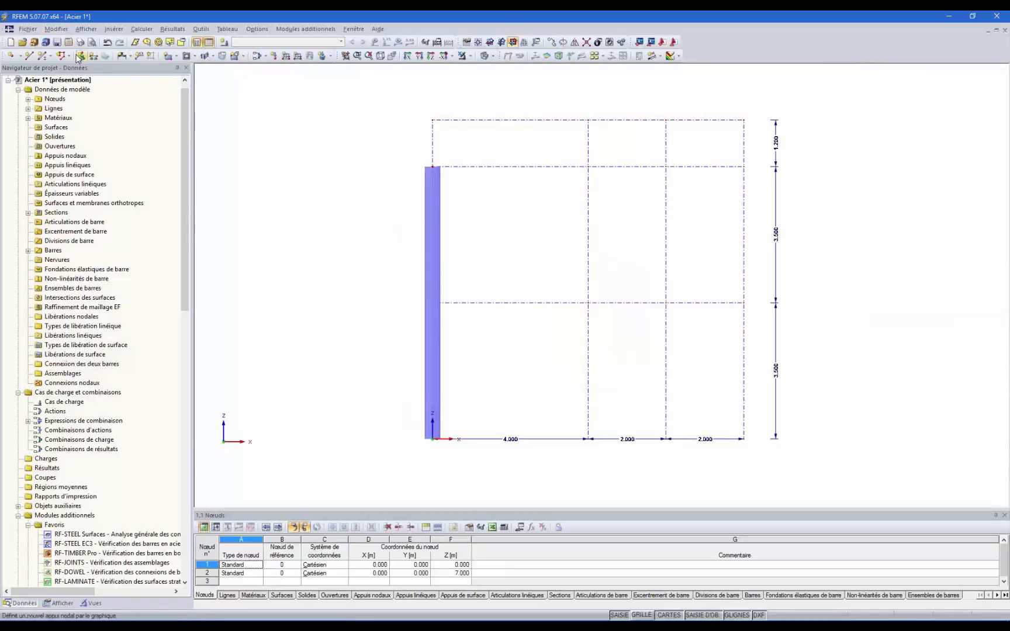
- Start a second single member and assign it the rolled I-section IPE 300 in Acier S 235
{"action": "left_click", "coordinate": [41, 56]}
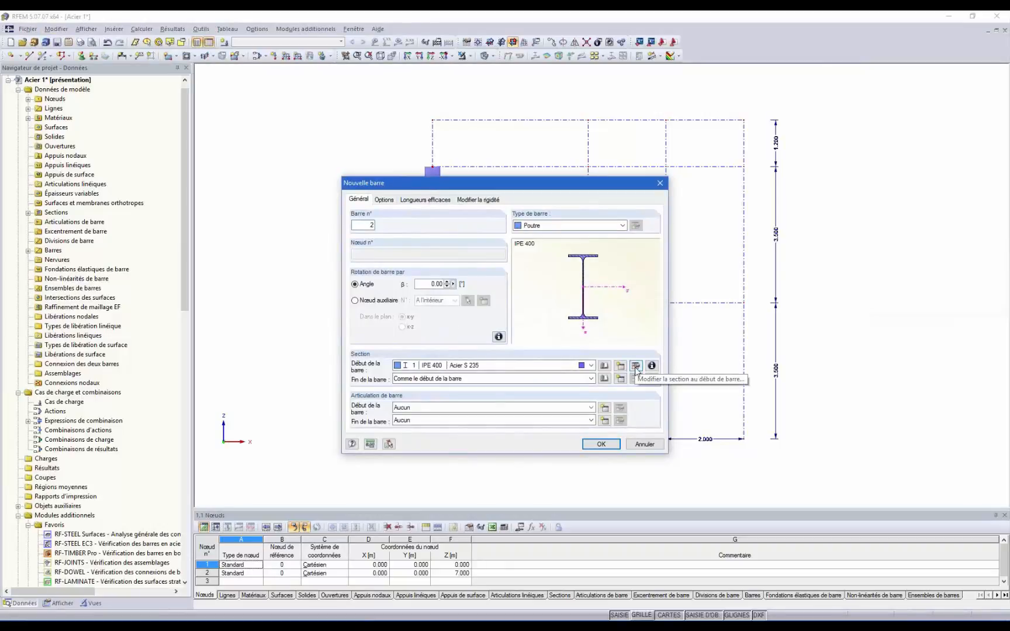
{"action": "left_click", "coordinate": [604, 366]}
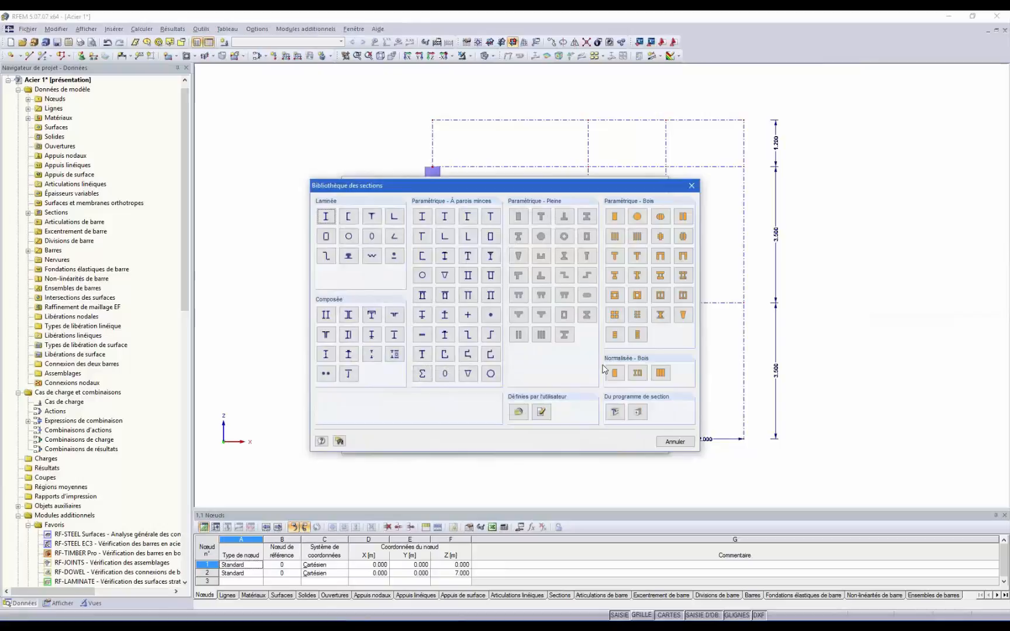
{"action": "left_click", "coordinate": [325, 217]}
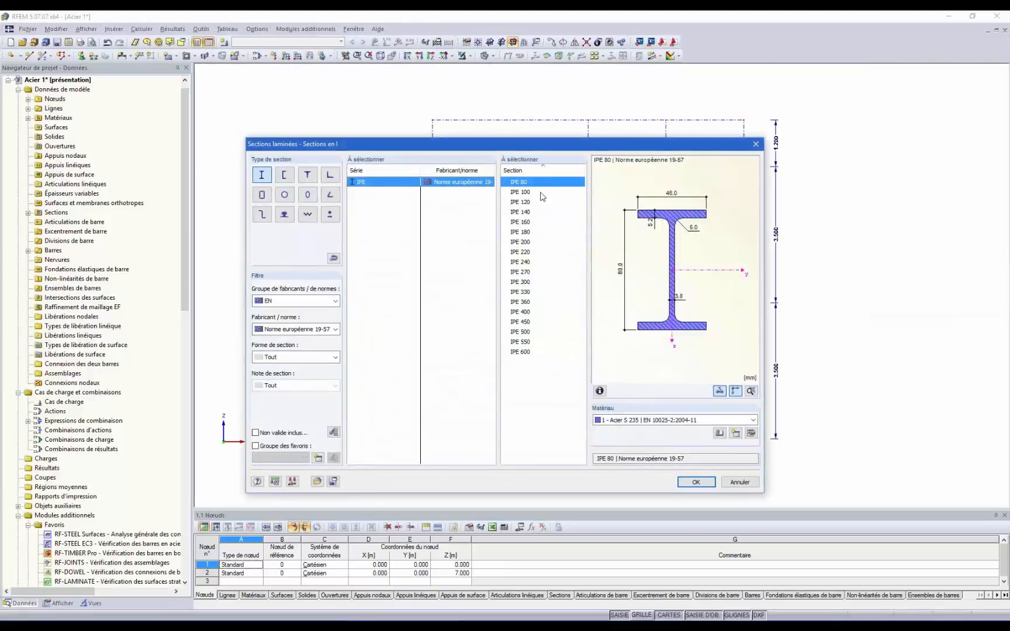
{"action": "left_click", "coordinate": [525, 283]}
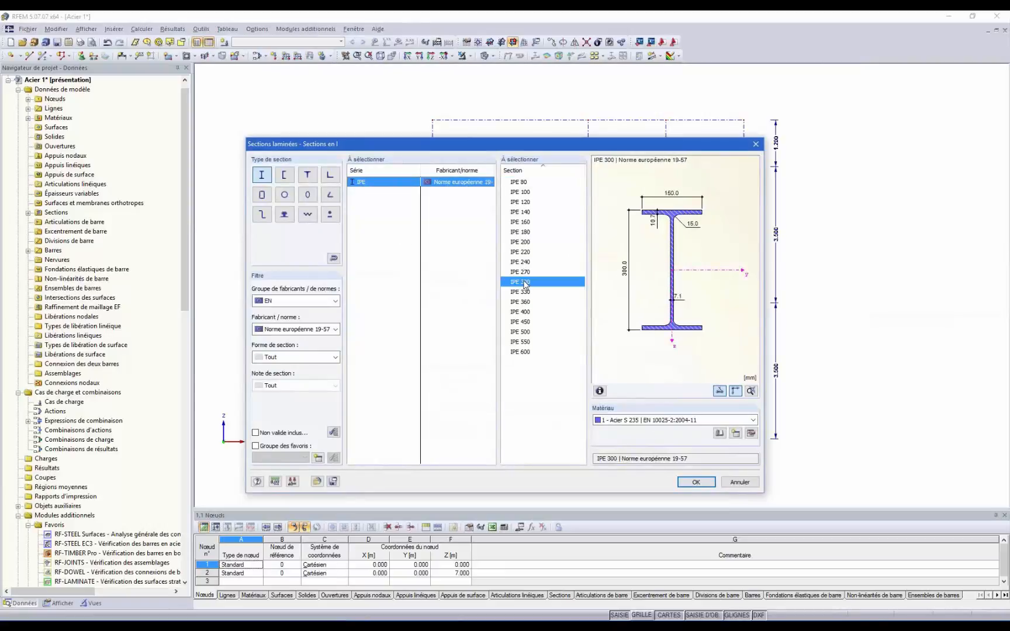
{"action": "left_click", "coordinate": [698, 482]}
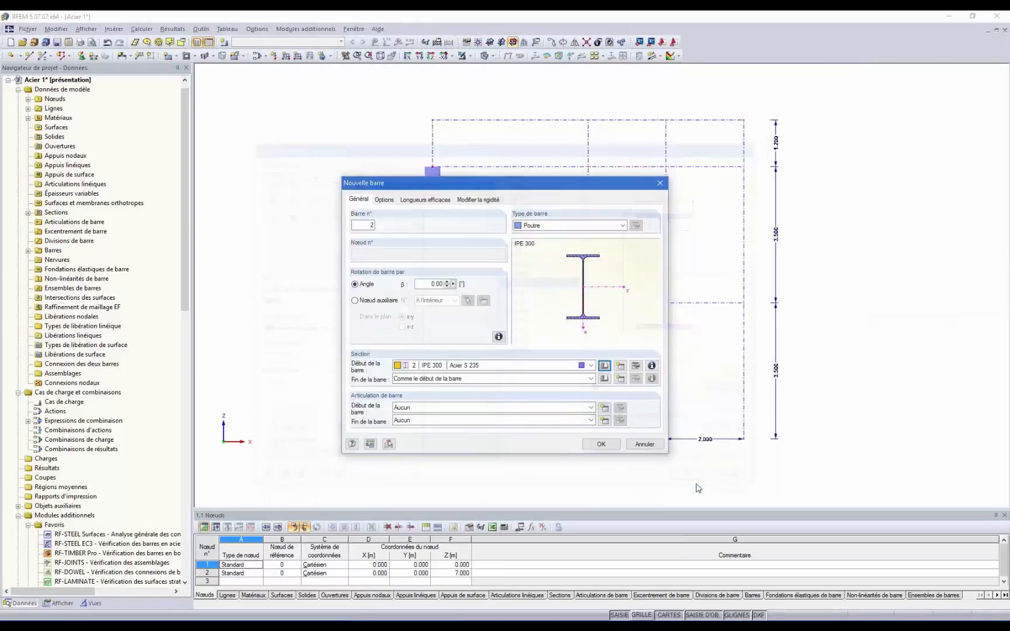
- Place the IPE 300 rafter from the column top to the grid point at X 6 m, Z 8.2 m
{"action": "left_click", "coordinate": [601, 444]}
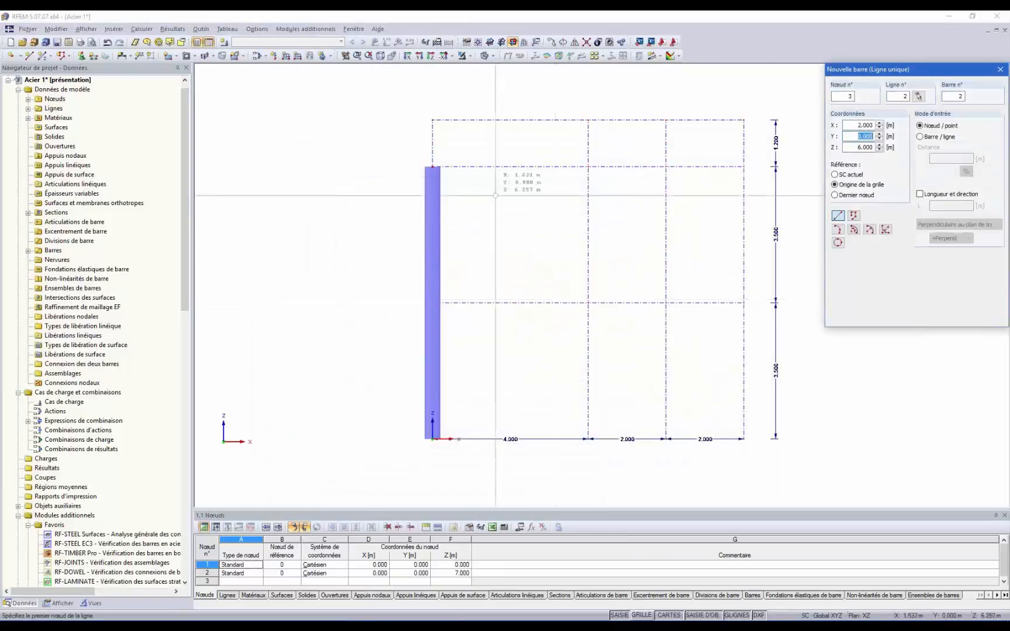
{"action": "left_click", "coordinate": [432, 167]}
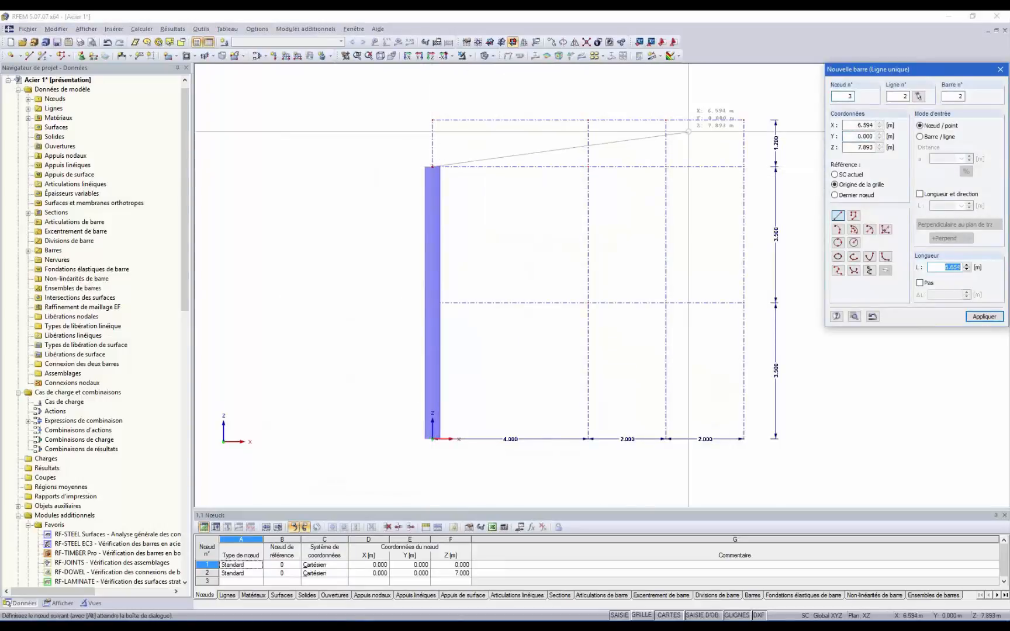
{"action": "left_click", "coordinate": [665, 120]}
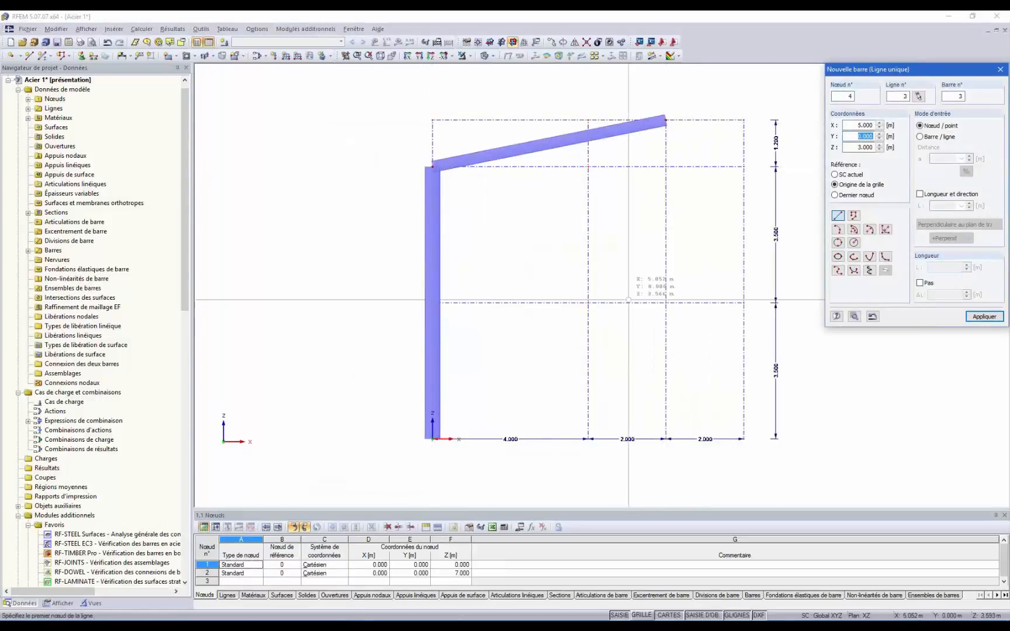
{"action": "key", "text": "Escape"}
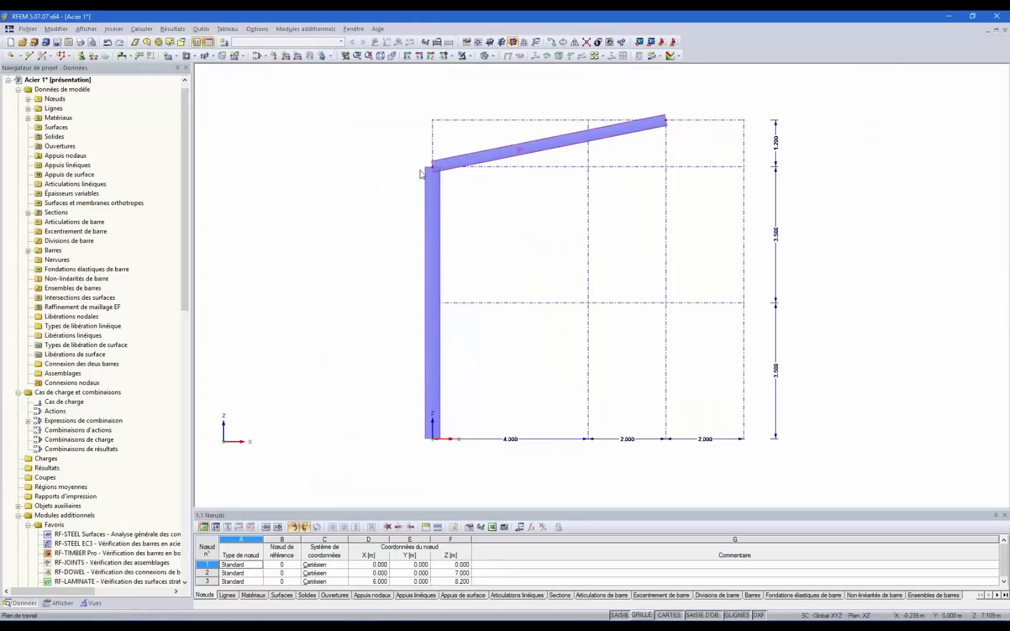
- Divide the rafter by distance with a new intermediate node 2 m from its start
{"action": "right_click", "coordinate": [468, 166]}
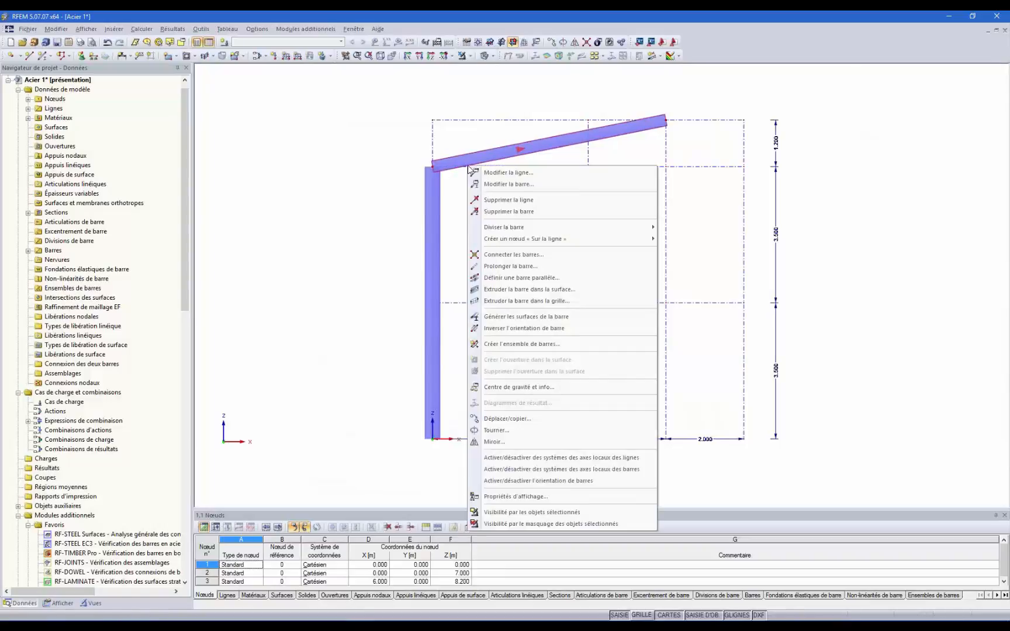
{"action": "left_click", "coordinate": [489, 155]}
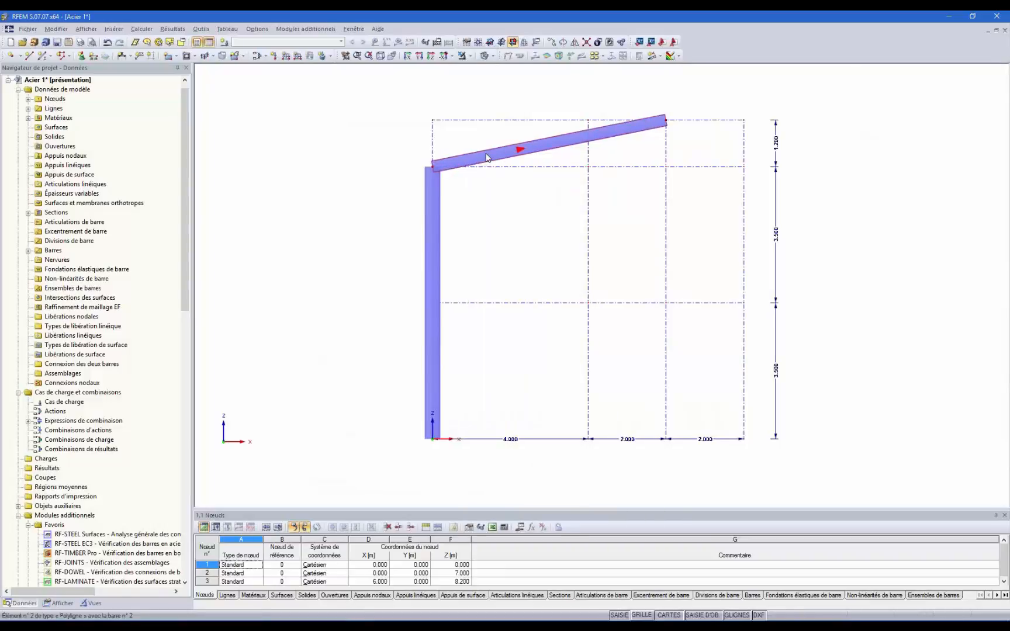
{"action": "right_click", "coordinate": [486, 153]}
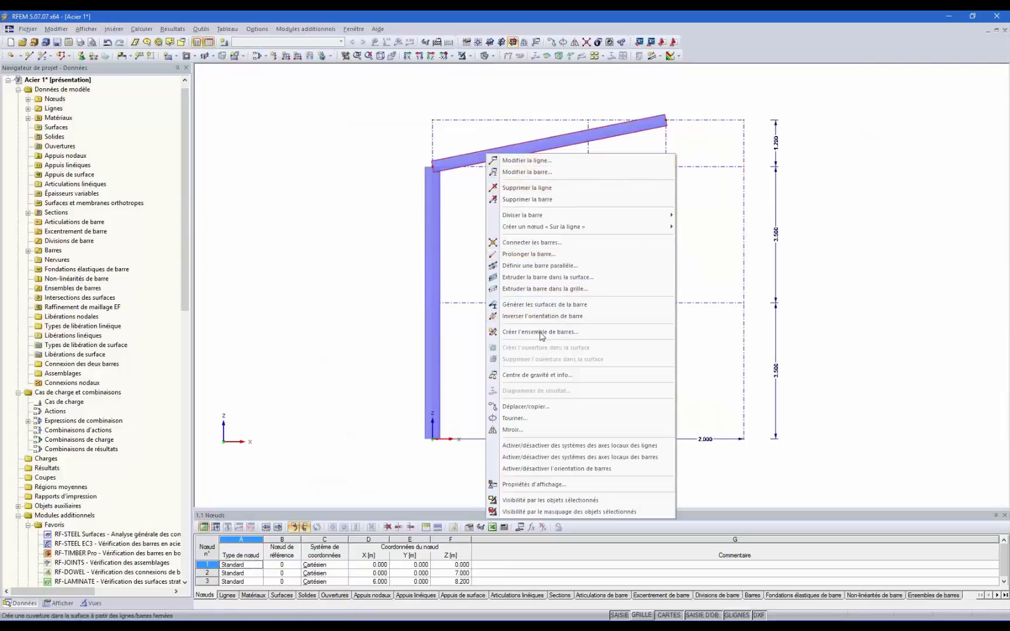
{"action": "mouse_move", "coordinate": [607, 218]}
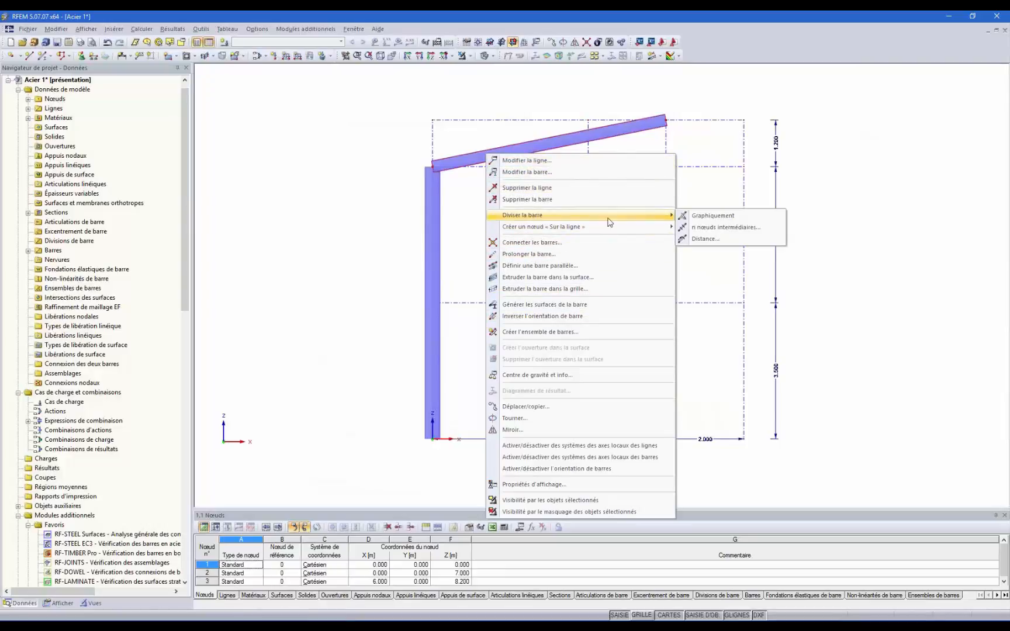
{"action": "left_click", "coordinate": [704, 239]}
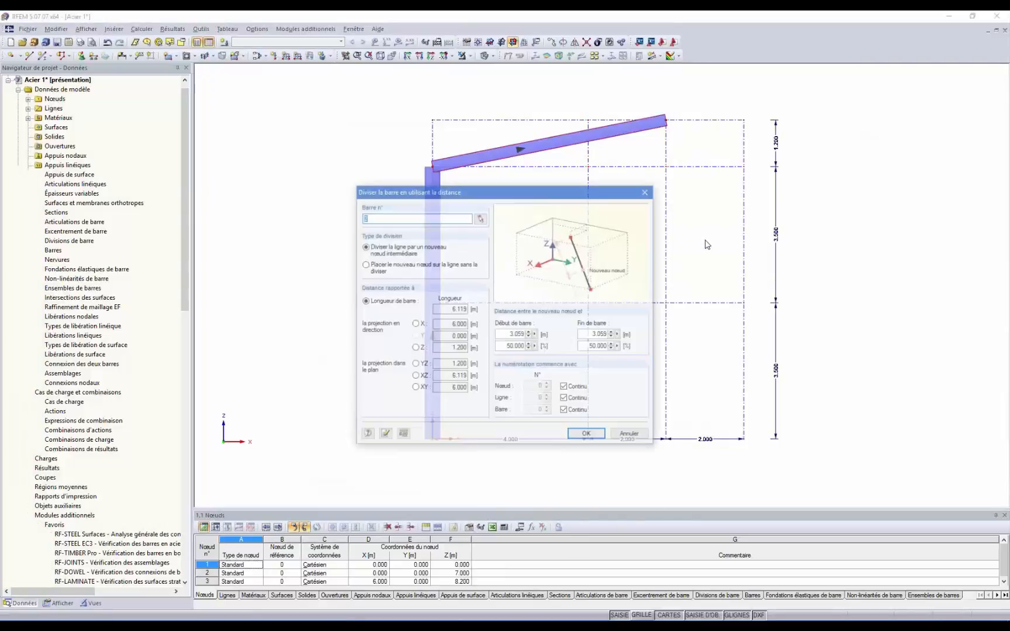
{"action": "double_click", "coordinate": [512, 335]}
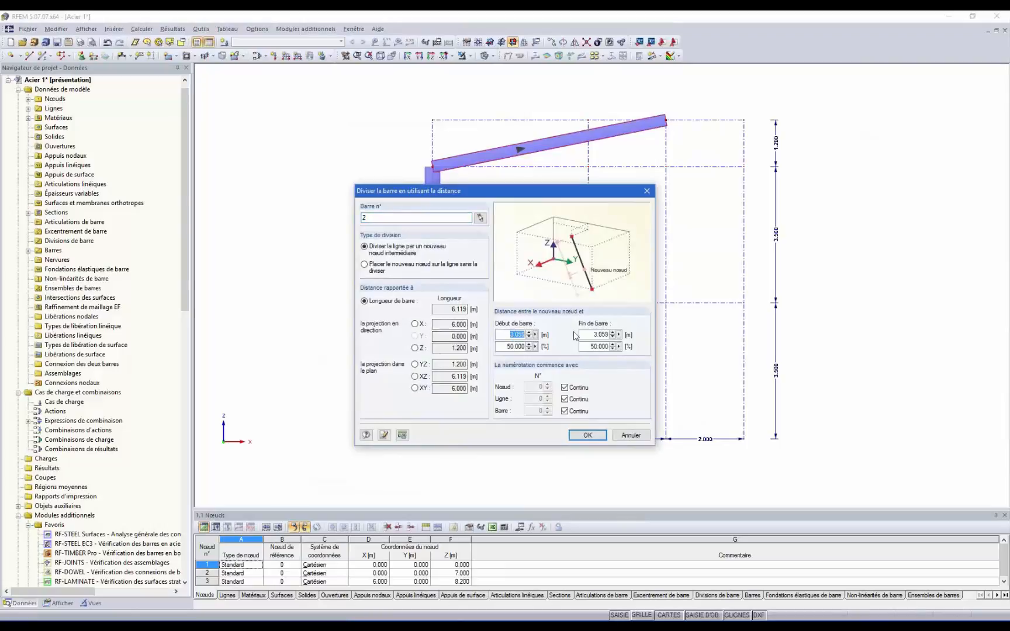
{"action": "type", "text": "2"}
{"action": "left_click", "coordinate": [588, 436]}
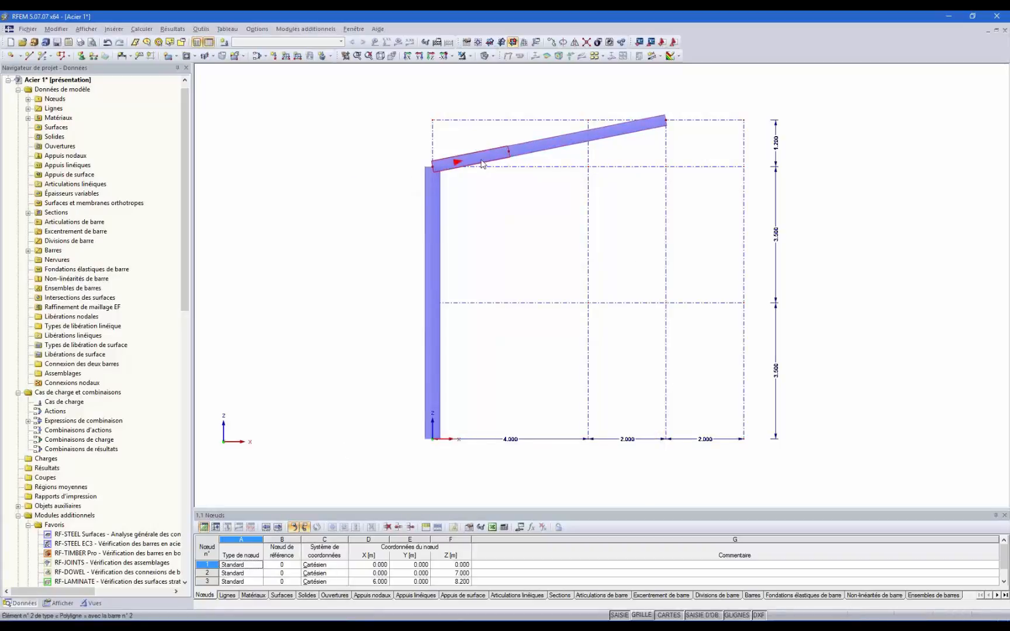
- Open the 2 m rafter segment next to the column for editing
{"action": "double_click", "coordinate": [451, 164]}
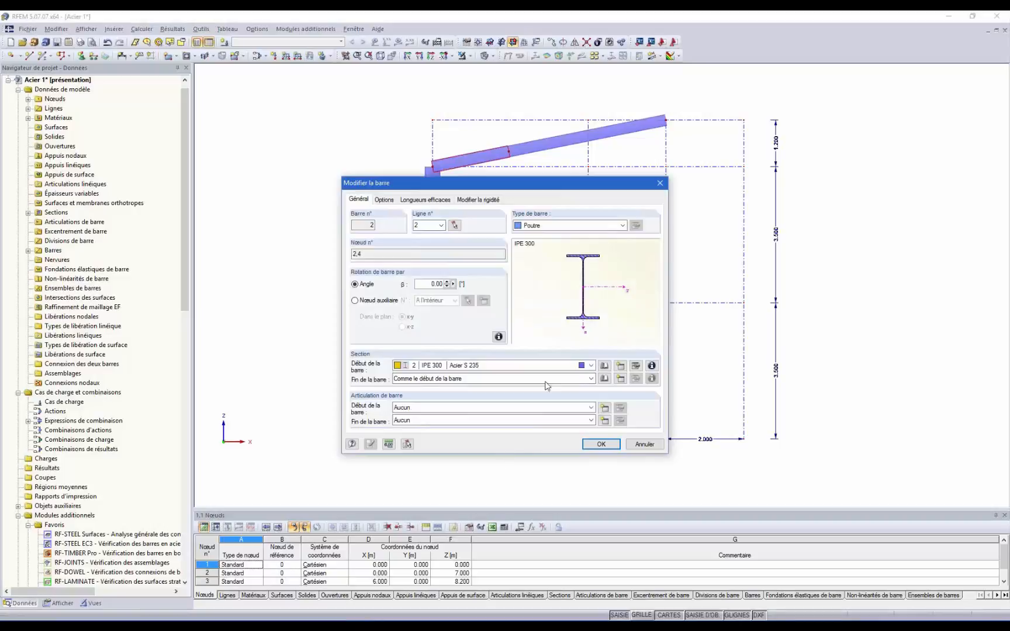
{"action": "left_click", "coordinate": [606, 367]}
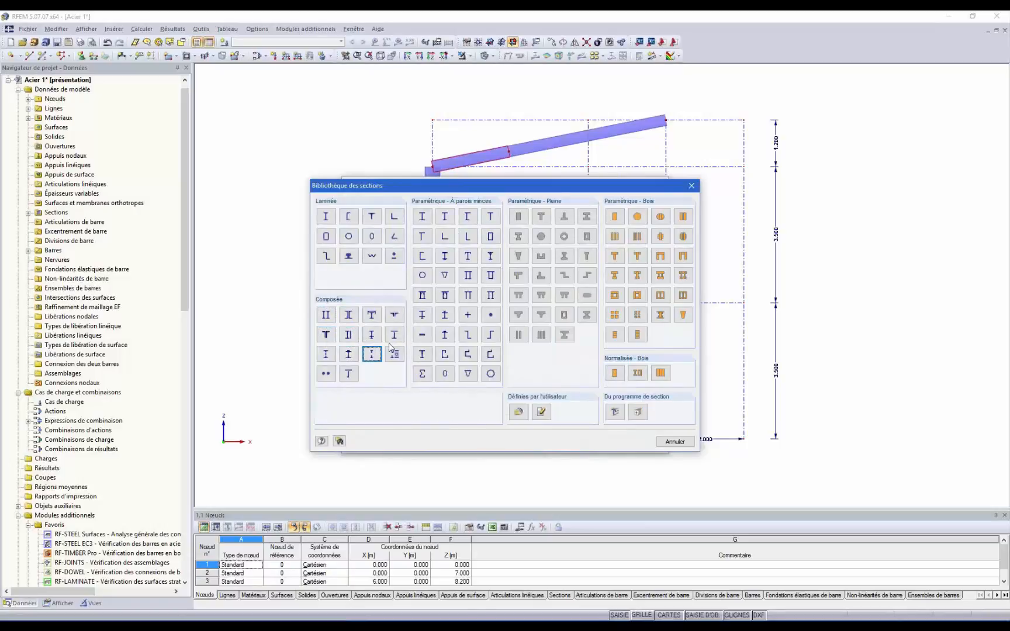
{"action": "left_click", "coordinate": [373, 334]}
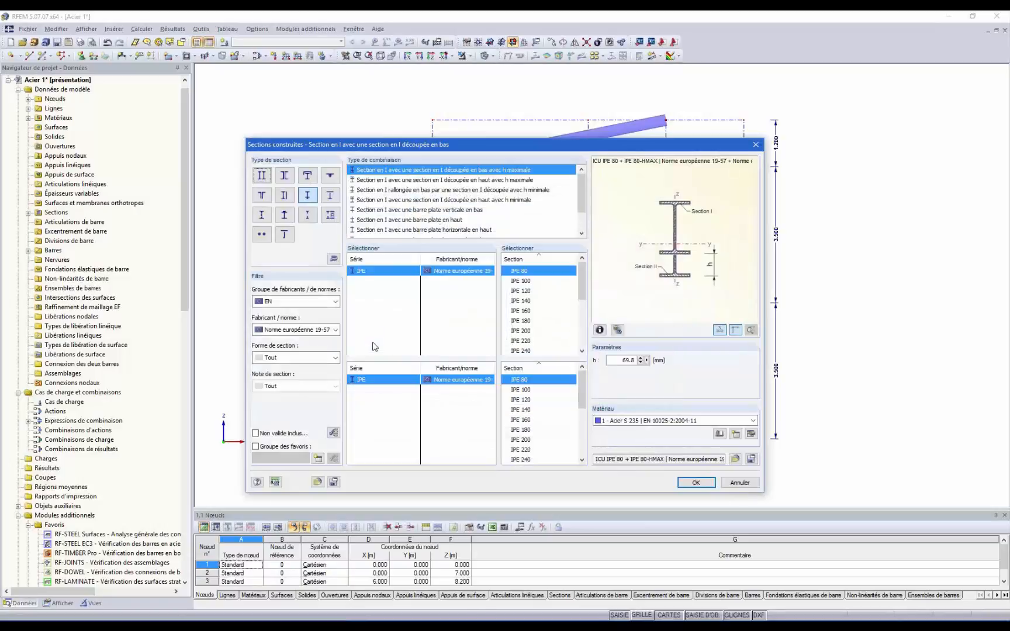
{"action": "left_click", "coordinate": [740, 483]}
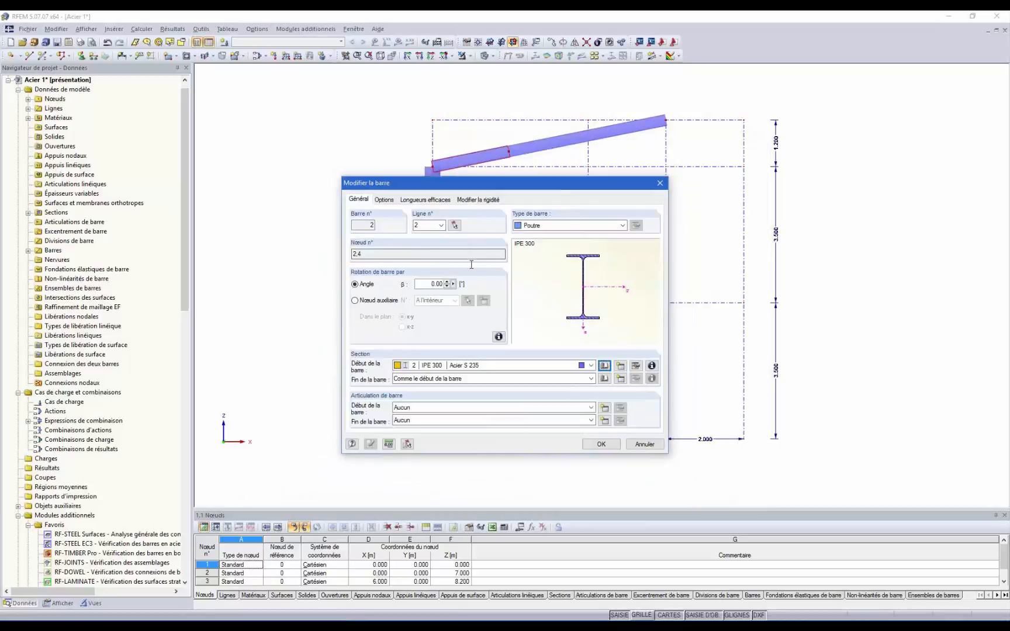
- Assign the segment's start a built-up I-section with a cut I-section below at maximum h, using IPE 300 for both parts
{"action": "left_click", "coordinate": [604, 366]}
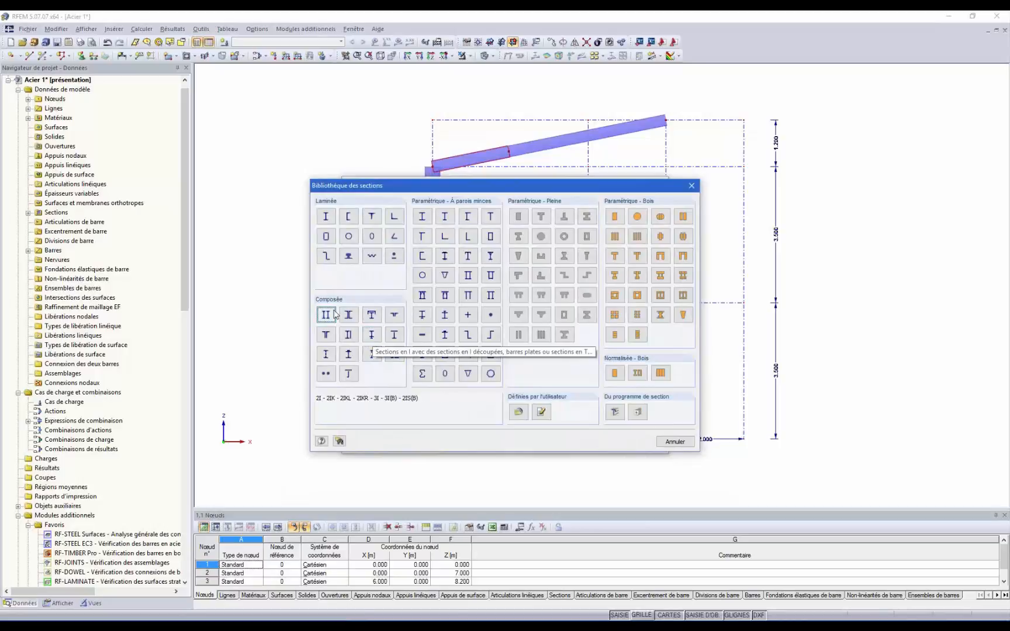
{"action": "left_click", "coordinate": [371, 335]}
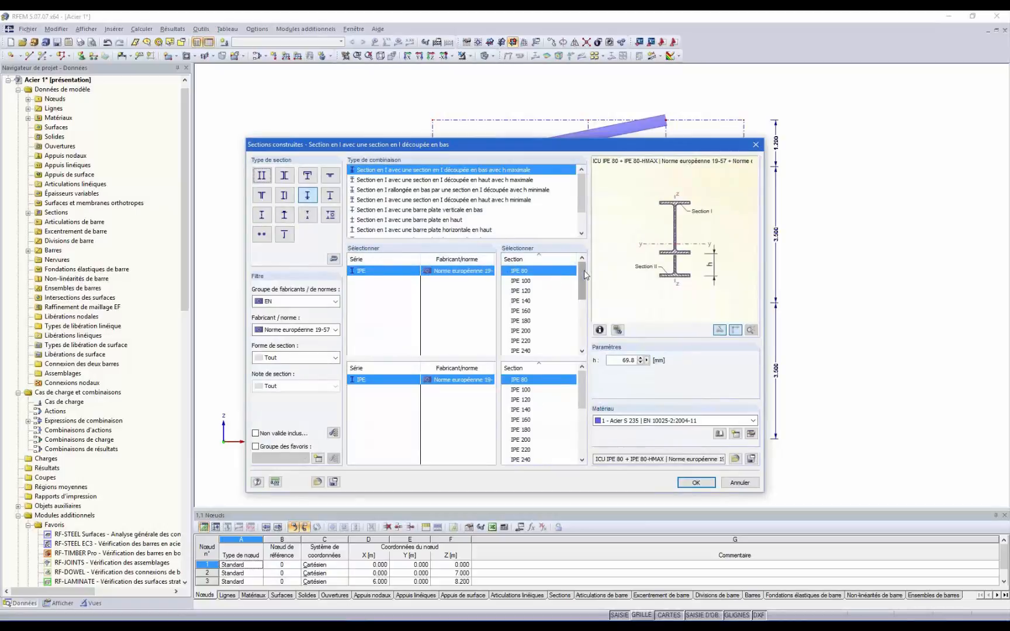
{"action": "left_click_drag", "start_coordinate": [584, 271], "coordinate": [583, 301]}
{"action": "left_click", "coordinate": [530, 325]}
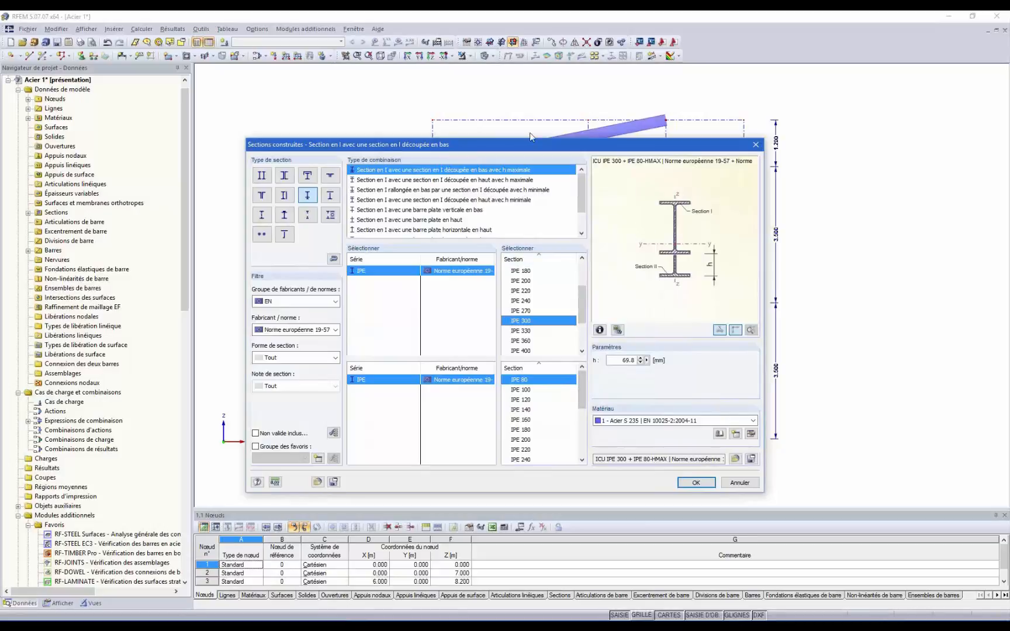
{"action": "left_click_drag", "start_coordinate": [522, 144], "coordinate": [488, 109]}
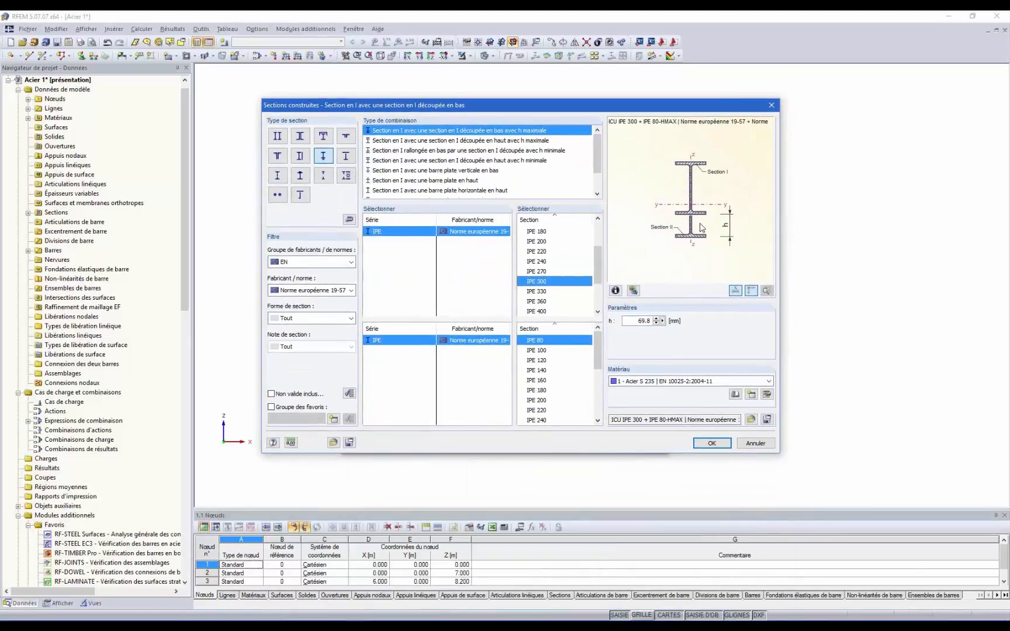
{"action": "left_click_drag", "start_coordinate": [599, 345], "coordinate": [600, 389]}
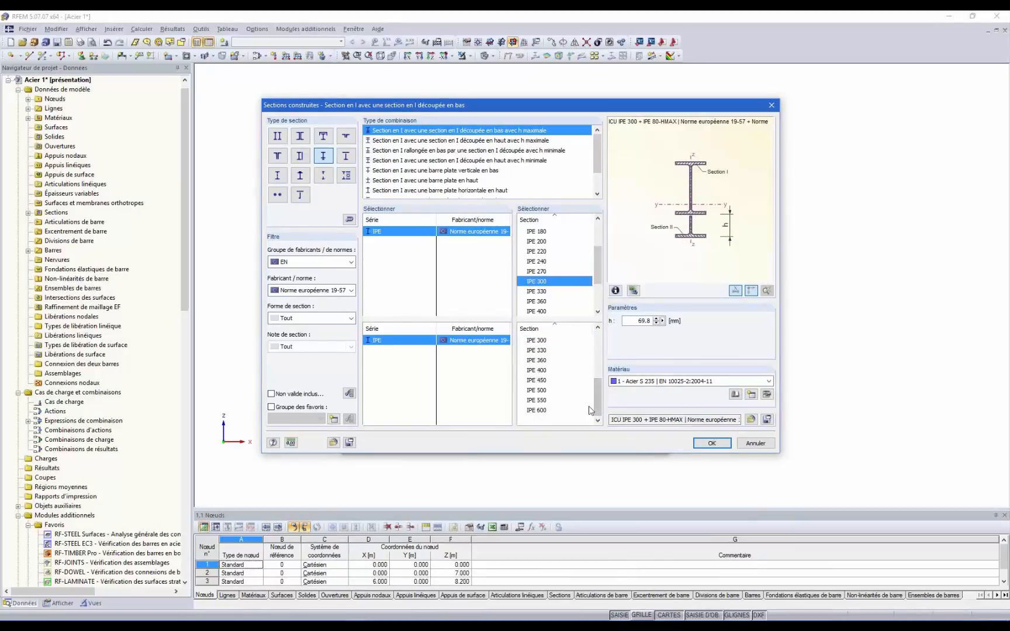
{"action": "left_click", "coordinate": [542, 341]}
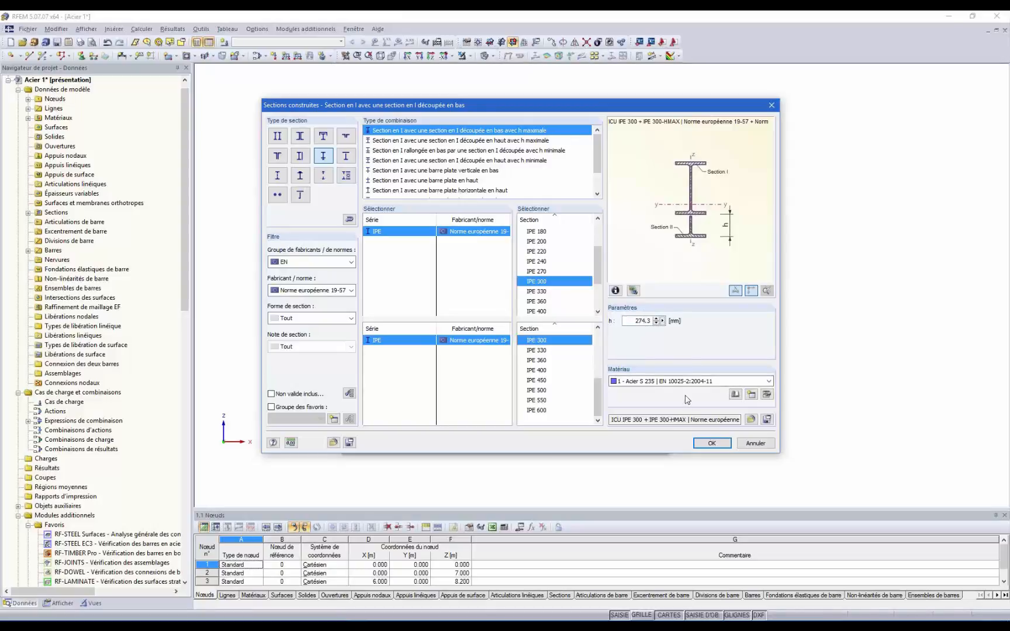
{"action": "left_click", "coordinate": [712, 444]}
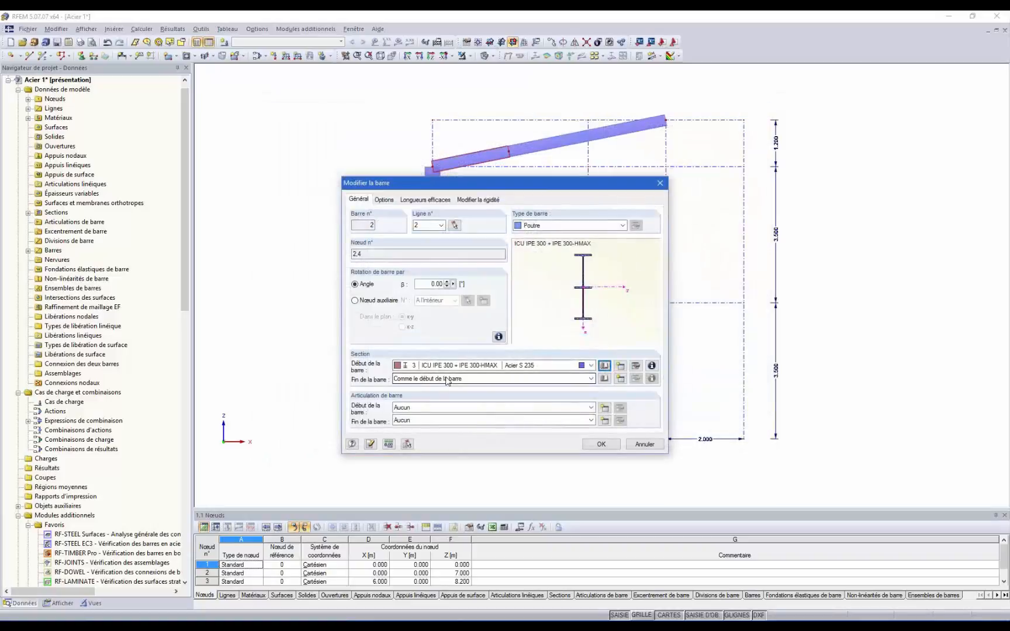
- Assign the segment's end a built-up IPE 300 + IPE 300 section with the cut I-section below at minimum h, and apply the member changes
{"action": "left_click", "coordinate": [604, 379]}
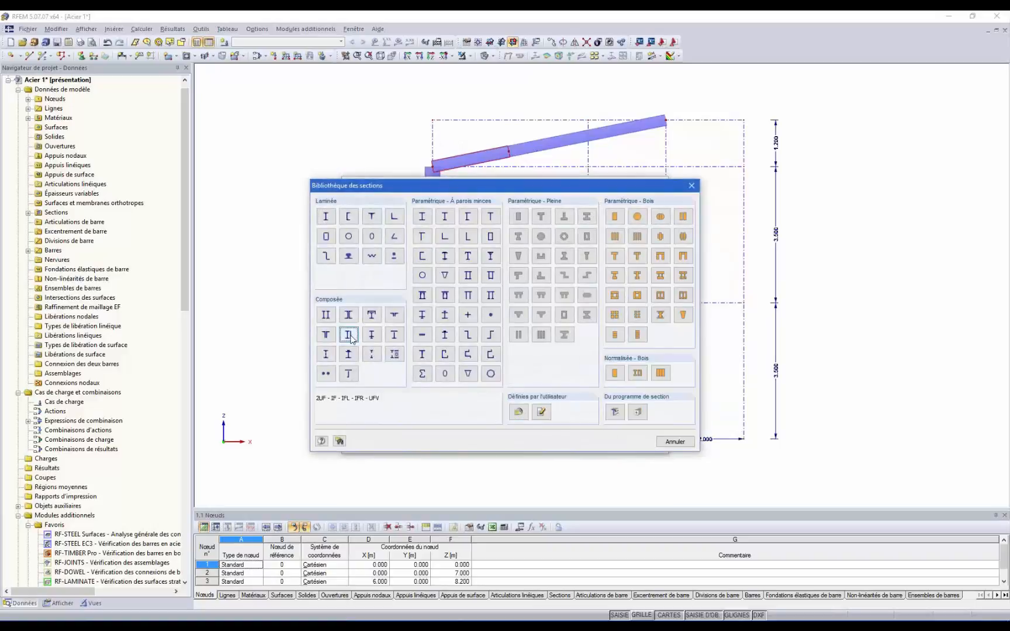
{"action": "left_click", "coordinate": [376, 339]}
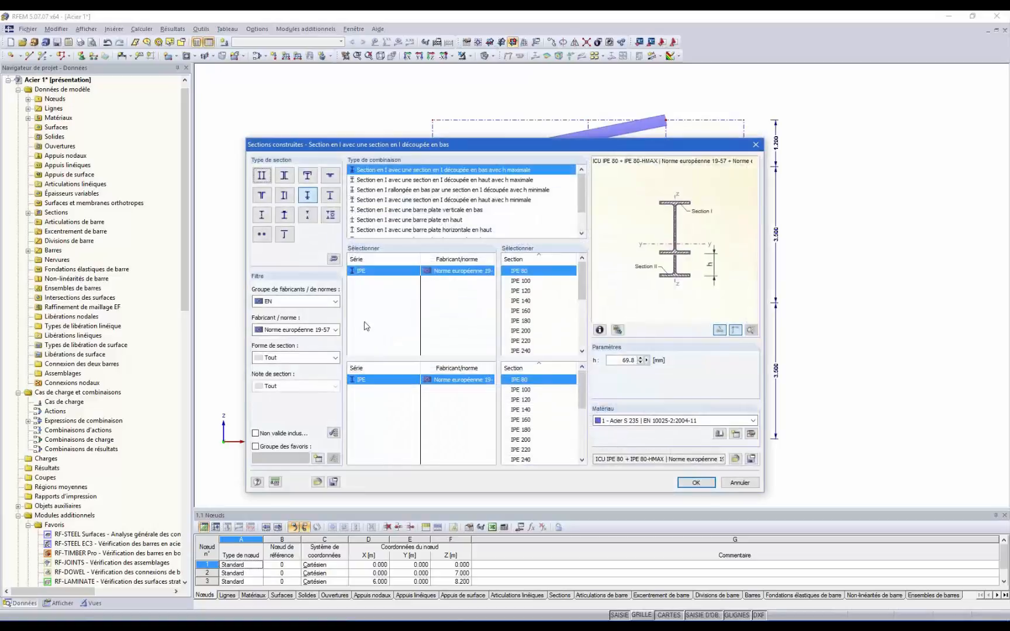
{"action": "left_click_drag", "start_coordinate": [582, 280], "coordinate": [581, 297]}
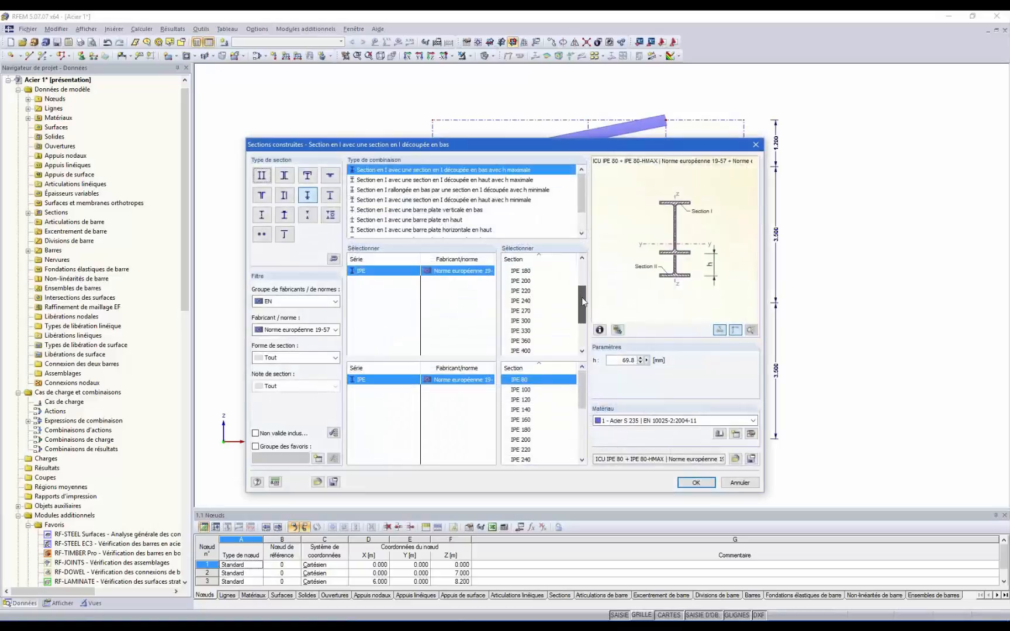
{"action": "left_click", "coordinate": [522, 321]}
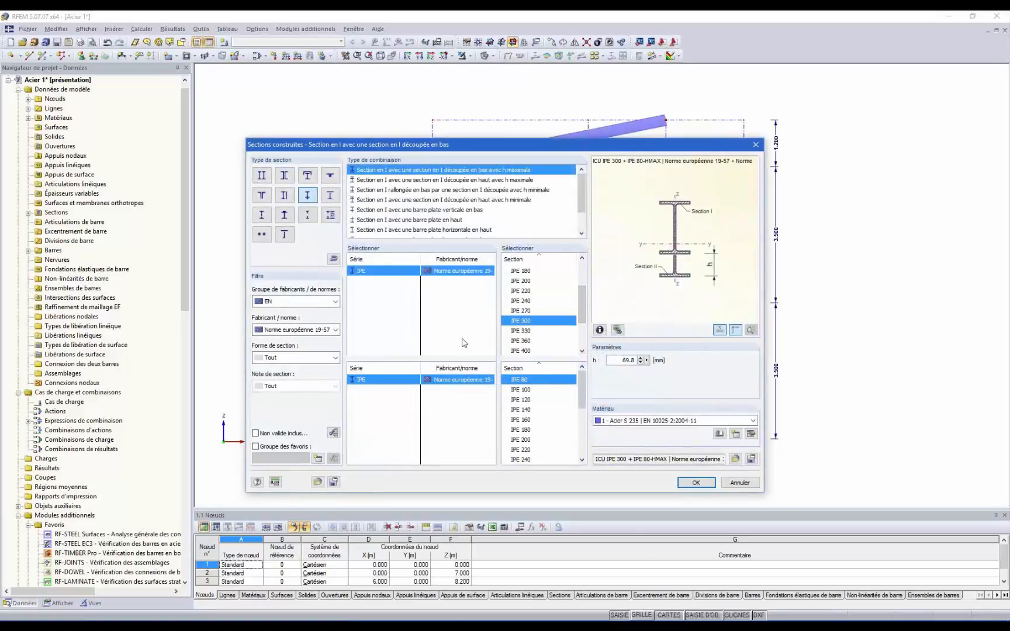
{"action": "left_click_drag", "start_coordinate": [583, 381], "coordinate": [582, 403]}
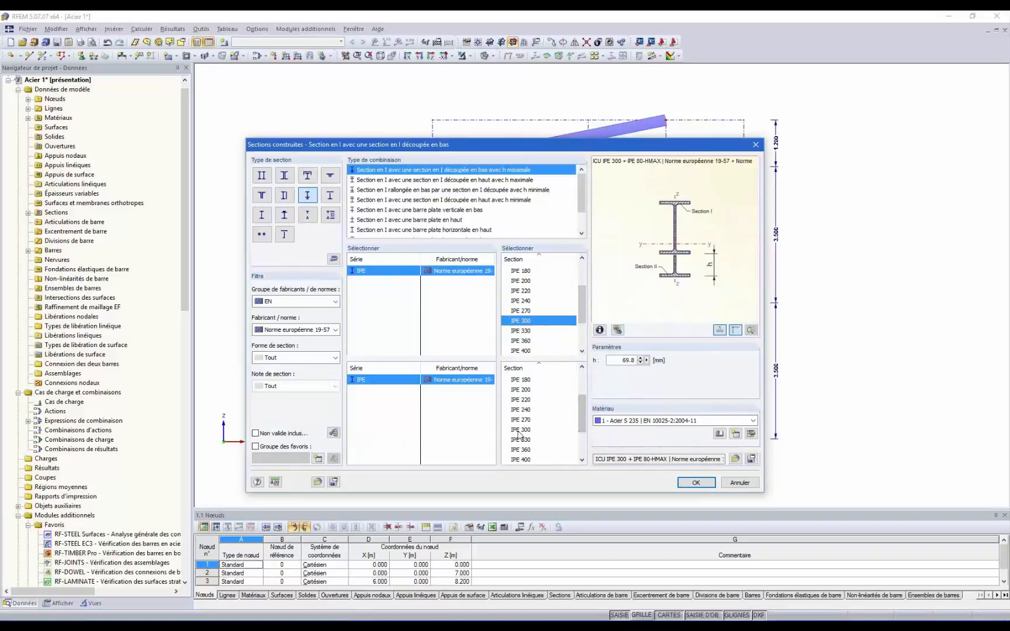
{"action": "left_click", "coordinate": [518, 431]}
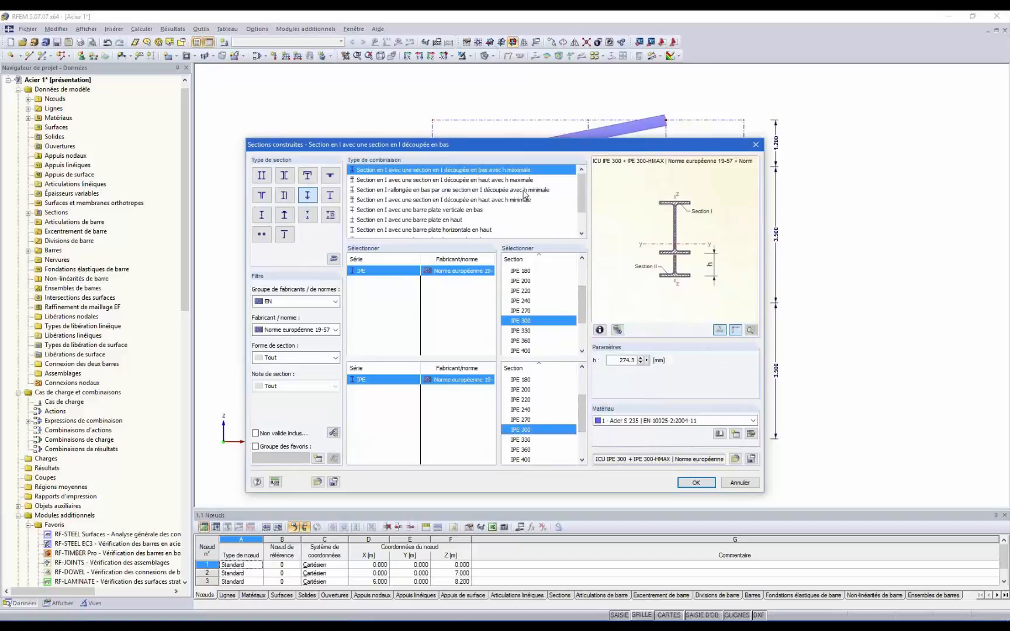
{"action": "left_click", "coordinate": [514, 190]}
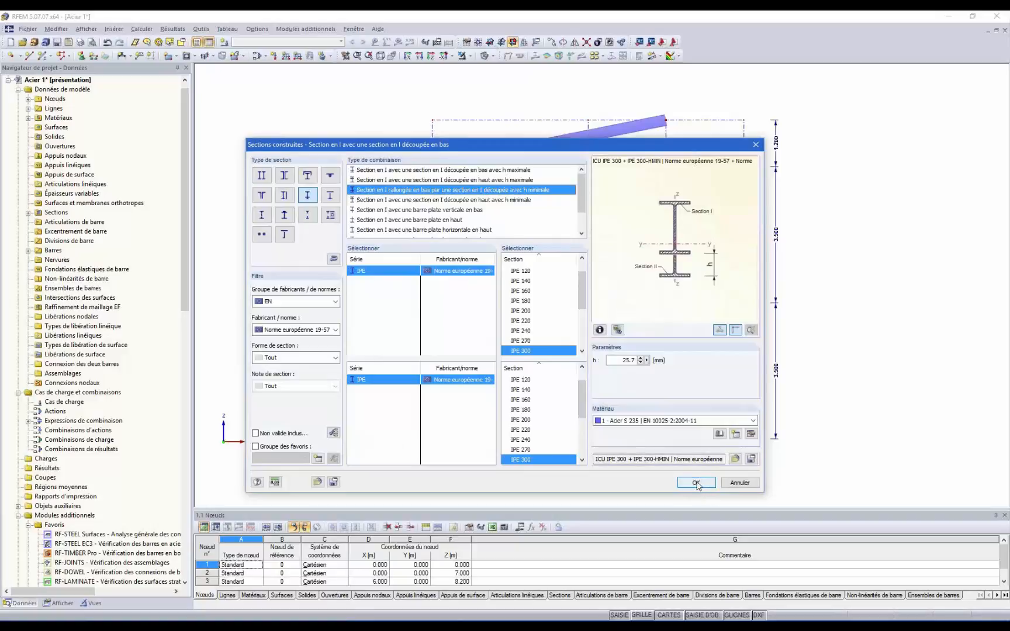
{"action": "left_click", "coordinate": [696, 482]}
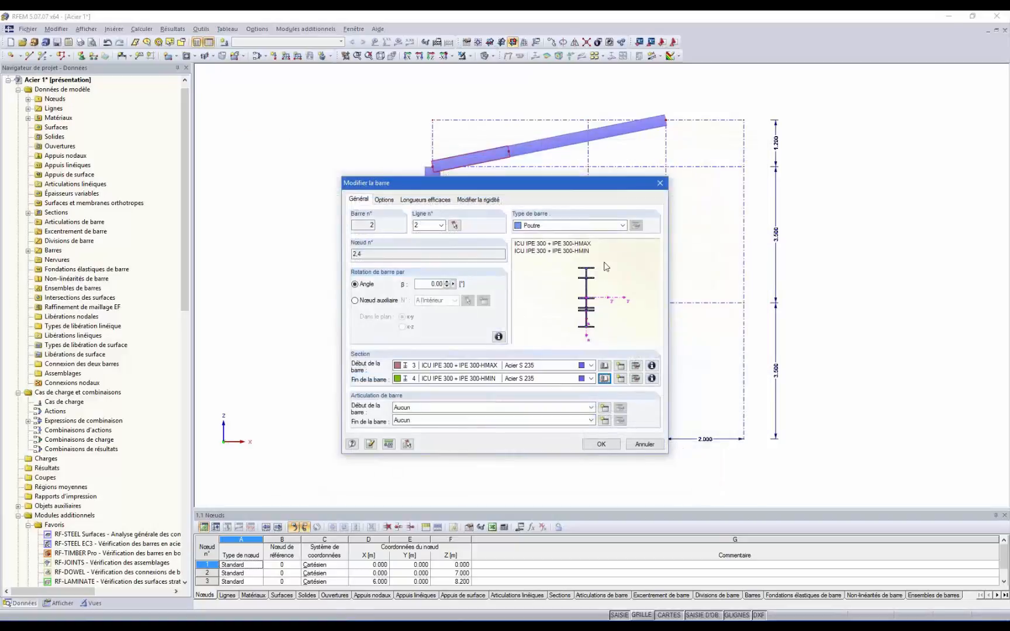
{"action": "left_click", "coordinate": [598, 447]}
- Examine how the tapered segment aligns with the column and the adjoining rafter, in both solid and wireframe display
{"action": "scroll", "coordinate": [479, 151], "scroll_direction": "up", "scroll_amount": 4}
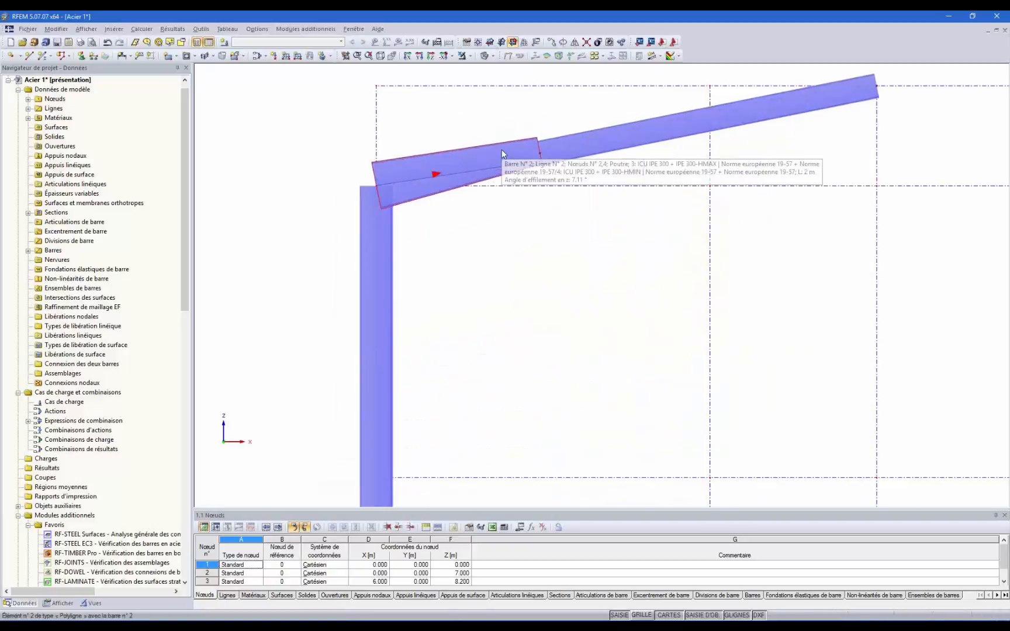
{"action": "middle_click_drag", "start_coordinate": [509, 250], "coordinate": [697, 281]}
{"action": "scroll", "coordinate": [689, 277], "scroll_direction": "down", "scroll_amount": 3}
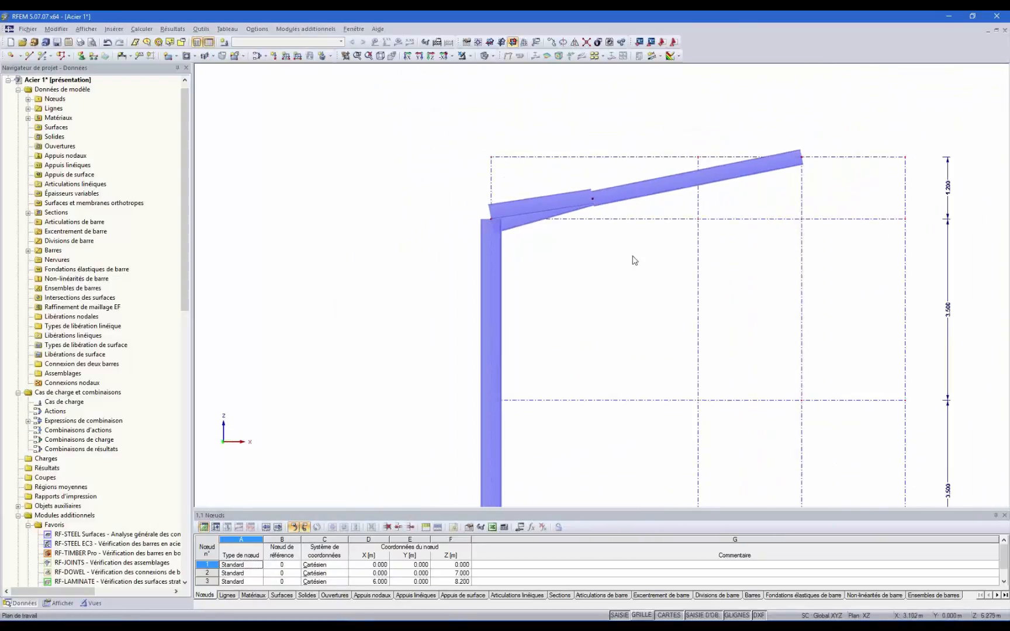
{"action": "scroll", "coordinate": [608, 233], "scroll_direction": "up", "scroll_amount": 2}
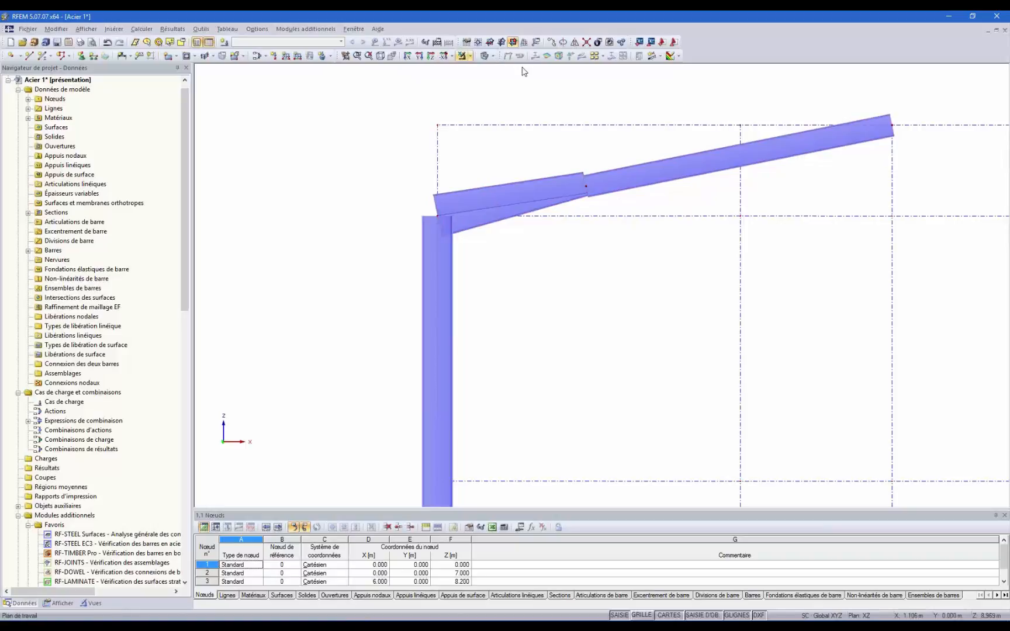
{"action": "left_click", "coordinate": [484, 55]}
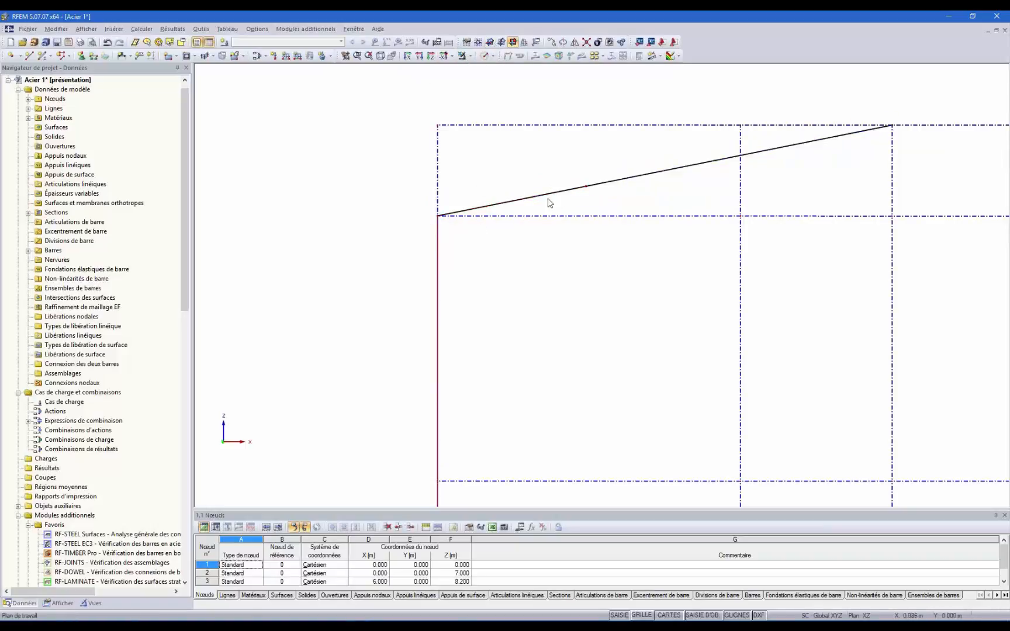
{"action": "left_click", "coordinate": [484, 55]}
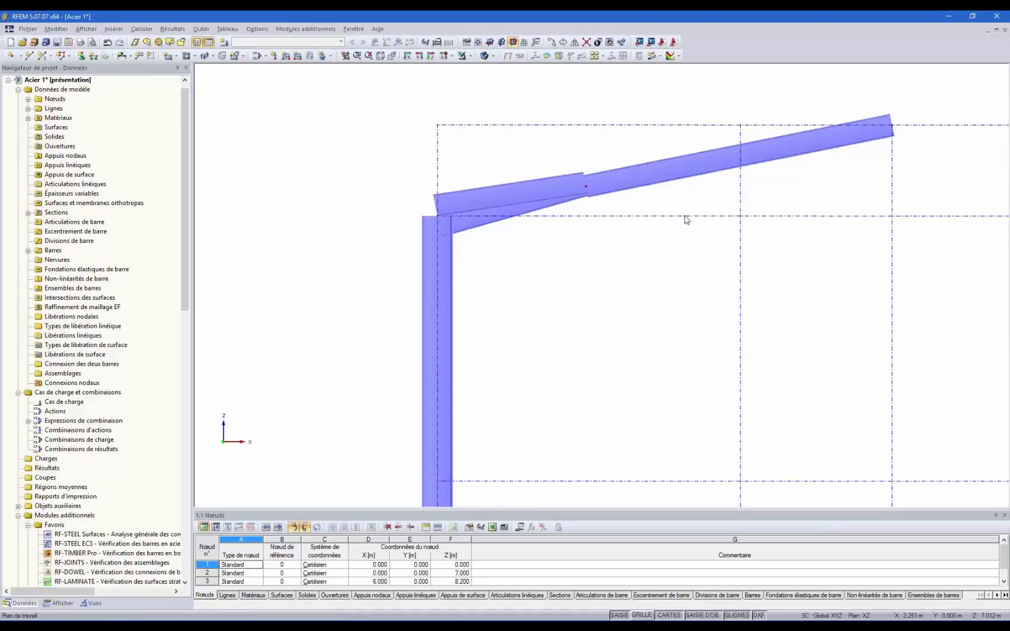
{"action": "middle_click_drag", "start_coordinate": [685, 218], "coordinate": [604, 264], "text": "ctrl"}
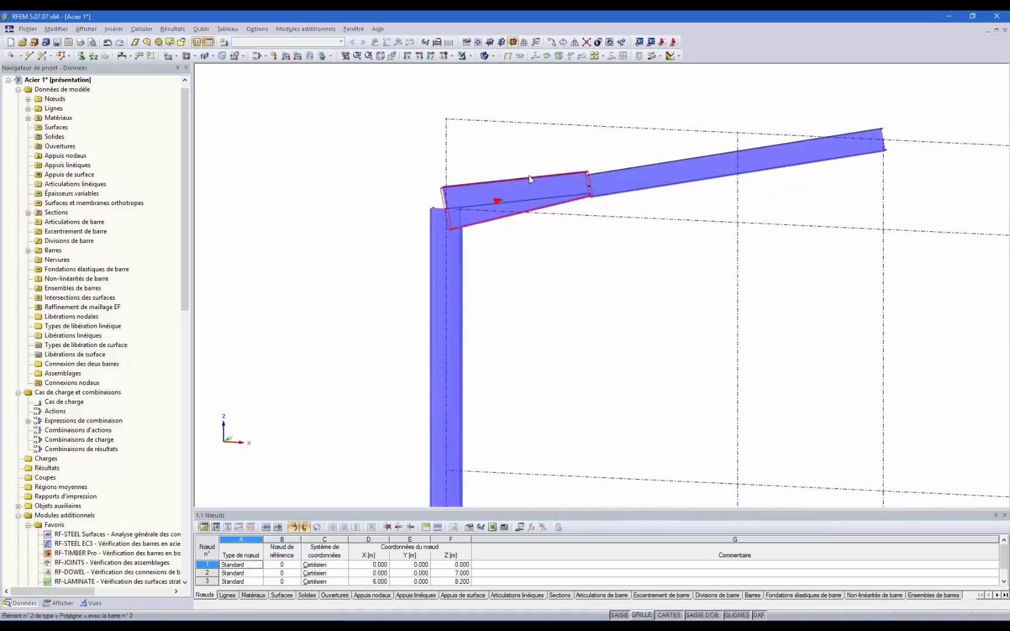
{"action": "middle_click_drag", "start_coordinate": [618, 340], "coordinate": [683, 310], "text": "ctrl"}
{"action": "middle_click_drag", "start_coordinate": [586, 250], "coordinate": [550, 289], "text": "ctrl"}
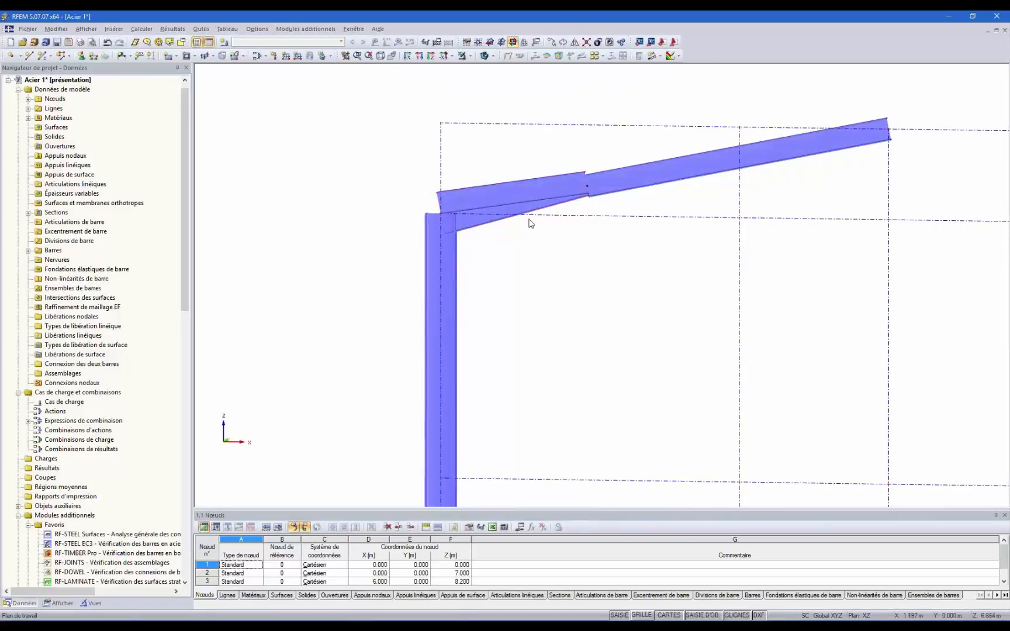
{"action": "scroll", "coordinate": [634, 272], "scroll_direction": "down", "scroll_amount": 3}
{"action": "scroll", "coordinate": [640, 293], "scroll_direction": "down", "scroll_amount": 2}
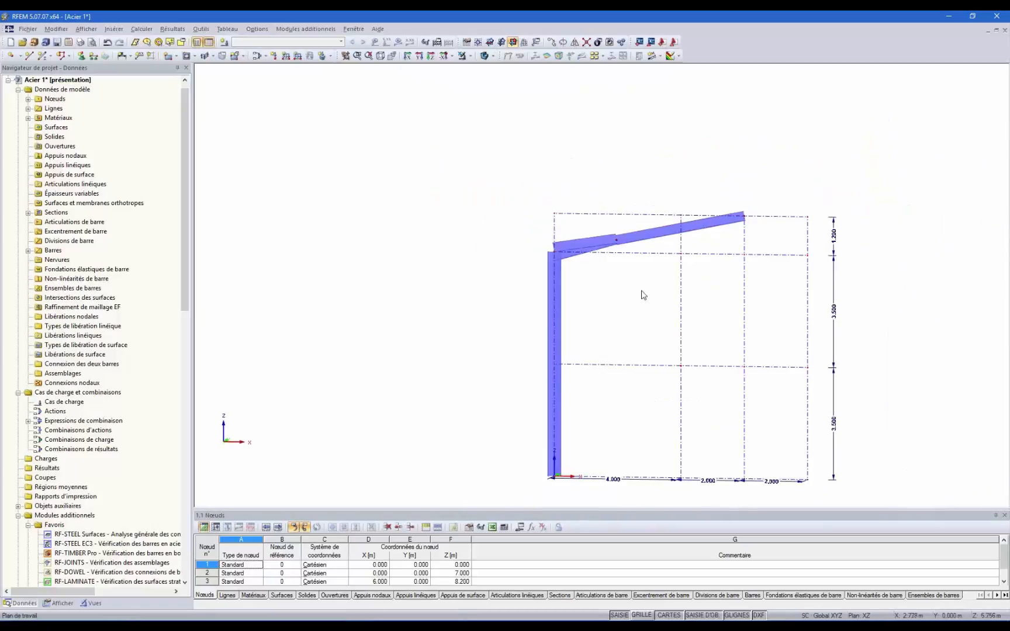
- Start a new member eccentricity for the tapered segment and set its section alignment to top centre
{"action": "scroll", "coordinate": [640, 293], "scroll_direction": "up", "scroll_amount": 3}
{"action": "right_click", "coordinate": [587, 228]}
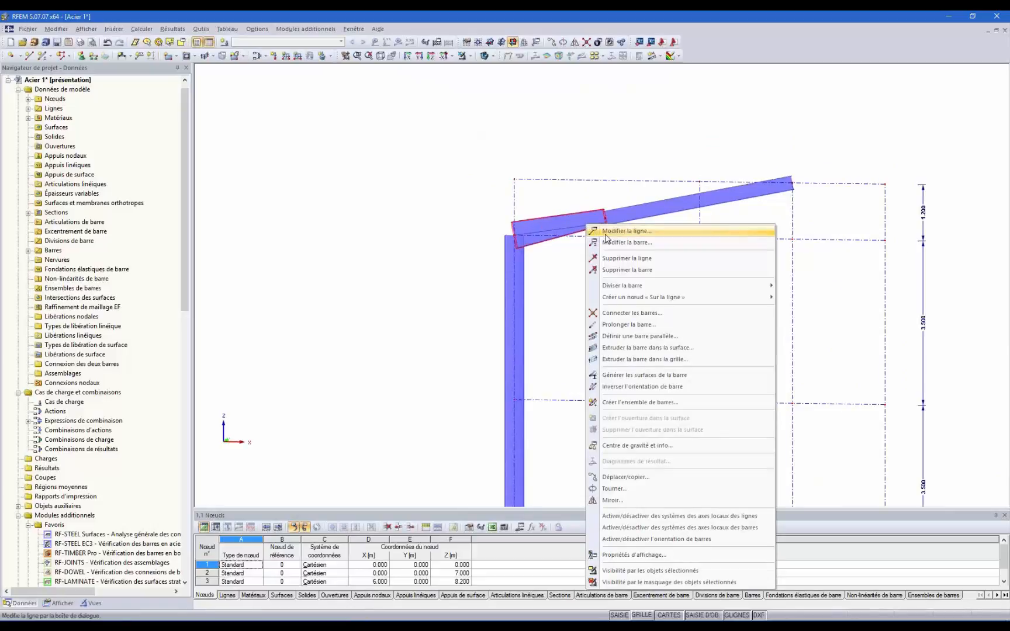
{"action": "left_click", "coordinate": [613, 245]}
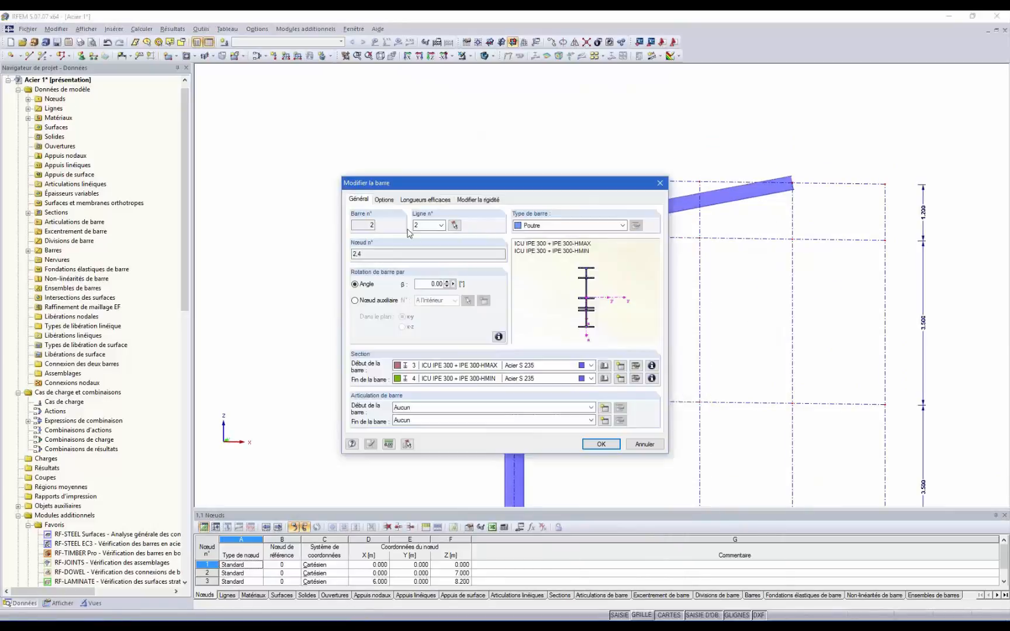
{"action": "left_click", "coordinate": [385, 200]}
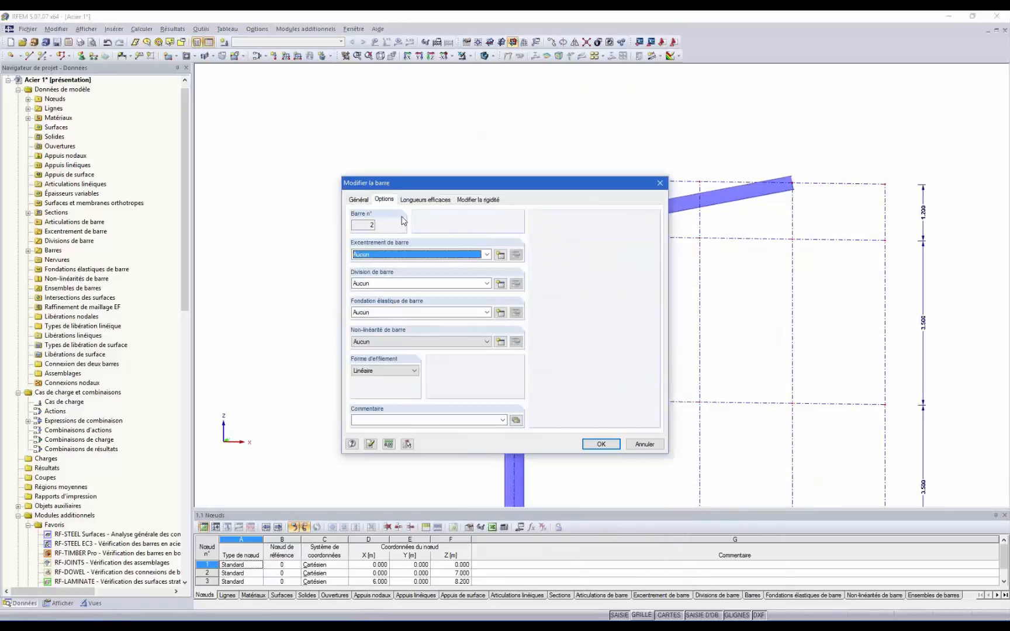
{"action": "left_click", "coordinate": [501, 255]}
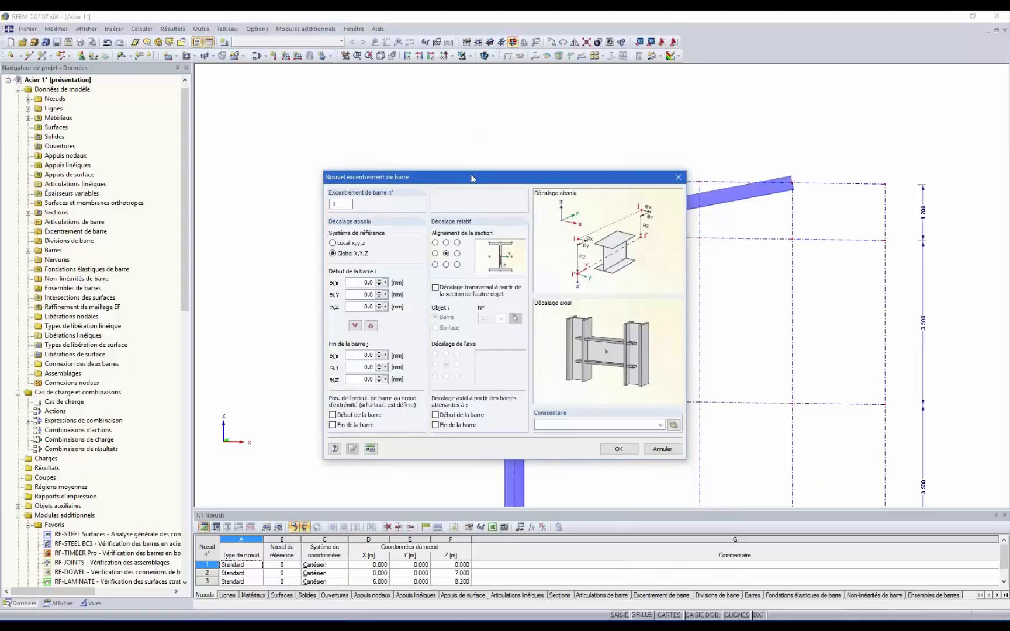
{"action": "mouse_move", "coordinate": [472, 178]}
{"action": "left_mouse_down"}
{"action": "mouse_move", "coordinate": [475, 261]}
{"action": "mouse_move", "coordinate": [468, 171]}
{"action": "left_mouse_up"}
{"action": "left_click", "coordinate": [448, 326]}
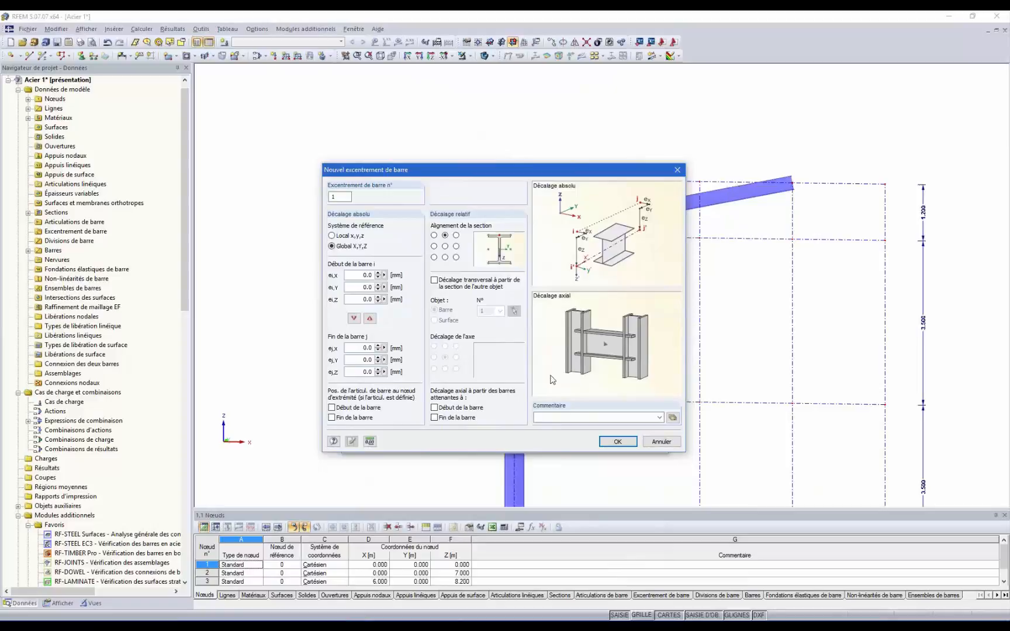
- Add a transverse offset from the section of the adjoining rafter, member 3, with a top-centre axis offset, and accept the eccentricity
{"action": "left_click", "coordinate": [439, 285]}
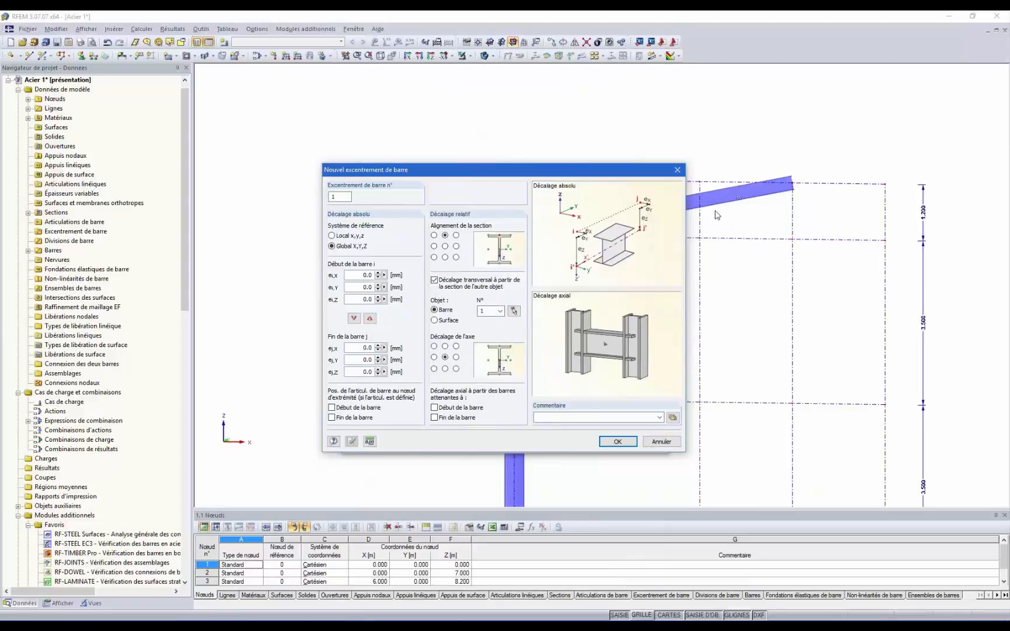
{"action": "left_click", "coordinate": [514, 311]}
{"action": "left_click", "coordinate": [666, 207]}
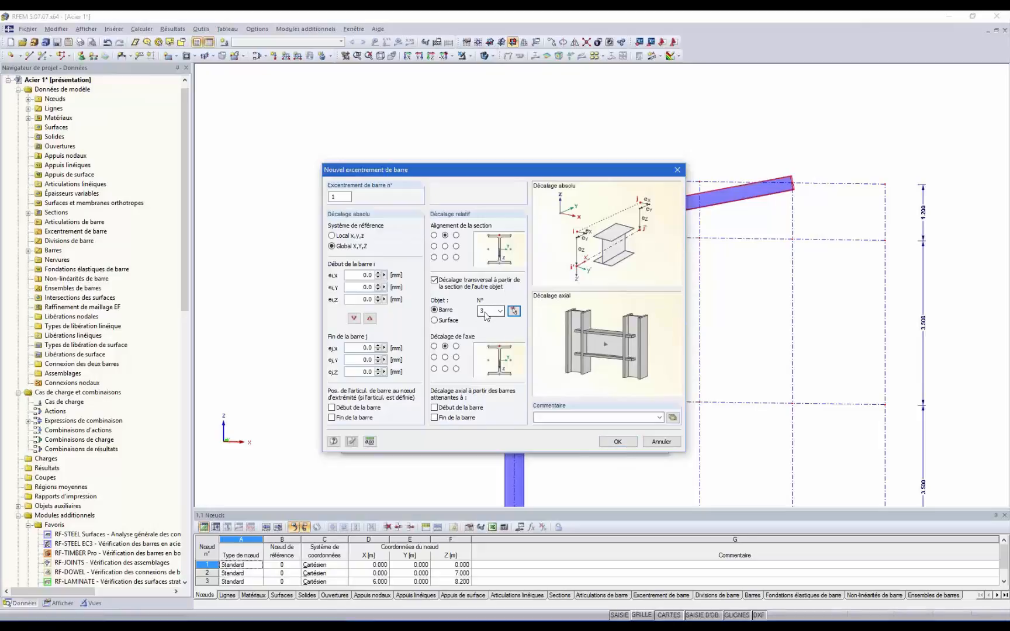
{"action": "left_click", "coordinate": [617, 441]}
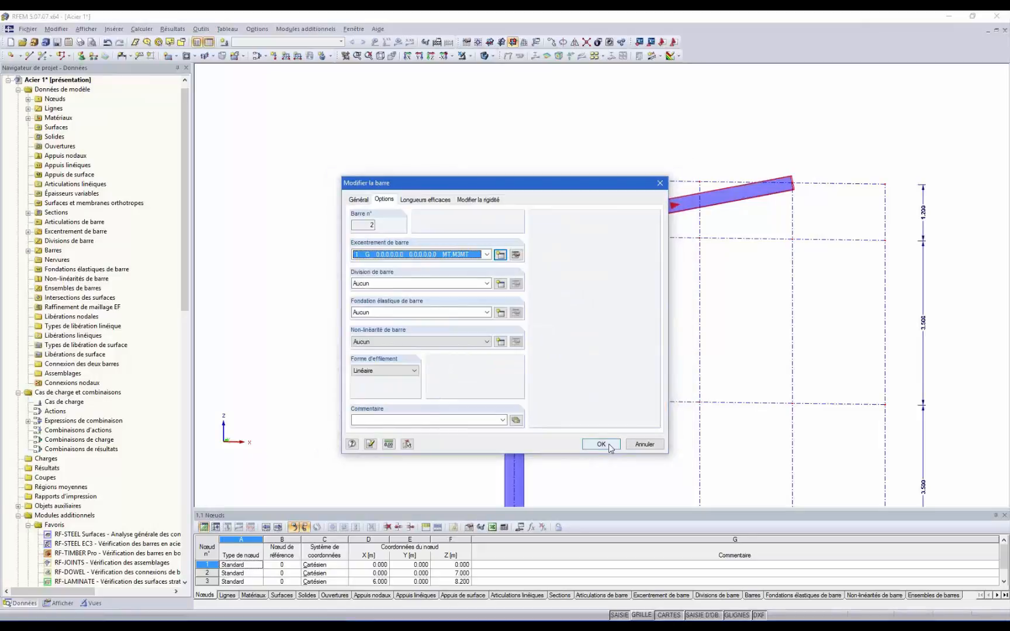
- Apply the new eccentricity to the tapered segment and check its fit against the column and rafter
{"action": "left_click", "coordinate": [605, 446]}
{"action": "scroll", "coordinate": [585, 218], "scroll_direction": "up", "scroll_amount": 4}
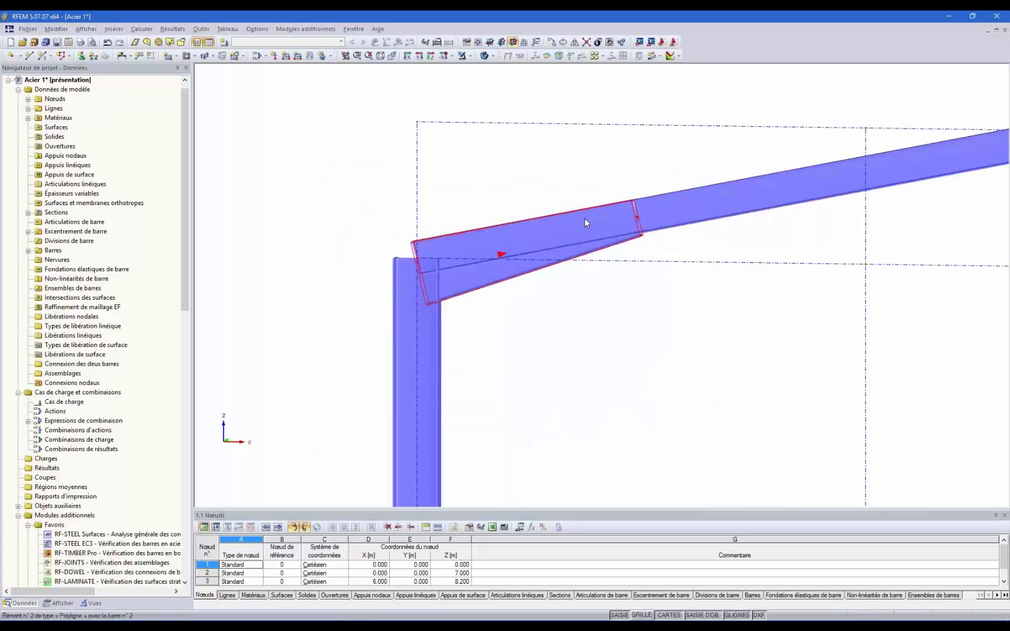
{"action": "scroll", "coordinate": [421, 266], "scroll_direction": "down", "scroll_amount": 3}
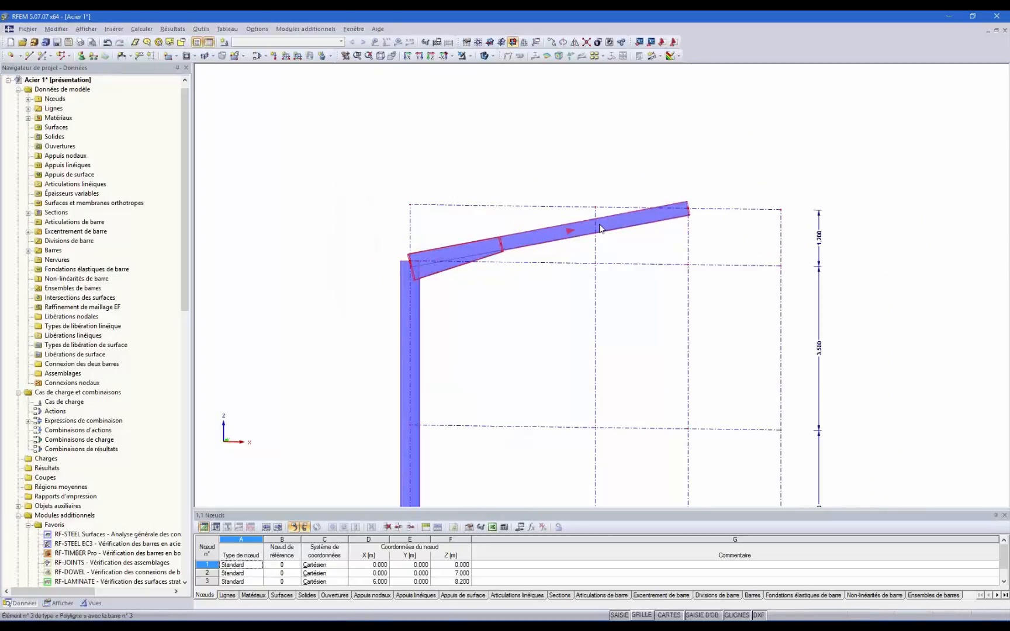
- Examine the offset axis of the tapered segment at the column and at the adjoining rafter in wireframe, and return to solid display
{"action": "left_click", "coordinate": [484, 56]}
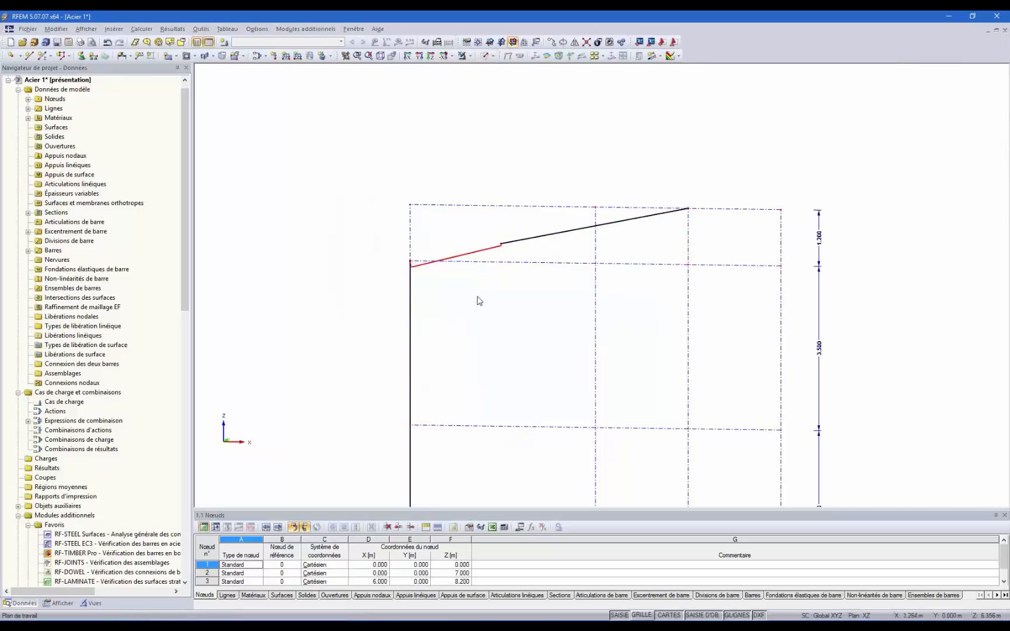
{"action": "middle_click_drag", "start_coordinate": [552, 287], "coordinate": [580, 277], "text": "ctrl"}
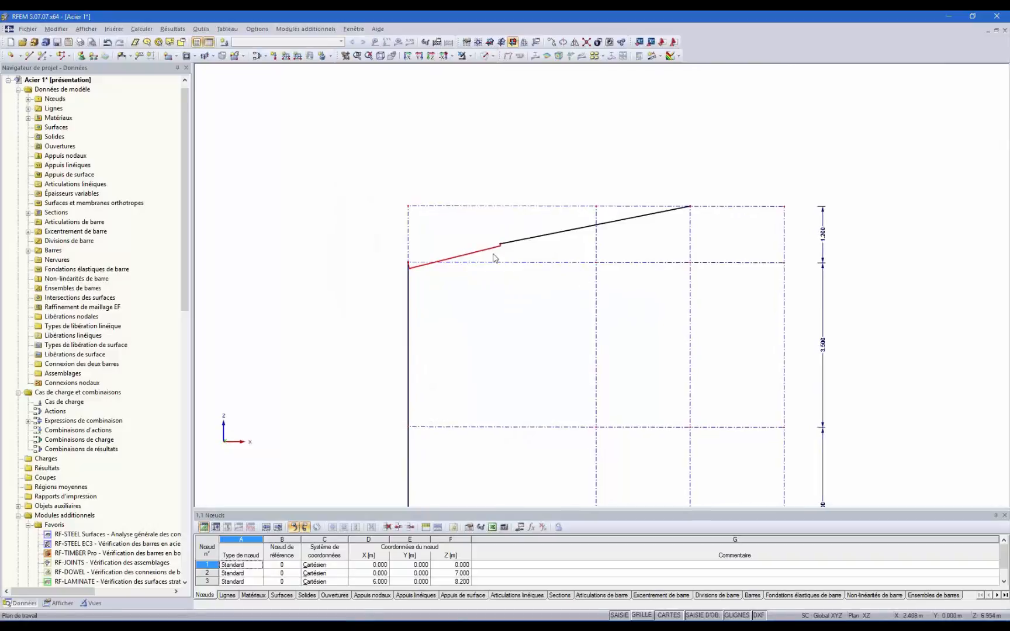
{"action": "scroll", "coordinate": [425, 274], "scroll_direction": "up", "scroll_amount": 6}
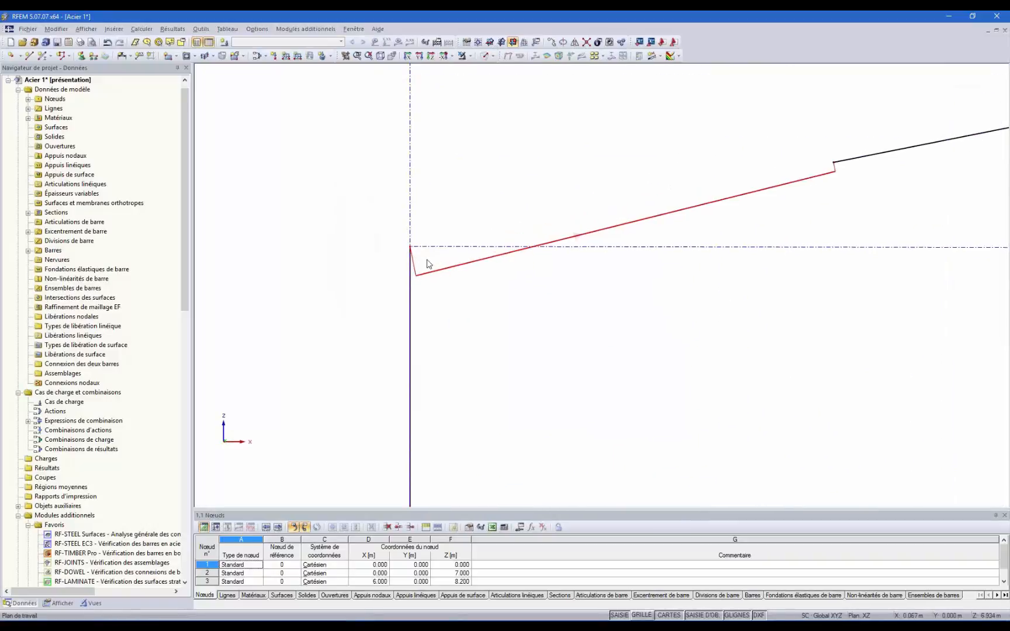
{"action": "scroll", "coordinate": [830, 218], "scroll_direction": "down", "scroll_amount": 1}
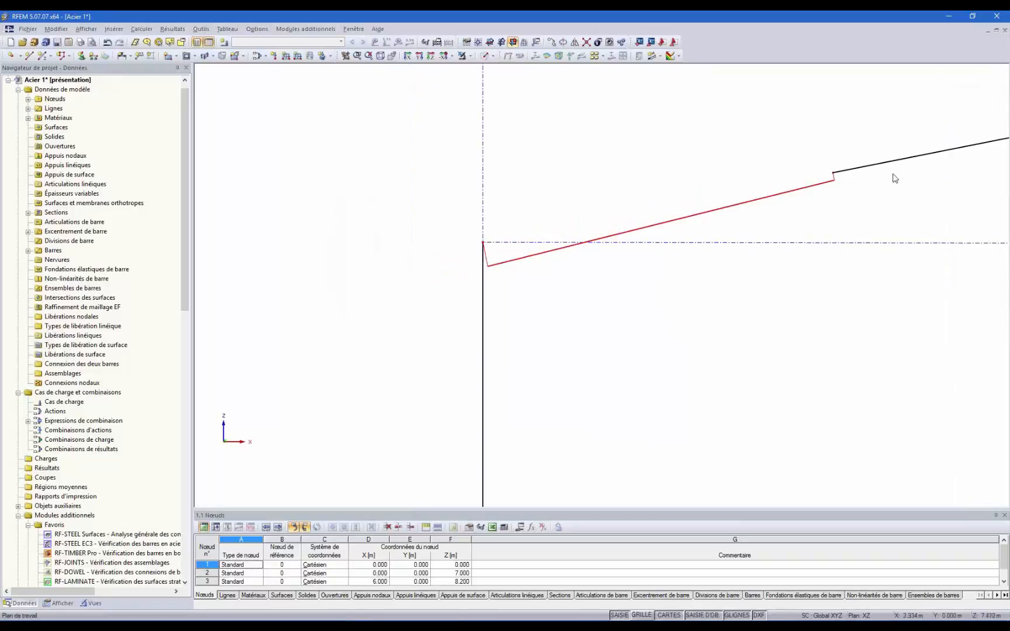
{"action": "scroll", "coordinate": [869, 190], "scroll_direction": "down", "scroll_amount": 1}
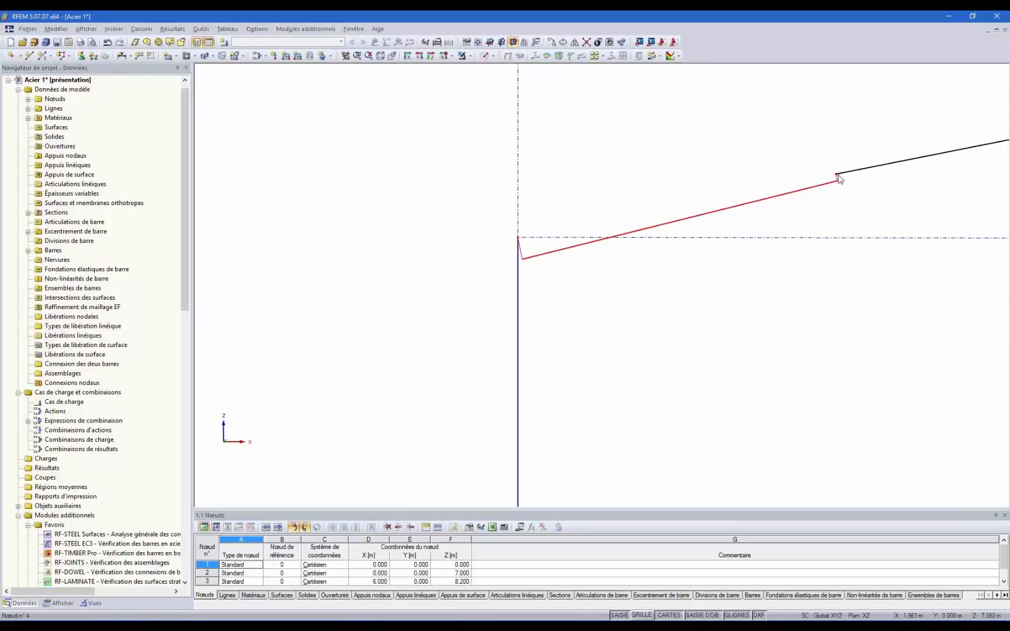
{"action": "scroll", "coordinate": [819, 252], "scroll_direction": "down", "scroll_amount": 3}
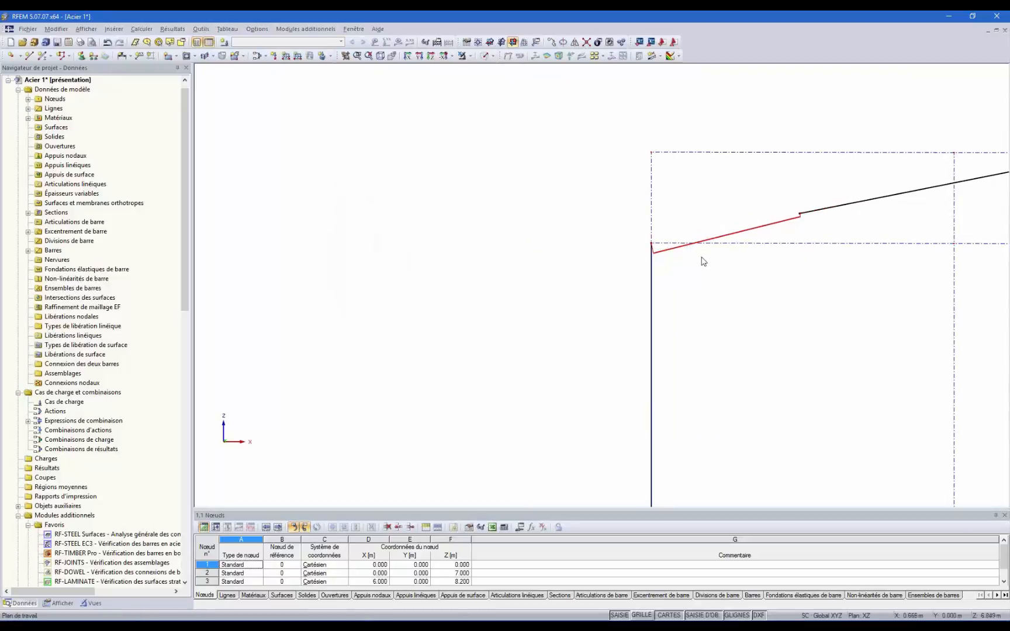
{"action": "scroll", "coordinate": [703, 261], "scroll_direction": "down", "scroll_amount": 3}
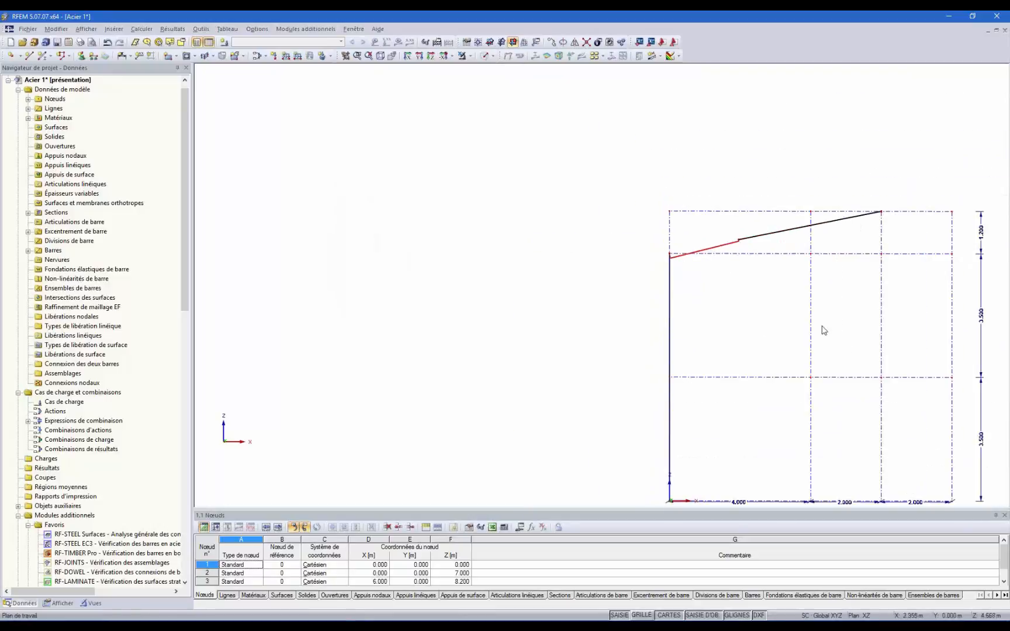
{"action": "middle_click_drag", "start_coordinate": [823, 331], "coordinate": [838, 356], "text": "ctrl"}
{"action": "scroll", "coordinate": [811, 333], "scroll_direction": "down", "scroll_amount": 2}
{"action": "scroll", "coordinate": [889, 382], "scroll_direction": "up", "scroll_amount": 3}
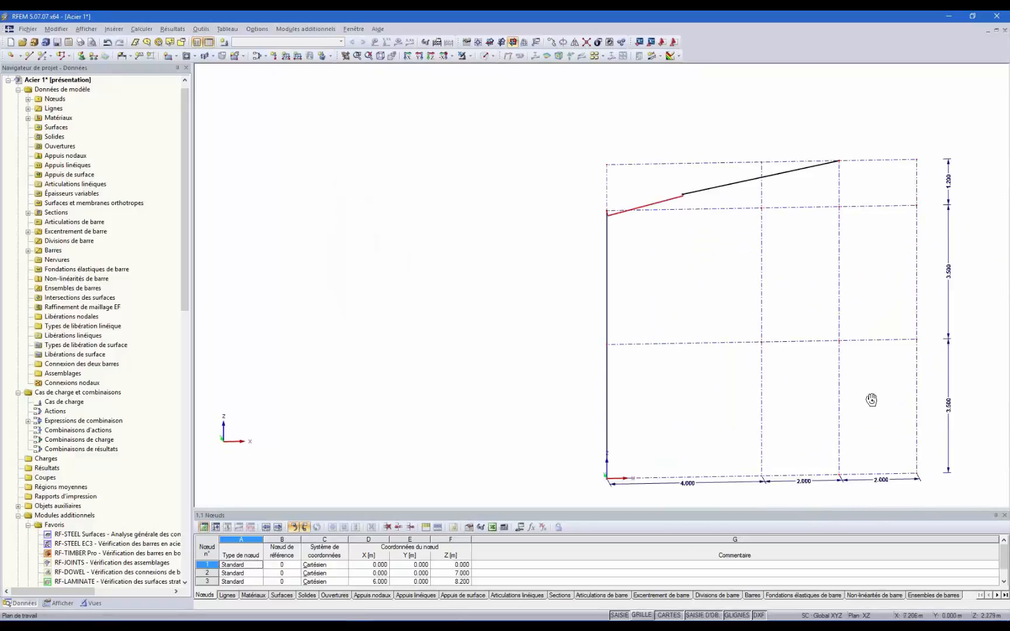
{"action": "middle_click_drag", "start_coordinate": [872, 400], "coordinate": [801, 343], "text": "ctrl"}
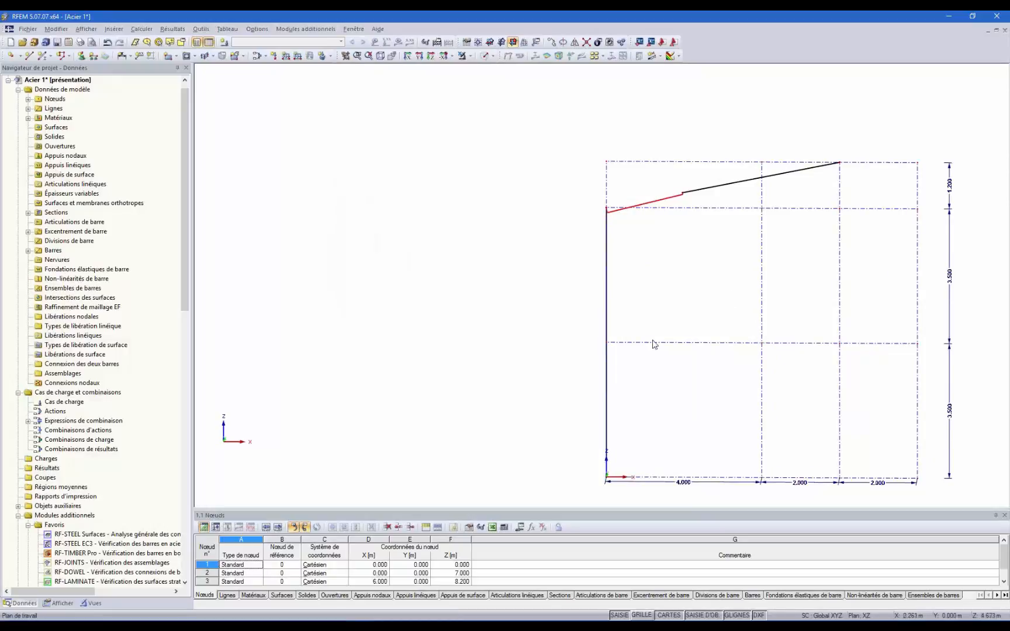
{"action": "left_click", "coordinate": [484, 56]}
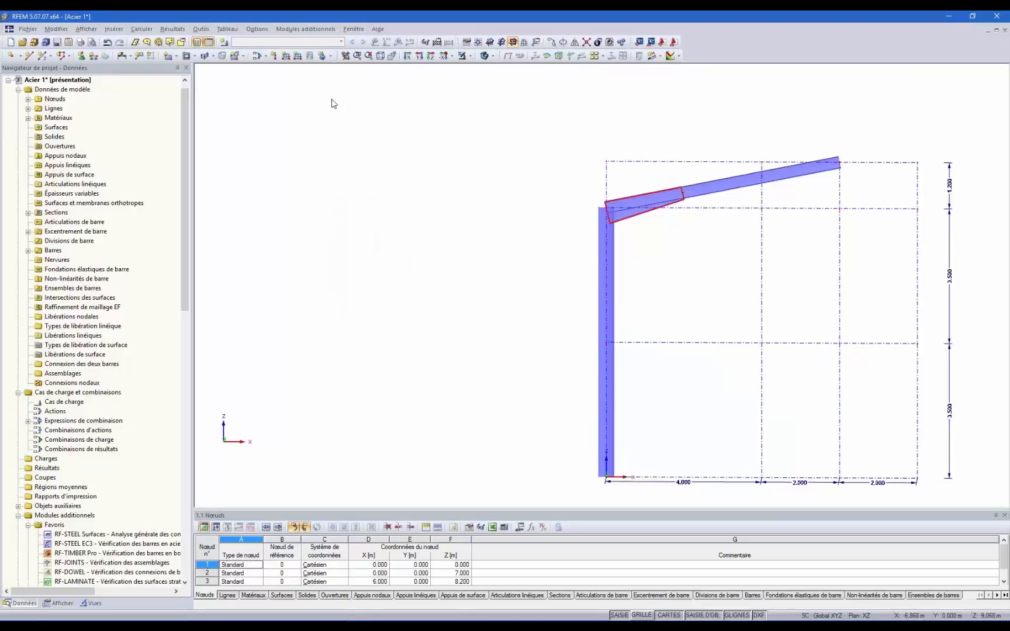
- Start a new member and set its start section to the rolled HE A 160 profile from Norme européenne 53-62
{"action": "left_click", "coordinate": [41, 56]}
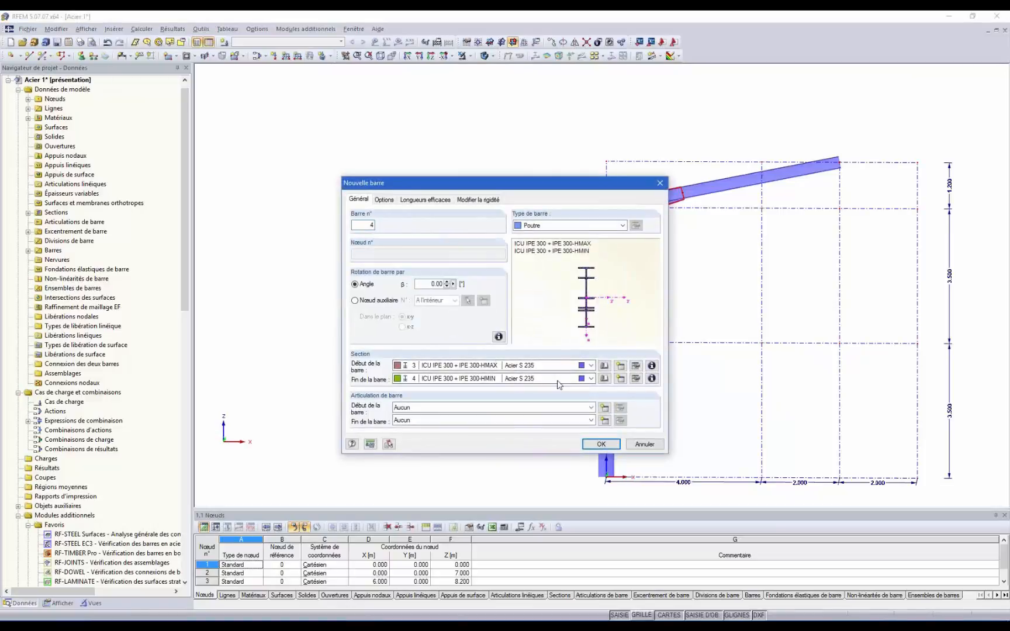
{"action": "left_click", "coordinate": [604, 366]}
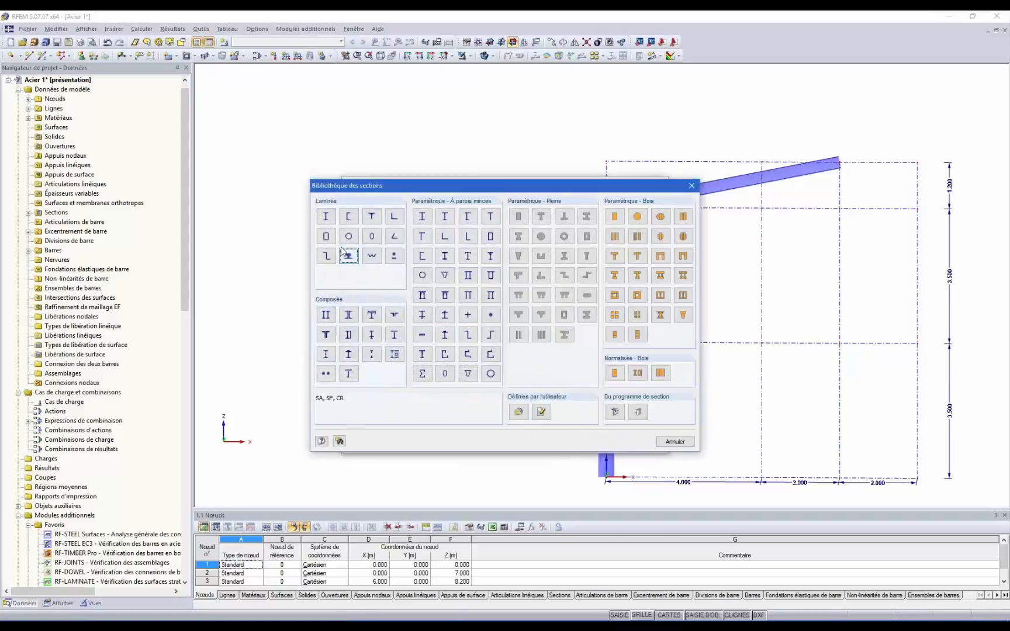
{"action": "left_click", "coordinate": [326, 216]}
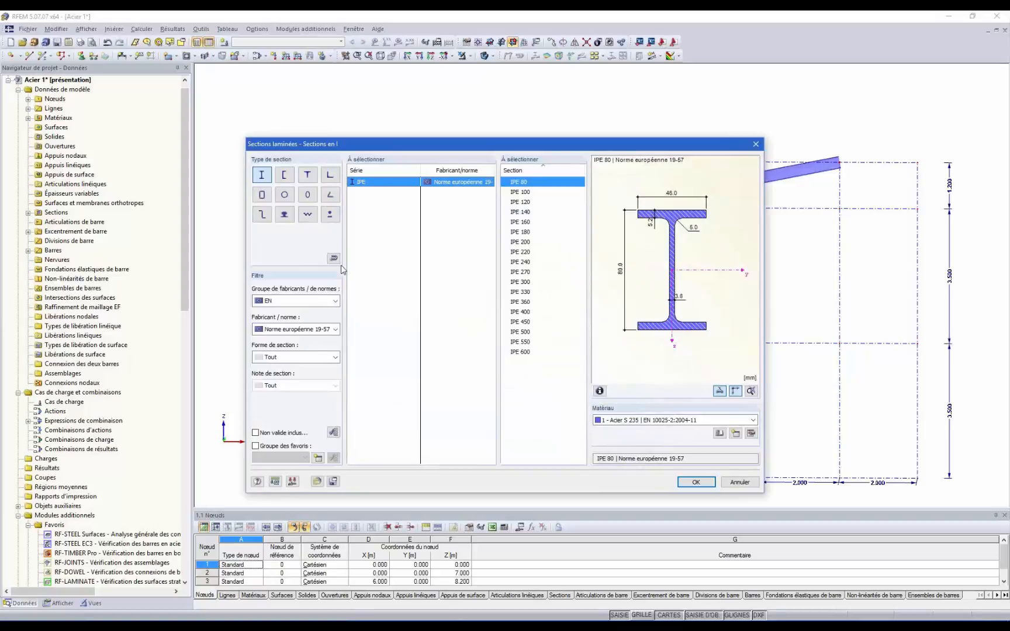
{"action": "left_click", "coordinate": [310, 331]}
{"action": "left_click", "coordinate": [307, 356]}
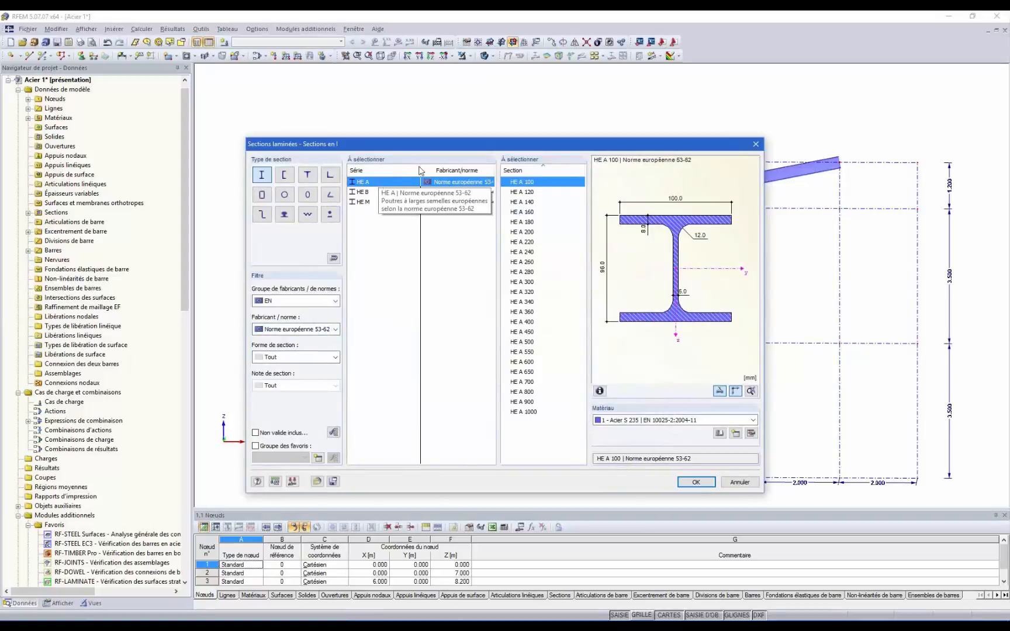
{"action": "left_click", "coordinate": [528, 212]}
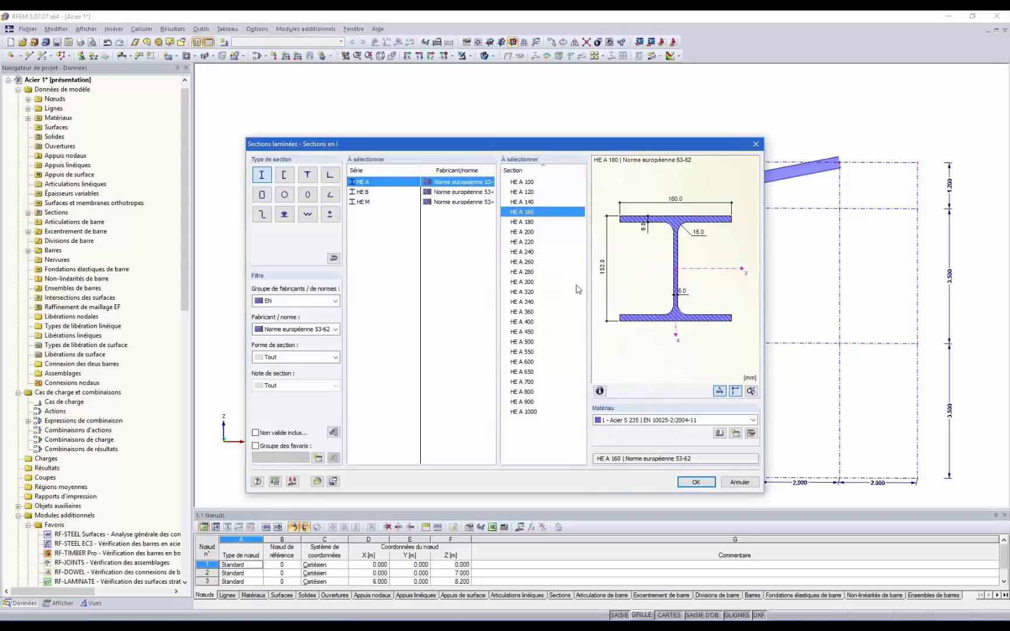
{"action": "left_click", "coordinate": [696, 483]}
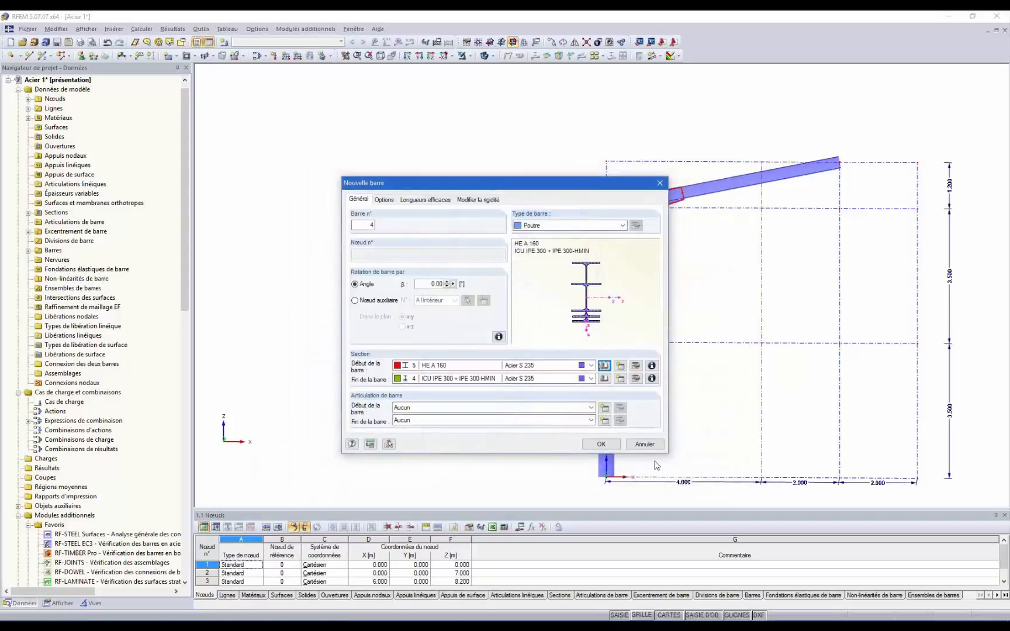
{"action": "left_click", "coordinate": [601, 445]}
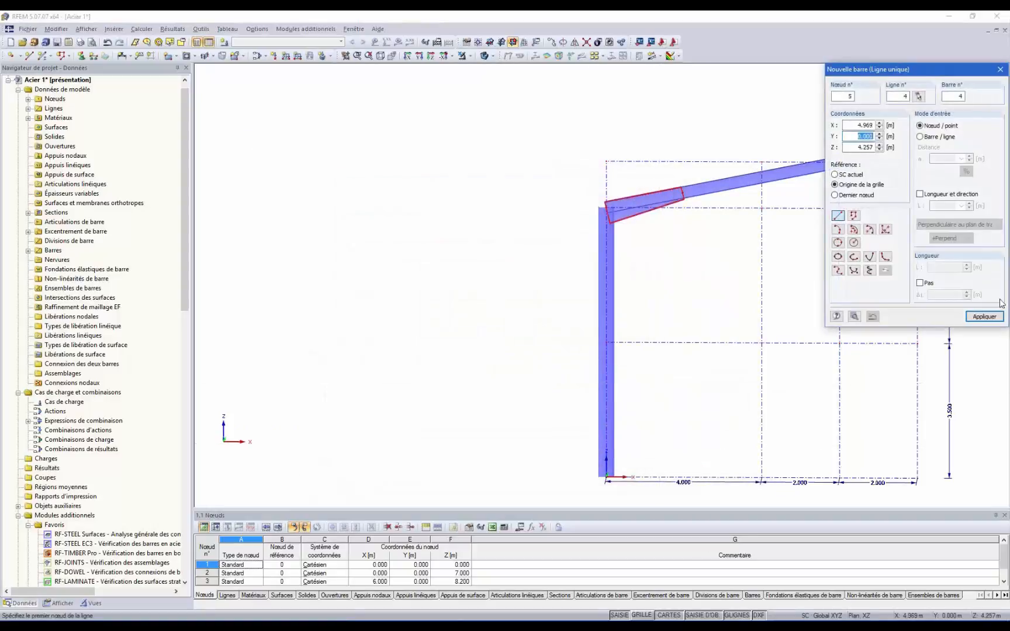
{"action": "left_click", "coordinate": [984, 316]}
{"action": "left_click", "coordinate": [999, 69]}
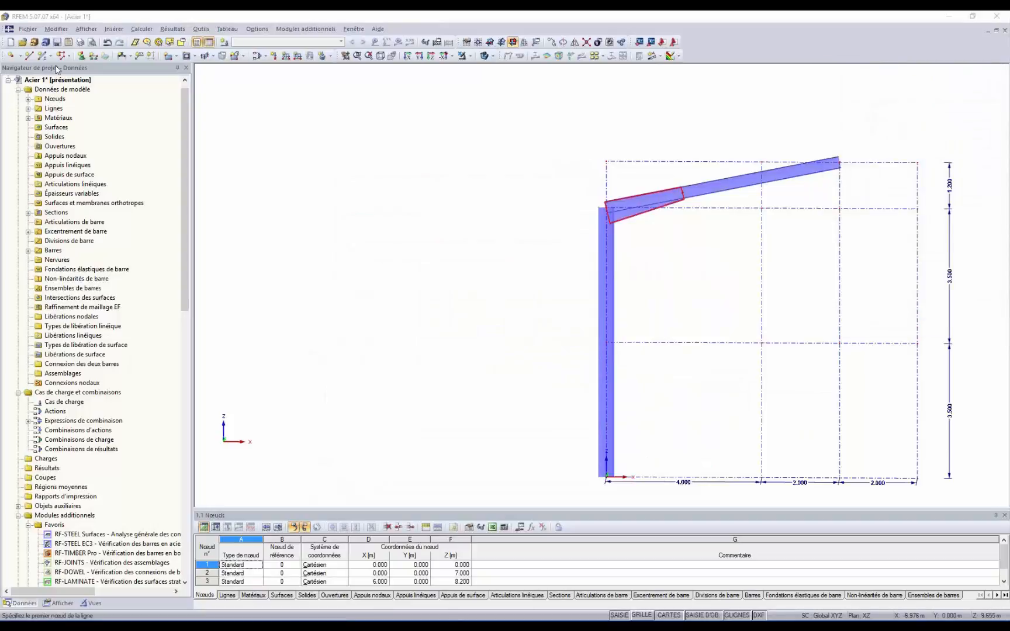
- Restart the new member with the end section set to match its start section, and accept the properties
{"action": "left_click", "coordinate": [29, 56]}
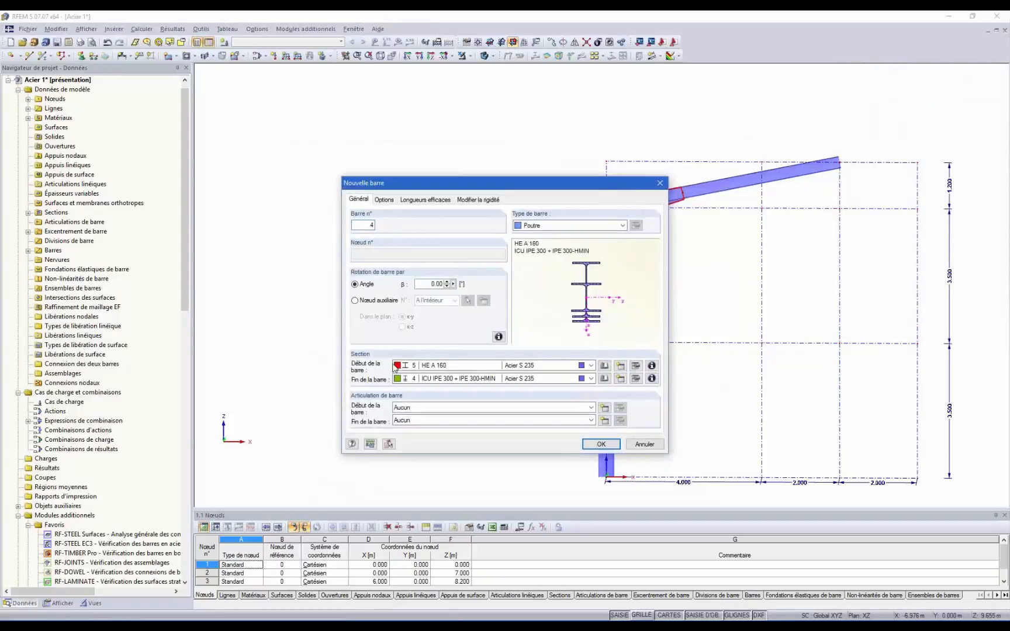
{"action": "left_click", "coordinate": [592, 379]}
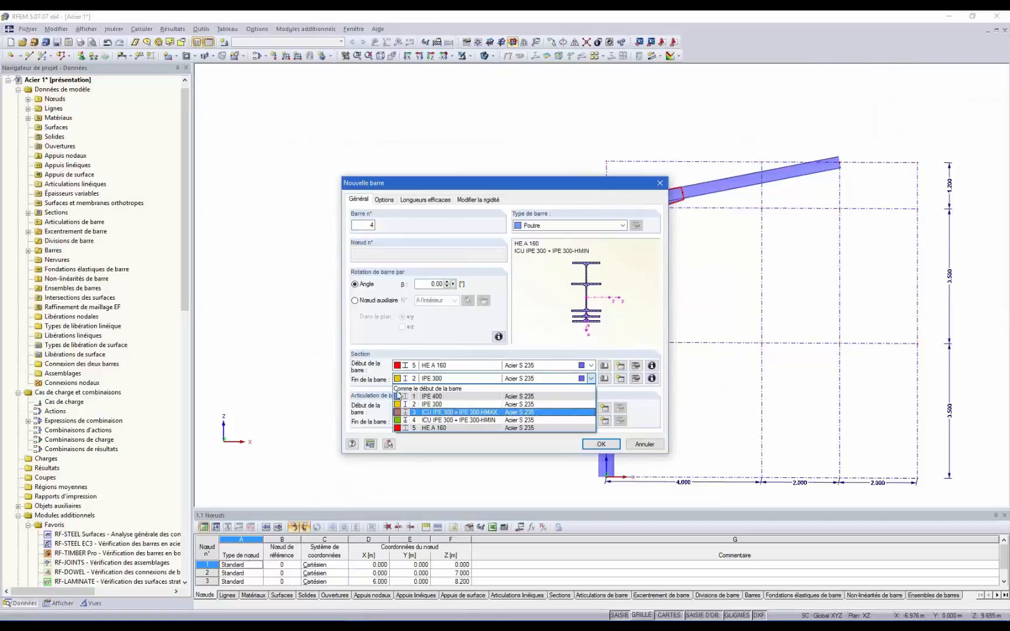
{"action": "left_click", "coordinate": [430, 389]}
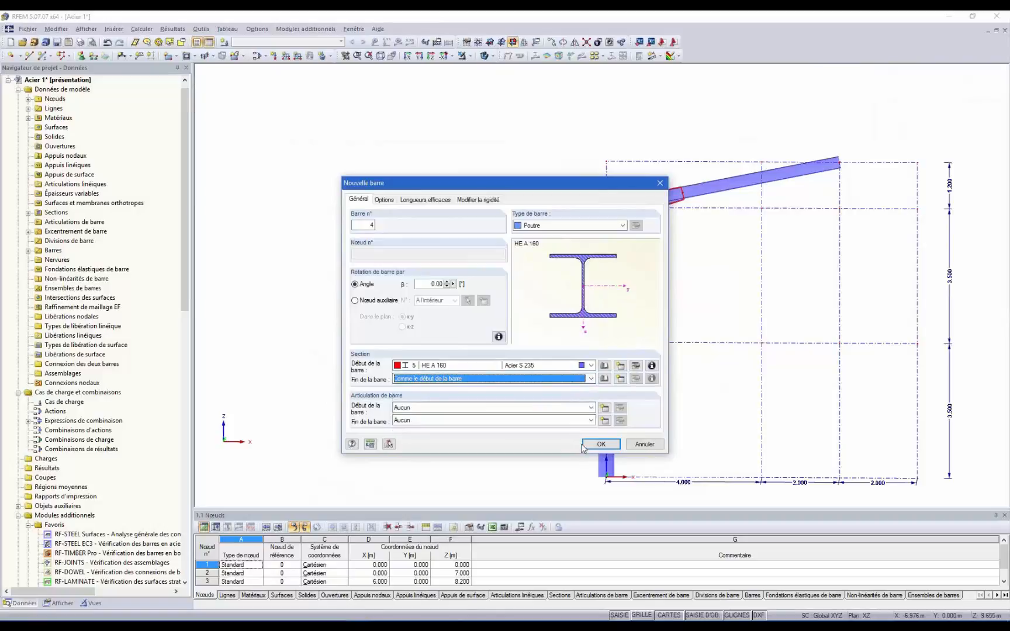
{"action": "left_click", "coordinate": [607, 448]}
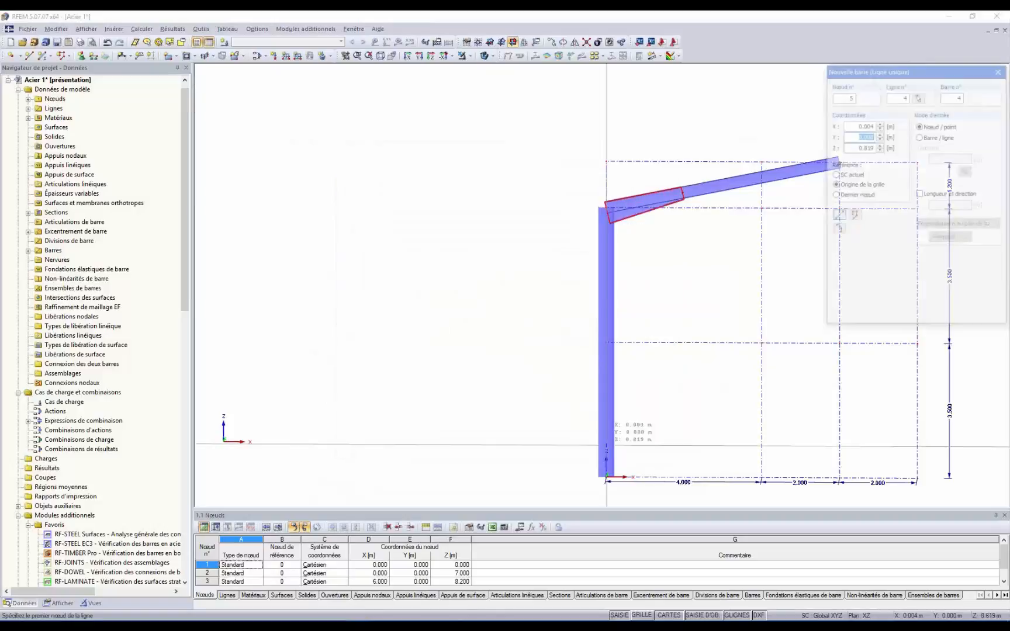
- Place two vertical HE A 160 posts from Z 0 to Z 7 m, one at X 4 m and one at X 8 m
{"action": "left_click", "coordinate": [761, 478]}
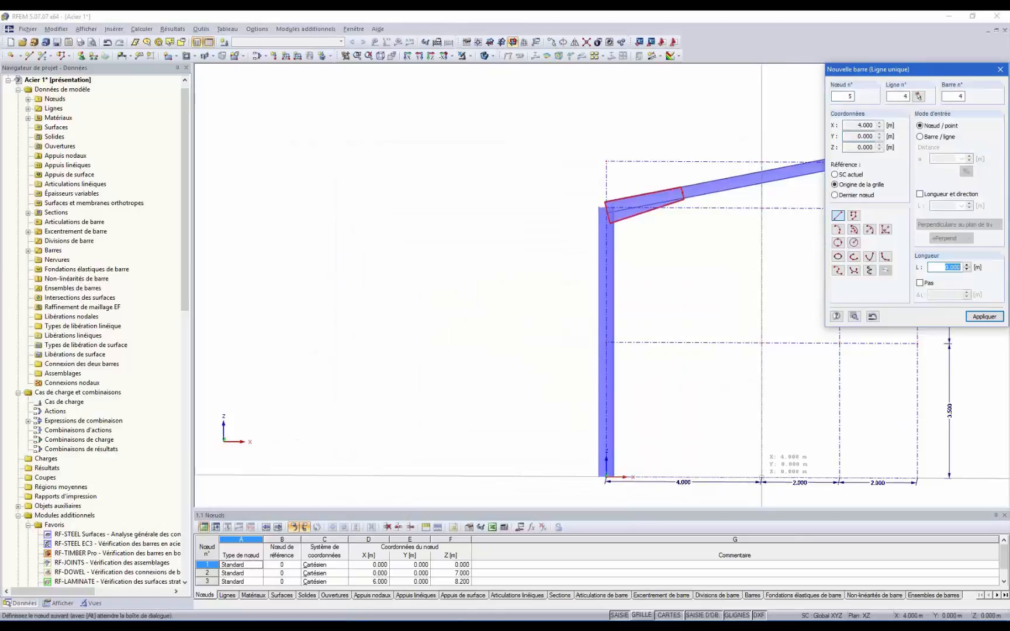
{"action": "scroll", "coordinate": [707, 321], "scroll_direction": "down", "scroll_amount": 3}
{"action": "scroll", "coordinate": [780, 314], "scroll_direction": "up", "scroll_amount": 2}
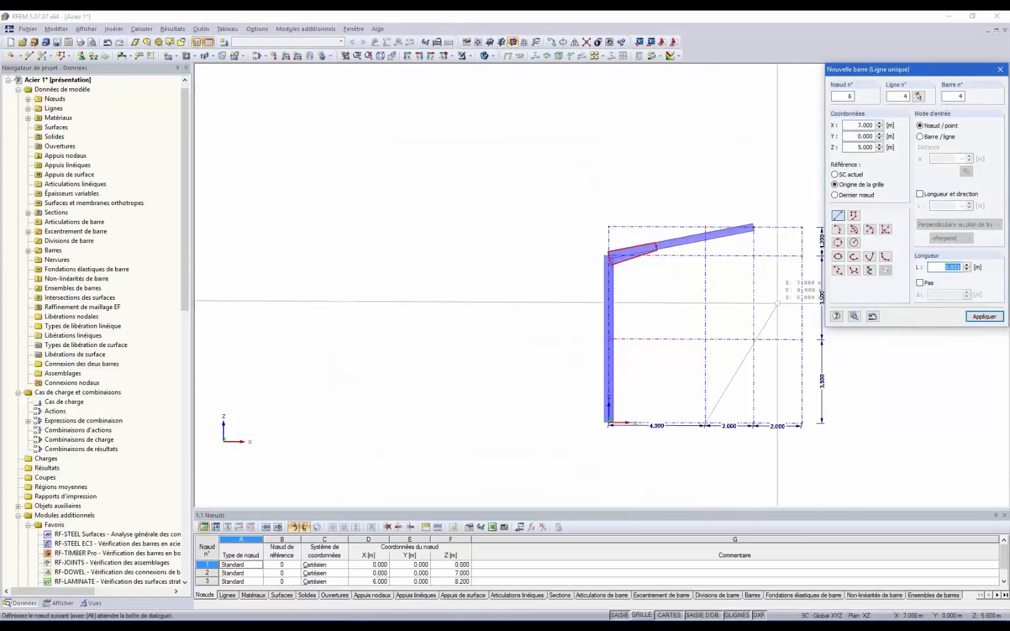
{"action": "left_click", "coordinate": [706, 235]}
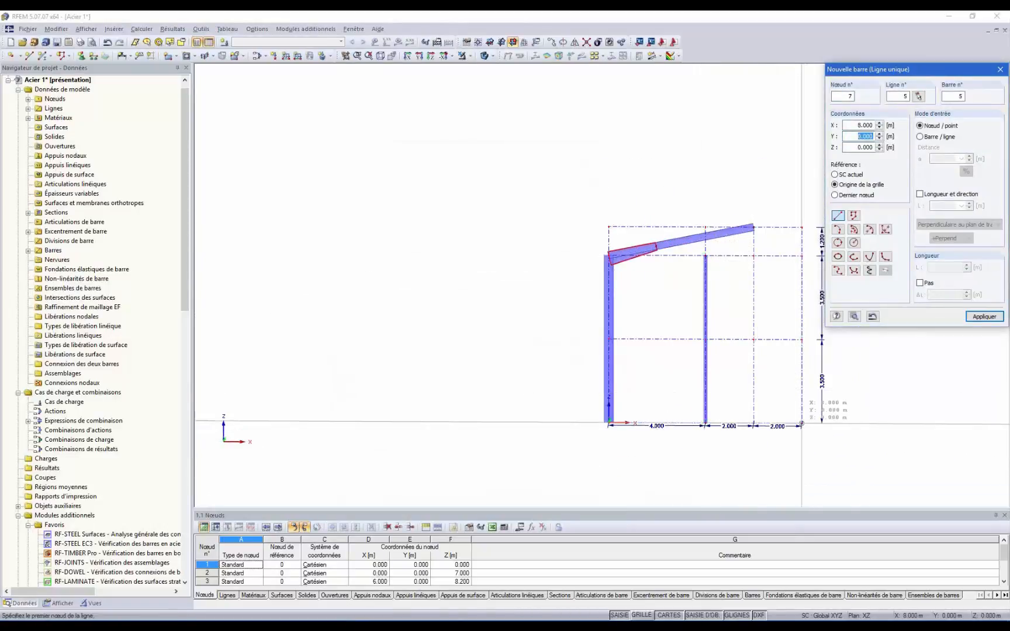
{"action": "left_click", "coordinate": [801, 422]}
{"action": "left_click", "coordinate": [802, 256]}
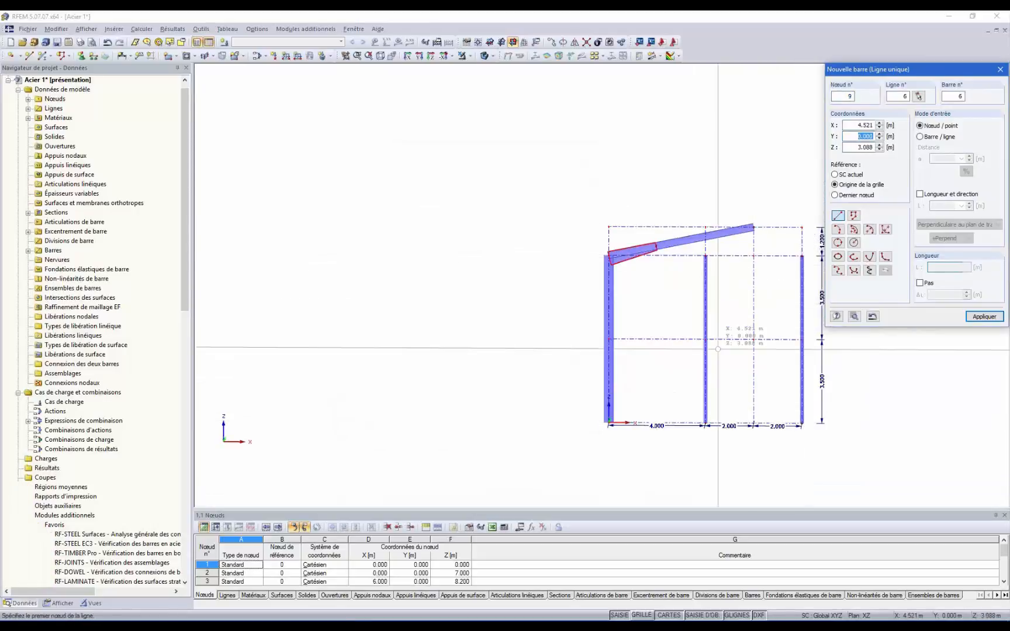
{"action": "right_click", "coordinate": [712, 346]}
- Examine in 3D how the flanges of the two new posts are oriented relative to the column and rafter
{"action": "scroll", "coordinate": [712, 346], "scroll_direction": "down", "scroll_amount": 5}
{"action": "scroll", "coordinate": [811, 325], "scroll_direction": "up", "scroll_amount": 4}
{"action": "scroll", "coordinate": [723, 302], "scroll_direction": "up", "scroll_amount": 3}
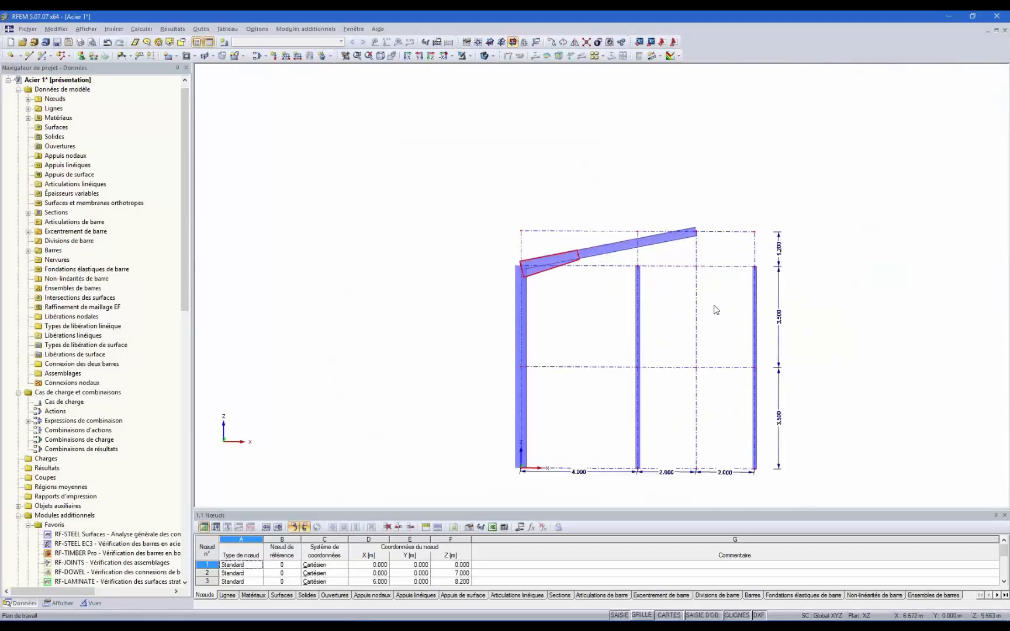
{"action": "middle_click_drag", "start_coordinate": [759, 297], "coordinate": [629, 285], "text": "ctrl"}
{"action": "scroll", "coordinate": [631, 278], "scroll_direction": "up", "scroll_amount": 8}
{"action": "scroll", "coordinate": [647, 285], "scroll_direction": "up", "scroll_amount": 2}
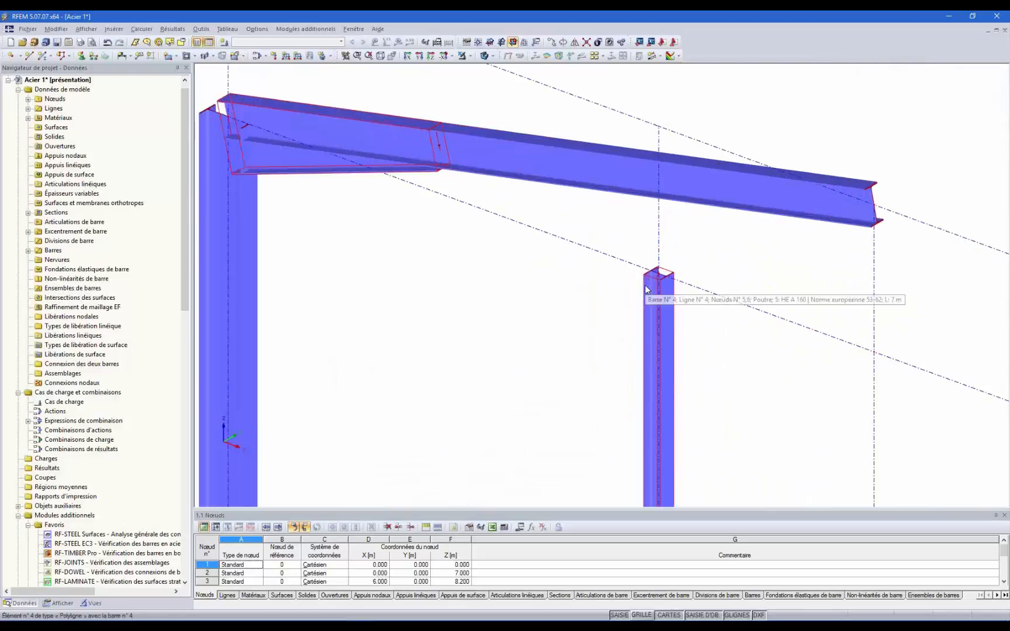
{"action": "scroll", "coordinate": [646, 286], "scroll_direction": "down", "scroll_amount": 3}
{"action": "scroll", "coordinate": [620, 299], "scroll_direction": "down", "scroll_amount": 2}
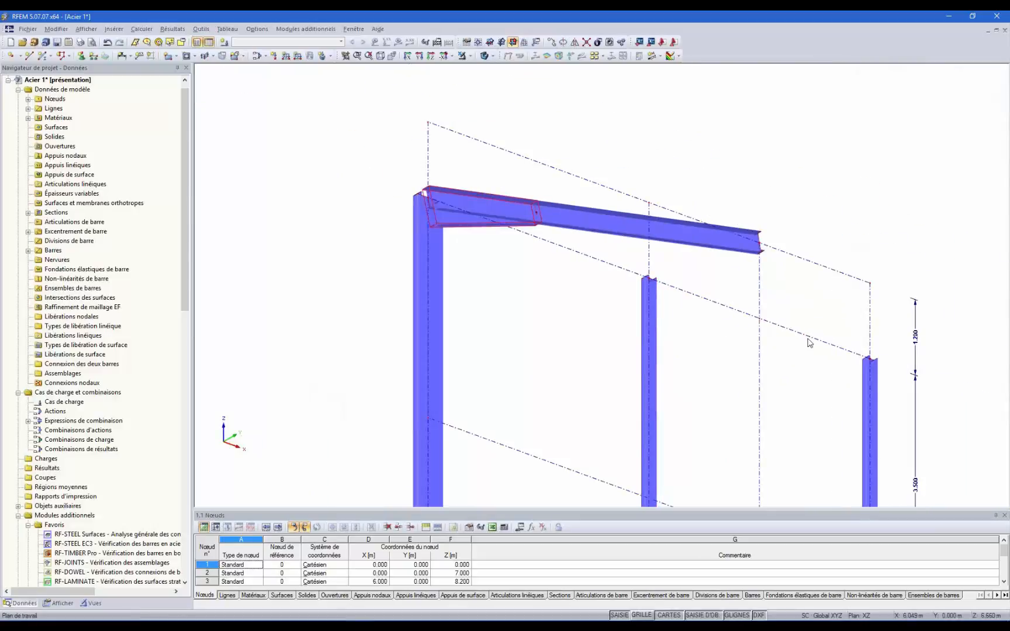
{"action": "middle_click_drag", "start_coordinate": [723, 390], "coordinate": [778, 360], "text": "ctrl"}
- Rotate both HE A 160 posts about their own axis by setting the member rotation angle β to 90°
{"action": "left_click_drag", "start_coordinate": [942, 334], "coordinate": [560, 265]}
{"action": "scroll", "coordinate": [728, 335], "scroll_direction": "down", "scroll_amount": 2}
{"action": "scroll", "coordinate": [727, 336], "scroll_direction": "down", "scroll_amount": 2}
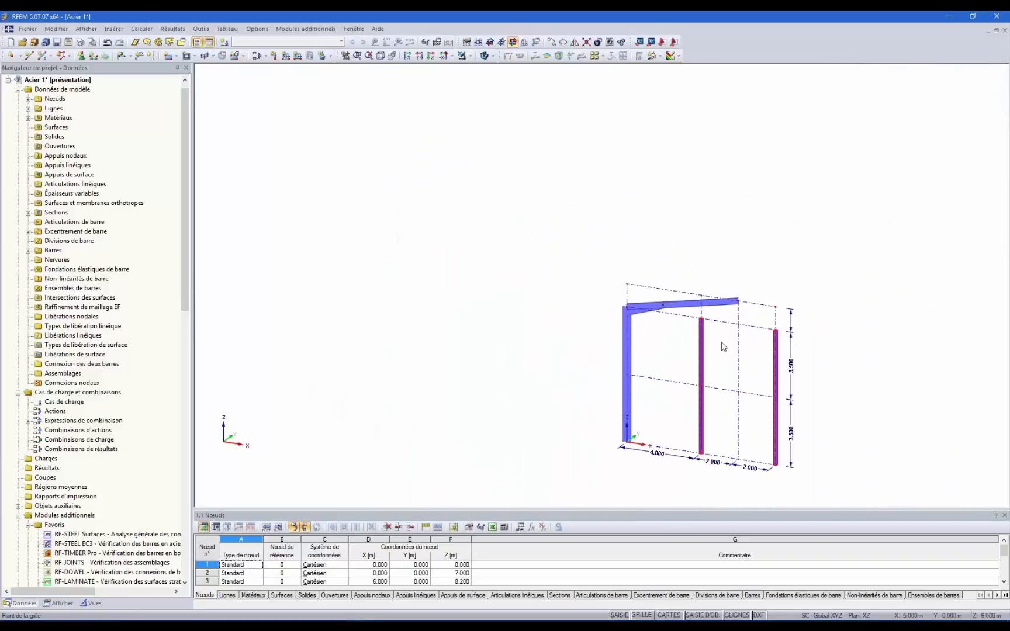
{"action": "scroll", "coordinate": [772, 468], "scroll_direction": "up", "scroll_amount": 1}
{"action": "scroll", "coordinate": [760, 427], "scroll_direction": "up", "scroll_amount": 1}
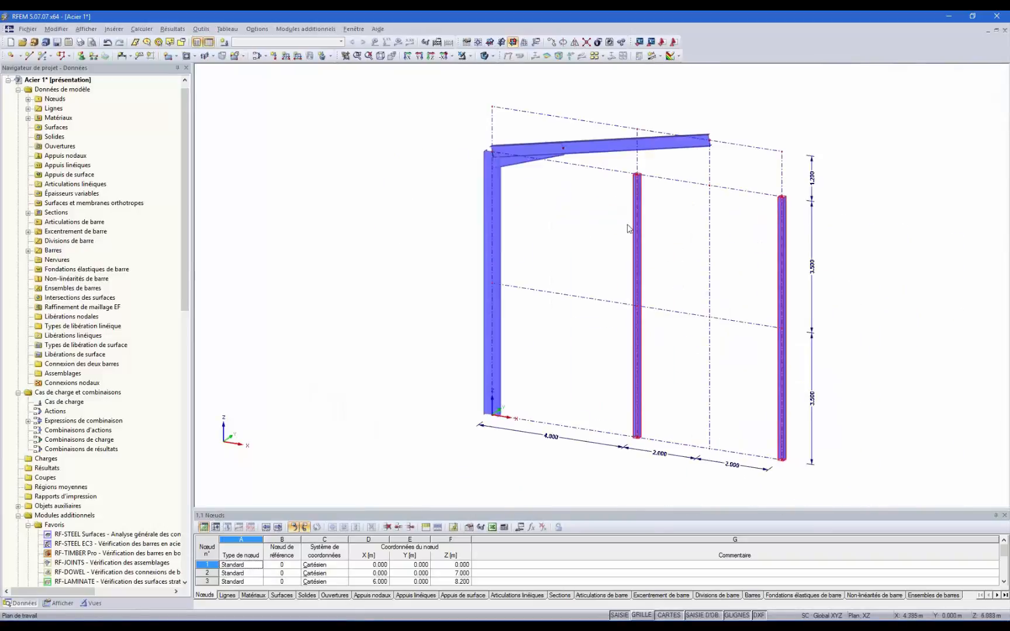
{"action": "right_click", "coordinate": [636, 208]}
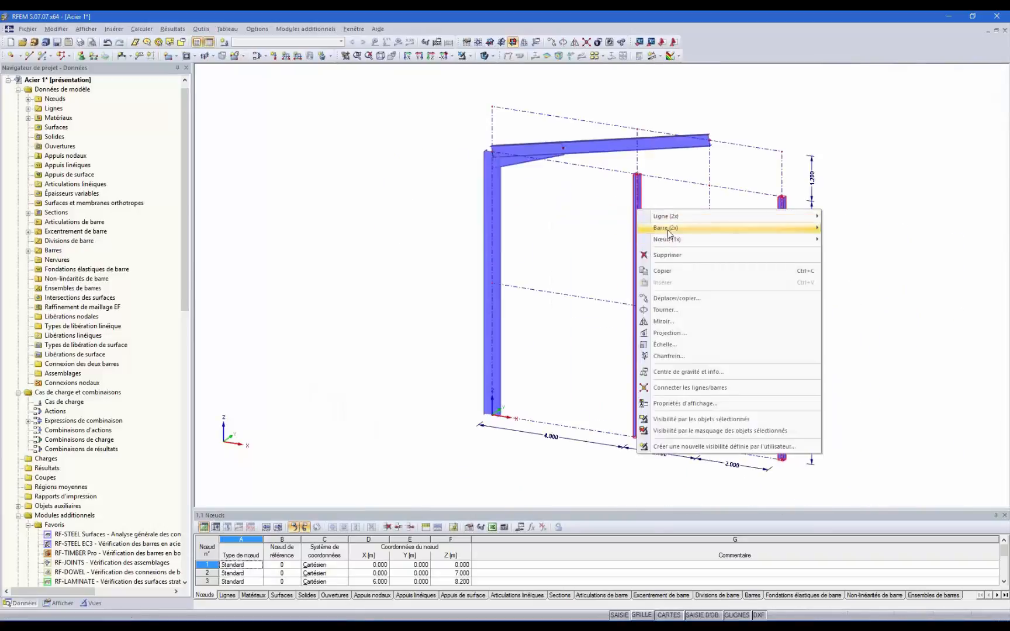
{"action": "mouse_move", "coordinate": [667, 233]}
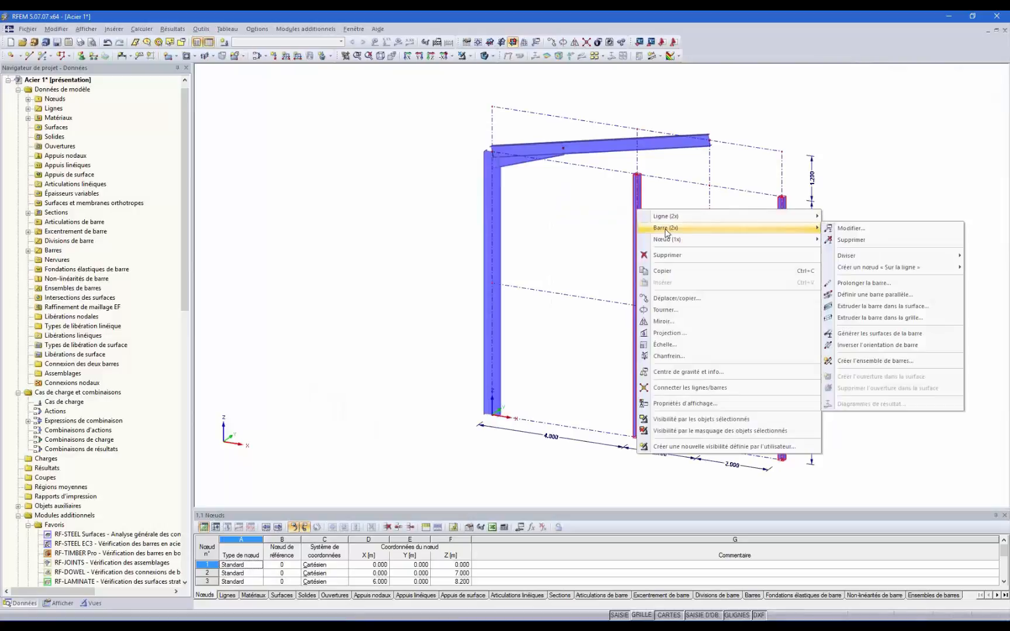
{"action": "left_click", "coordinate": [852, 228]}
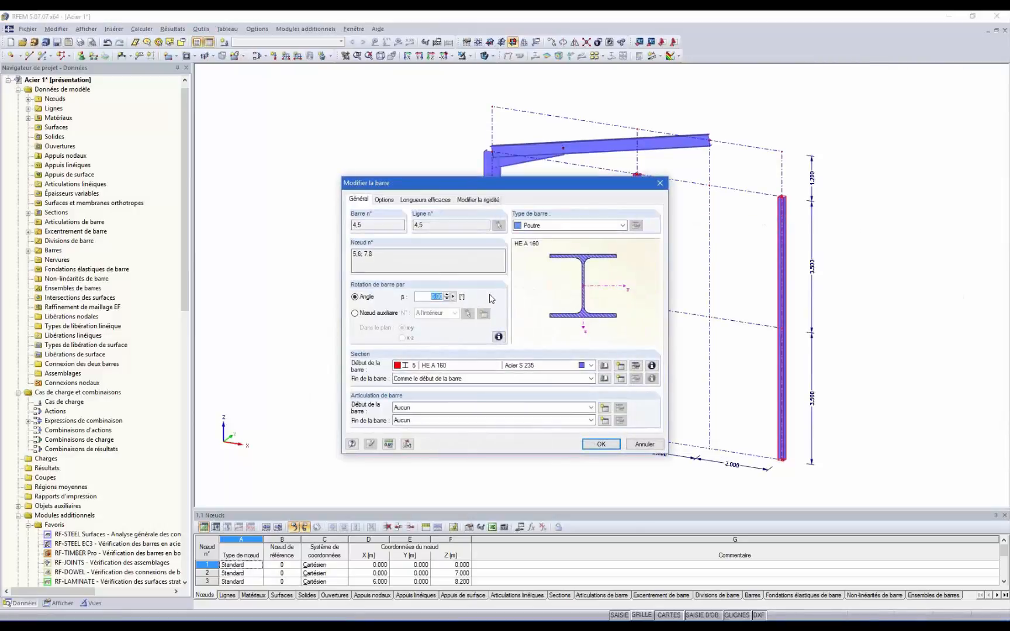
{"action": "type", "text": "90"}
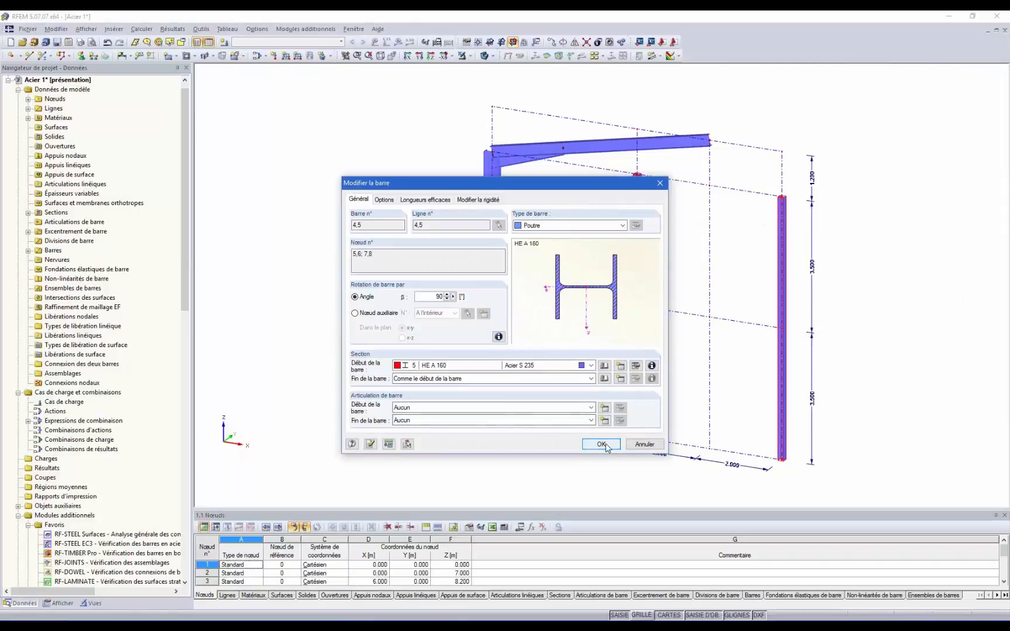
{"action": "left_click", "coordinate": [601, 444]}
- Assign a new hinge in local member axes, releasing φy and φz, to the member end of both HE A 160 posts
{"action": "scroll", "coordinate": [584, 170], "scroll_direction": "up", "scroll_amount": 3}
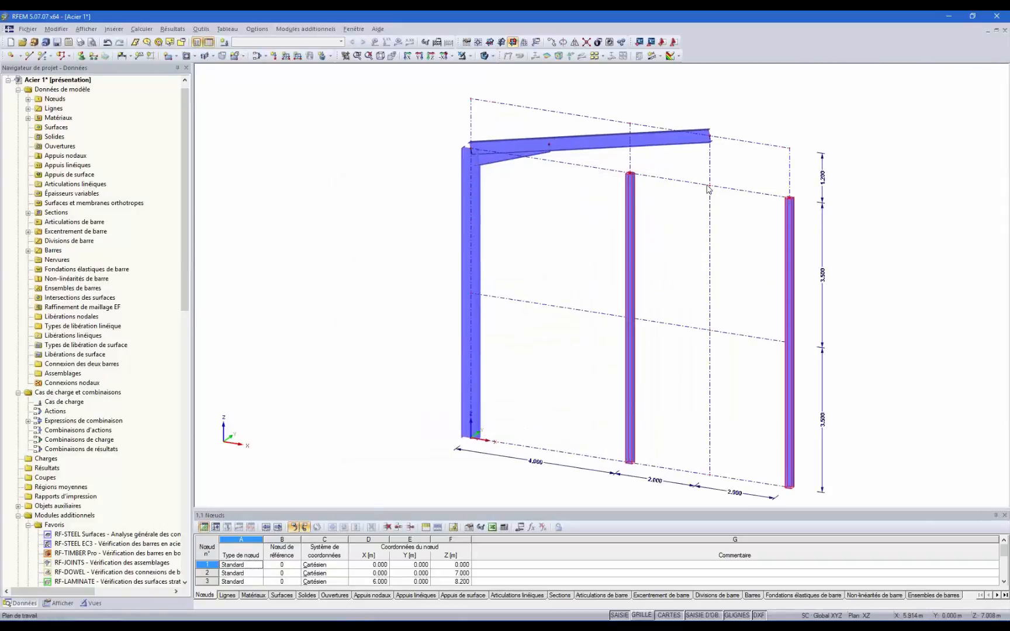
{"action": "scroll", "coordinate": [583, 166], "scroll_direction": "up", "scroll_amount": 9}
{"action": "scroll", "coordinate": [609, 174], "scroll_direction": "down", "scroll_amount": 7}
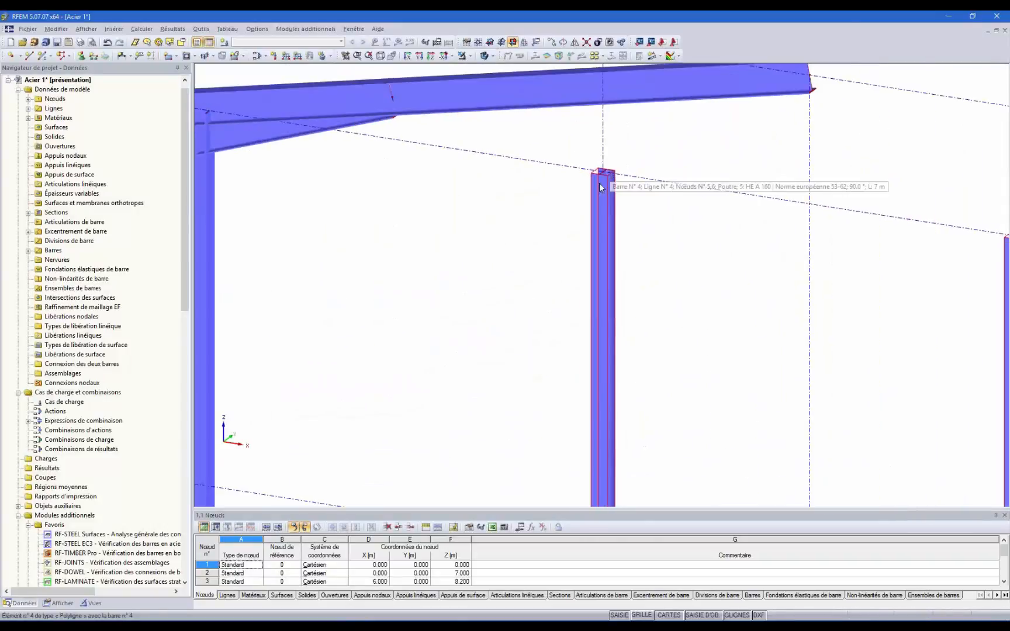
{"action": "scroll", "coordinate": [610, 197], "scroll_direction": "down", "scroll_amount": 6}
{"action": "middle_click_drag", "start_coordinate": [649, 361], "coordinate": [712, 343], "text": "ctrl"}
{"action": "left_click_drag", "start_coordinate": [793, 237], "coordinate": [593, 195]}
{"action": "right_click", "coordinate": [610, 200]}
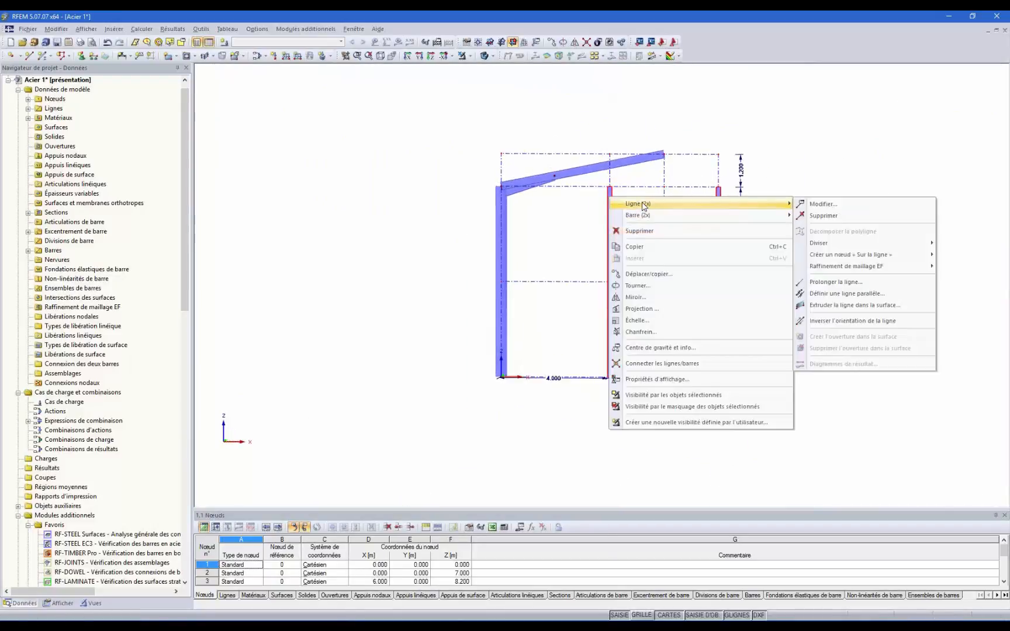
{"action": "mouse_move", "coordinate": [621, 218]}
{"action": "left_click", "coordinate": [823, 204]}
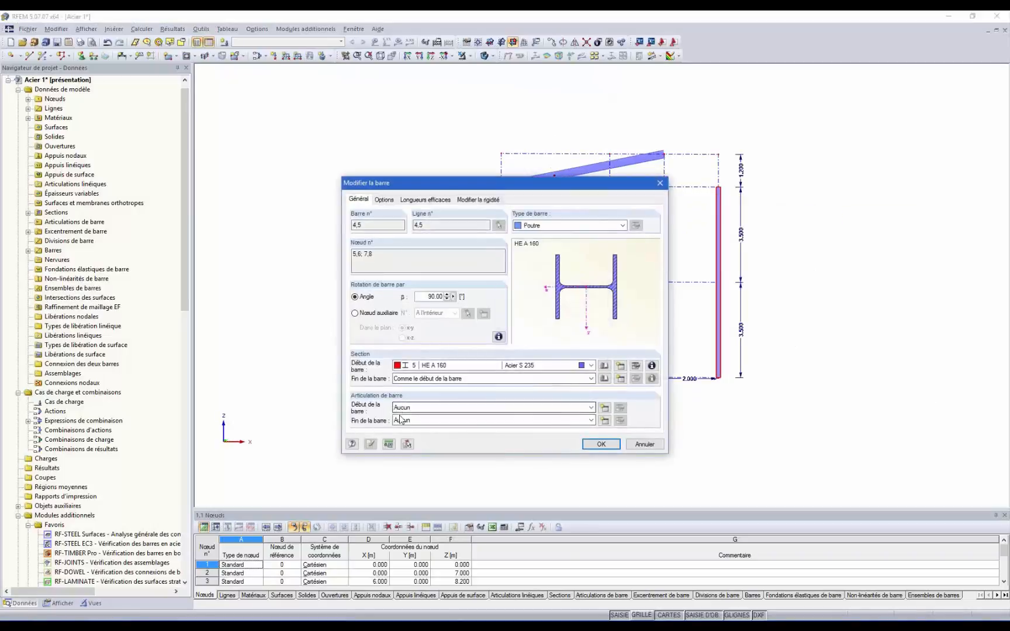
{"action": "left_click", "coordinate": [412, 421]}
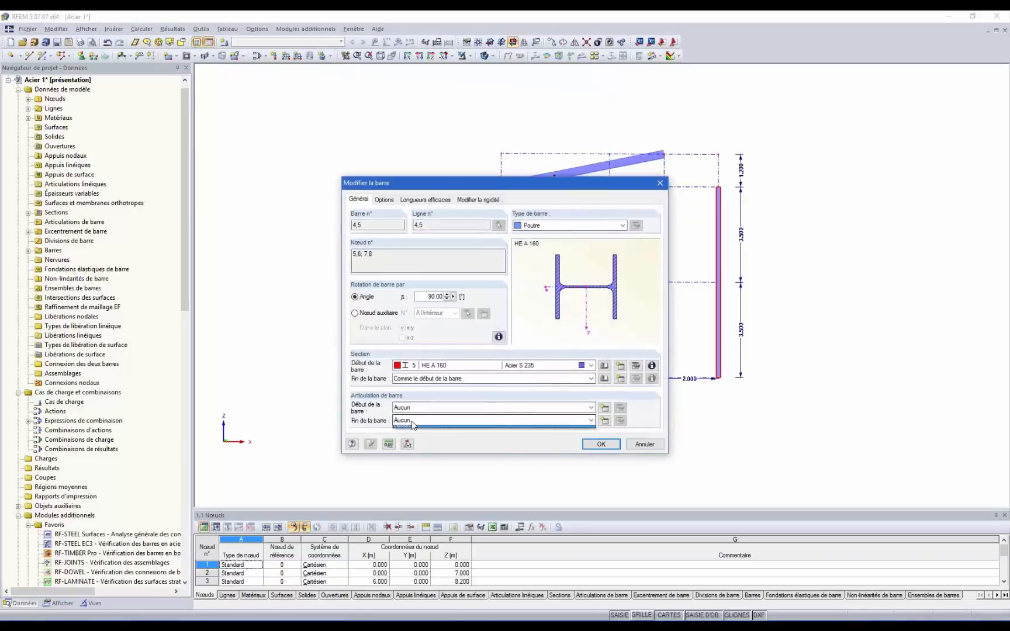
{"action": "left_click", "coordinate": [604, 421]}
{"action": "left_click", "coordinate": [604, 420]}
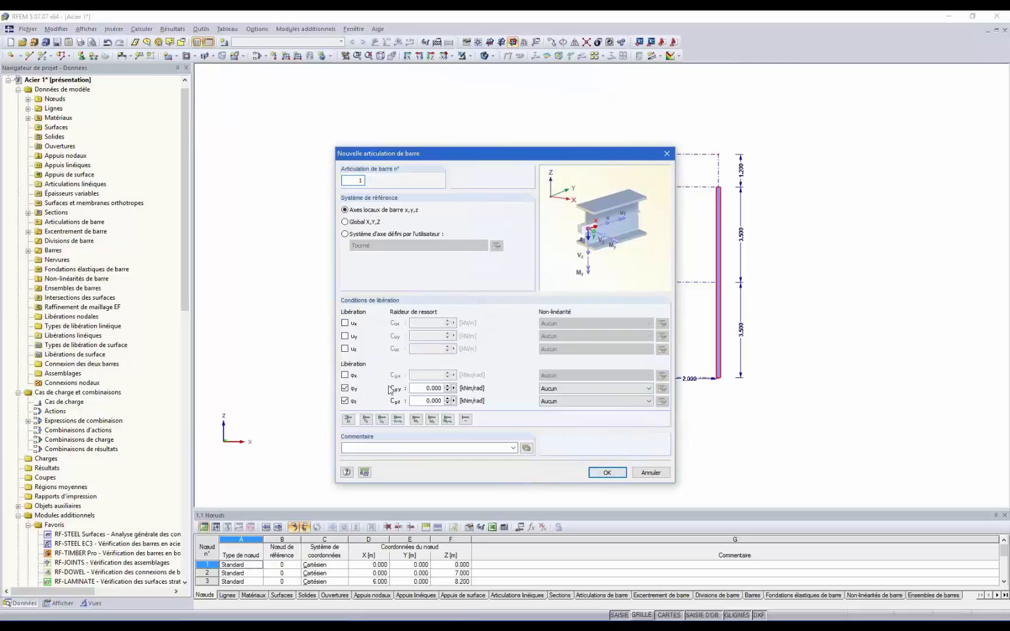
{"action": "left_click", "coordinate": [606, 474]}
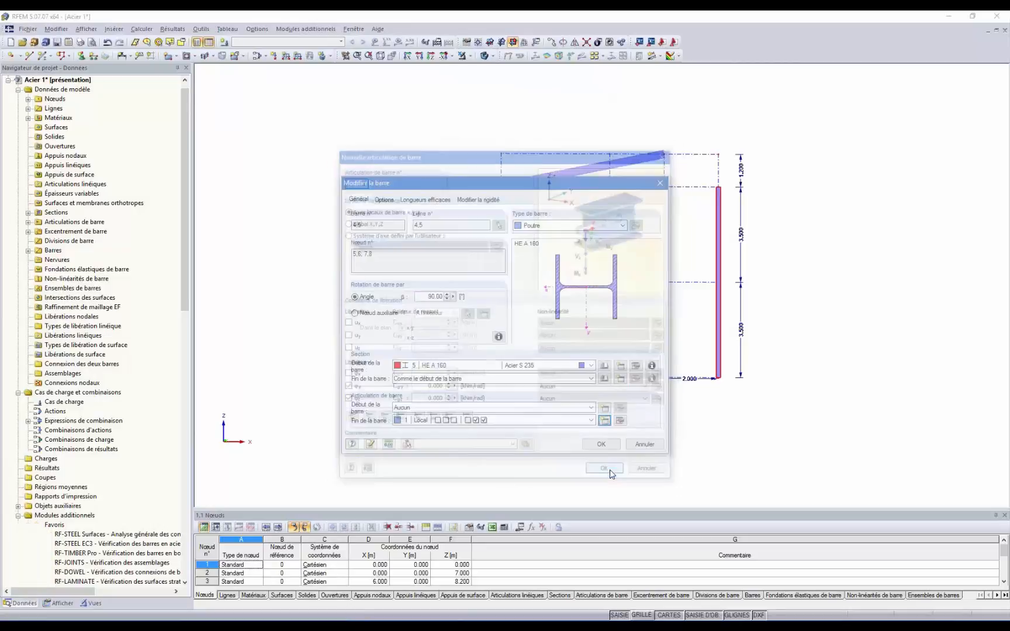
{"action": "left_click", "coordinate": [614, 445]}
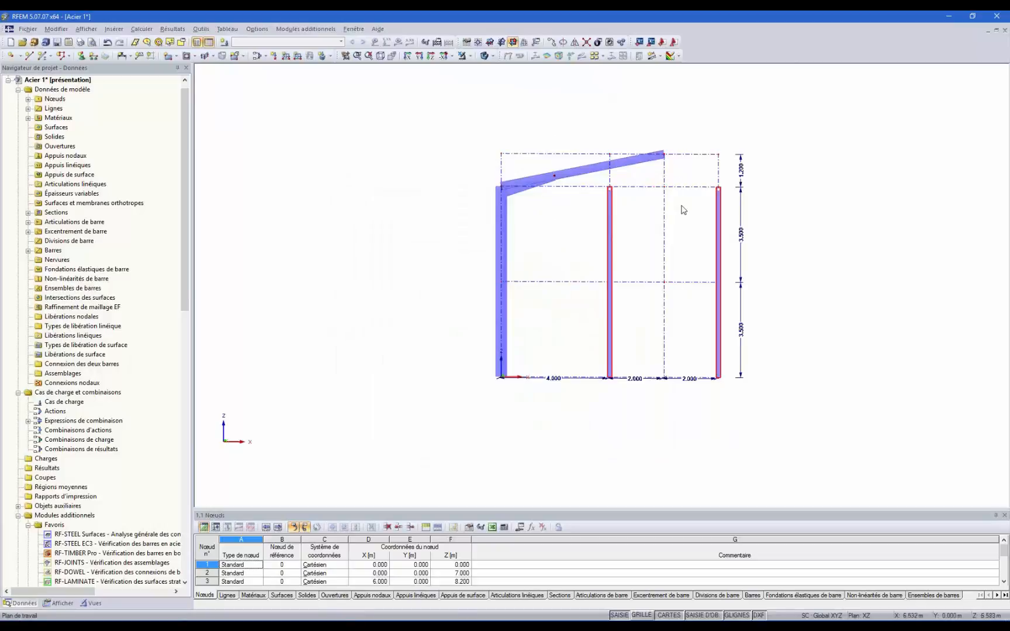
{"action": "scroll", "coordinate": [690, 241], "scroll_direction": "down", "scroll_amount": 1}
{"action": "left_click", "coordinate": [682, 273]}
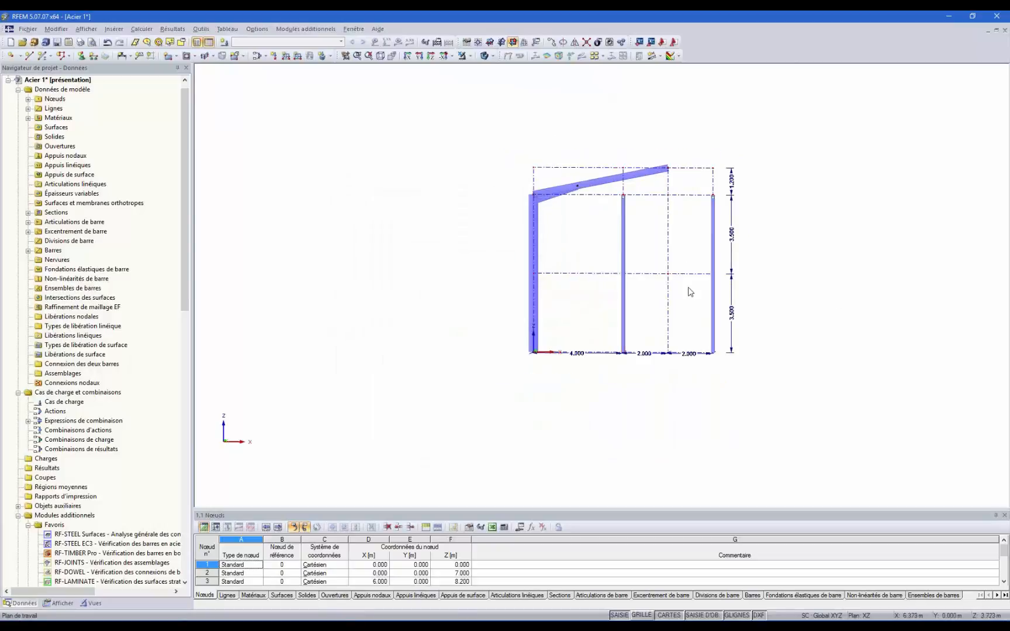
- Mirror a copy of the column and haunched rafter across a Y-Z parallel plane through the ridge node at X 6 m, Z 8.2 m
{"action": "scroll", "coordinate": [739, 319], "scroll_direction": "down", "scroll_amount": 1}
{"action": "scroll", "coordinate": [696, 318], "scroll_direction": "up", "scroll_amount": 1}
{"action": "middle_click_drag", "start_coordinate": [749, 269], "coordinate": [563, 254], "text": "ctrl"}
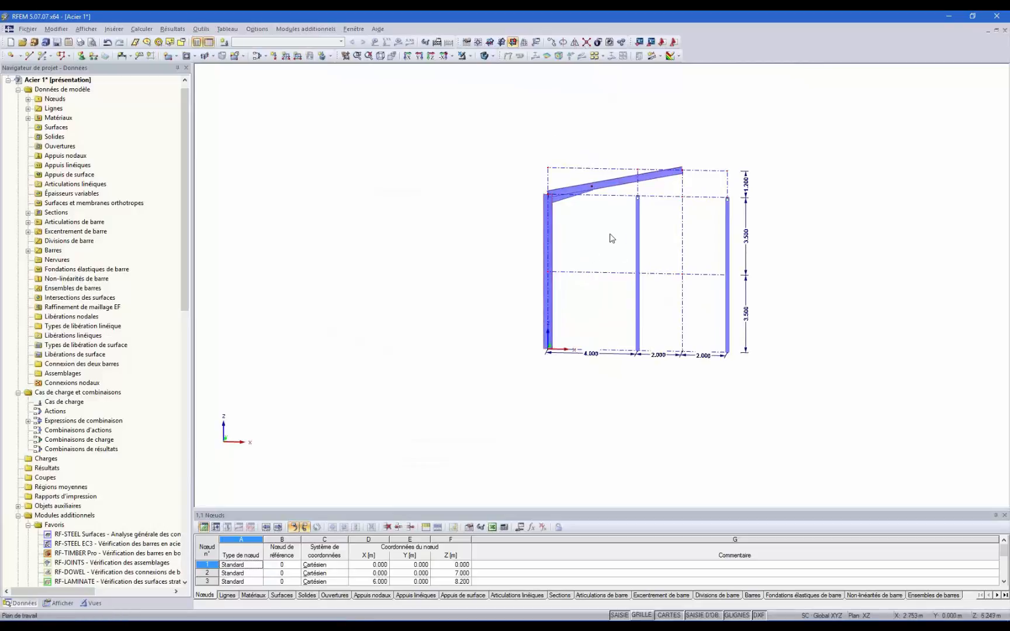
{"action": "left_click_drag", "start_coordinate": [618, 241], "coordinate": [499, 159]}
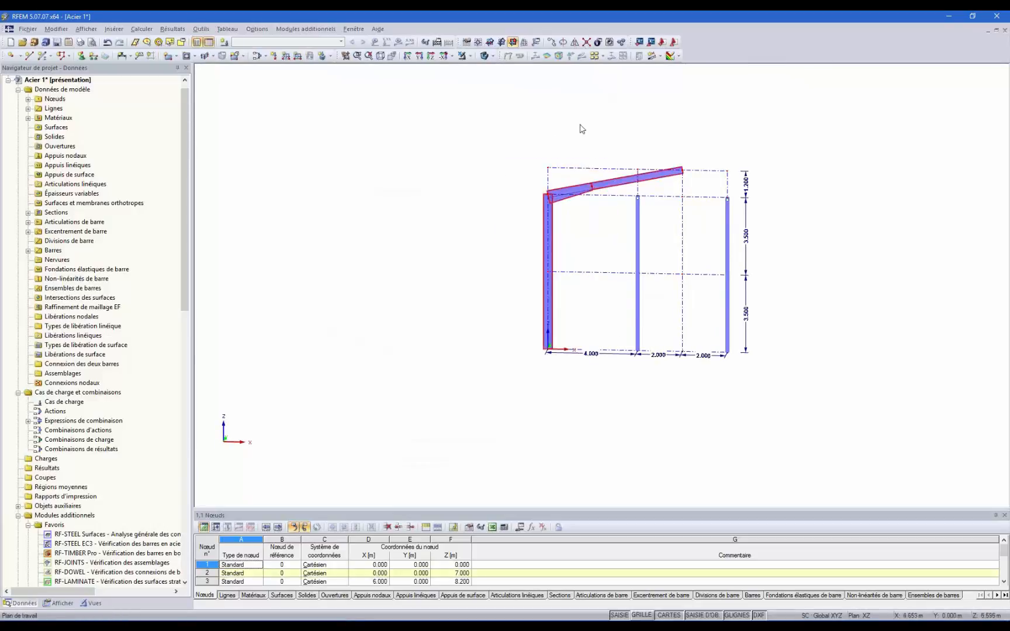
{"action": "left_click", "coordinate": [576, 43]}
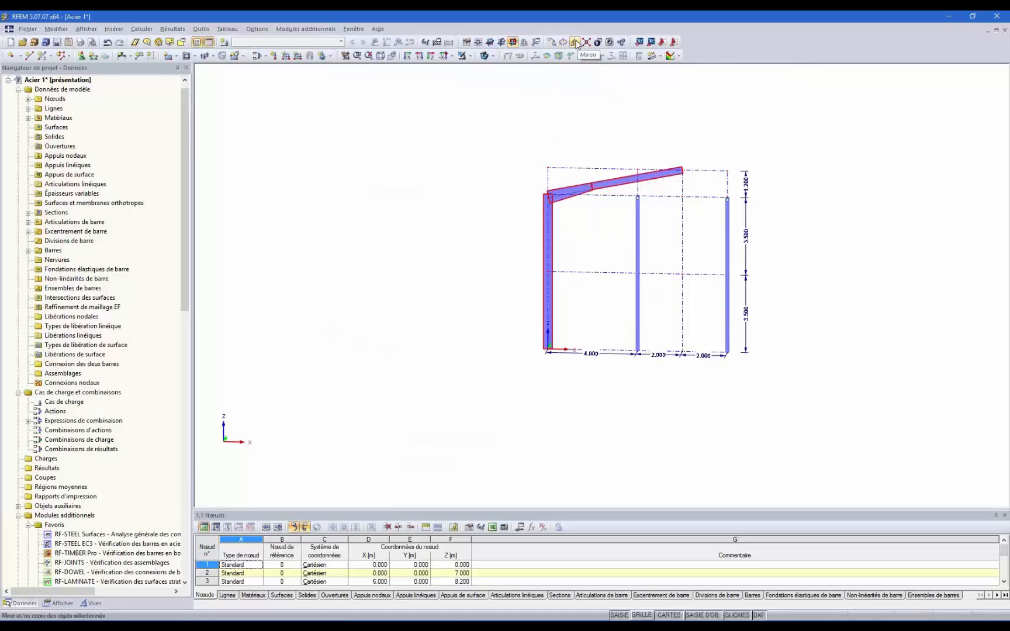
{"action": "left_click_drag", "start_coordinate": [498, 190], "coordinate": [342, 160]}
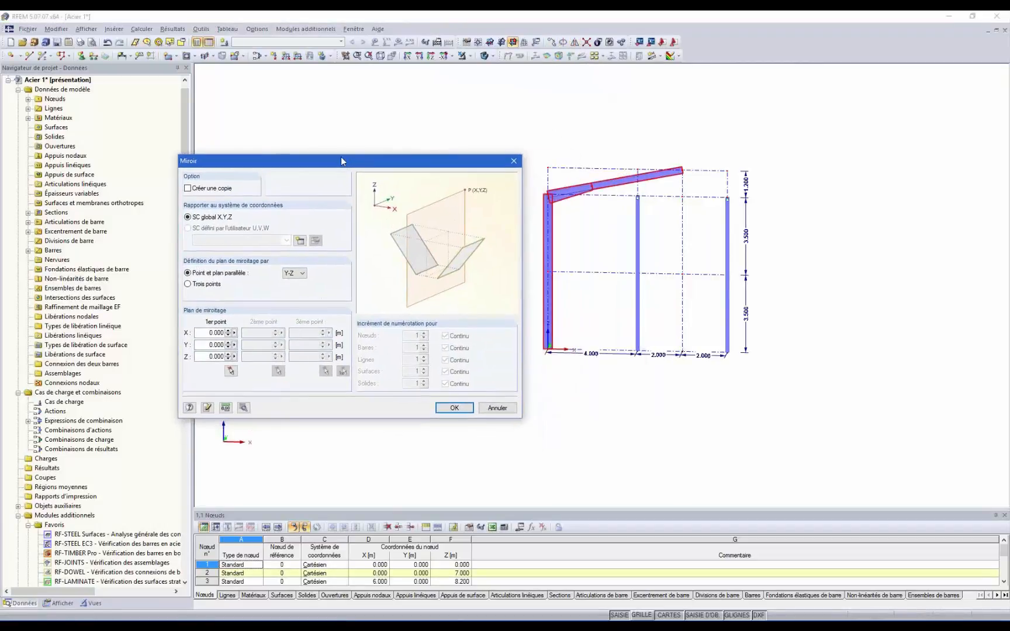
{"action": "left_click", "coordinate": [193, 189]}
{"action": "left_click", "coordinate": [231, 370]}
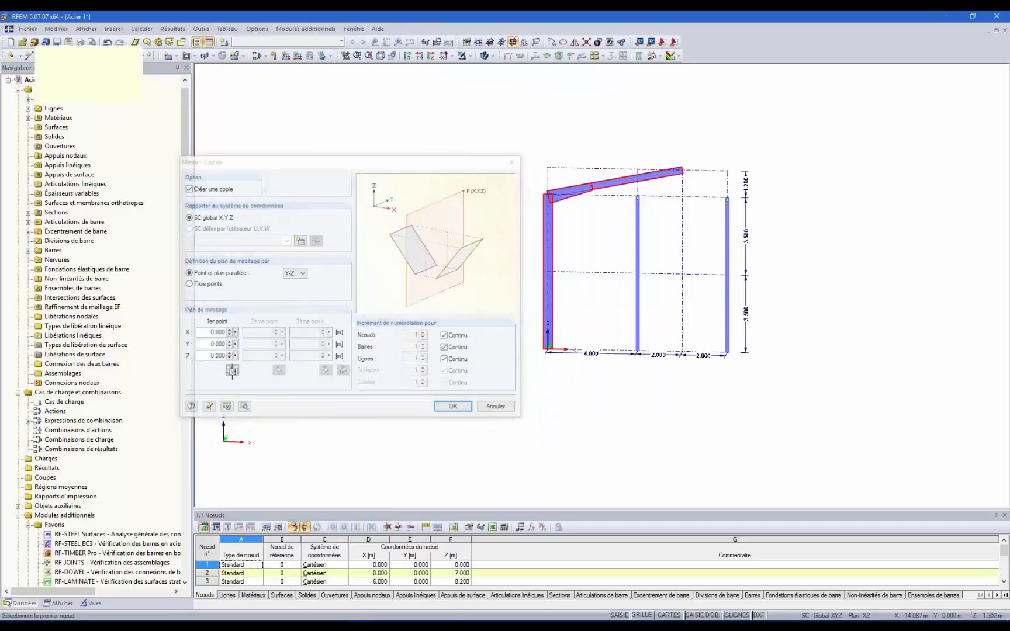
{"action": "left_click", "coordinate": [685, 170]}
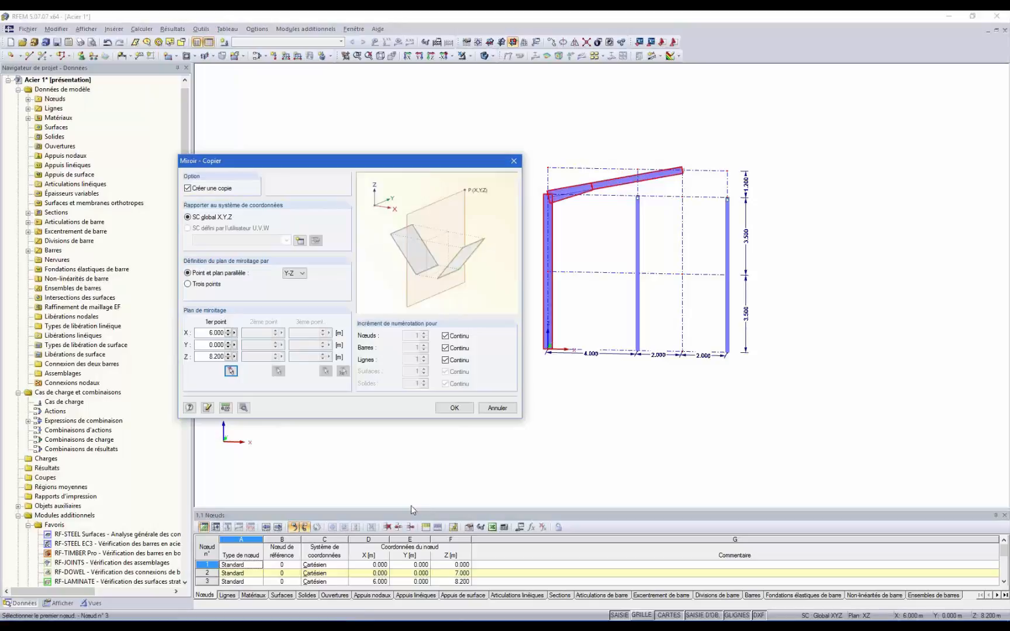
{"action": "left_click", "coordinate": [454, 408]}
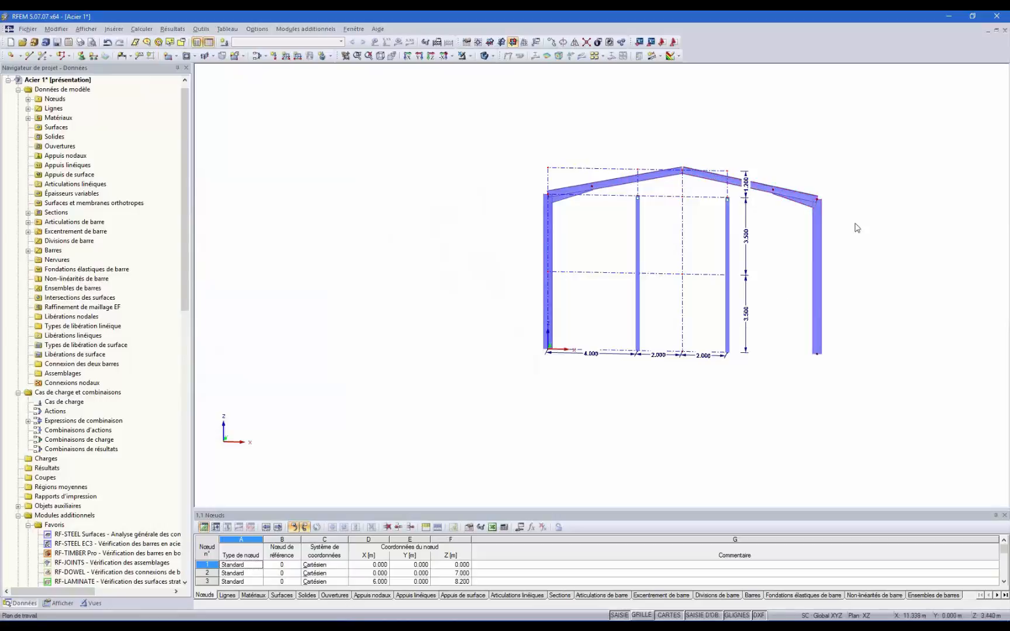
- Hide the line grid Grille de ligne 1 and display the work plane's point grid
{"action": "middle_click_drag", "start_coordinate": [856, 226], "coordinate": [894, 176], "text": "ctrl"}
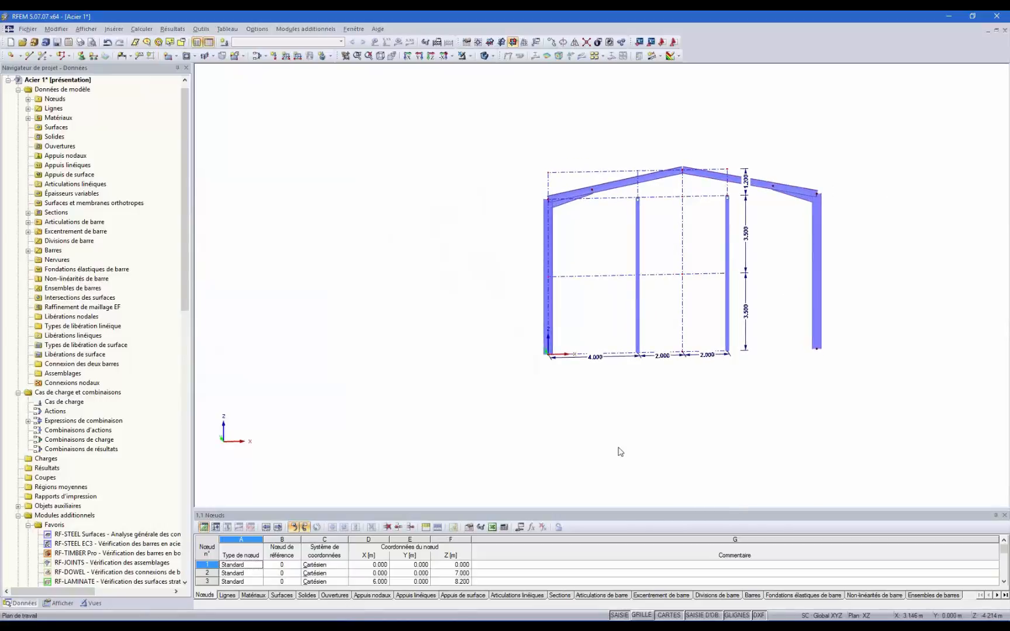
{"action": "right_click", "coordinate": [674, 245]}
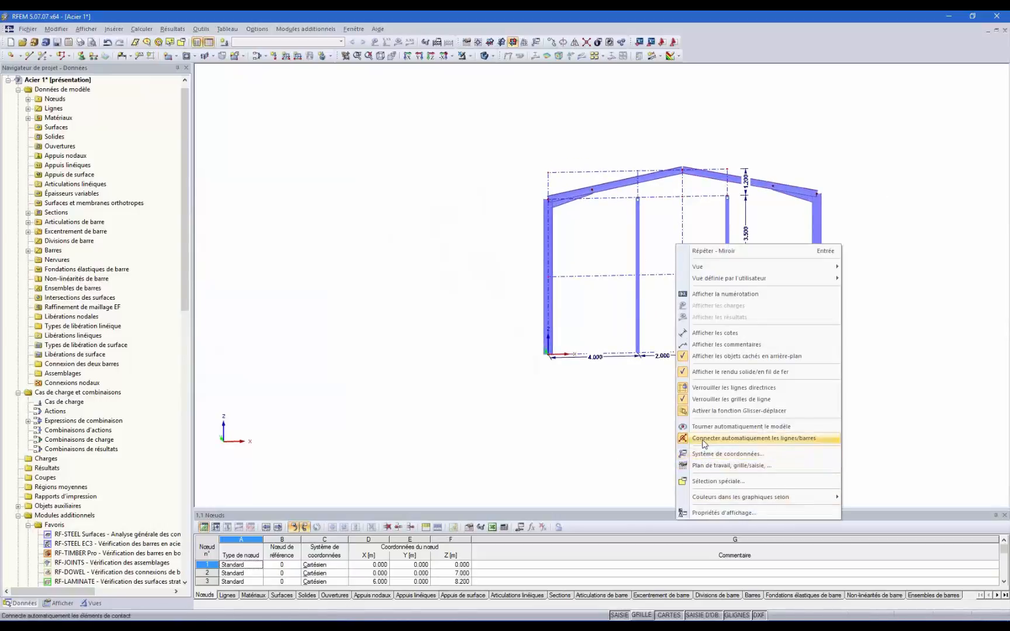
{"action": "left_click", "coordinate": [702, 468]}
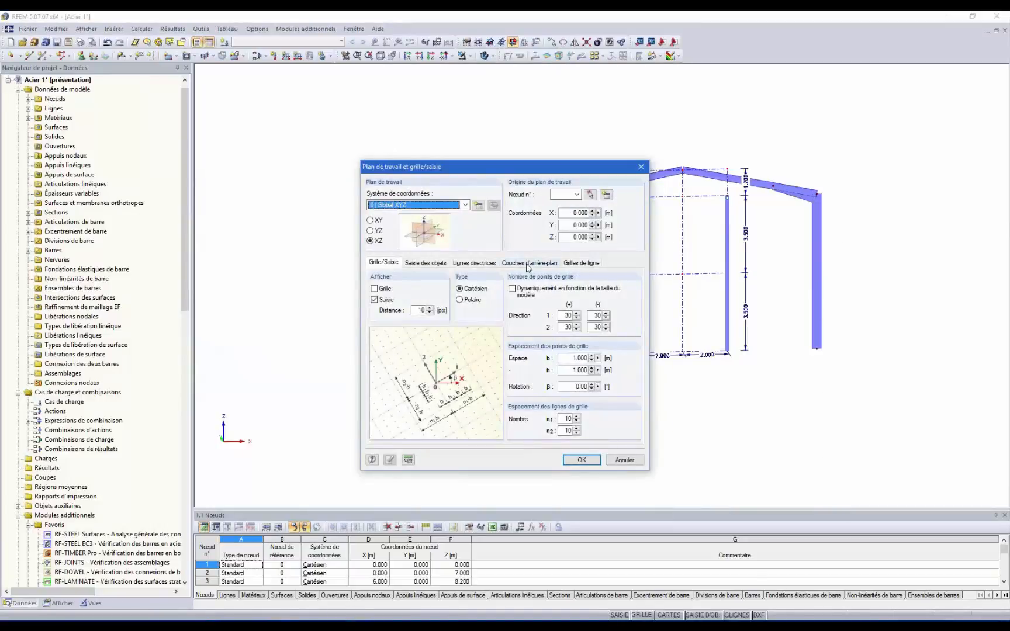
{"action": "left_click", "coordinate": [583, 263]}
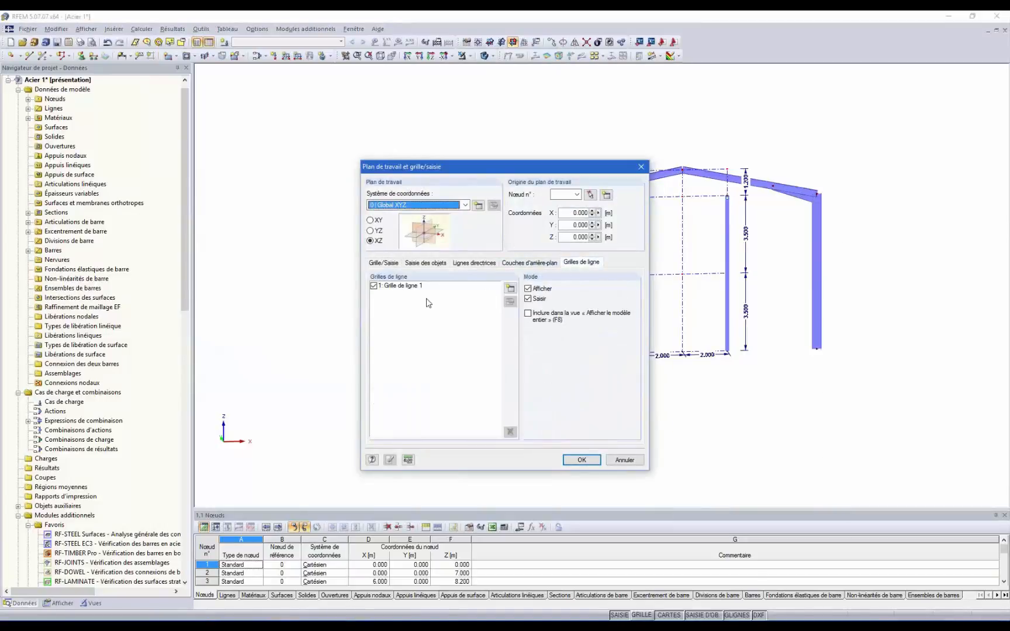
{"action": "left_click", "coordinate": [374, 286]}
{"action": "left_click", "coordinate": [584, 460]}
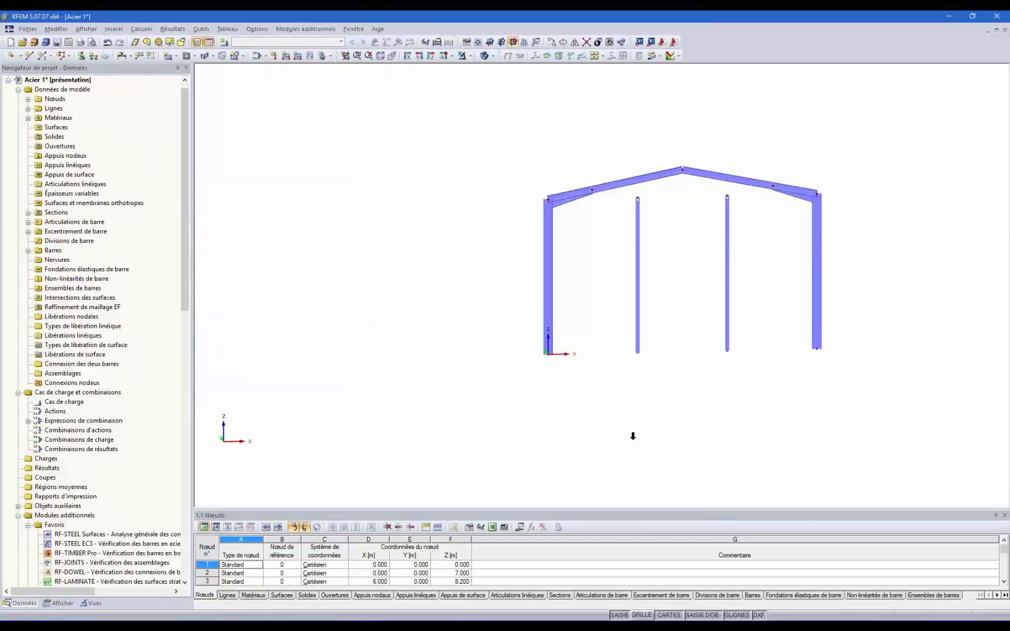
{"action": "left_click", "coordinate": [641, 615]}
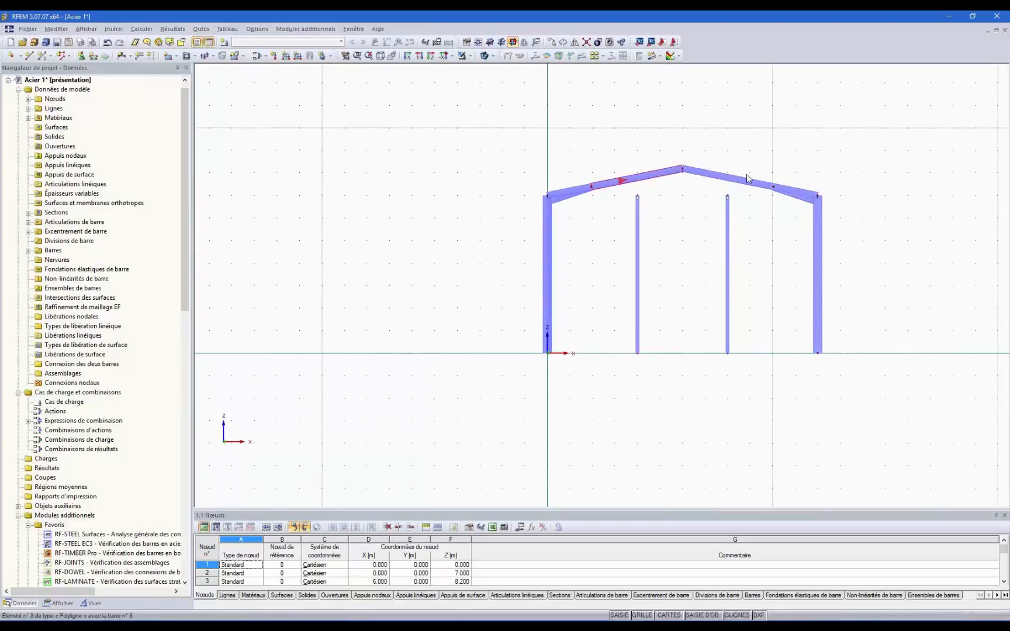
- Extend the two HE A 160 posts up to the rafters with the extension method set to the next member or line
{"action": "mouse_move", "coordinate": [678, 260]}
{"action": "middle_mouse_down", "text": "ctrl"}
{"action": "mouse_move", "coordinate": [717, 255]}
{"action": "mouse_move", "coordinate": [692, 228]}
{"action": "mouse_move", "coordinate": [665, 255]}
{"action": "middle_mouse_up", "text": "ctrl"}
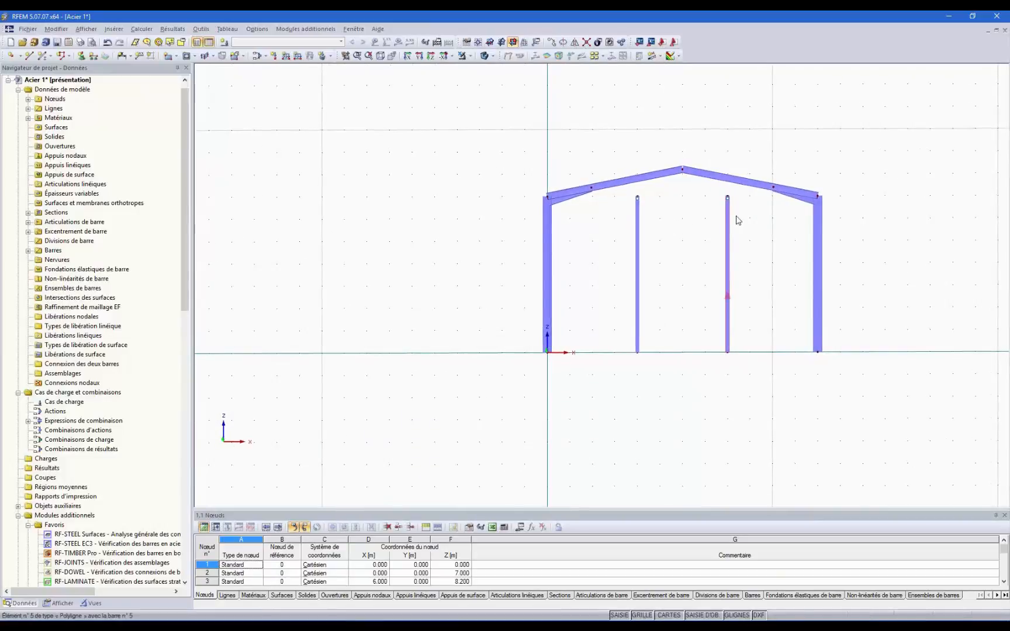
{"action": "left_click_drag", "start_coordinate": [751, 215], "coordinate": [627, 202]}
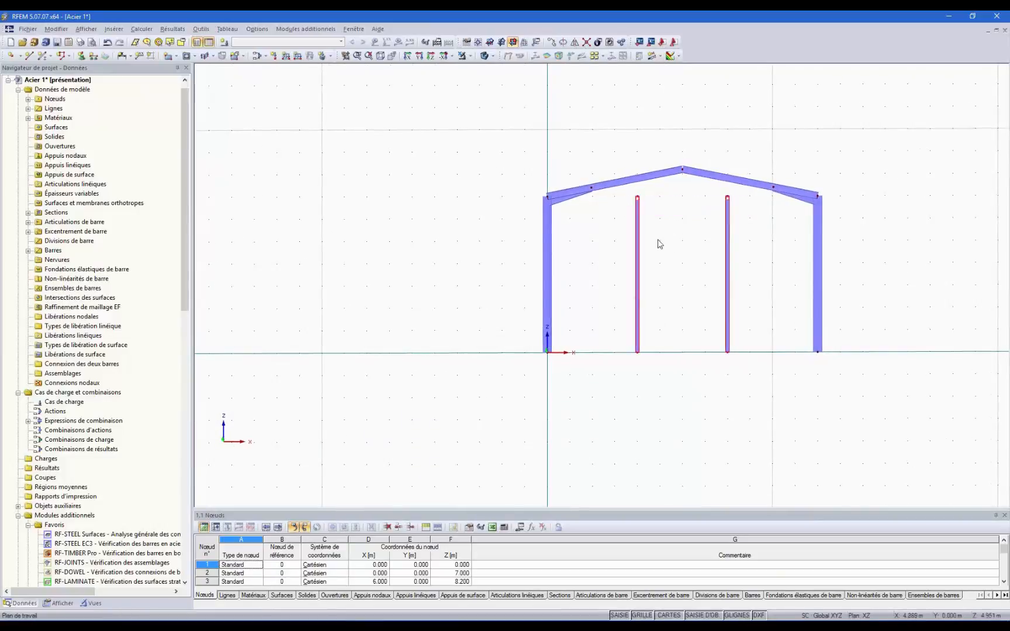
{"action": "right_click", "coordinate": [638, 214]}
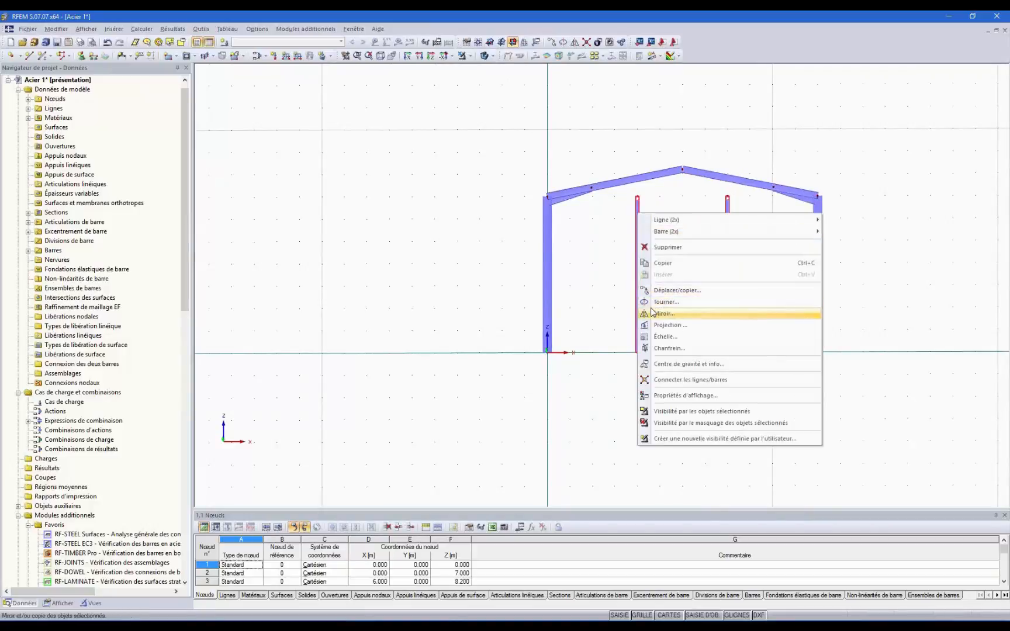
{"action": "mouse_move", "coordinate": [698, 230]}
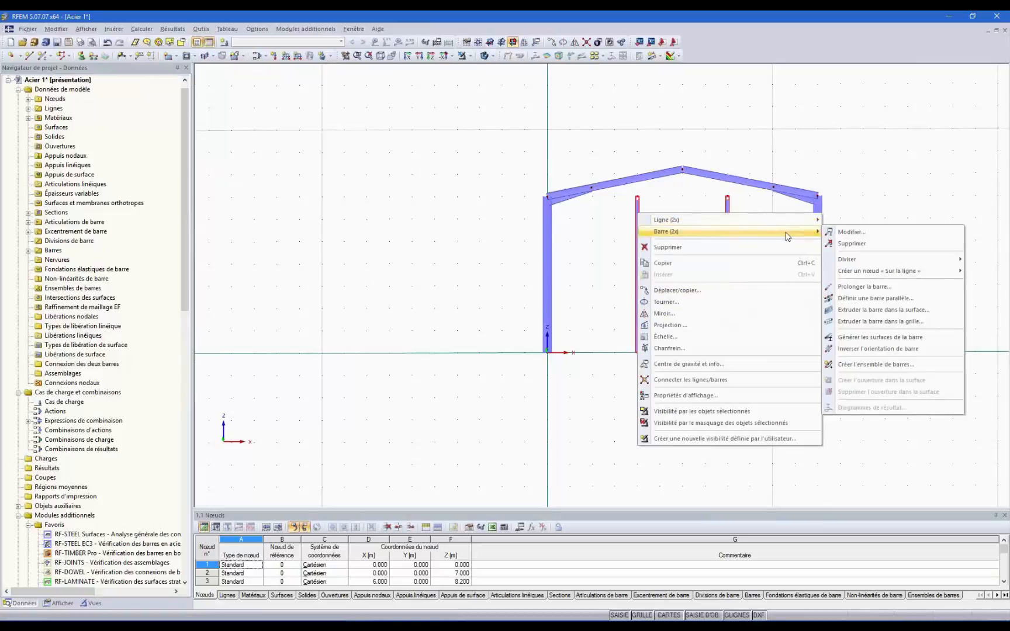
{"action": "left_click", "coordinate": [877, 289]}
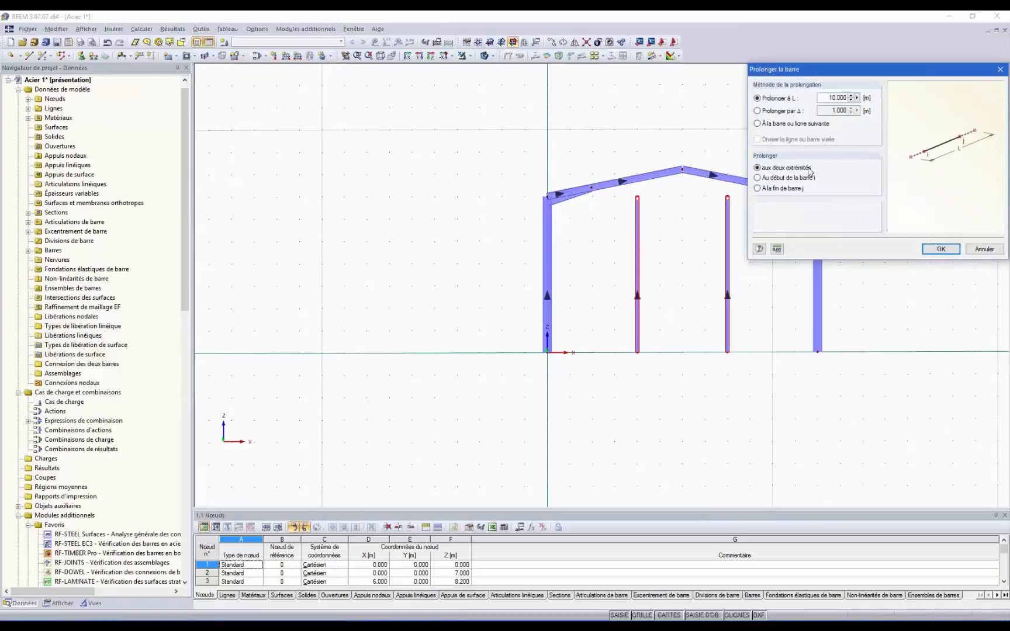
{"action": "left_click", "coordinate": [757, 124]}
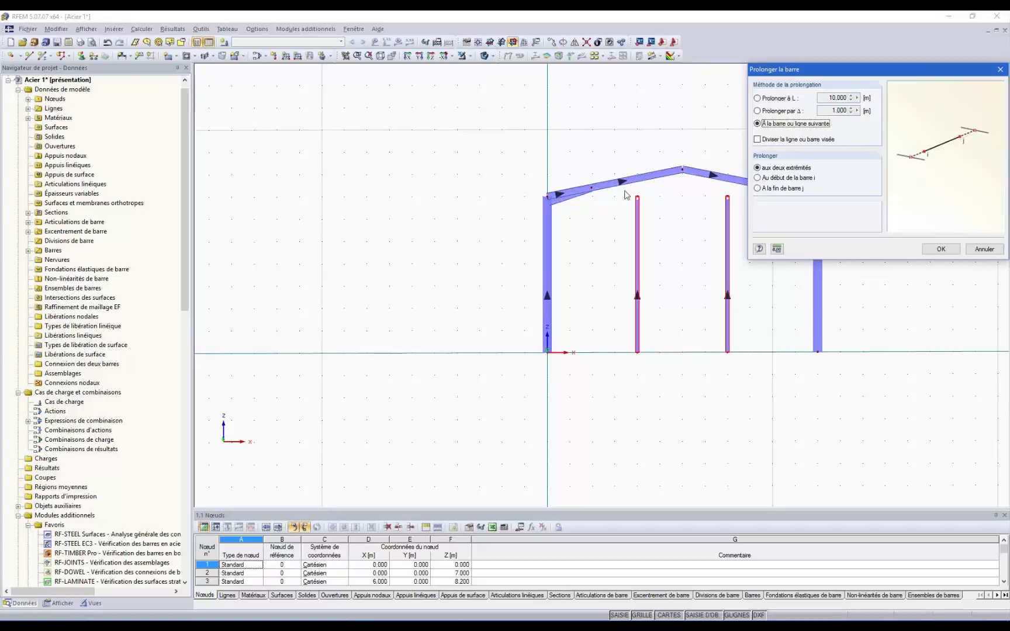
{"action": "left_click", "coordinate": [941, 250]}
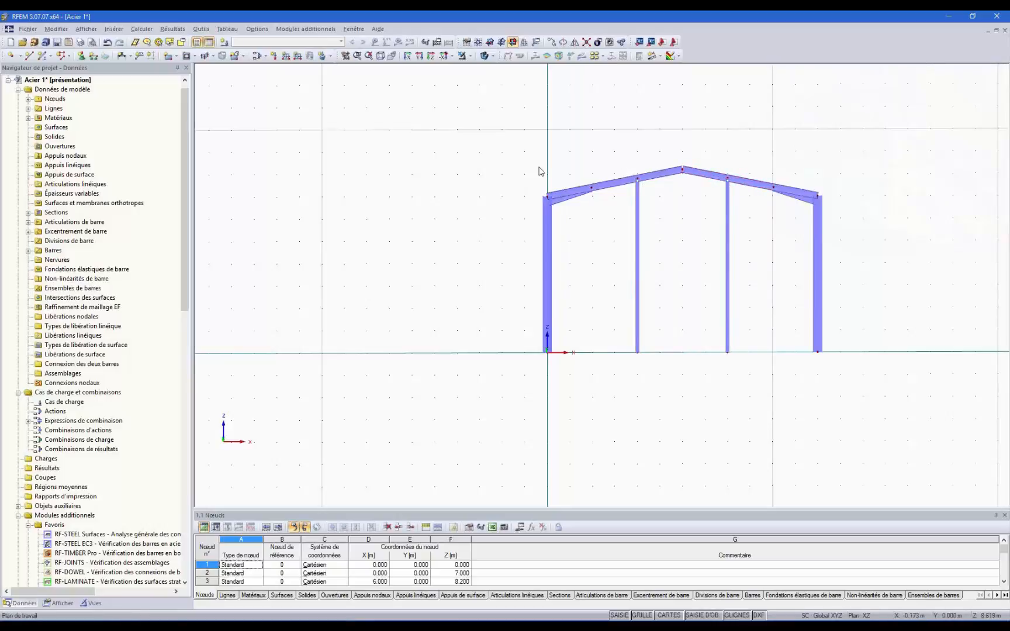
- Connect the rafters with the tops of the two HE A 160 posts using the connect lines/members function
{"action": "left_click", "coordinate": [587, 44]}
{"action": "left_click_drag", "start_coordinate": [770, 221], "coordinate": [610, 149]}
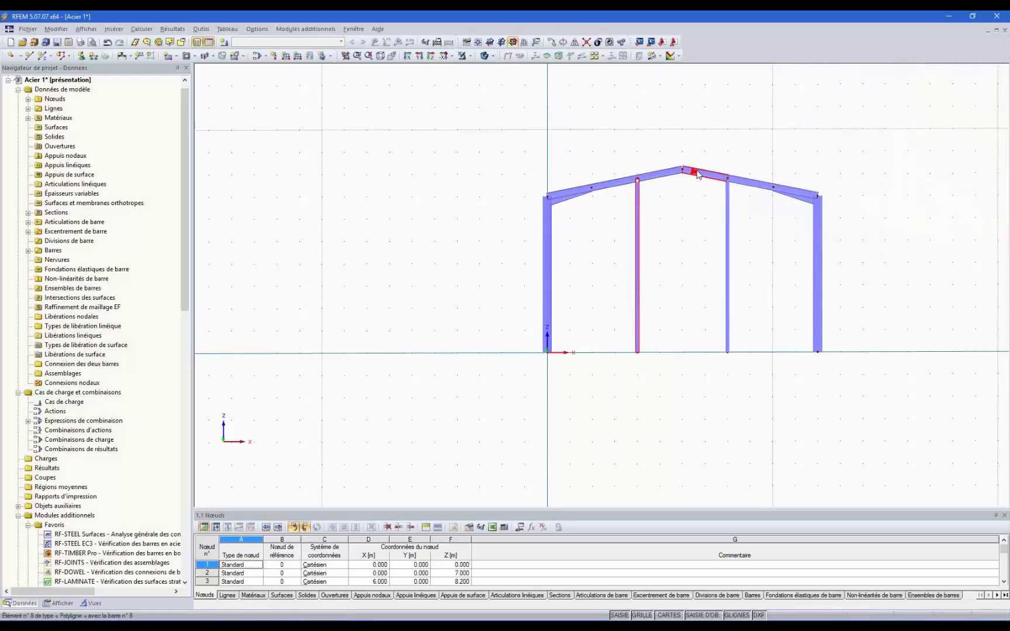
- Set the work plane to the global XY plane
{"action": "middle_click_drag", "start_coordinate": [759, 282], "coordinate": [652, 304], "text": "ctrl"}
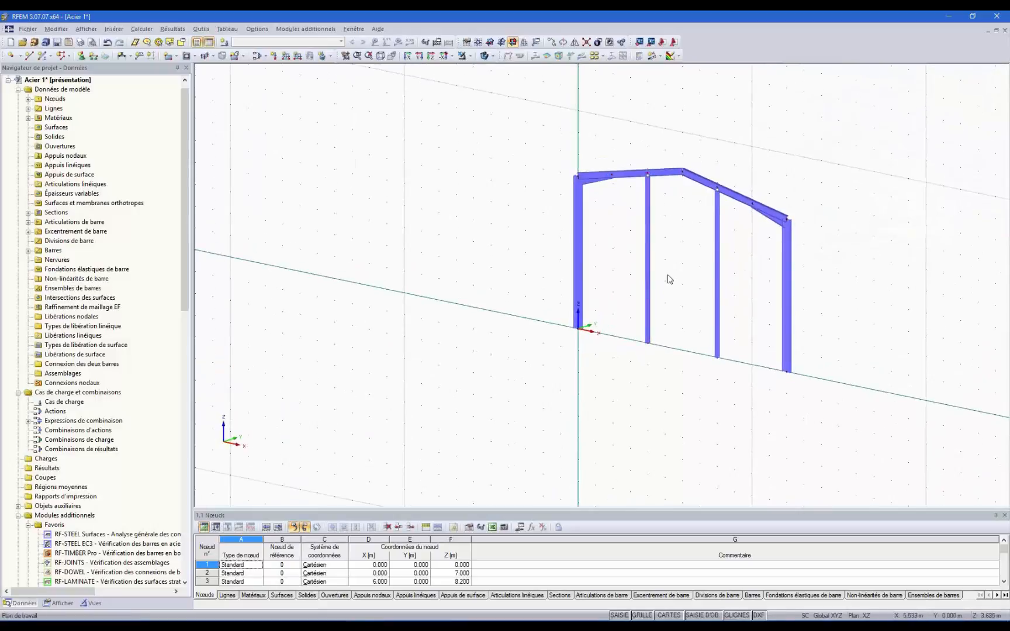
{"action": "scroll", "coordinate": [685, 238], "scroll_direction": "down", "scroll_amount": 2}
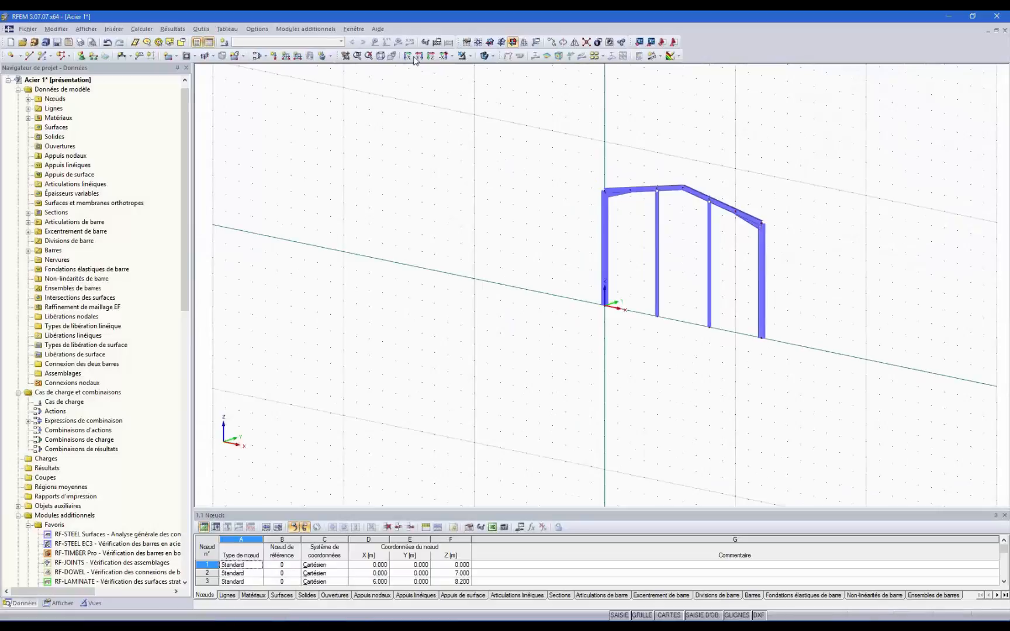
{"action": "left_click", "coordinate": [490, 42]}
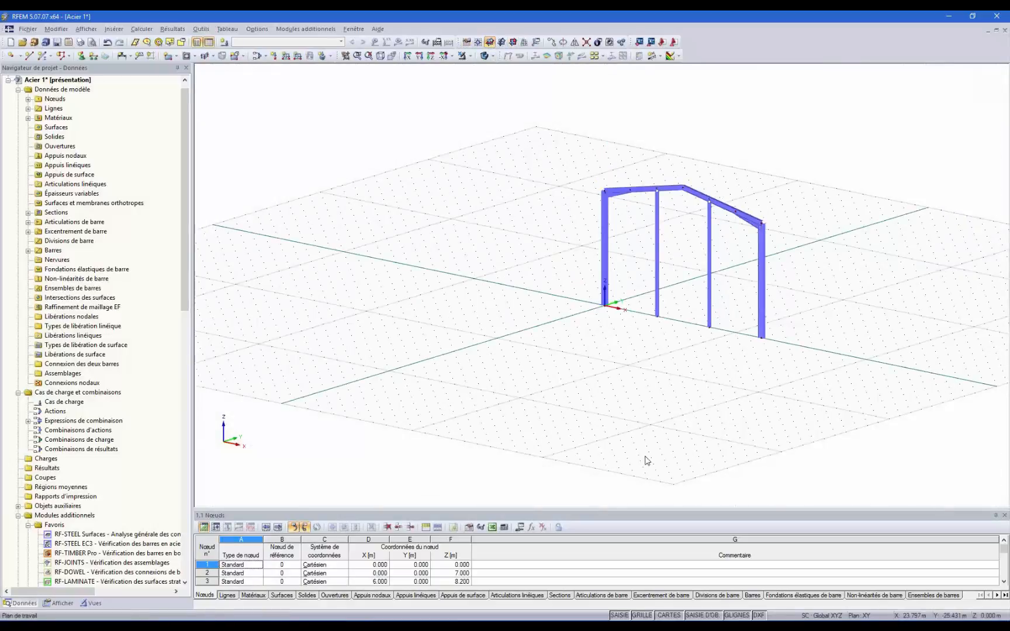
- Set up 5 copies of the frame's columns and rafters, without the two posts, with a displacement dY of 4 m
{"action": "mouse_move", "coordinate": [833, 273]}
{"action": "middle_mouse_down", "text": "ctrl"}
{"action": "mouse_move", "coordinate": [717, 279]}
{"action": "mouse_move", "coordinate": [836, 270]}
{"action": "middle_mouse_up", "text": "ctrl"}
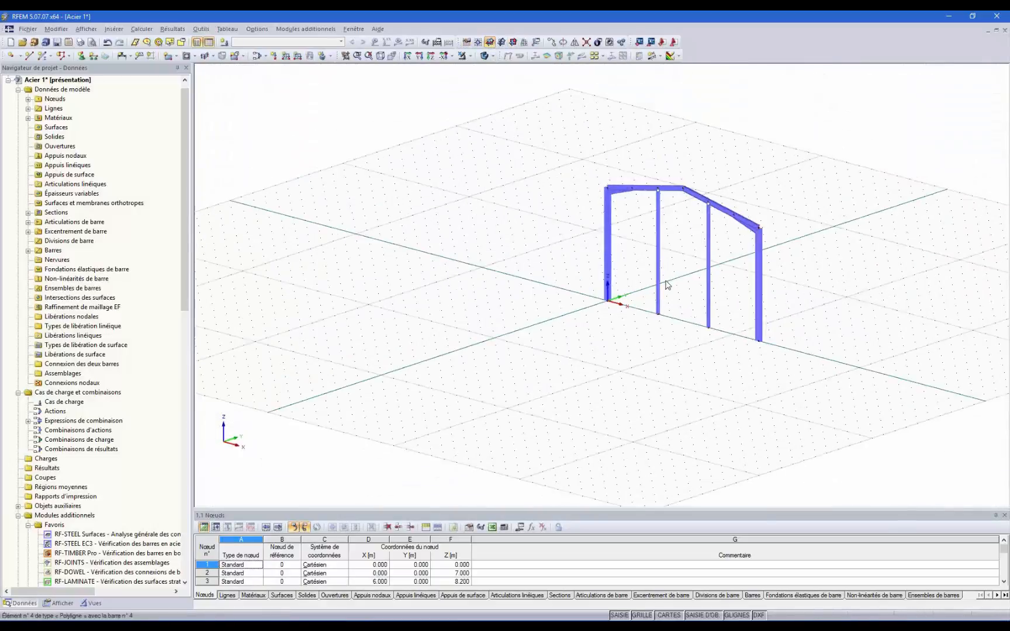
{"action": "scroll", "coordinate": [665, 283], "scroll_direction": "down", "scroll_amount": 4}
{"action": "scroll", "coordinate": [781, 272], "scroll_direction": "up", "scroll_amount": 5}
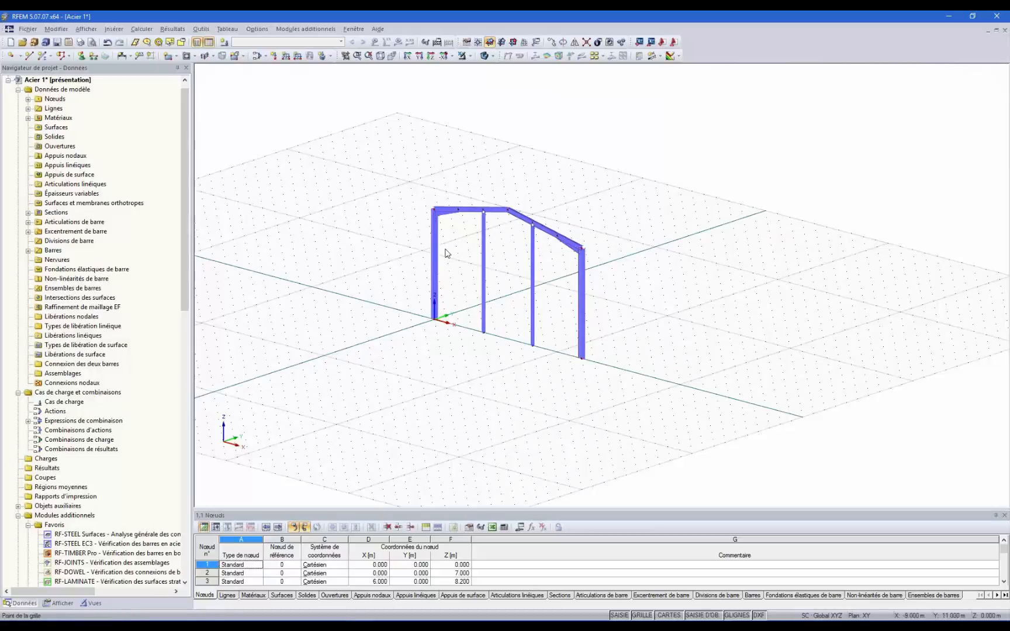
{"action": "middle_click_drag", "start_coordinate": [444, 300], "coordinate": [518, 275], "text": "ctrl"}
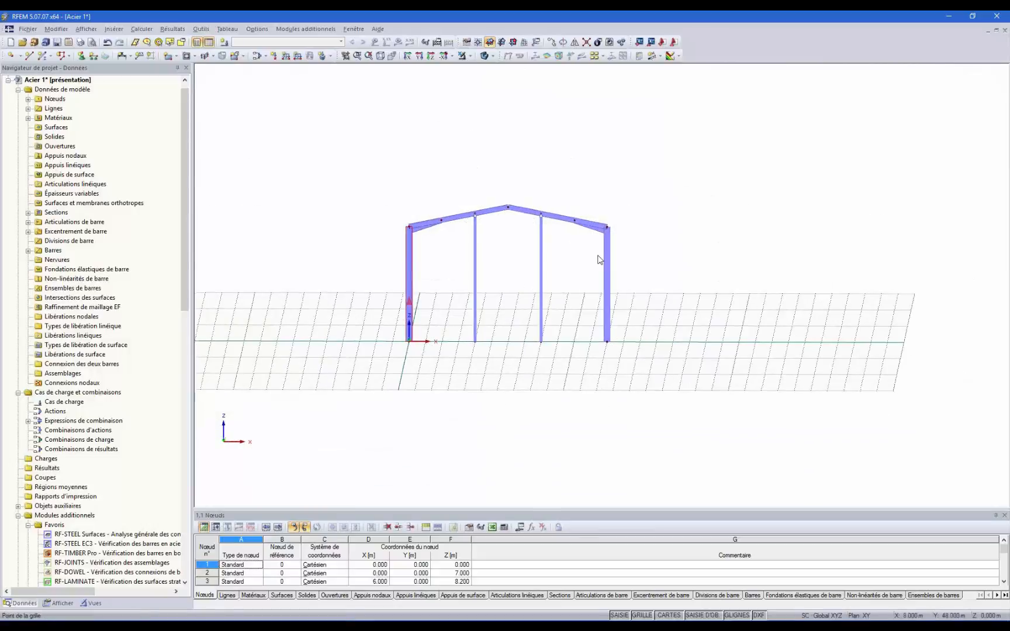
{"action": "left_click_drag", "start_coordinate": [650, 243], "coordinate": [383, 195]}
{"action": "middle_click_drag", "start_coordinate": [710, 198], "coordinate": [437, 254], "text": "ctrl"}
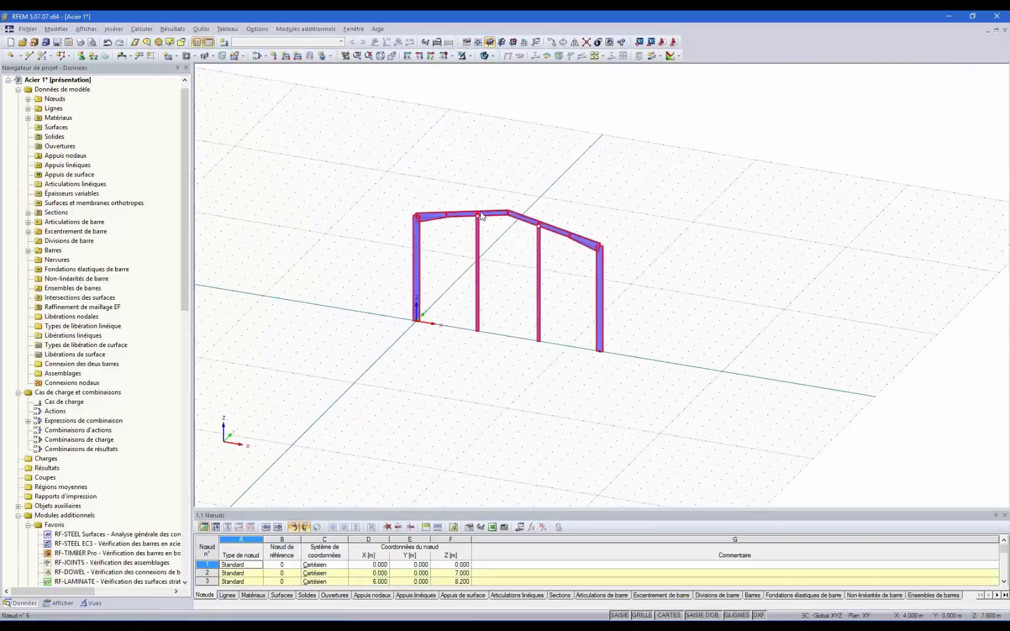
{"action": "left_click", "coordinate": [538, 282], "text": "ctrl"}
{"action": "left_click", "coordinate": [477, 285], "text": "ctrl"}
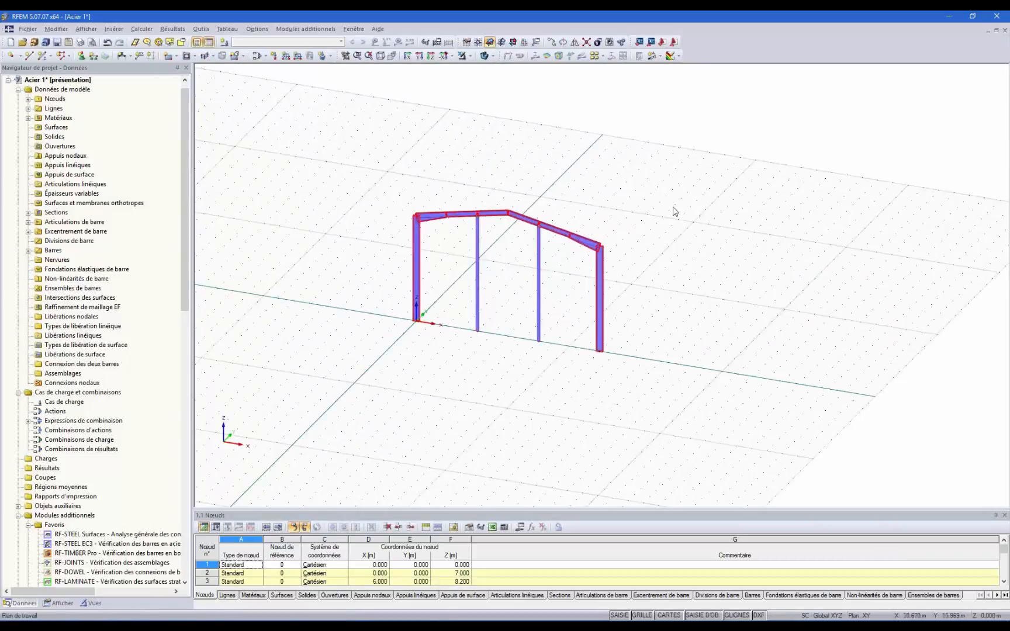
{"action": "middle_click_drag", "start_coordinate": [679, 289], "coordinate": [635, 312], "text": "ctrl"}
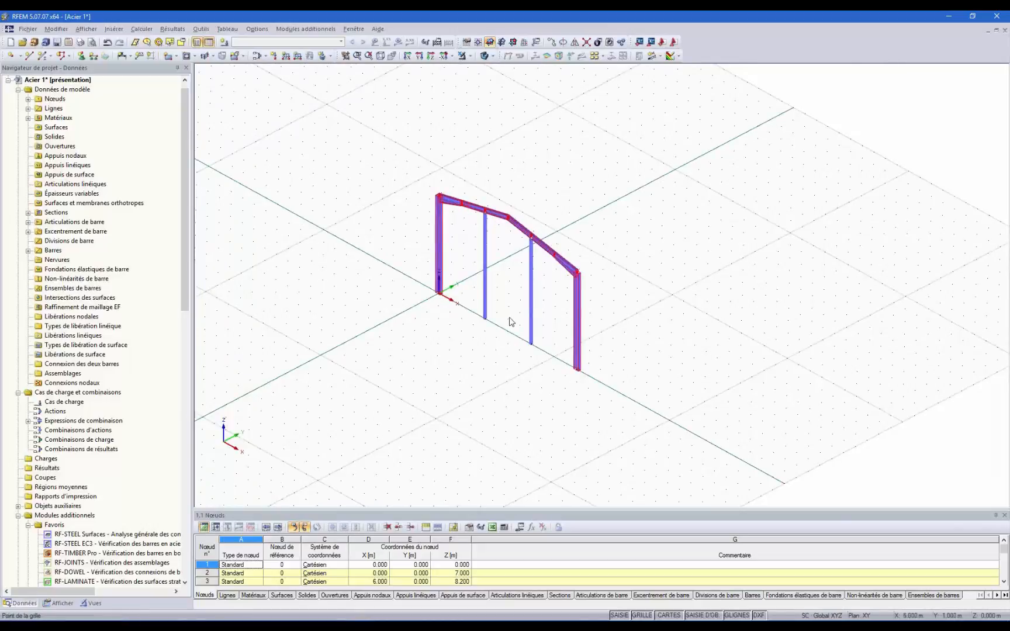
{"action": "middle_click_drag", "start_coordinate": [509, 318], "coordinate": [531, 264], "text": "ctrl"}
{"action": "middle_click_drag", "start_coordinate": [576, 148], "coordinate": [559, 218], "text": "ctrl"}
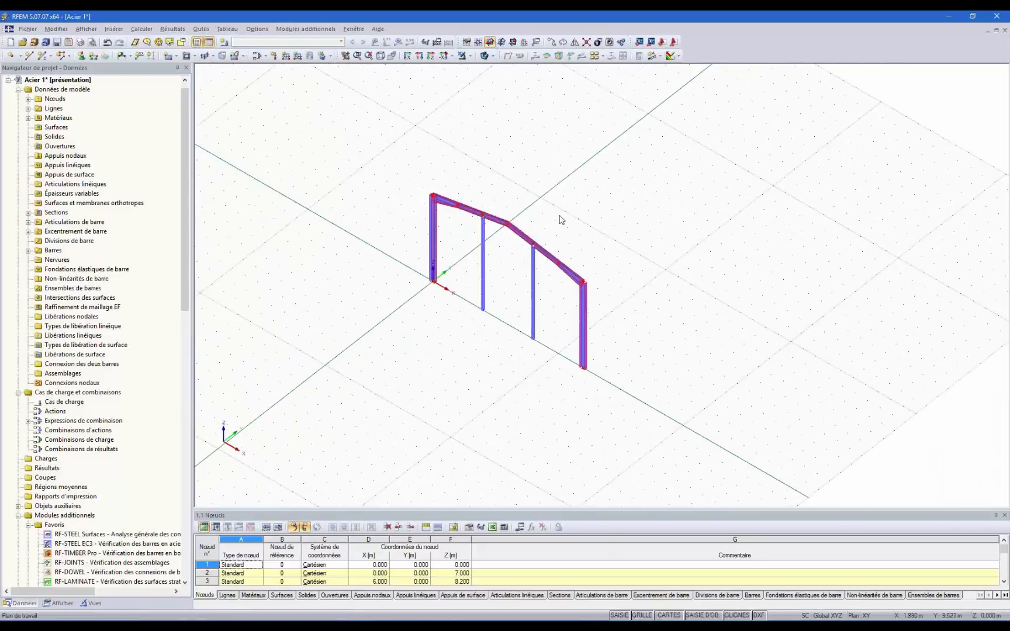
{"action": "middle_click_drag", "start_coordinate": [623, 343], "coordinate": [604, 297], "text": "ctrl"}
{"action": "left_click", "coordinate": [551, 42]}
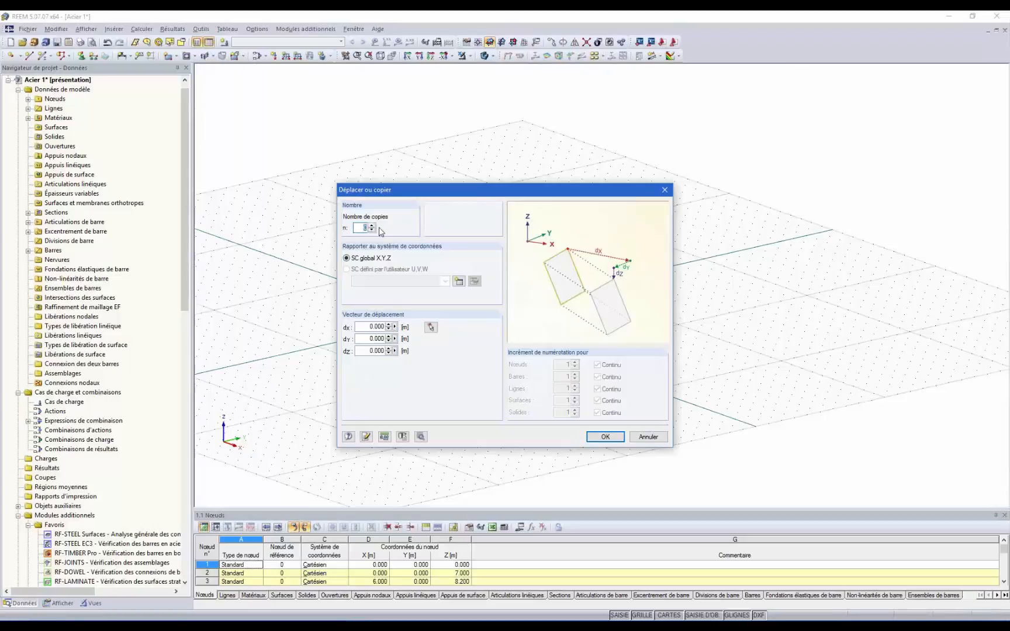
{"action": "type", "text": "1"}
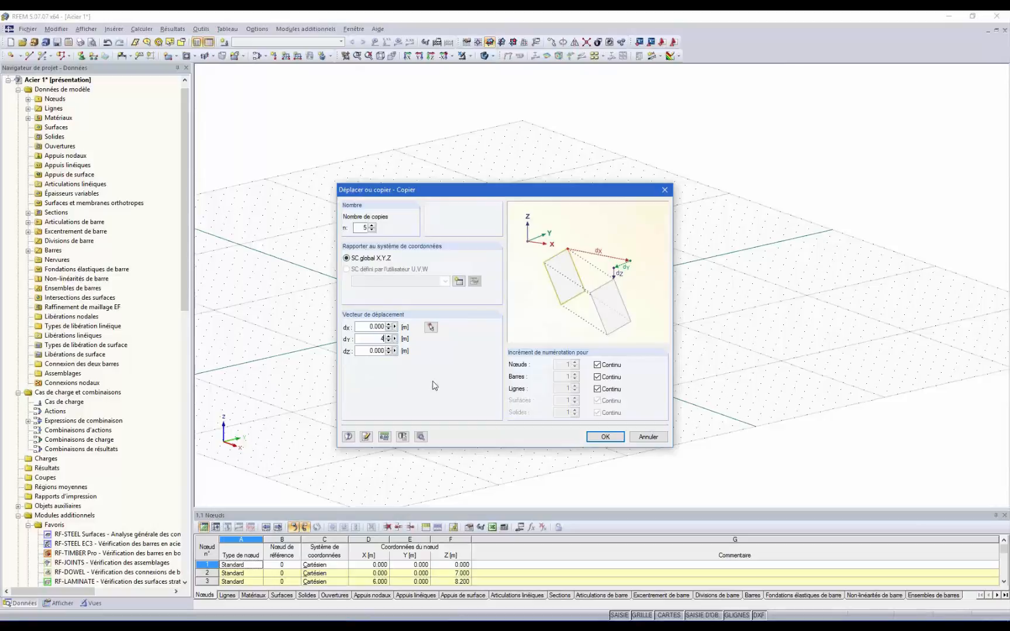
- In the detailed copy settings, enable creating new lines and new members between the selected nodes and their copies
{"action": "left_click", "coordinate": [422, 437]}
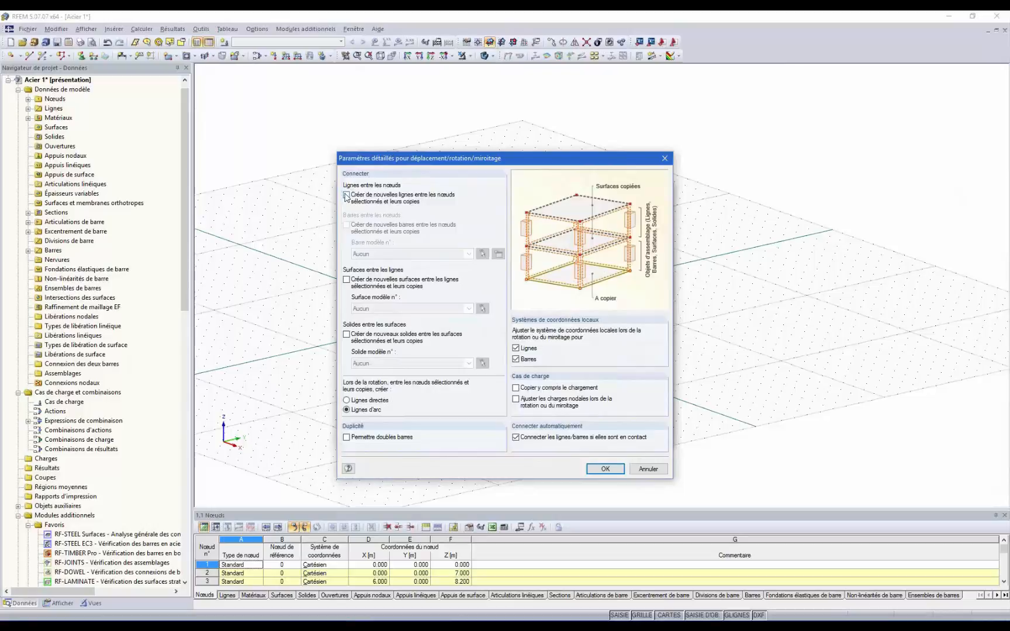
{"action": "left_click", "coordinate": [346, 195]}
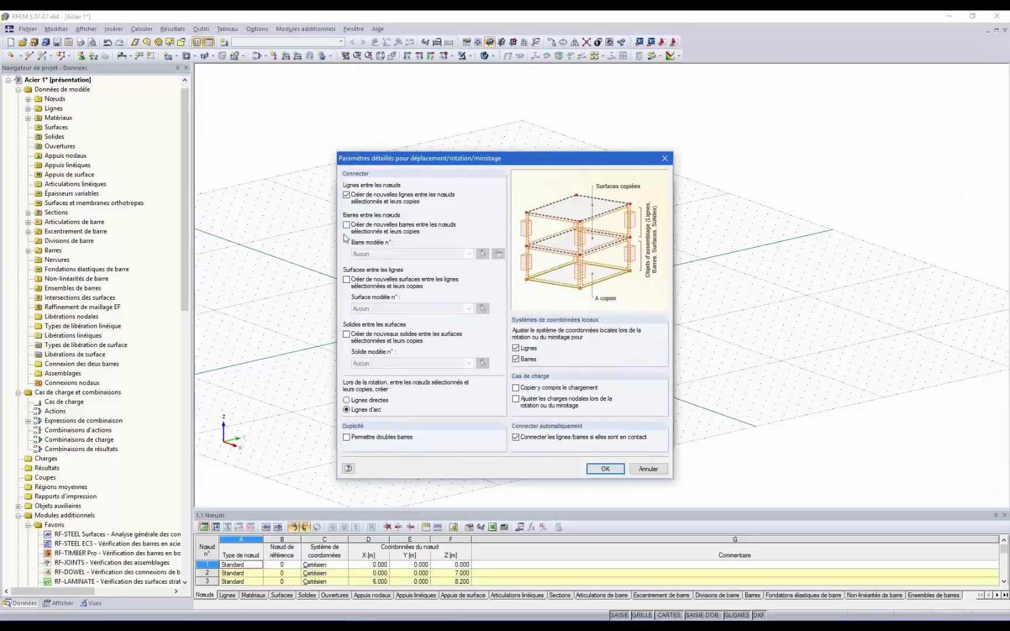
{"action": "left_click", "coordinate": [346, 225]}
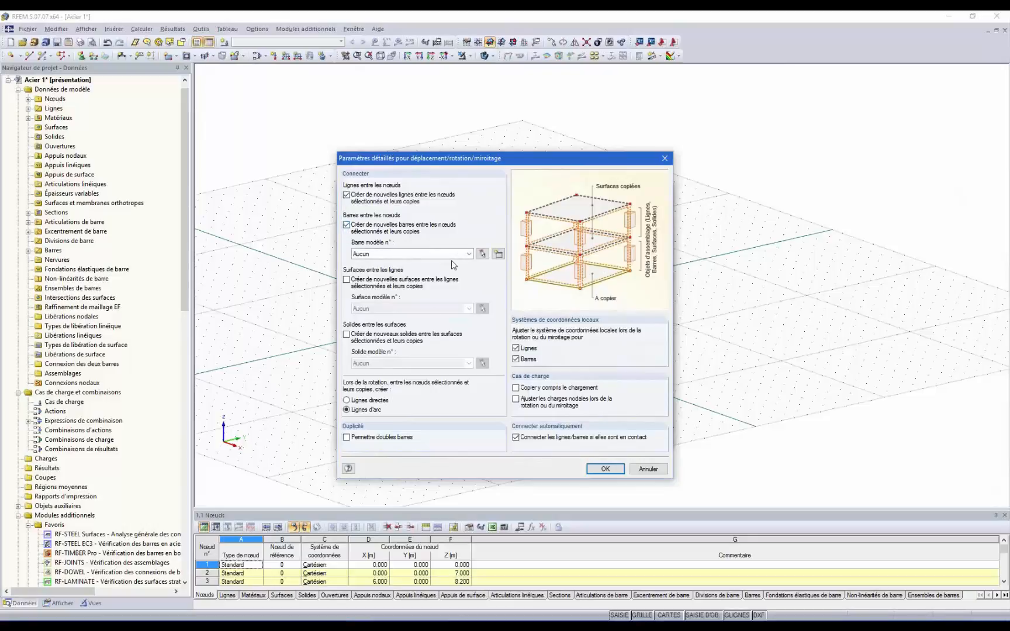
- Define the template member for the connections as a beam with circular hollow section RO 114.3x8.0 (EN 10210-2:2006) in Acier S 235
{"action": "left_click", "coordinate": [499, 256]}
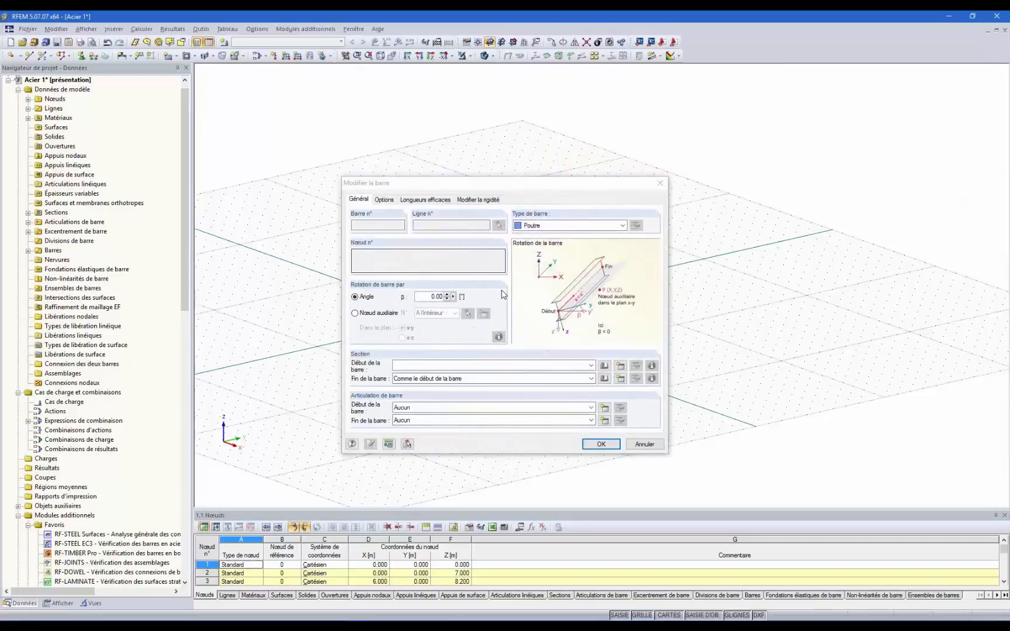
{"action": "left_click", "coordinate": [604, 369]}
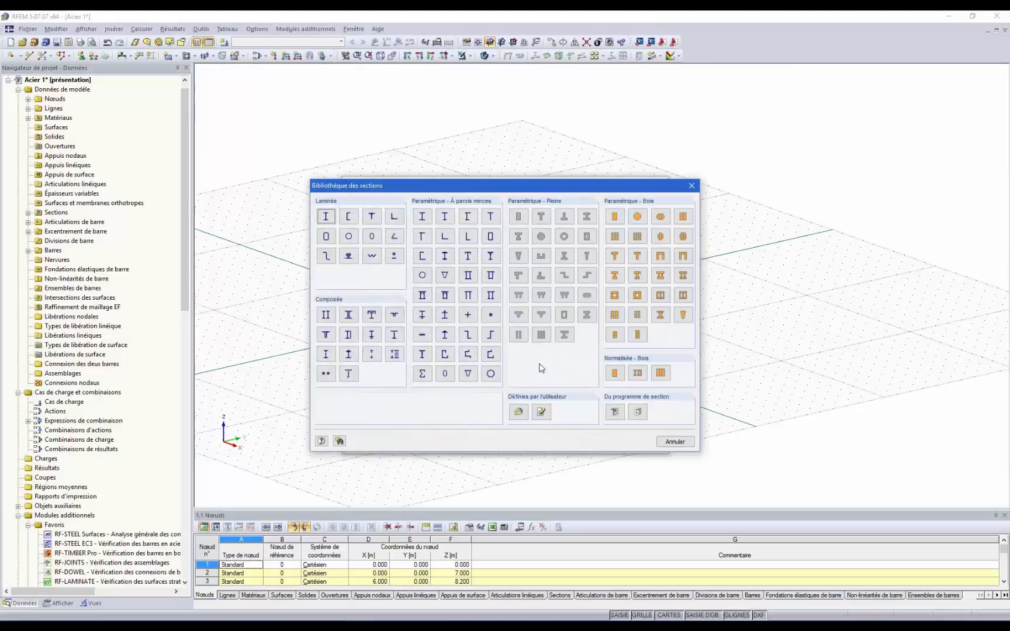
{"action": "left_click", "coordinate": [350, 237]}
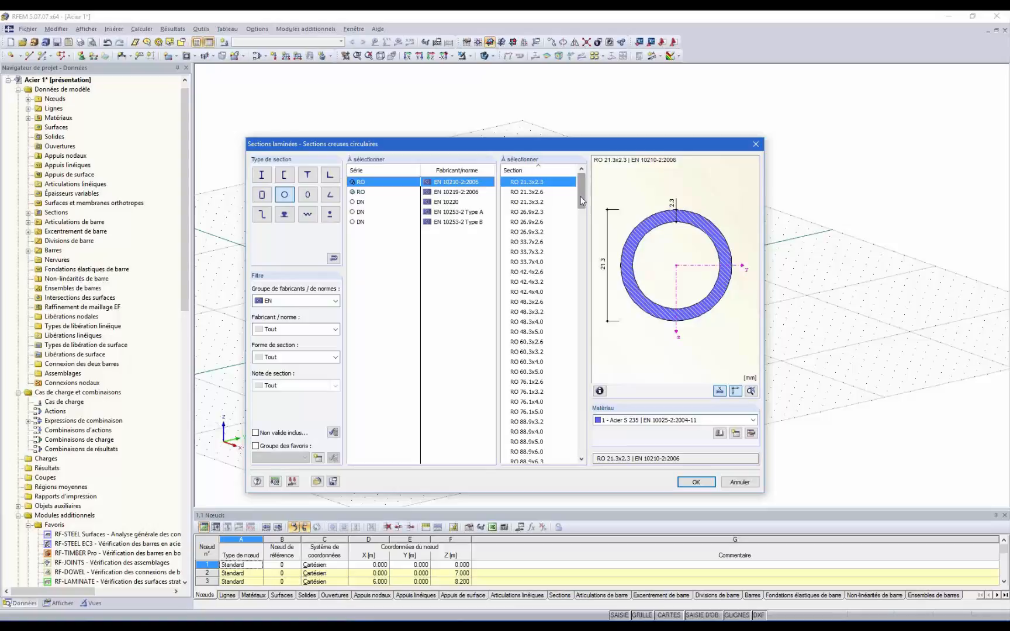
{"action": "left_click_drag", "start_coordinate": [584, 194], "coordinate": [582, 223]}
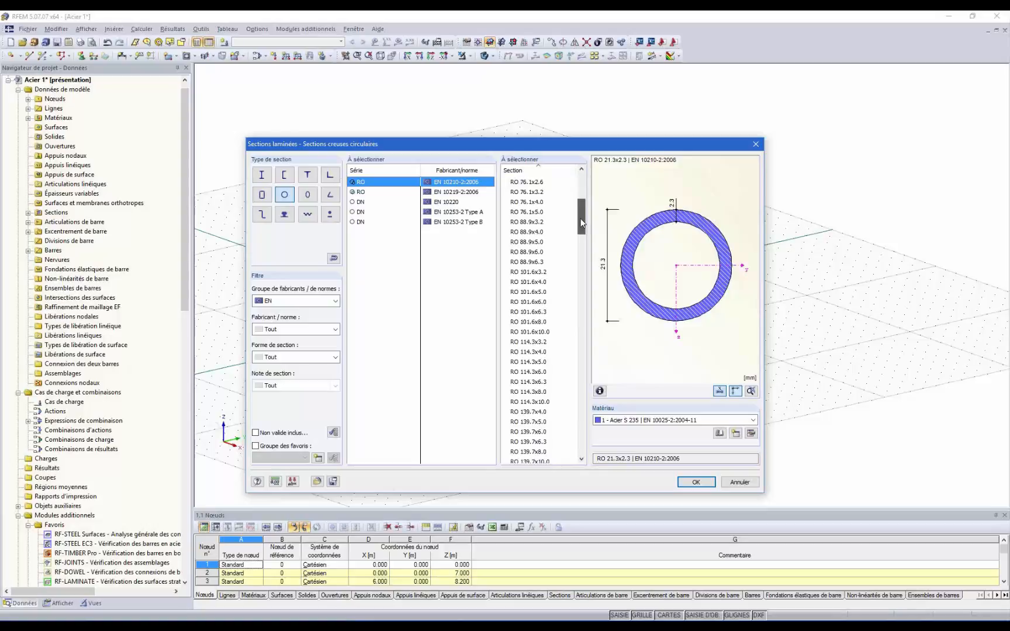
{"action": "left_click", "coordinate": [535, 393]}
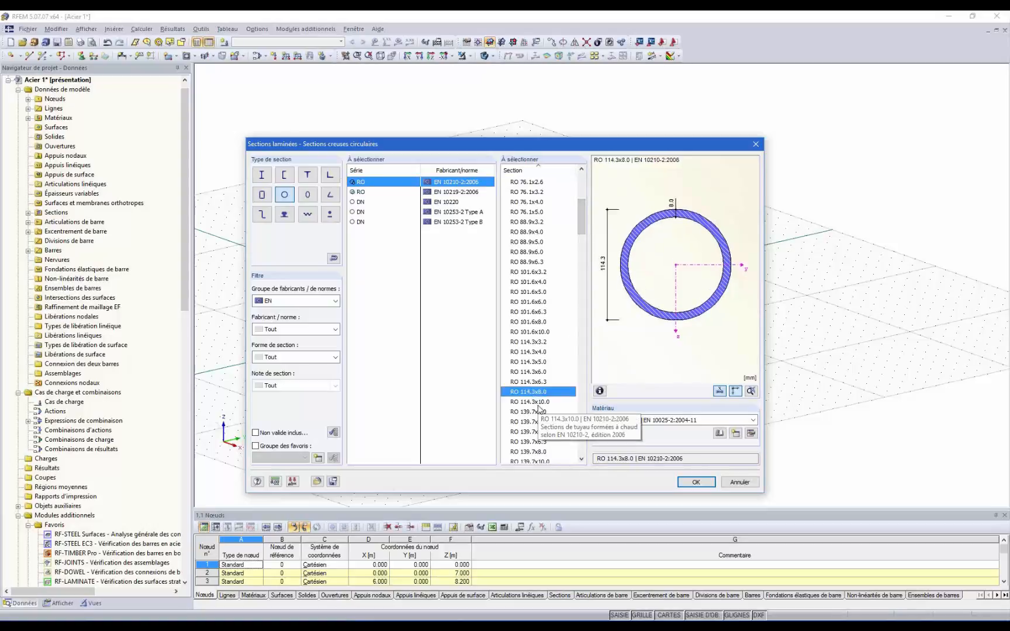
{"action": "left_click", "coordinate": [697, 481]}
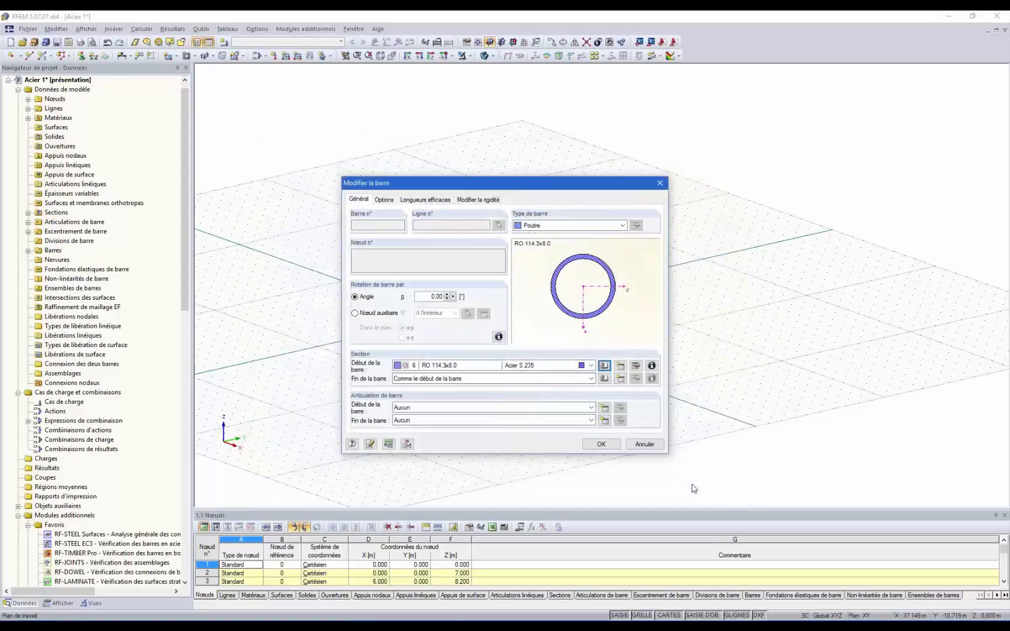
{"action": "left_click", "coordinate": [610, 449]}
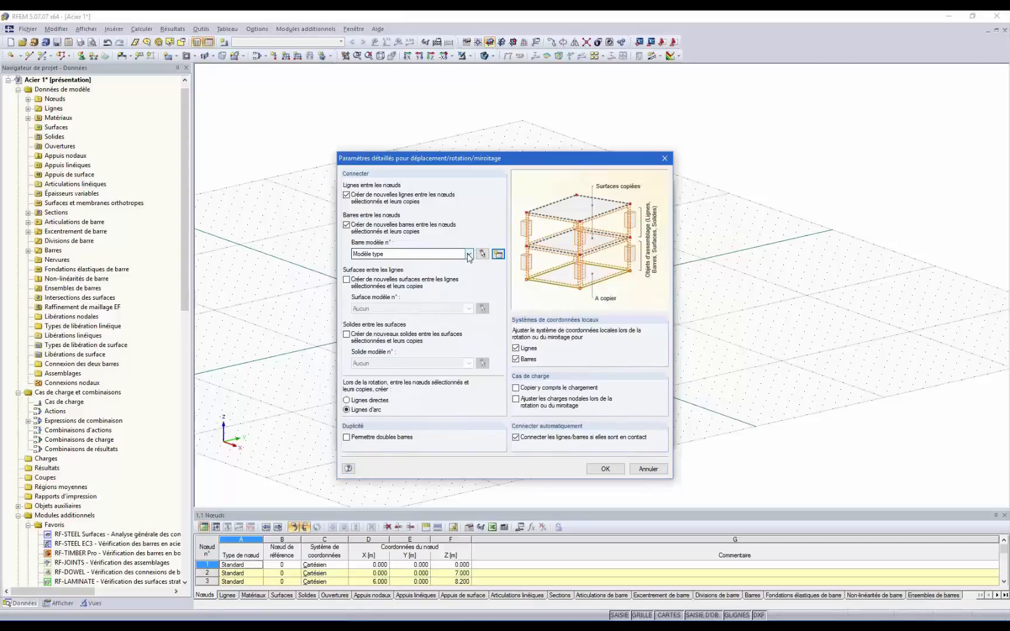
- Keep Modèle type as the template member, accept the detailed settings and create the frame copies
{"action": "left_click", "coordinate": [469, 255]}
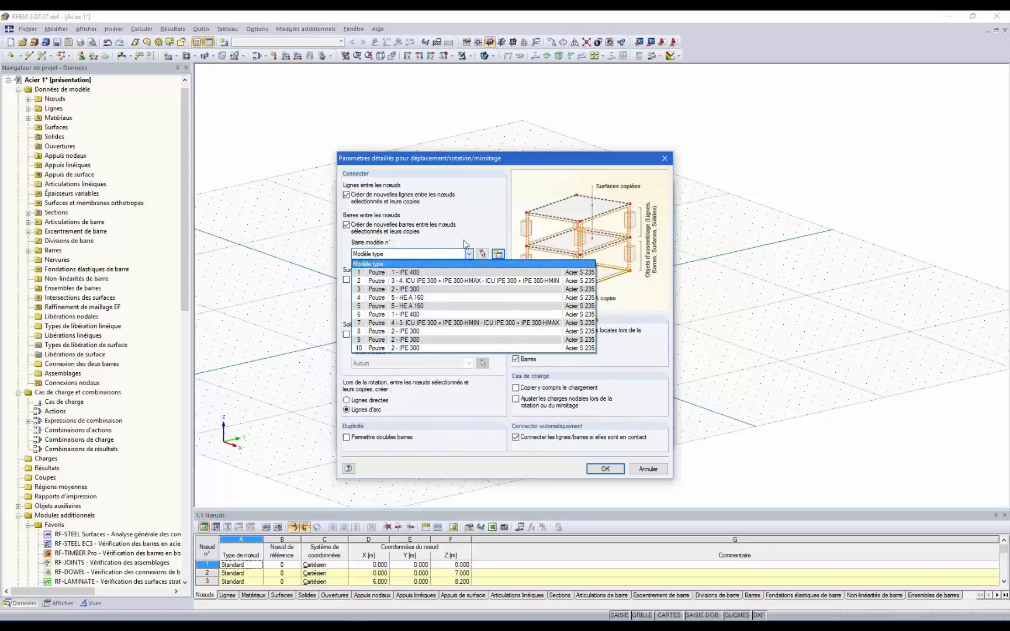
{"action": "left_click", "coordinate": [498, 254]}
{"action": "left_click", "coordinate": [498, 254]}
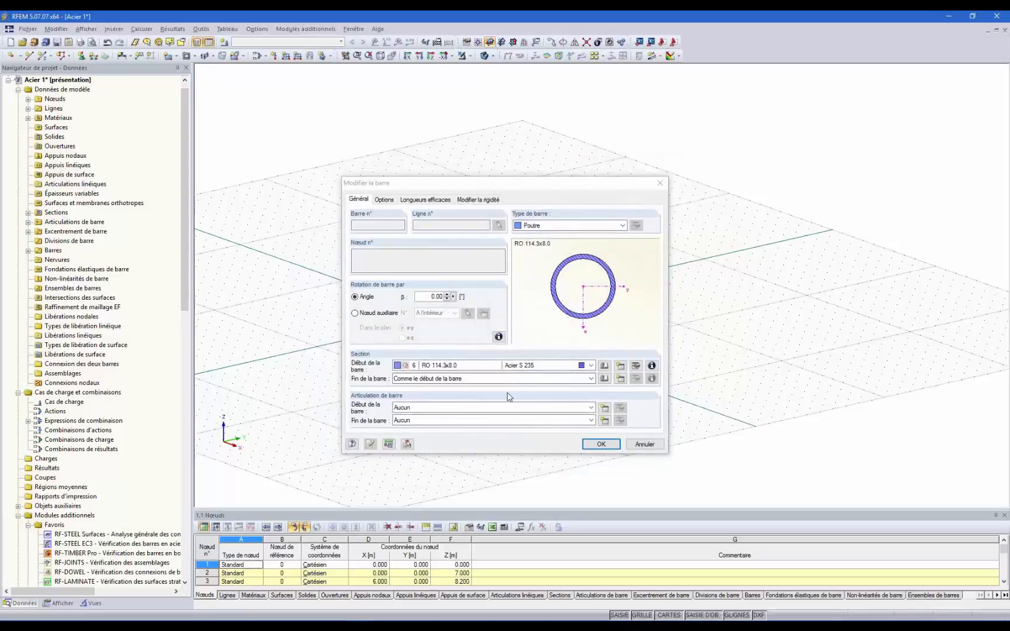
{"action": "left_click", "coordinate": [602, 445]}
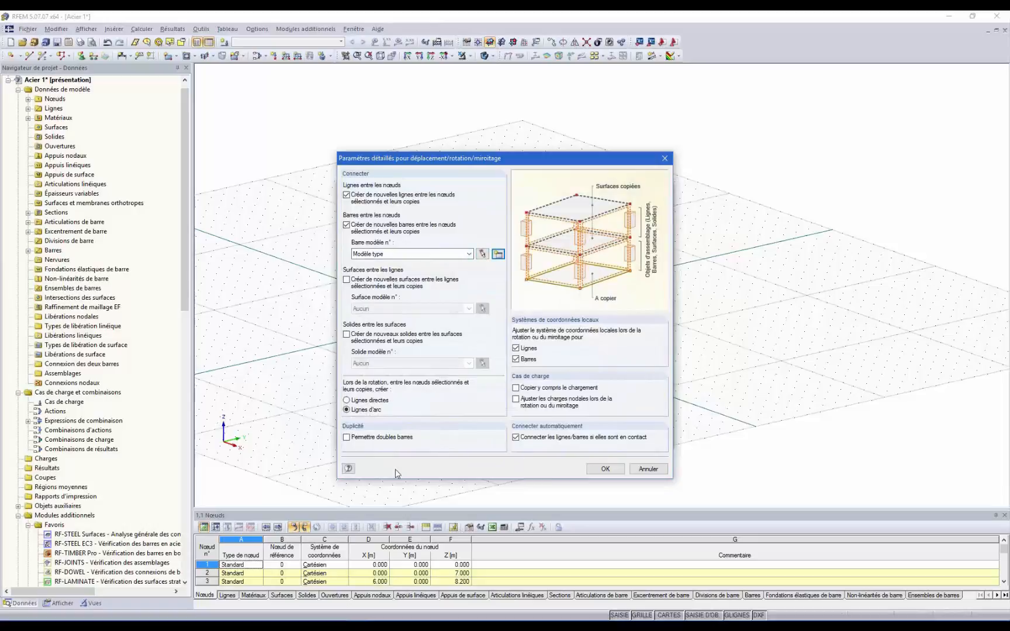
{"action": "left_click", "coordinate": [605, 467]}
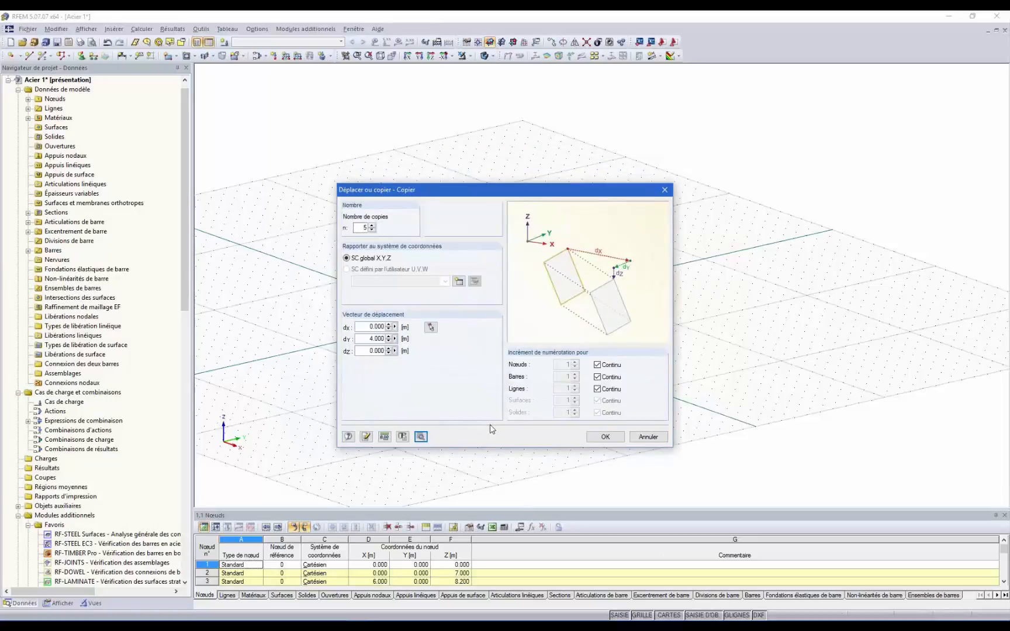
{"action": "left_click", "coordinate": [616, 440]}
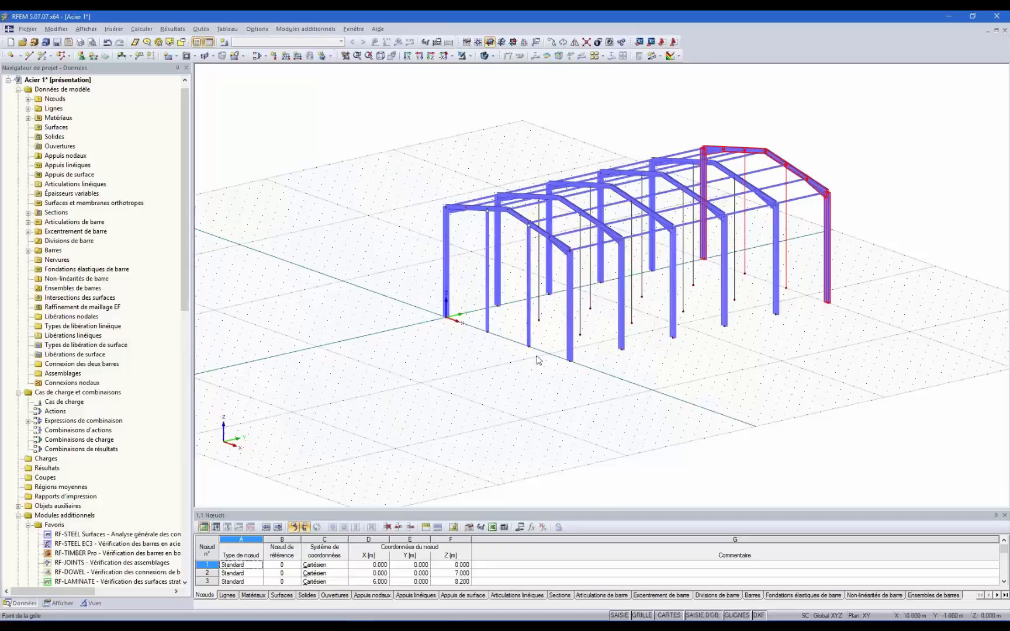
- Delete the vertical post lines without members that were copied inside the frames behind the first one
{"action": "middle_click_drag", "start_coordinate": [501, 441], "coordinate": [676, 334], "text": "ctrl"}
{"action": "left_click_drag", "start_coordinate": [703, 374], "coordinate": [589, 288]}
{"action": "key", "text": "Delete"}
{"action": "middle_click_drag", "start_coordinate": [703, 300], "coordinate": [714, 374], "text": "ctrl"}
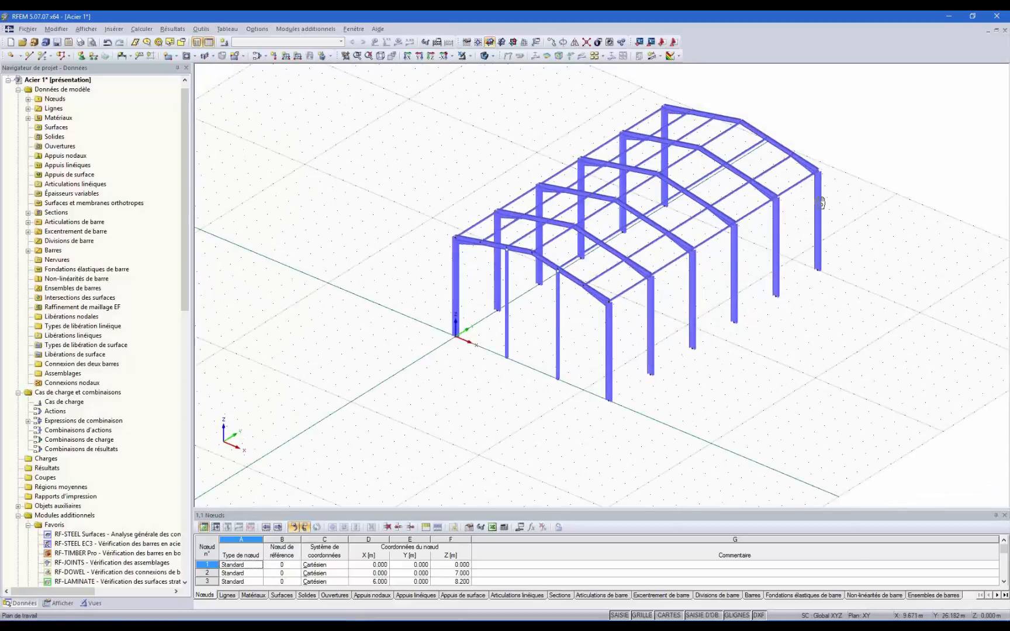
- Set up 1 copy of the two HE A 160 posts, picking a 20 m dY vector between the first and last frames' column bases at X 12 m
{"action": "middle_click_drag", "start_coordinate": [820, 202], "coordinate": [813, 273], "text": "ctrl"}
{"action": "left_click_drag", "start_coordinate": [541, 384], "coordinate": [462, 319]}
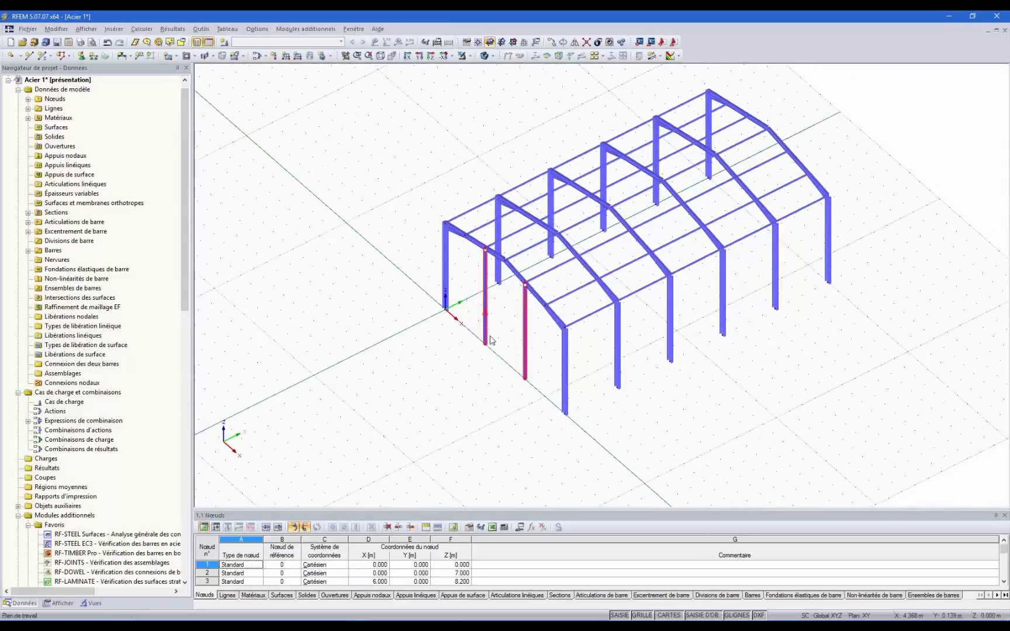
{"action": "left_click", "coordinate": [551, 42]}
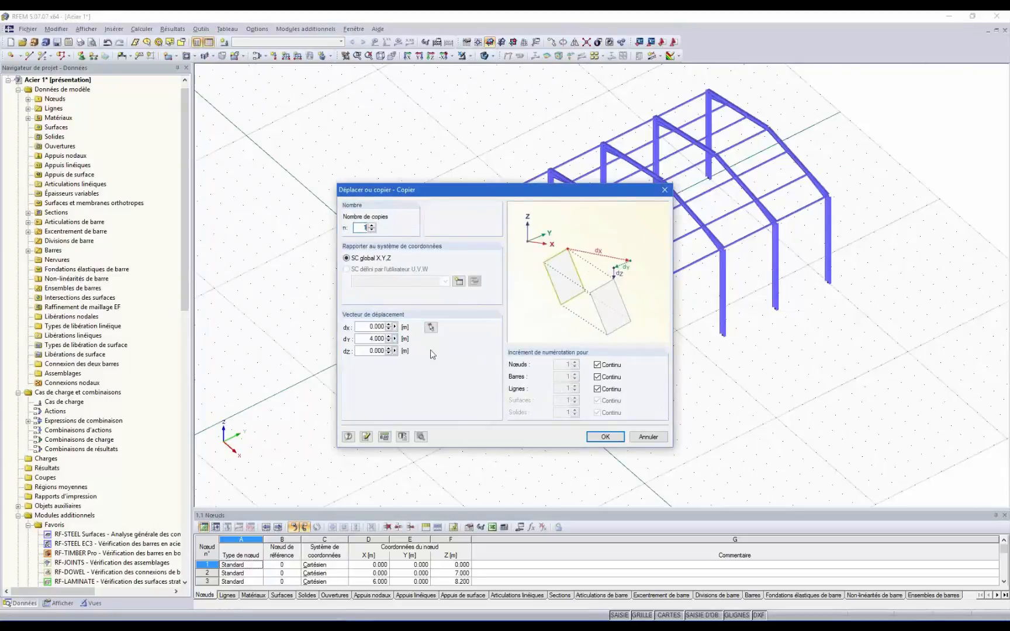
{"action": "left_click", "coordinate": [430, 327]}
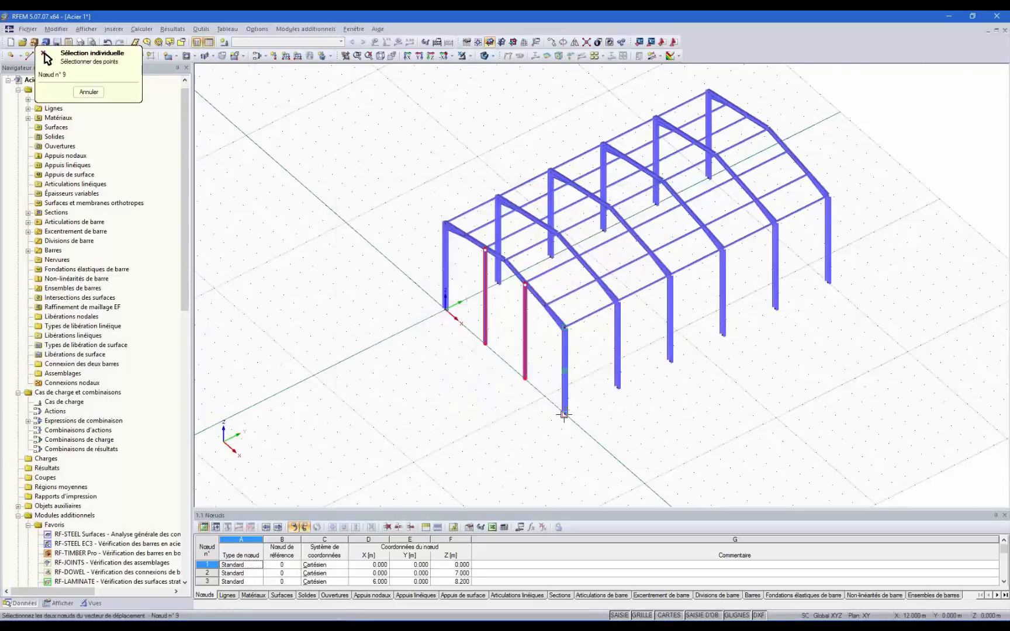
{"action": "left_click", "coordinate": [564, 415]}
{"action": "left_click", "coordinate": [827, 283]}
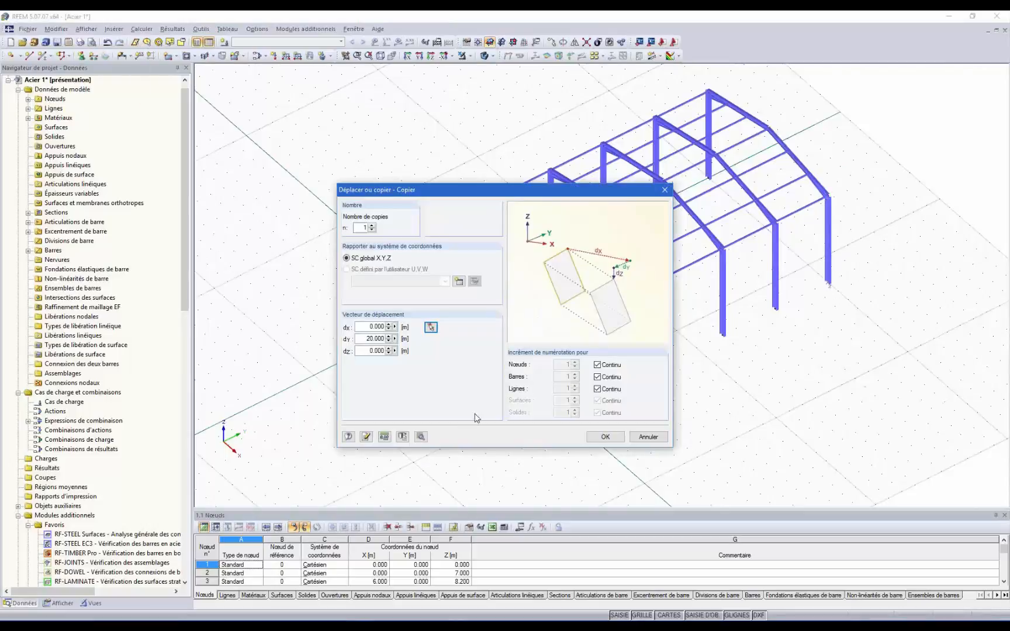
- Disable creating new lines between the selected nodes and their copies in the detailed settings for the post copy
{"action": "left_click", "coordinate": [420, 437]}
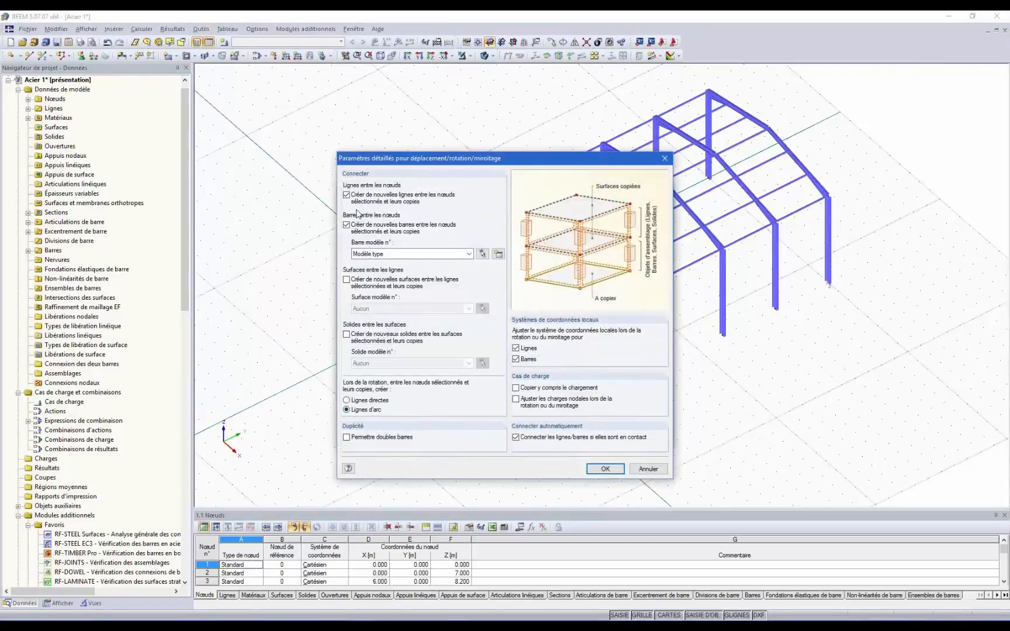
{"action": "left_click", "coordinate": [346, 195]}
{"action": "left_click", "coordinate": [606, 468]}
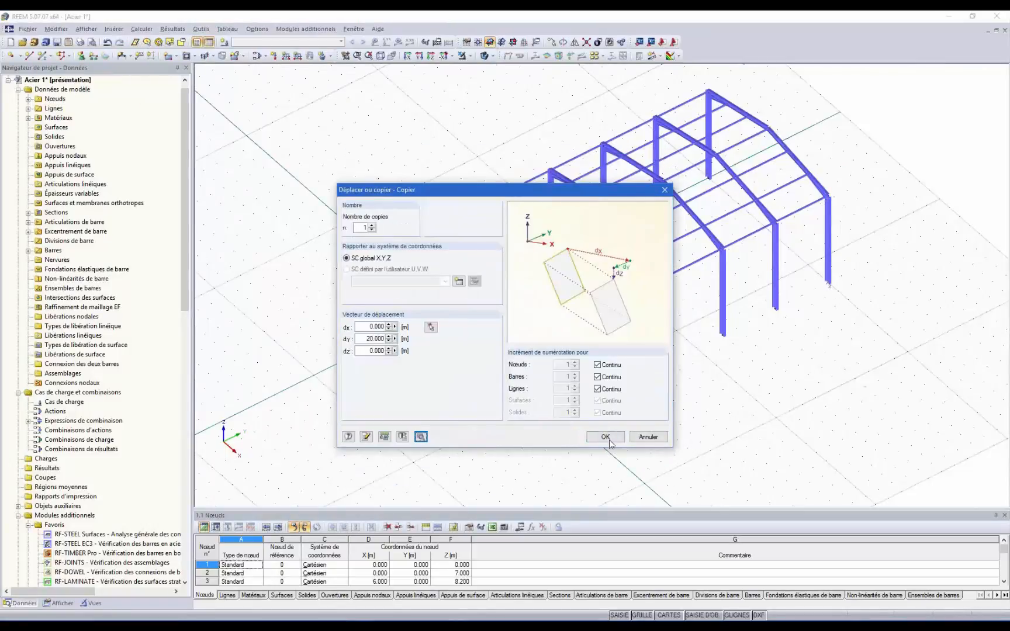
- Accept the copy settings to create the two HE A 160 posts in the last frame, 20 m away in Y
{"action": "left_click", "coordinate": [605, 438]}
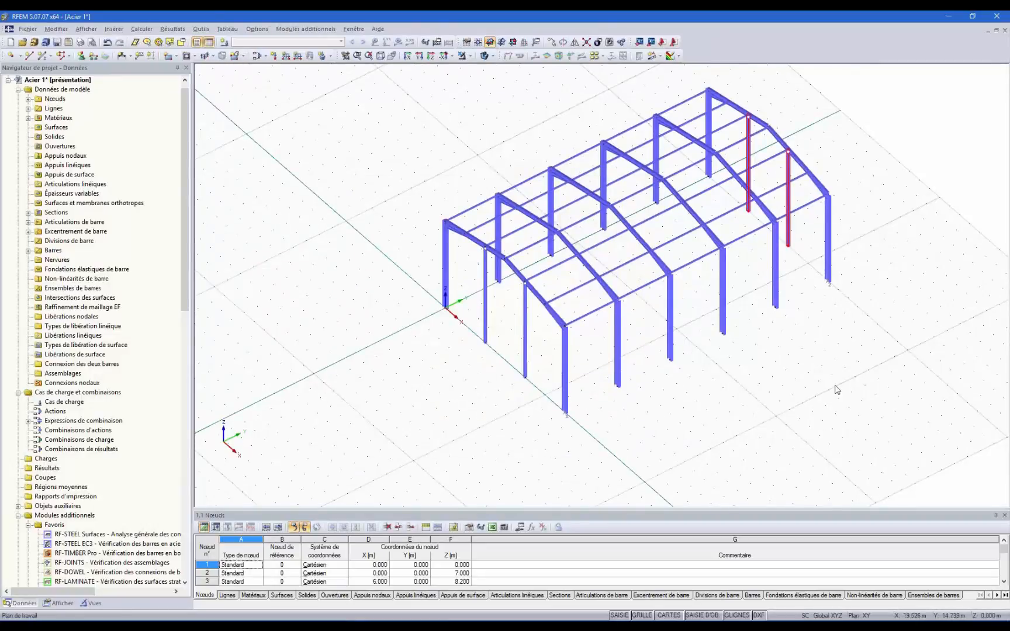
{"action": "middle_click_drag", "start_coordinate": [837, 389], "coordinate": [808, 318], "text": "ctrl"}
{"action": "left_click", "coordinate": [615, 393]}
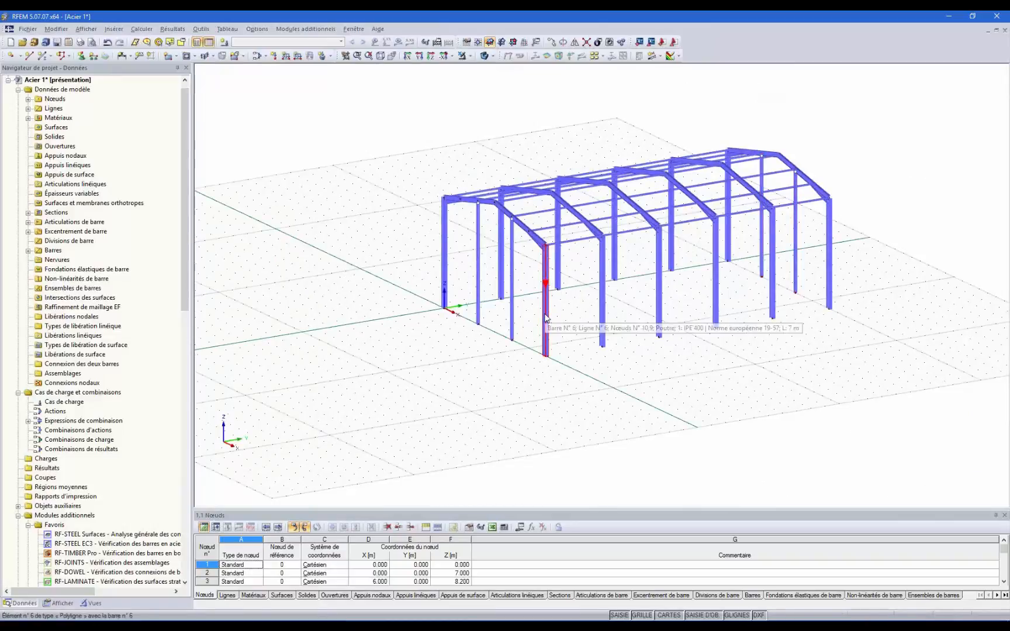
{"action": "middle_click_drag", "start_coordinate": [583, 372], "coordinate": [540, 316], "text": "ctrl"}
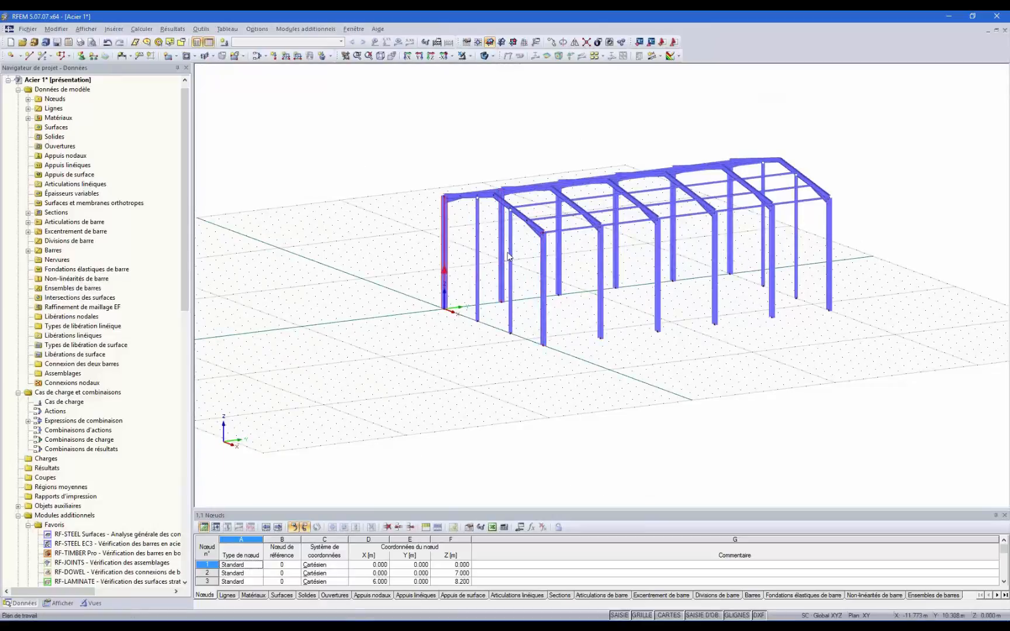
{"action": "middle_click_drag", "start_coordinate": [563, 304], "coordinate": [611, 412], "text": "ctrl"}
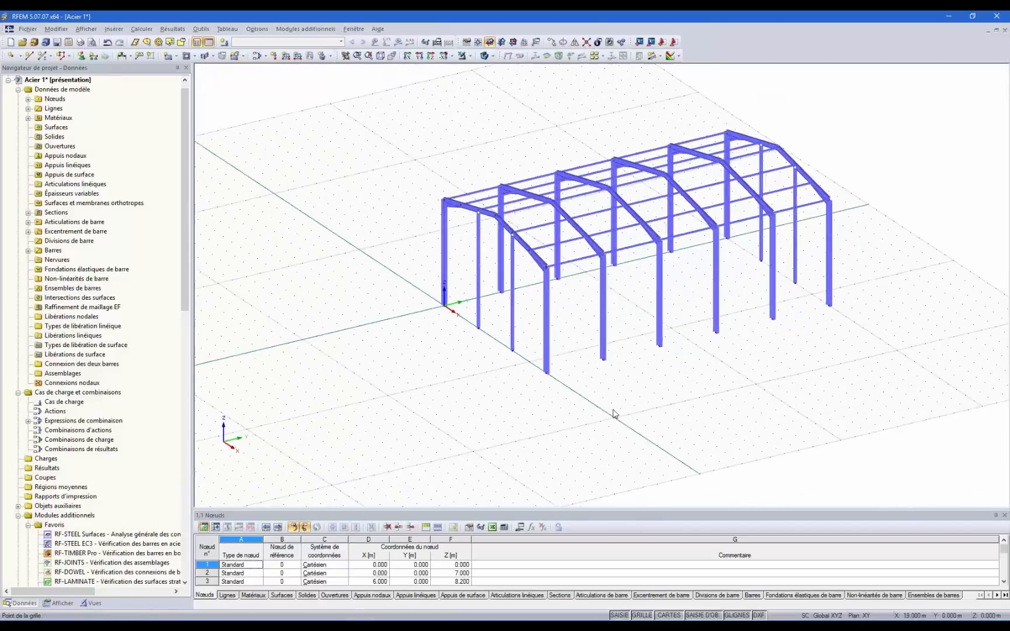
- Divide the first frame's column at X 12 m into two equal members with one intermediate node
{"action": "right_click", "coordinate": [540, 361]}
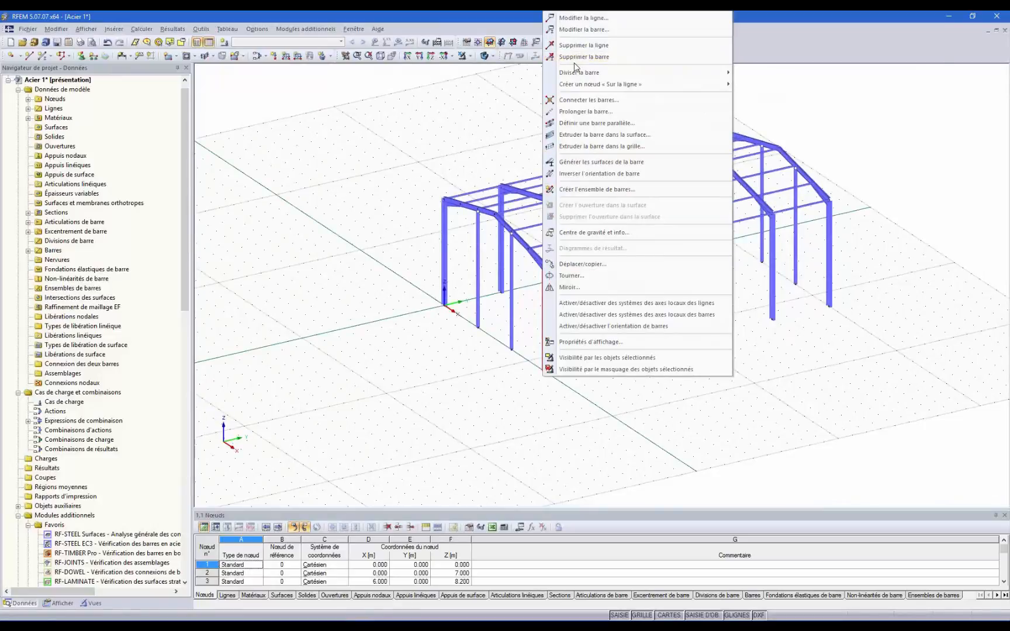
{"action": "mouse_move", "coordinate": [588, 73]}
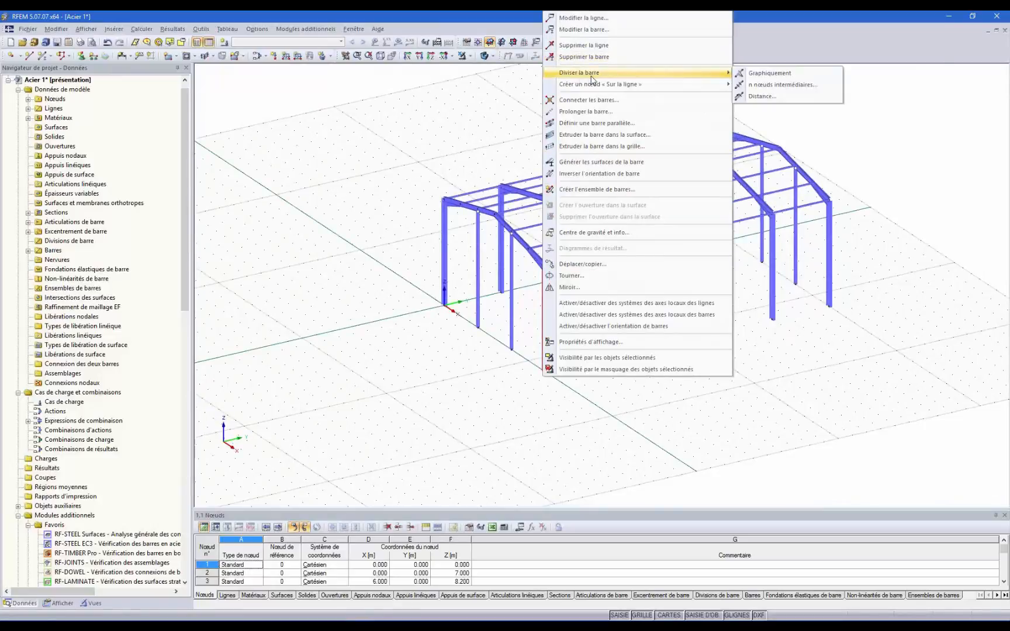
{"action": "left_click", "coordinate": [770, 88]}
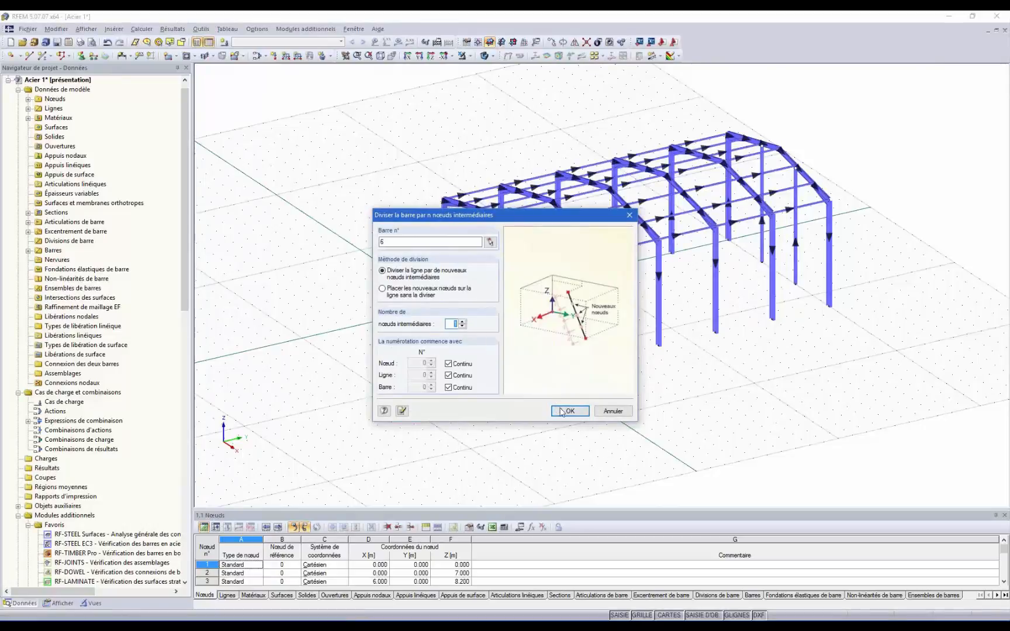
{"action": "left_click", "coordinate": [568, 411]}
- Start a new beam member and open the library of rolled square and rectangular hollow sections for its start section
{"action": "scroll", "coordinate": [569, 330], "scroll_direction": "up", "scroll_amount": 3}
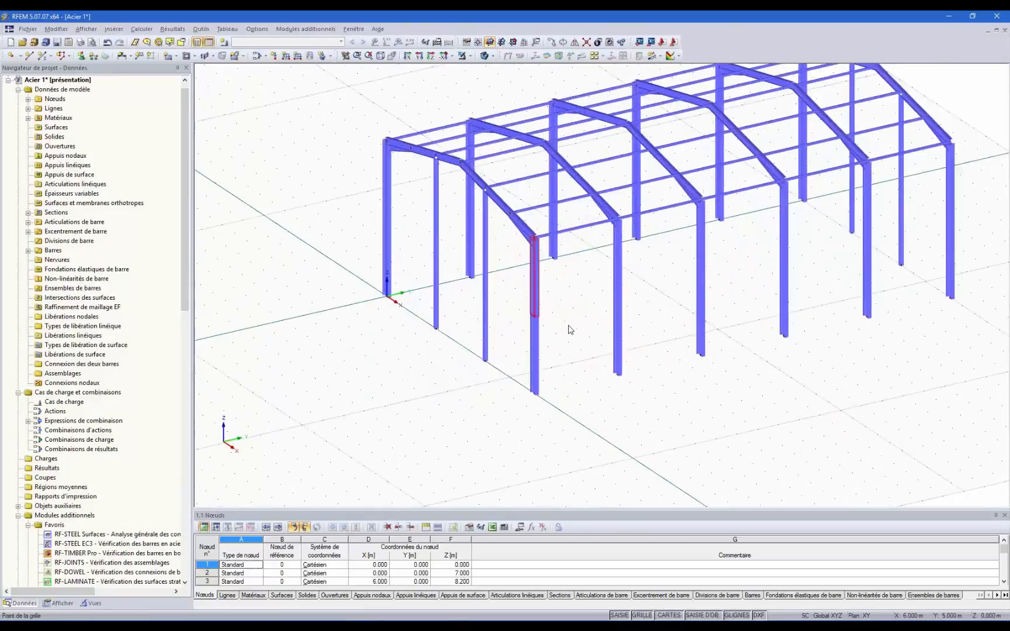
{"action": "scroll", "coordinate": [558, 318], "scroll_direction": "down", "scroll_amount": 1}
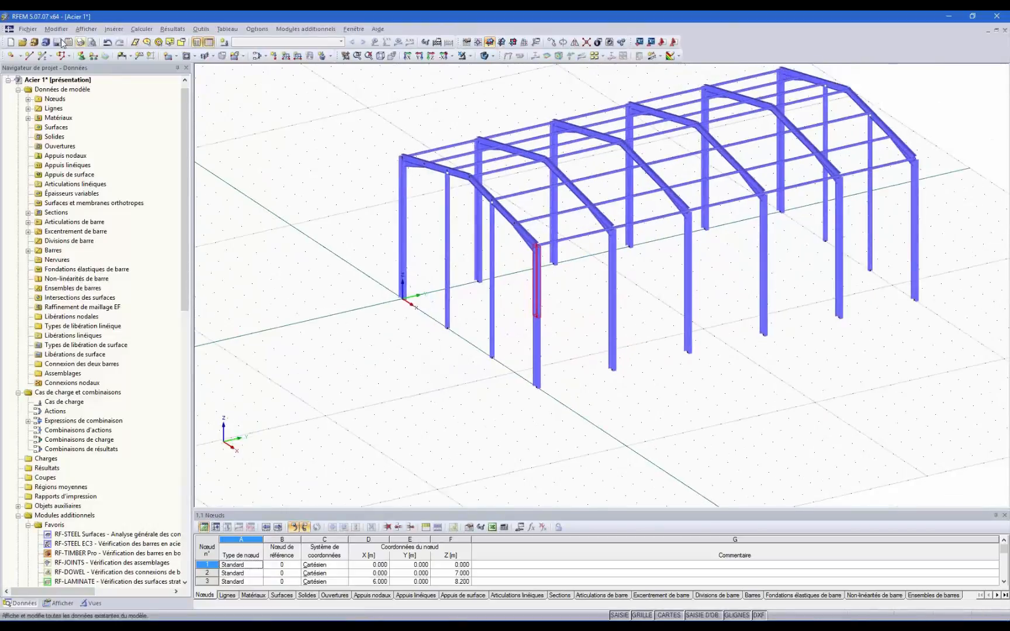
{"action": "left_click", "coordinate": [44, 56]}
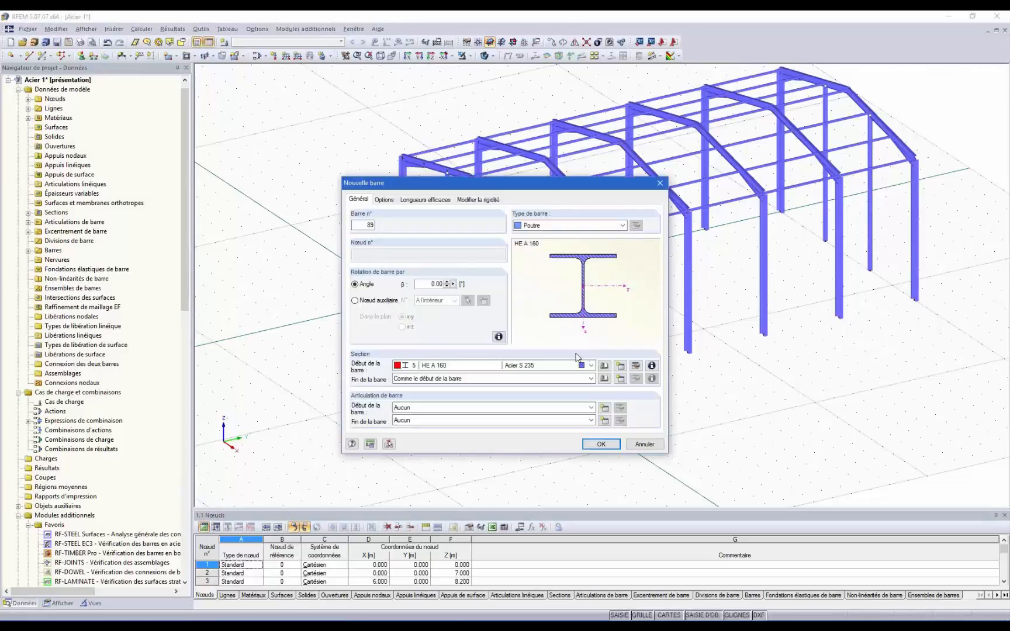
{"action": "left_click", "coordinate": [604, 366]}
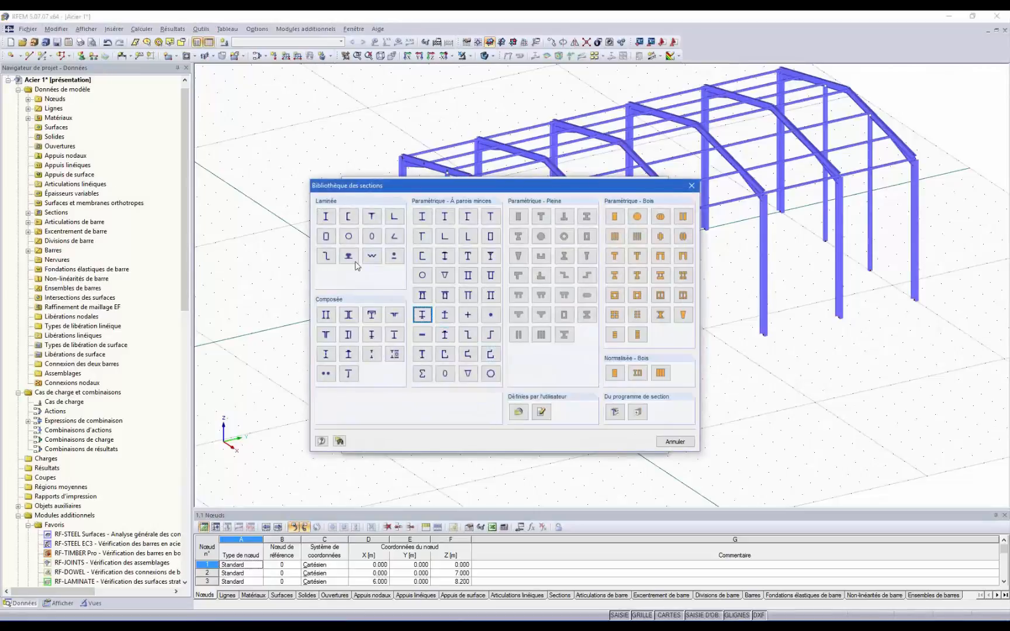
{"action": "left_click", "coordinate": [326, 236]}
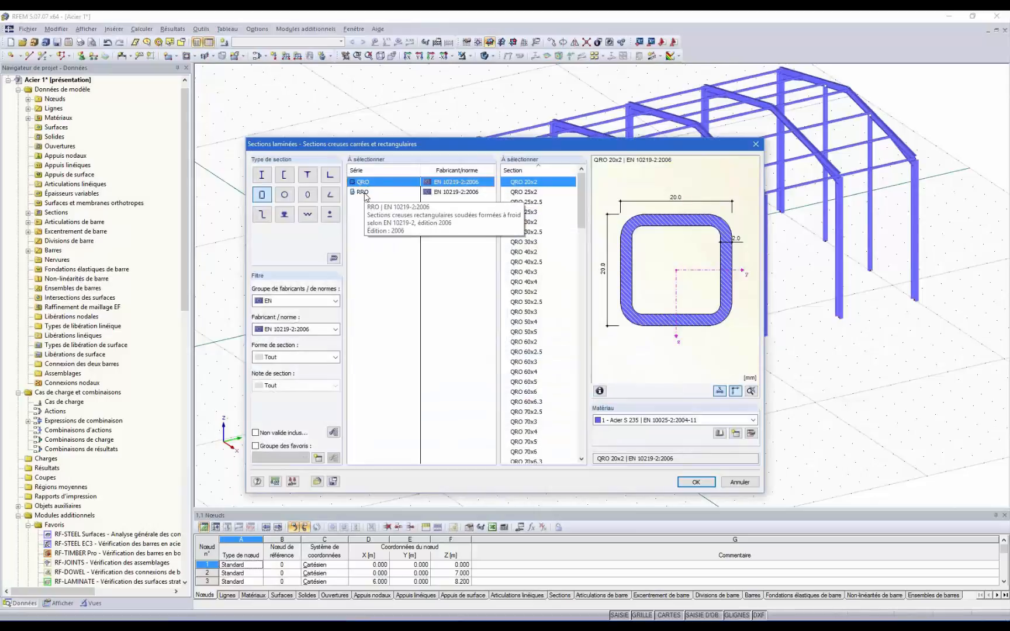
- Preview the RRO series and the EN 10210-2:2006 sections, returning to the QRO series of EN 10219-2:2006
{"action": "left_click", "coordinate": [364, 192]}
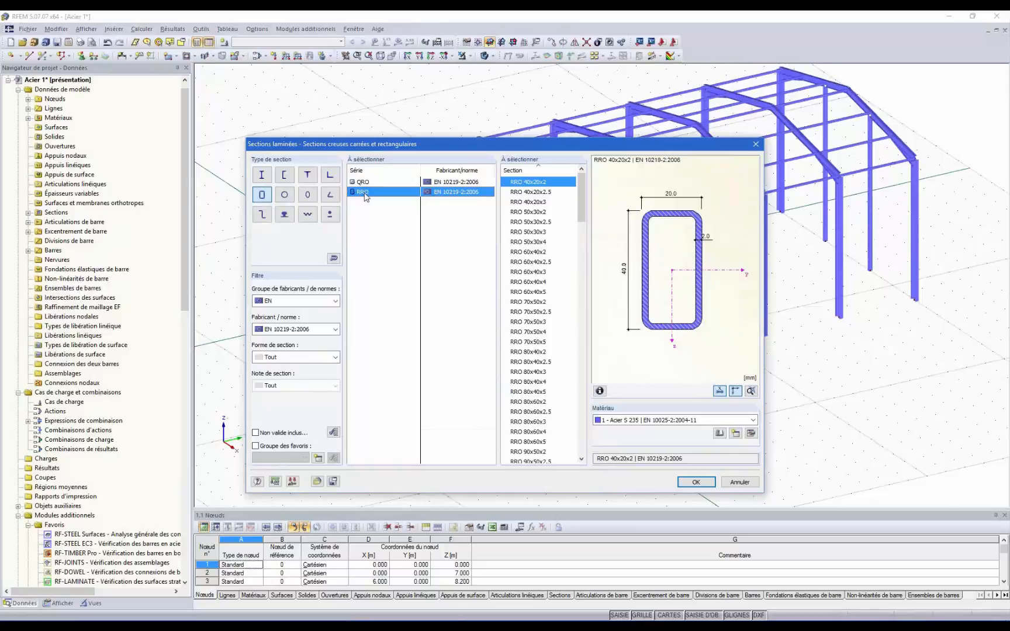
{"action": "left_click", "coordinate": [369, 182]}
{"action": "left_click", "coordinate": [335, 329]}
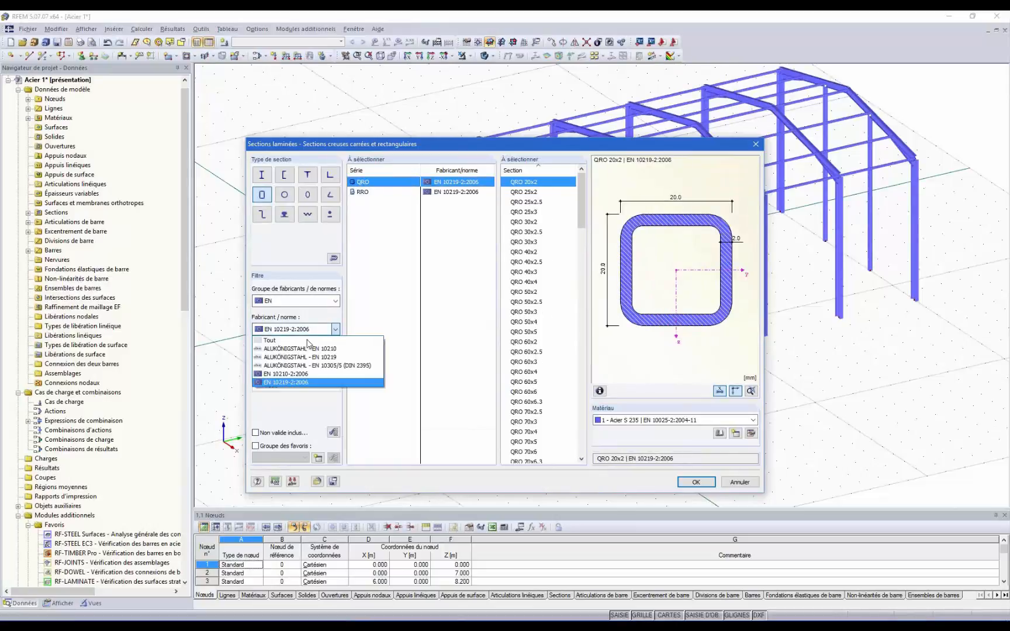
{"action": "left_click", "coordinate": [296, 374]}
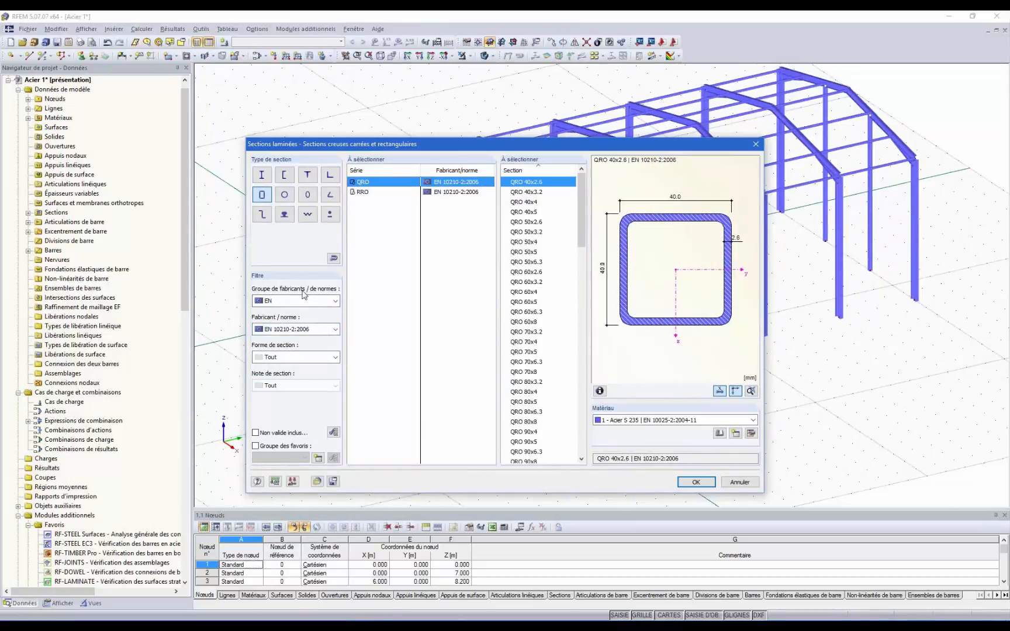
{"action": "left_click", "coordinate": [305, 330]}
{"action": "left_click", "coordinate": [291, 383]}
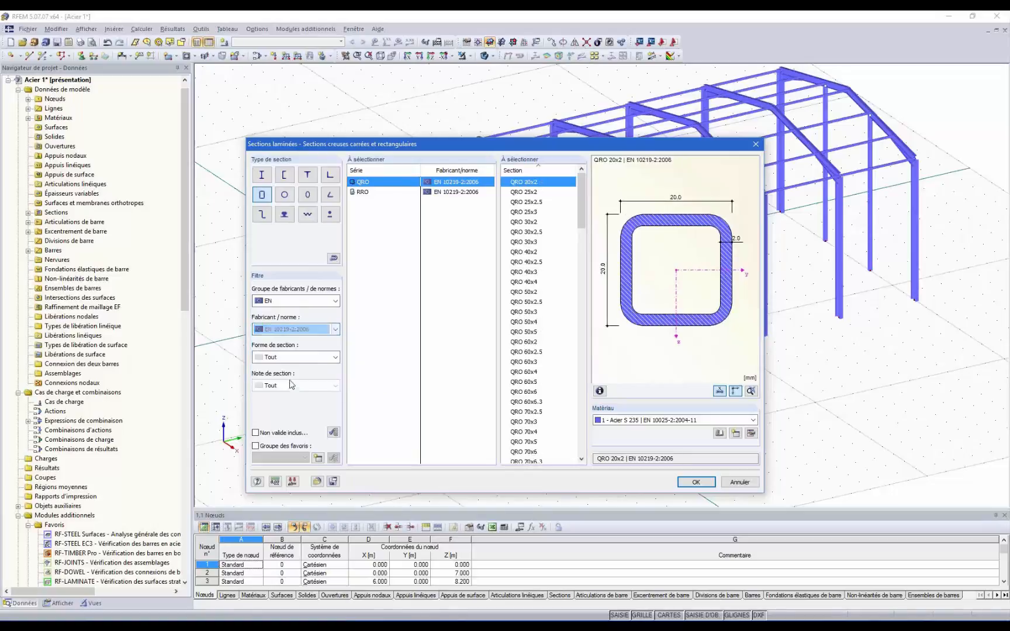
{"action": "left_click", "coordinate": [294, 330]}
{"action": "left_click", "coordinate": [292, 330]}
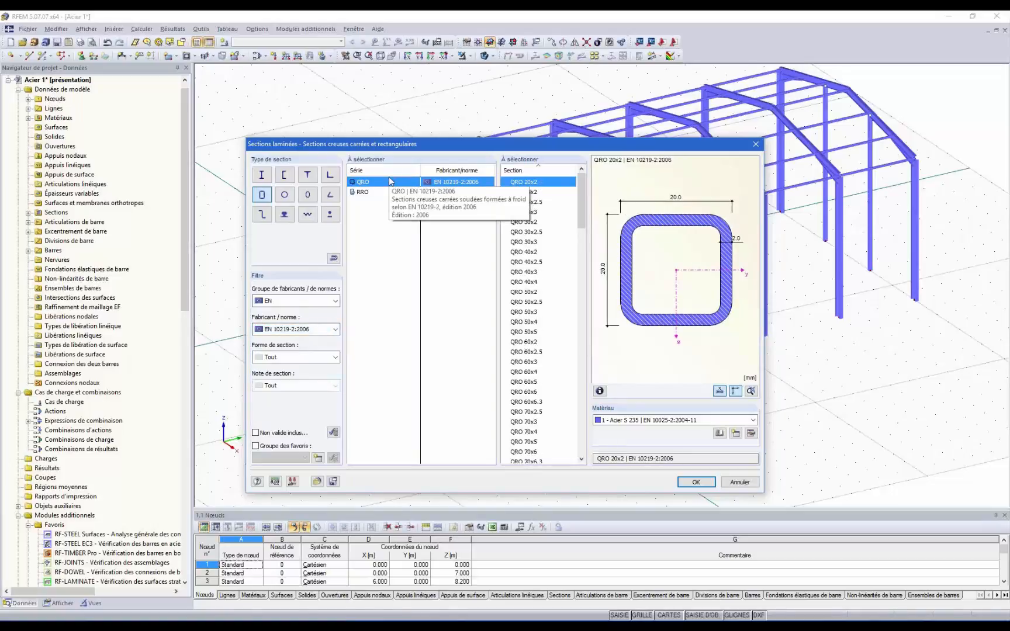
- Choose the QRO 100x8 section in Acier S 235 for the new member and accept the member settings
{"action": "left_click_drag", "start_coordinate": [578, 201], "coordinate": [577, 237]}
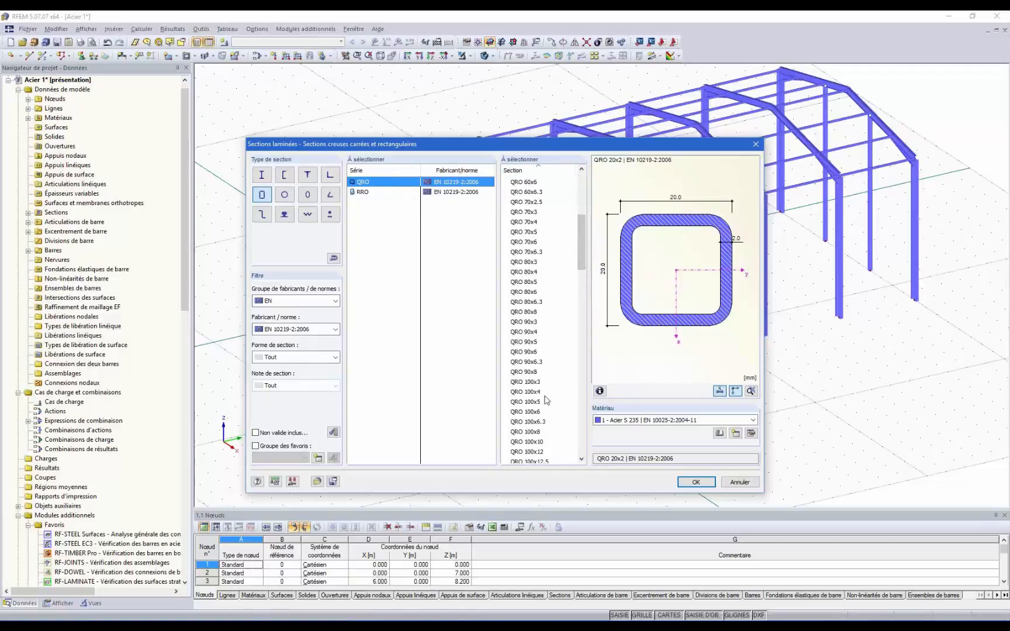
{"action": "left_click", "coordinate": [539, 433]}
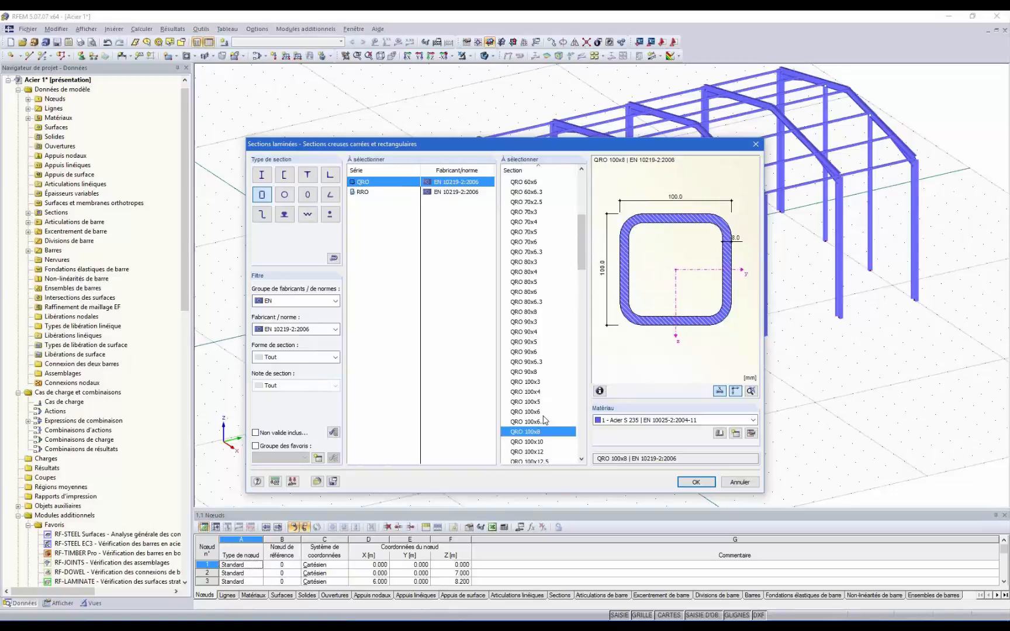
{"action": "left_click", "coordinate": [697, 482]}
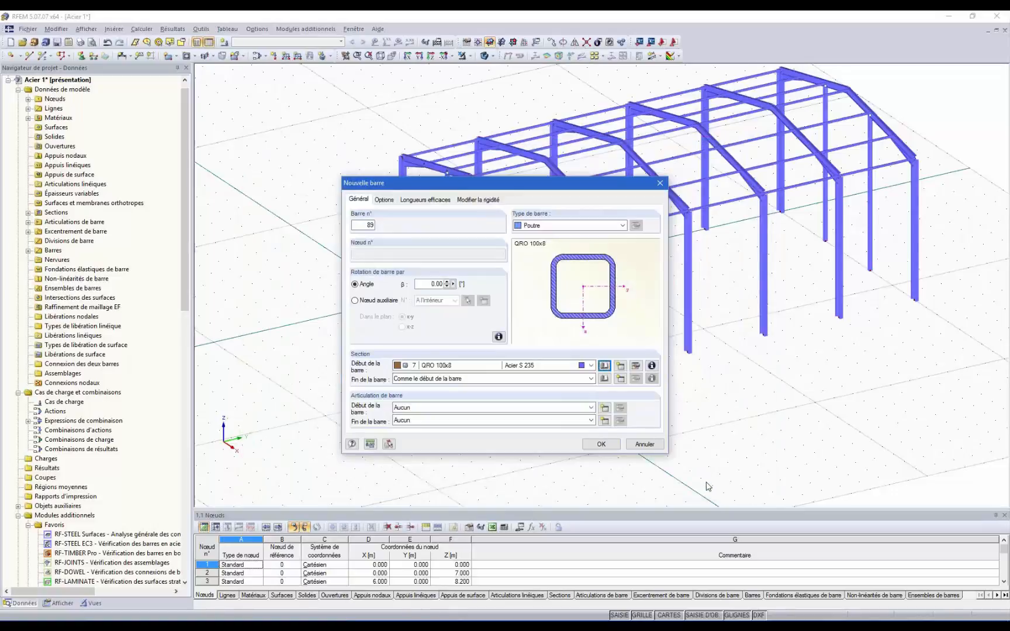
{"action": "left_click", "coordinate": [601, 445]}
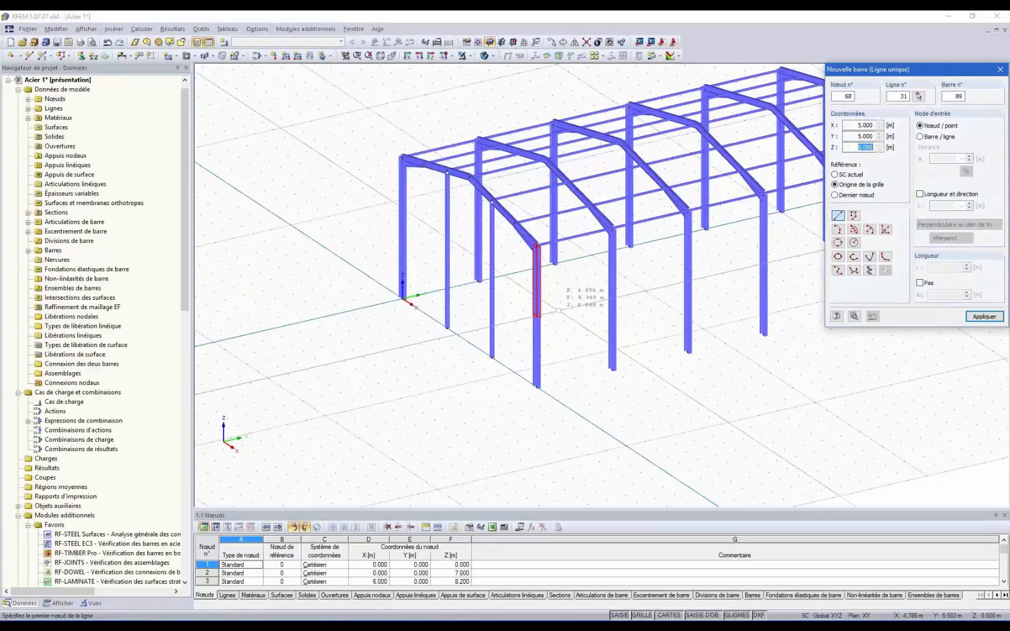
- Draw the 4 m member between the mid-heights of the first two columns at X 12 m, at Z 3.5 m
{"action": "left_click", "coordinate": [537, 316]}
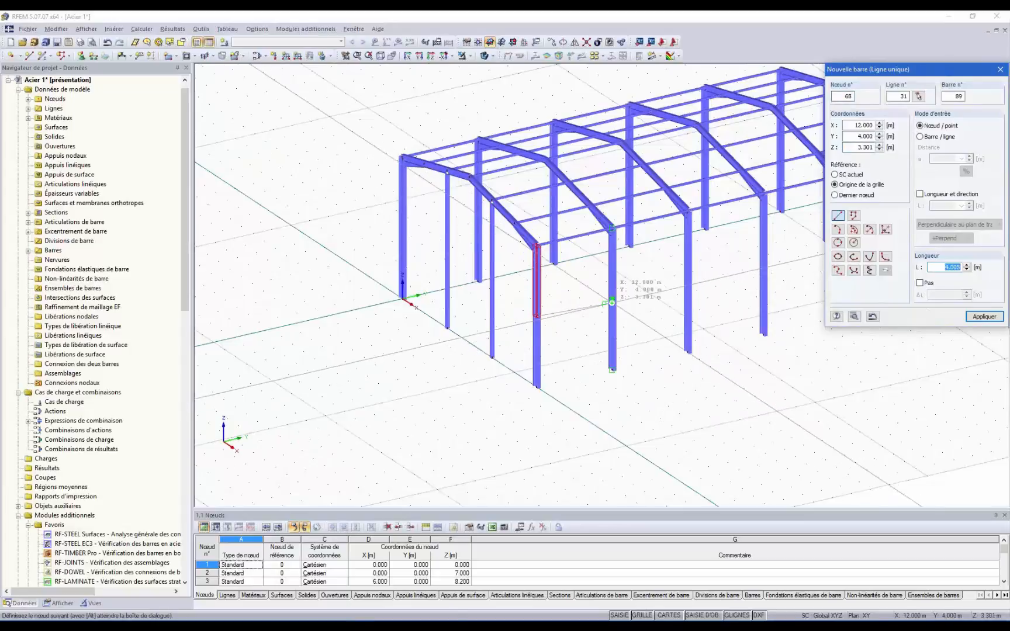
{"action": "scroll", "coordinate": [611, 303], "scroll_direction": "up", "scroll_amount": 4}
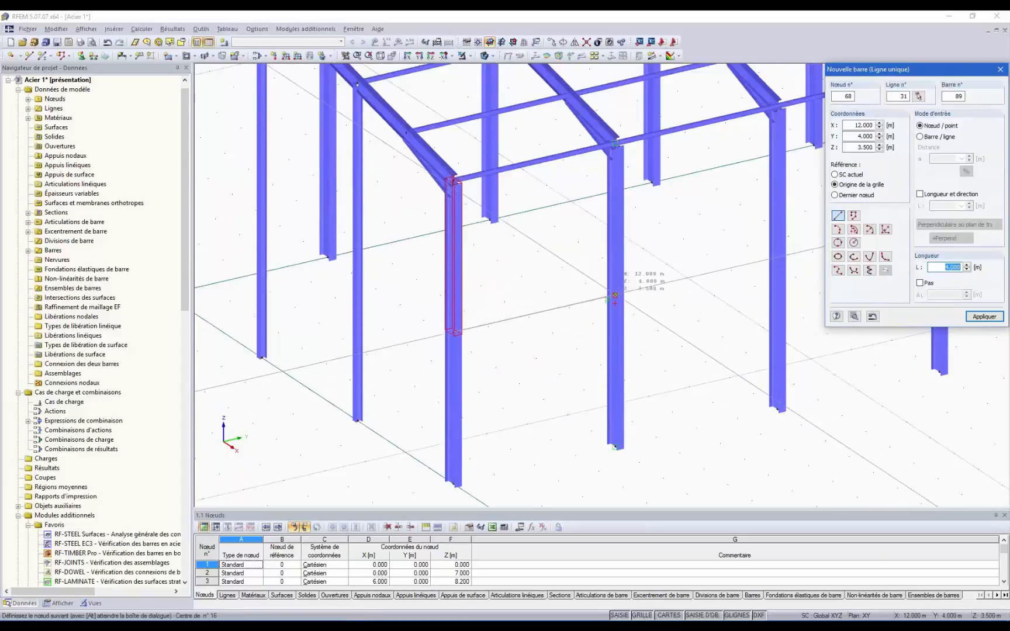
{"action": "left_click", "coordinate": [615, 295]}
{"action": "key", "text": "Escape"}
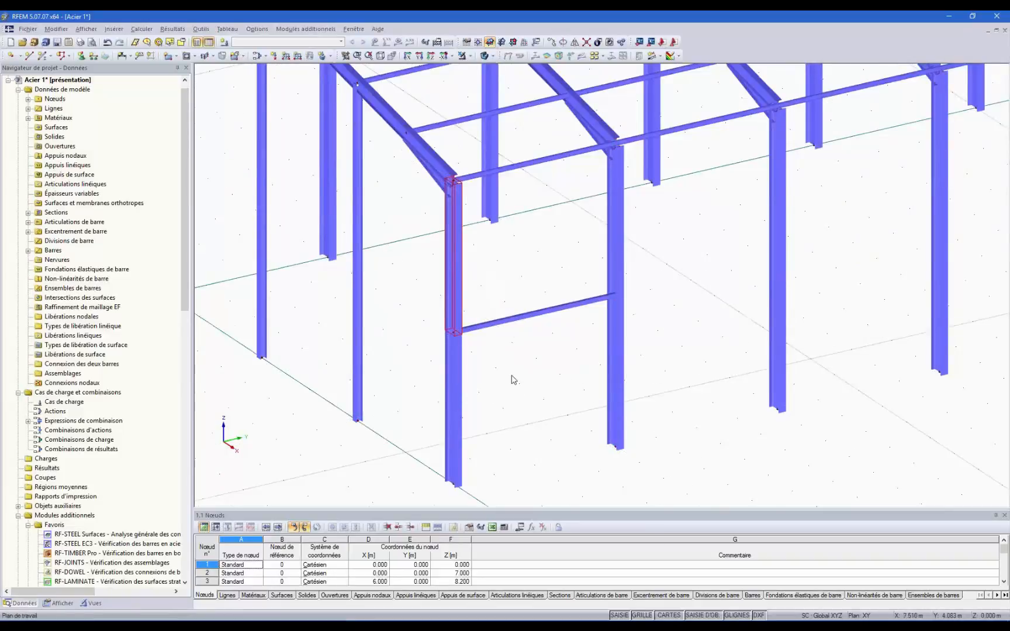
{"action": "scroll", "coordinate": [511, 368], "scroll_direction": "down", "scroll_amount": 5}
{"action": "scroll", "coordinate": [503, 357], "scroll_direction": "up", "scroll_amount": 5}
{"action": "left_click", "coordinate": [510, 334]}
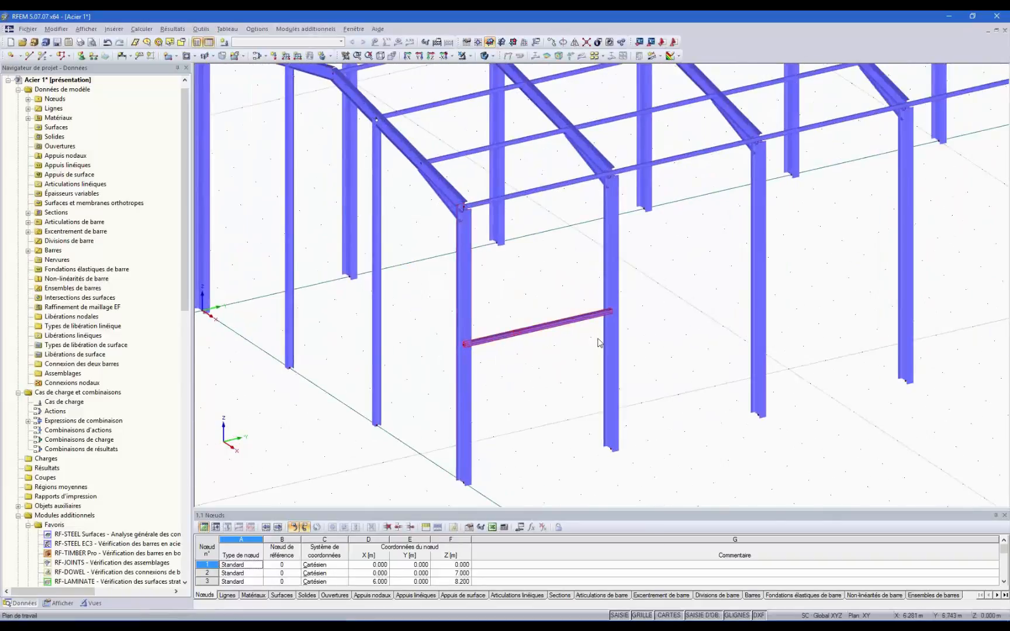
{"action": "left_click", "coordinate": [609, 289], "text": "ctrl"}
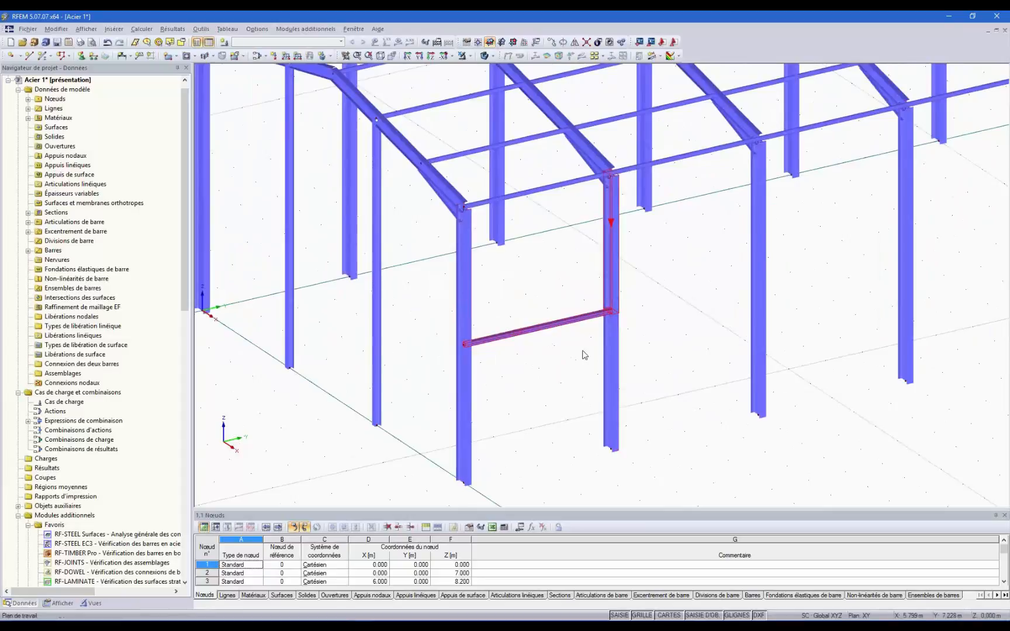
{"action": "scroll", "coordinate": [528, 374], "scroll_direction": "down", "scroll_amount": 4}
{"action": "scroll", "coordinate": [490, 354], "scroll_direction": "up", "scroll_amount": 3}
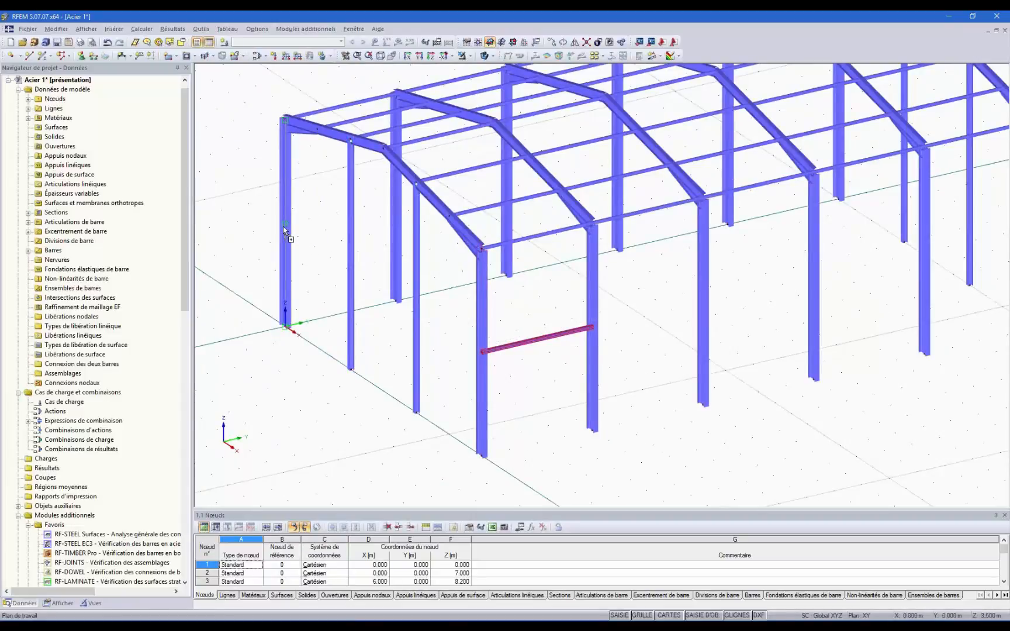
{"action": "left_click_drag", "start_coordinate": [287, 223], "coordinate": [540, 370], "text": "ctrl"}
{"action": "key", "text": "Escape"}
- Copy the QRO 100x8 member from its first-frame end node to the mid-height of the column at X 0, Z 3.5 m
{"action": "left_click", "coordinate": [506, 365]}
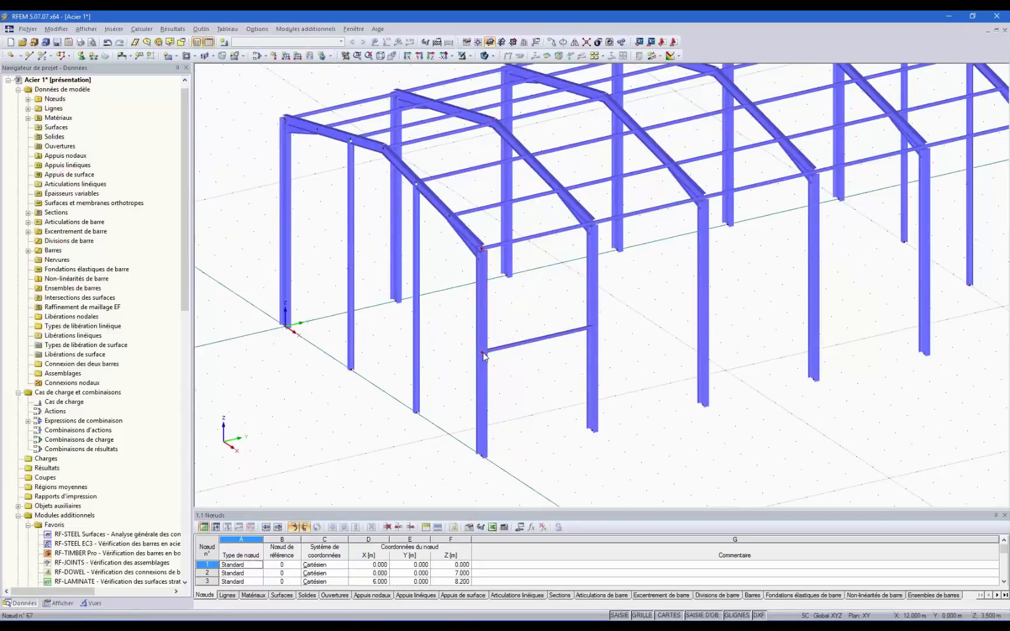
{"action": "left_click", "coordinate": [483, 352]}
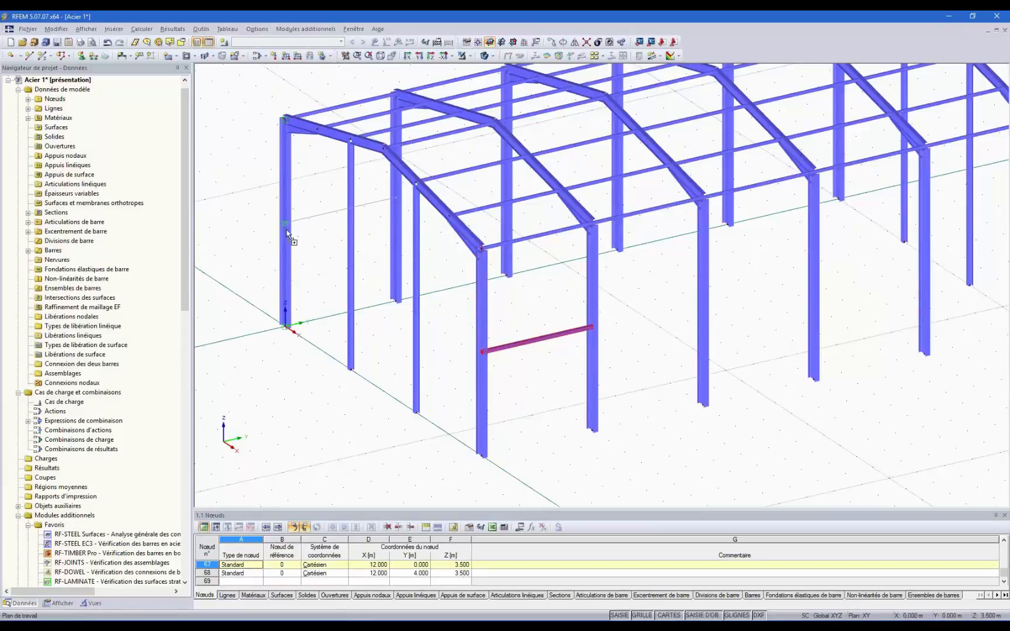
{"action": "left_click_drag", "start_coordinate": [286, 225], "coordinate": [285, 221], "text": "ctrl"}
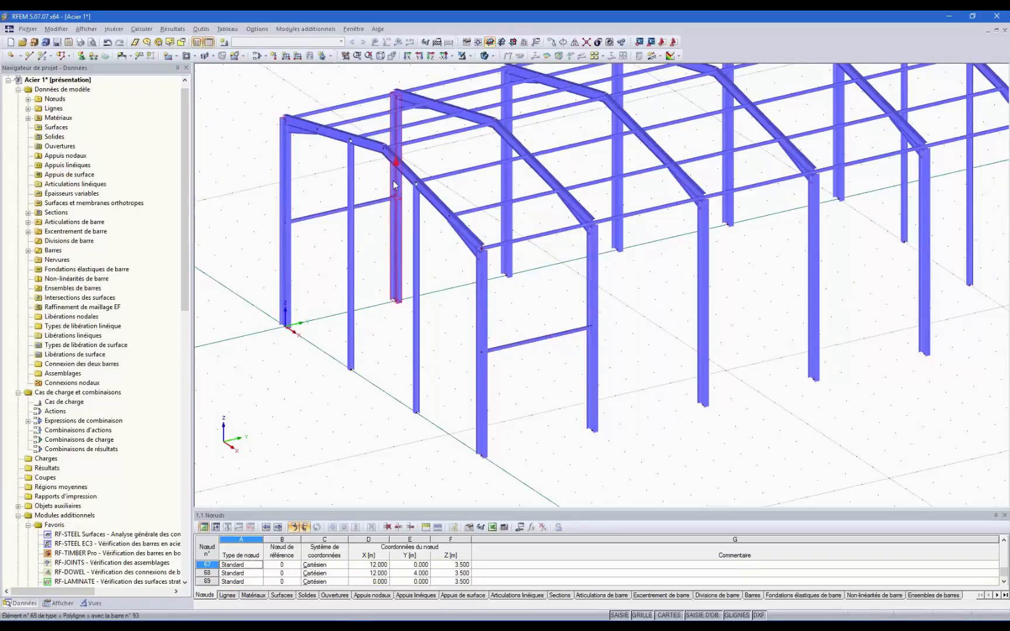
- Assign Articulé nodal supports to the base nodes of all frame columns and gable posts
{"action": "scroll", "coordinate": [374, 272], "scroll_direction": "down", "scroll_amount": 4}
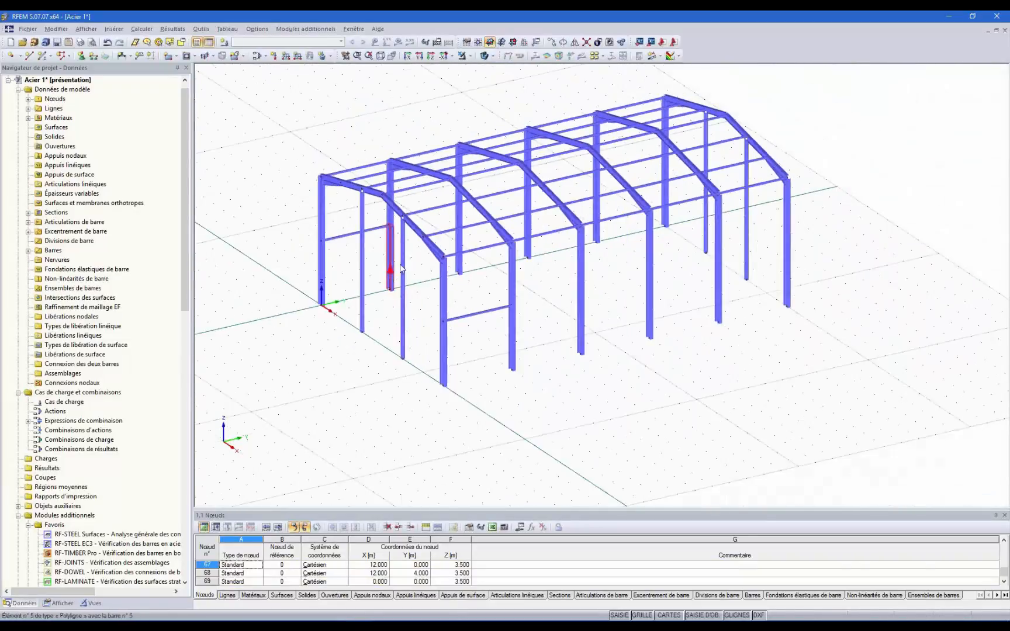
{"action": "scroll", "coordinate": [848, 330], "scroll_direction": "down", "scroll_amount": 1}
{"action": "middle_click_drag", "start_coordinate": [847, 331], "coordinate": [817, 264], "text": "ctrl"}
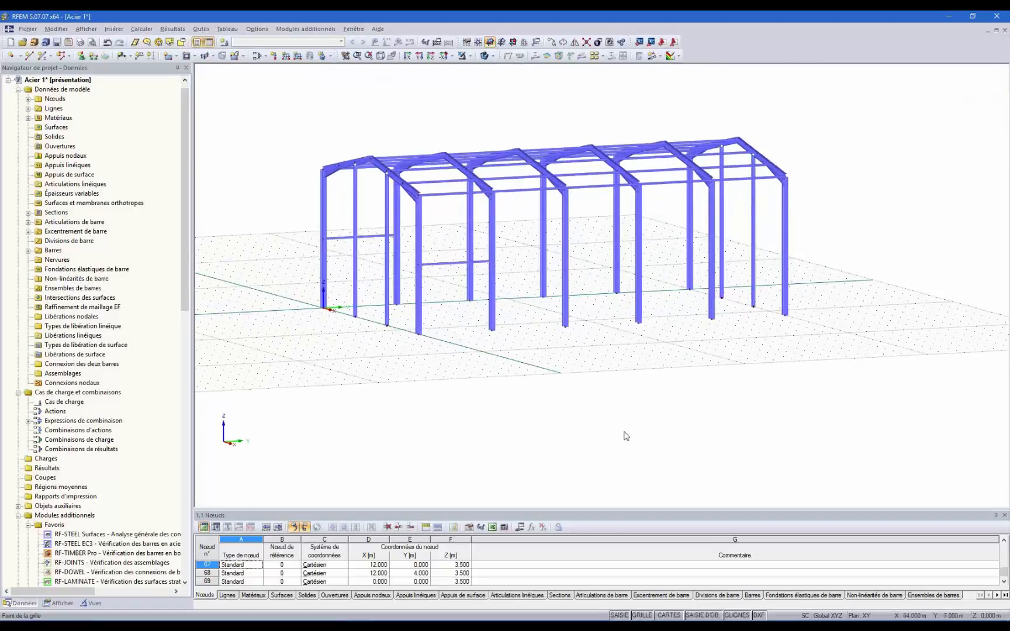
{"action": "left_click", "coordinate": [82, 56]}
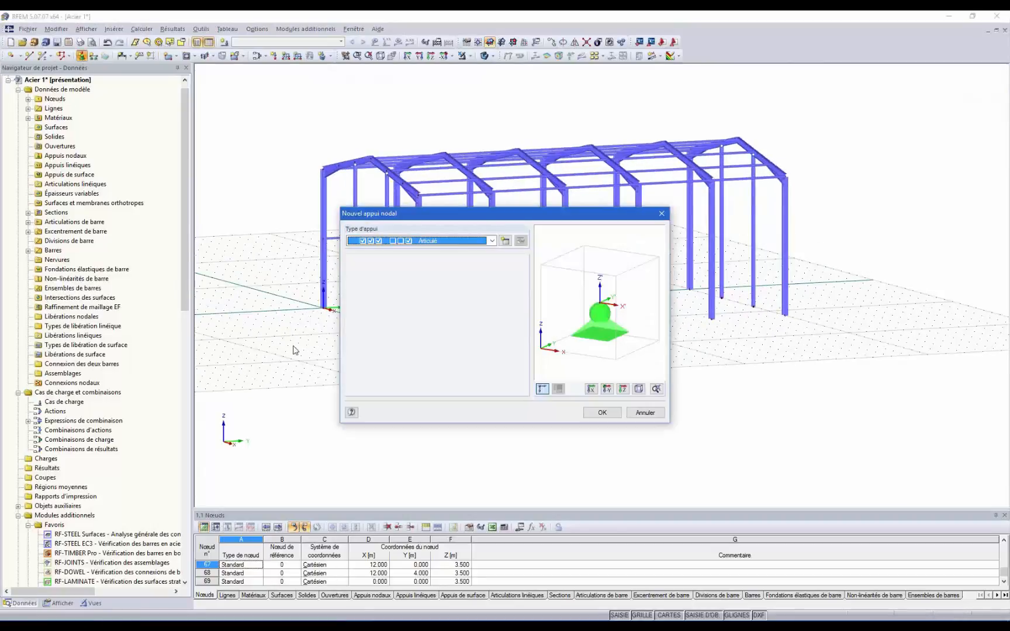
{"action": "left_click", "coordinate": [597, 413]}
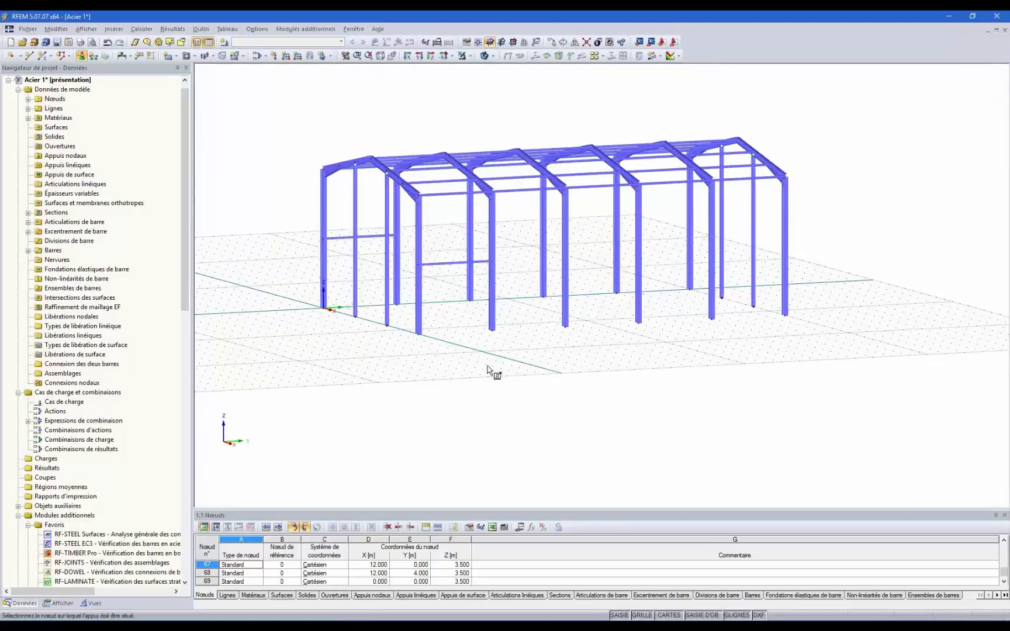
{"action": "middle_click_drag", "start_coordinate": [494, 373], "coordinate": [618, 338], "text": "ctrl"}
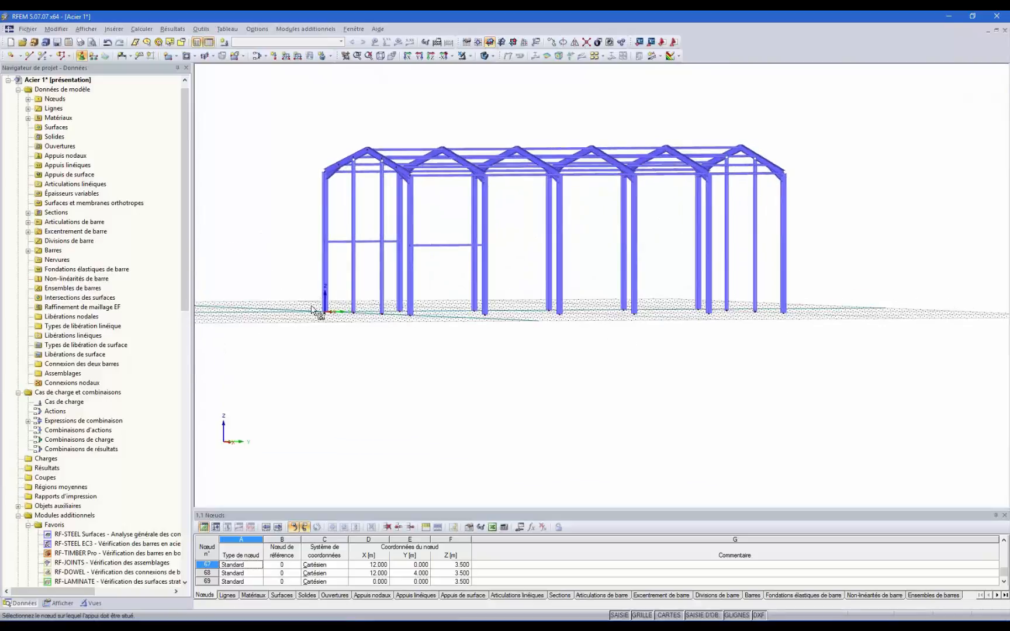
{"action": "left_click_drag", "start_coordinate": [298, 297], "coordinate": [806, 351]}
{"action": "middle_click_drag", "start_coordinate": [853, 170], "coordinate": [822, 270], "text": "ctrl"}
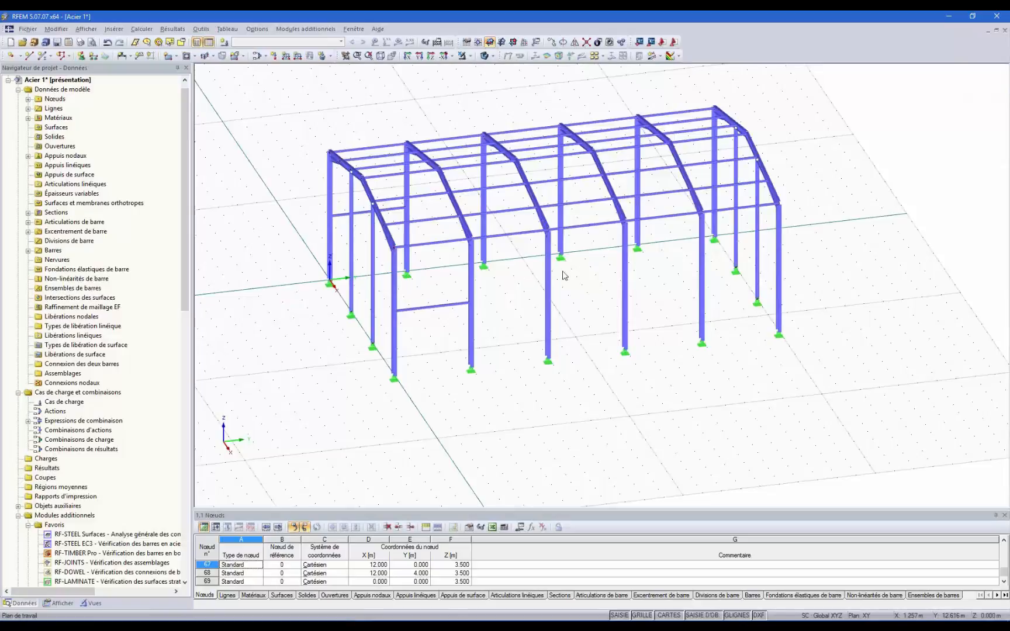
- Start generating bracing in cells with Traction members and give them the solid round section RD 22 in Acier S 235
{"action": "middle_click_drag", "start_coordinate": [528, 333], "coordinate": [476, 327], "text": "ctrl"}
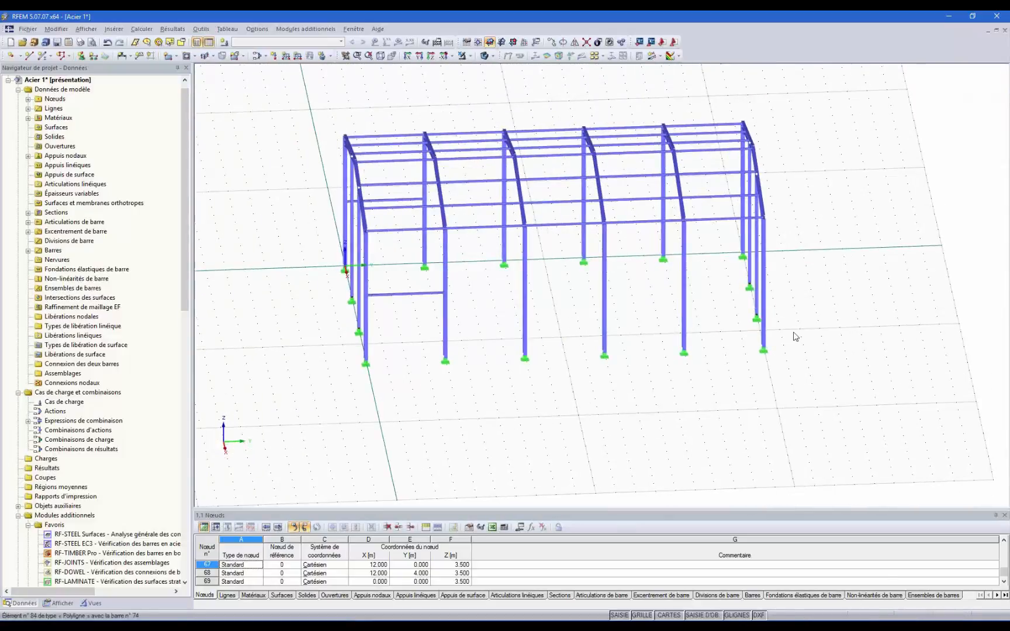
{"action": "mouse_move", "coordinate": [811, 292]}
{"action": "middle_mouse_down", "text": "ctrl"}
{"action": "mouse_move", "coordinate": [800, 299]}
{"action": "mouse_move", "coordinate": [796, 271]}
{"action": "mouse_move", "coordinate": [831, 275]}
{"action": "mouse_move", "coordinate": [827, 287]}
{"action": "middle_mouse_up", "text": "ctrl"}
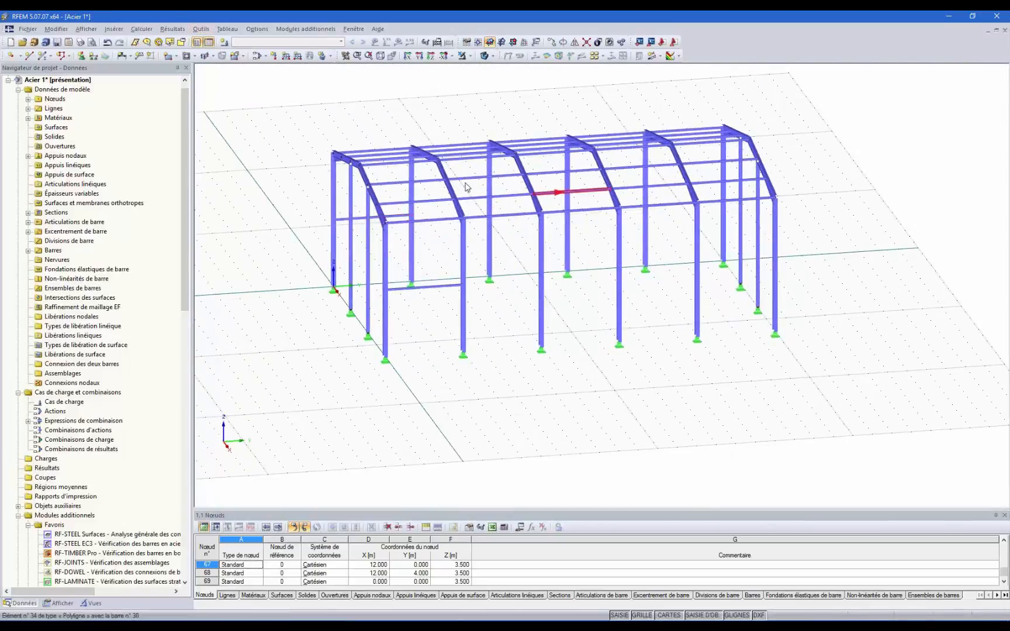
{"action": "mouse_move", "coordinate": [462, 193]}
{"action": "middle_mouse_down", "text": "ctrl"}
{"action": "mouse_move", "coordinate": [473, 209]}
{"action": "mouse_move", "coordinate": [450, 193]}
{"action": "middle_mouse_up", "text": "ctrl"}
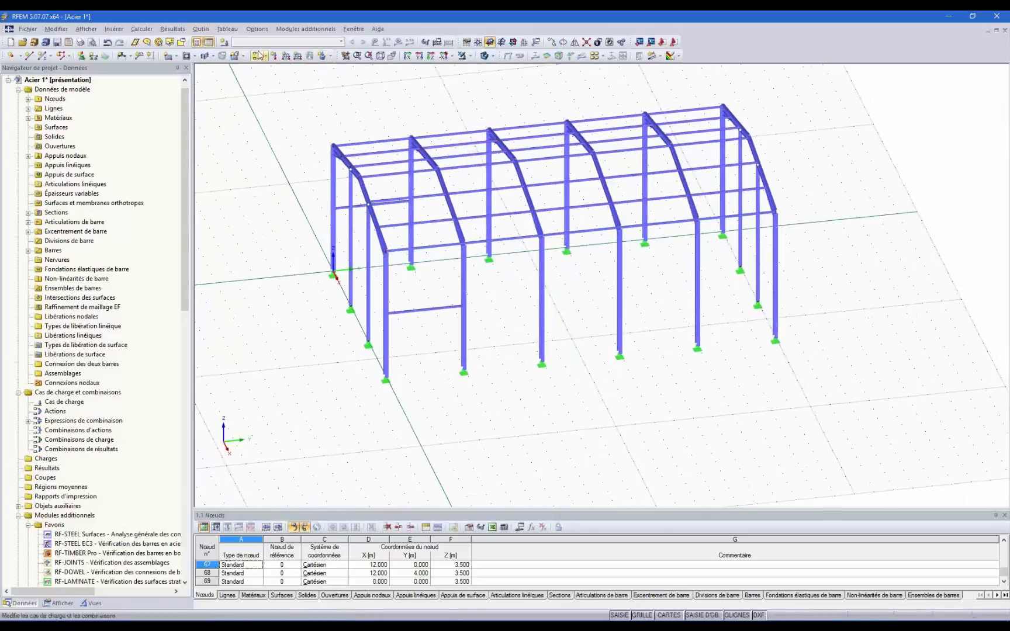
{"action": "left_click", "coordinate": [201, 29]}
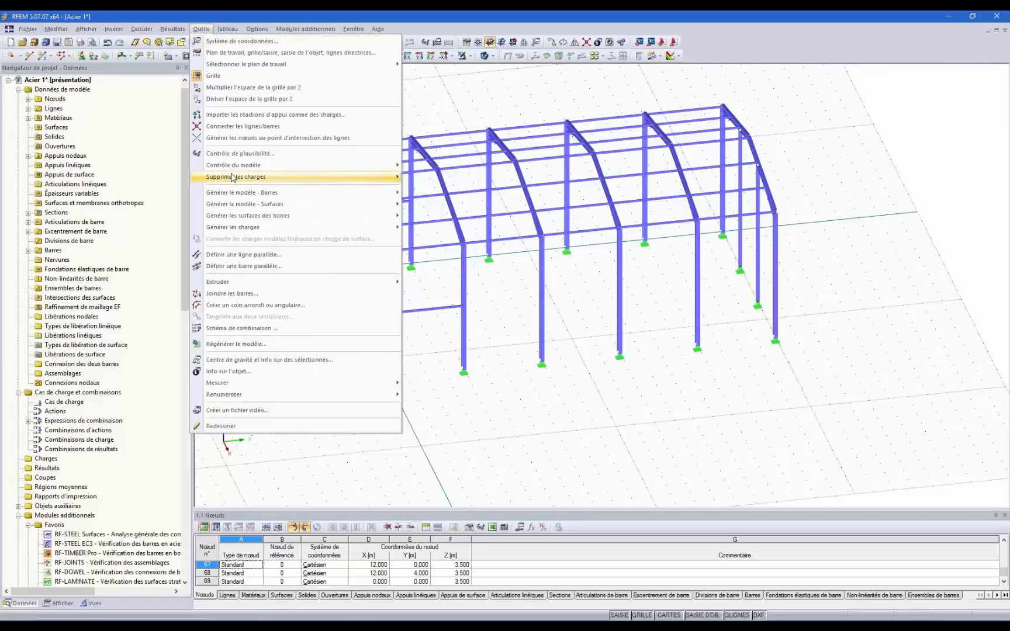
{"action": "mouse_move", "coordinate": [230, 195]}
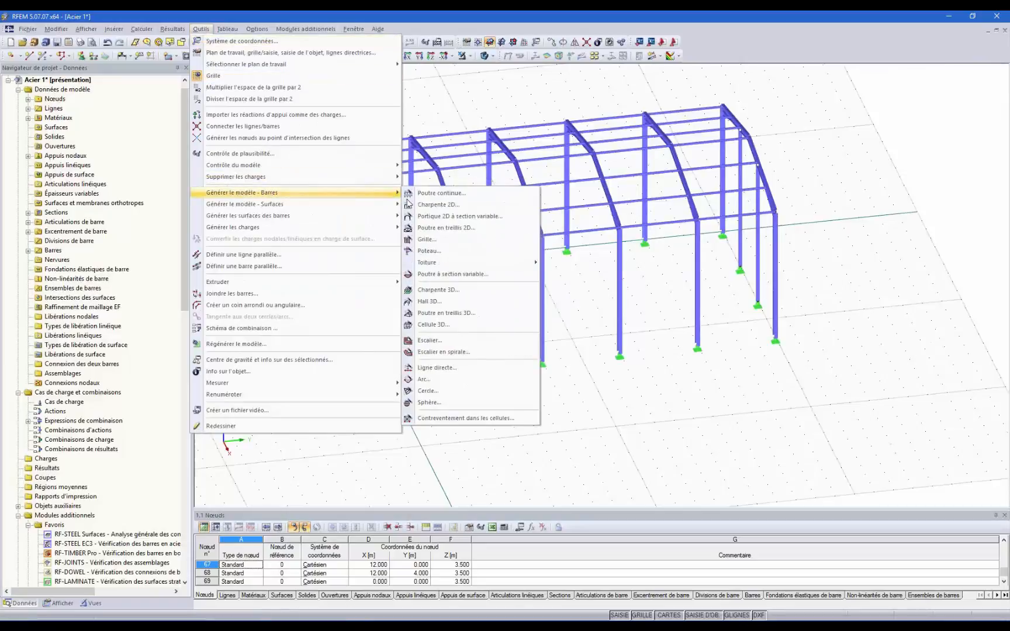
{"action": "left_click", "coordinate": [462, 418]}
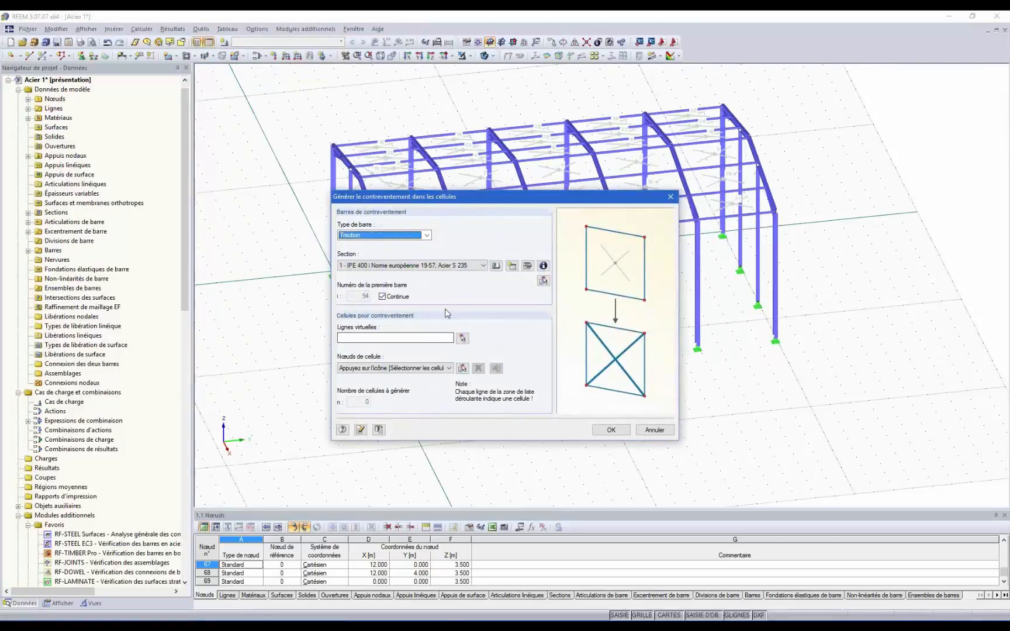
{"action": "left_click", "coordinate": [496, 266]}
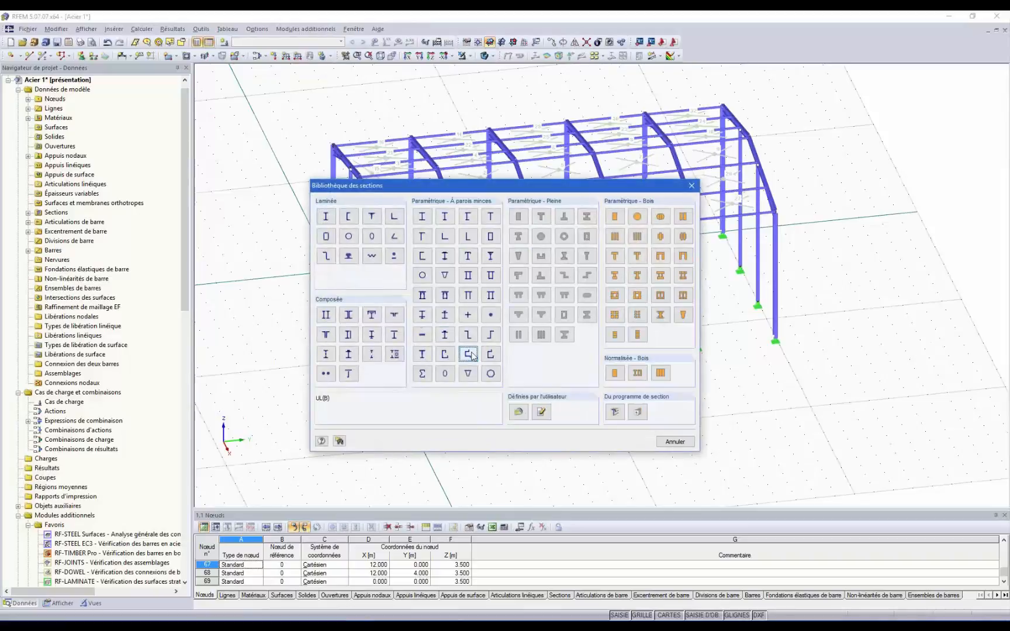
{"action": "left_click", "coordinate": [395, 257]}
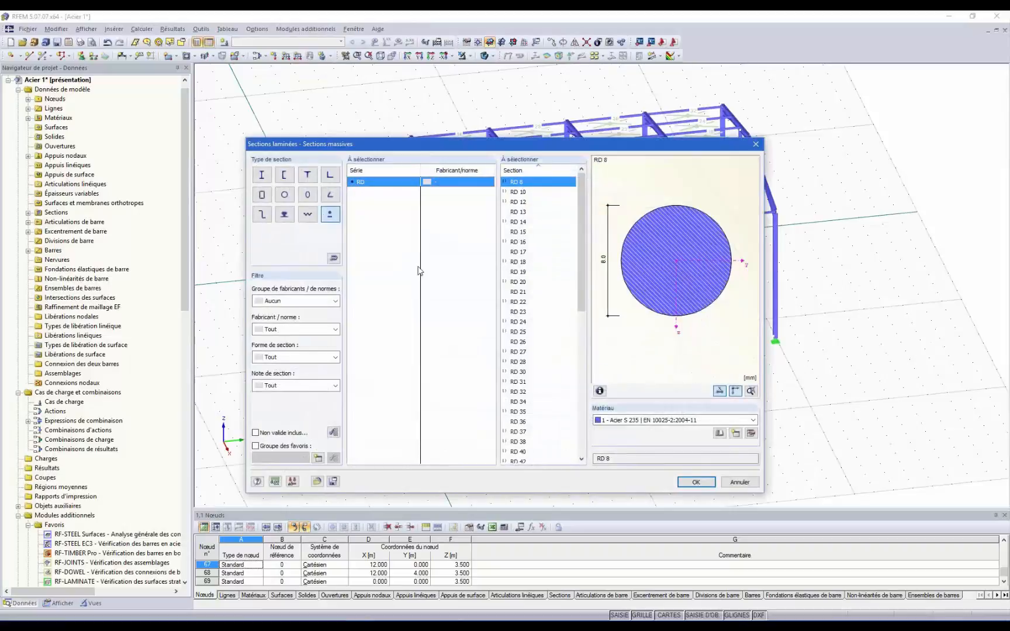
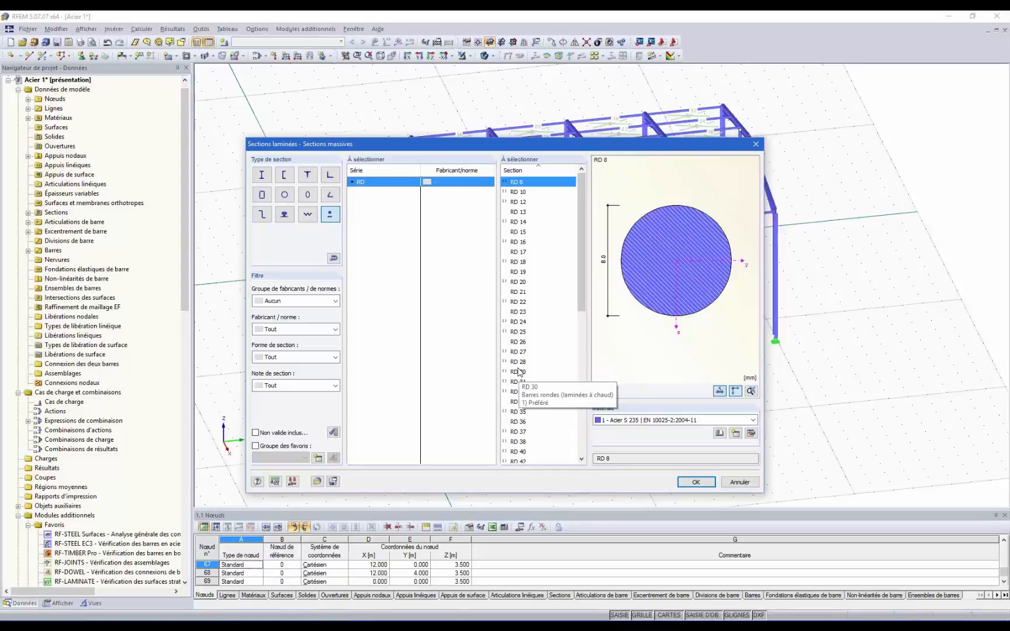
{"action": "left_click", "coordinate": [517, 302]}
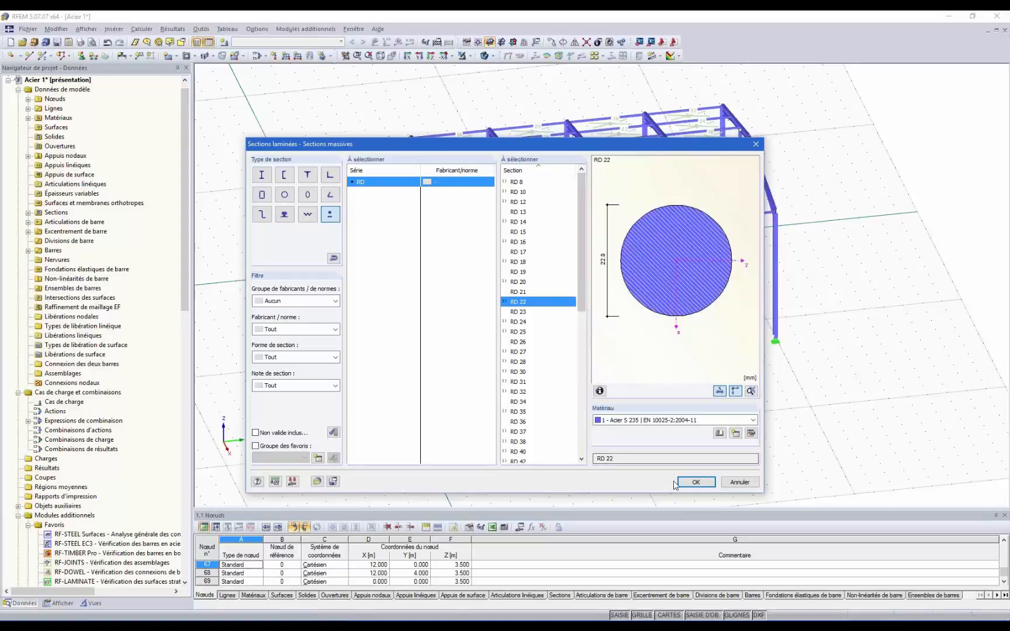
{"action": "left_click", "coordinate": [696, 483]}
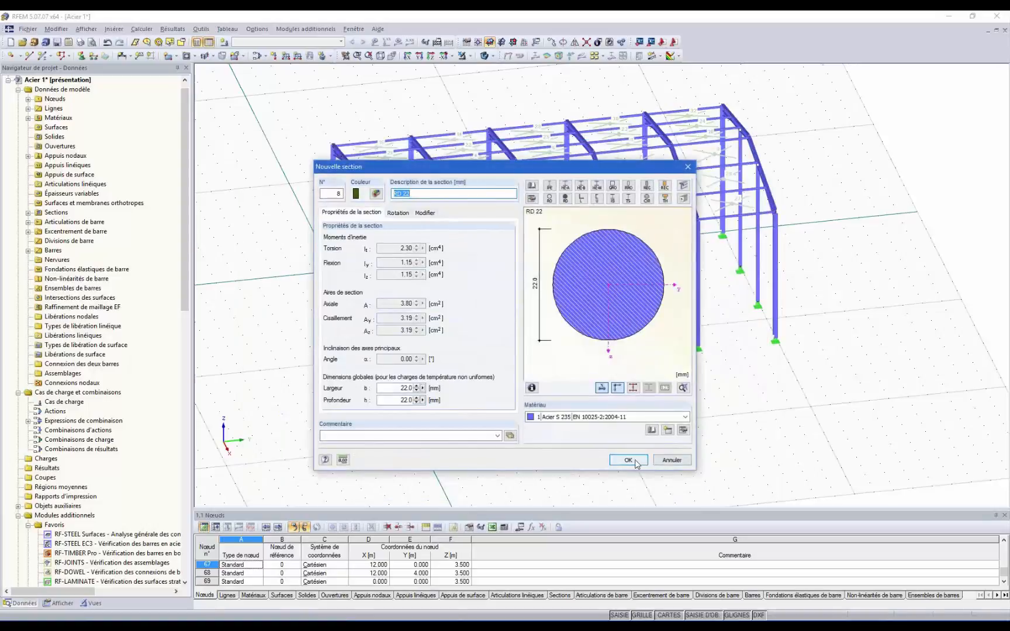
{"action": "left_click", "coordinate": [635, 461]}
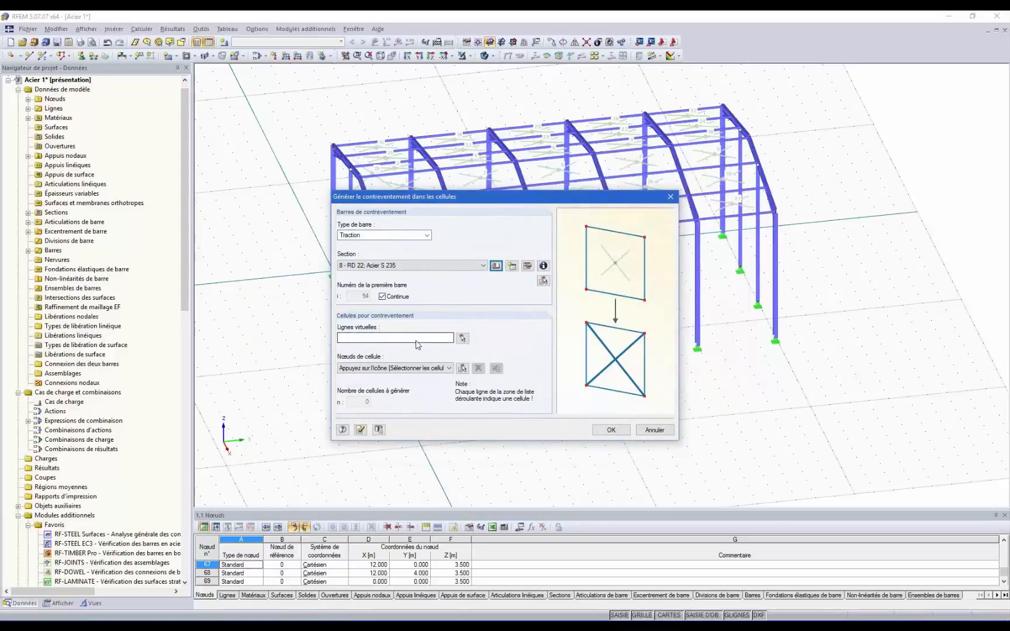
- Define virtual lines 1,11 and 9,20 joining the column bases of the first bay on both long sides
{"action": "left_click", "coordinate": [462, 338]}
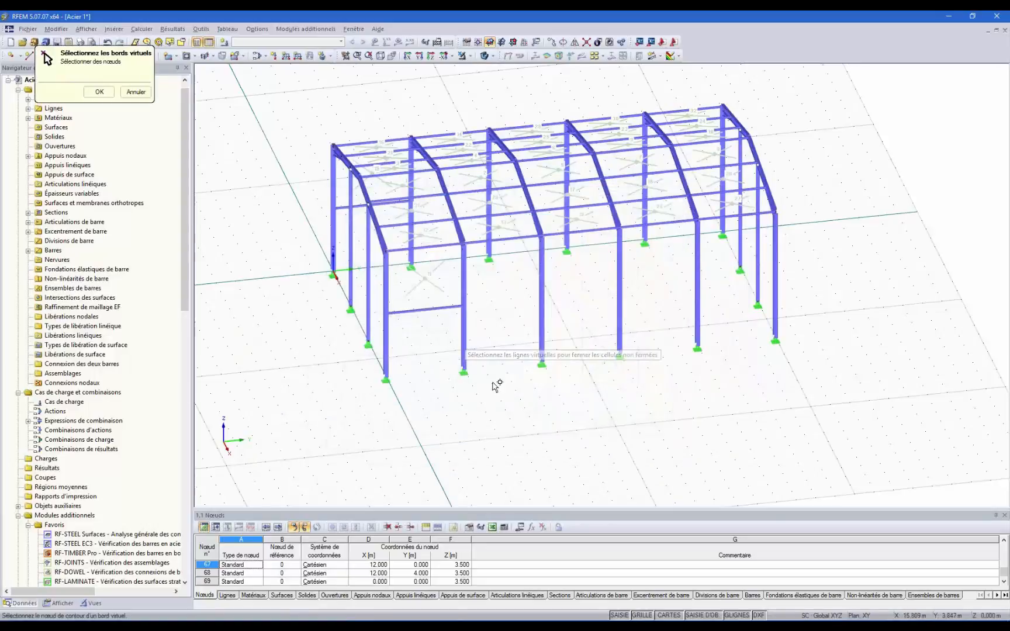
{"action": "middle_click_drag", "start_coordinate": [495, 387], "coordinate": [571, 353], "text": "ctrl"}
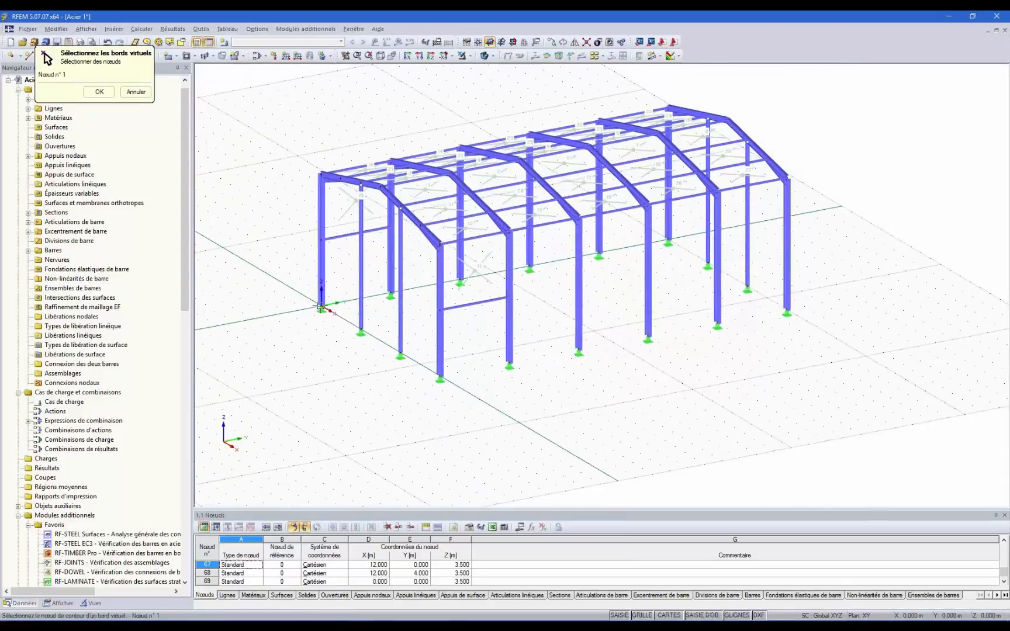
{"action": "left_click", "coordinate": [320, 305]}
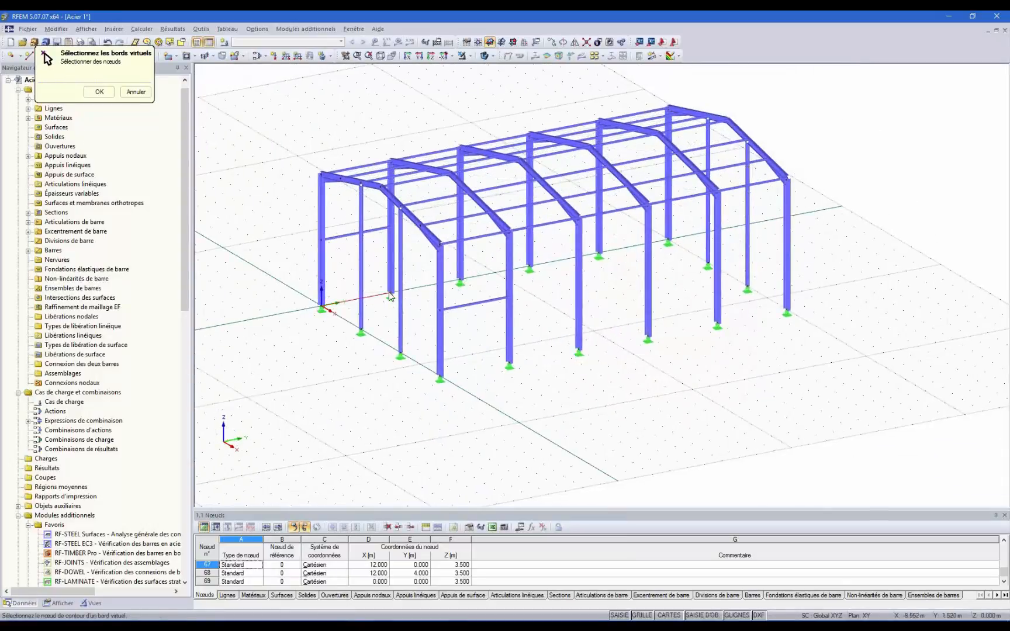
{"action": "left_click", "coordinate": [100, 91]}
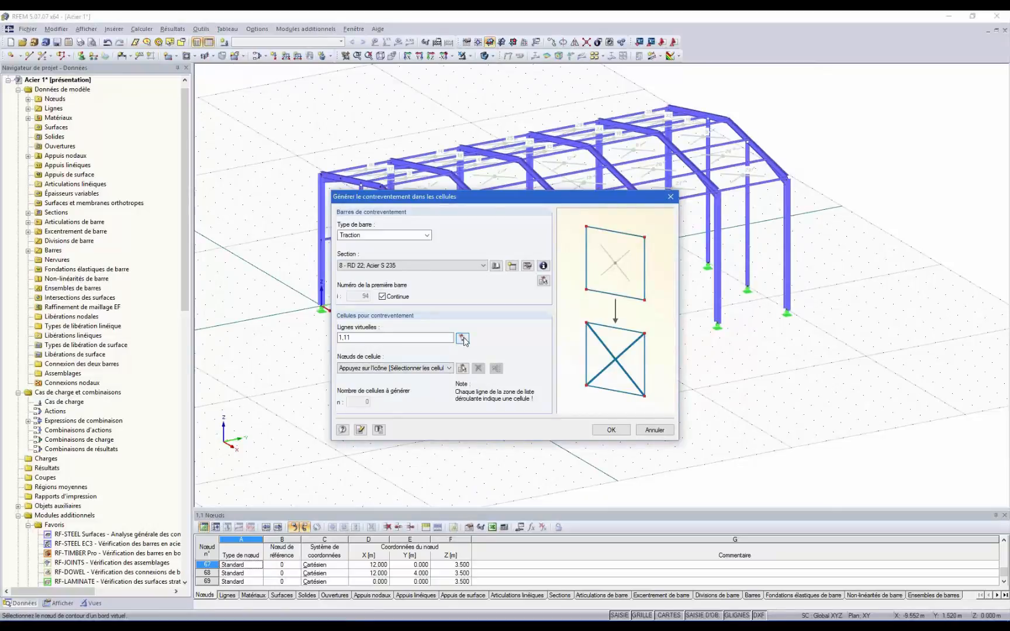
{"action": "left_click", "coordinate": [463, 338]}
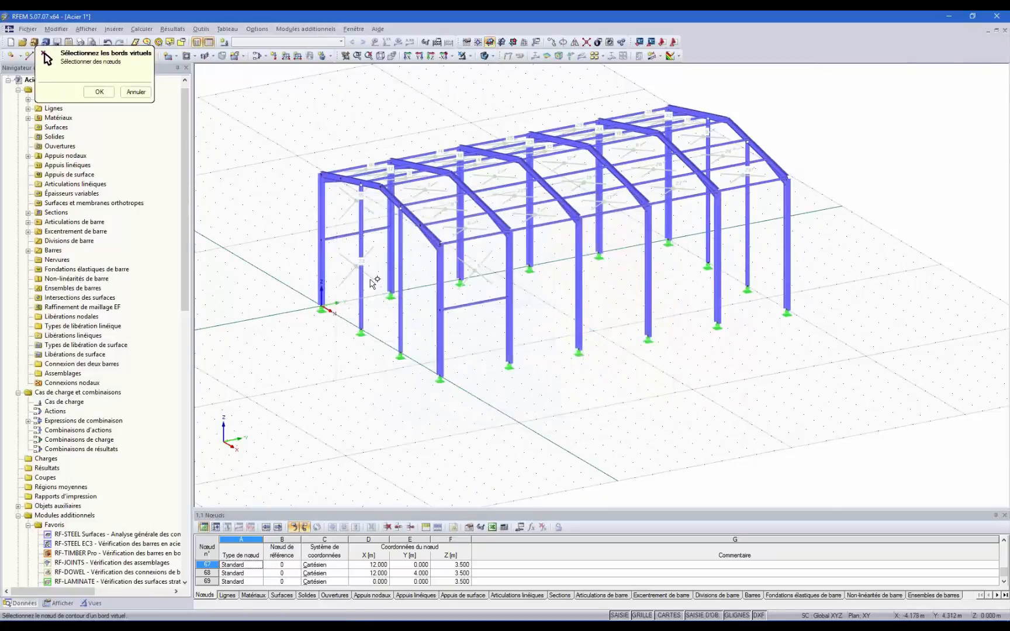
{"action": "left_click", "coordinate": [439, 376]}
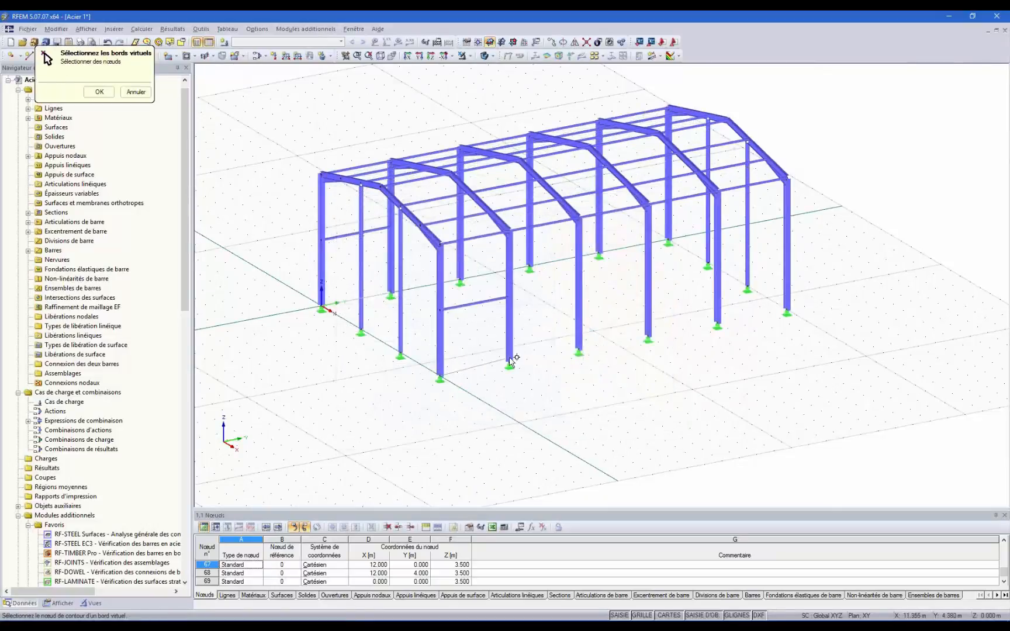
{"action": "left_click", "coordinate": [509, 366]}
{"action": "left_click", "coordinate": [104, 95]}
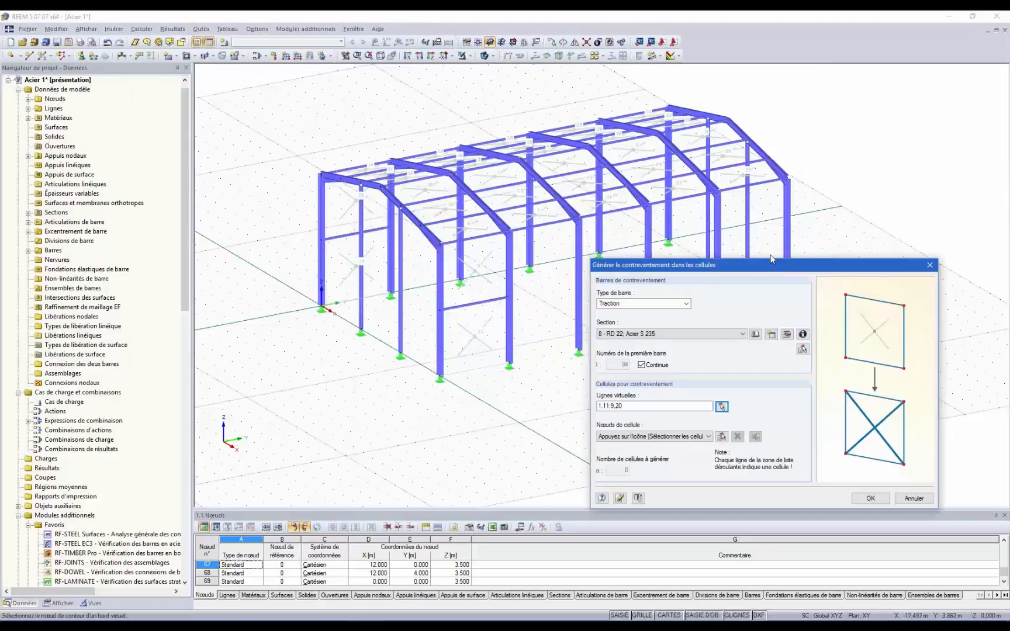
- Generate the cross bracing in all wall and roof cells of the first bay and the roof cells of the last bay
{"action": "left_click", "coordinate": [727, 375]}
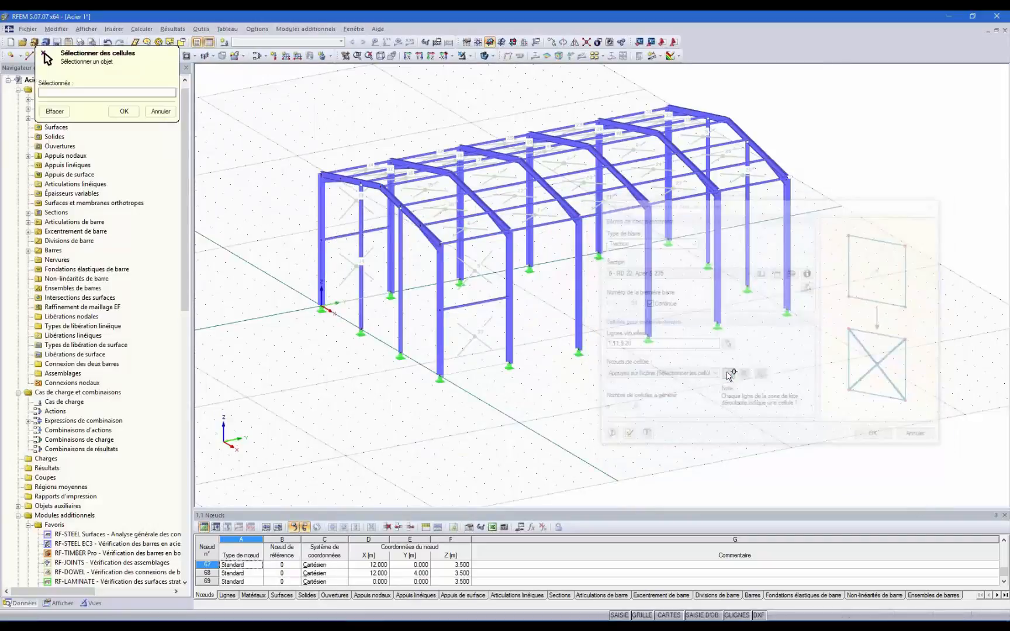
{"action": "middle_click_drag", "start_coordinate": [833, 391], "coordinate": [684, 338], "text": "ctrl"}
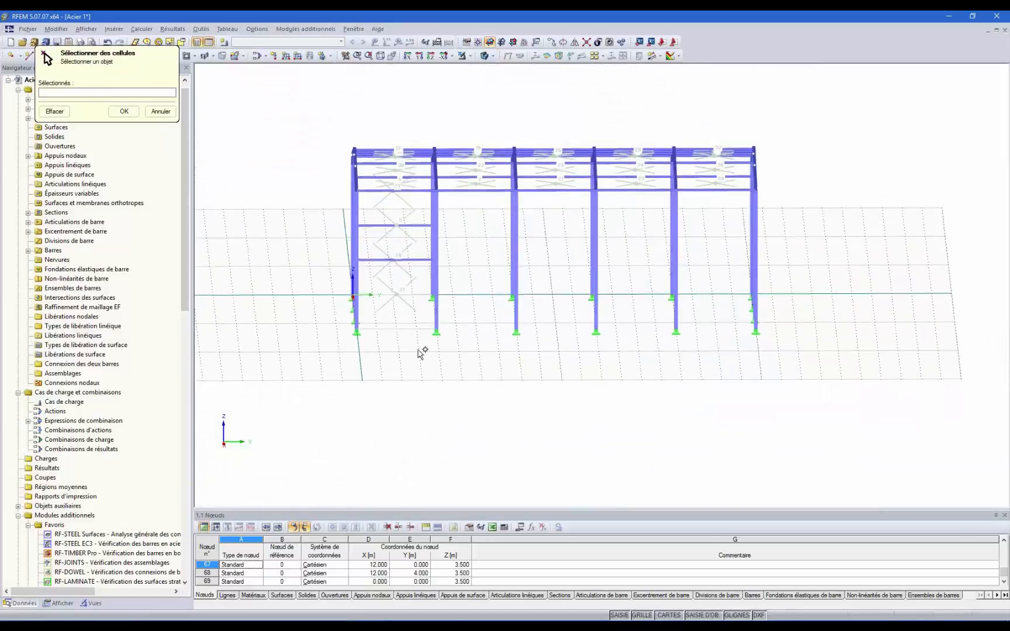
{"action": "left_click_drag", "start_coordinate": [408, 363], "coordinate": [382, 129]}
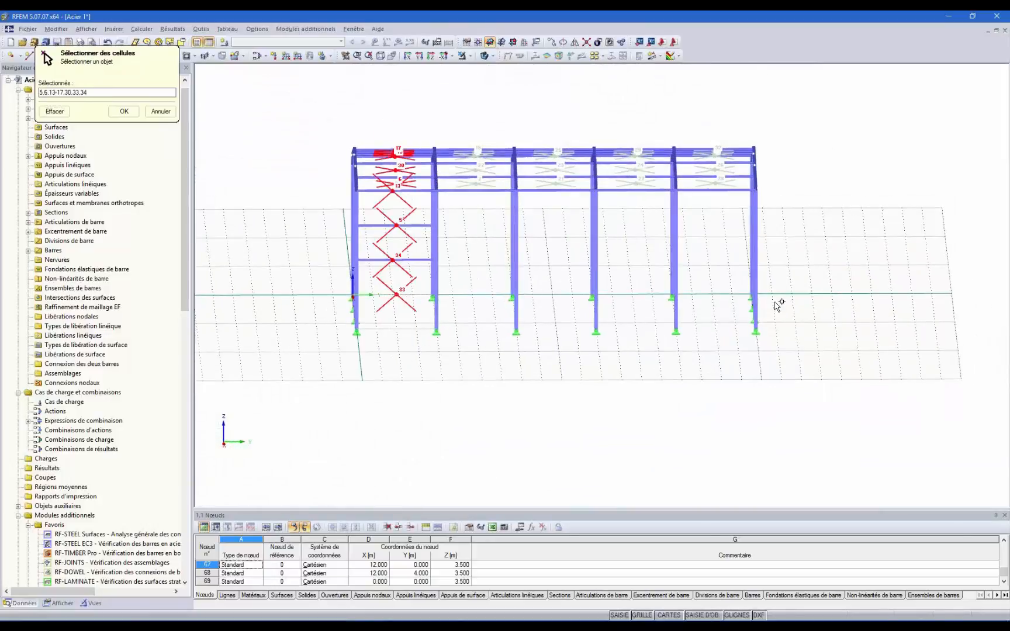
{"action": "left_click_drag", "start_coordinate": [731, 242], "coordinate": [695, 131]}
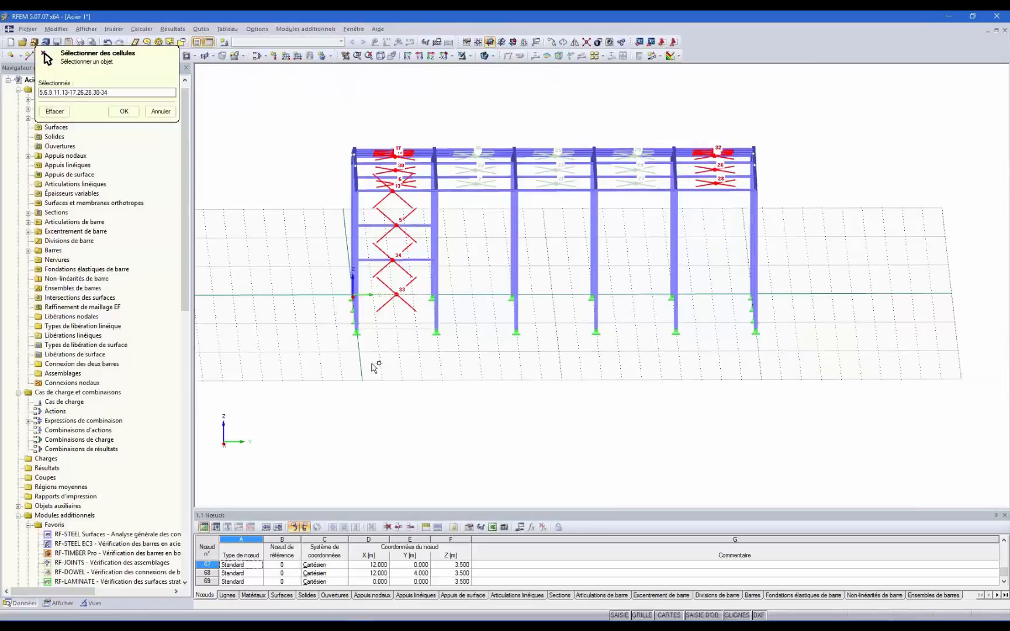
{"action": "middle_click_drag", "start_coordinate": [451, 397], "coordinate": [600, 465], "text": "ctrl"}
{"action": "left_click", "coordinate": [123, 111]}
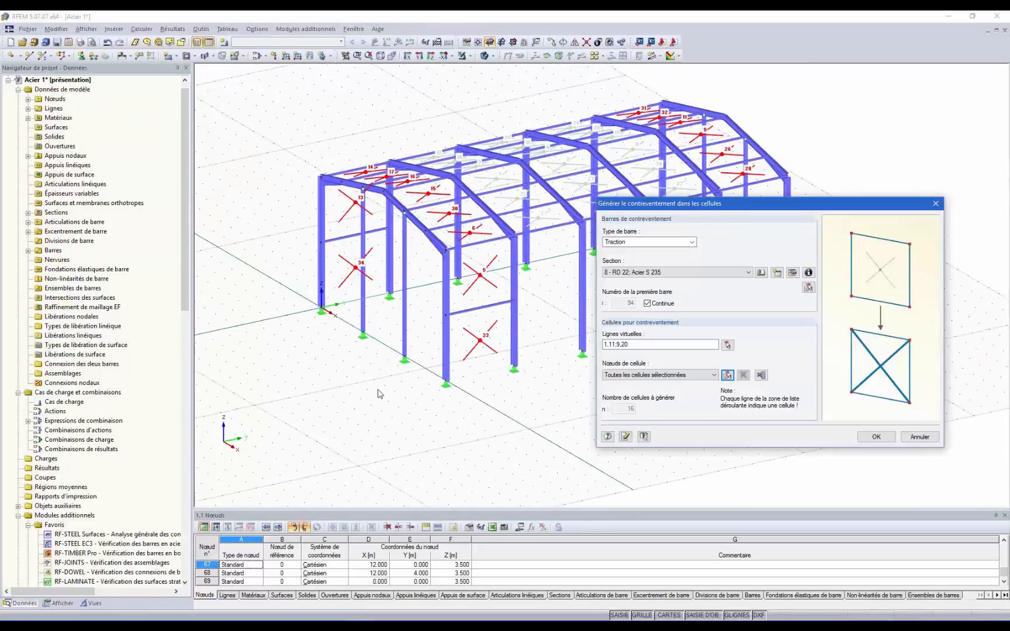
{"action": "left_click", "coordinate": [882, 436]}
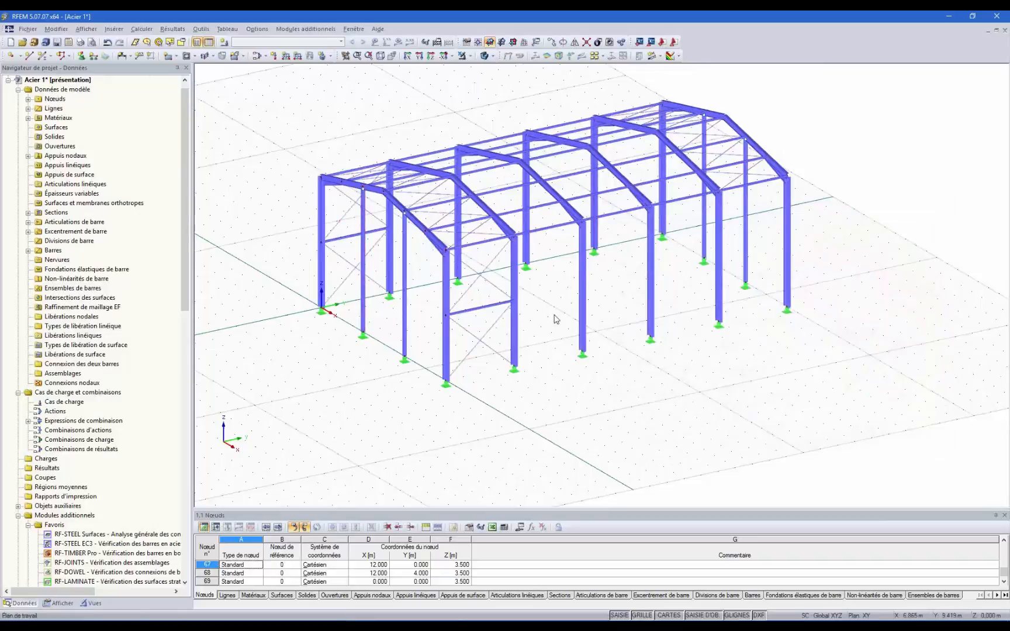
- Examine the member types available for the bracing in cells, leaving the generated bracing as it is
{"action": "middle_click_drag", "start_coordinate": [554, 318], "coordinate": [599, 471], "text": "ctrl"}
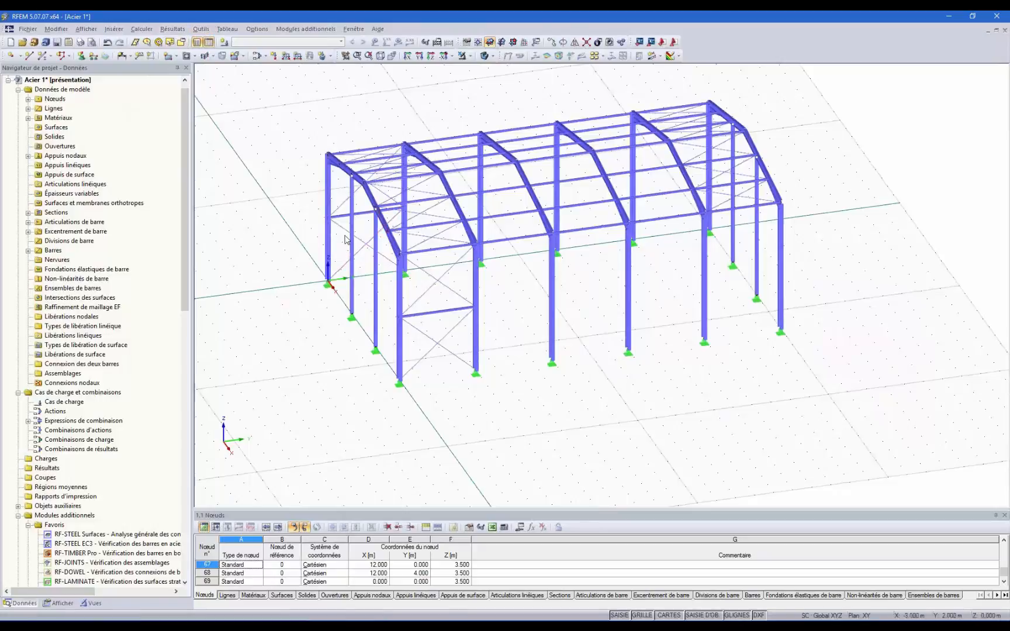
{"action": "left_click", "coordinate": [201, 29]}
{"action": "mouse_move", "coordinate": [255, 196]}
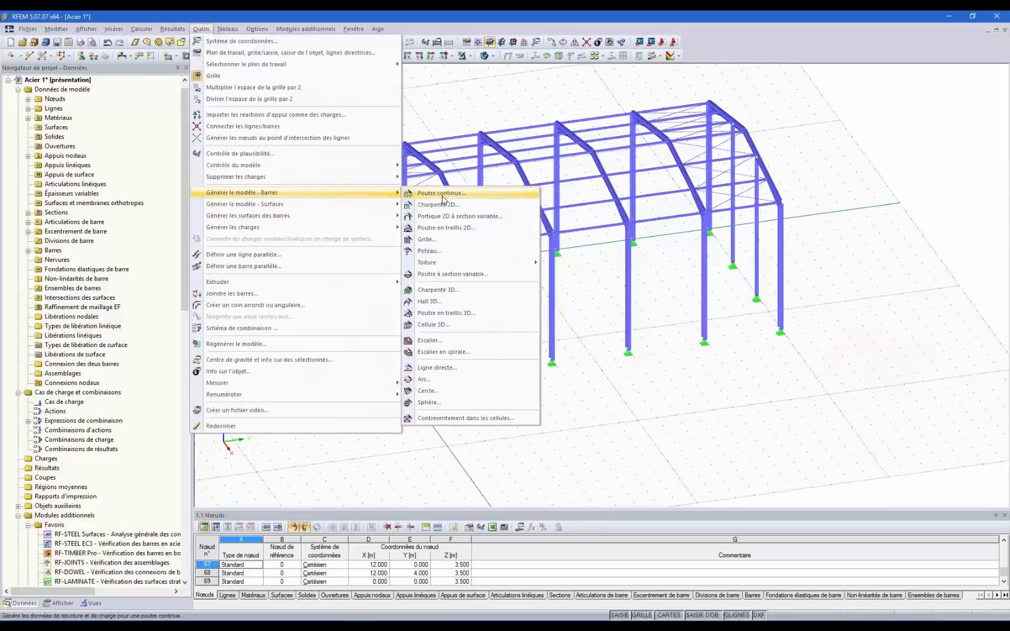
{"action": "left_click", "coordinate": [469, 421]}
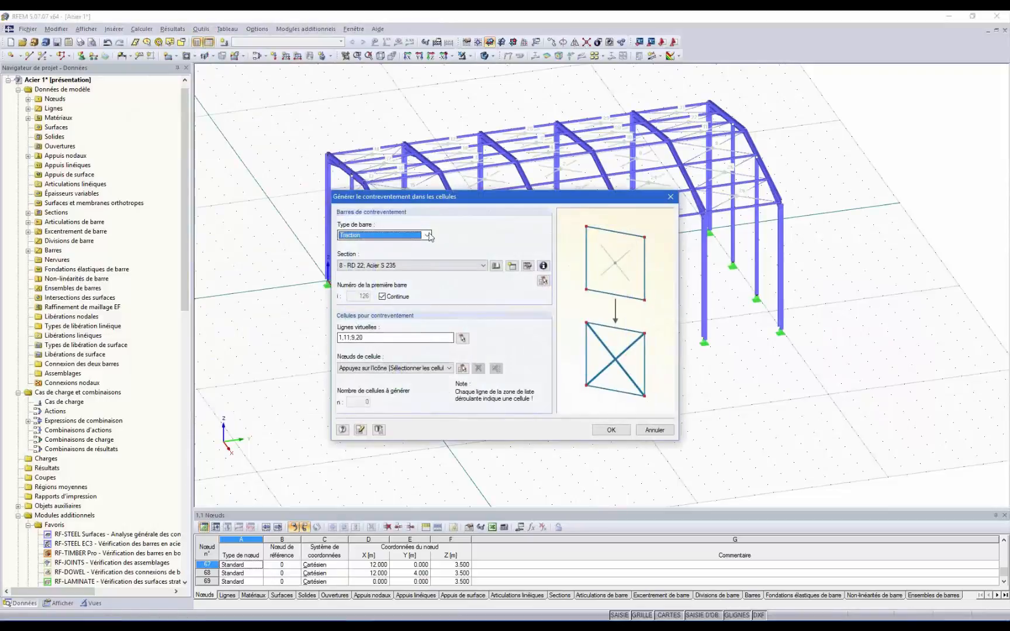
{"action": "left_click", "coordinate": [427, 235]}
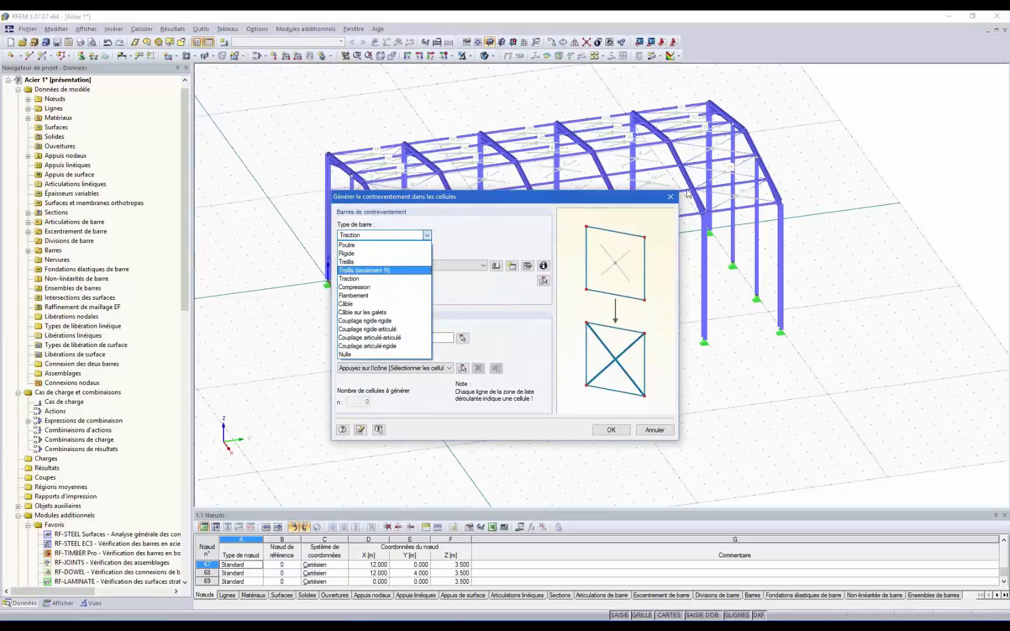
{"action": "left_click", "coordinate": [619, 433]}
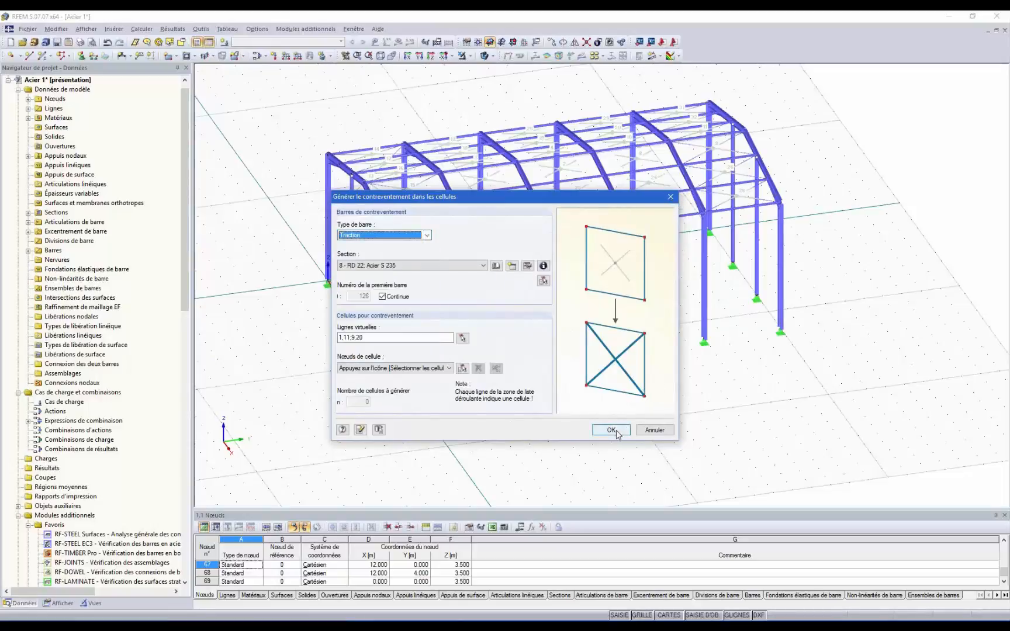
{"action": "left_click", "coordinate": [670, 197]}
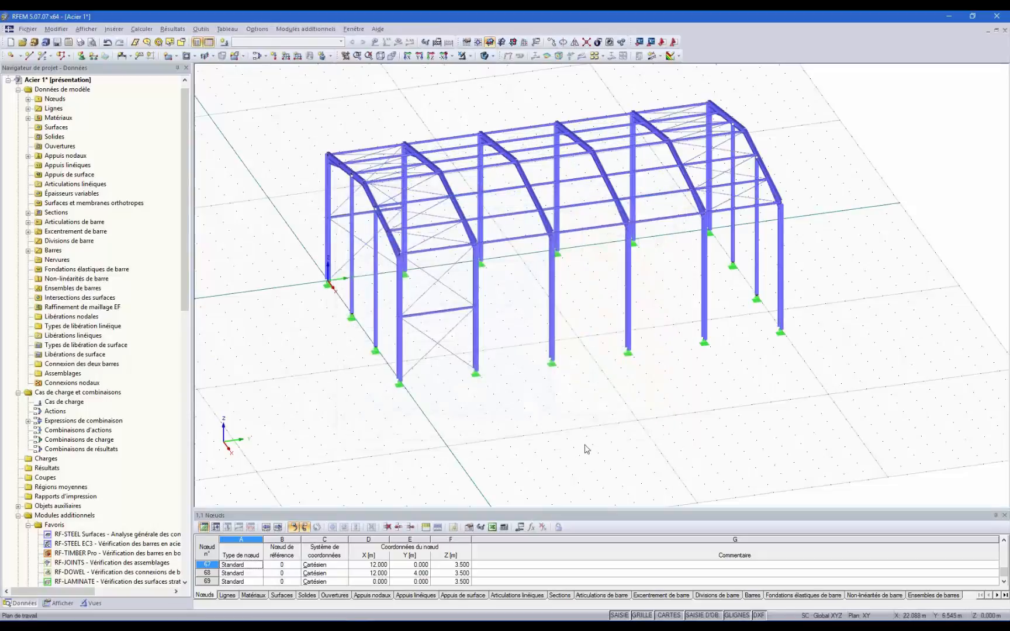
- Create the permanent load case CC1 with the description Poids propre
{"action": "middle_click_drag", "start_coordinate": [591, 406], "coordinate": [803, 380], "text": "ctrl"}
{"action": "scroll", "coordinate": [606, 317], "scroll_direction": "down", "scroll_amount": 2}
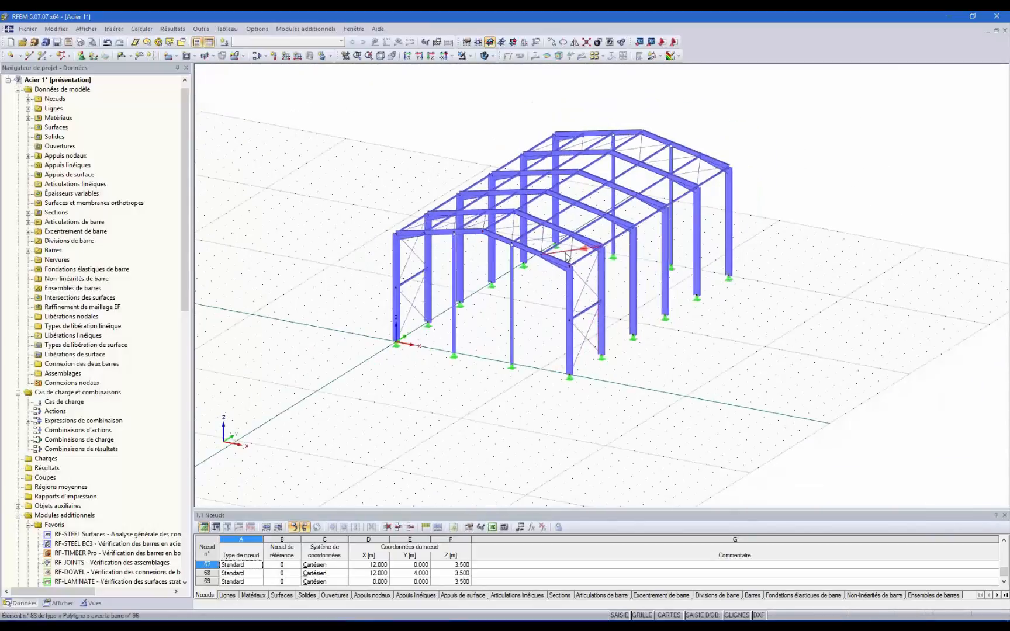
{"action": "scroll", "coordinate": [573, 250], "scroll_direction": "down", "scroll_amount": 1}
{"action": "mouse_move", "coordinate": [666, 156]}
{"action": "middle_mouse_down", "text": "ctrl"}
{"action": "mouse_move", "coordinate": [695, 175]}
{"action": "mouse_move", "coordinate": [681, 166]}
{"action": "middle_mouse_up", "text": "ctrl"}
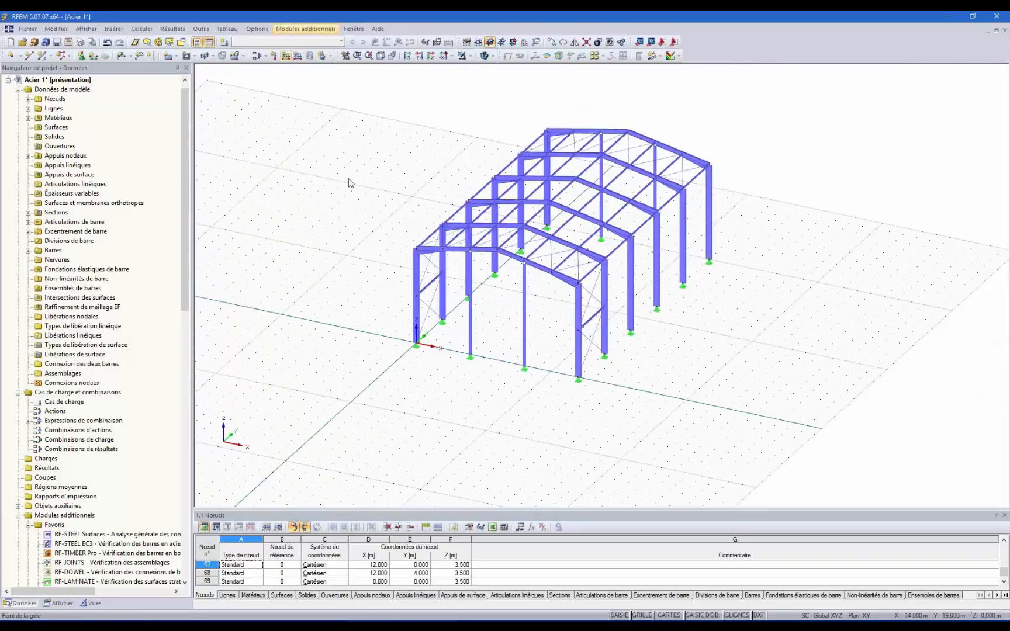
{"action": "left_click", "coordinate": [225, 44]}
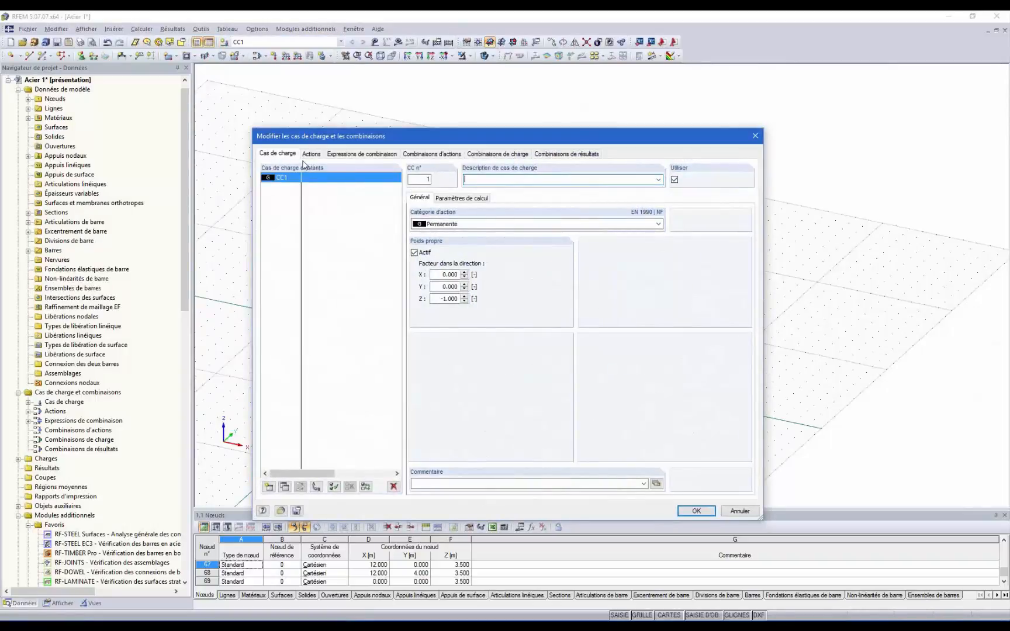
{"action": "left_click", "coordinate": [645, 179]}
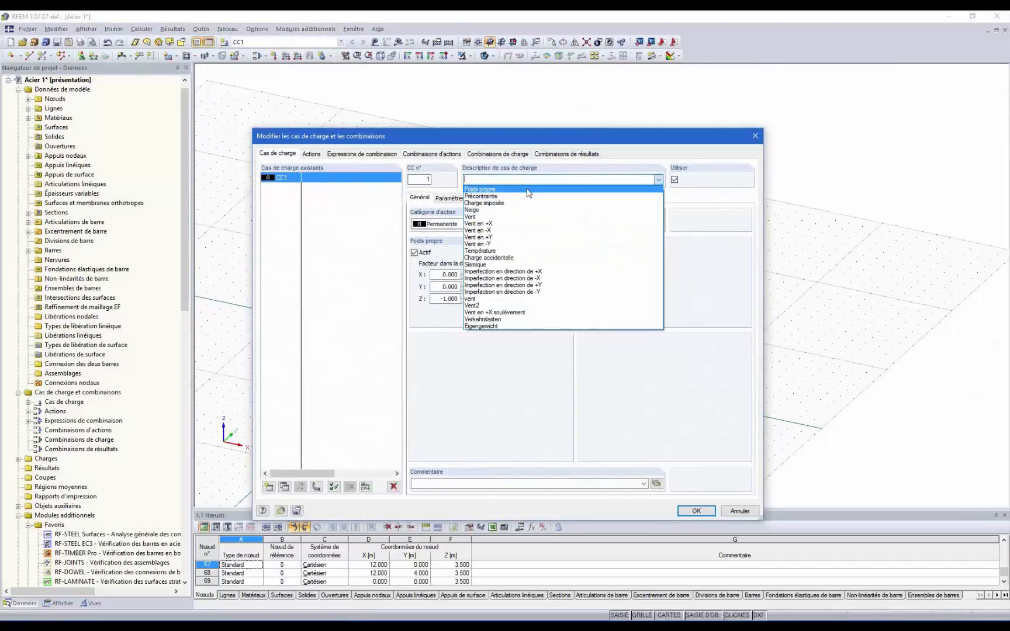
{"action": "left_click", "coordinate": [524, 201]}
{"action": "left_click", "coordinate": [696, 512]}
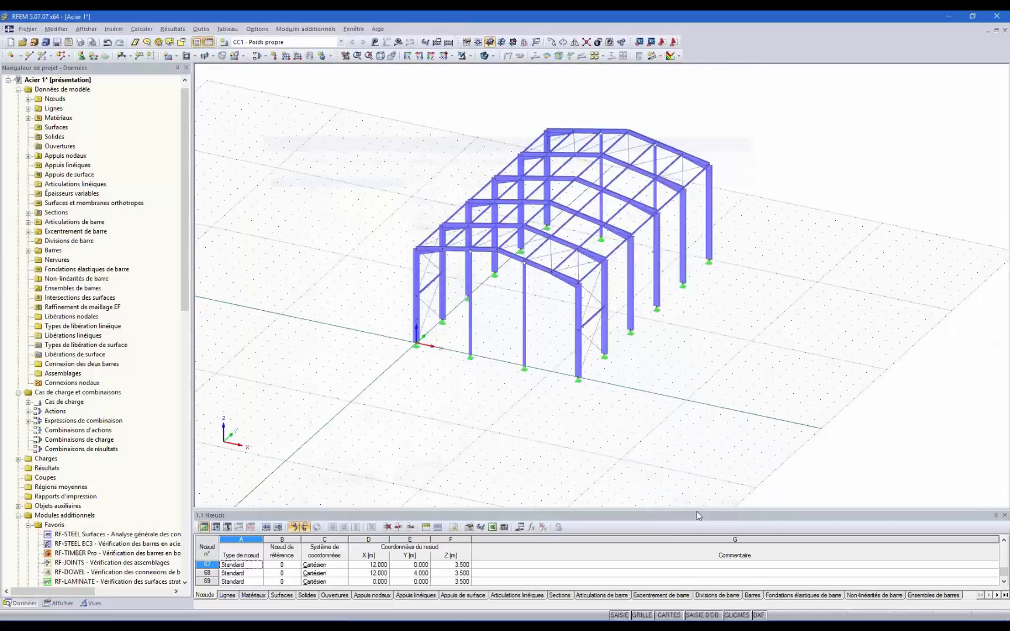
- Start generating member loads from area loads by plane, with a uniform load of 0.3 kN/m² perpendicular to the plane
{"action": "scroll", "coordinate": [599, 308], "scroll_direction": "down", "scroll_amount": 2}
{"action": "middle_click_drag", "start_coordinate": [599, 307], "coordinate": [578, 366], "text": "ctrl"}
{"action": "scroll", "coordinate": [619, 138], "scroll_direction": "up", "scroll_amount": 2}
{"action": "scroll", "coordinate": [620, 137], "scroll_direction": "up", "scroll_amount": 2}
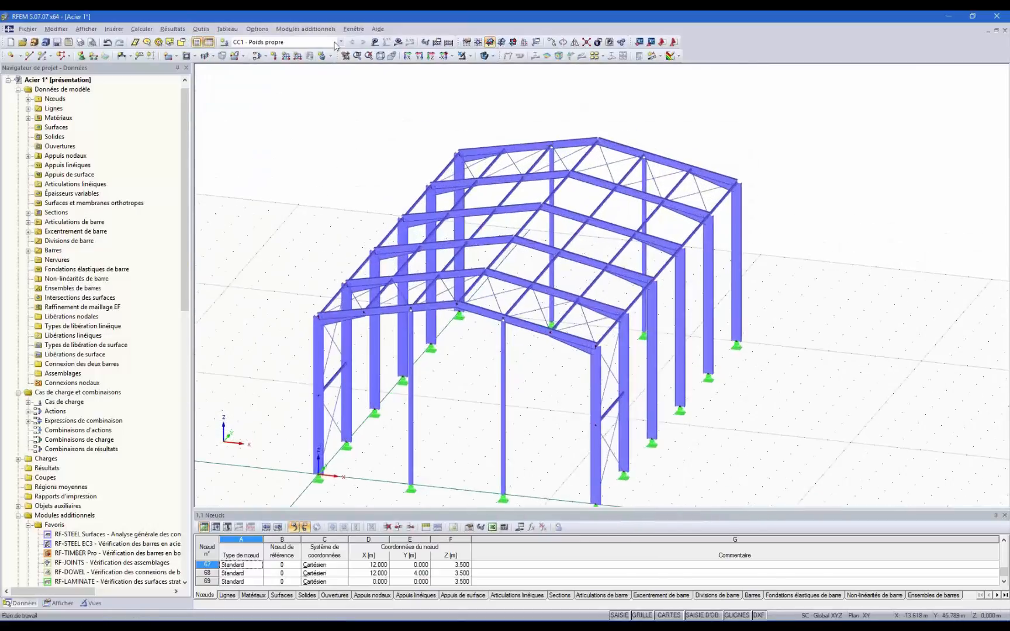
{"action": "scroll", "coordinate": [334, 110], "scroll_direction": "down", "scroll_amount": 1}
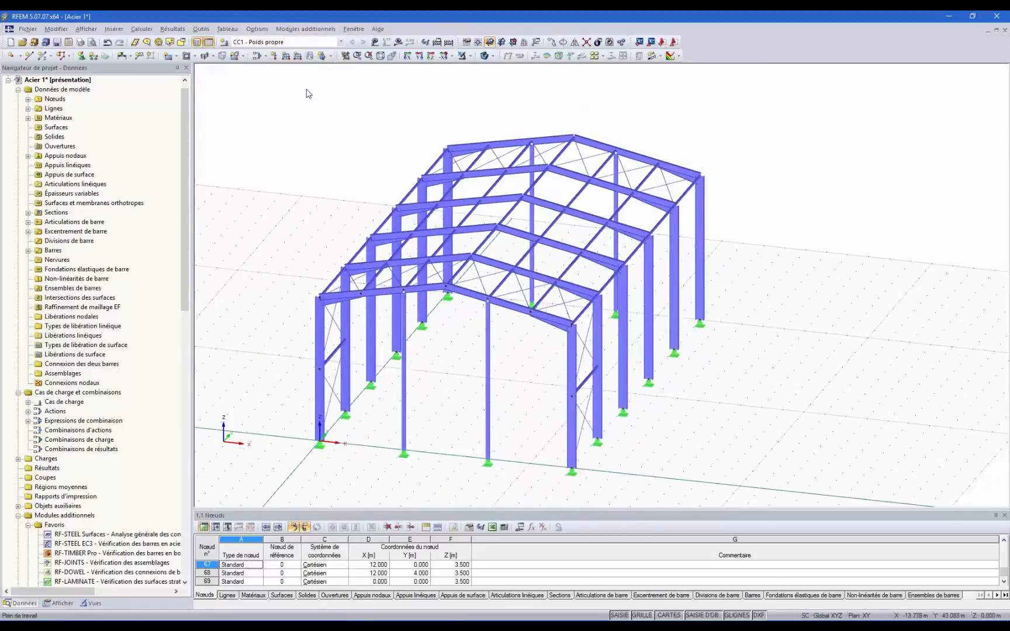
{"action": "left_click", "coordinate": [200, 29]}
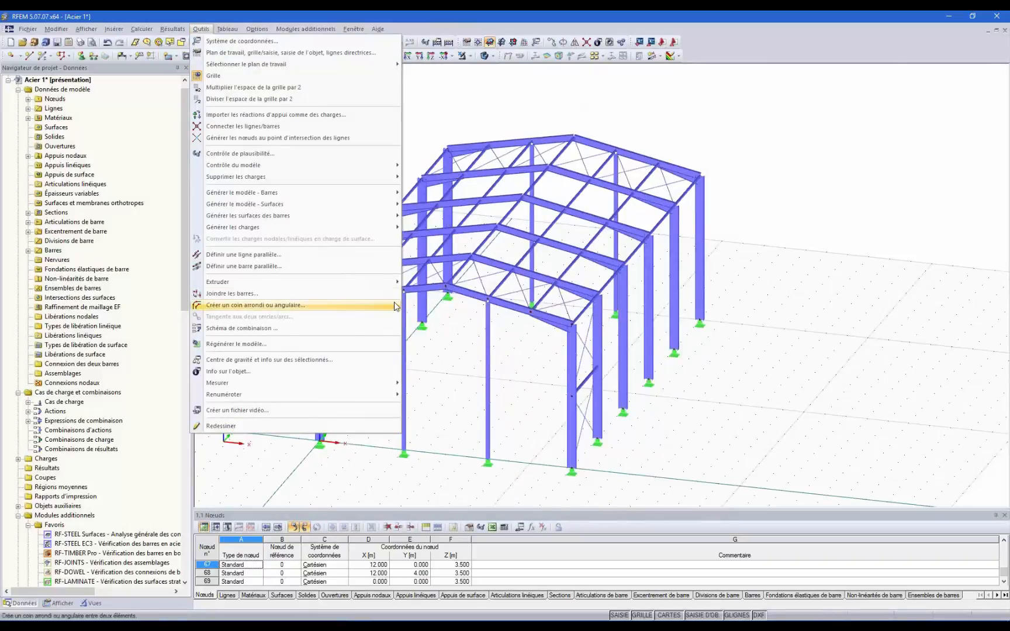
{"action": "mouse_move", "coordinate": [266, 194]}
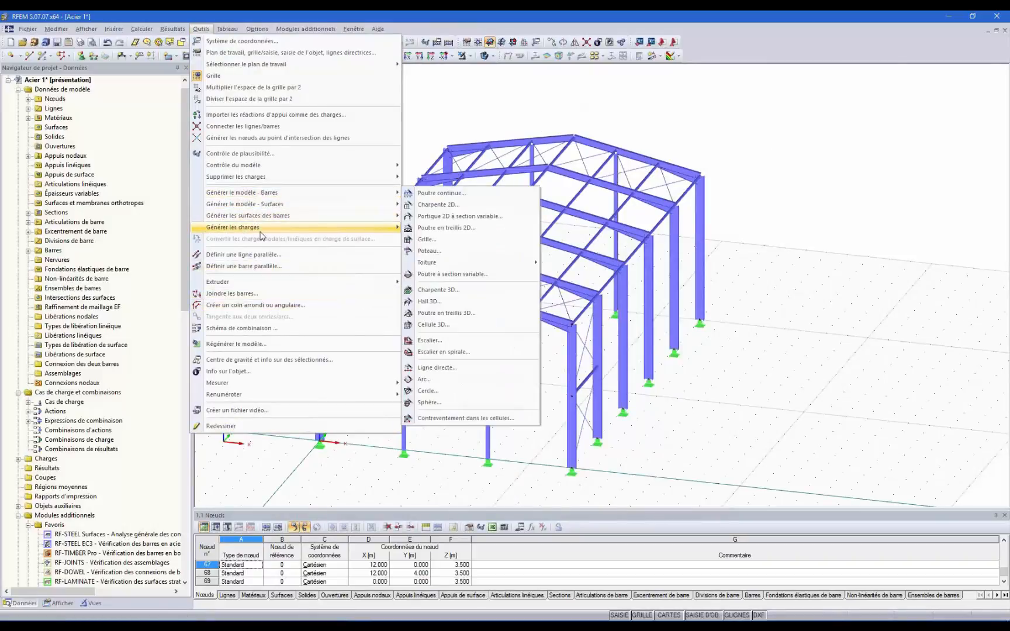
{"action": "mouse_move", "coordinate": [258, 229]}
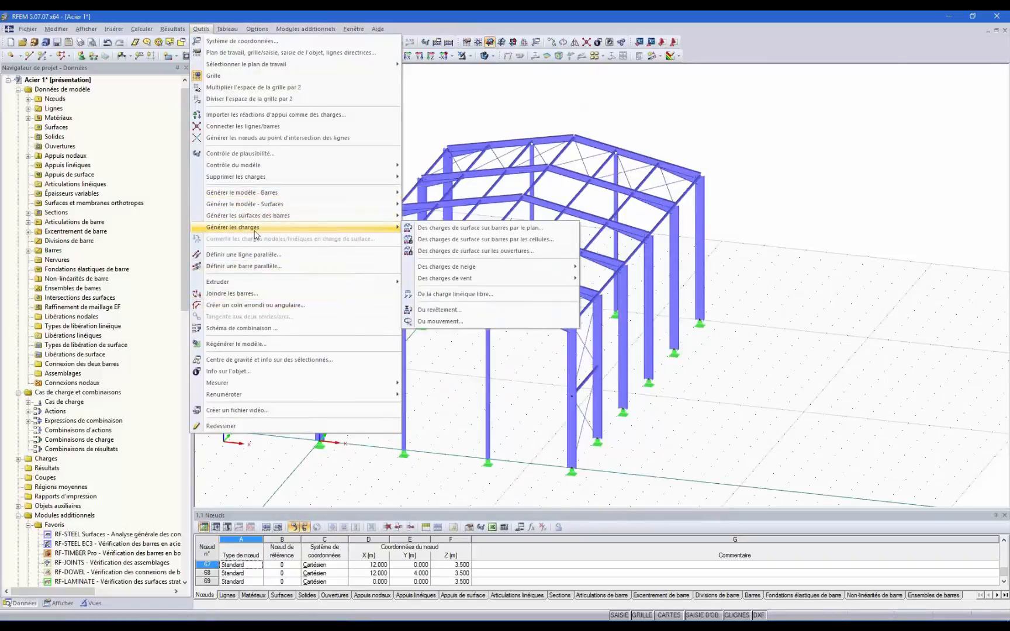
{"action": "left_click", "coordinate": [479, 229]}
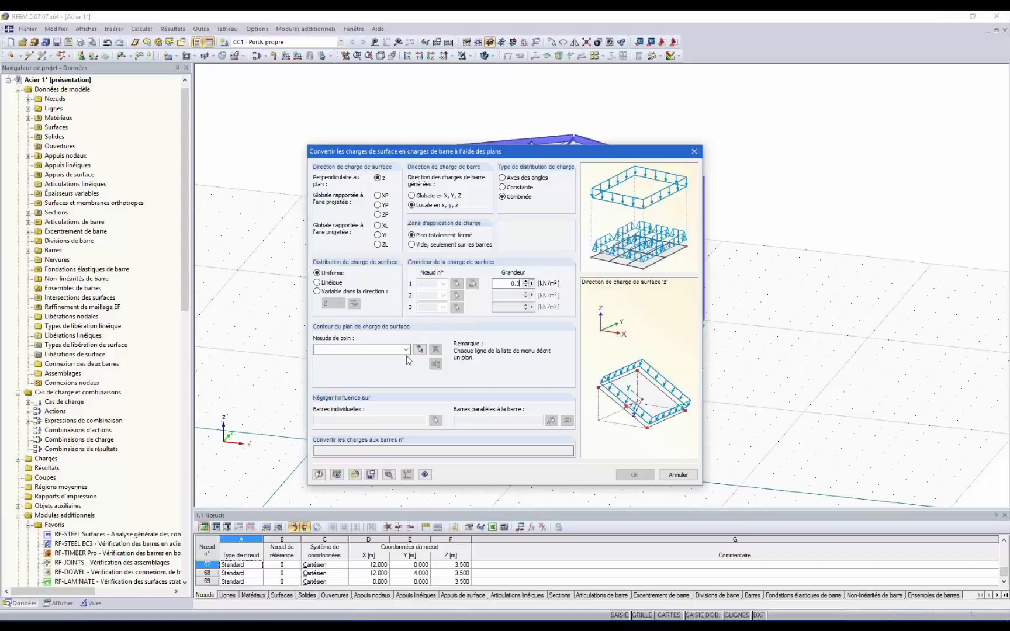
- Define the first roof slope as a load plane through its corner nodes 2, 57, 58 and 3
{"action": "left_click", "coordinate": [420, 349]}
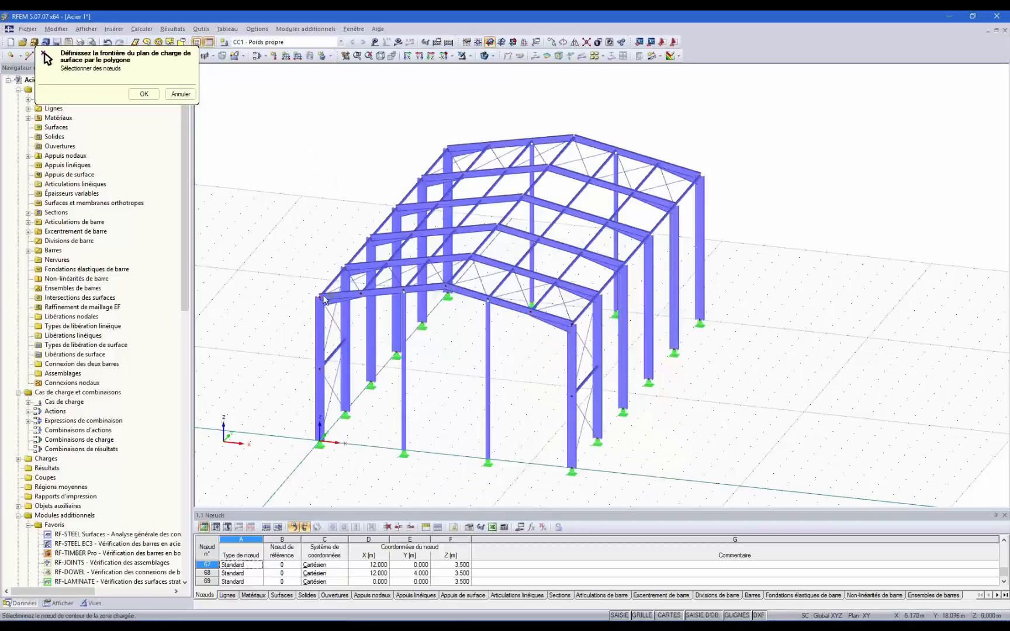
{"action": "left_click", "coordinate": [449, 146]}
{"action": "left_click", "coordinate": [574, 135]}
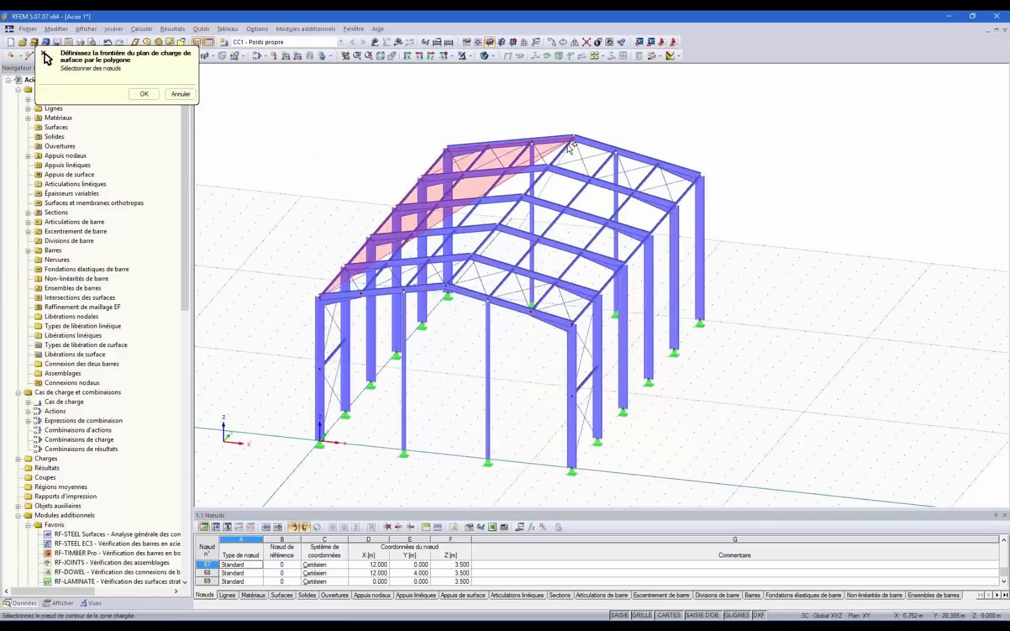
{"action": "left_click", "coordinate": [447, 286]}
{"action": "left_click", "coordinate": [321, 296]}
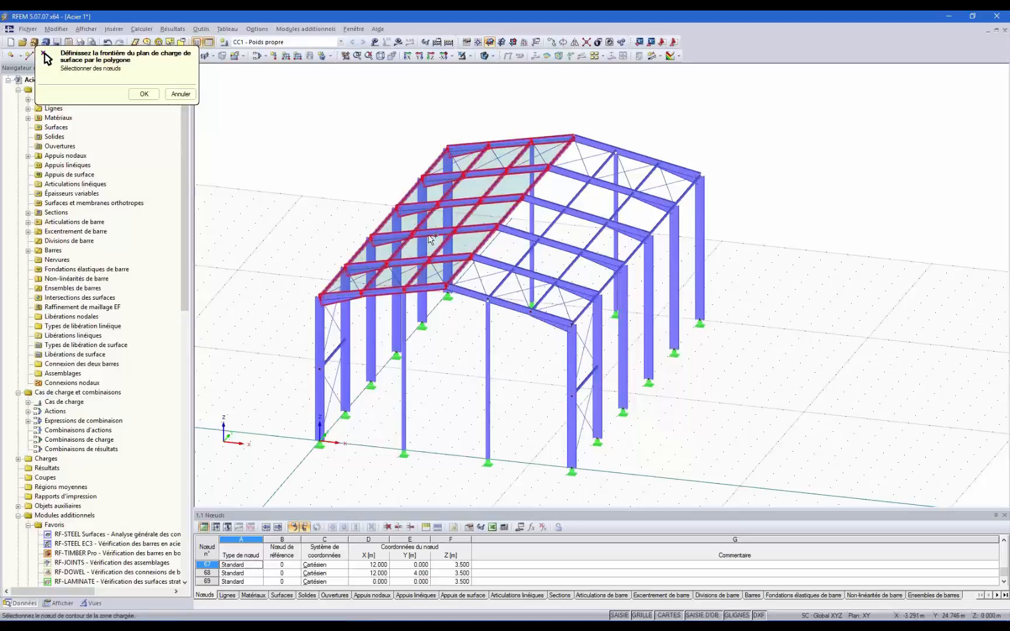
- Add the other roof slope as a second load plane through corner nodes 58, 65, 10 and 3
{"action": "mouse_move", "coordinate": [430, 422]}
{"action": "middle_mouse_down", "text": "ctrl"}
{"action": "mouse_move", "coordinate": [475, 387]}
{"action": "mouse_move", "coordinate": [435, 418]}
{"action": "middle_mouse_up", "text": "ctrl"}
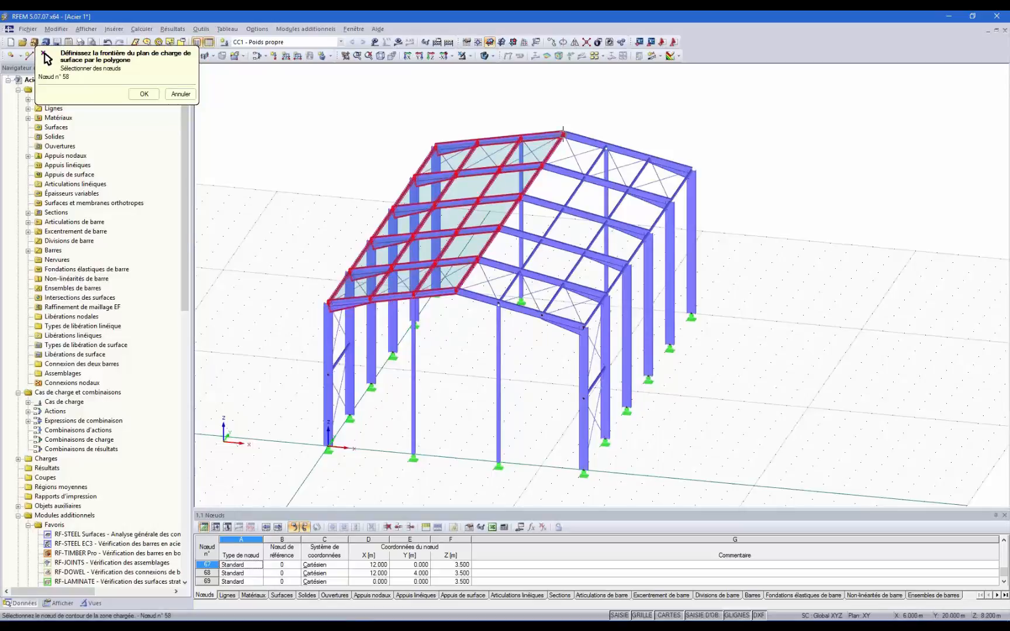
{"action": "middle_click_drag", "start_coordinate": [613, 201], "coordinate": [604, 203], "text": "ctrl"}
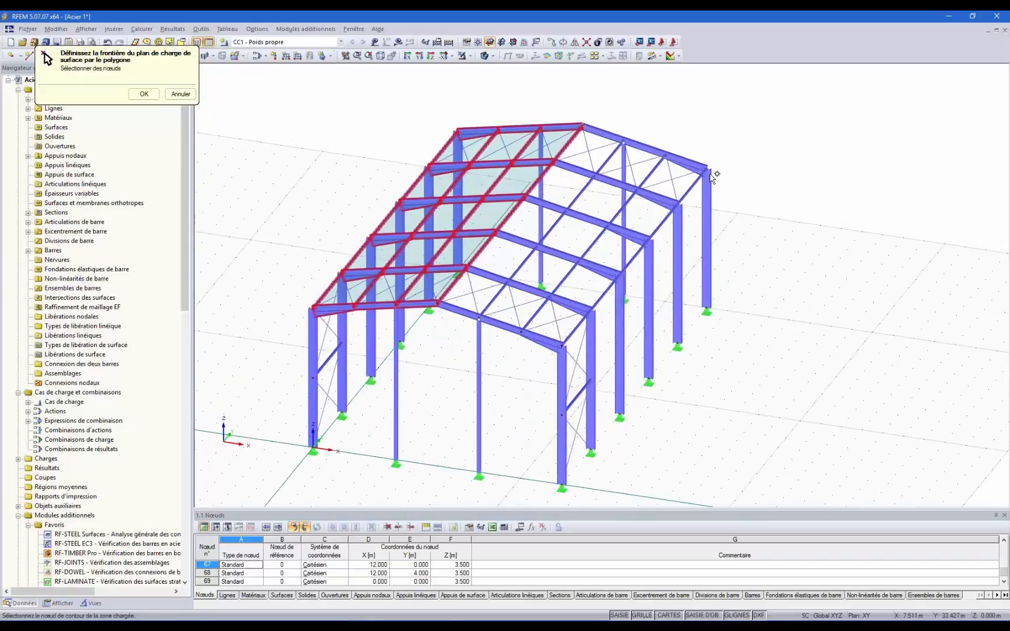
{"action": "left_click", "coordinate": [560, 348]}
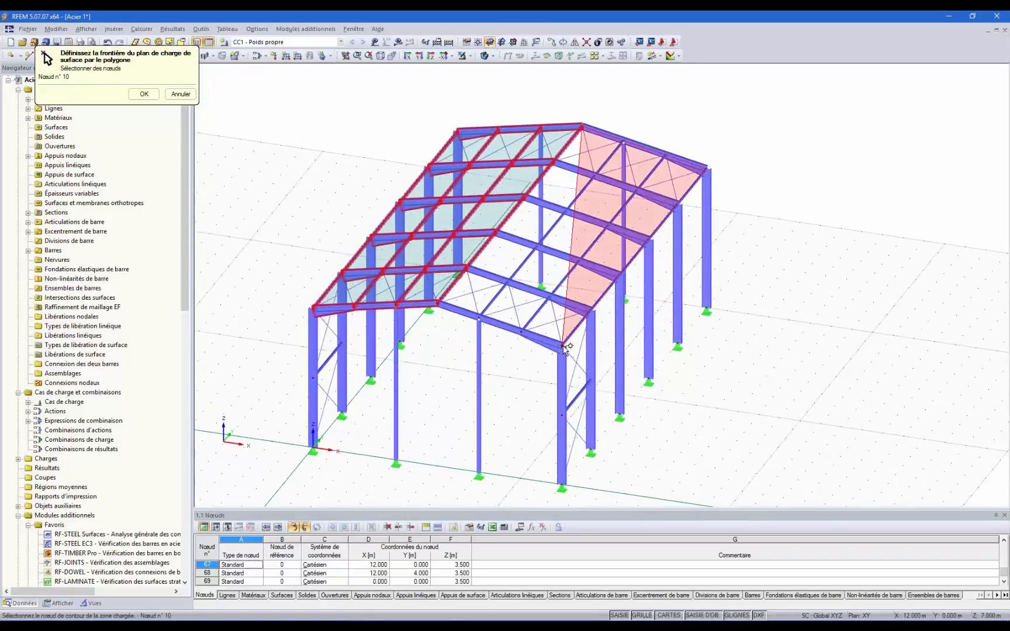
{"action": "left_click", "coordinate": [446, 298]}
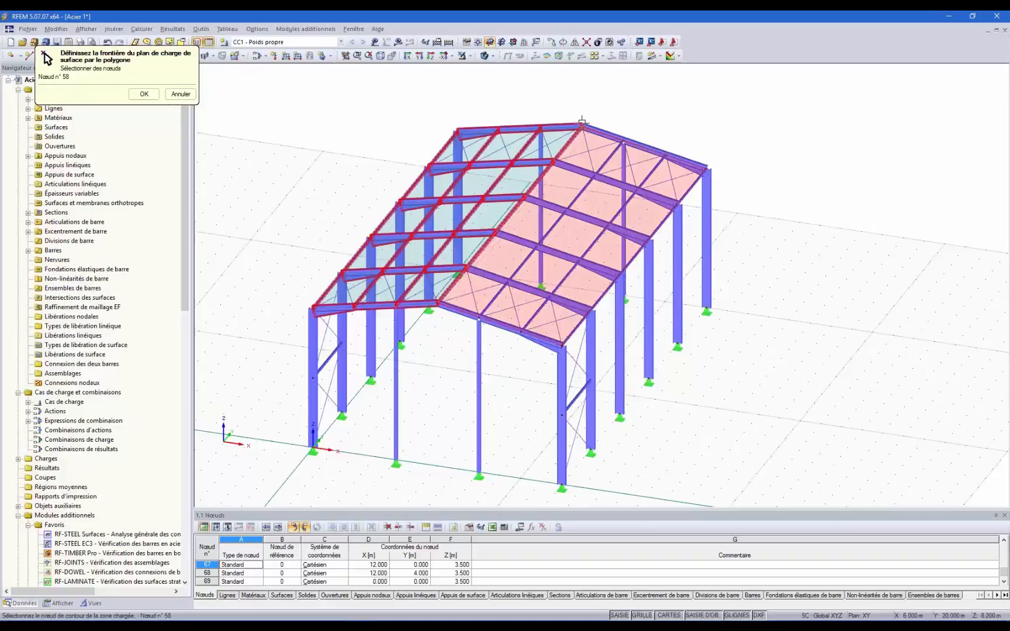
{"action": "left_click", "coordinate": [583, 126]}
{"action": "left_click", "coordinate": [142, 94]}
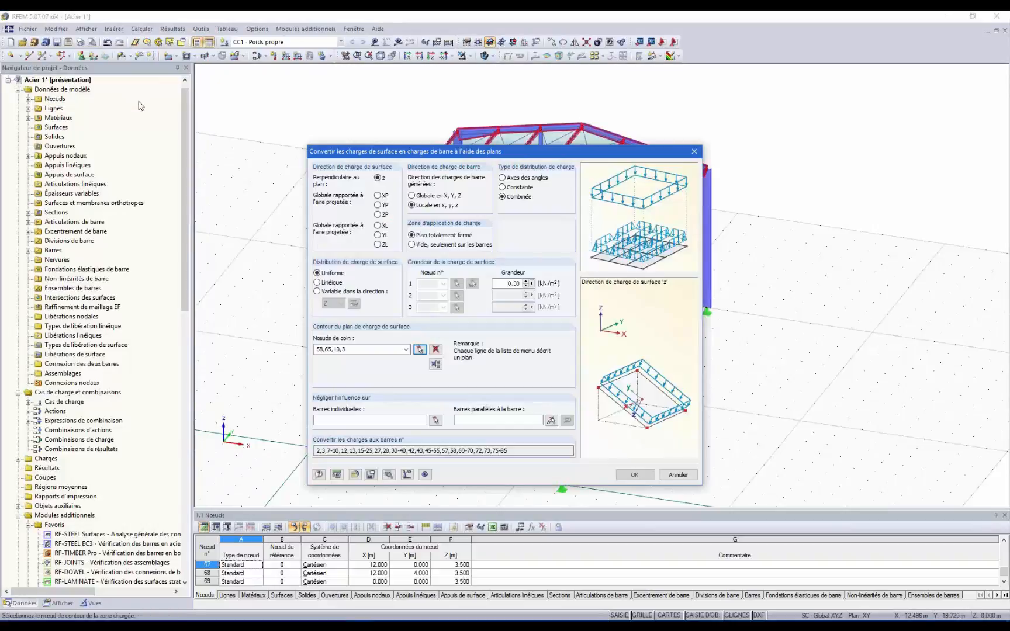
- Exclude the purlins parallel to member 39 from the load distribution and generate the roof load on the rafters
{"action": "left_click_drag", "start_coordinate": [468, 154], "coordinate": [662, 96]}
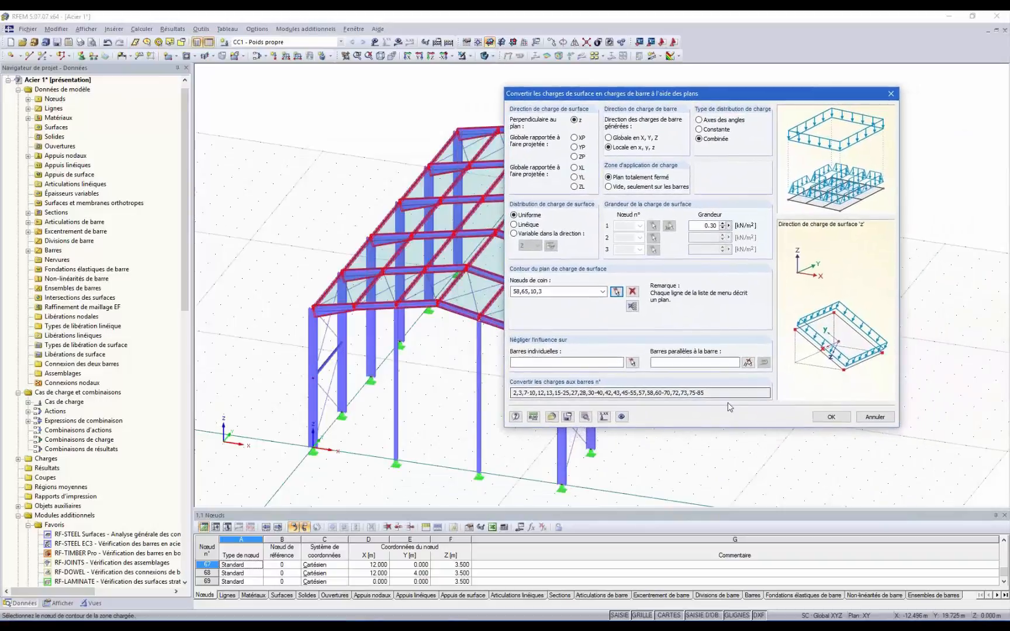
{"action": "left_click", "coordinate": [748, 363]}
{"action": "middle_click_drag", "start_coordinate": [709, 327], "coordinate": [539, 320], "text": "ctrl"}
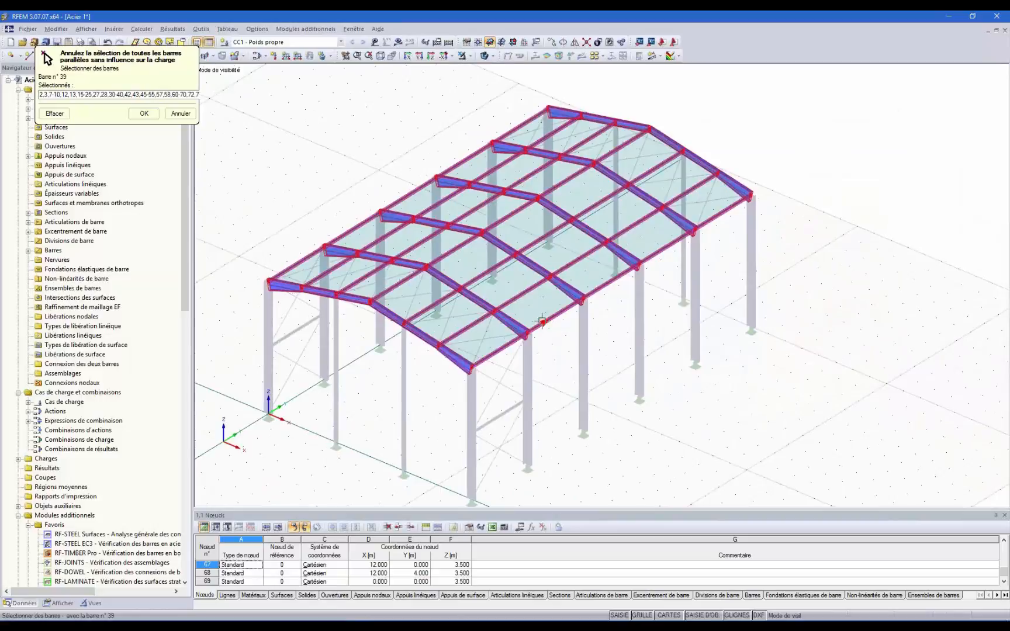
{"action": "left_click", "coordinate": [542, 321]}
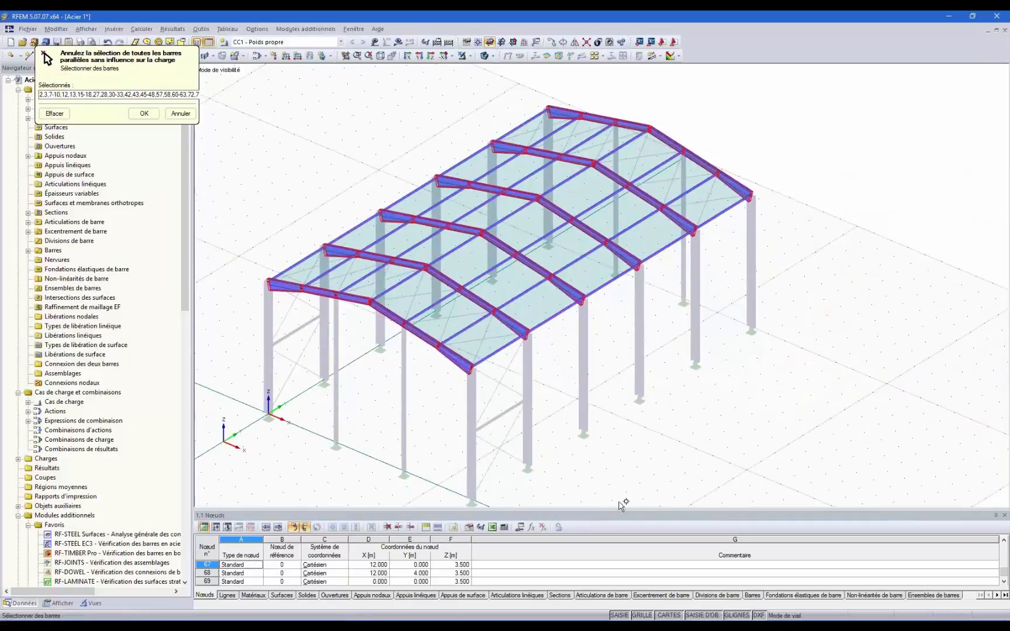
{"action": "left_click", "coordinate": [145, 115]}
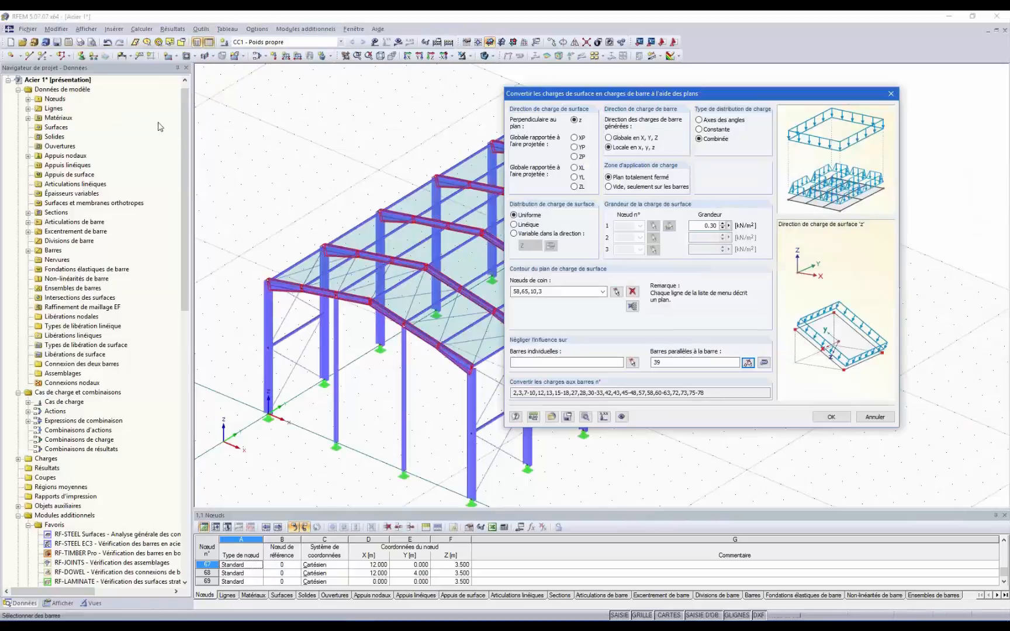
{"action": "left_click", "coordinate": [831, 416]}
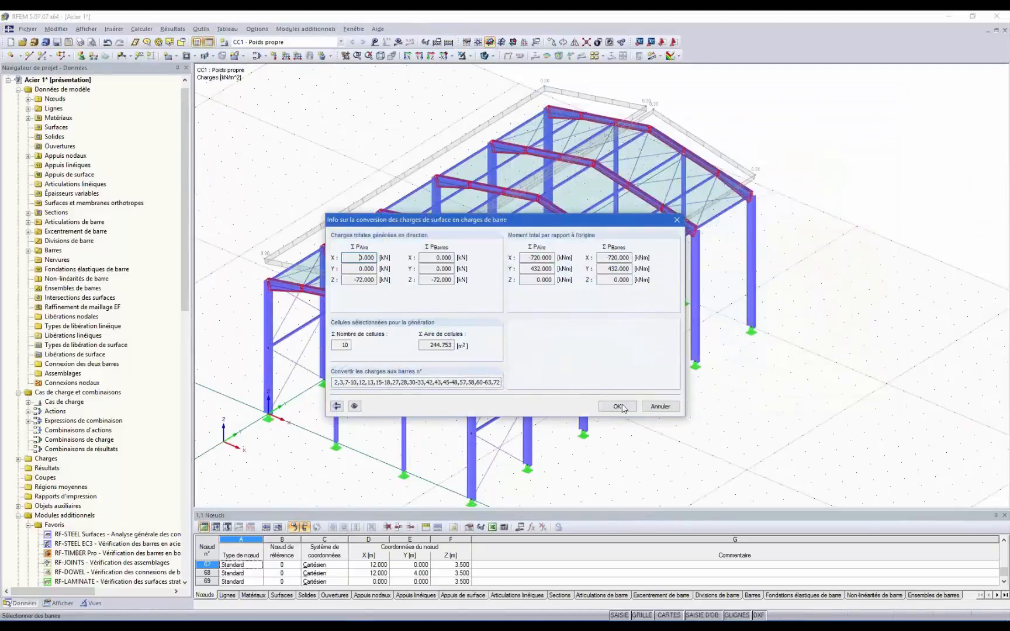
{"action": "left_click", "coordinate": [622, 406]}
- Display the generated roof load separately as individual member loads on the rafters
{"action": "middle_click_drag", "start_coordinate": [654, 468], "coordinate": [690, 281], "text": "ctrl"}
{"action": "right_click", "coordinate": [616, 134]}
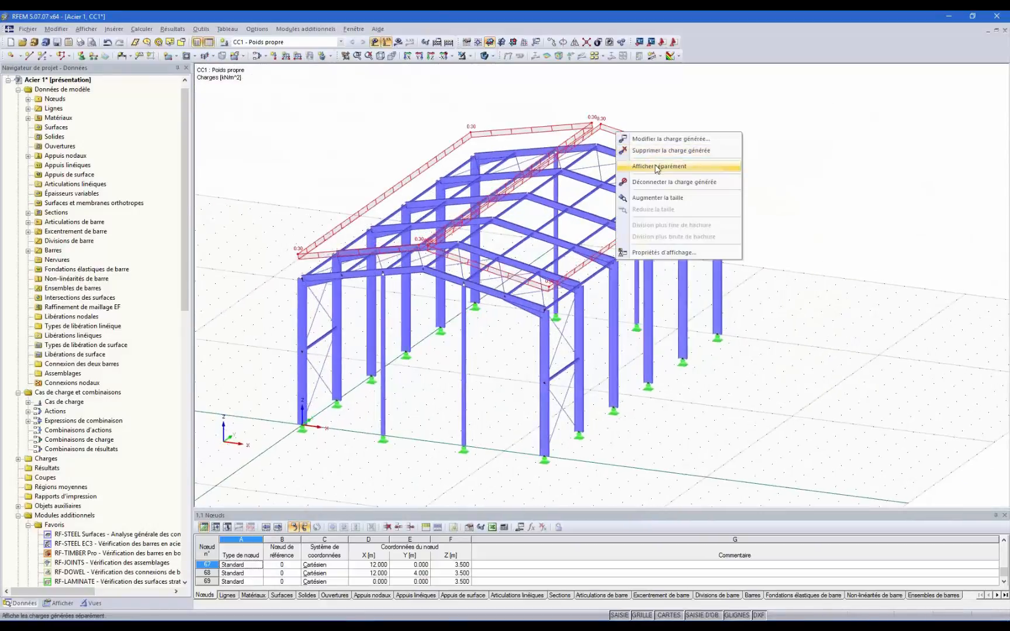
{"action": "left_click", "coordinate": [657, 167]}
{"action": "middle_click_drag", "start_coordinate": [779, 261], "coordinate": [542, 90], "text": "ctrl"}
- Reopen the generated roof load and assign eave-side rafter members 2, 12, 27, 42, 57 and 72 to a correction factor entry
{"action": "double_click", "coordinate": [542, 90]}
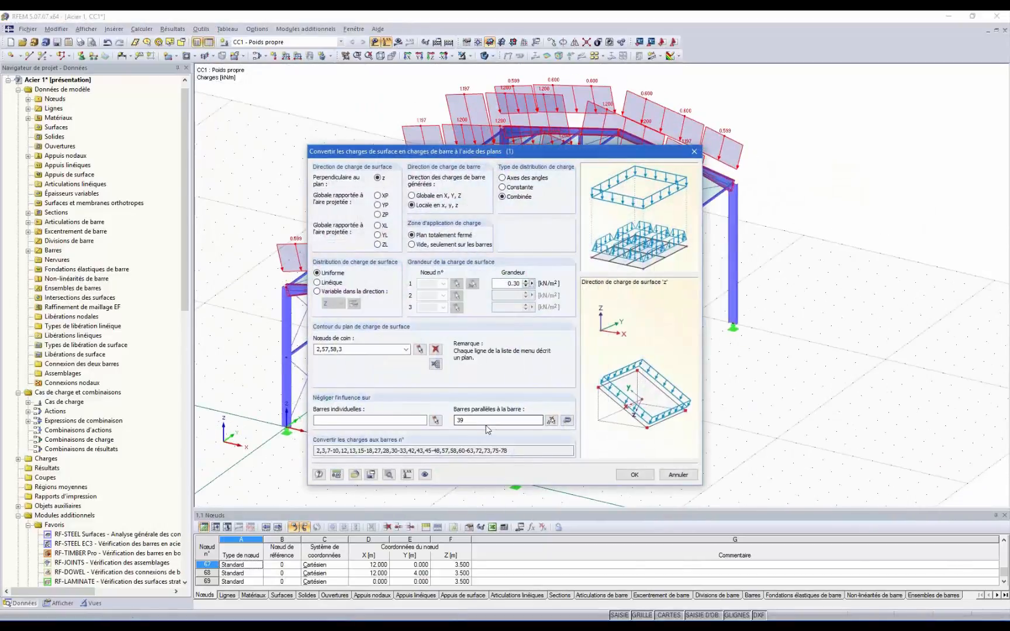
{"action": "left_click", "coordinate": [407, 475]}
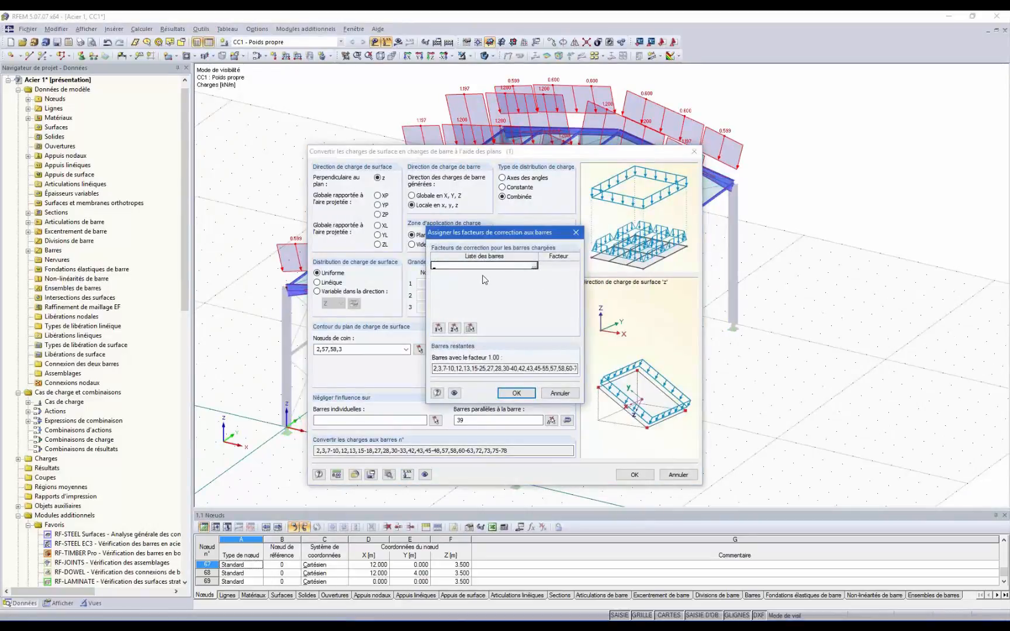
{"action": "left_click", "coordinate": [534, 265]}
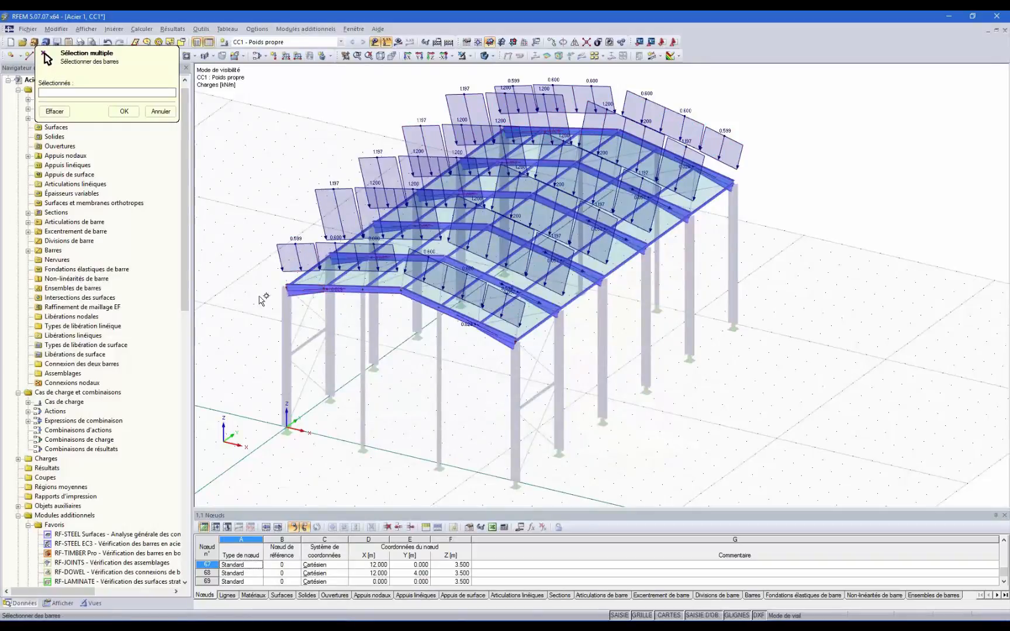
{"action": "left_click", "coordinate": [295, 289]}
{"action": "middle_click_drag", "start_coordinate": [331, 392], "coordinate": [423, 289], "text": "ctrl"}
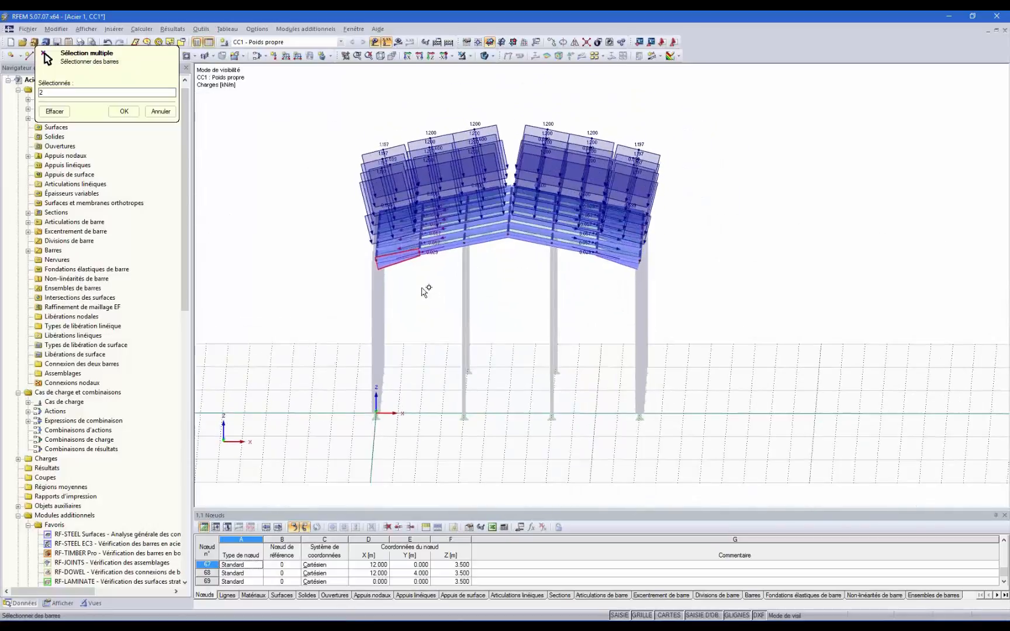
{"action": "left_click_drag", "start_coordinate": [403, 277], "coordinate": [393, 194]}
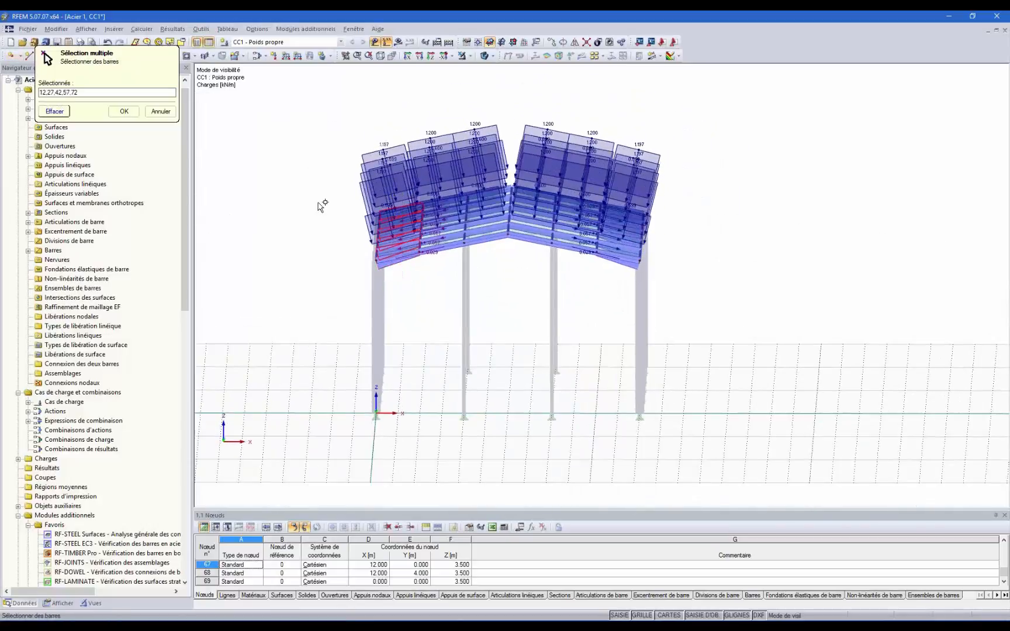
{"action": "left_click", "coordinate": [395, 265]}
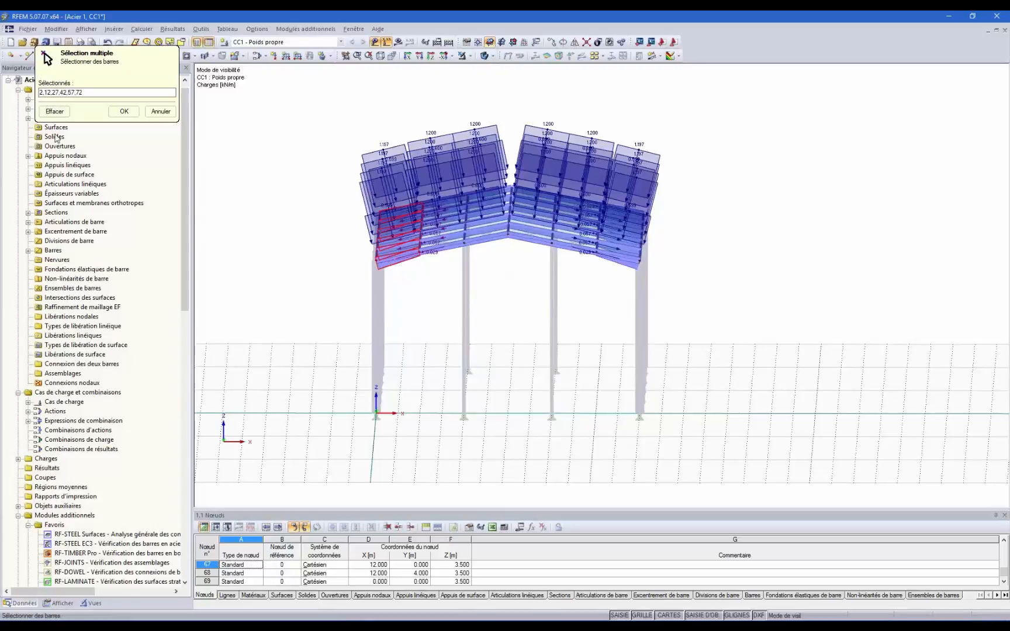
{"action": "left_click", "coordinate": [124, 111]}
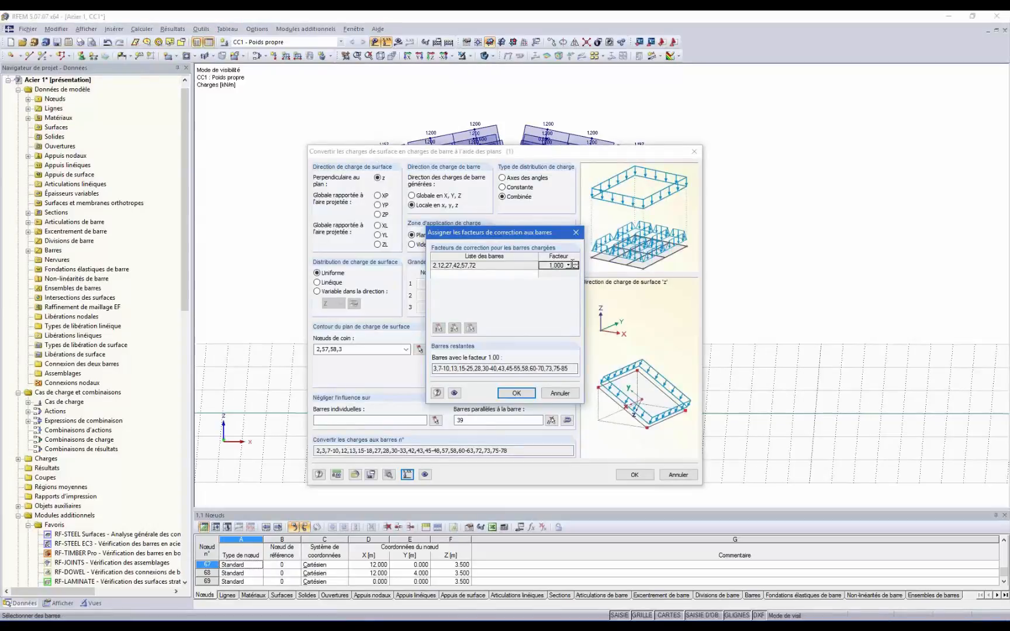
- Set the correction factor of the listed rafter members to 1.200 and regenerate the roof load
{"action": "left_click", "coordinate": [516, 393]}
{"action": "left_click_drag", "start_coordinate": [503, 156], "coordinate": [701, 98]}
{"action": "left_click", "coordinate": [832, 418]}
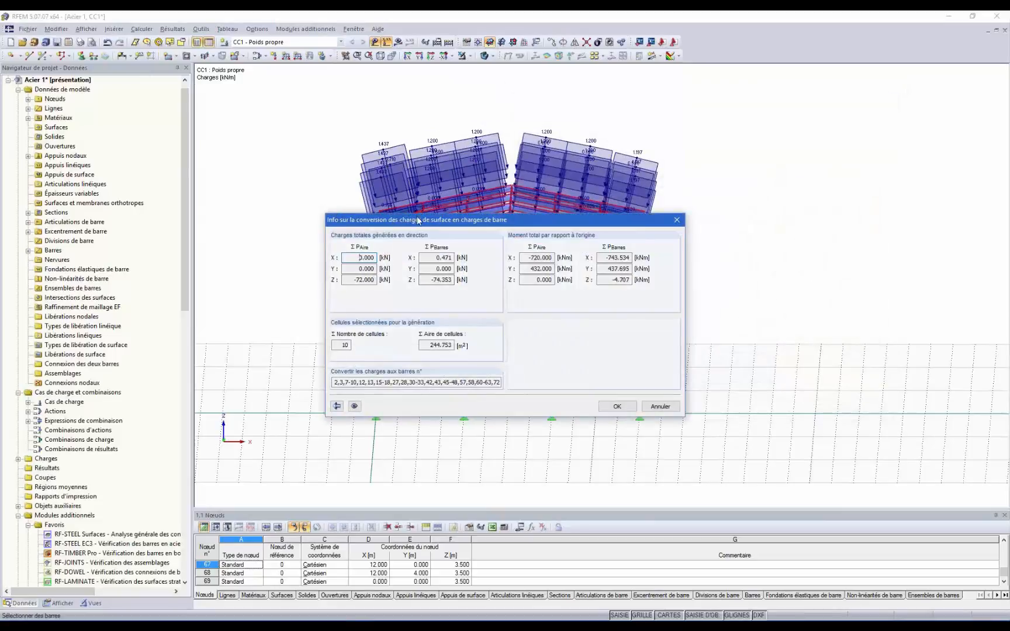
{"action": "left_click", "coordinate": [617, 408]}
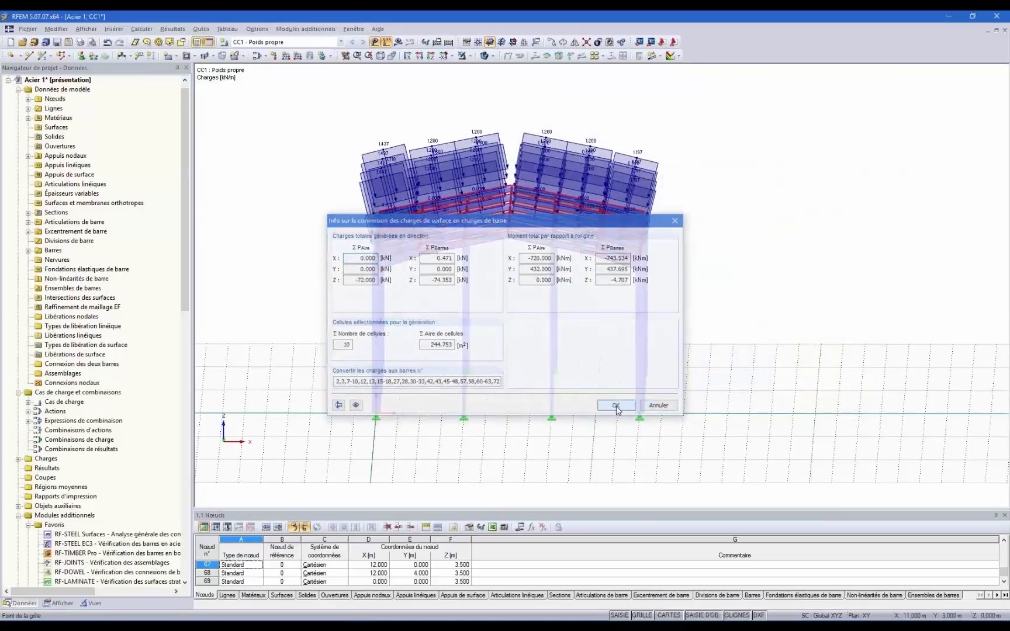
- Remove the rafter members' correction factor from the generated roof load and regenerate it
{"action": "double_click", "coordinate": [392, 176]}
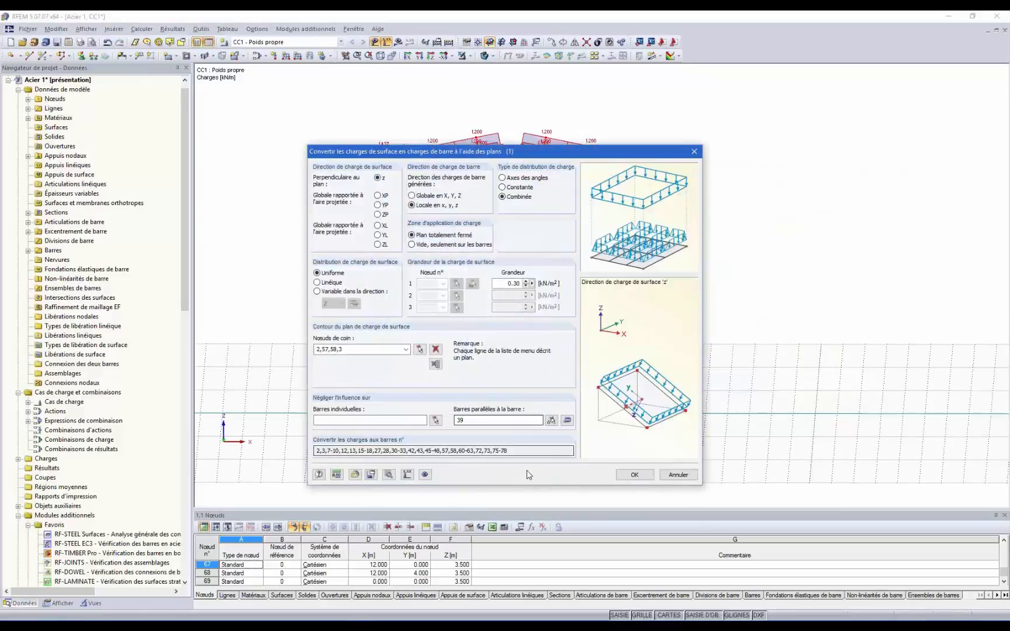
{"action": "left_click", "coordinate": [408, 474]}
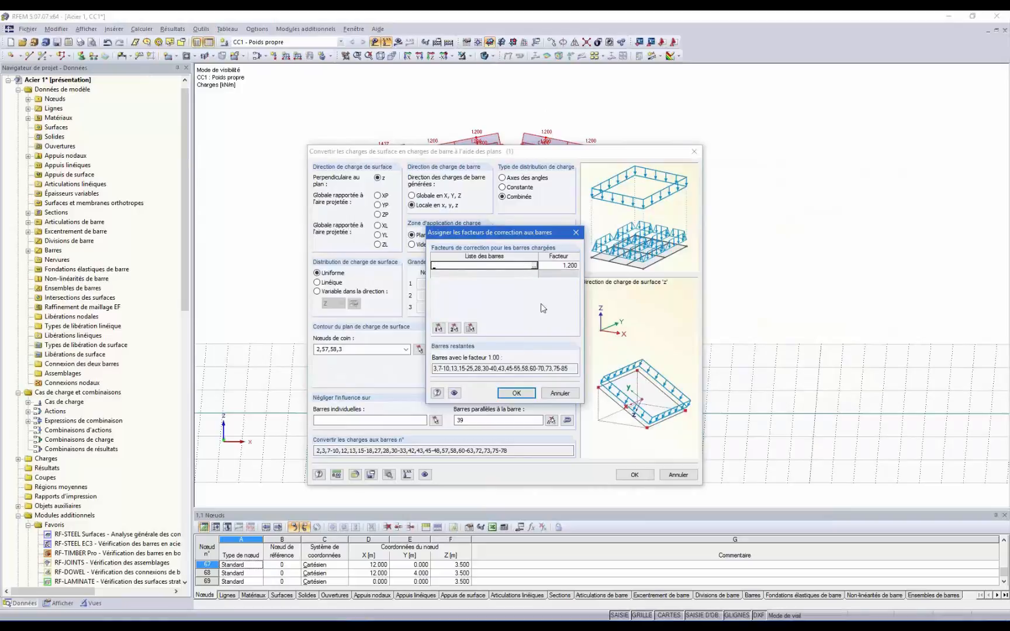
{"action": "left_click", "coordinate": [516, 393]}
{"action": "left_click", "coordinate": [633, 474]}
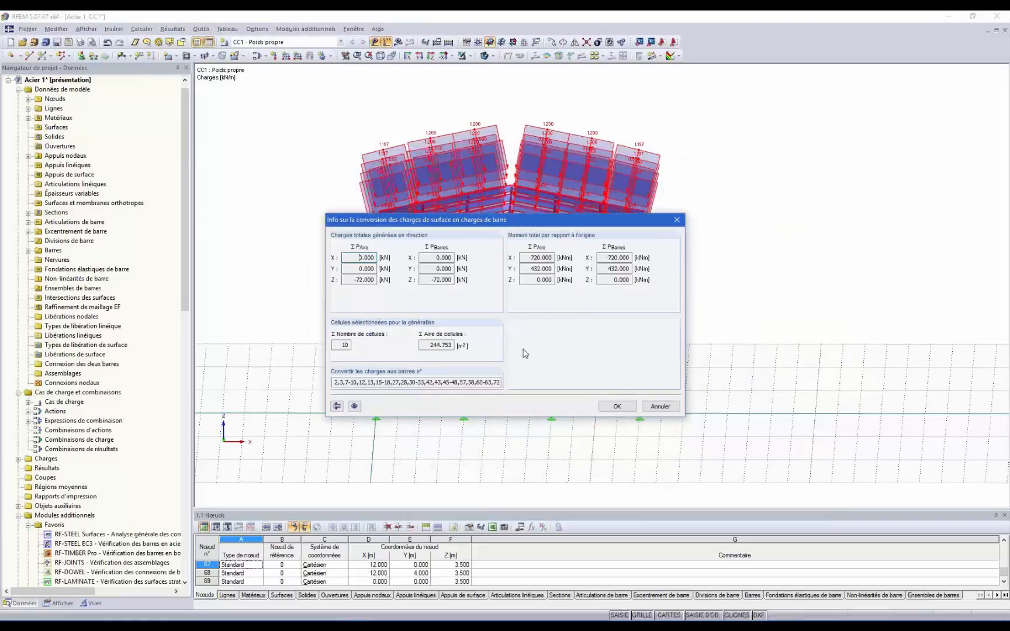
{"action": "left_click", "coordinate": [617, 406]}
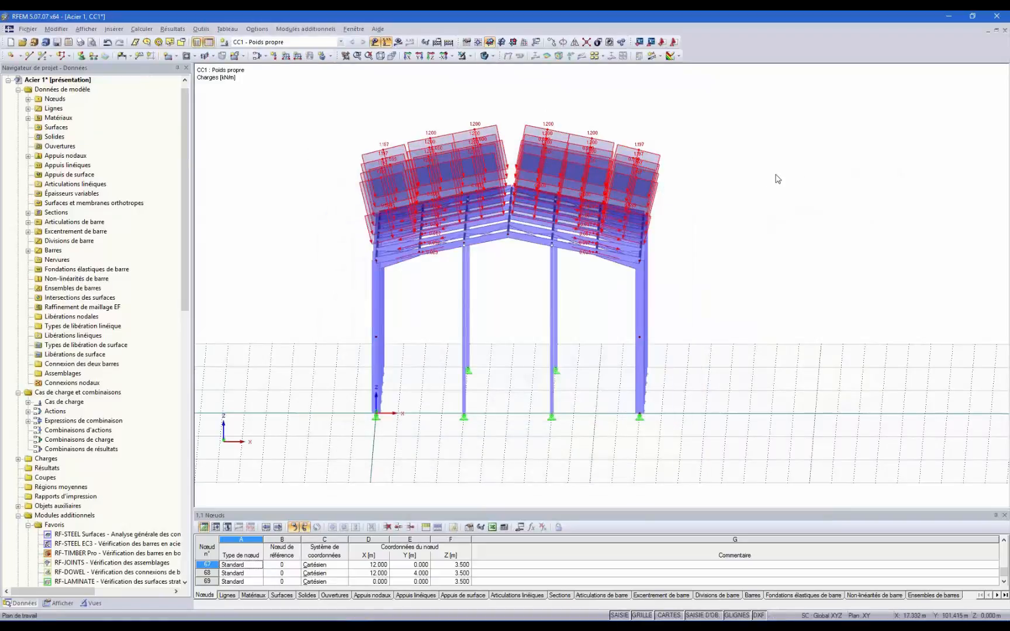
- Switch off the separate display of the generated roof load so it is drawn as area loads on both slopes
{"action": "middle_click_drag", "start_coordinate": [645, 246], "coordinate": [726, 316], "text": "ctrl"}
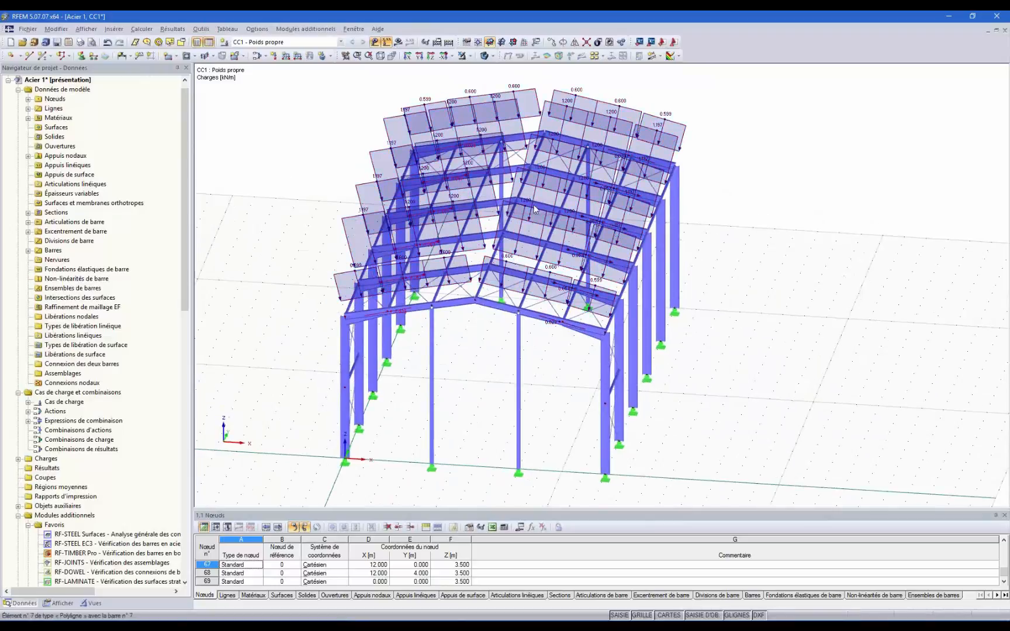
{"action": "middle_click_drag", "start_coordinate": [813, 252], "coordinate": [643, 211], "text": "ctrl"}
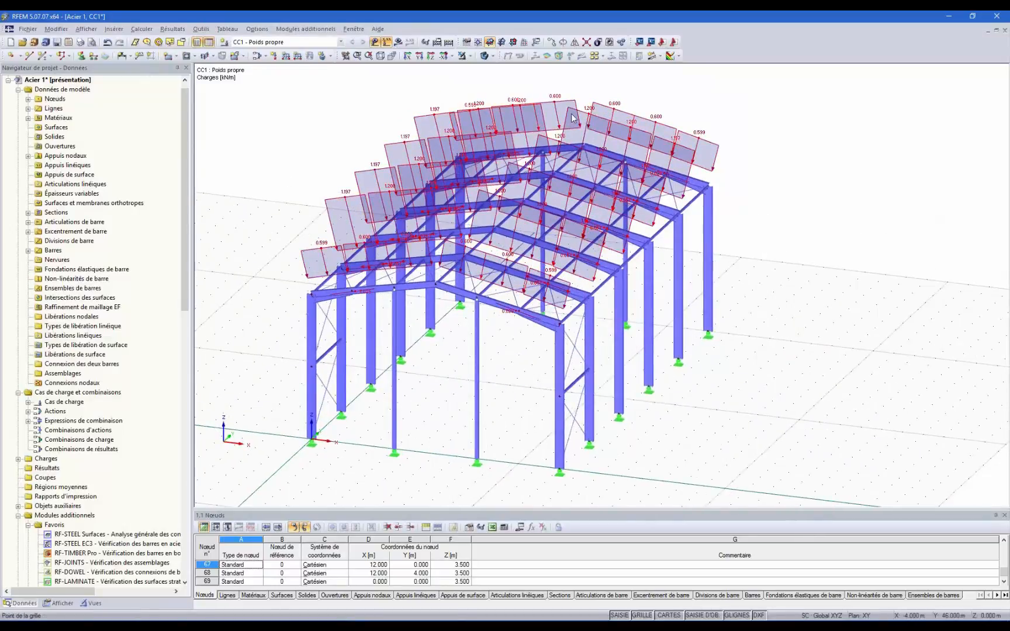
{"action": "right_click", "coordinate": [585, 124]}
{"action": "right_click", "coordinate": [548, 109]}
{"action": "left_click", "coordinate": [538, 111]}
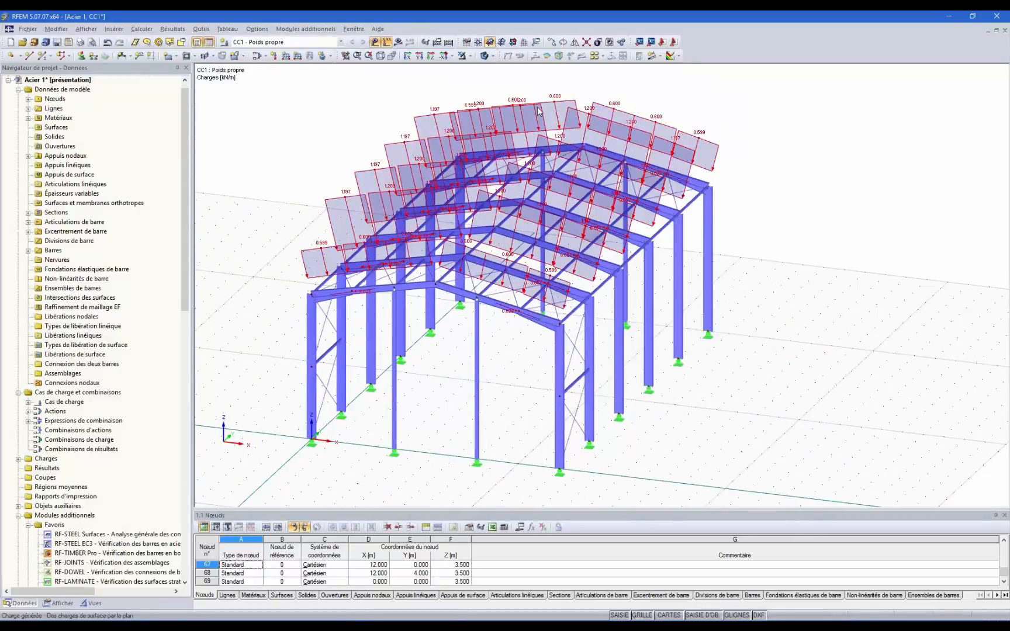
{"action": "right_click", "coordinate": [537, 110]}
{"action": "left_click", "coordinate": [570, 142]}
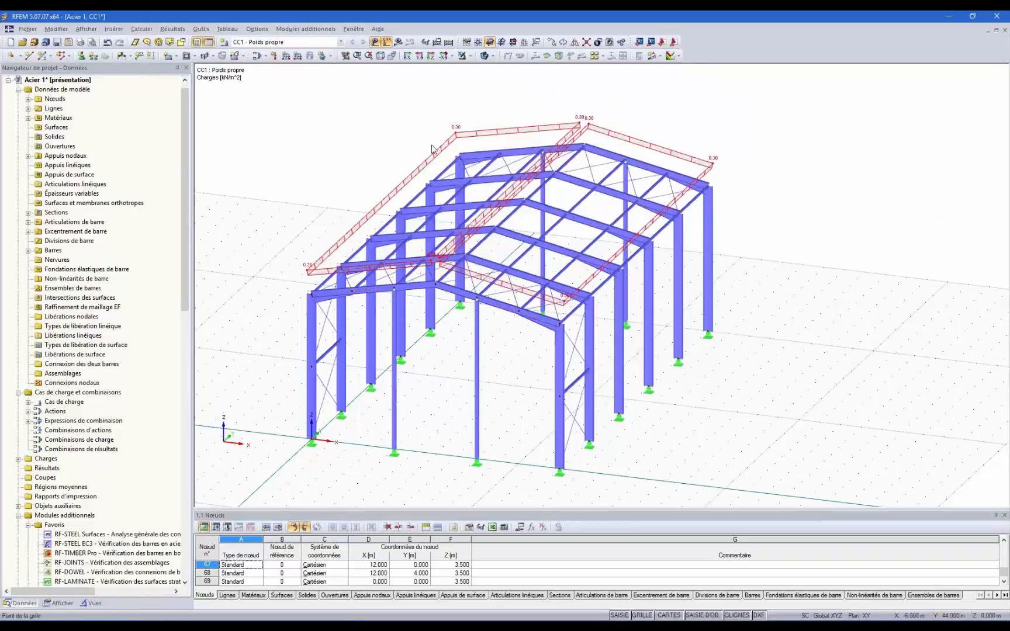
{"action": "left_click", "coordinate": [322, 128]}
{"action": "middle_click_drag", "start_coordinate": [478, 351], "coordinate": [454, 367], "text": "ctrl"}
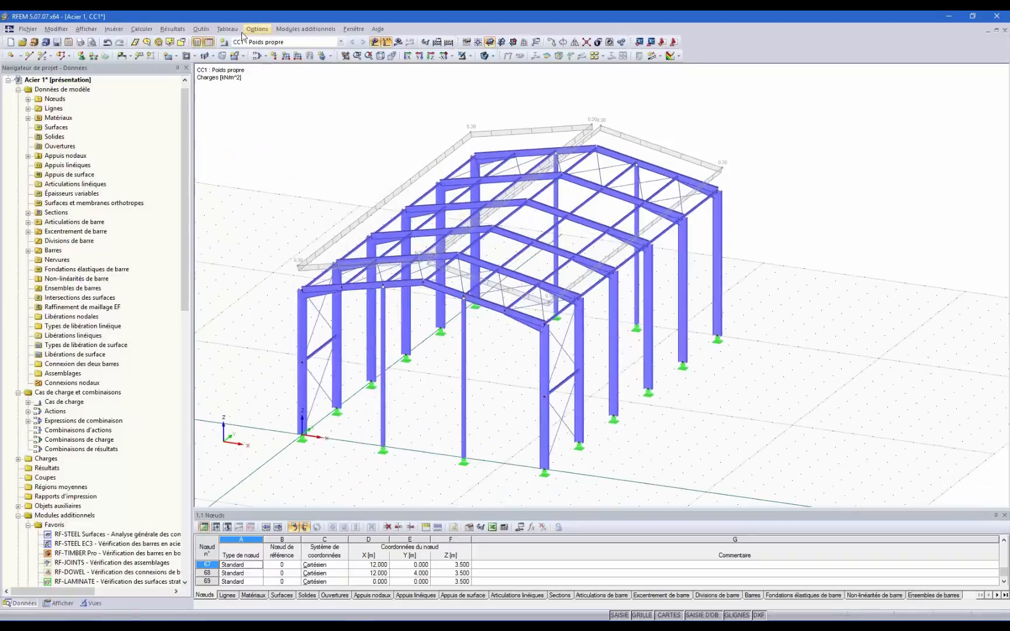
- Create load case CC2 described as Neige with the action category Neige (H ≤ 1000 m d'alt.)
{"action": "left_click", "coordinate": [224, 43]}
{"action": "left_click", "coordinate": [659, 180]}
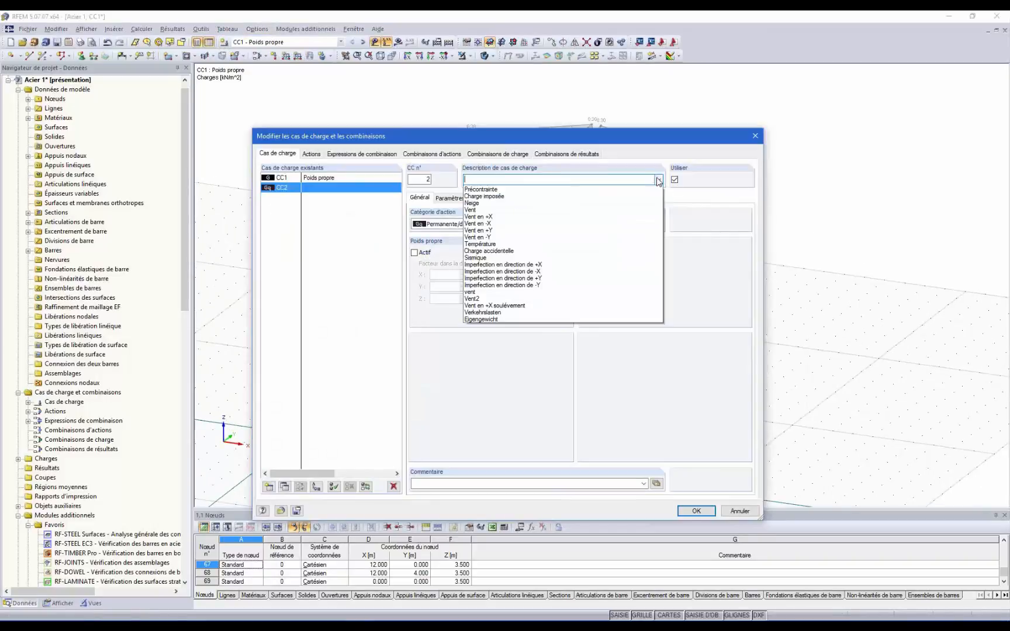
{"action": "left_click", "coordinate": [518, 210]}
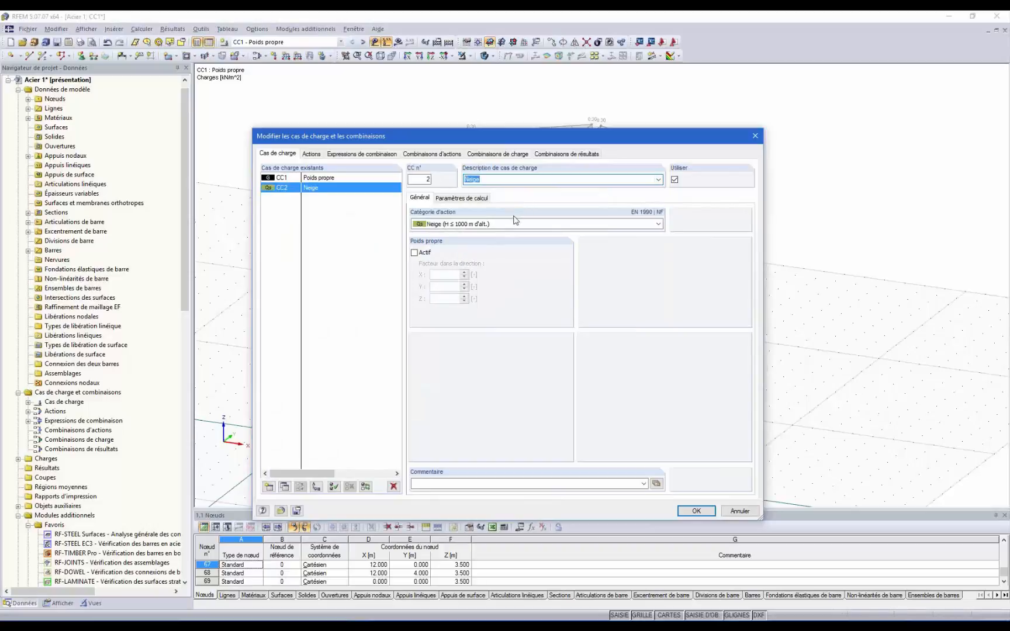
{"action": "left_click", "coordinate": [696, 511]}
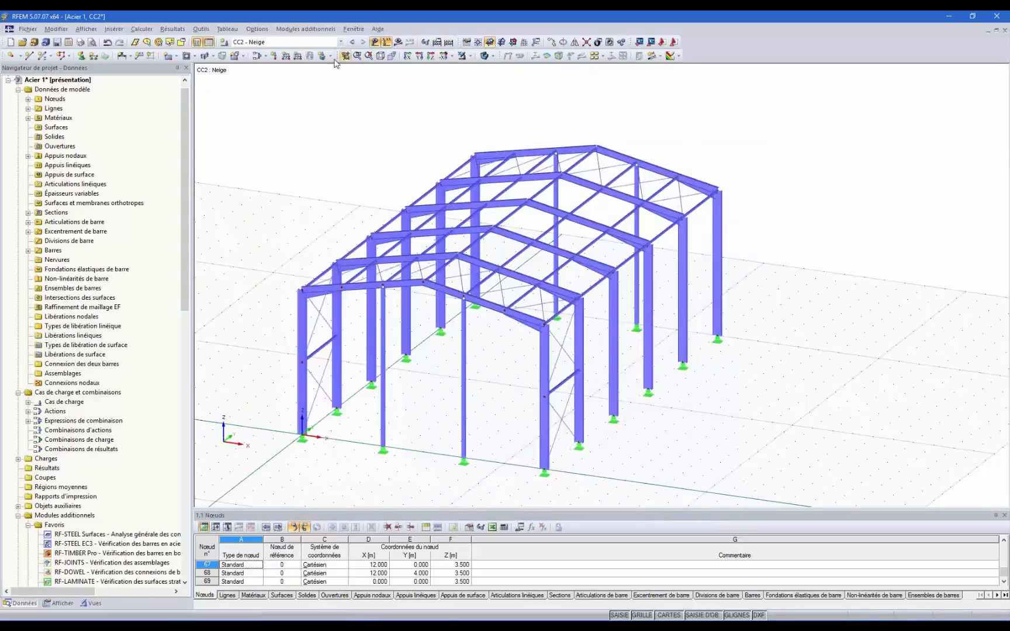
- Start generating snow loads for a duopitch roof to EN 1991-1-3 with the French national annex NF
{"action": "left_click", "coordinate": [209, 30]}
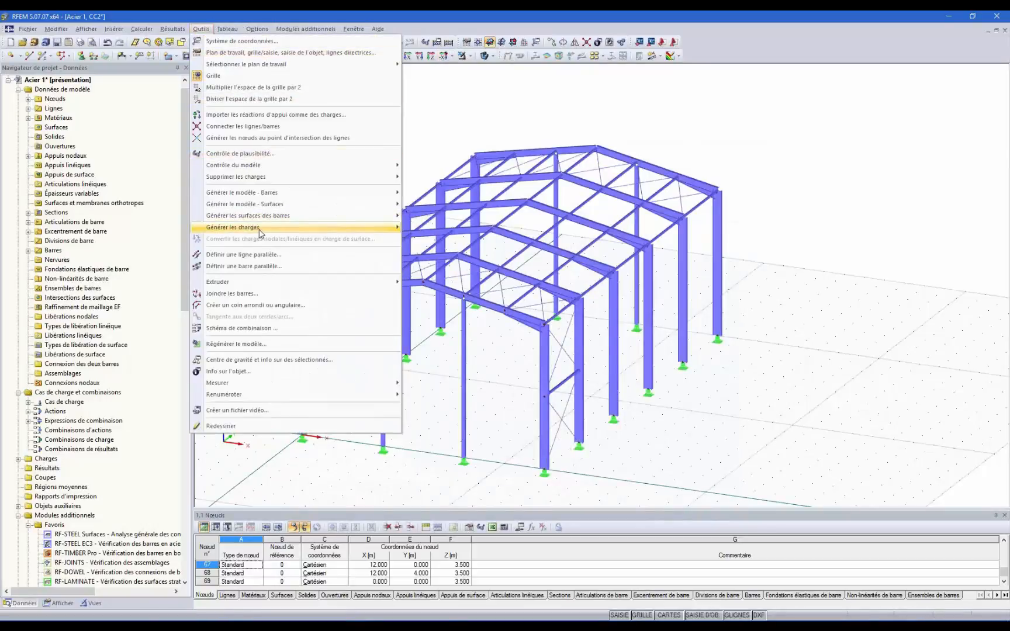
{"action": "mouse_move", "coordinate": [260, 233]}
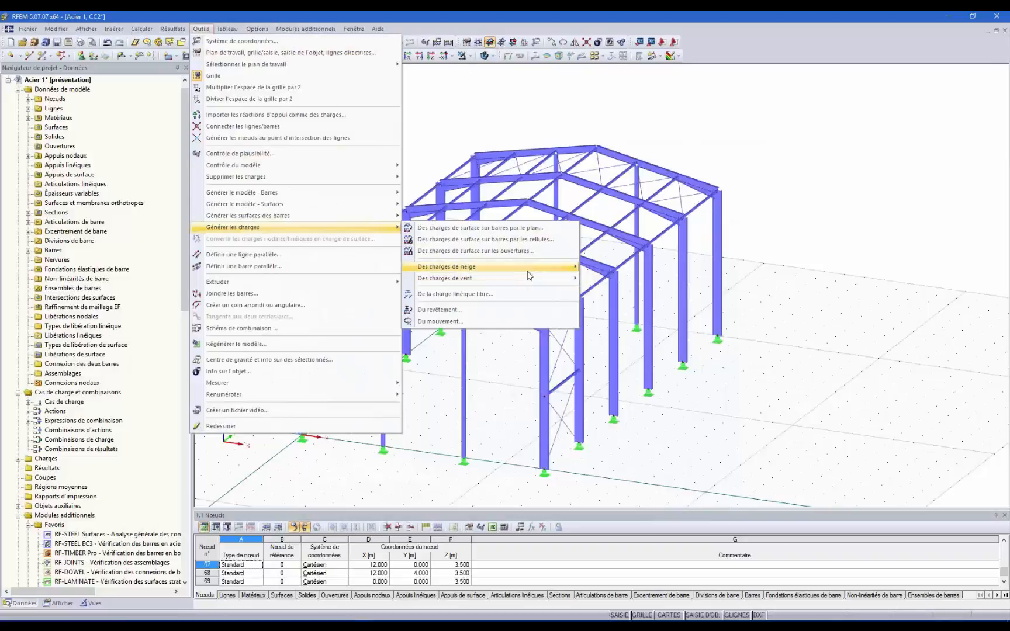
{"action": "mouse_move", "coordinate": [552, 270]}
{"action": "mouse_move", "coordinate": [613, 279]}
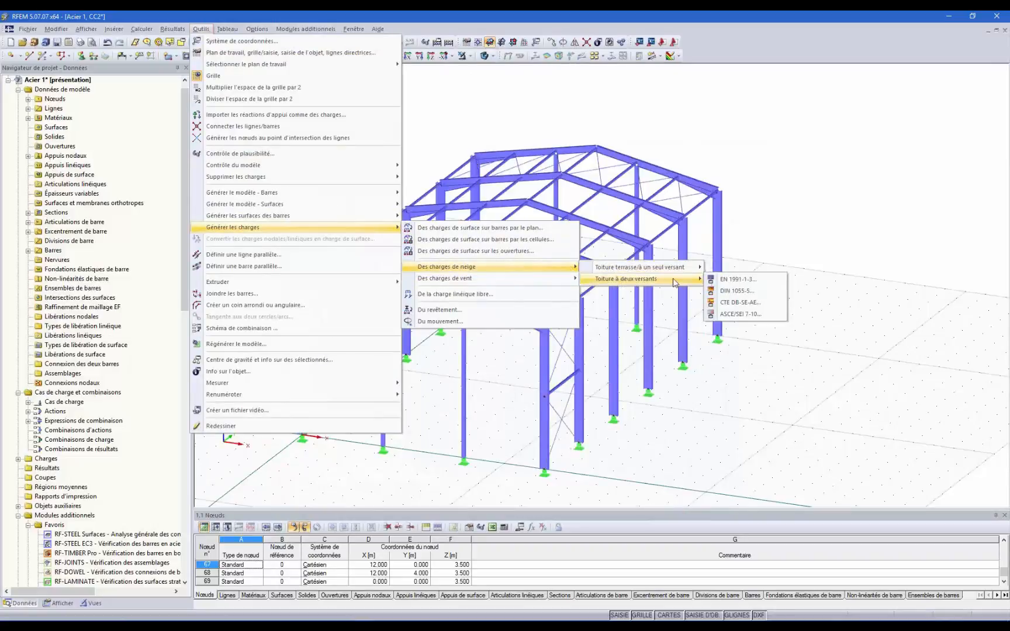
{"action": "left_click", "coordinate": [729, 279]}
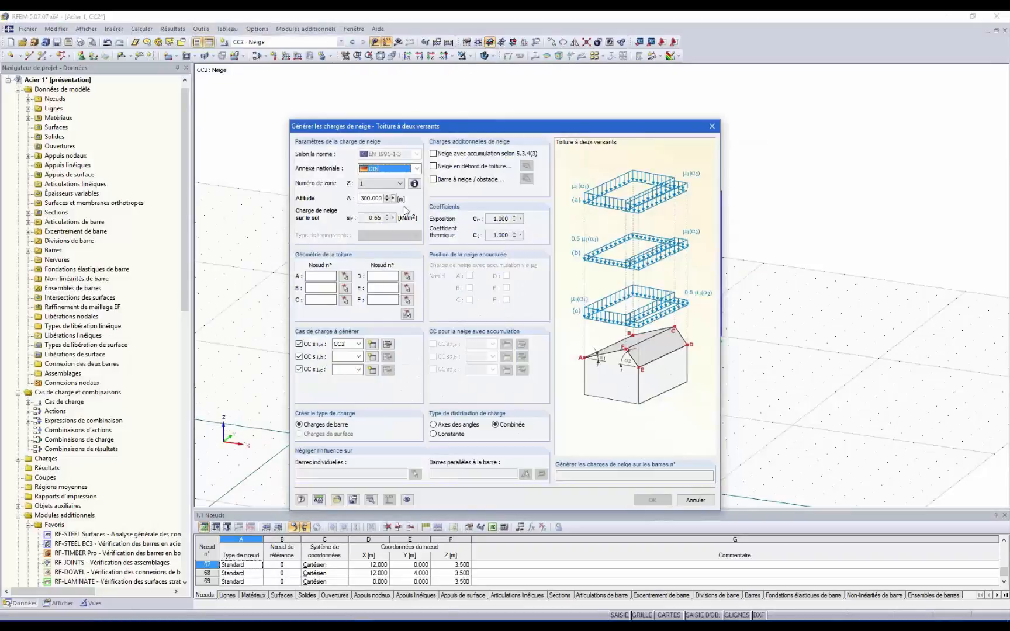
{"action": "left_click", "coordinate": [416, 168]}
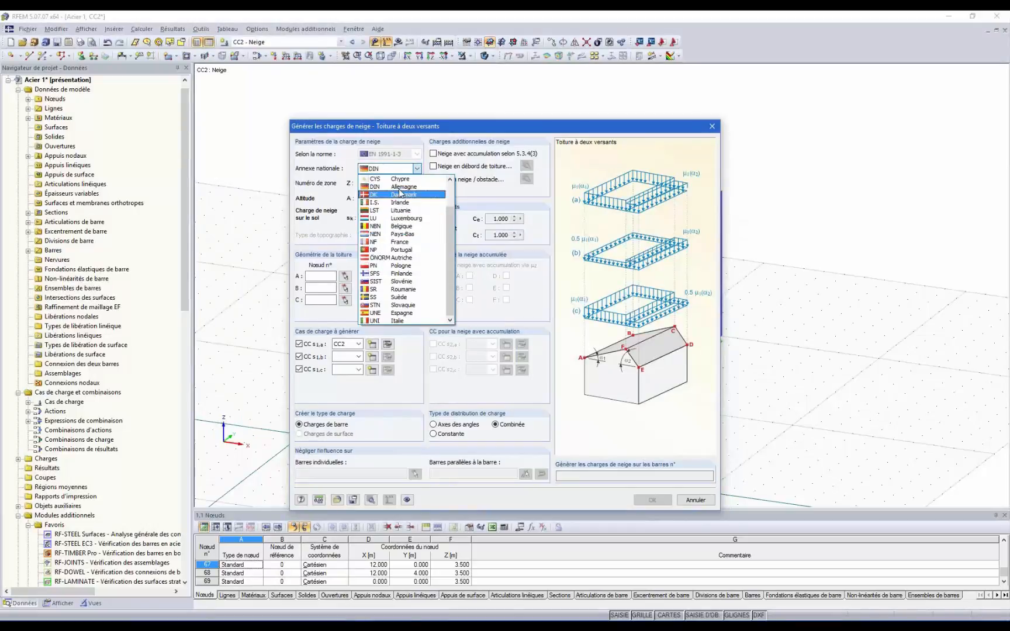
{"action": "left_click", "coordinate": [388, 242]}
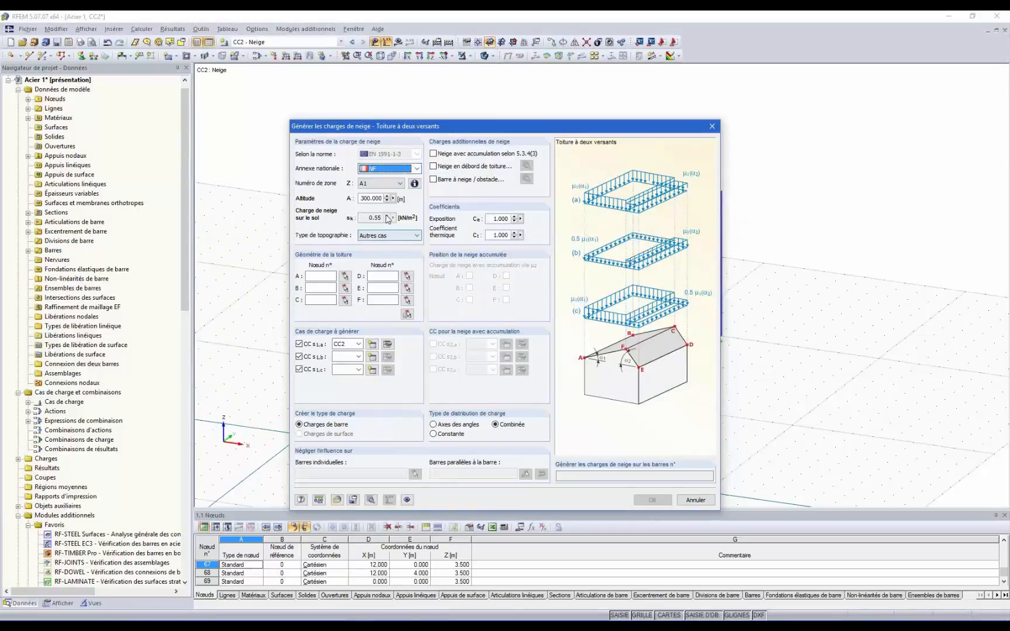
- Choose snow zone A2 from the map of France and set the topography type to Protégé
{"action": "left_click", "coordinate": [414, 185]}
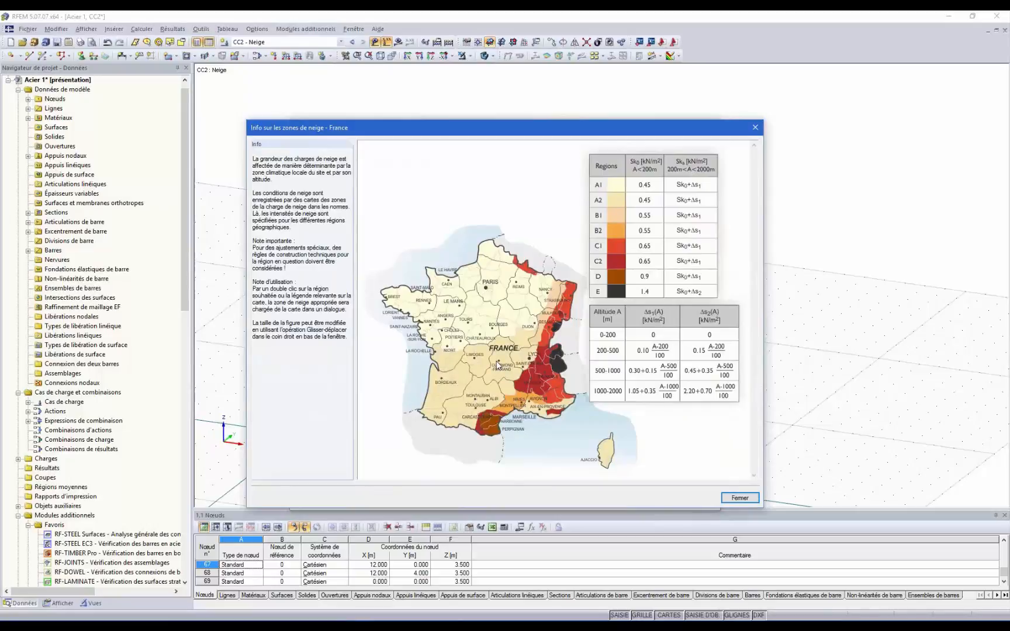
{"action": "double_click", "coordinate": [499, 363]}
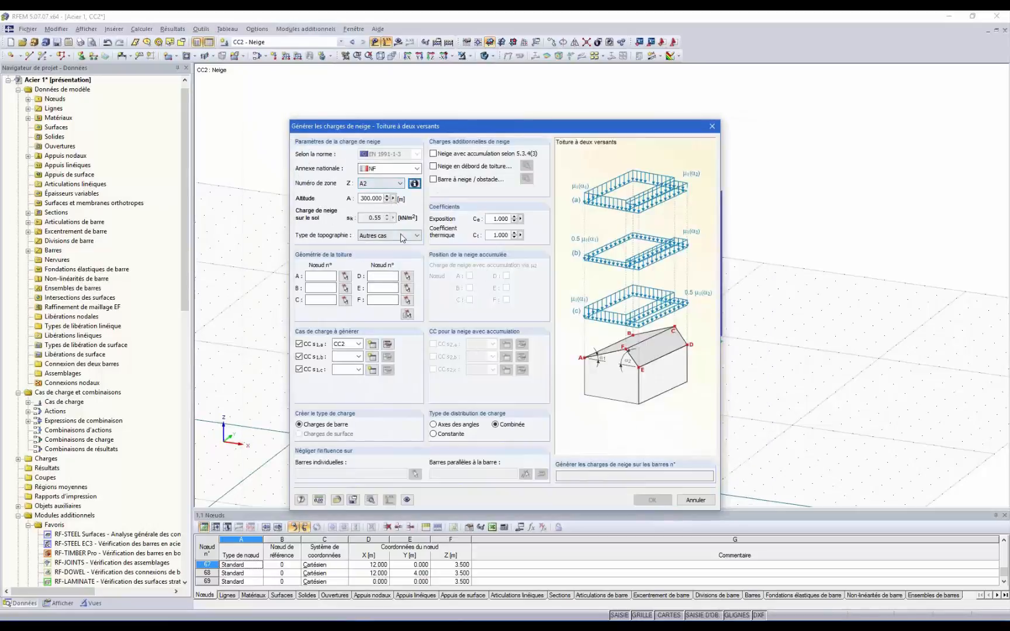
{"action": "left_click", "coordinate": [369, 235]}
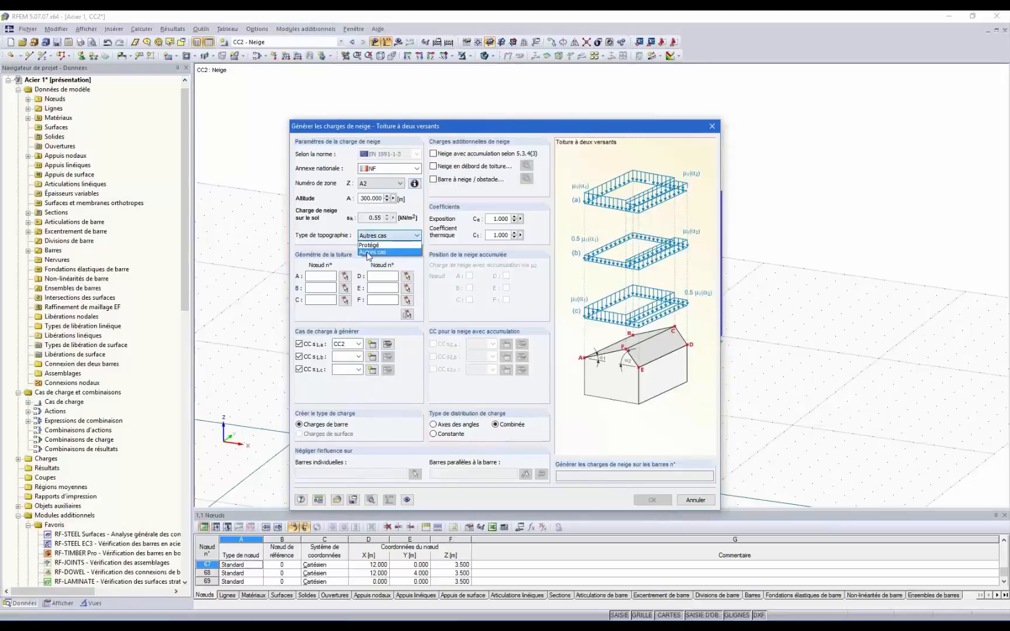
{"action": "left_click", "coordinate": [371, 256]}
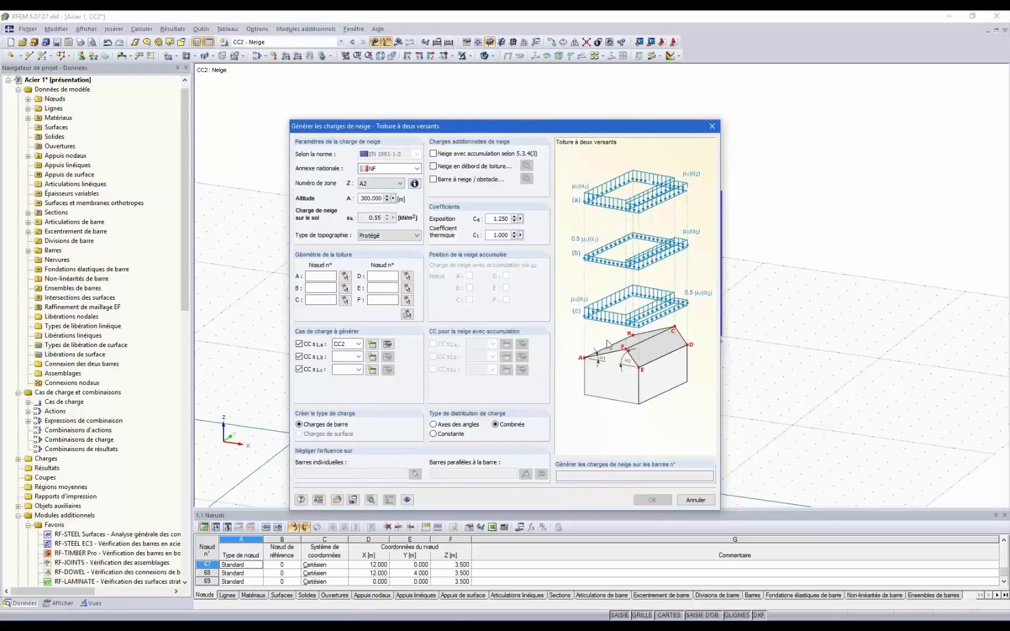
- Define the roof geometry for the snow load through corner and ridge nodes 2, 57, 58, 65, 10 and 3
{"action": "left_click", "coordinate": [407, 315]}
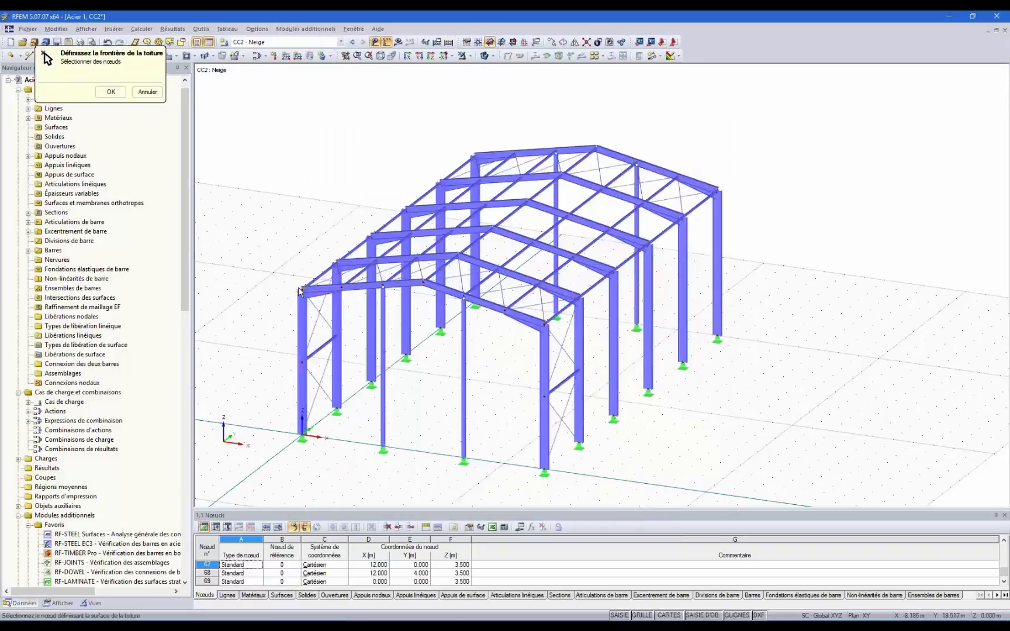
{"action": "left_click", "coordinate": [475, 157]}
{"action": "left_click", "coordinate": [596, 148]}
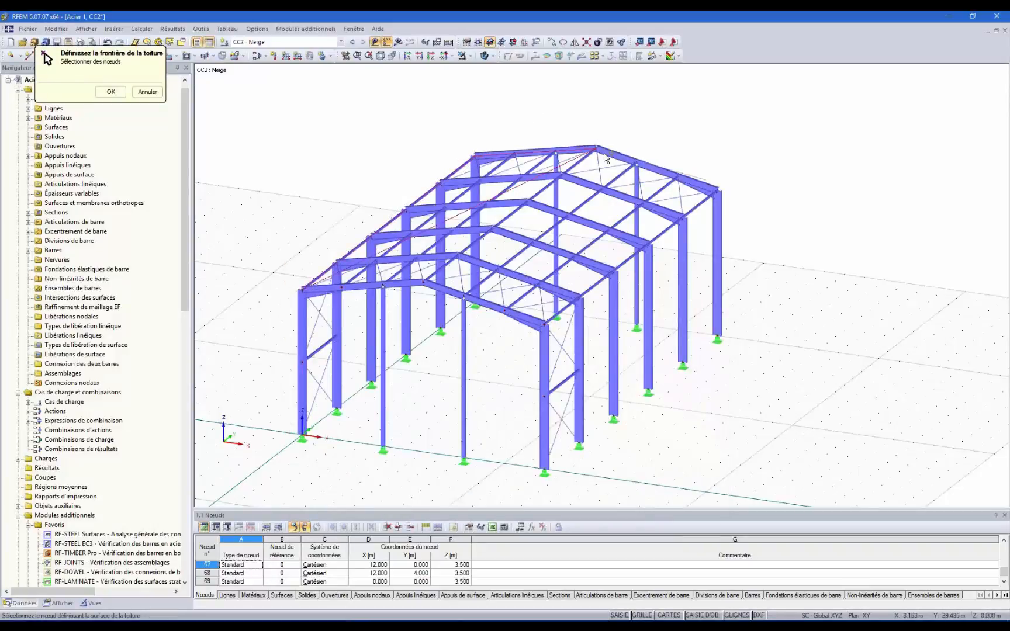
{"action": "left_click", "coordinate": [719, 193]}
{"action": "left_click", "coordinate": [544, 323]}
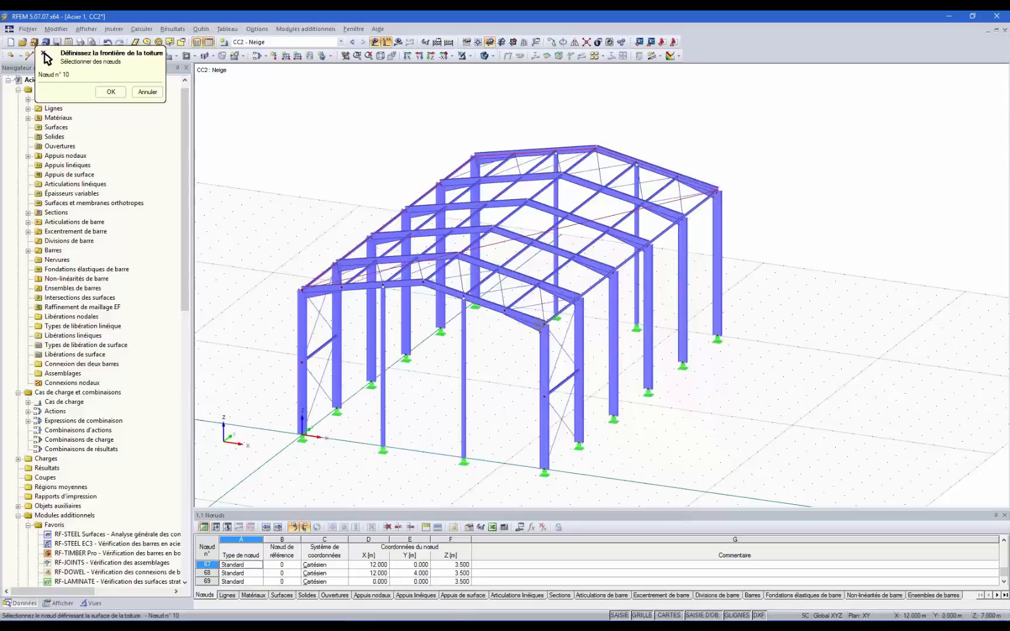
{"action": "left_click", "coordinate": [426, 283]}
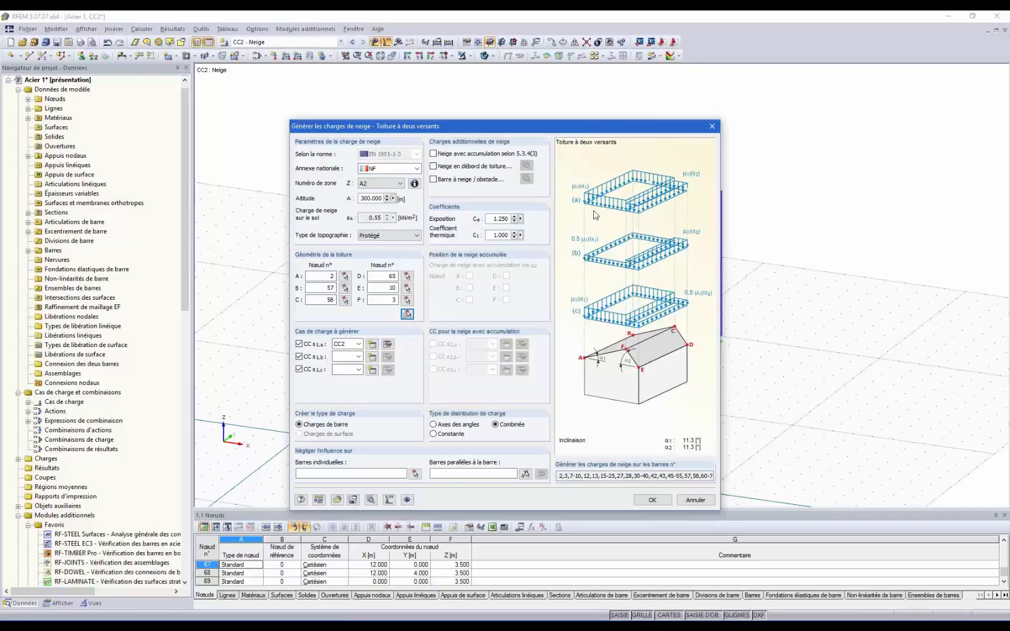
- Generate the snow loads only for case s1,a in CC2, neglecting the influence of the members parallel to member 39
{"action": "left_click", "coordinate": [299, 357]}
{"action": "left_click", "coordinate": [299, 369]}
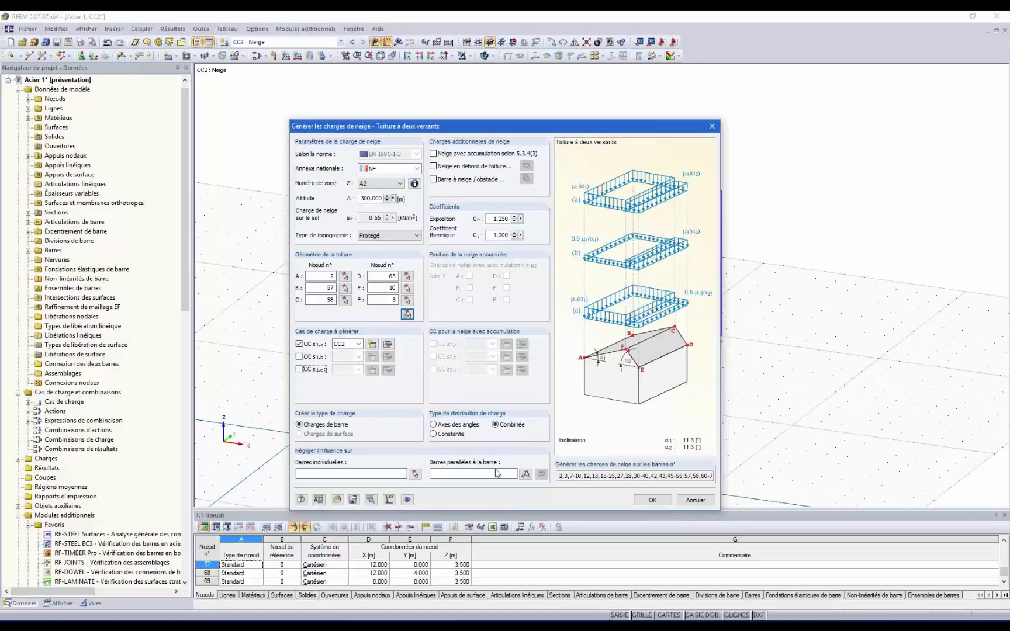
{"action": "left_click_drag", "start_coordinate": [415, 125], "coordinate": [595, 53]}
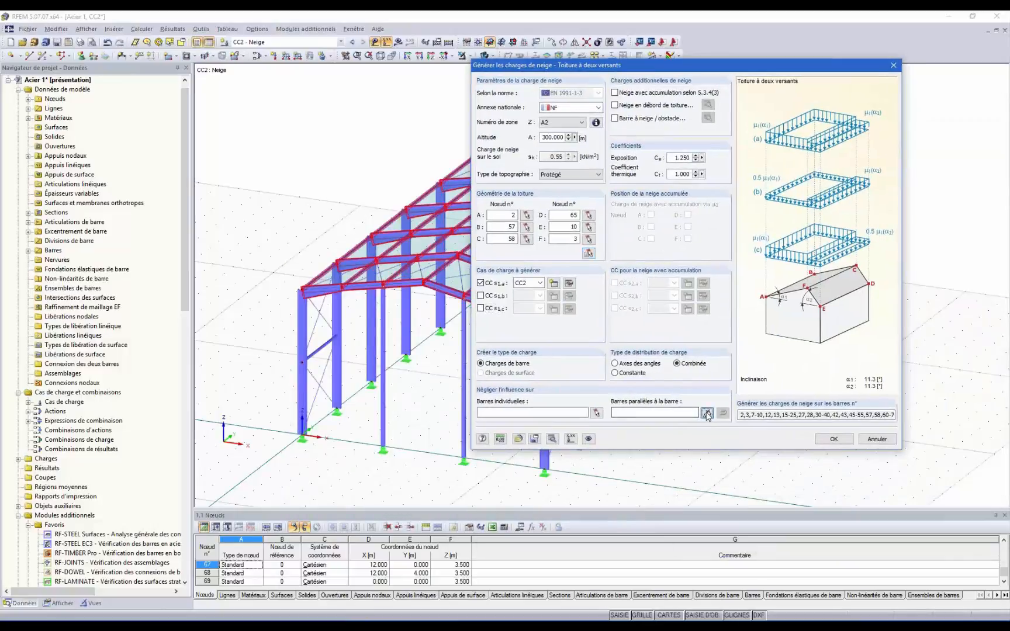
{"action": "left_click", "coordinate": [706, 413]}
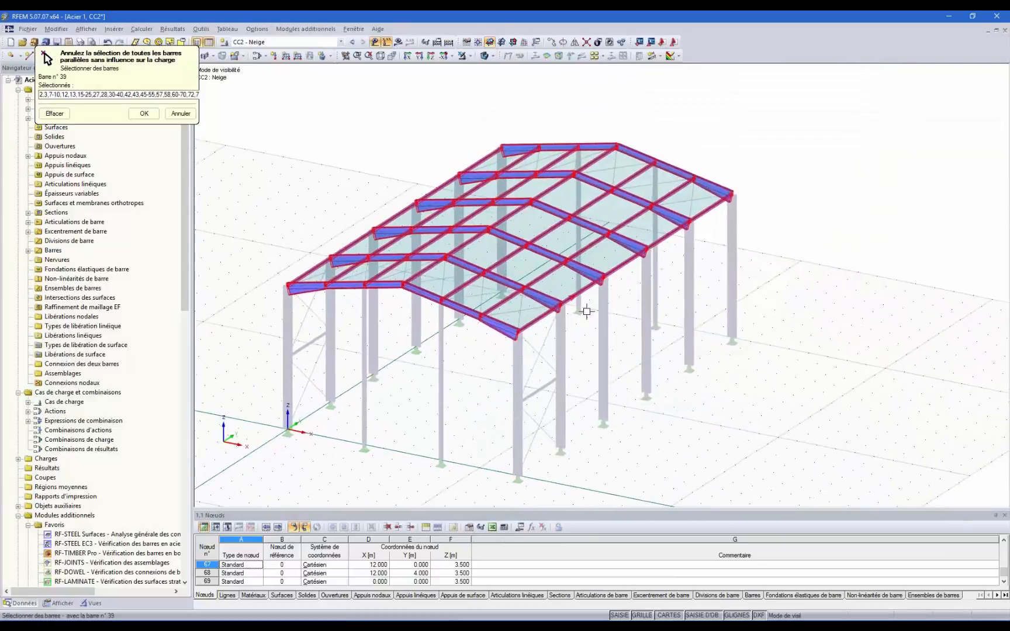
{"action": "left_click", "coordinate": [572, 294]}
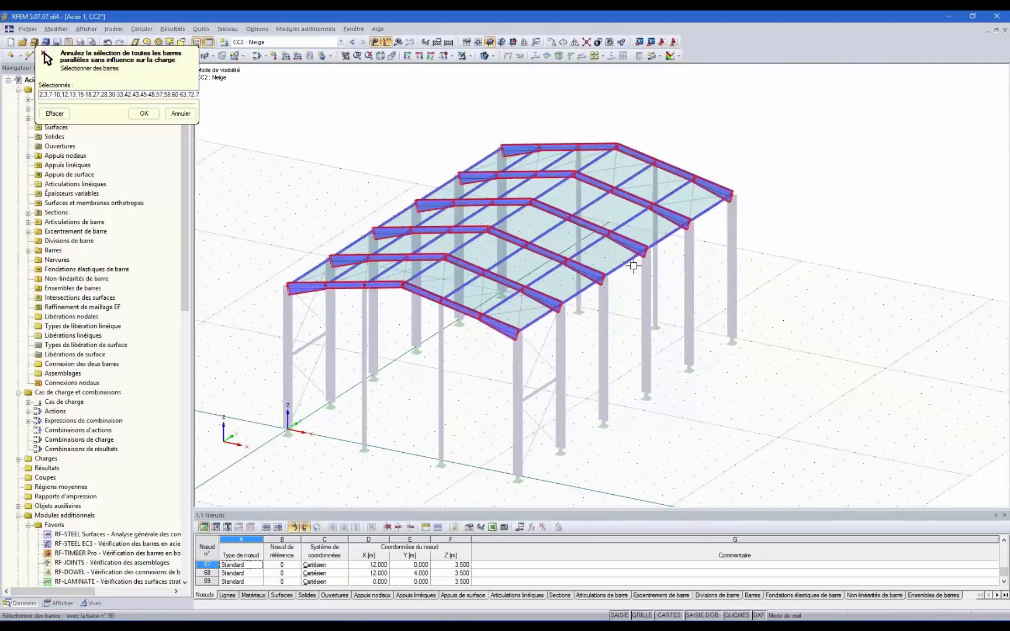
{"action": "left_click", "coordinate": [144, 115]}
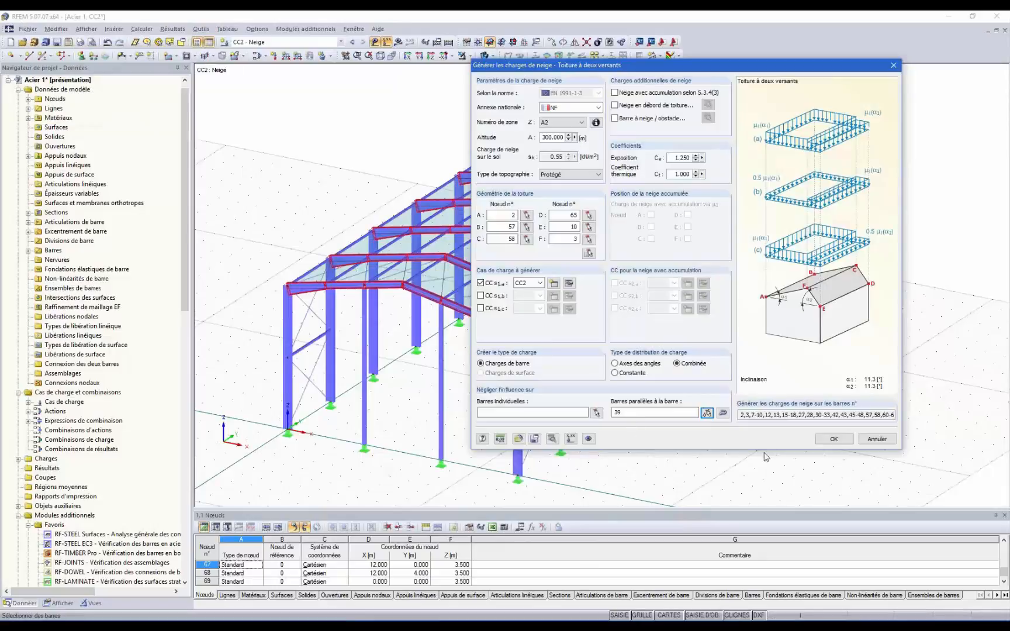
{"action": "left_click", "coordinate": [834, 439]}
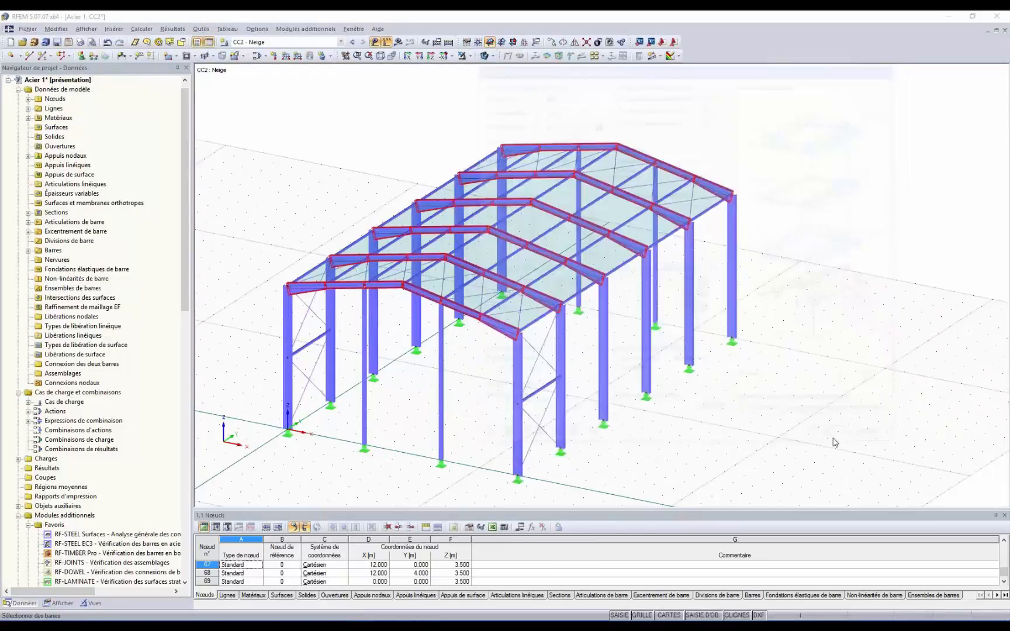
{"action": "left_click", "coordinate": [621, 487]}
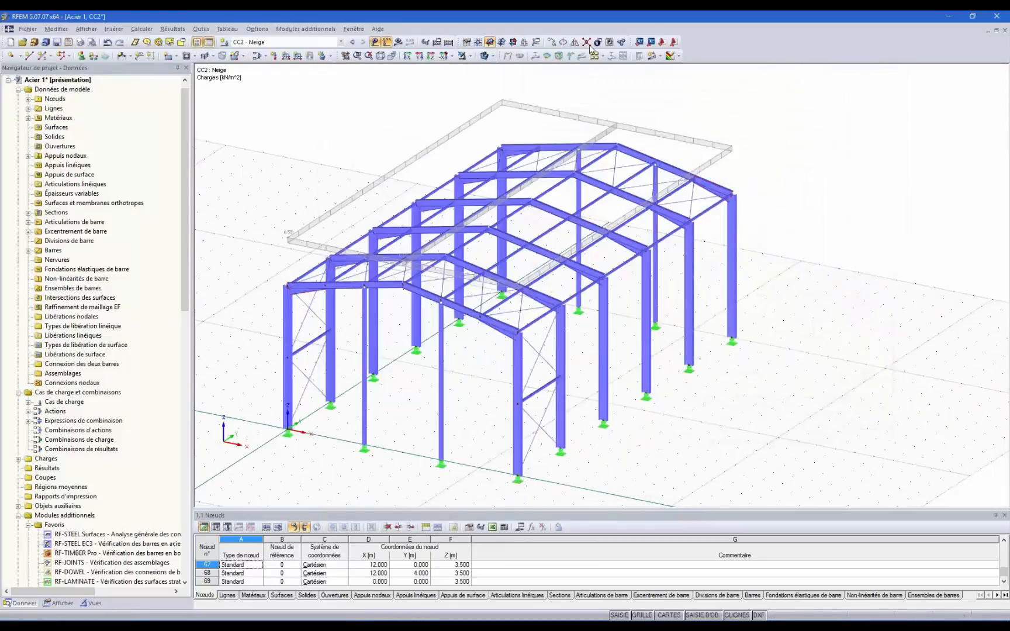
- Display the generated snow load separately as member loads to examine its distribution, and return to the grouped display
{"action": "right_click", "coordinate": [611, 133]}
{"action": "right_click", "coordinate": [611, 130]}
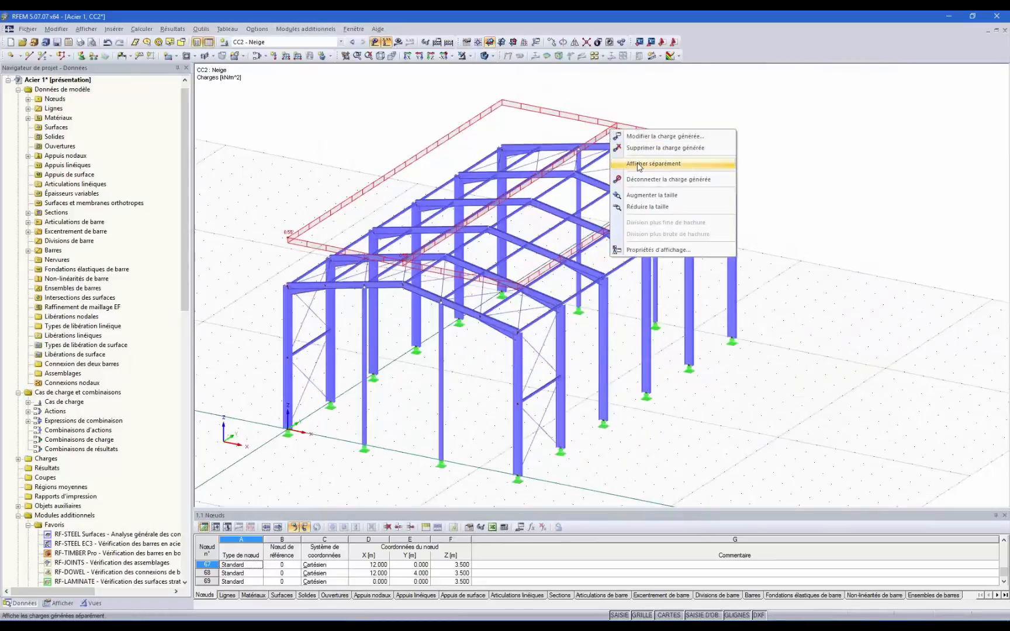
{"action": "left_click", "coordinate": [637, 163]}
{"action": "mouse_move", "coordinate": [500, 300]}
{"action": "middle_mouse_down", "text": "ctrl"}
{"action": "mouse_move", "coordinate": [585, 276]}
{"action": "mouse_move", "coordinate": [510, 291]}
{"action": "middle_mouse_up", "text": "ctrl"}
{"action": "right_click", "coordinate": [595, 129]}
{"action": "left_click", "coordinate": [620, 162]}
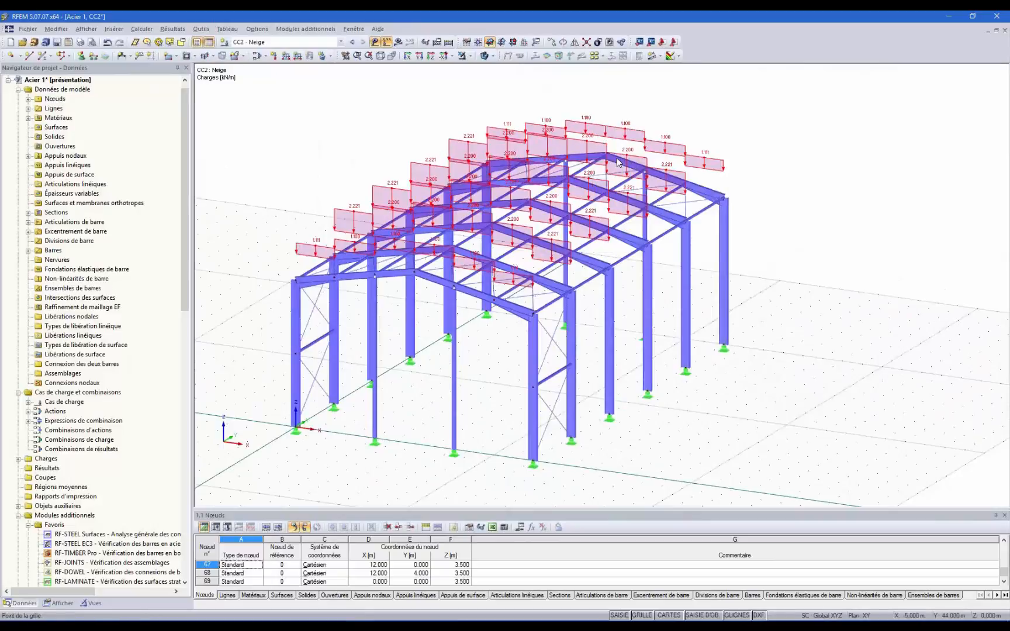
- Create load case CC3 described as Vent en +X with the action category Vent
{"action": "left_click", "coordinate": [225, 42]}
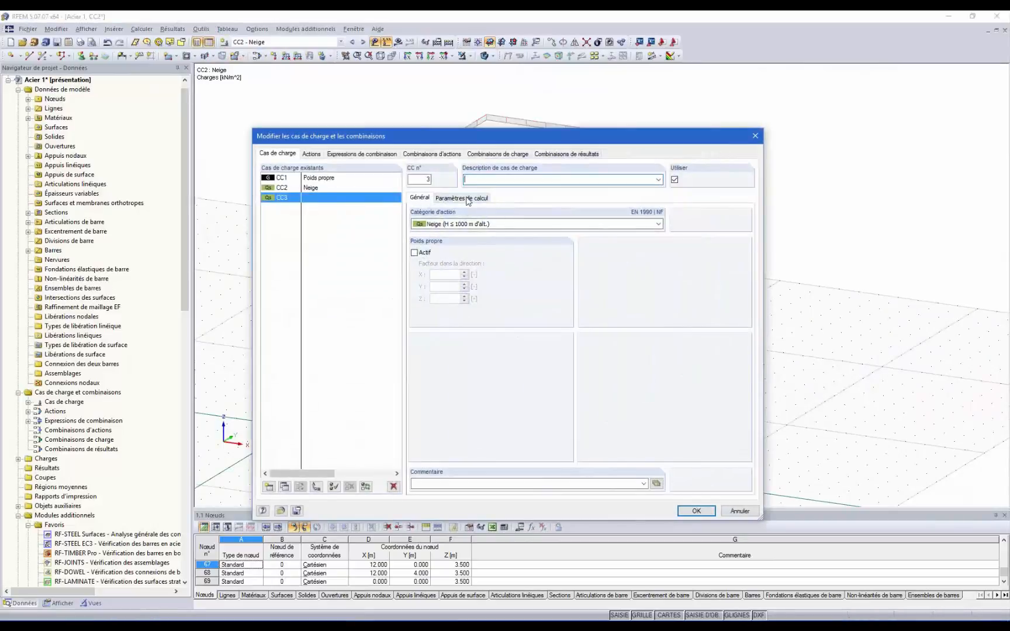
{"action": "left_click", "coordinate": [658, 180]}
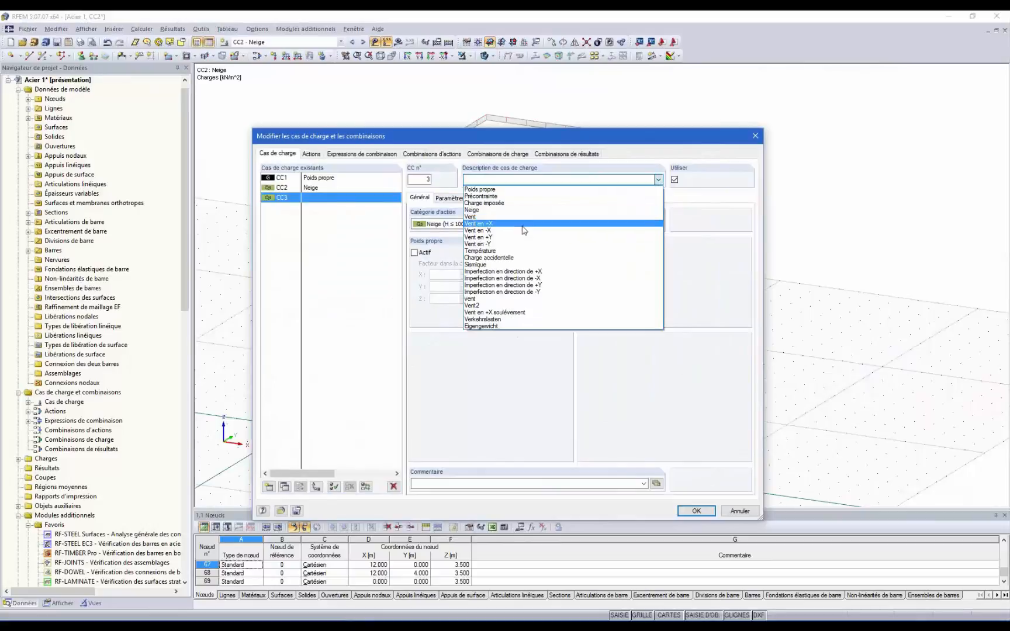
{"action": "left_click", "coordinate": [493, 224]}
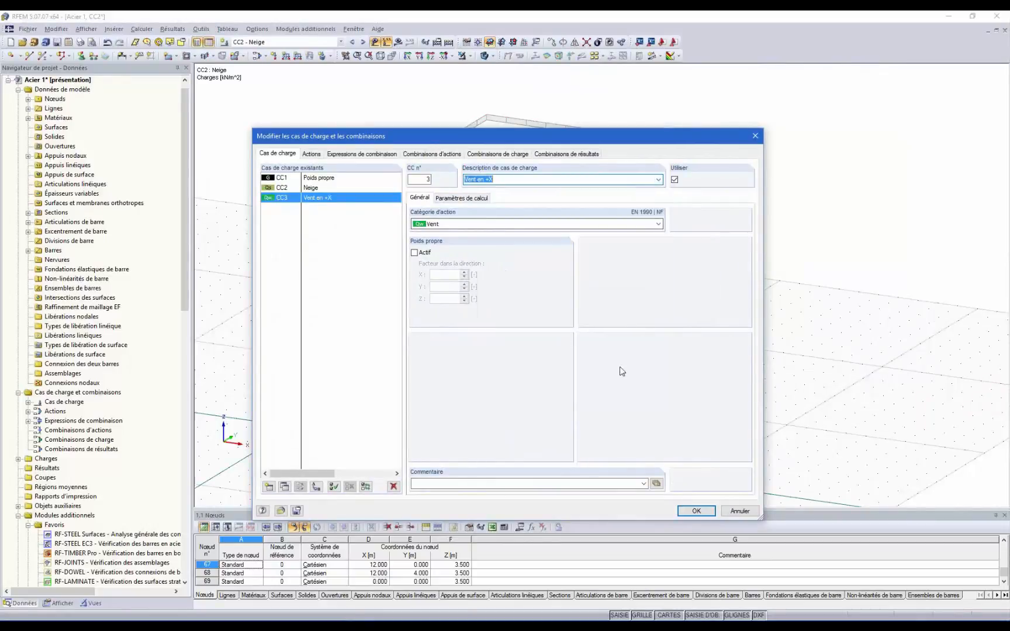
- Confirm the load case CC3 Vent en +X and open the EN 1991-1-4 wind load generator for vertical walls with roof
{"action": "left_click", "coordinate": [696, 511]}
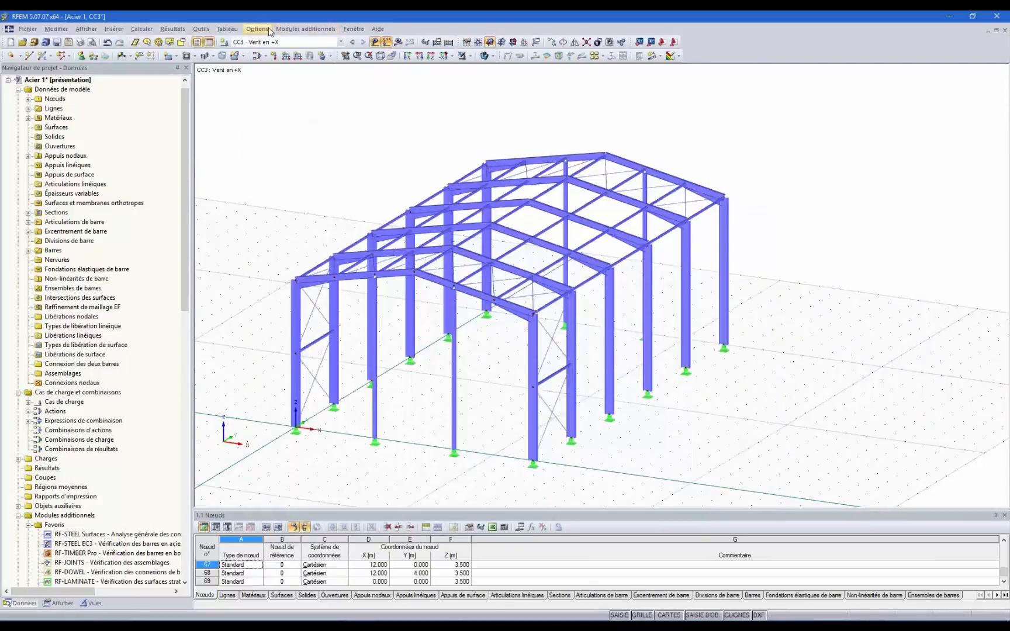
{"action": "left_click", "coordinate": [207, 30]}
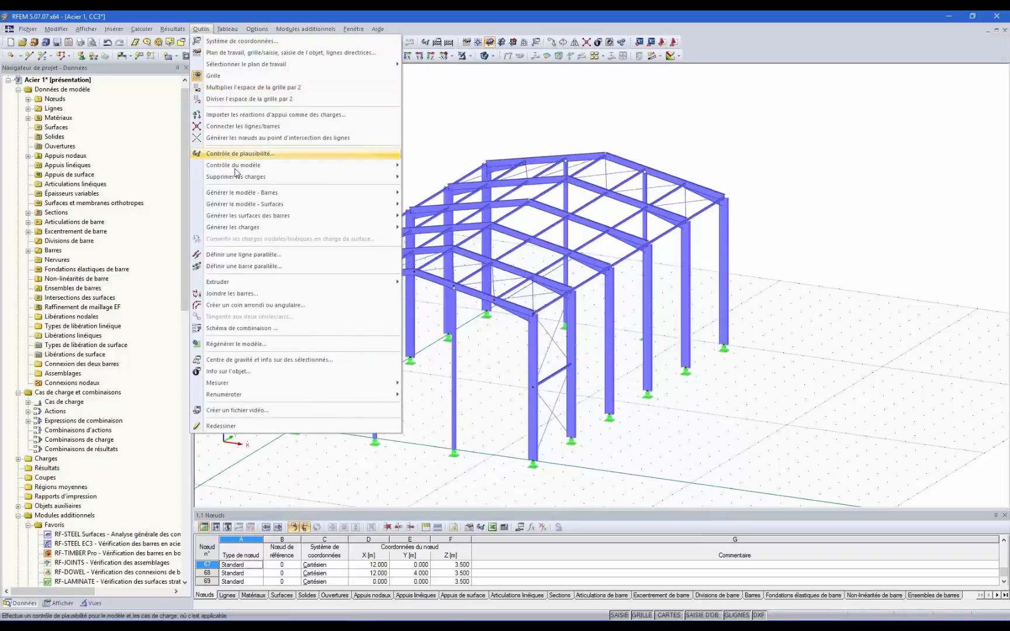
{"action": "mouse_move", "coordinate": [300, 229]}
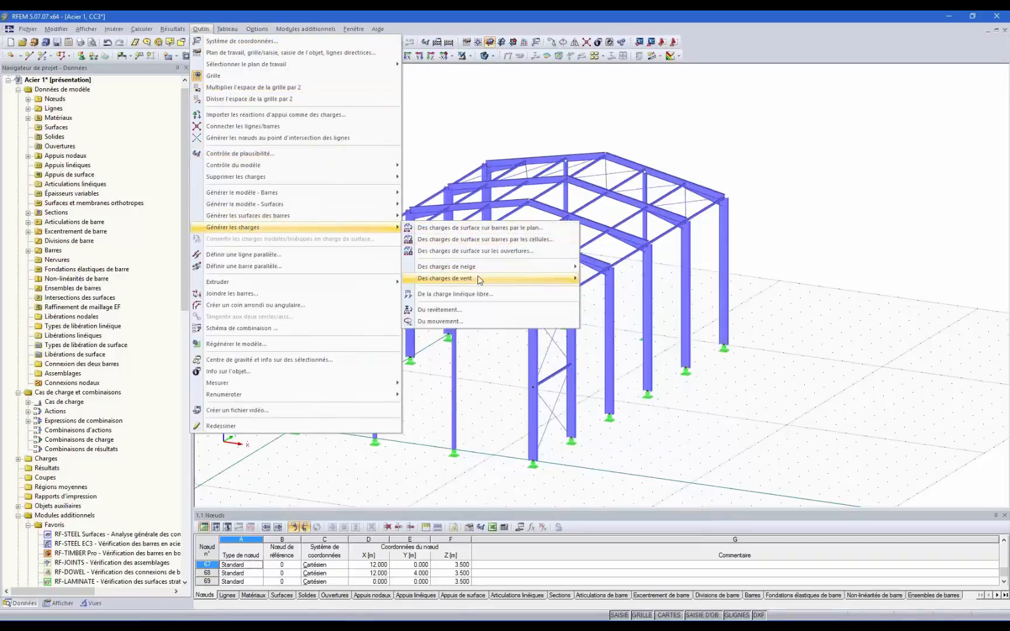
{"action": "mouse_move", "coordinate": [481, 281]}
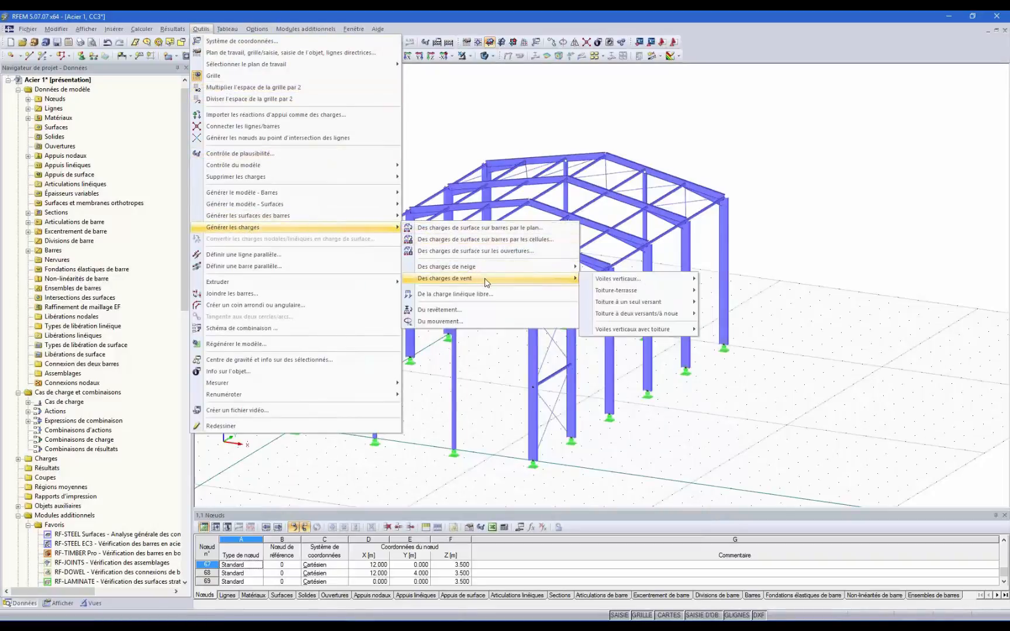
{"action": "mouse_move", "coordinate": [612, 284]}
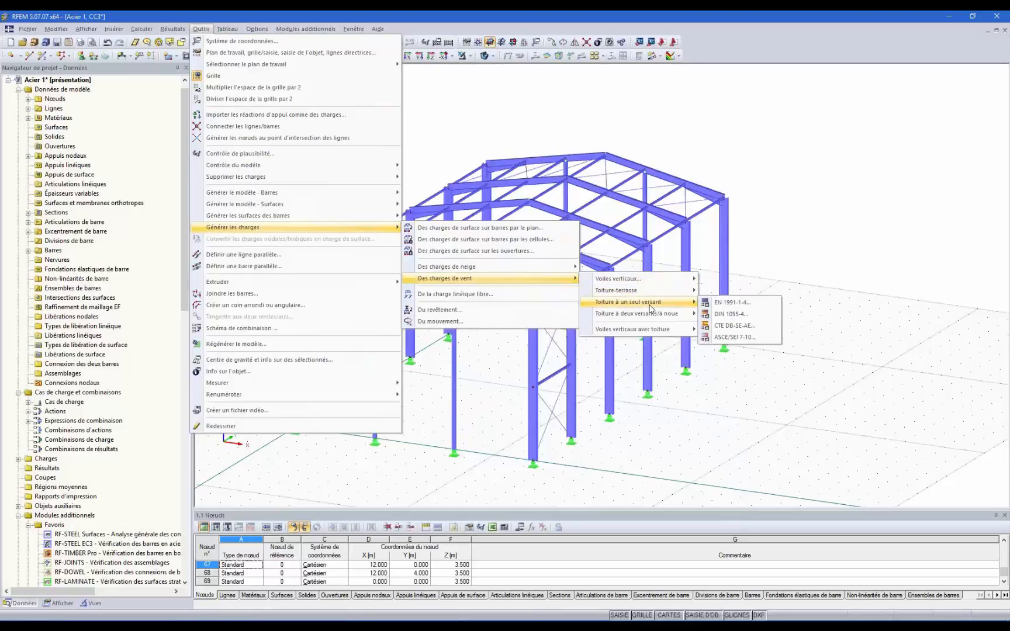
{"action": "mouse_move", "coordinate": [666, 331]}
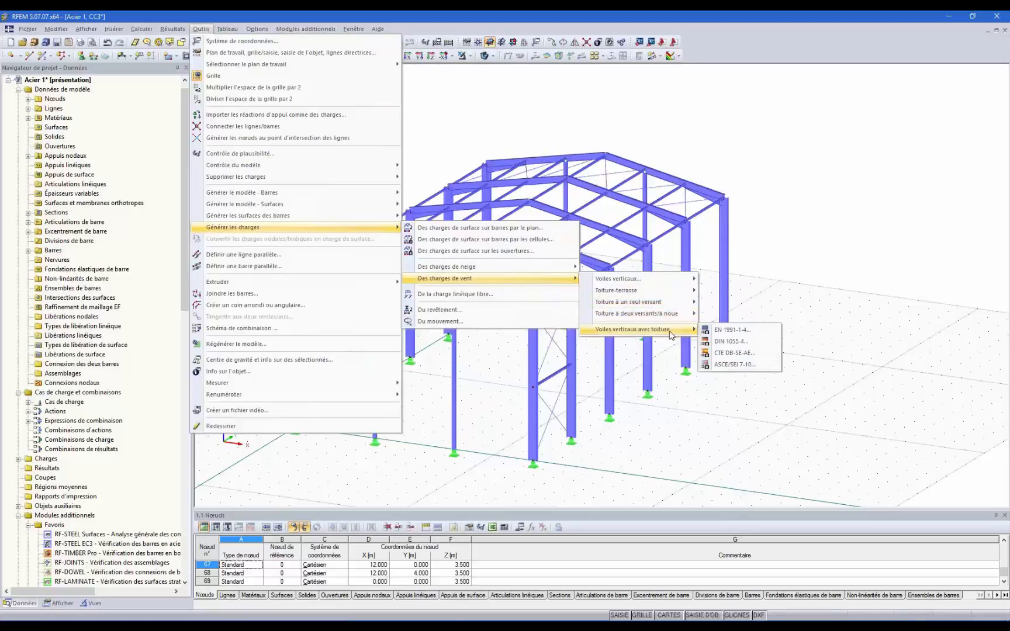
{"action": "left_click", "coordinate": [727, 330]}
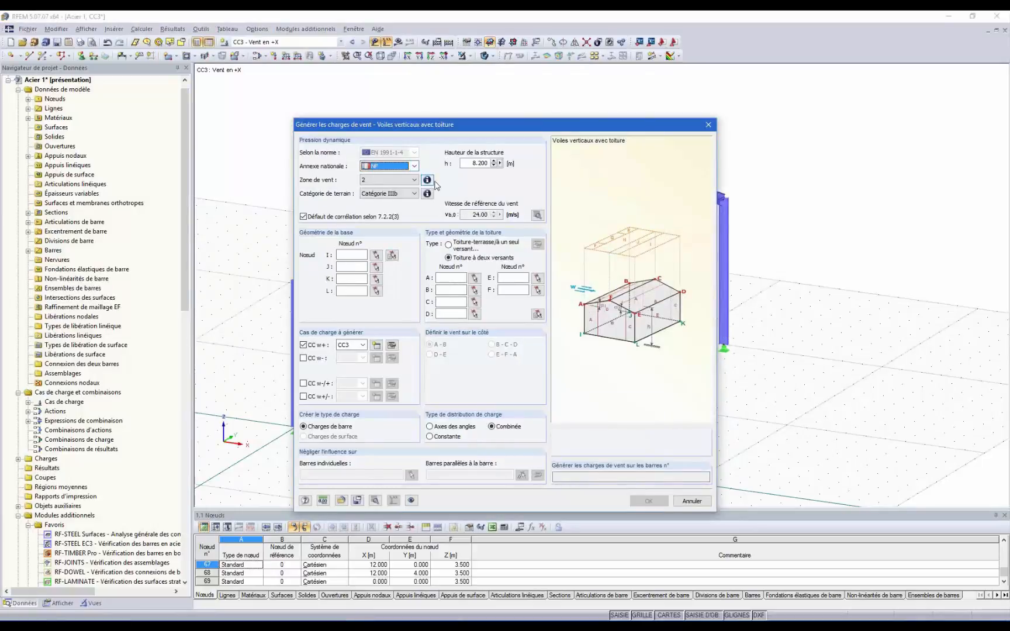
- Choose wind zone 2 from the map of France and consult the definitions of the terrain categories
{"action": "left_click", "coordinate": [427, 179]}
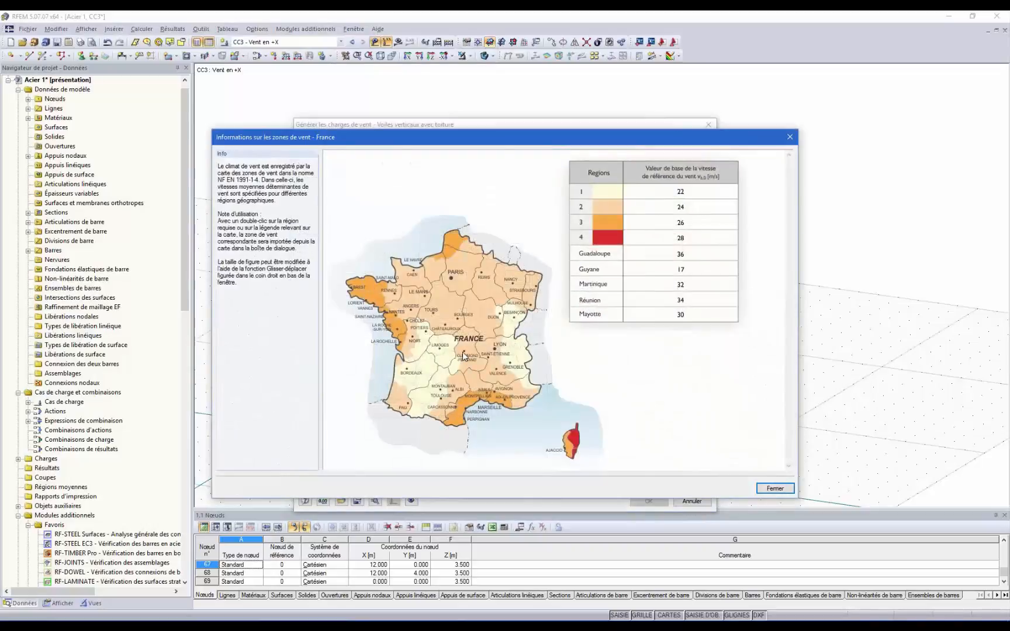
{"action": "double_click", "coordinate": [464, 355]}
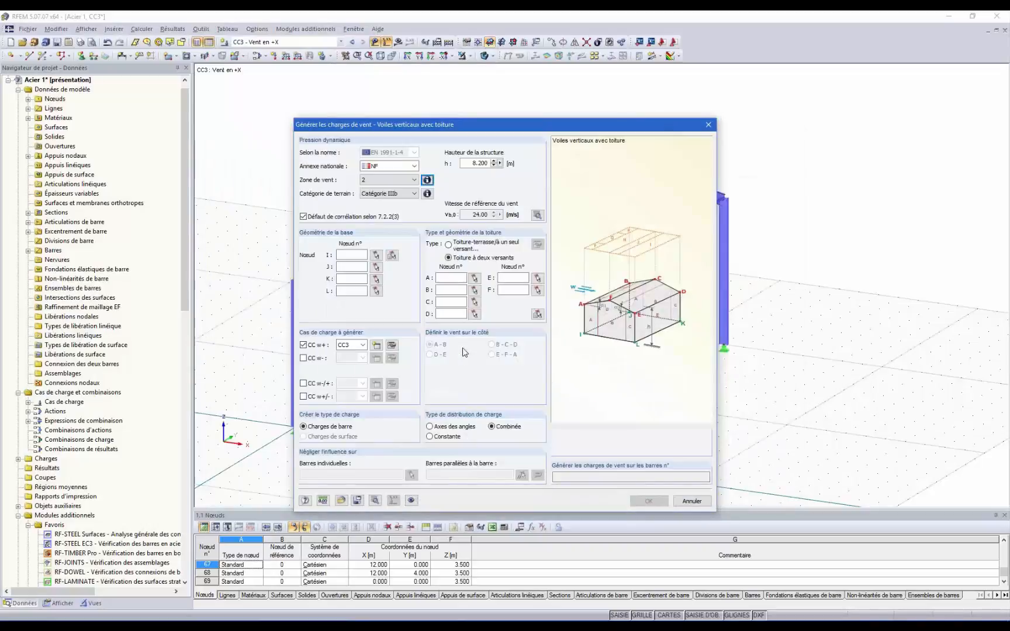
{"action": "left_click", "coordinate": [415, 193]}
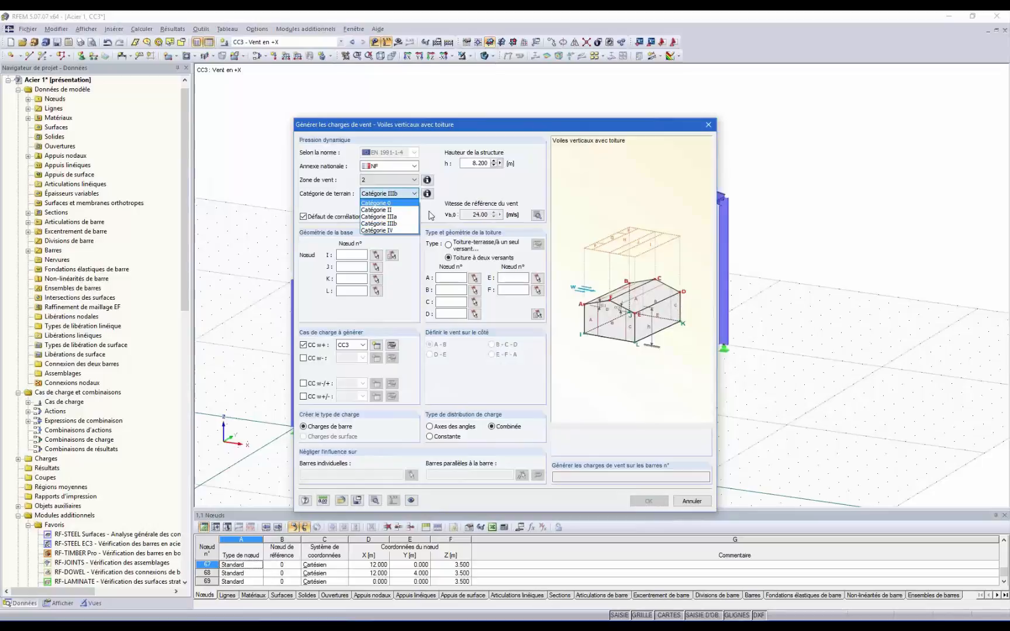
{"action": "left_click", "coordinate": [429, 211]}
{"action": "left_click", "coordinate": [427, 193]}
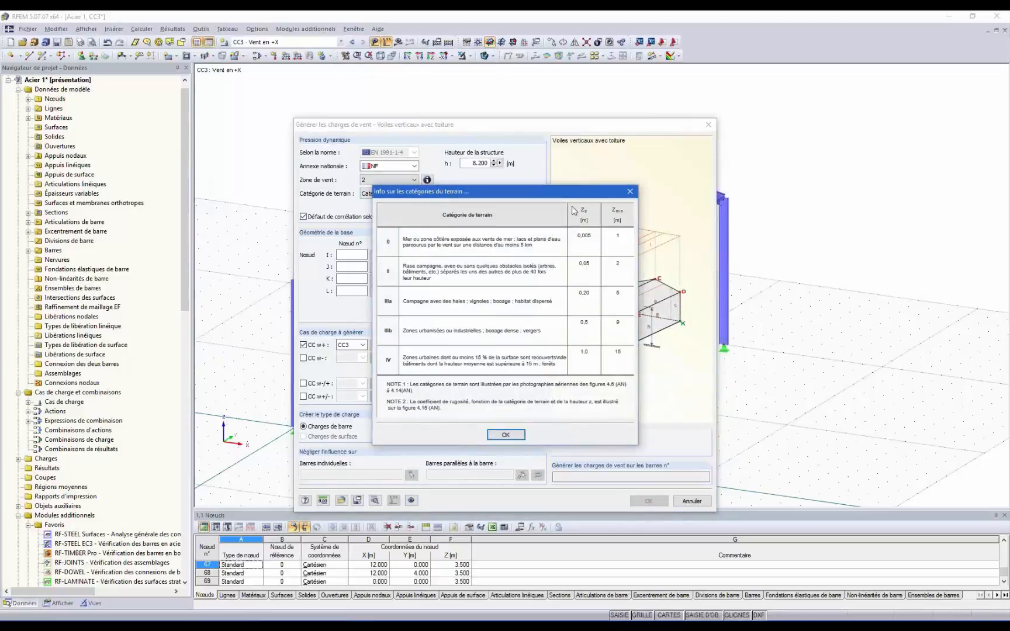
{"action": "left_click", "coordinate": [630, 193]}
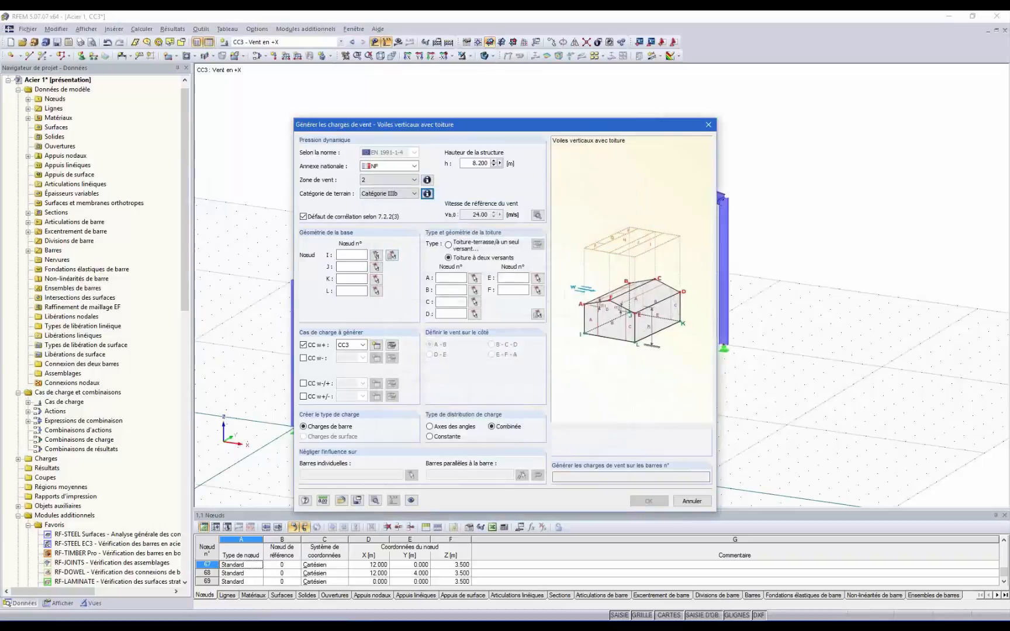
- Define the base geometry of the building by picking its four corner support nodes 1, 56, 64 and 9 in the model
{"action": "left_click", "coordinate": [391, 255]}
{"action": "middle_click_drag", "start_coordinate": [395, 421], "coordinate": [439, 440], "text": "ctrl"}
{"action": "left_click", "coordinate": [320, 449]}
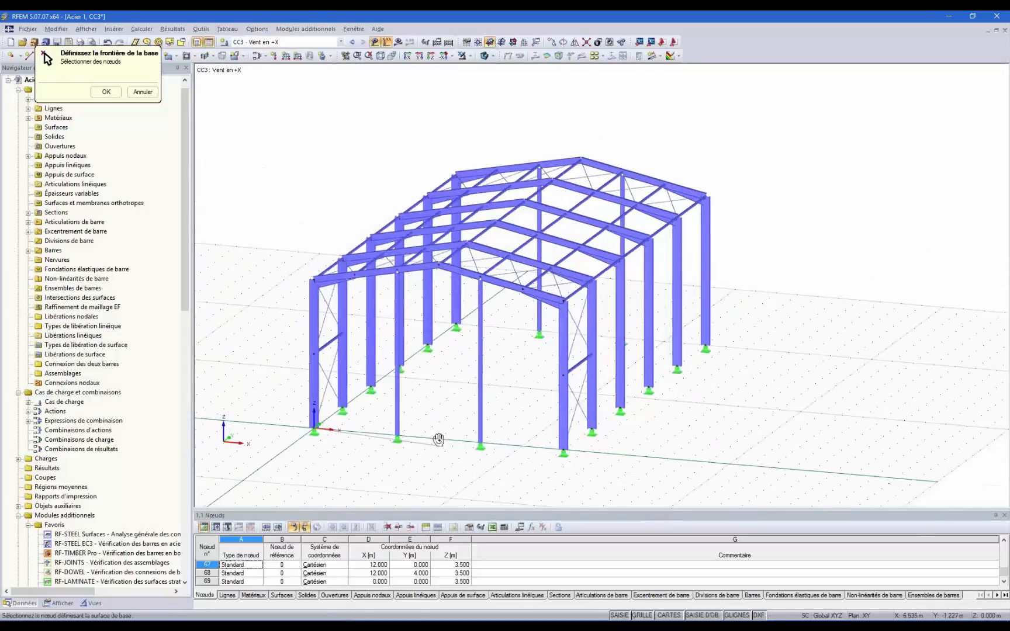
{"action": "left_click", "coordinate": [455, 329]}
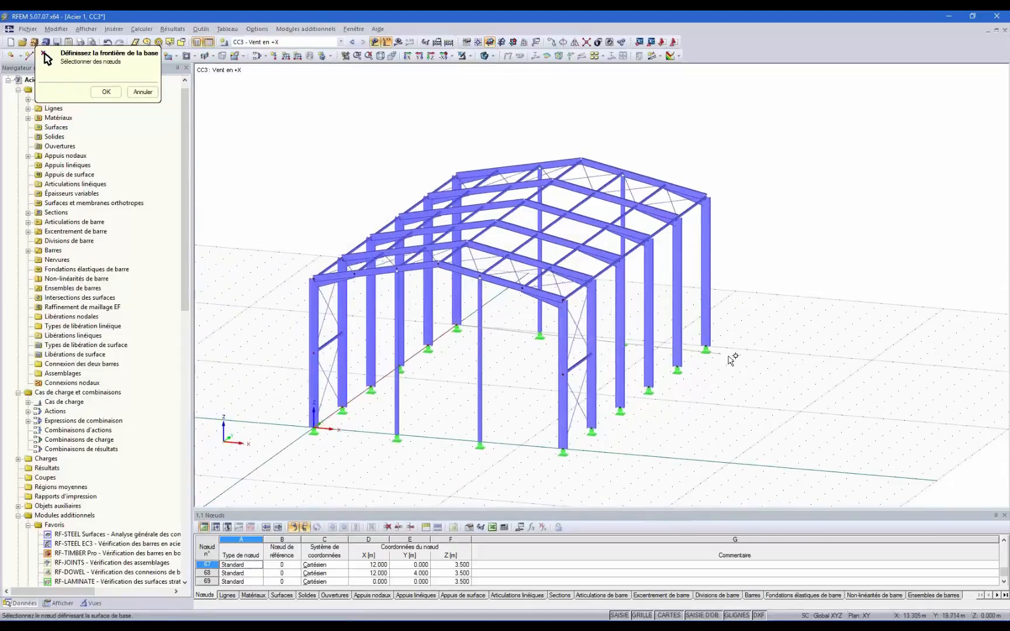
{"action": "left_click", "coordinate": [706, 348]}
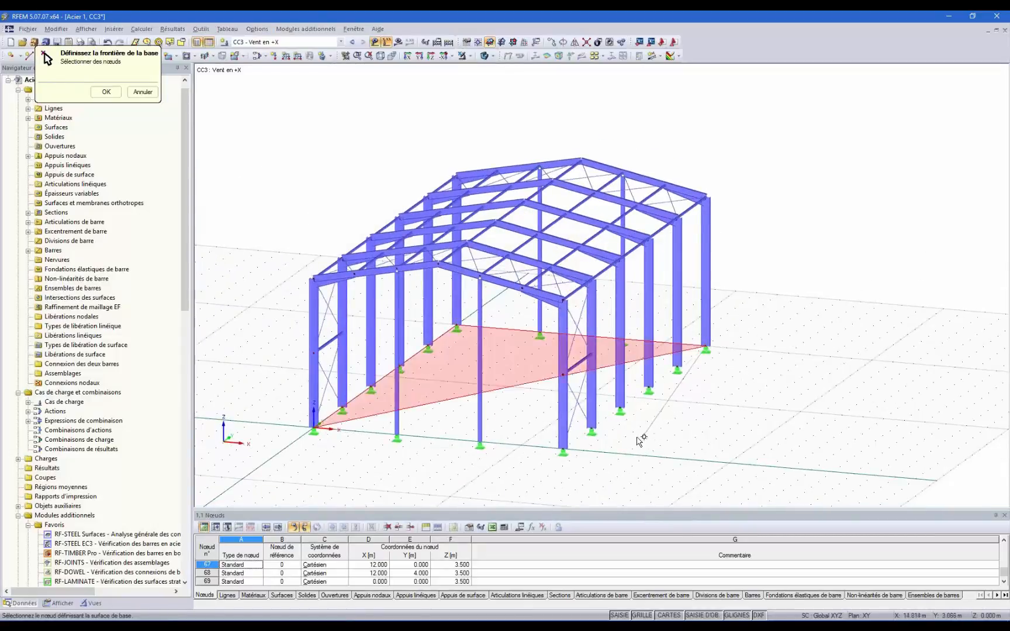
{"action": "left_click", "coordinate": [563, 454]}
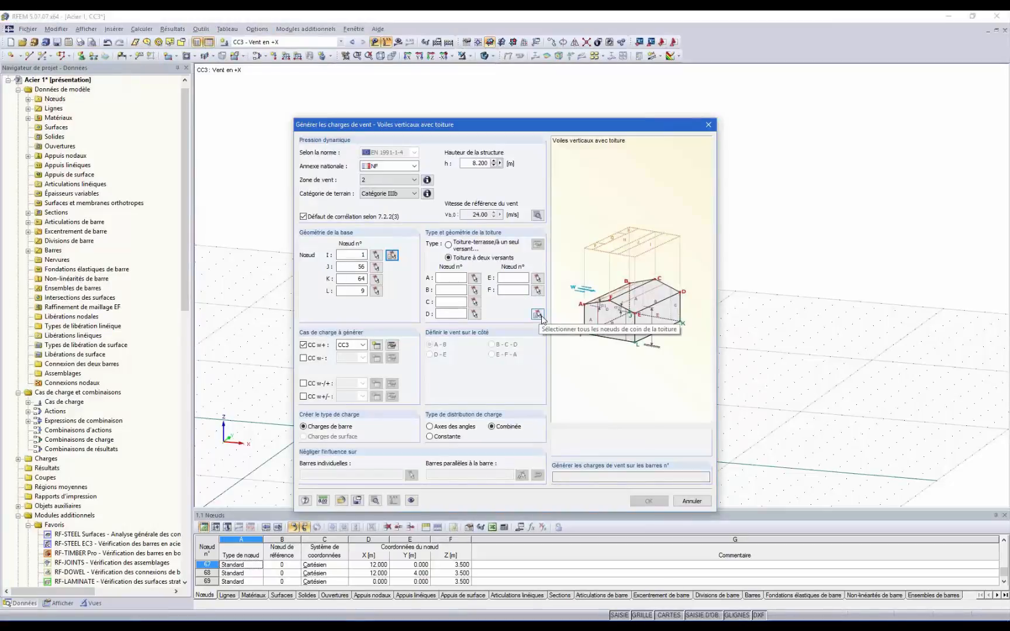
- Define the duopitch roof geometry by picking the eave corner and ridge end nodes 2, 57, 58, 65, 10 and 3
{"action": "left_click", "coordinate": [537, 315]}
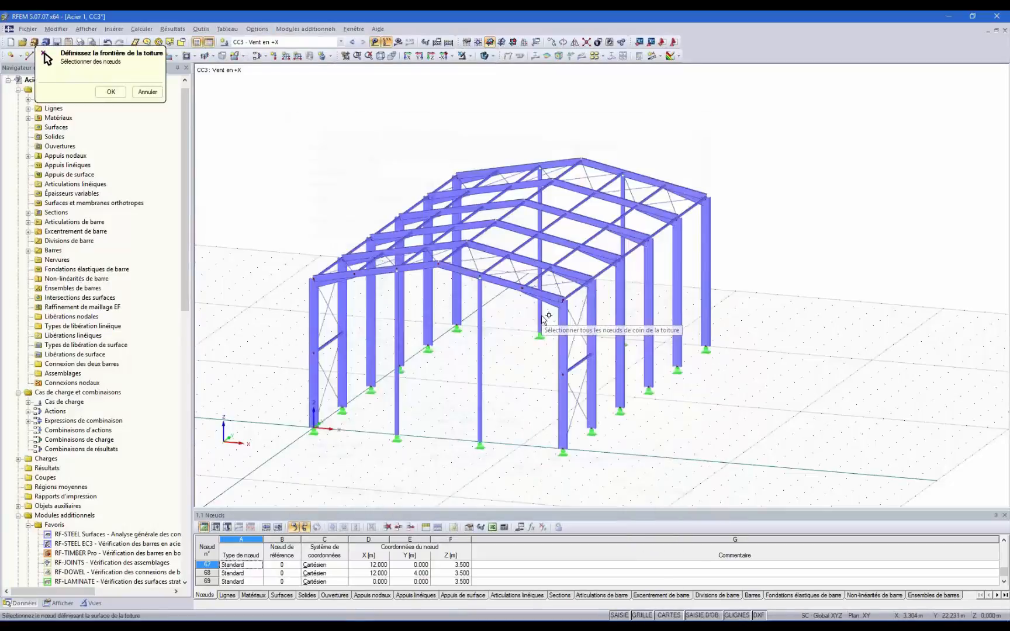
{"action": "left_click", "coordinate": [455, 172]}
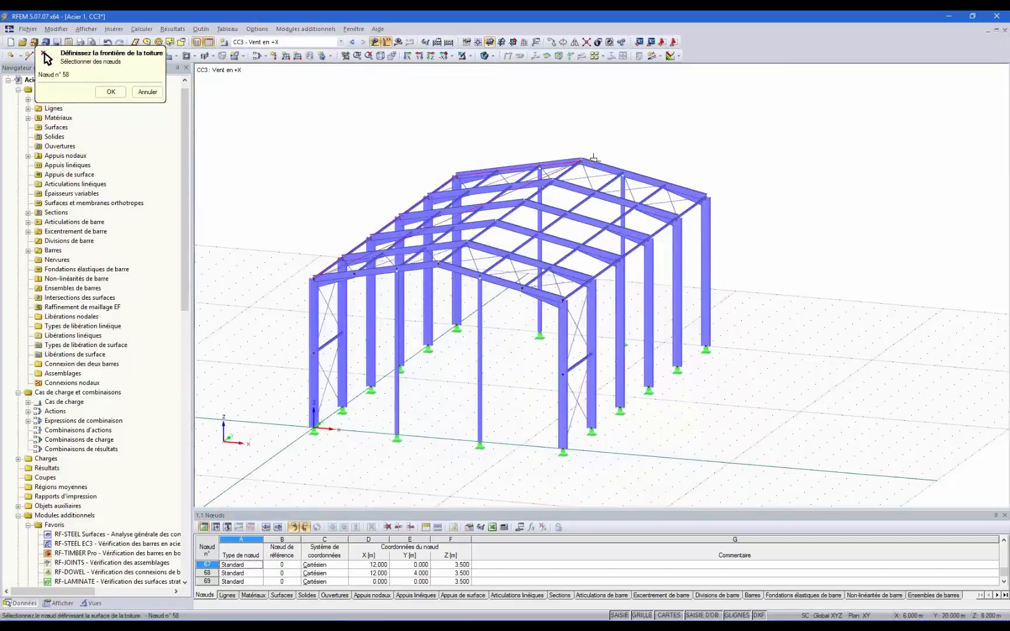
{"action": "left_click", "coordinate": [594, 158]}
{"action": "left_click", "coordinate": [706, 198]}
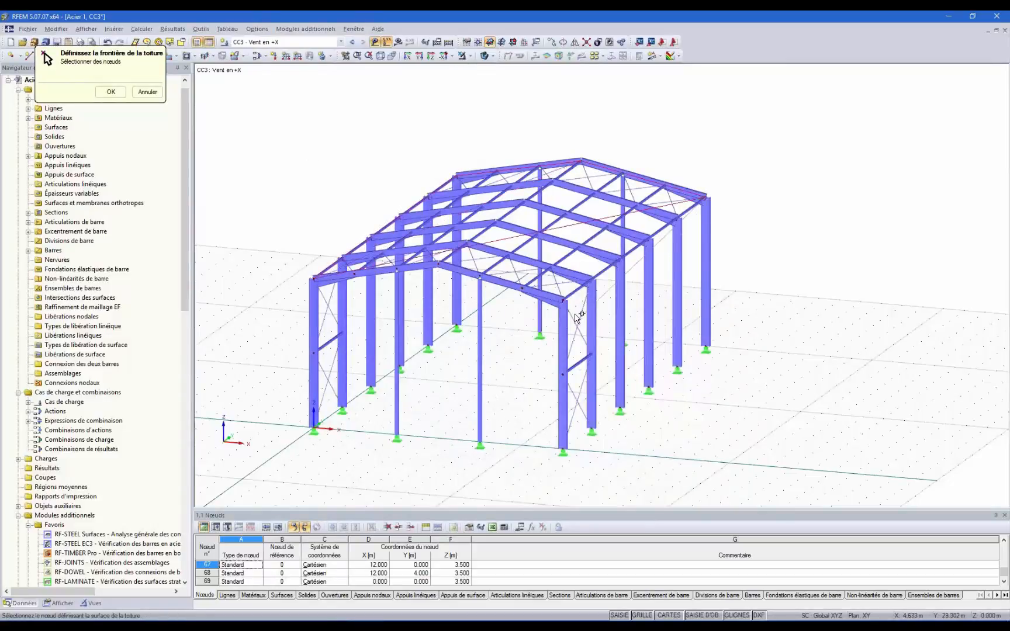
{"action": "left_click", "coordinate": [562, 300]}
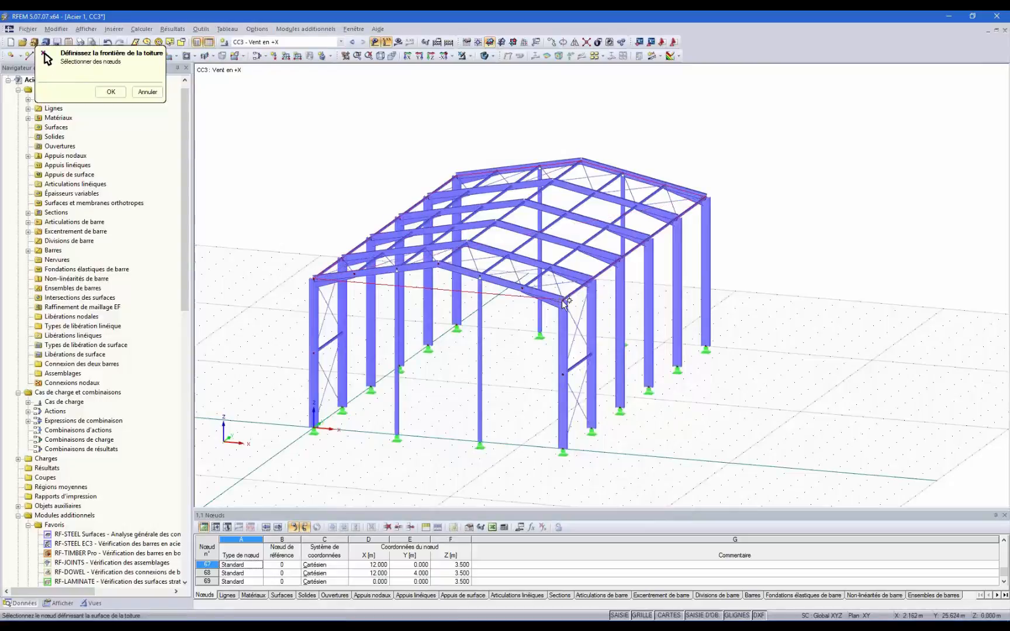
{"action": "left_click", "coordinate": [439, 266]}
- Compare the possible wind directions in the model preview and set the wind on side A-B
{"action": "left_click_drag", "start_coordinate": [447, 123], "coordinate": [707, 92]}
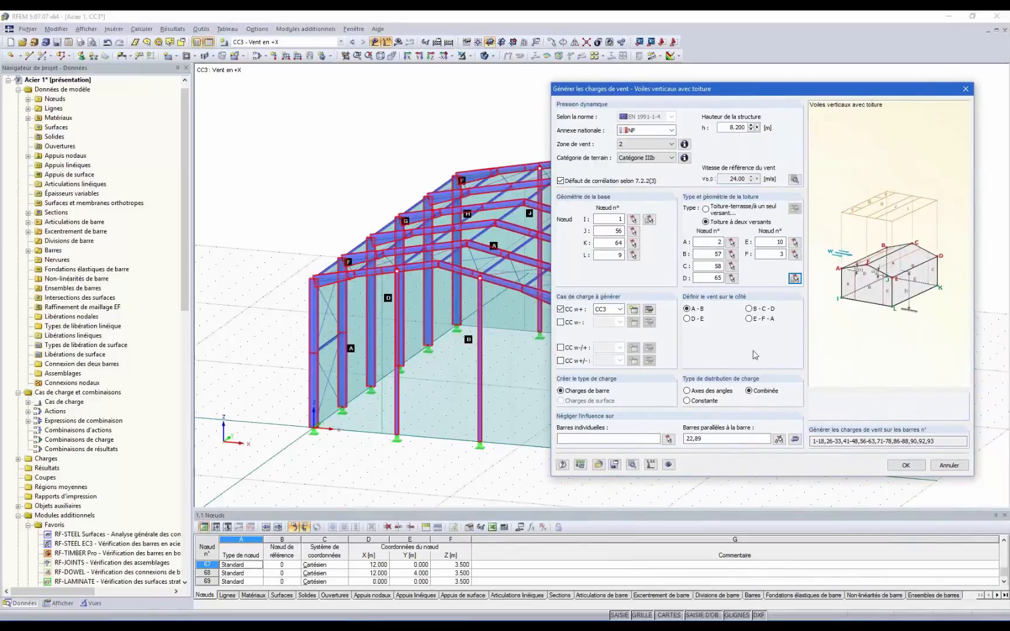
{"action": "left_click", "coordinate": [687, 319]}
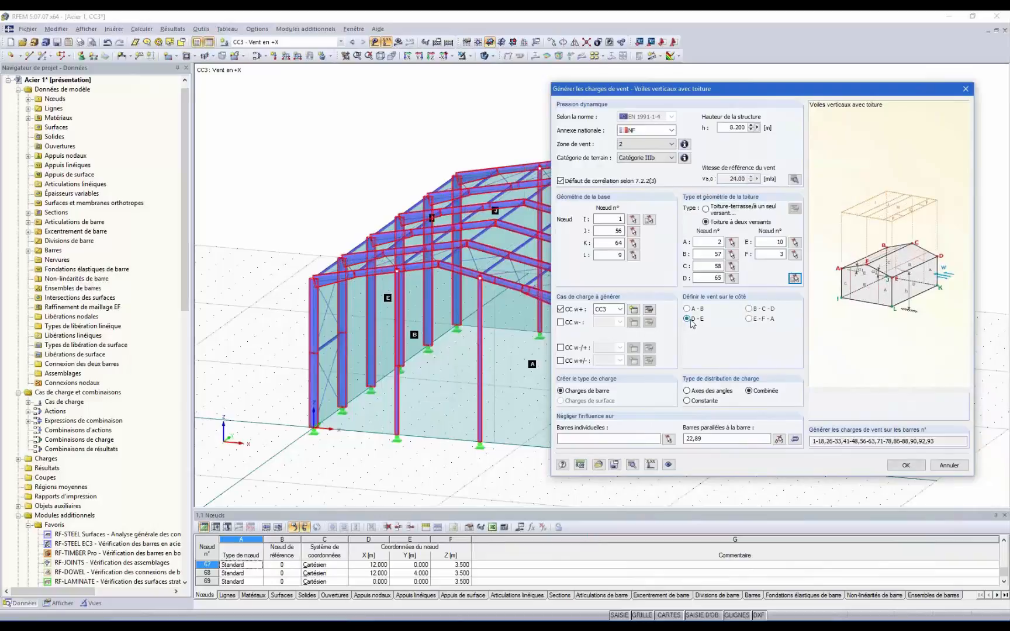
{"action": "left_click", "coordinate": [749, 318]}
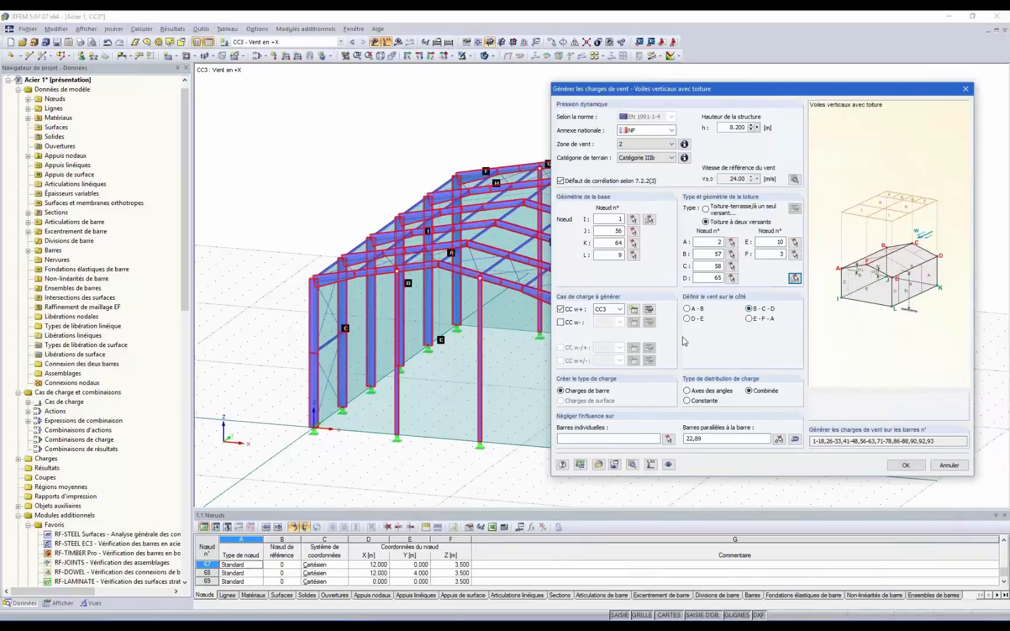
{"action": "left_click", "coordinate": [687, 318]}
{"action": "left_click", "coordinate": [686, 309]}
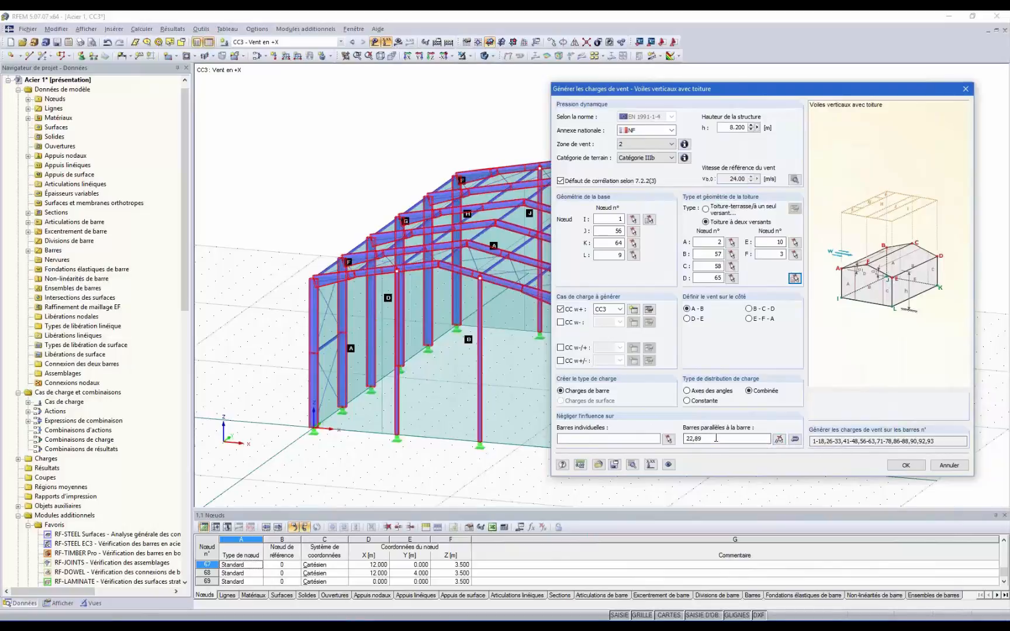
- Review the members parallel to 22,89 excluded from loading, confirm the selection and generate the wind loads in CC3
{"action": "left_click", "coordinate": [779, 438]}
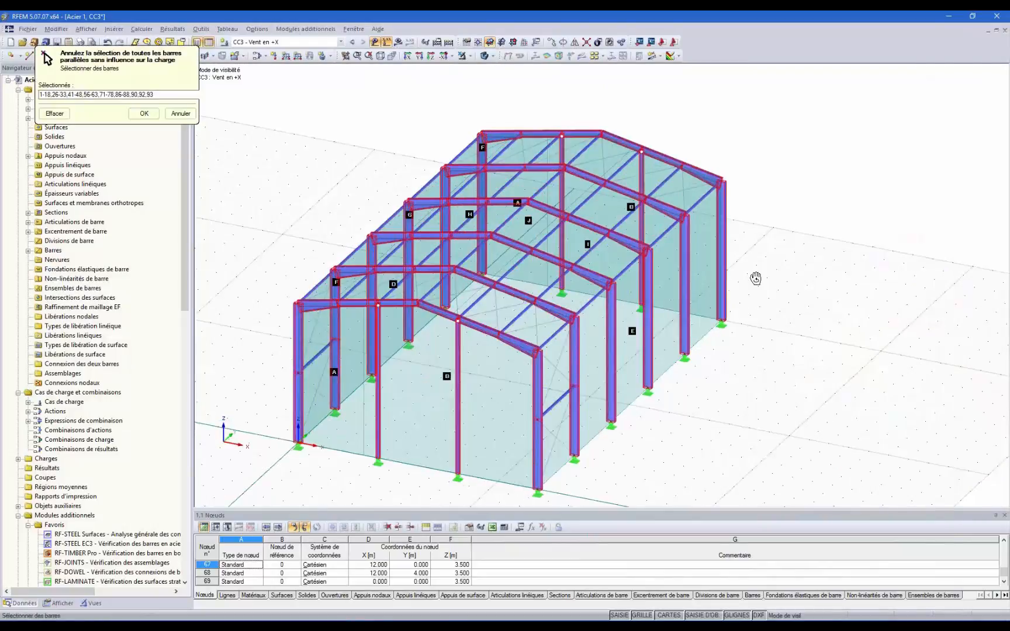
{"action": "middle_click_drag", "start_coordinate": [659, 351], "coordinate": [711, 332], "text": "ctrl"}
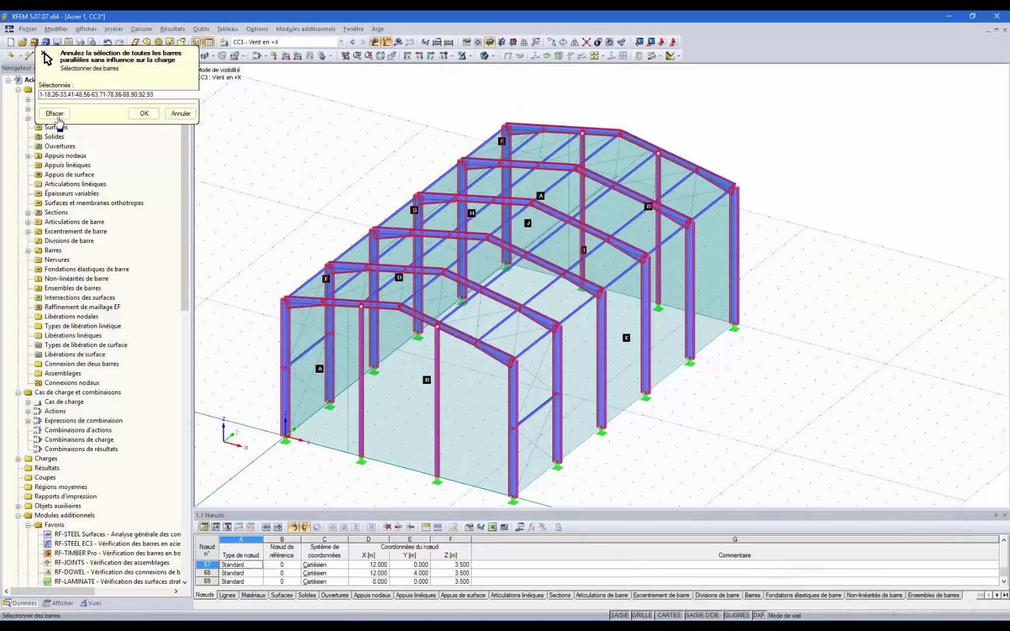
{"action": "left_click", "coordinate": [145, 114]}
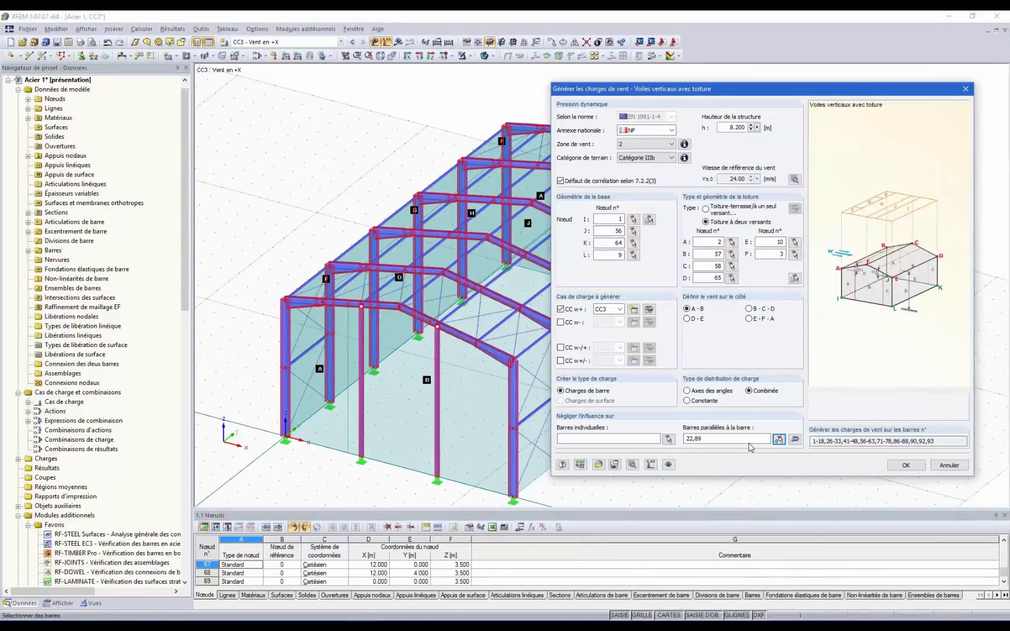
{"action": "left_click", "coordinate": [906, 465]}
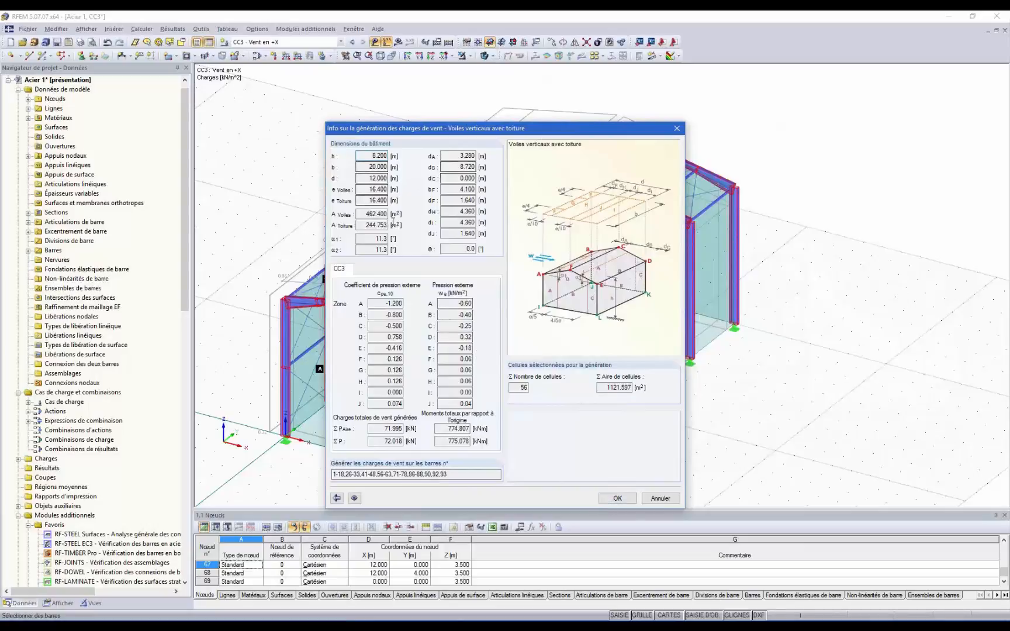
{"action": "left_click", "coordinate": [618, 498]}
- Reopen the generated CC3 wind load and measure the structure height h from the ground at mid-span to the front ridge
{"action": "scroll", "coordinate": [362, 405], "scroll_direction": "down", "scroll_amount": 2}
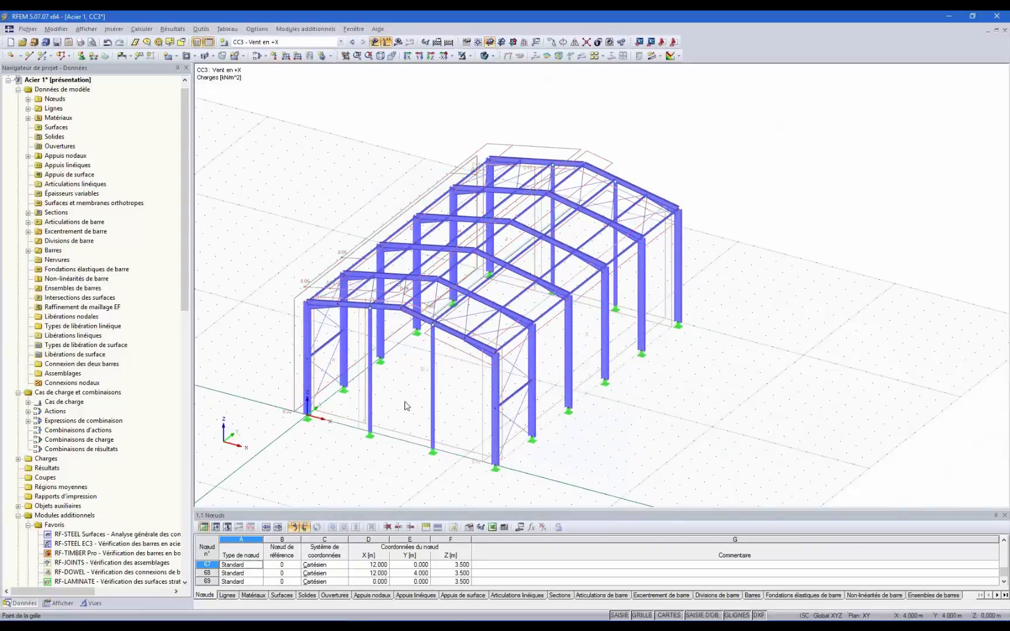
{"action": "middle_click_drag", "start_coordinate": [406, 398], "coordinate": [440, 353], "text": "ctrl"}
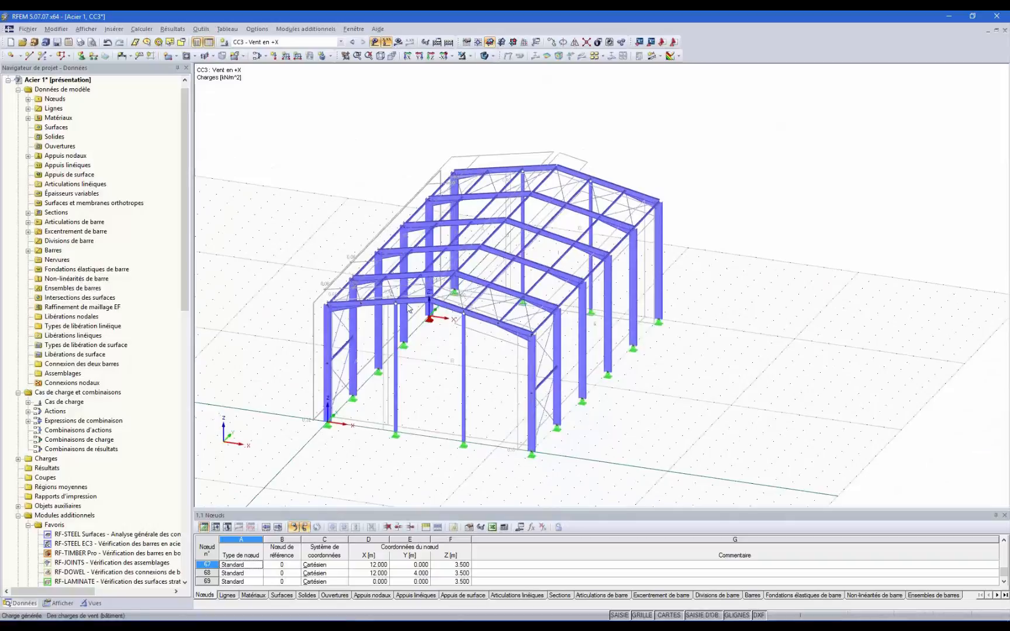
{"action": "double_click", "coordinate": [329, 319]}
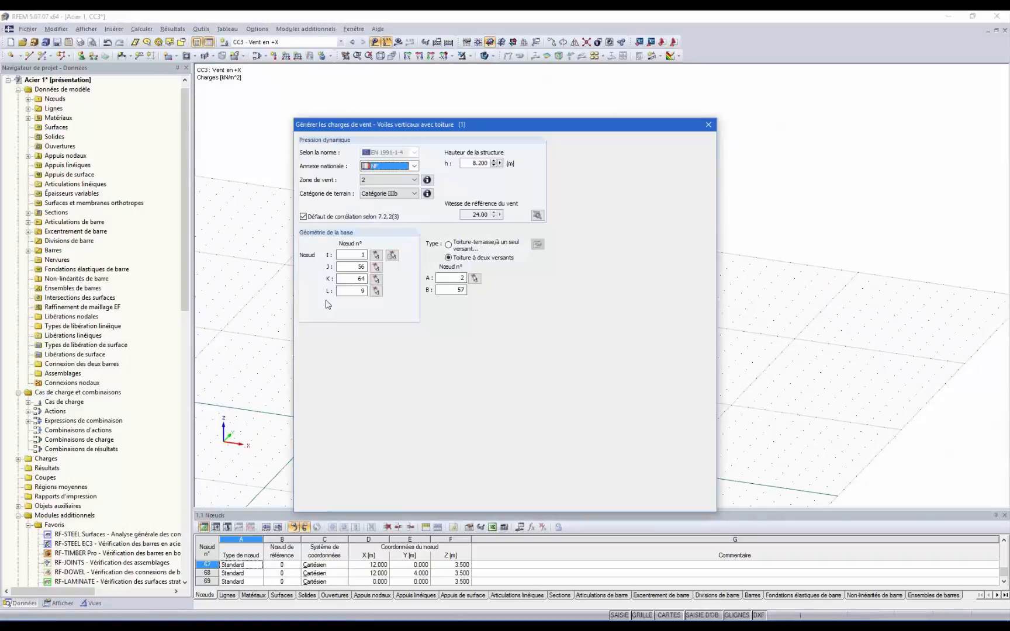
{"action": "left_click_drag", "start_coordinate": [470, 162], "coordinate": [510, 165]}
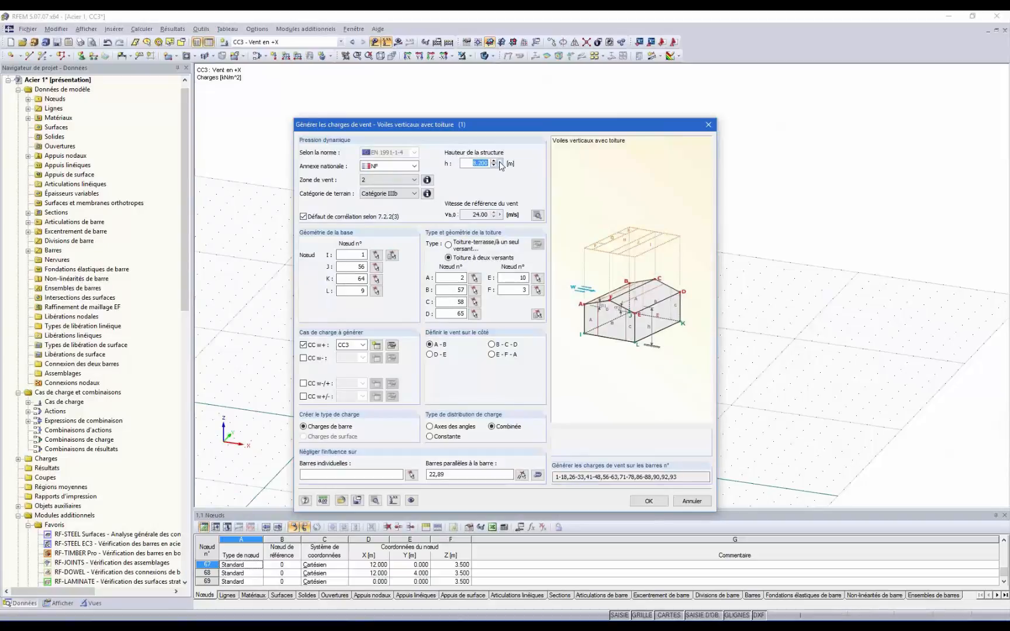
{"action": "left_click", "coordinate": [500, 164]}
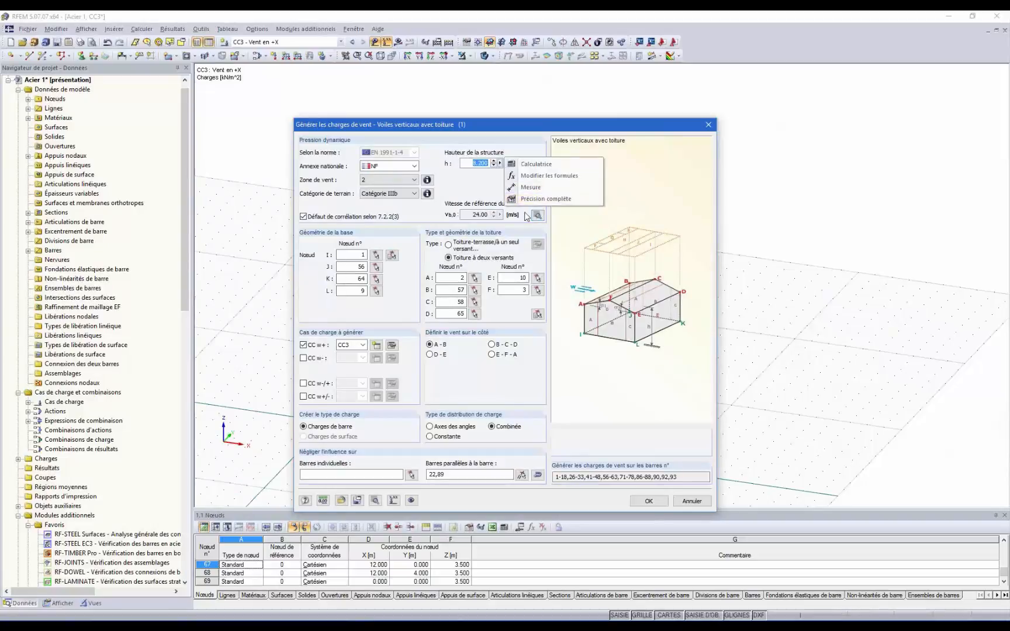
{"action": "left_click", "coordinate": [533, 187]}
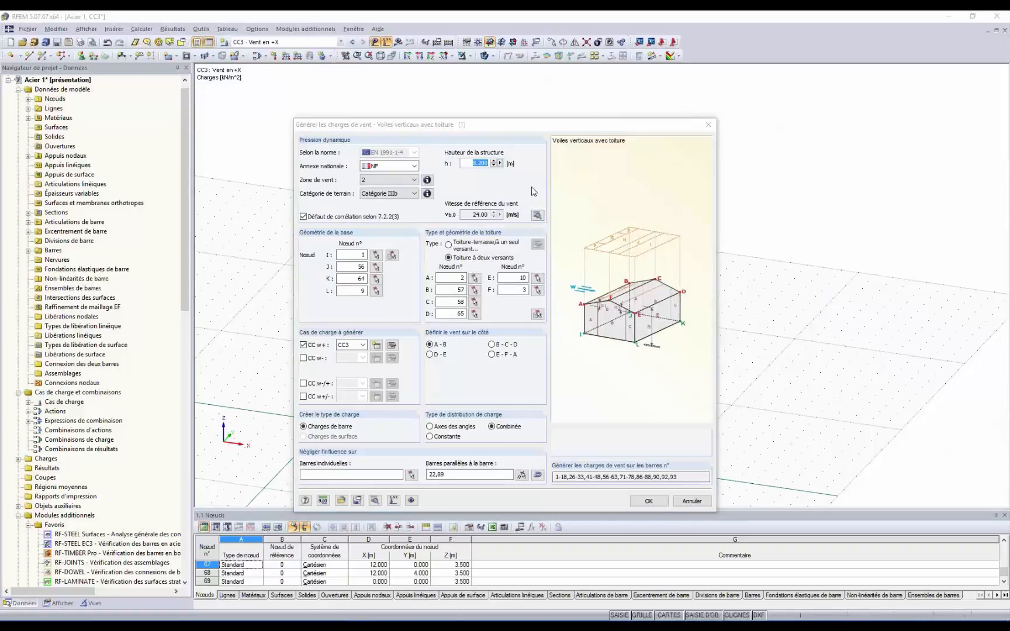
{"action": "left_click", "coordinate": [430, 438]}
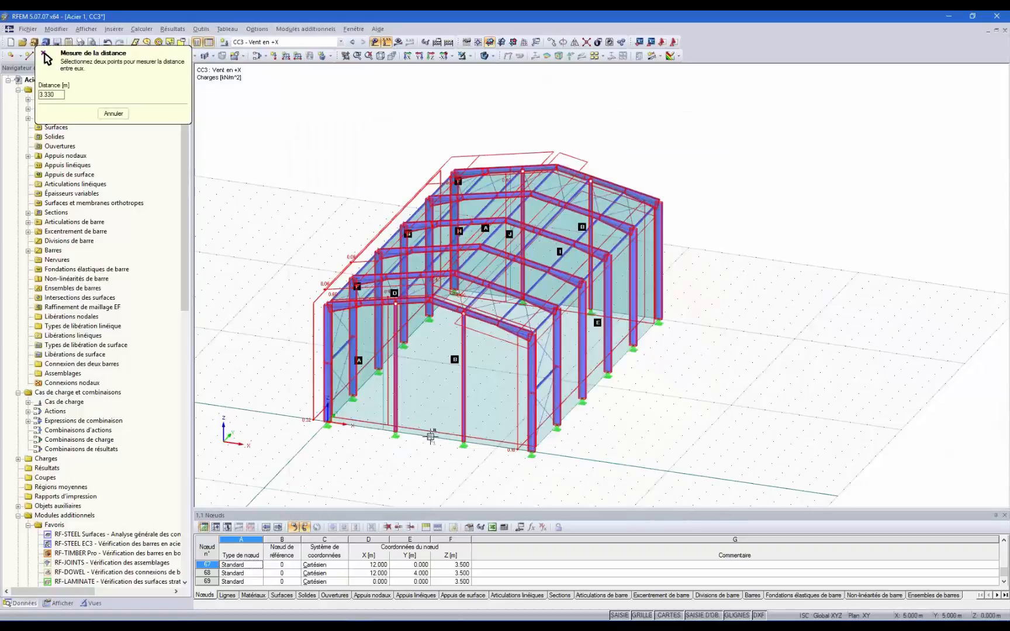
{"action": "middle_click_drag", "start_coordinate": [384, 410], "coordinate": [435, 403], "text": "ctrl"}
{"action": "left_click", "coordinate": [488, 282]}
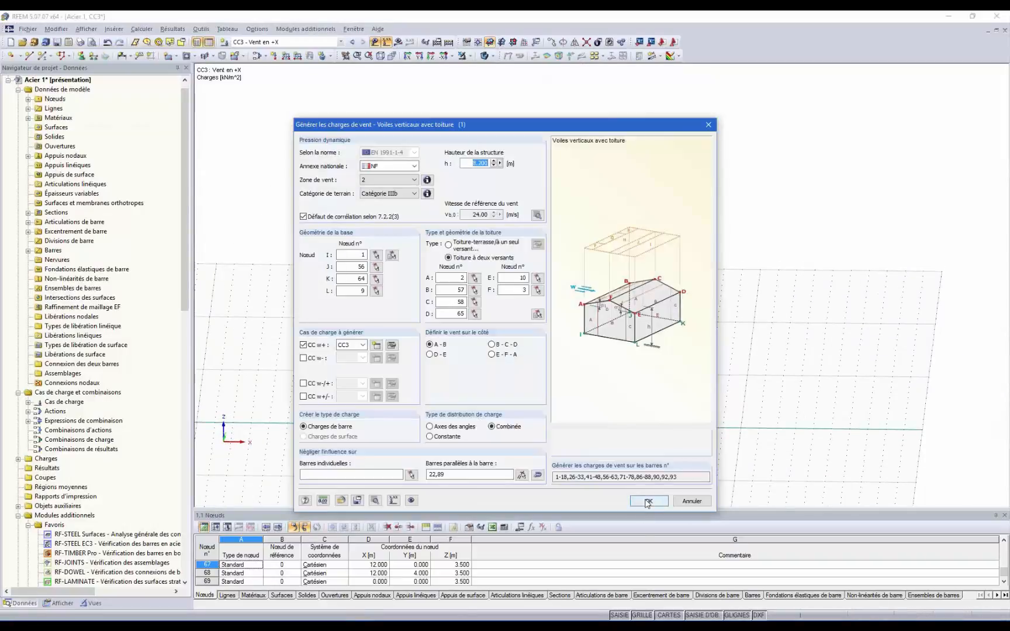
- Exclude the members parallel to member 24 from loading in place of those parallel to 22,89, and regenerate the CC3 wind loads
{"action": "left_click_drag", "start_coordinate": [646, 500], "coordinate": [549, 489]}
{"action": "left_click_drag", "start_coordinate": [477, 477], "coordinate": [361, 479]}
{"action": "left_click", "coordinate": [521, 474]}
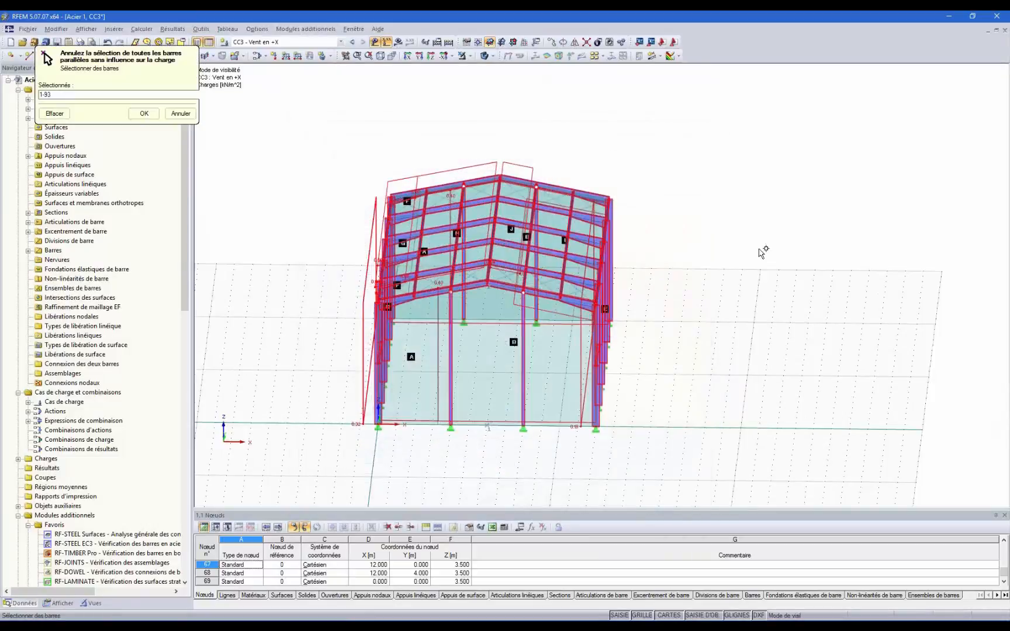
{"action": "middle_click_drag", "start_coordinate": [790, 230], "coordinate": [649, 281], "text": "ctrl"}
{"action": "left_click", "coordinate": [480, 353]}
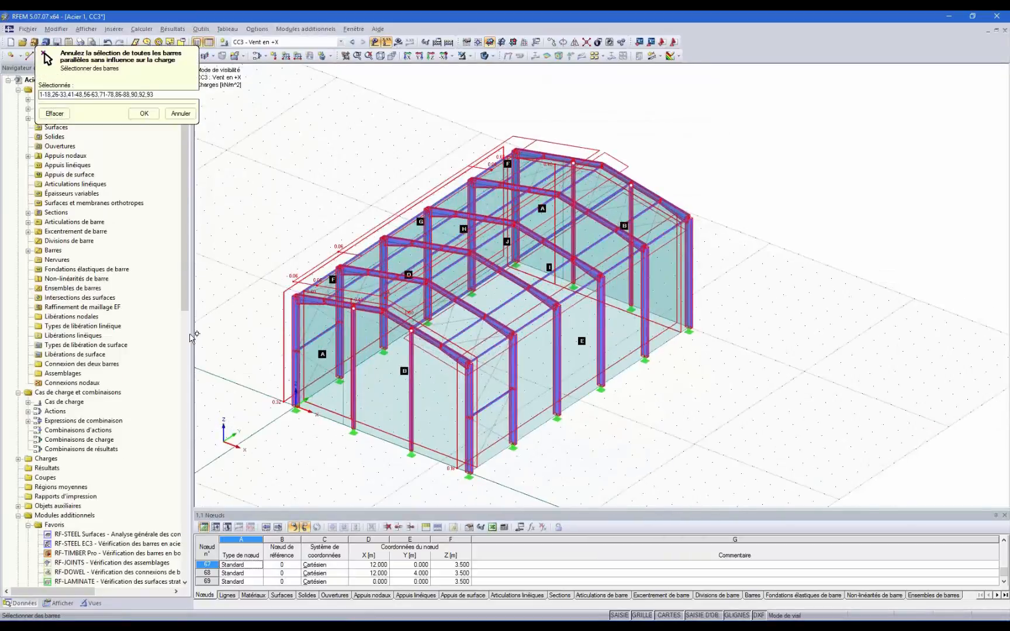
{"action": "left_click", "coordinate": [143, 114]}
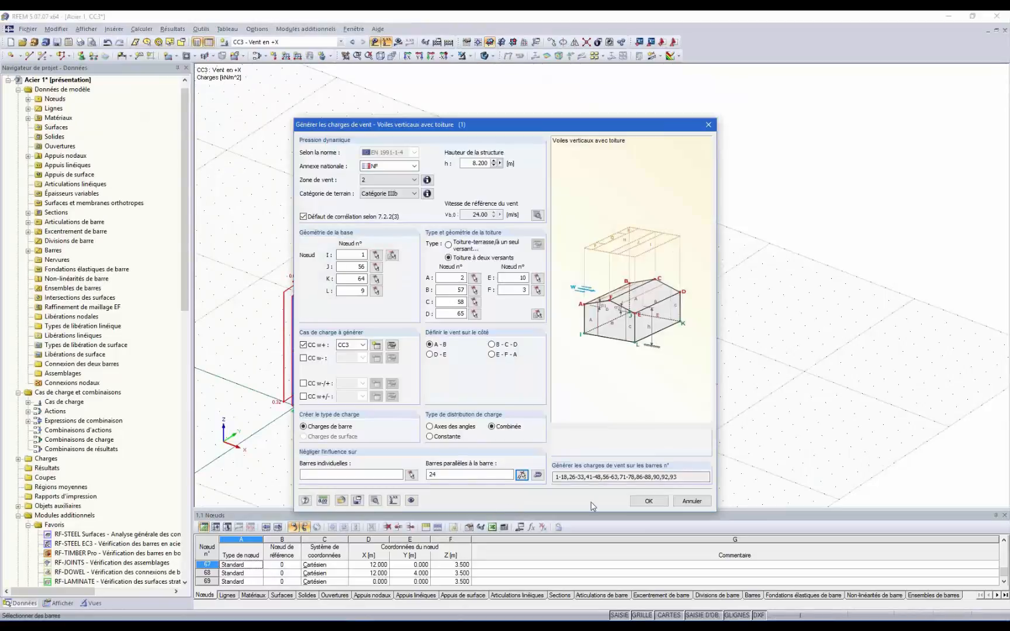
{"action": "left_click", "coordinate": [649, 502]}
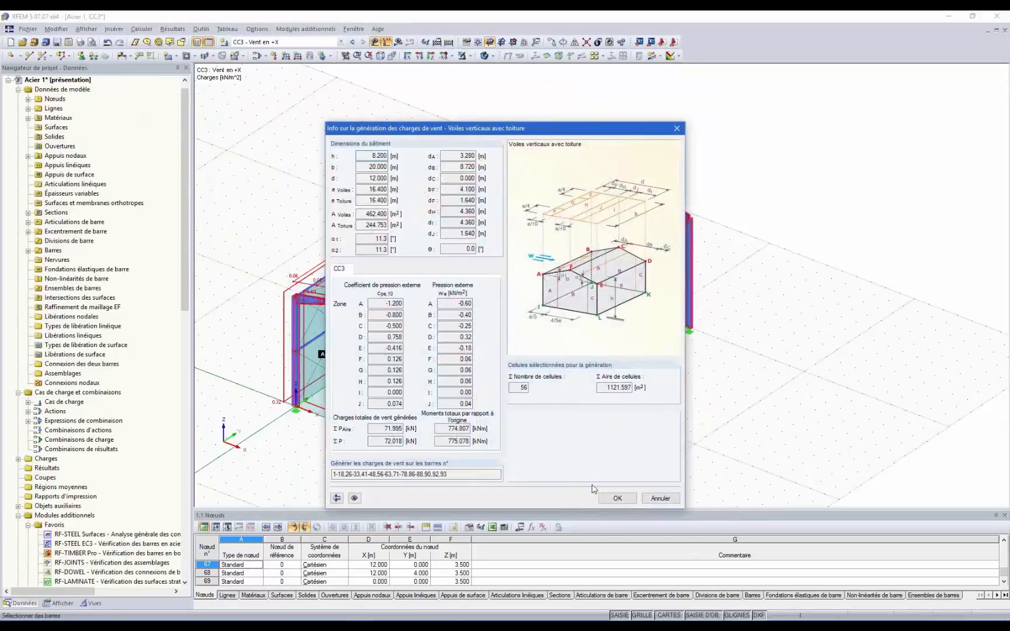
{"action": "left_click", "coordinate": [617, 498]}
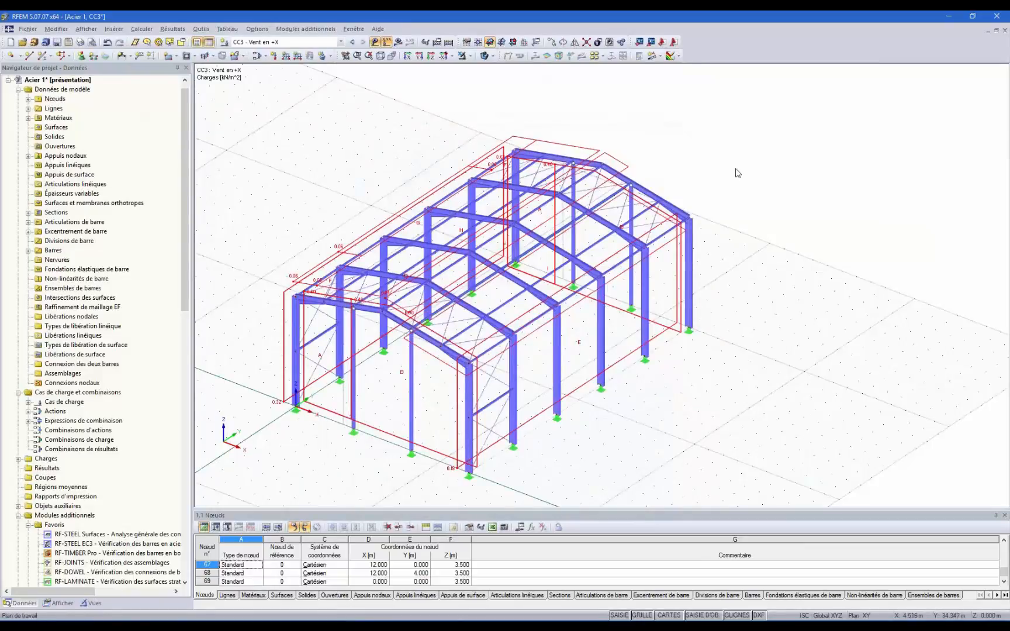
- Display the generated wind load separately as member loads and examine its distribution on the frames
{"action": "middle_click_drag", "start_coordinate": [641, 406], "coordinate": [722, 345], "text": "ctrl"}
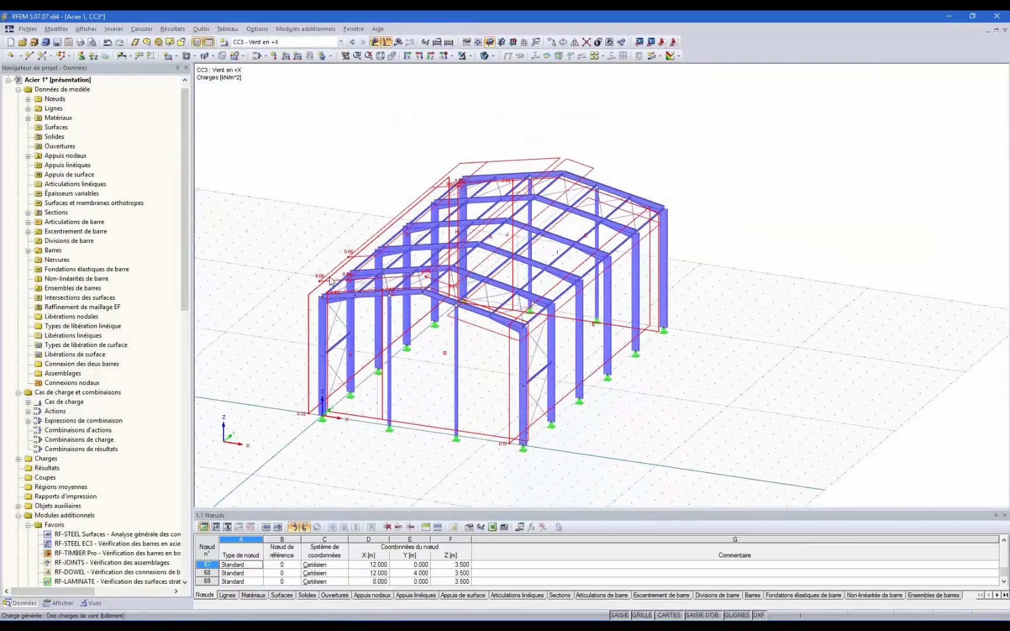
{"action": "right_click", "coordinate": [328, 277]}
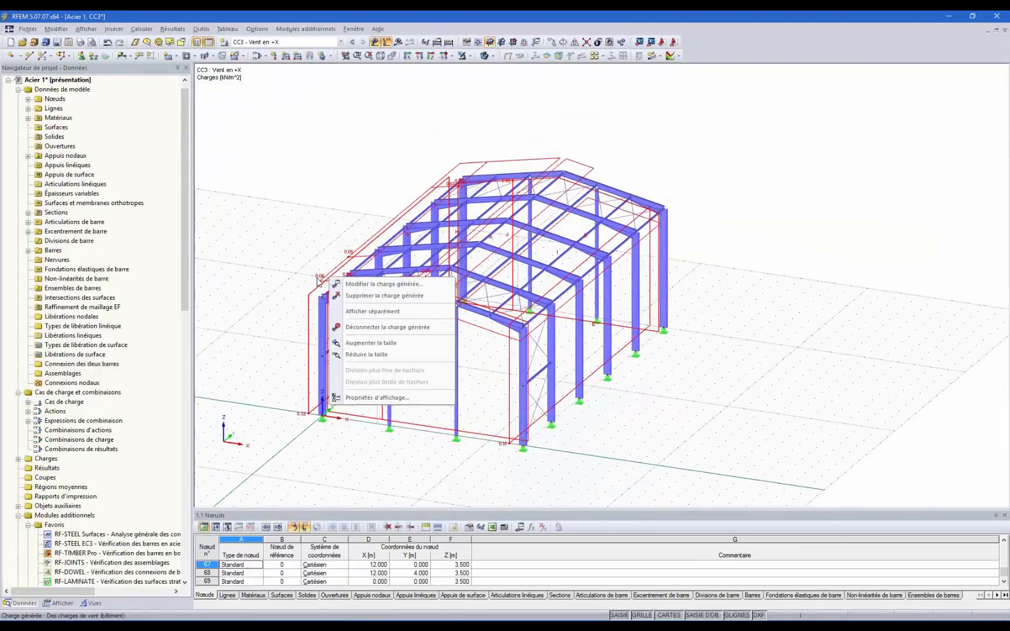
{"action": "left_click", "coordinate": [349, 311]}
{"action": "middle_click_drag", "start_coordinate": [272, 272], "coordinate": [249, 283], "text": "ctrl"}
{"action": "left_click", "coordinate": [774, 413]}
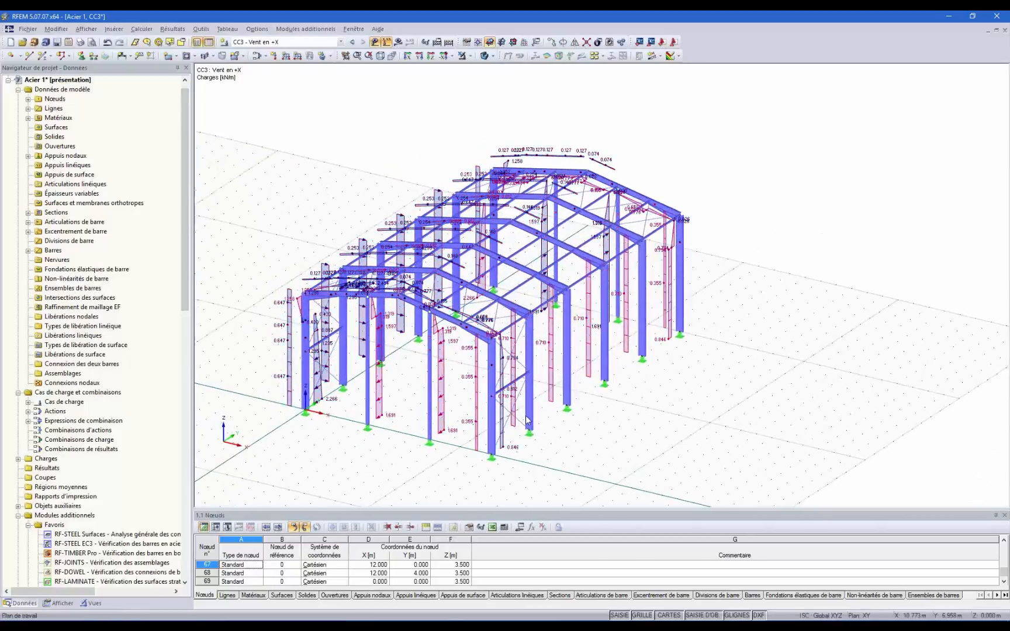
{"action": "scroll", "coordinate": [502, 408], "scroll_direction": "down", "scroll_amount": 1}
{"action": "scroll", "coordinate": [328, 411], "scroll_direction": "up", "scroll_amount": 2}
{"action": "middle_click_drag", "start_coordinate": [407, 456], "coordinate": [557, 437], "text": "ctrl"}
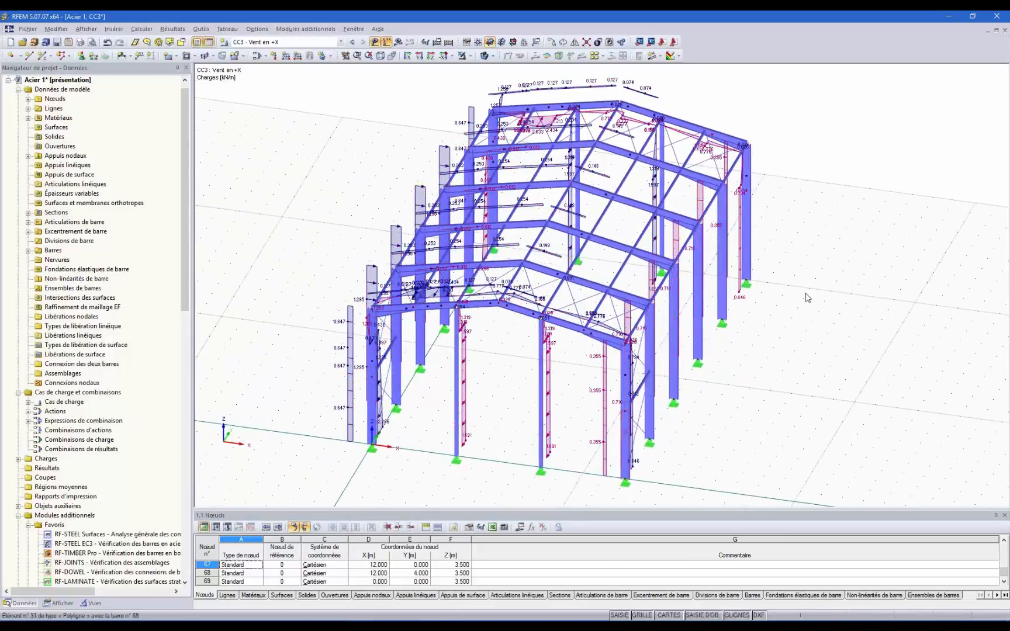
- Review the combination expressions and set the analysis method of EC1 to EC4 to geometrically linear analysis (Analyse géométrique linéaire)
{"action": "left_click", "coordinate": [258, 57]}
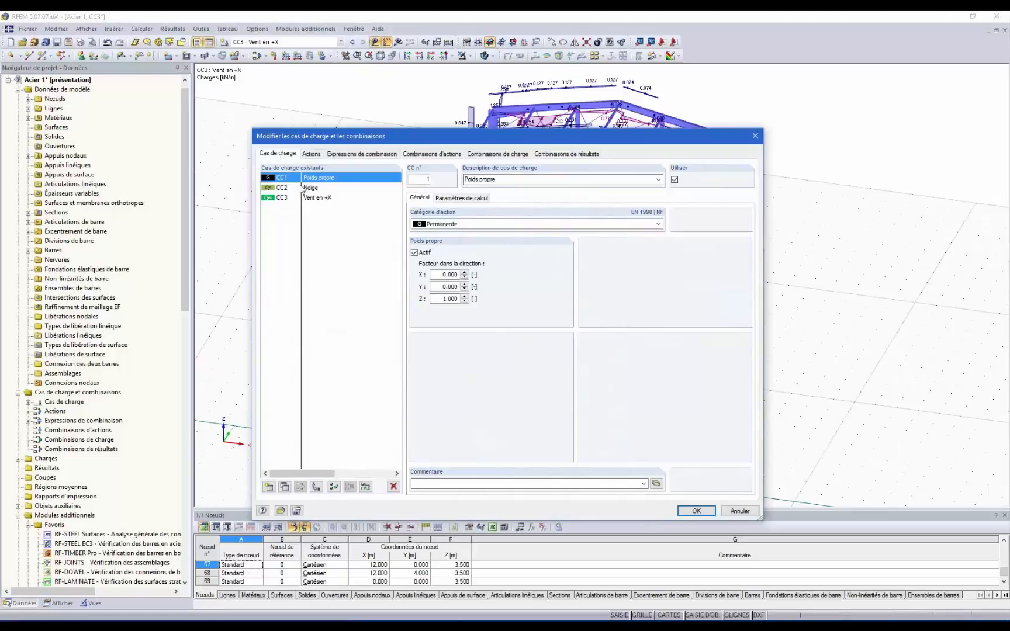
{"action": "left_click", "coordinate": [311, 154]}
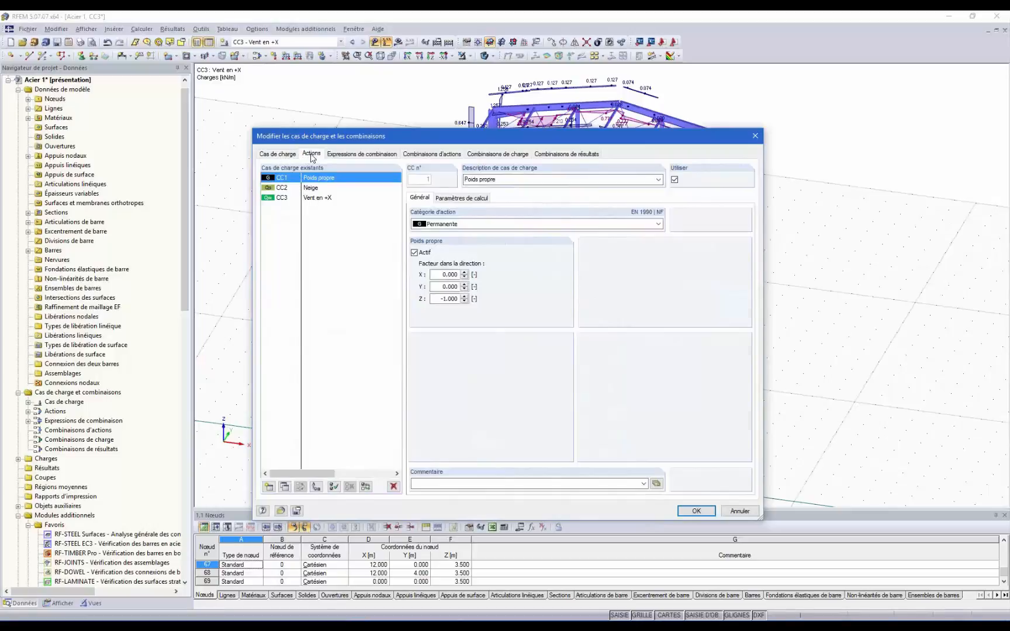
{"action": "left_click", "coordinate": [361, 153]}
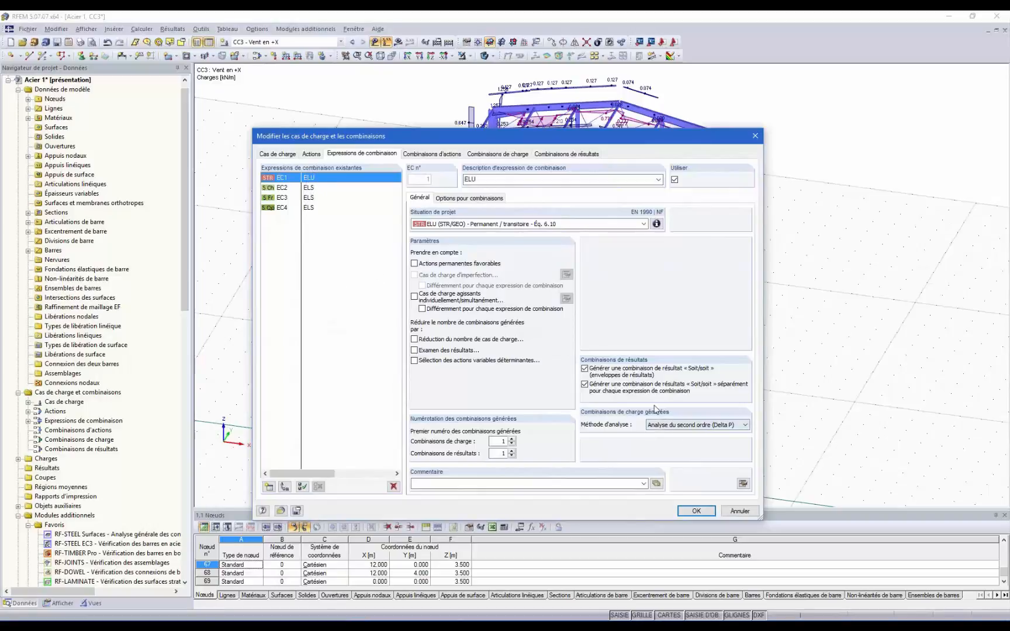
{"action": "left_click", "coordinate": [317, 188]}
{"action": "left_click", "coordinate": [313, 198]}
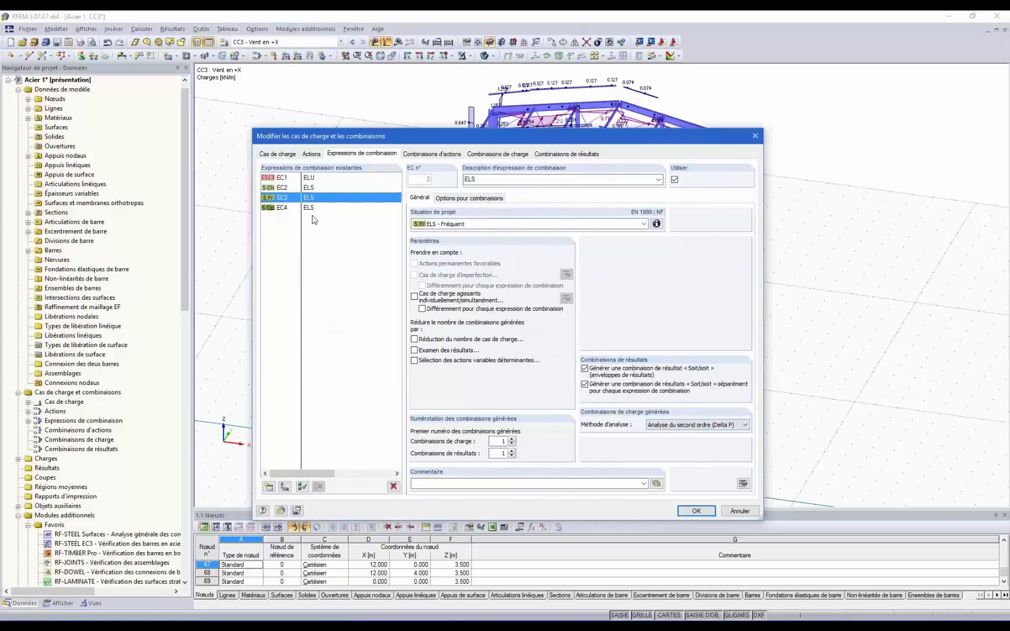
{"action": "left_click", "coordinate": [310, 210]}
{"action": "left_click", "coordinate": [311, 178]}
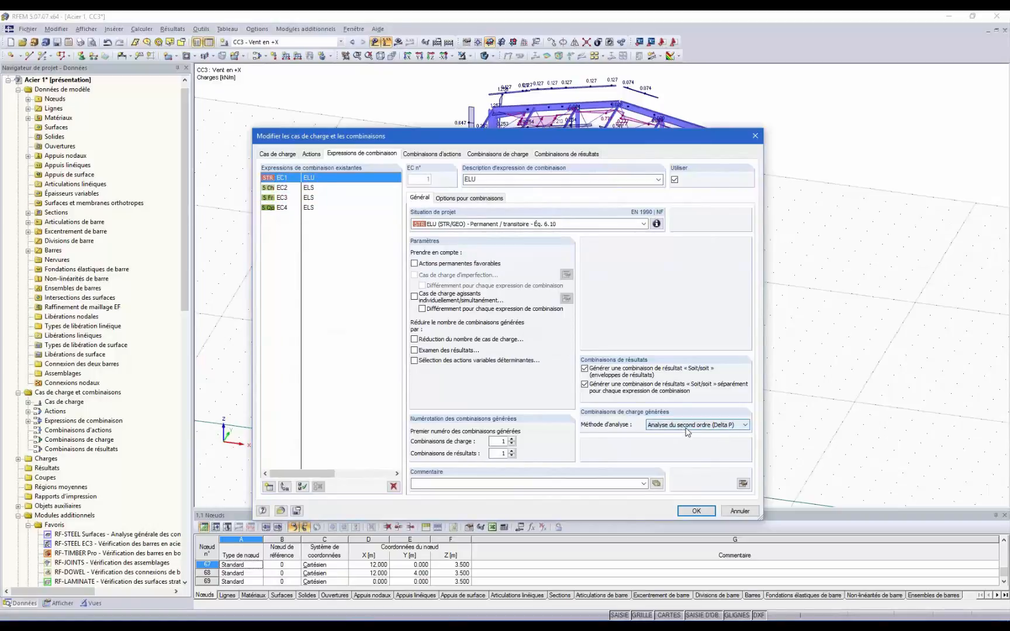
{"action": "left_click", "coordinate": [304, 211], "text": "shift"}
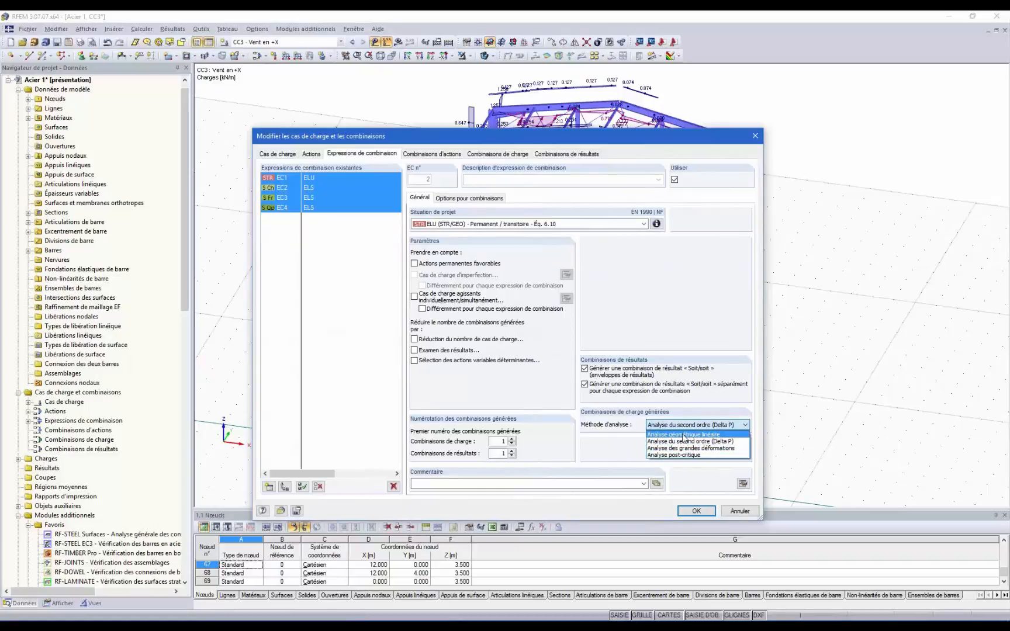
{"action": "left_click", "coordinate": [683, 436]}
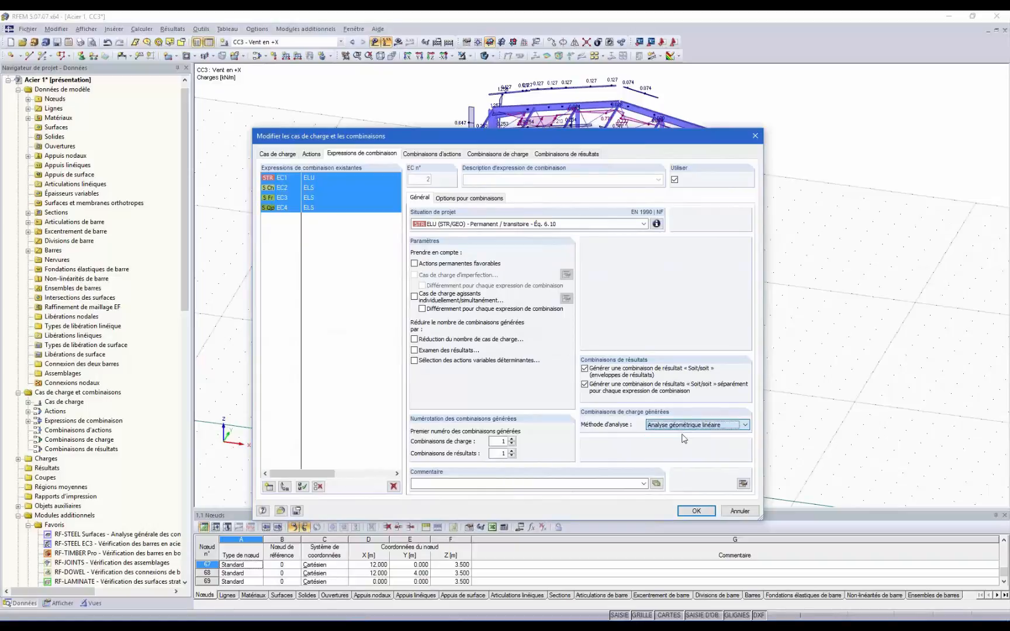
{"action": "left_click", "coordinate": [696, 512]}
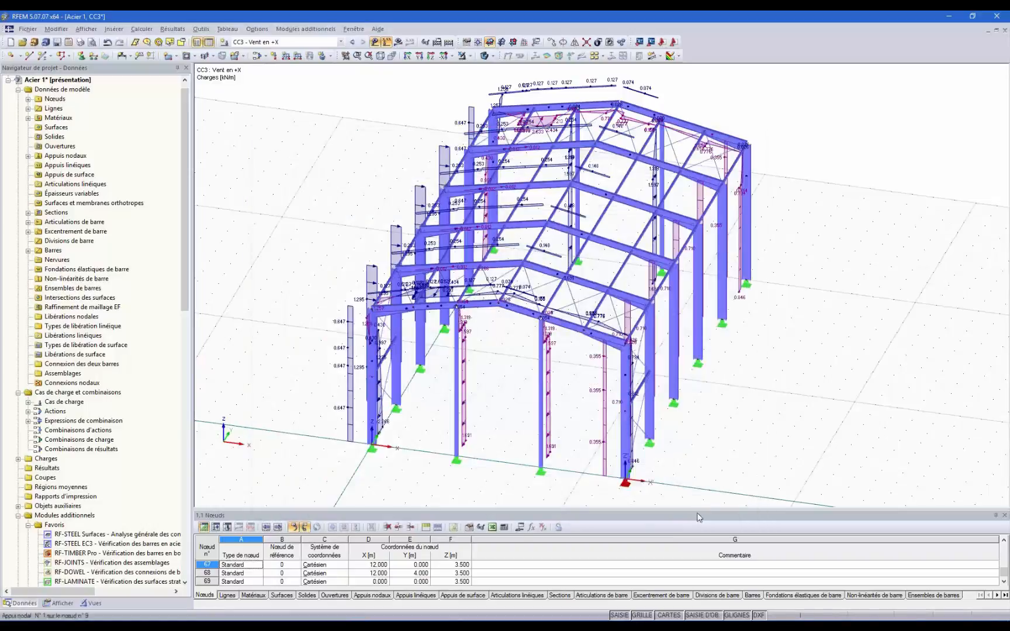
- Generate and review the action, load and result combinations, and make load combination CO1 (1.35*CC1) the active one
{"action": "left_click", "coordinate": [258, 55]}
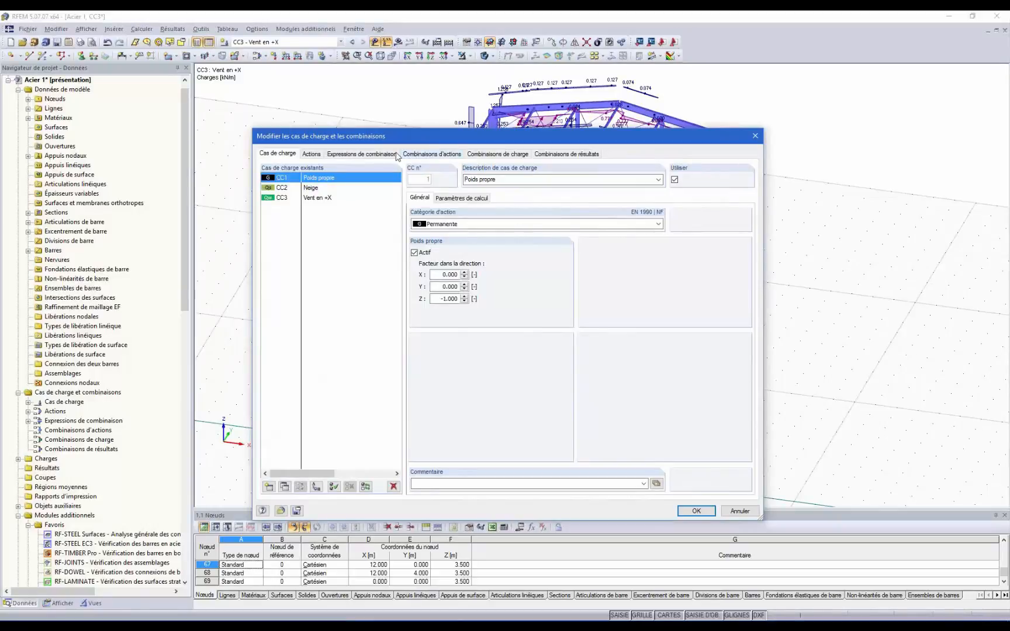
{"action": "left_click", "coordinate": [396, 155]}
{"action": "left_click", "coordinate": [429, 154]}
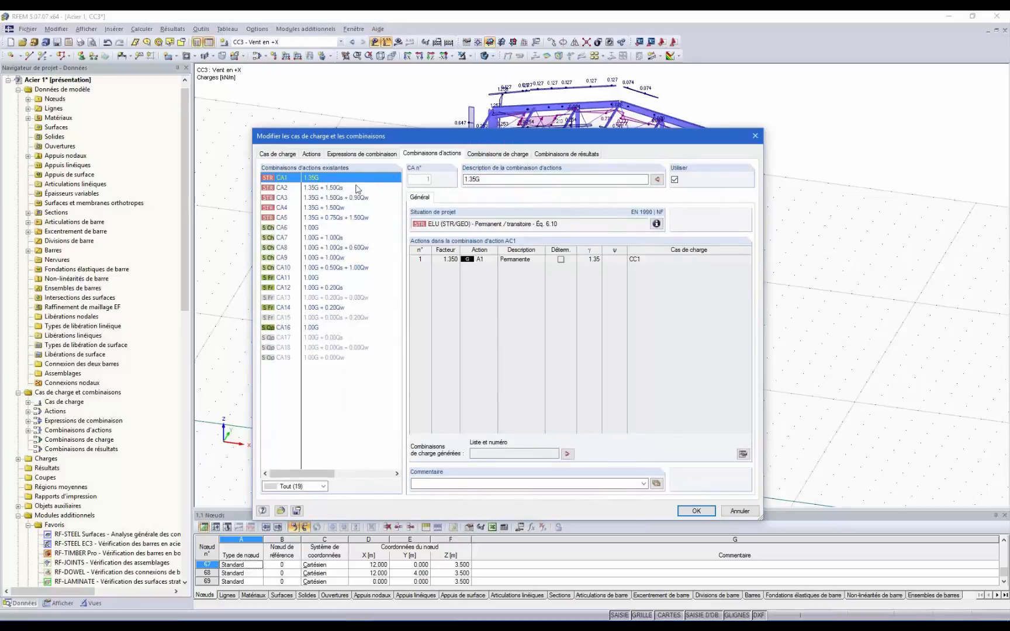
{"action": "left_click", "coordinate": [507, 153]}
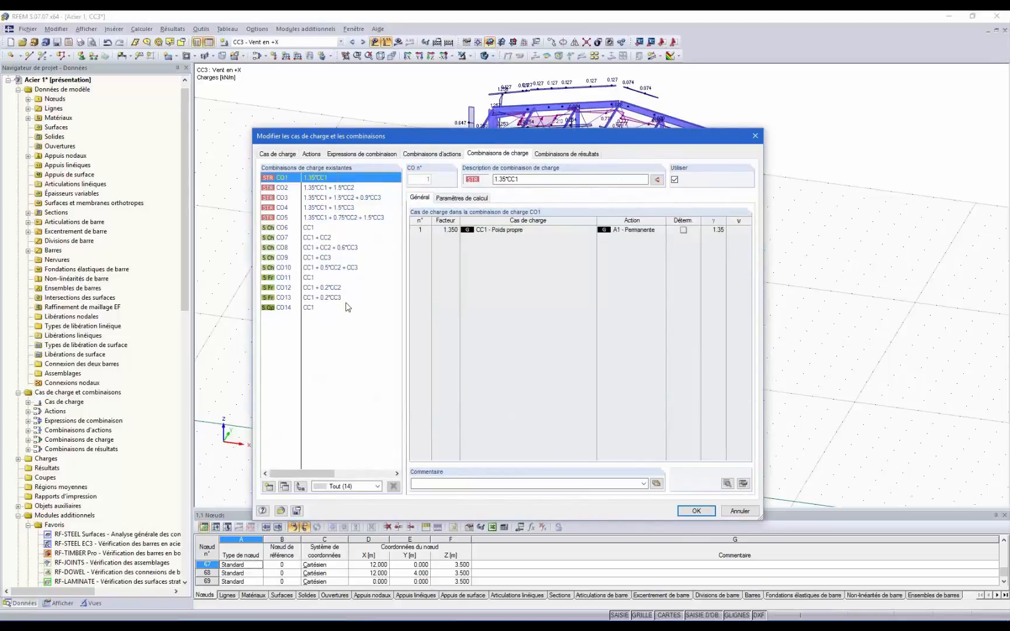
{"action": "left_click", "coordinate": [567, 153]}
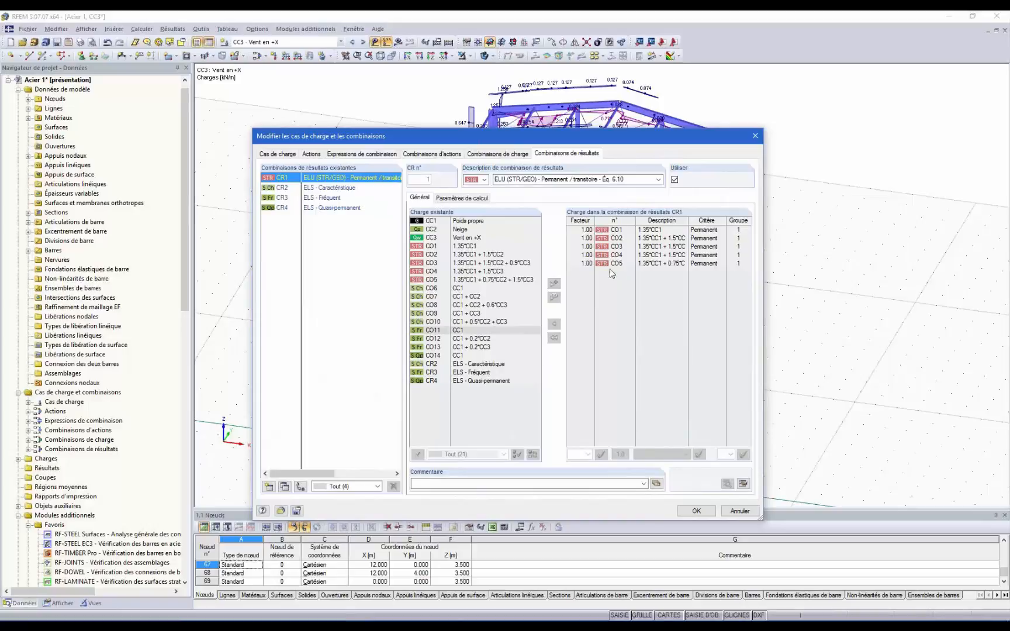
{"action": "left_click", "coordinate": [484, 154]}
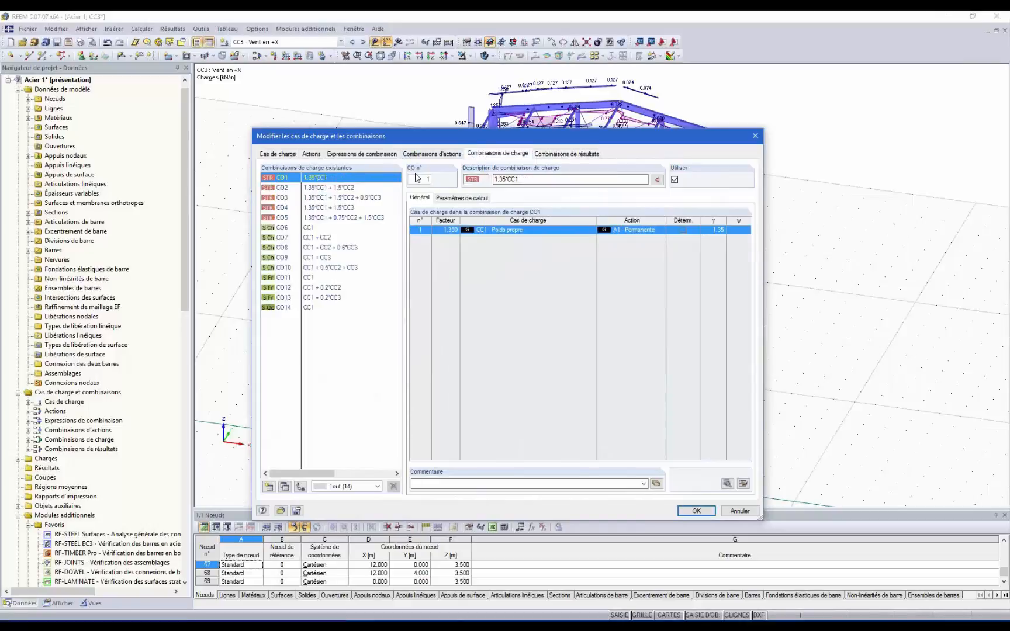
{"action": "left_click", "coordinate": [696, 512]}
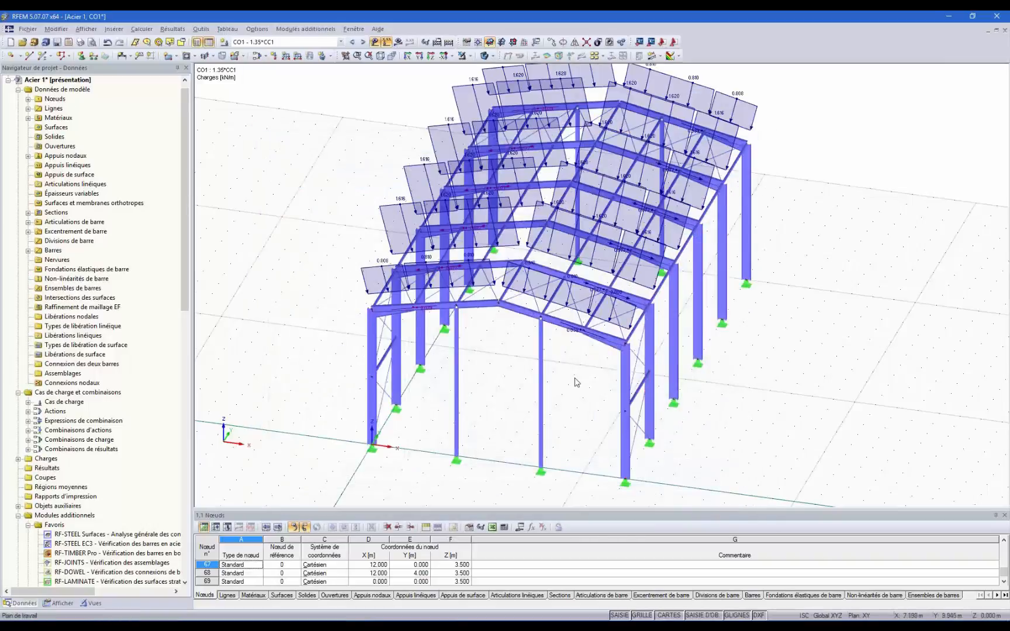
- Inspect the loads of combination CO1 on the hall and start its calculation to obtain the results
{"action": "middle_click_drag", "start_coordinate": [574, 430], "coordinate": [554, 374], "text": "ctrl"}
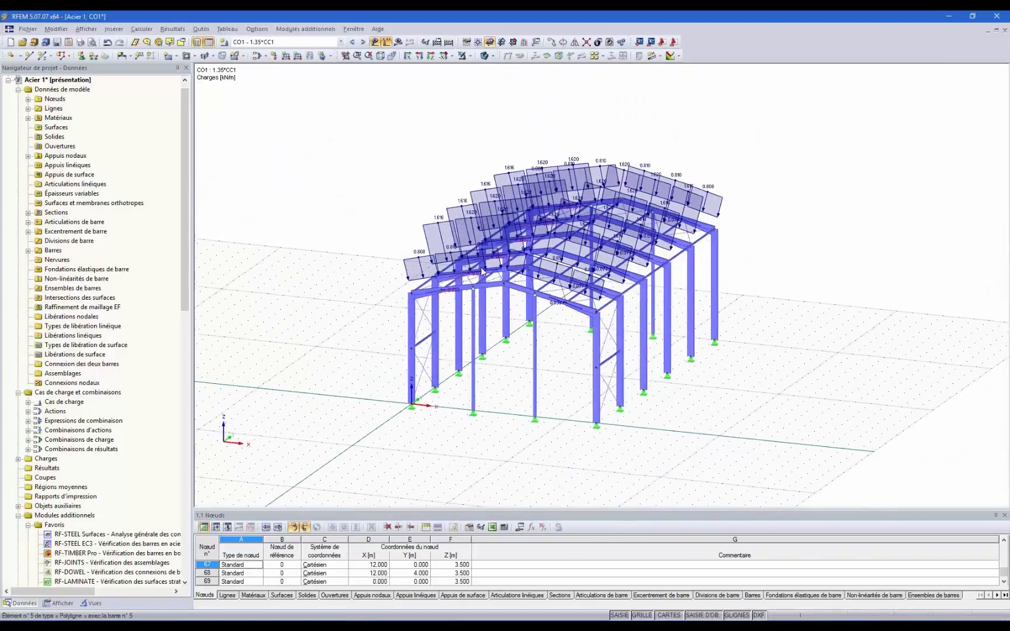
{"action": "left_click", "coordinate": [340, 44]}
{"action": "left_click", "coordinate": [323, 315]}
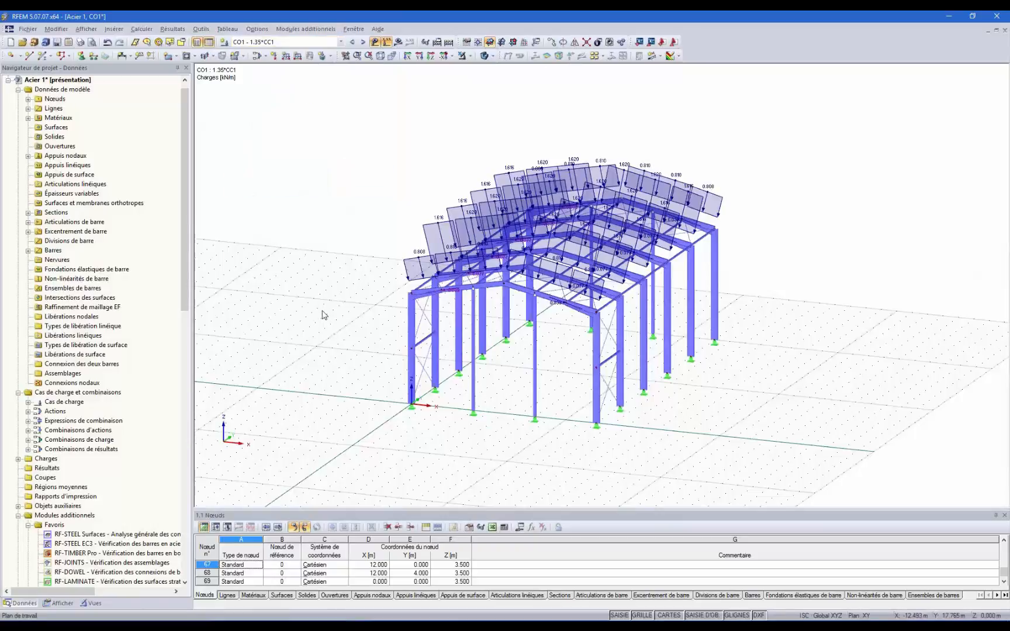
{"action": "middle_click_drag", "start_coordinate": [851, 273], "coordinate": [816, 287], "text": "ctrl"}
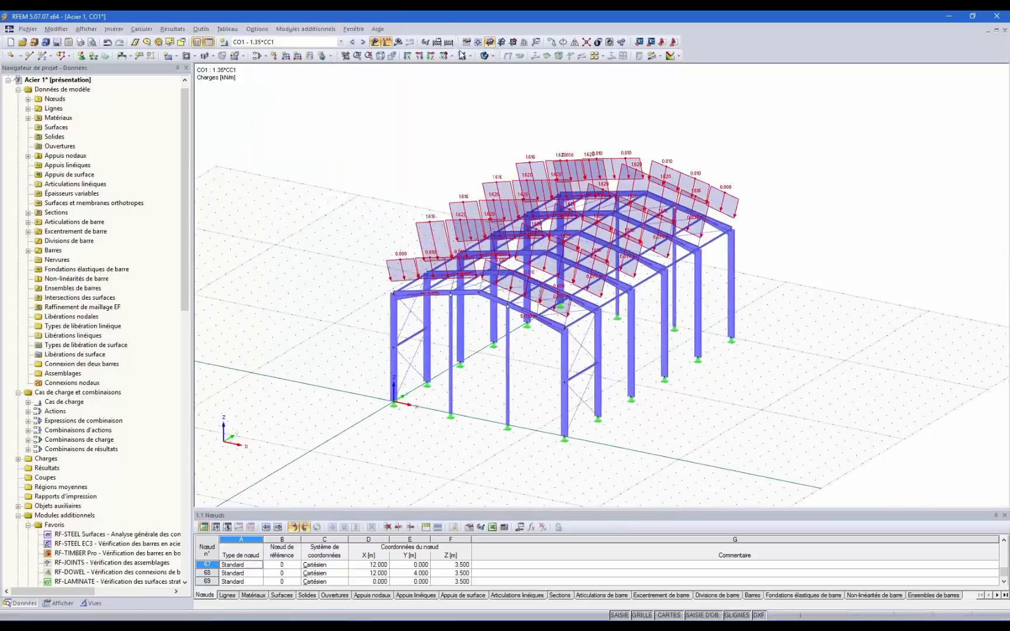
{"action": "left_click", "coordinate": [424, 45]}
{"action": "left_click", "coordinate": [536, 373]}
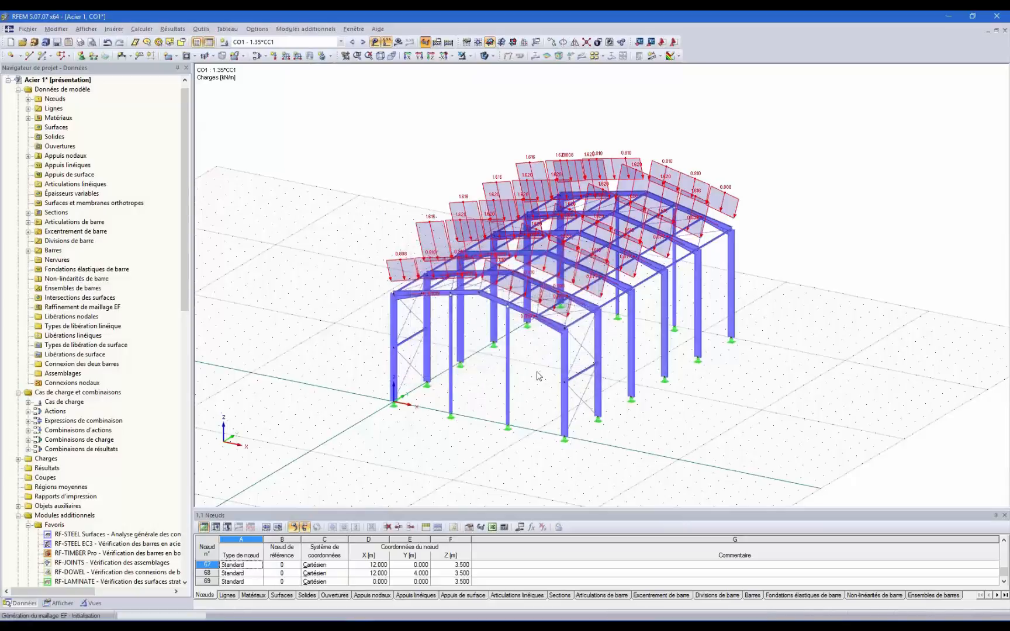
- Run the plausibility check and review its structure info, model data and load data
{"action": "left_click", "coordinate": [598, 416]}
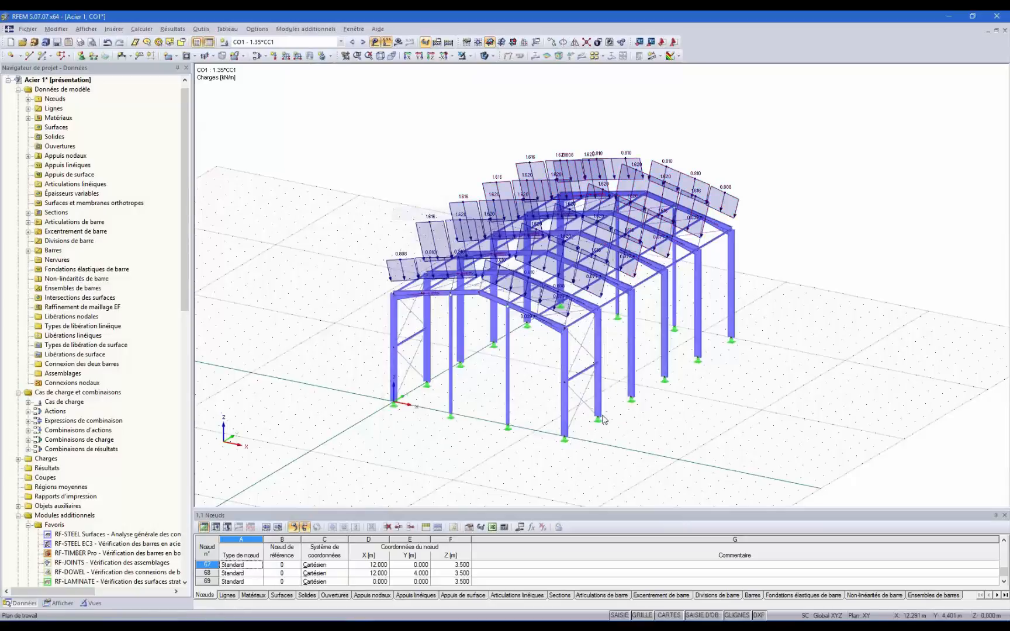
{"action": "left_click", "coordinate": [425, 42]}
{"action": "left_click", "coordinate": [535, 377]}
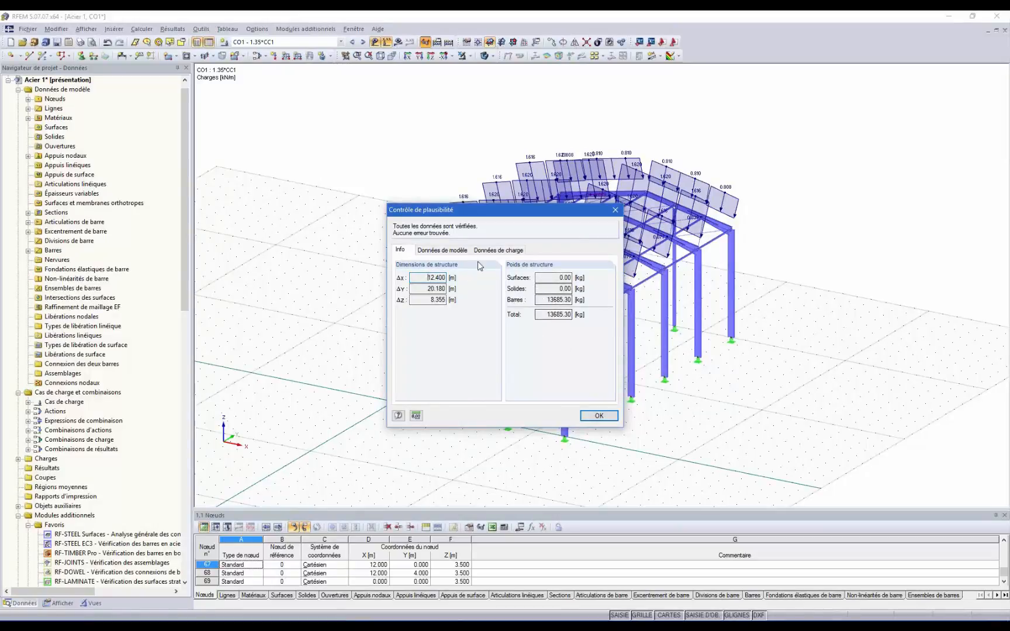
{"action": "left_click", "coordinate": [445, 250]}
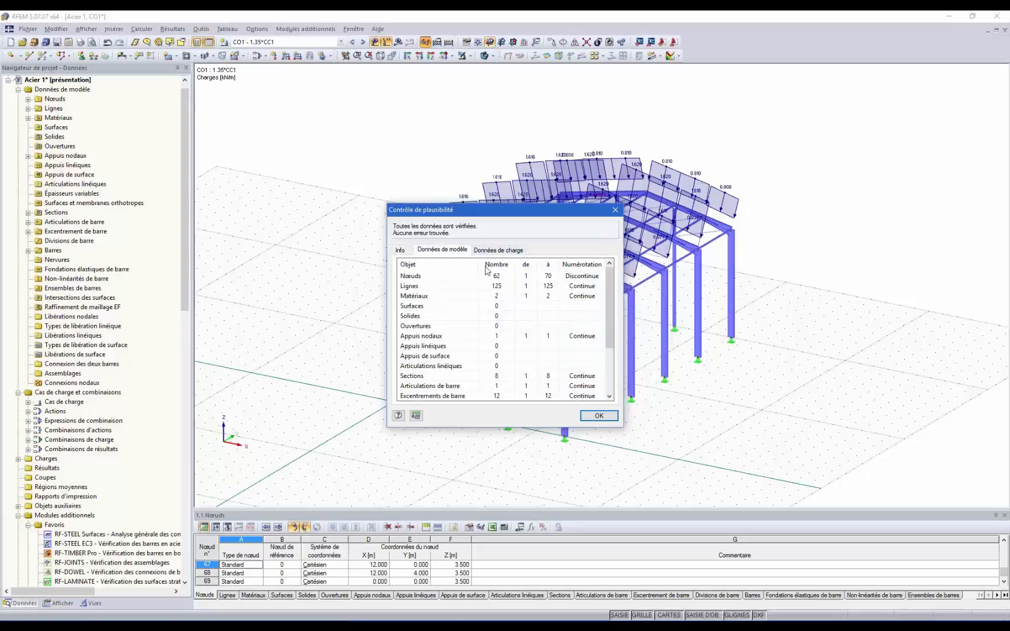
{"action": "left_click", "coordinate": [497, 251]}
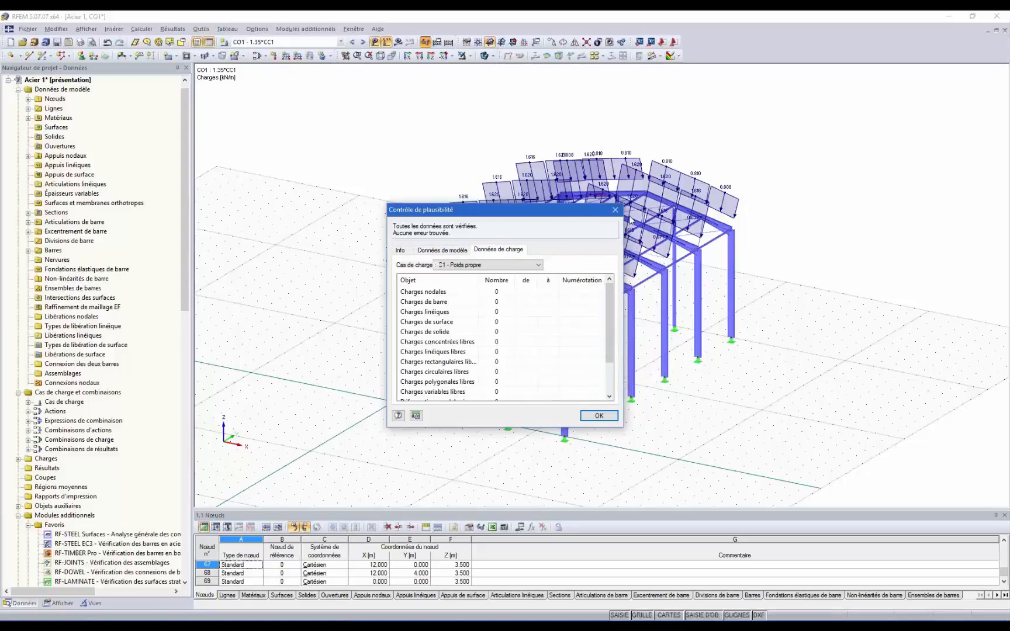
{"action": "left_click", "coordinate": [599, 416]}
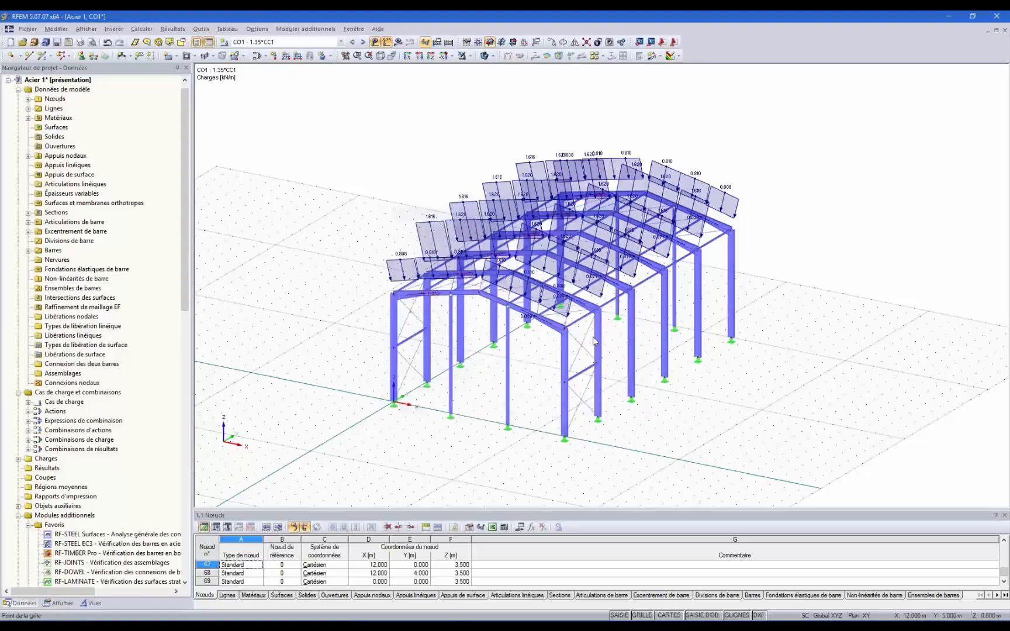
- Calculate all load cases and combinations, and review the list of available results for calculation errors
{"action": "left_click", "coordinate": [450, 42]}
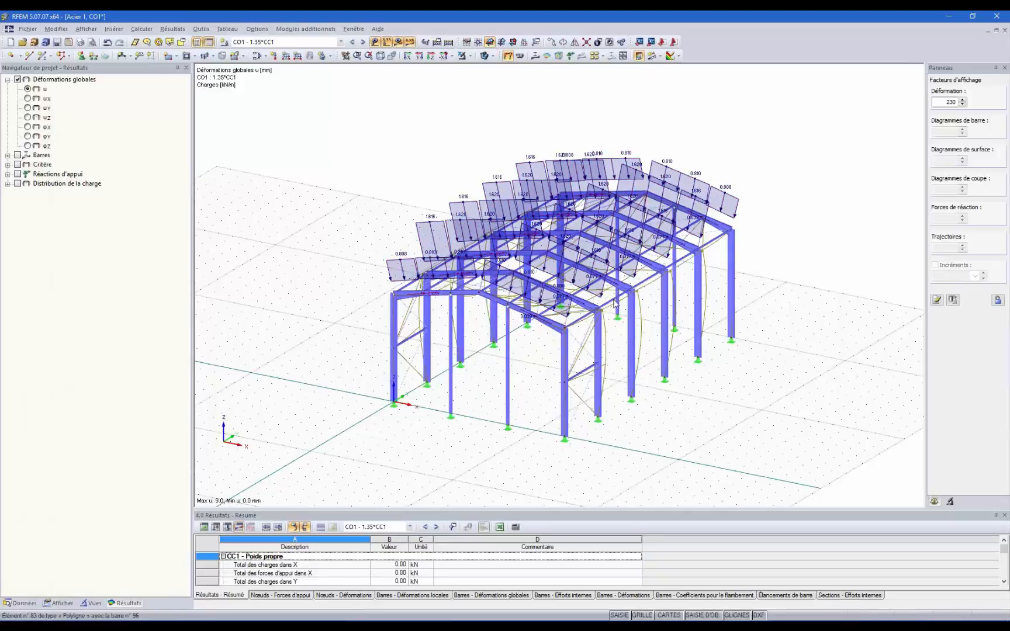
{"action": "middle_click_drag", "start_coordinate": [615, 304], "coordinate": [576, 344], "text": "ctrl"}
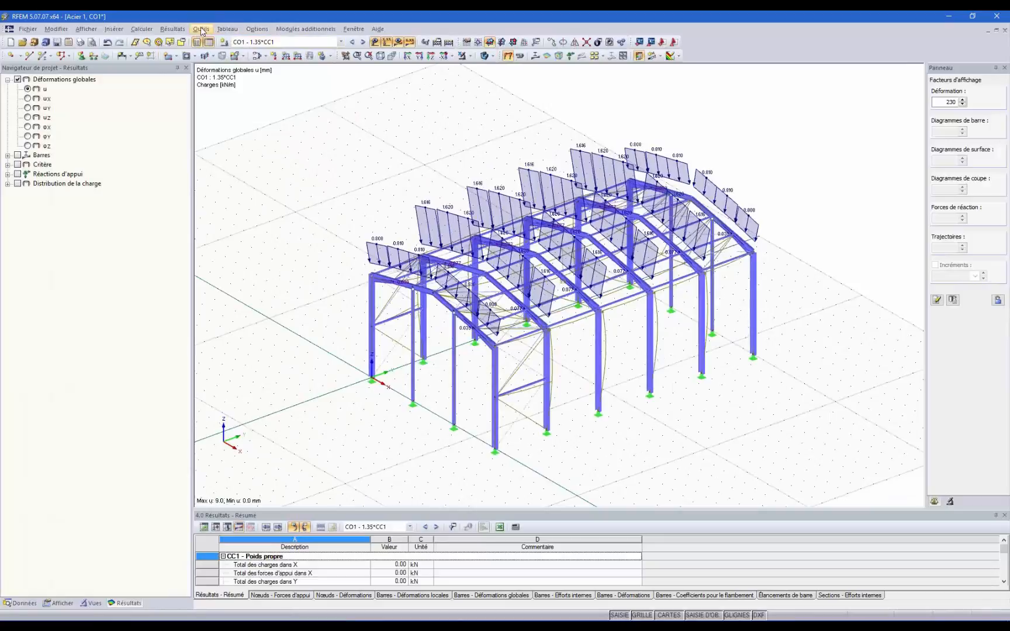
{"action": "left_click", "coordinate": [172, 29]}
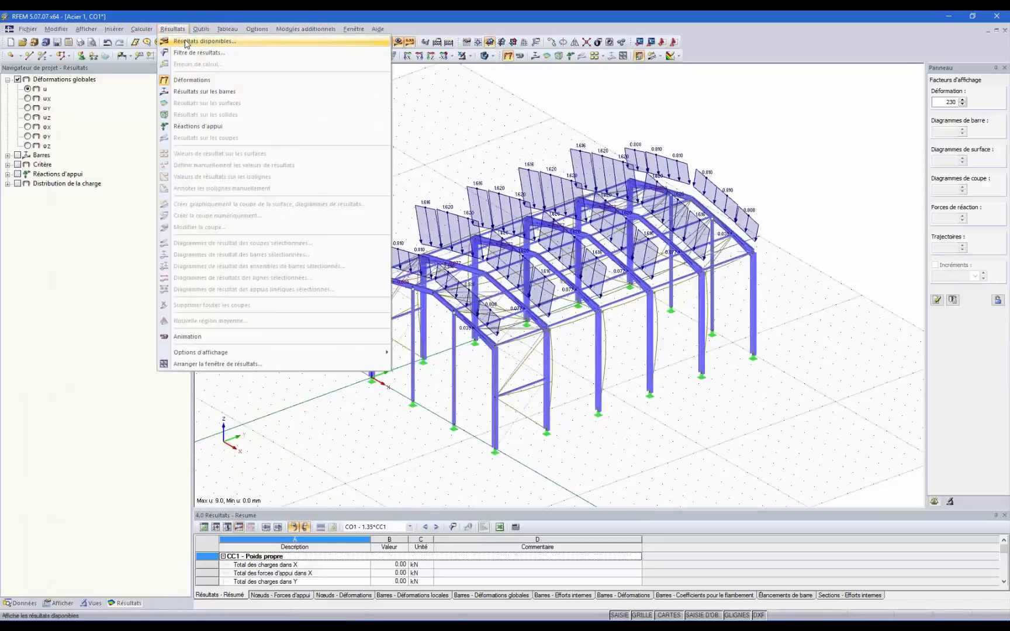
{"action": "left_click", "coordinate": [189, 42]}
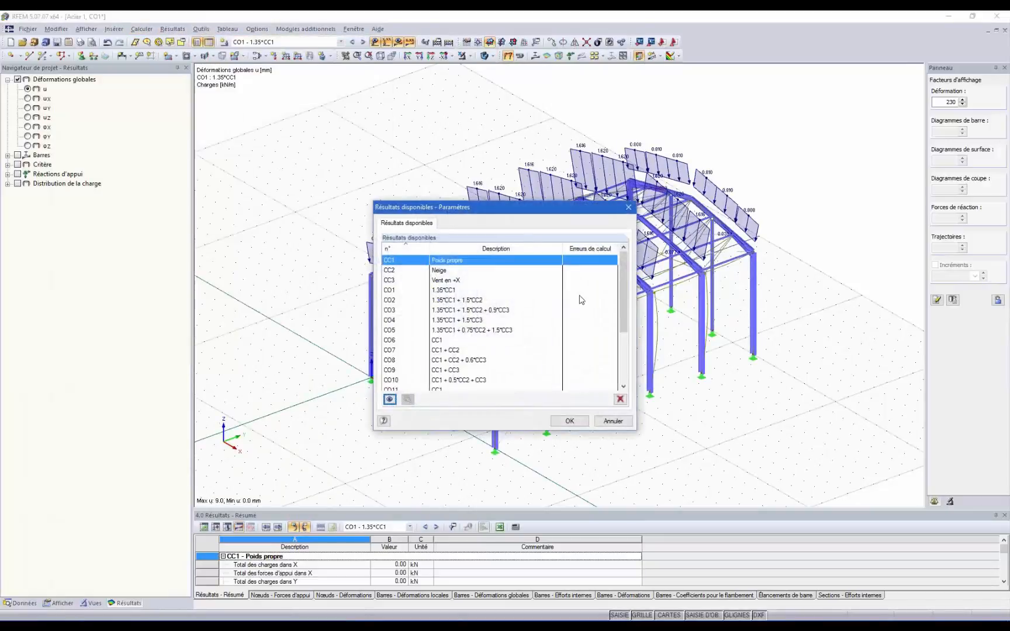
{"action": "scroll", "coordinate": [507, 288], "scroll_direction": "down", "scroll_amount": 3}
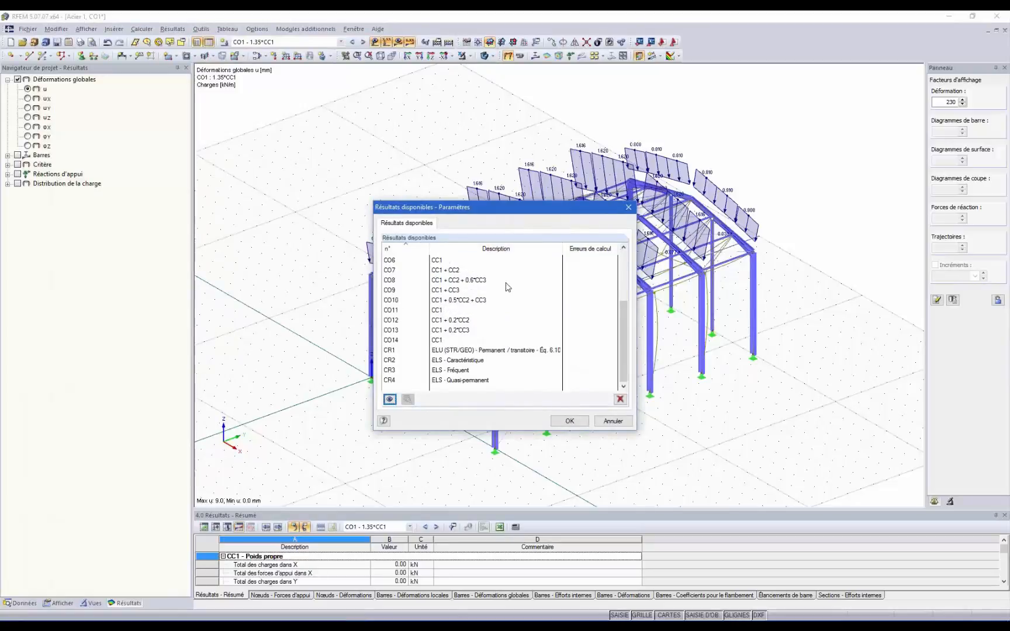
{"action": "scroll", "coordinate": [500, 331], "scroll_direction": "up", "scroll_amount": 3}
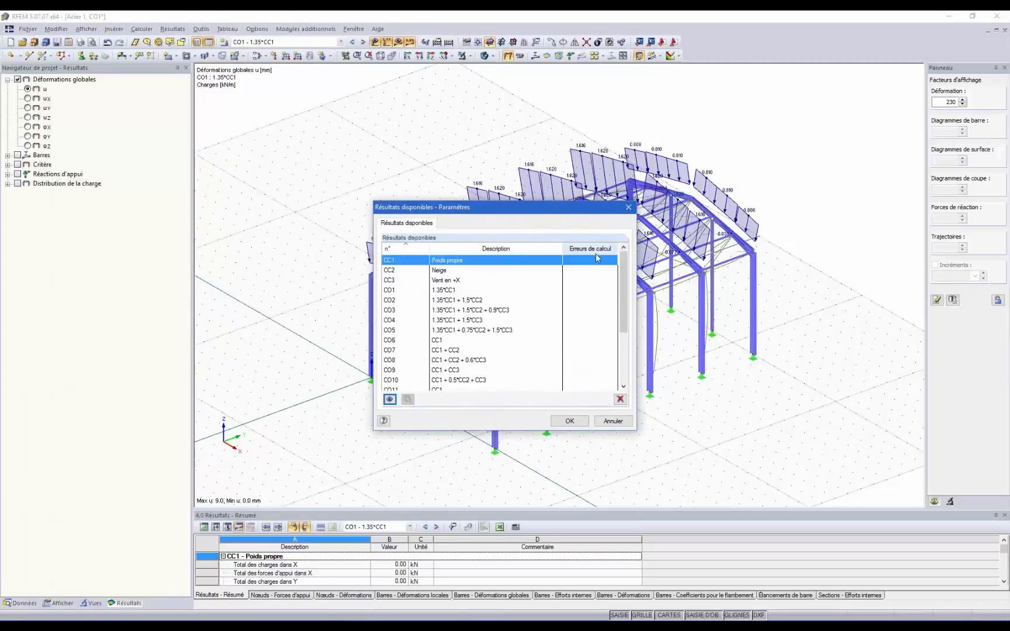
{"action": "scroll", "coordinate": [591, 265], "scroll_direction": "down", "scroll_amount": 3}
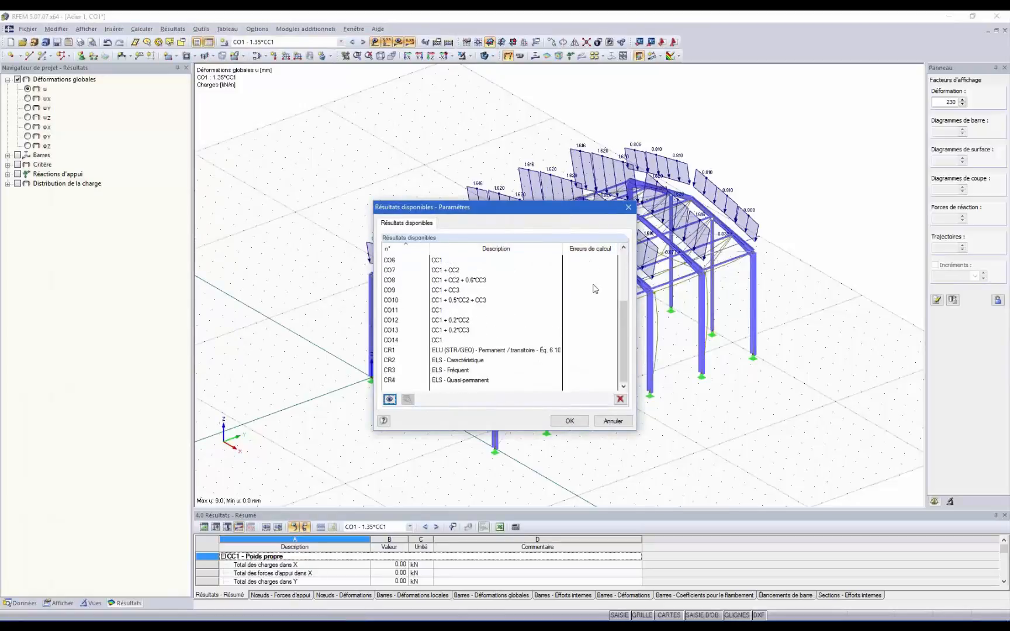
{"action": "scroll", "coordinate": [593, 286], "scroll_direction": "up", "scroll_amount": 3}
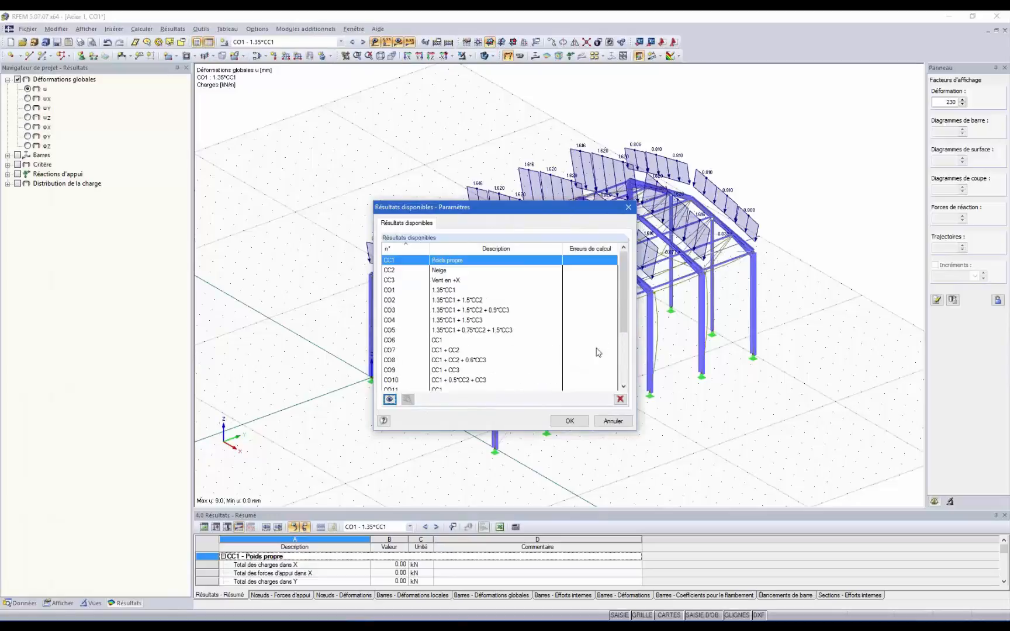
{"action": "left_click", "coordinate": [629, 208]}
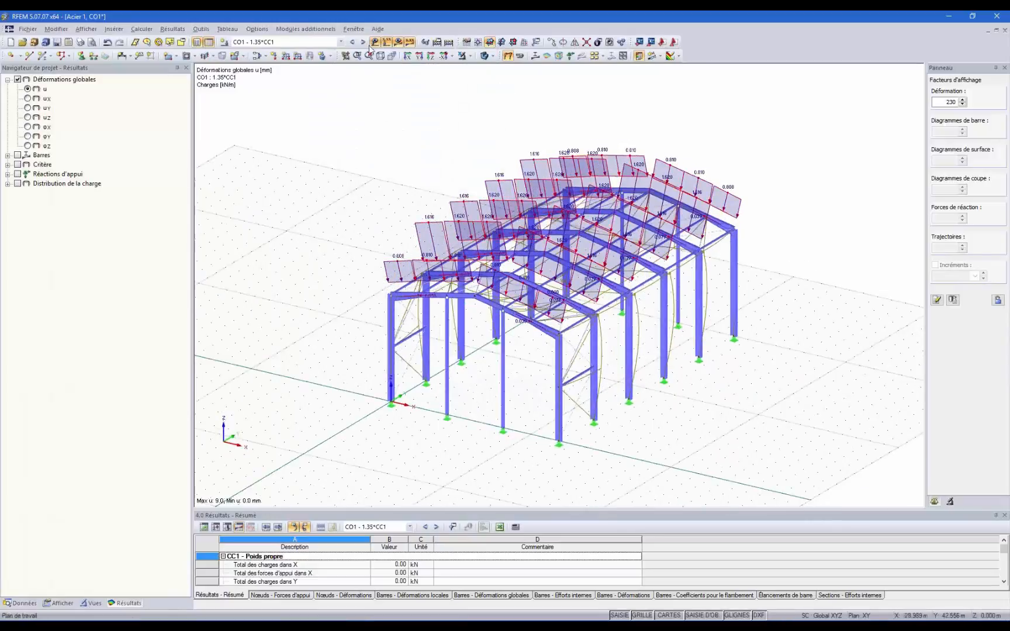
- Hide the loads and display the global deformations of result combination CR1 (ELU STR/GEO)
{"action": "left_click", "coordinate": [375, 42]}
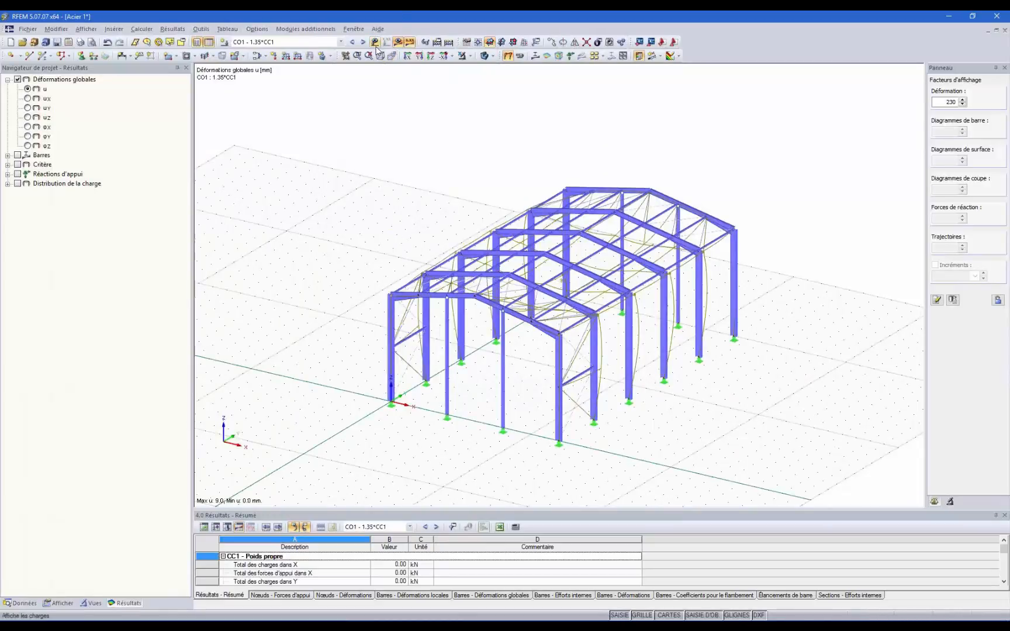
{"action": "middle_click_drag", "start_coordinate": [787, 361], "coordinate": [756, 359], "text": "ctrl"}
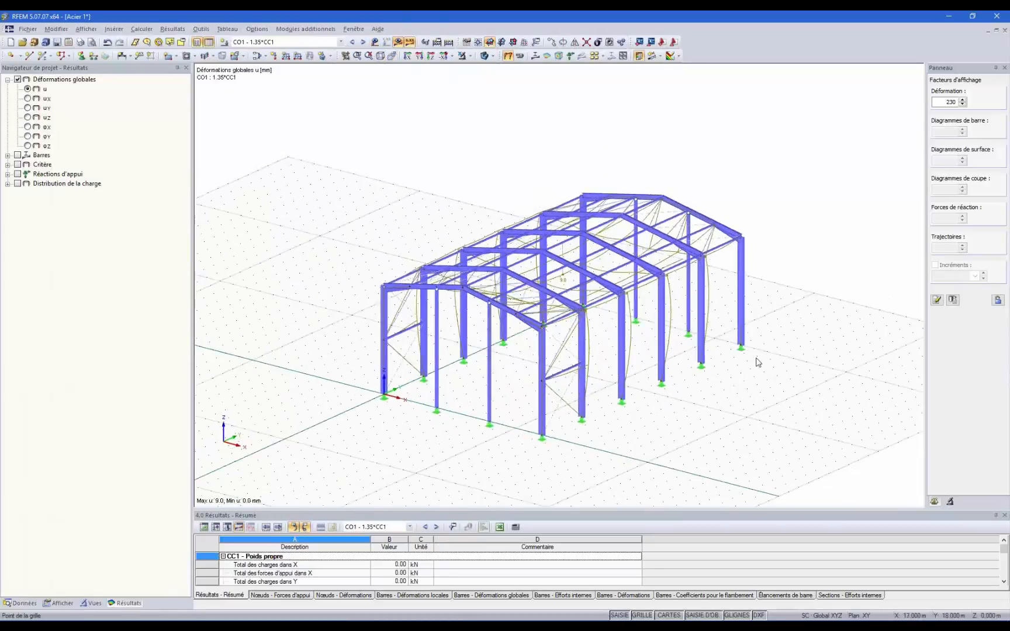
{"action": "left_click", "coordinate": [341, 42]}
{"action": "left_click", "coordinate": [268, 171]}
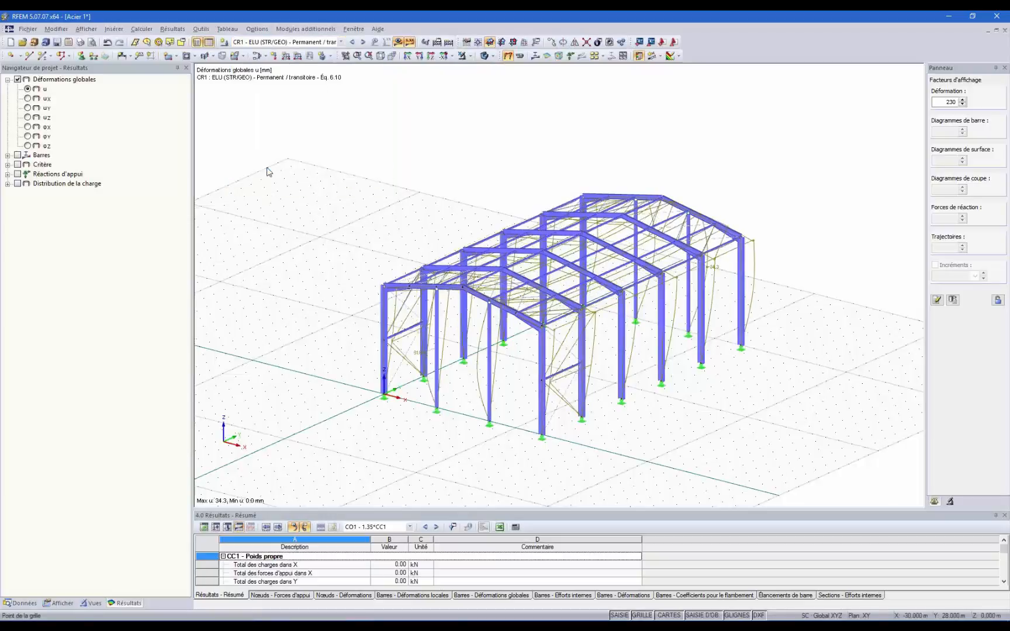
{"action": "middle_click_drag", "start_coordinate": [740, 258], "coordinate": [708, 255], "text": "ctrl"}
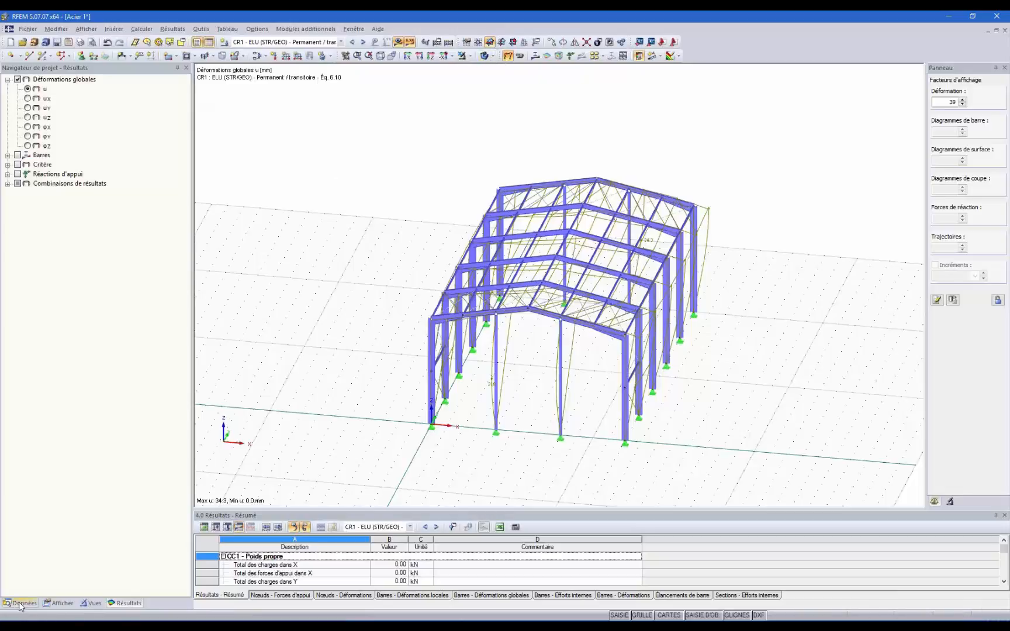
- Hide the model objects so that only the deformed shape of the hall is displayed
{"action": "left_click", "coordinate": [68, 605]}
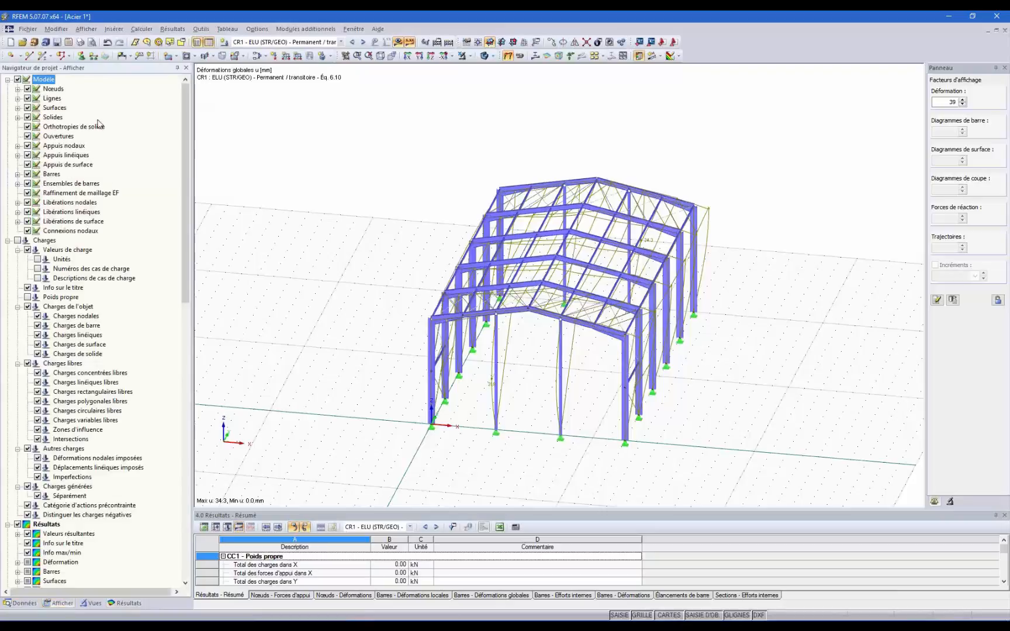
{"action": "left_click", "coordinate": [18, 79]}
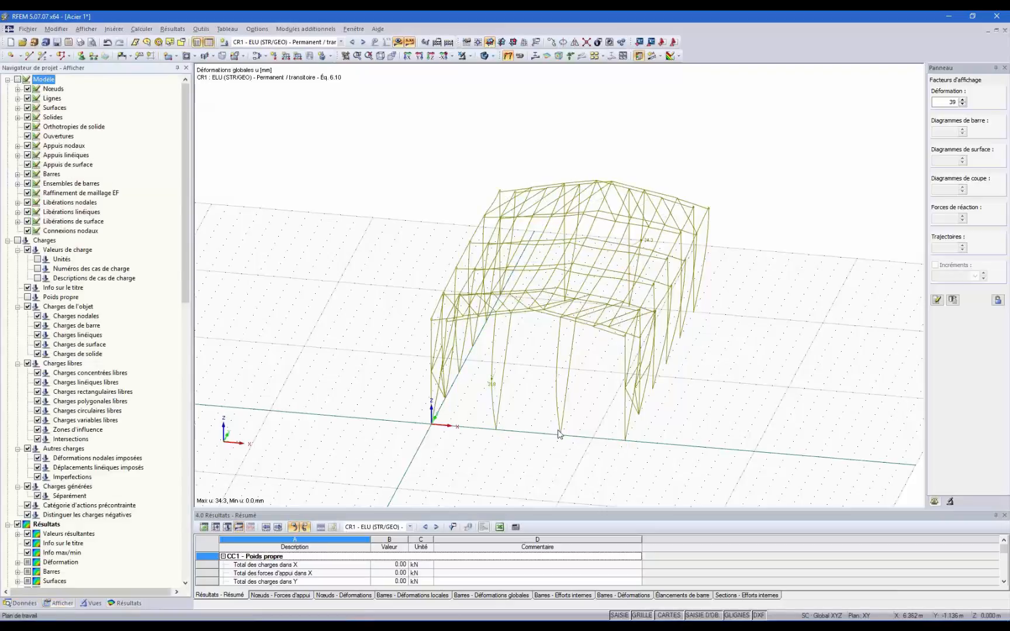
{"action": "middle_click_drag", "start_coordinate": [591, 363], "coordinate": [582, 319], "text": "ctrl"}
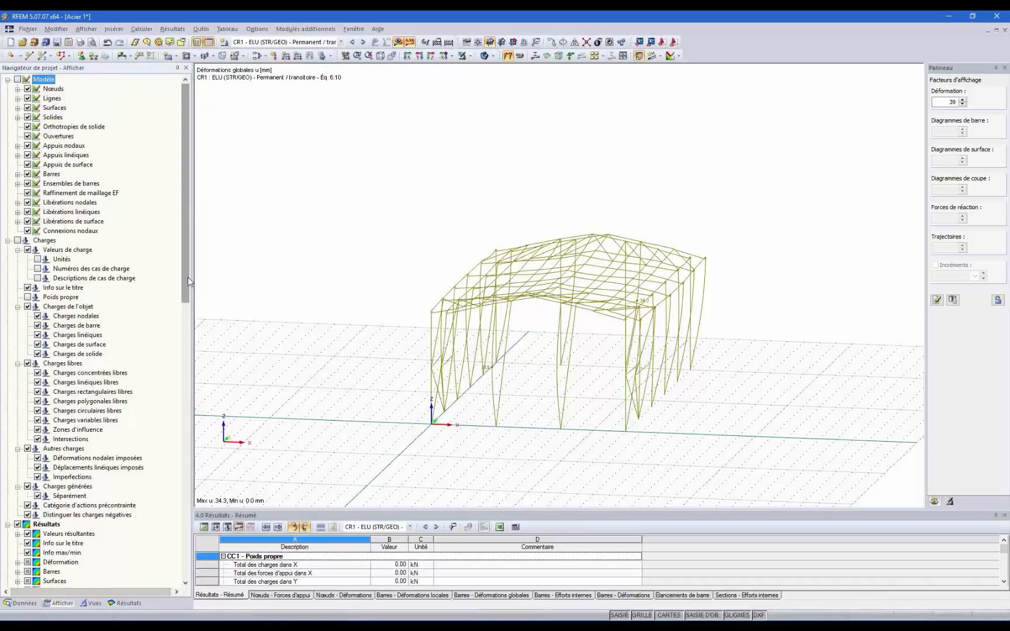
{"action": "mouse_move", "coordinate": [188, 277]}
{"action": "left_mouse_down"}
{"action": "mouse_move", "coordinate": [197, 404]}
{"action": "mouse_move", "coordinate": [189, 274]}
{"action": "left_mouse_up"}
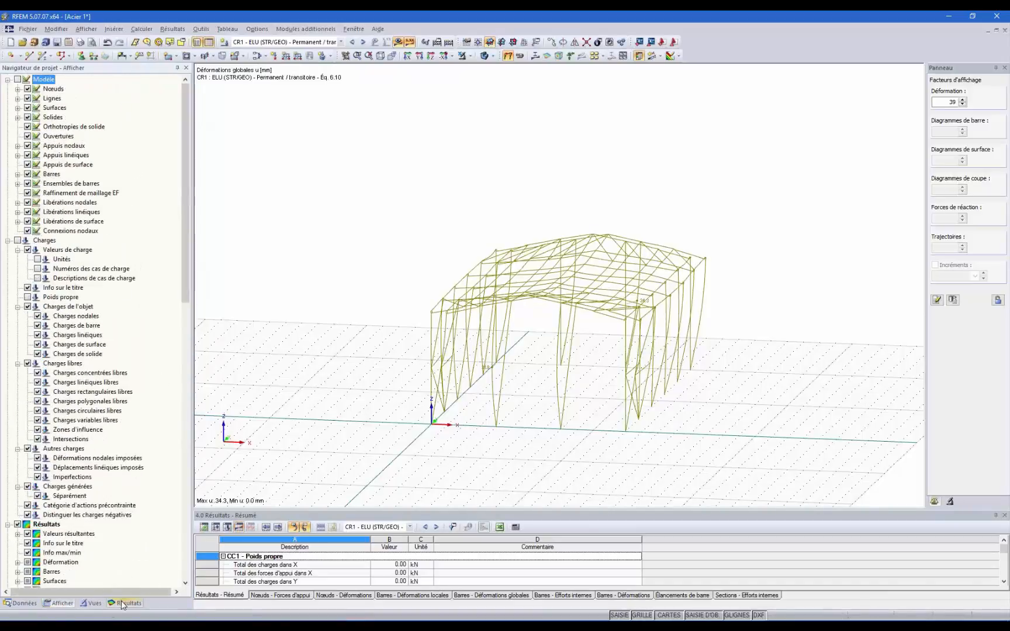
- Compare the CR1 deformations for the maximum values, the minimum values, and both together
{"action": "left_click", "coordinate": [121, 602]}
{"action": "left_click", "coordinate": [8, 183]}
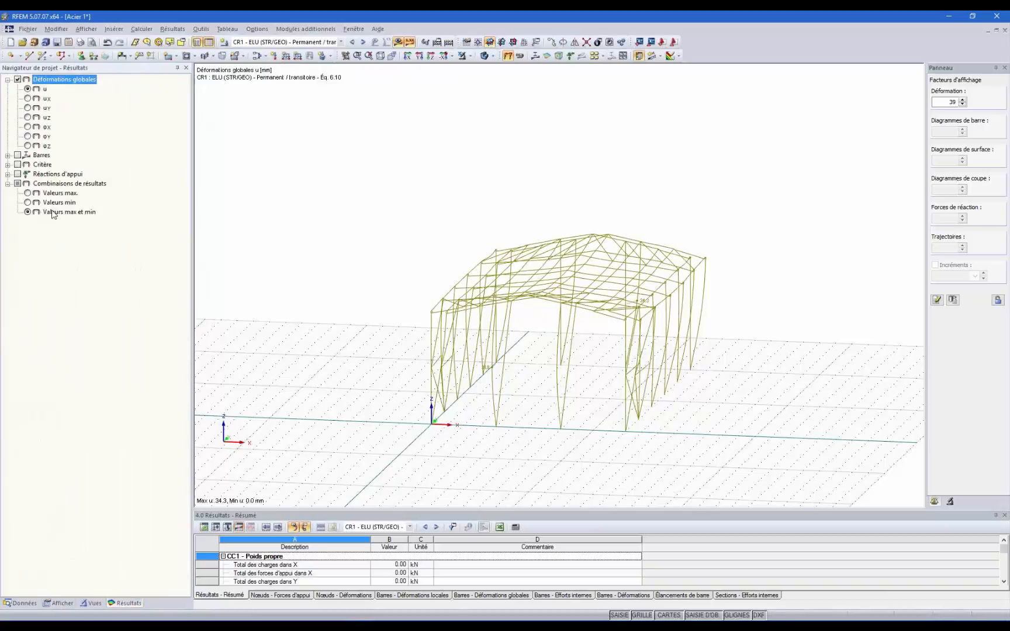
{"action": "left_click", "coordinate": [28, 193]}
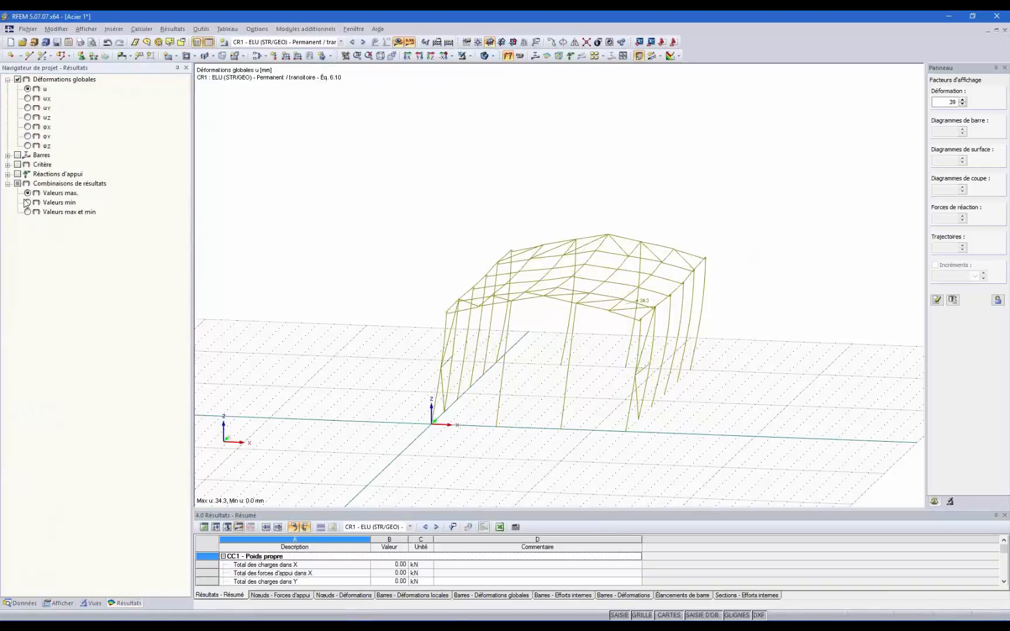
{"action": "left_click", "coordinate": [28, 203]}
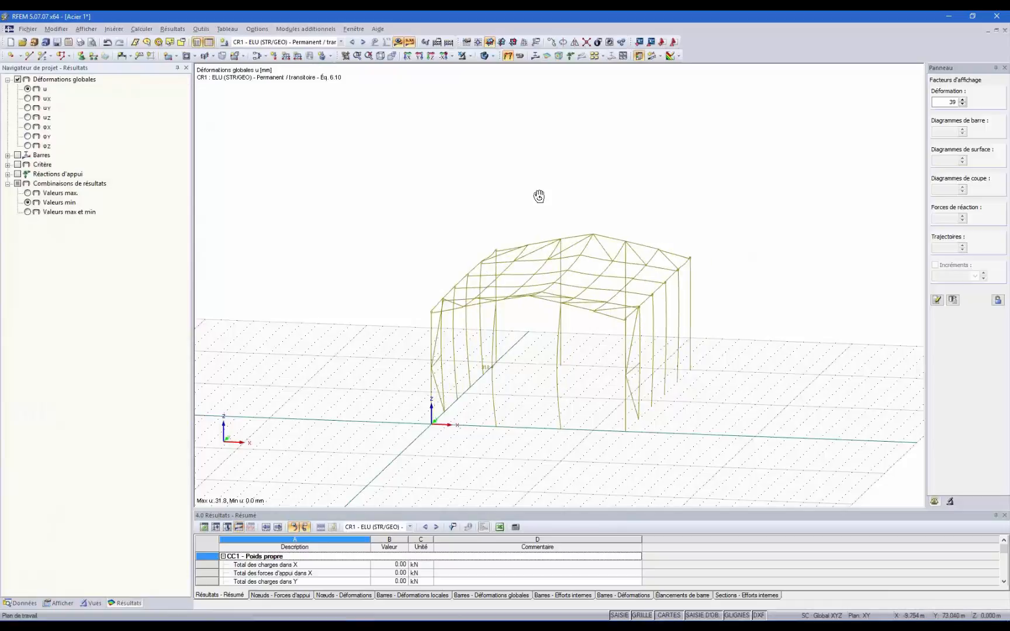
{"action": "middle_click_drag", "start_coordinate": [539, 196], "coordinate": [555, 225], "text": "ctrl"}
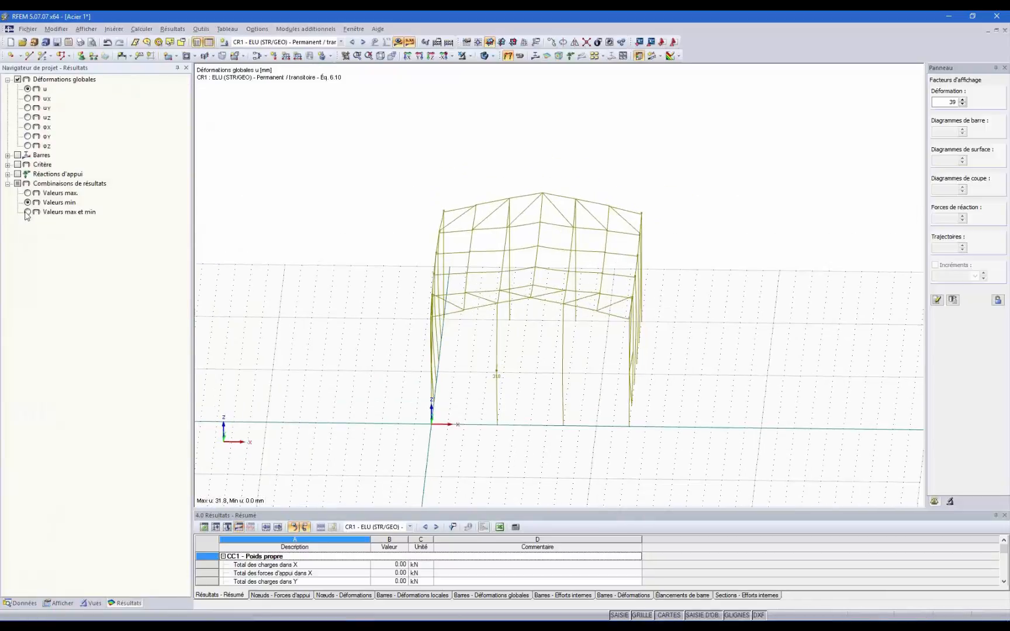
{"action": "left_click", "coordinate": [27, 212]}
{"action": "middle_click_drag", "start_coordinate": [713, 260], "coordinate": [681, 295], "text": "ctrl"}
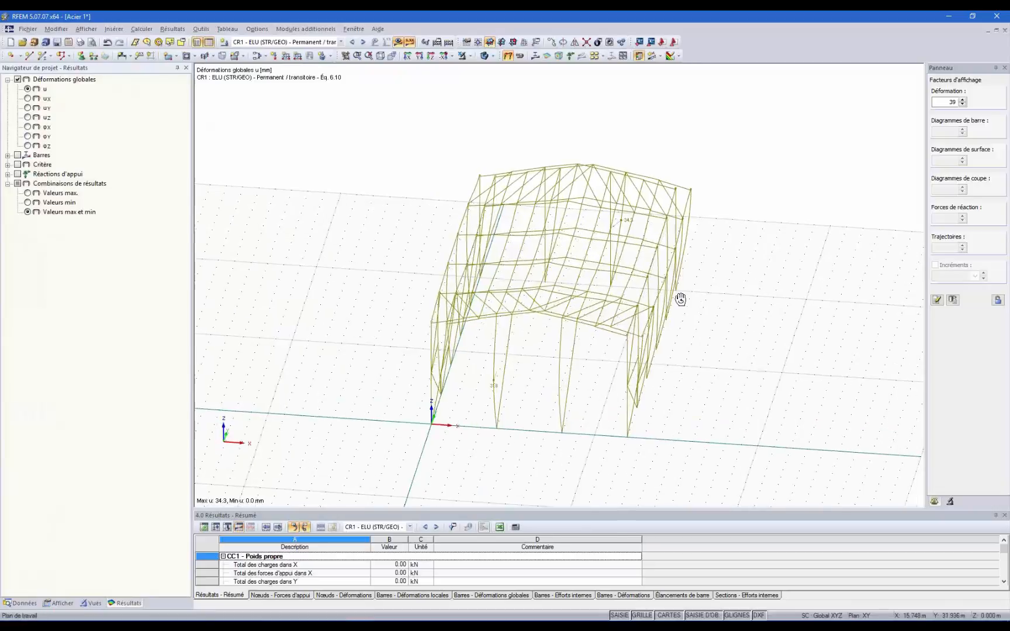
- Display the member internal forces My for CR1 and examine the moment diagrams on the frames and columns
{"action": "left_click", "coordinate": [534, 56]}
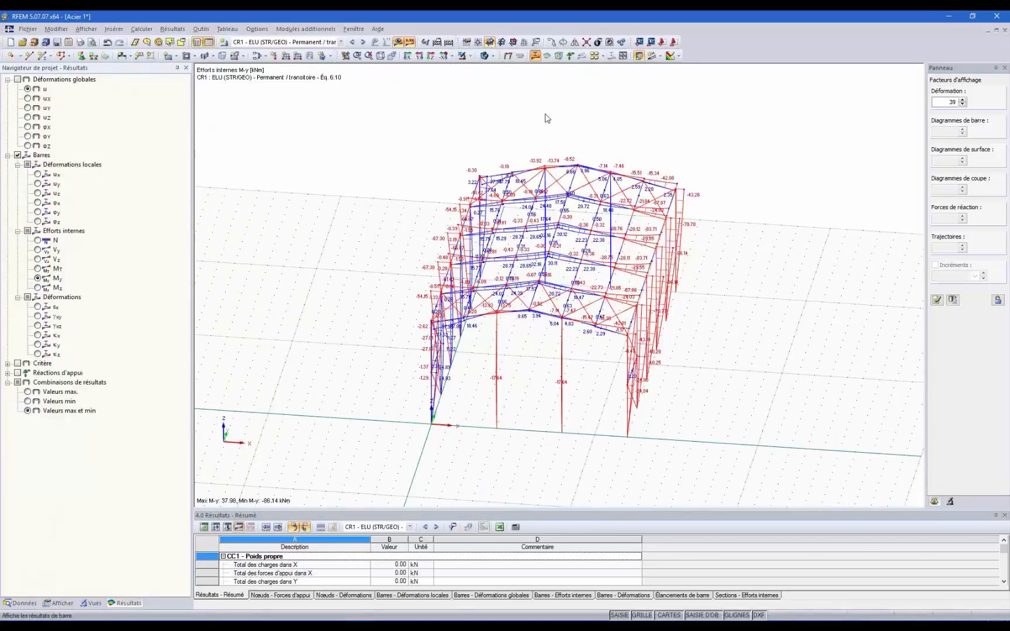
{"action": "middle_click_drag", "start_coordinate": [592, 467], "coordinate": [618, 321]}
{"action": "scroll", "coordinate": [590, 341], "scroll_direction": "up", "scroll_amount": 3}
{"action": "scroll", "coordinate": [590, 341], "scroll_direction": "up", "scroll_amount": 2}
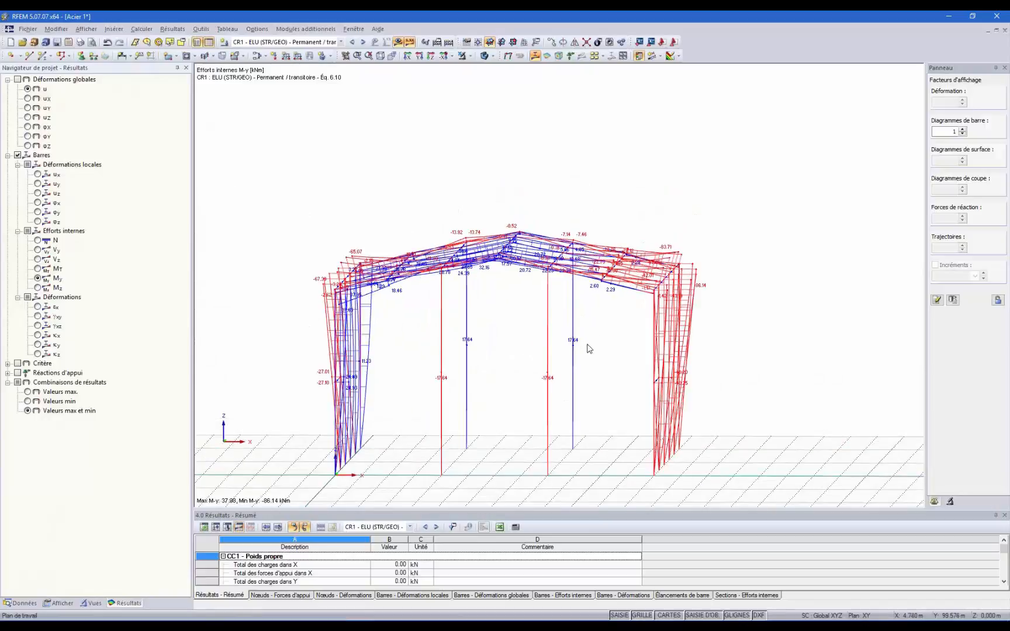
{"action": "scroll", "coordinate": [600, 371], "scroll_direction": "up", "scroll_amount": 2}
{"action": "middle_click_drag", "start_coordinate": [602, 387], "coordinate": [448, 376], "text": "ctrl"}
{"action": "middle_click_drag", "start_coordinate": [623, 236], "coordinate": [642, 394], "text": "ctrl"}
{"action": "scroll", "coordinate": [496, 346], "scroll_direction": "down", "scroll_amount": 2}
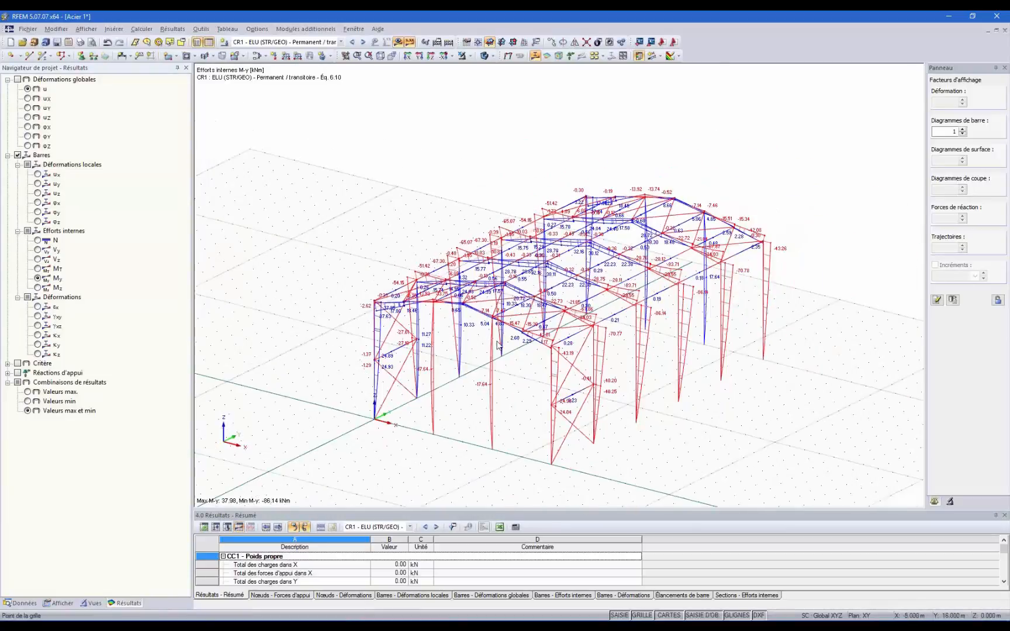
{"action": "scroll", "coordinate": [534, 345], "scroll_direction": "down", "scroll_amount": 2}
{"action": "middle_click_drag", "start_coordinate": [867, 288], "coordinate": [747, 335], "text": "ctrl"}
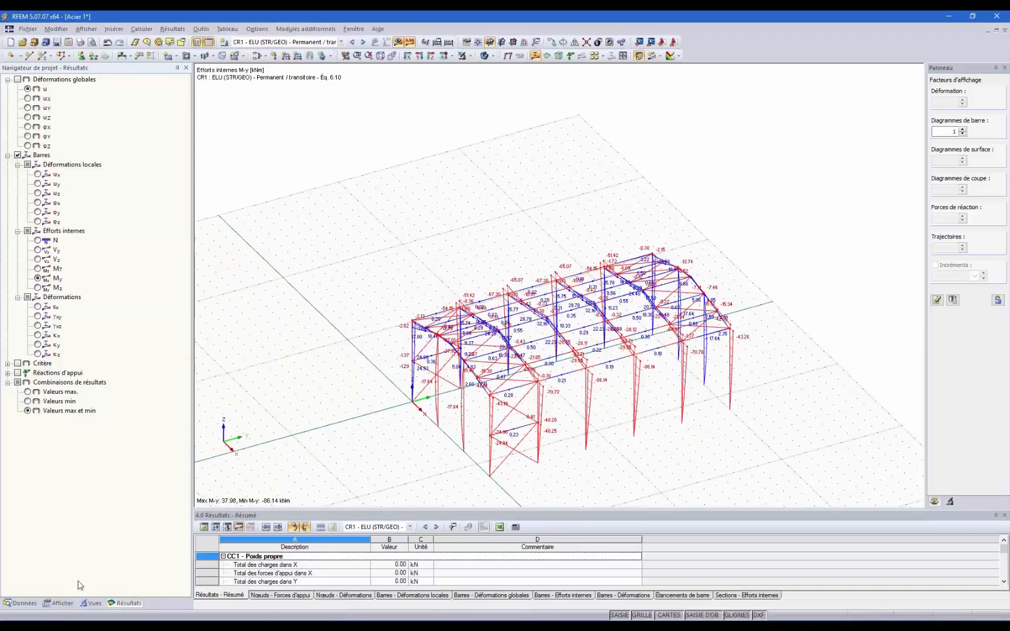
- Display the model objects again together with the moment diagrams
{"action": "left_click", "coordinate": [471, 56]}
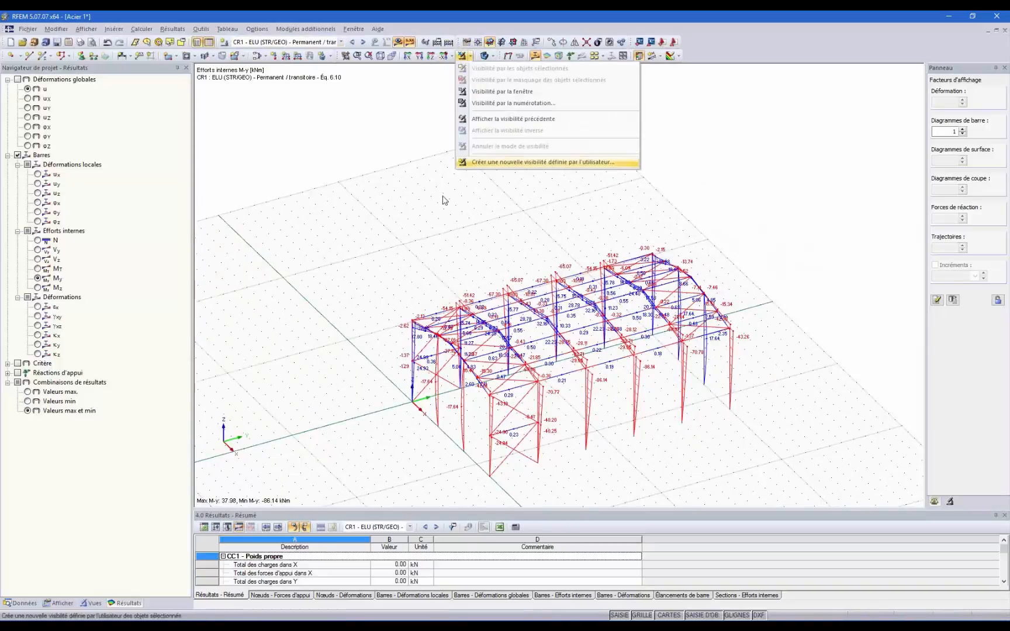
{"action": "left_click", "coordinate": [60, 603]}
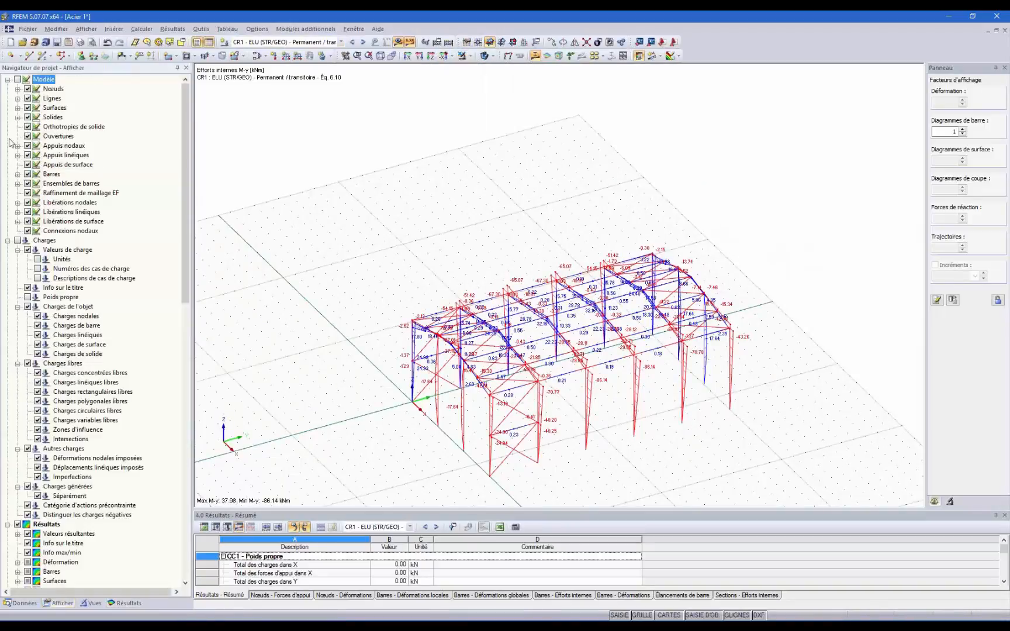
{"action": "left_click", "coordinate": [17, 79]}
- Isolate the fourth portal frame of the hall using visibility by selected objects, and stop displaying the hidden objects in the background
{"action": "middle_click_drag", "start_coordinate": [863, 275], "coordinate": [787, 269], "text": "ctrl"}
{"action": "left_click", "coordinate": [603, 415]}
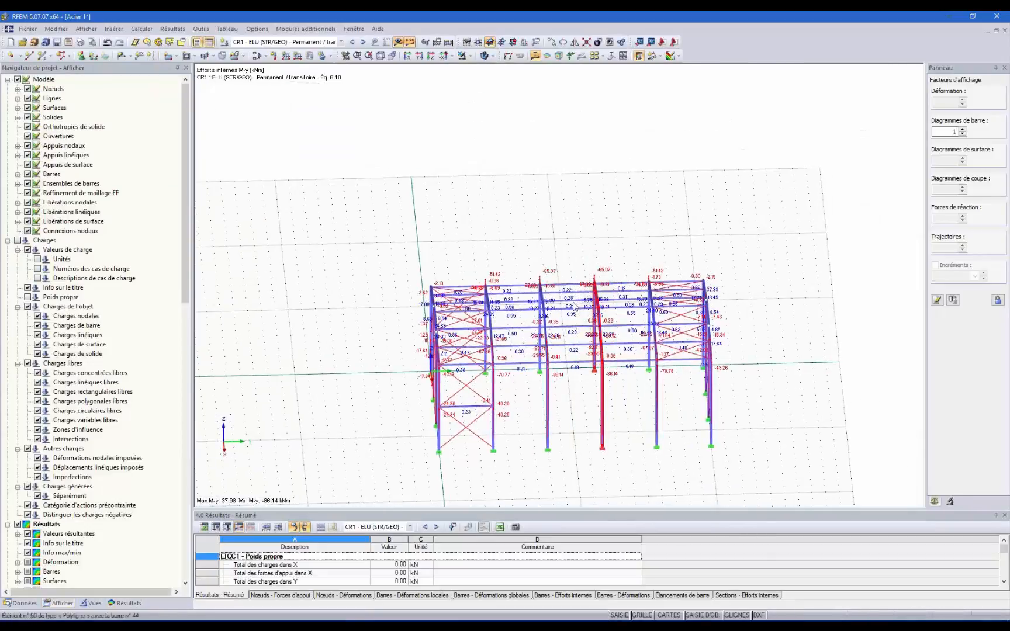
{"action": "left_click", "coordinate": [471, 56]}
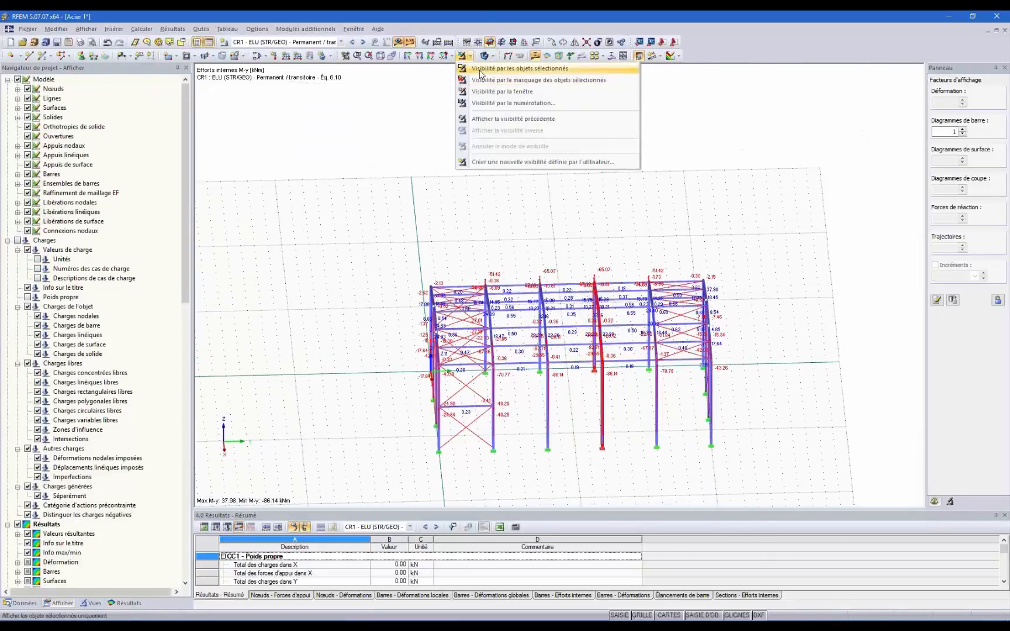
{"action": "left_click", "coordinate": [480, 69]}
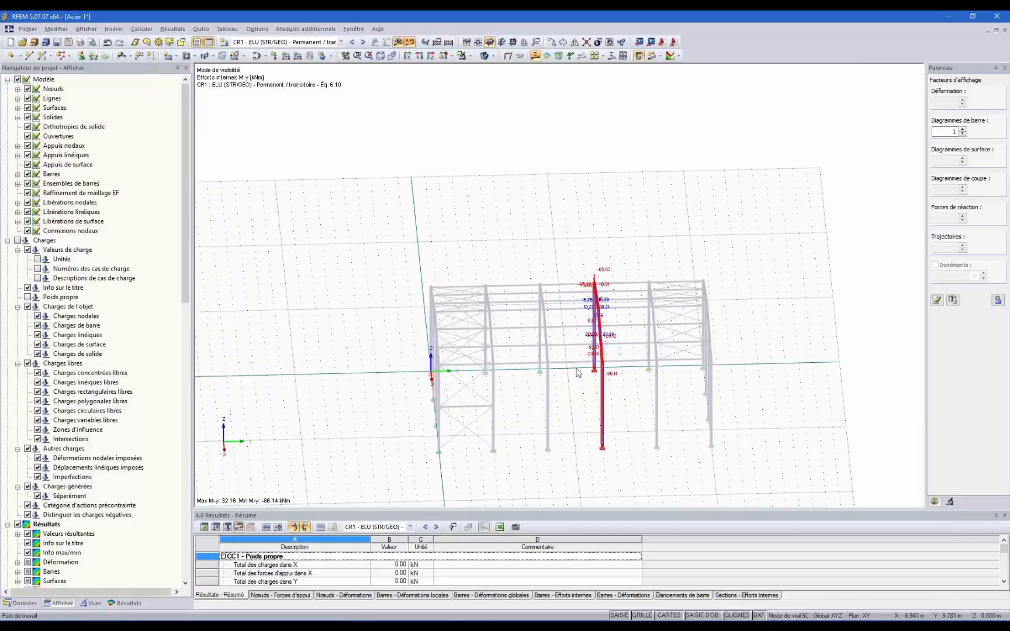
{"action": "right_click", "coordinate": [544, 337]}
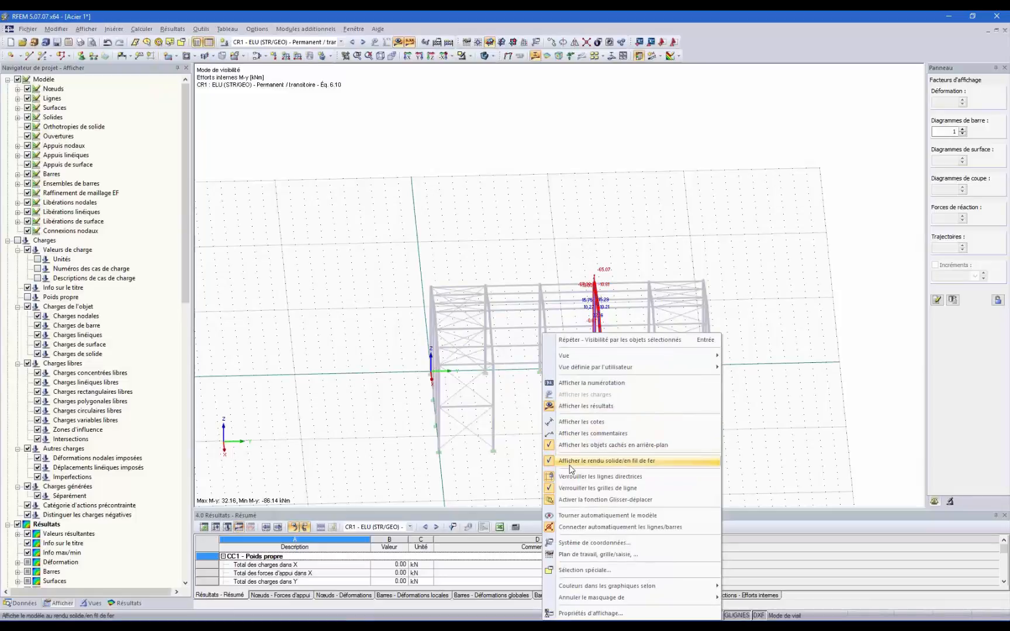
{"action": "left_click", "coordinate": [550, 446]}
- View the isolated frame from the front and switch it to wireframe rendering
{"action": "middle_click_drag", "start_coordinate": [415, 254], "coordinate": [559, 232], "text": "ctrl"}
{"action": "scroll", "coordinate": [662, 407], "scroll_direction": "up", "scroll_amount": 3}
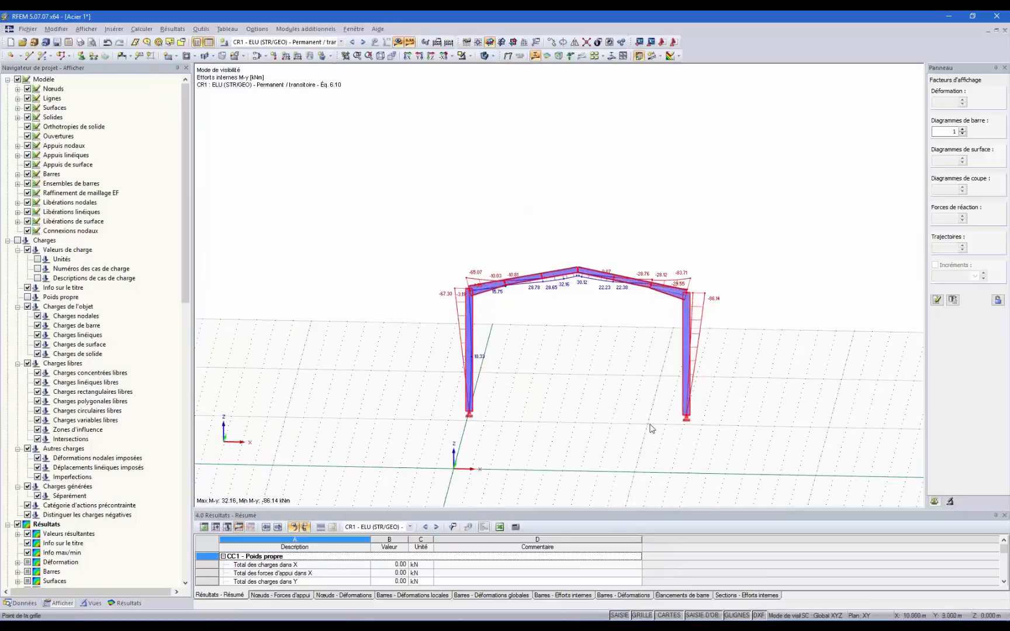
{"action": "middle_click_drag", "start_coordinate": [651, 424], "coordinate": [668, 378], "text": "ctrl"}
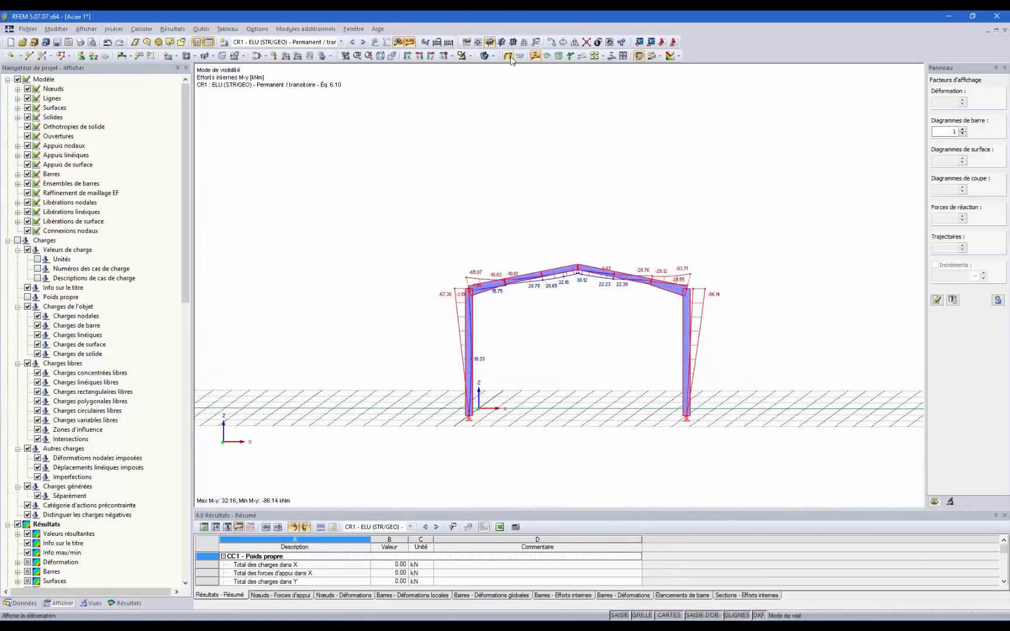
{"action": "left_click", "coordinate": [491, 57]}
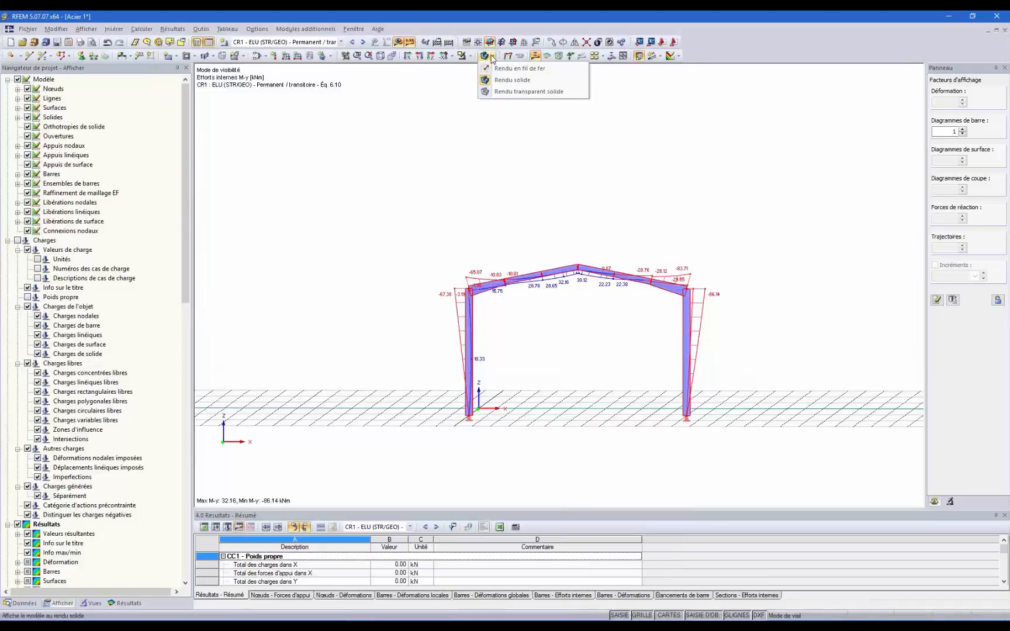
{"action": "left_click", "coordinate": [505, 70]}
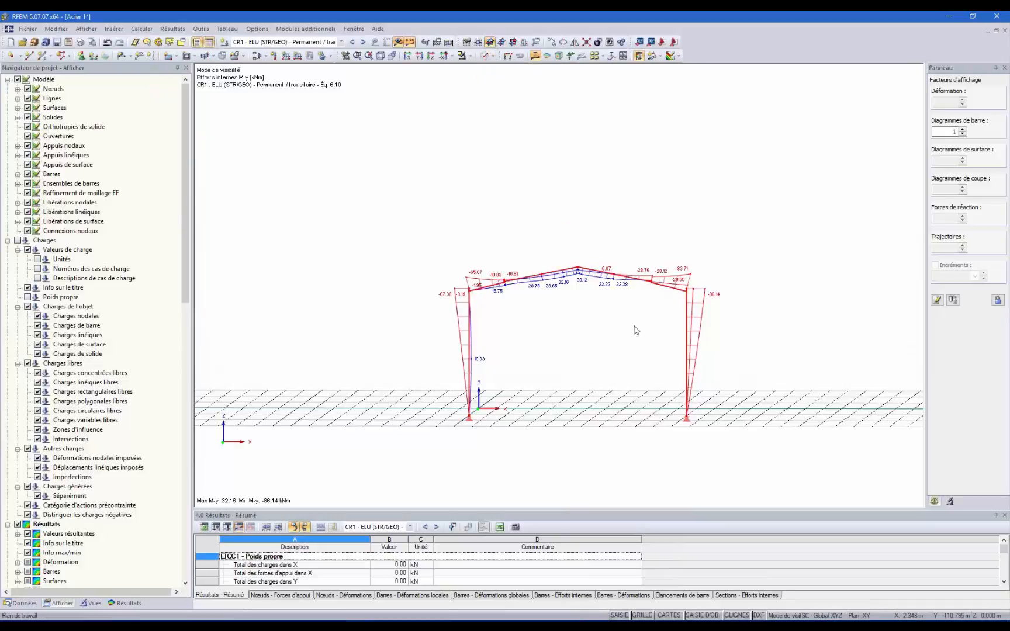
- Compare the isolated frame's My diagrams for maximum and minimum values, and display the axial forces N for the minimum values
{"action": "scroll", "coordinate": [618, 345], "scroll_direction": "up", "scroll_amount": 2}
{"action": "scroll", "coordinate": [598, 329], "scroll_direction": "up", "scroll_amount": 3}
{"action": "middle_click_drag", "start_coordinate": [586, 270], "coordinate": [463, 416]}
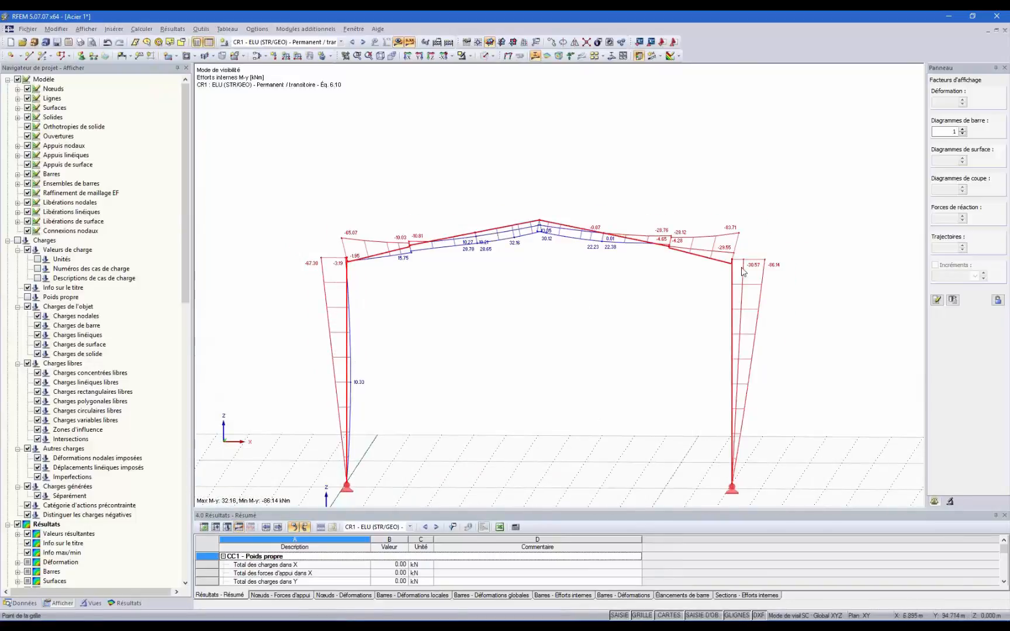
{"action": "left_click", "coordinate": [125, 604]}
{"action": "left_click", "coordinate": [28, 392]}
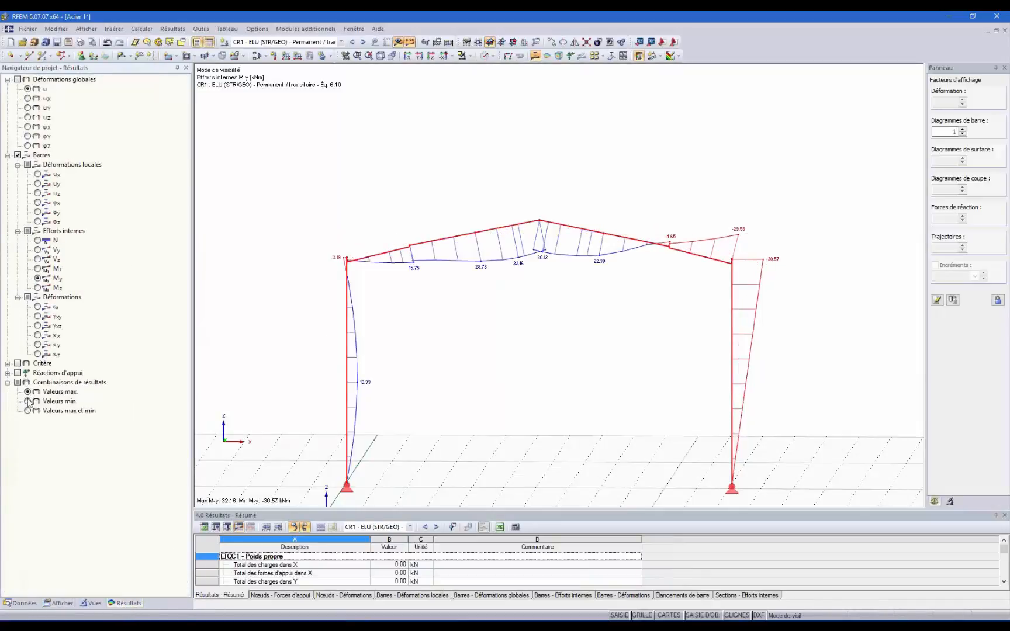
{"action": "left_click", "coordinate": [27, 402]}
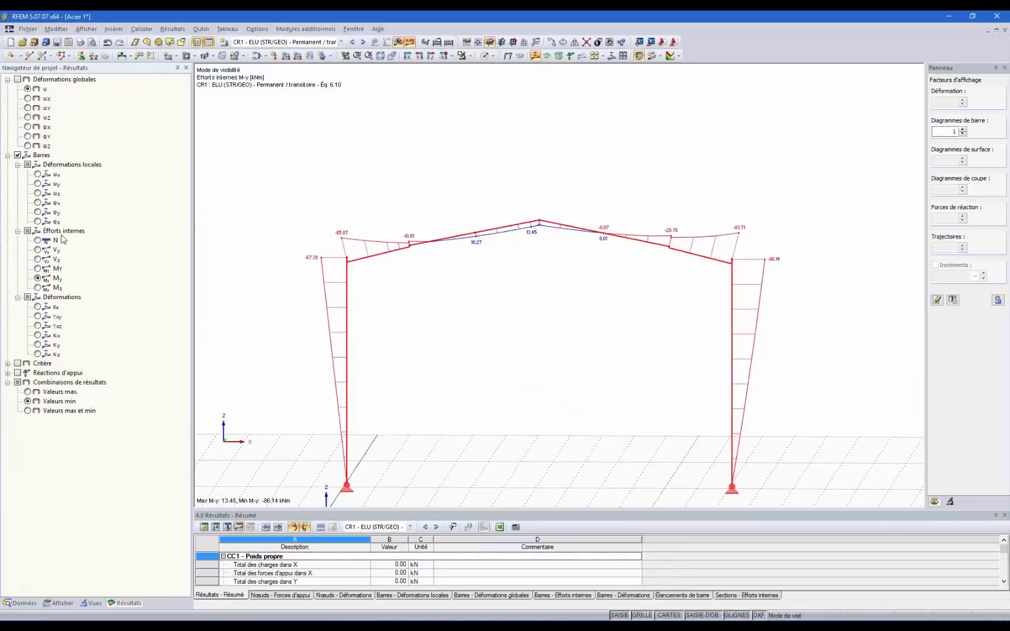
{"action": "left_click", "coordinate": [38, 240]}
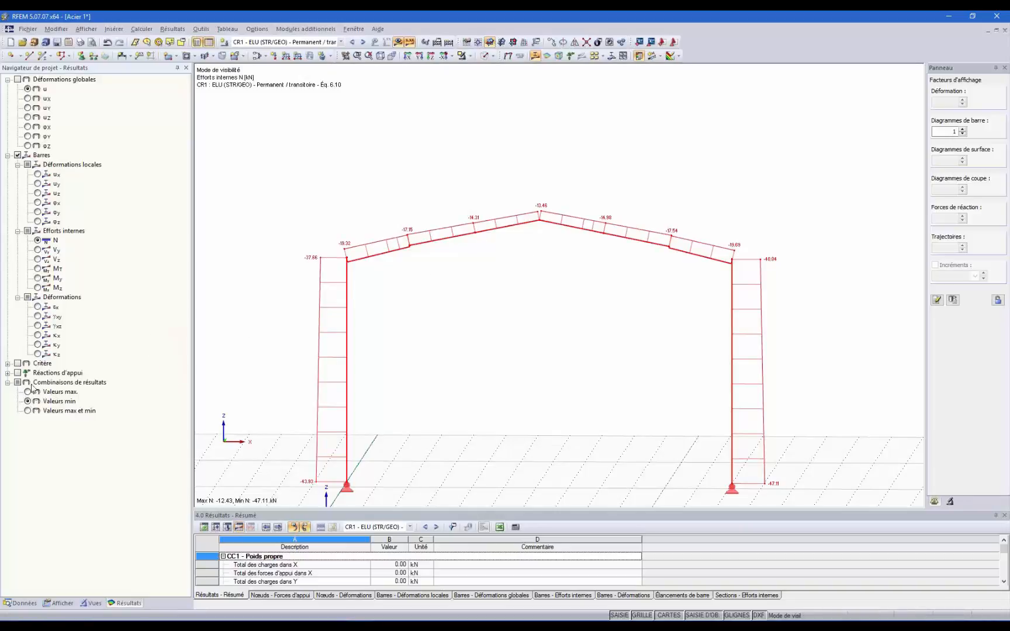
- Compare the member result display styles: coloured with diagram, coloured without diagram, and two-colour diagrams
{"action": "left_click", "coordinate": [61, 603]}
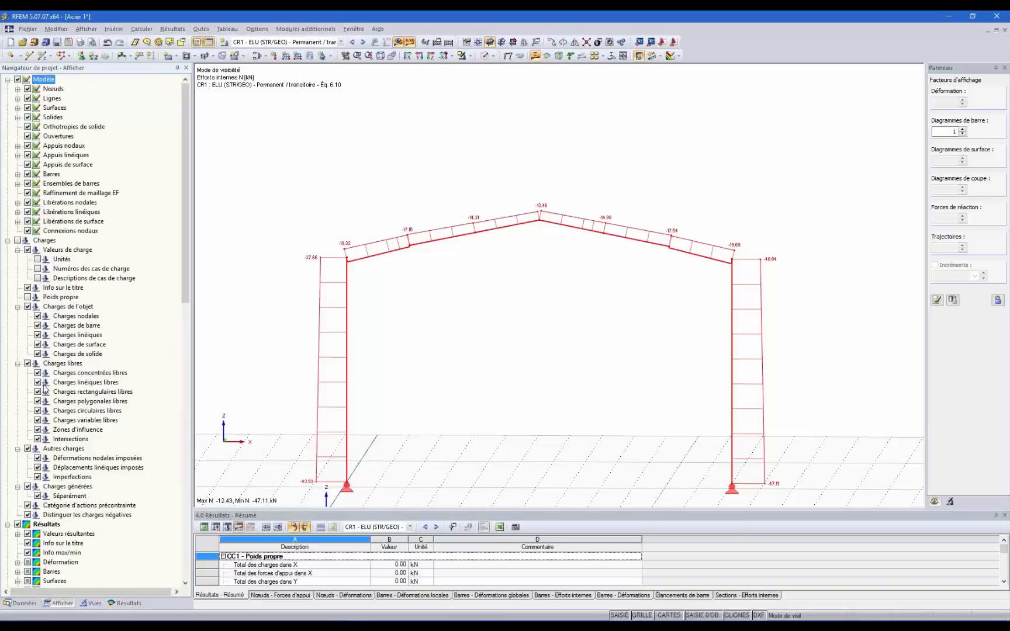
{"action": "scroll", "coordinate": [36, 327], "scroll_direction": "down", "scroll_amount": 10}
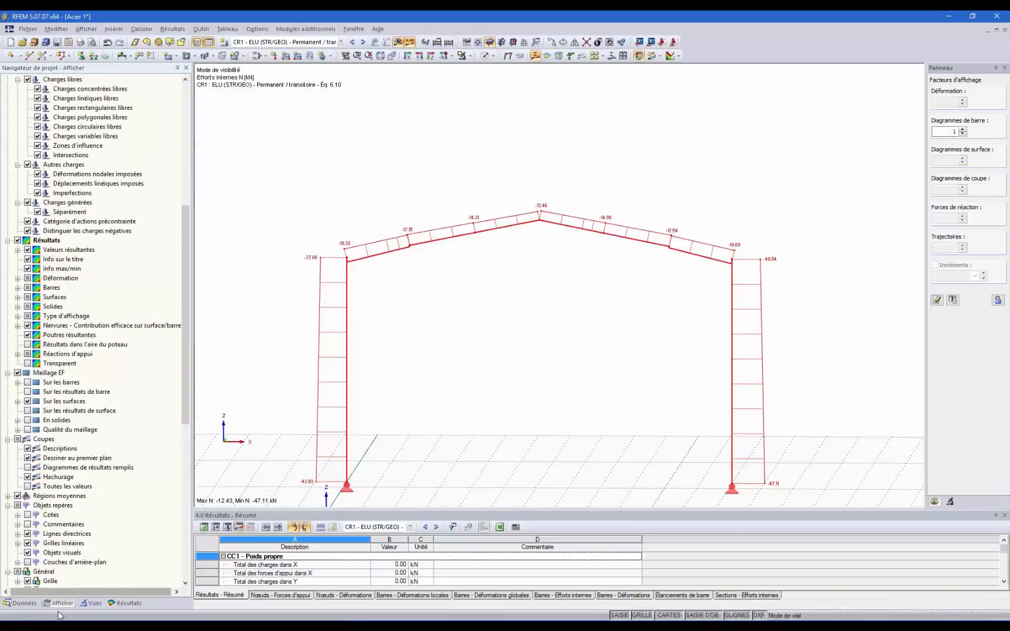
{"action": "left_click", "coordinate": [18, 287]}
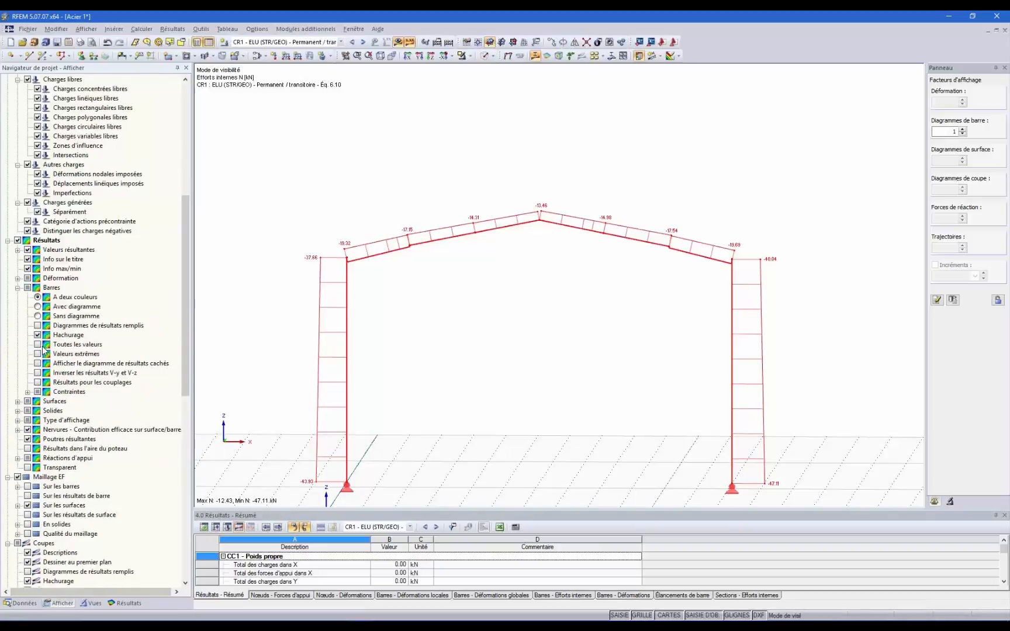
{"action": "left_click", "coordinate": [38, 307]}
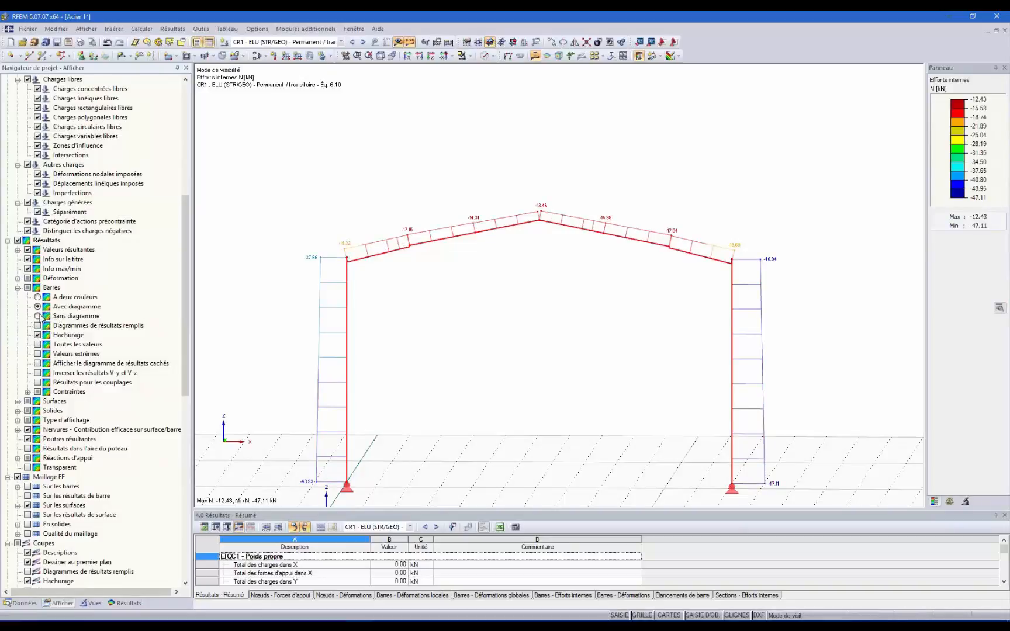
{"action": "left_click", "coordinate": [38, 316]}
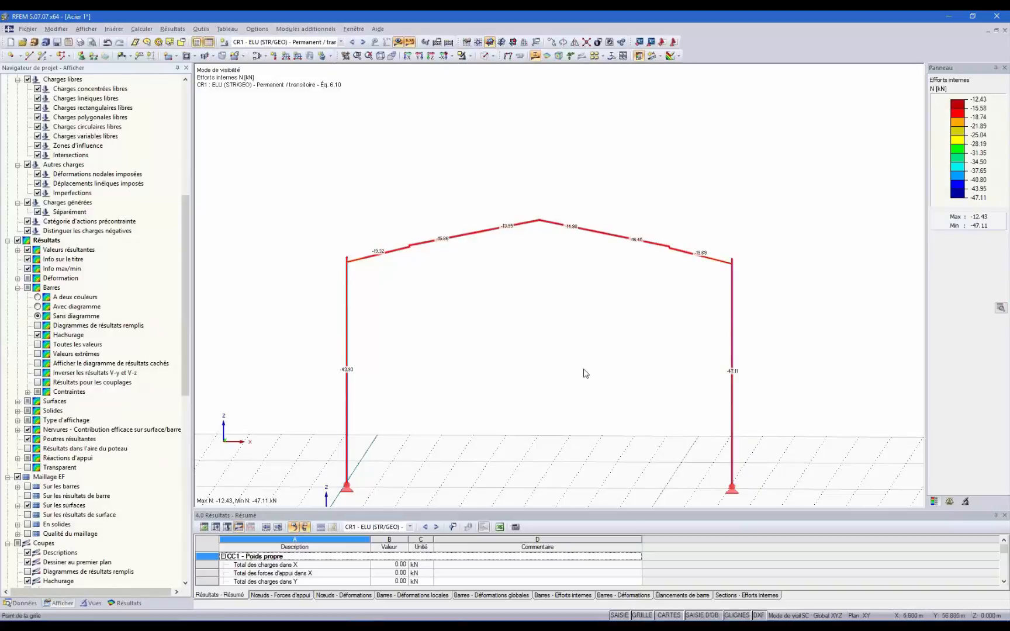
{"action": "middle_click_drag", "start_coordinate": [581, 374], "coordinate": [606, 366], "text": "ctrl"}
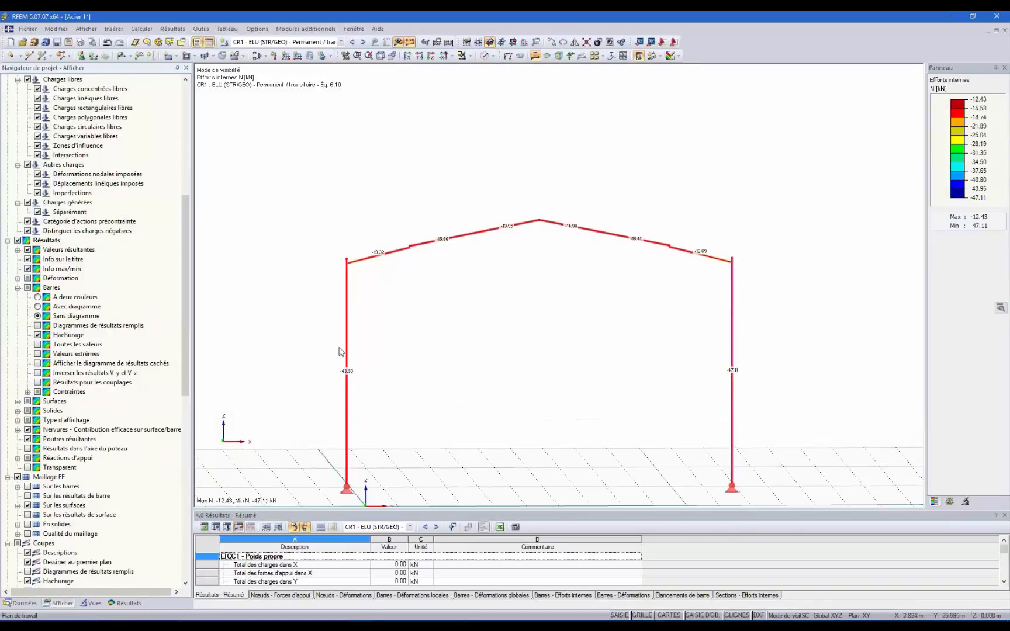
{"action": "scroll", "coordinate": [348, 380], "scroll_direction": "up", "scroll_amount": 2}
{"action": "scroll", "coordinate": [359, 310], "scroll_direction": "down", "scroll_amount": 2}
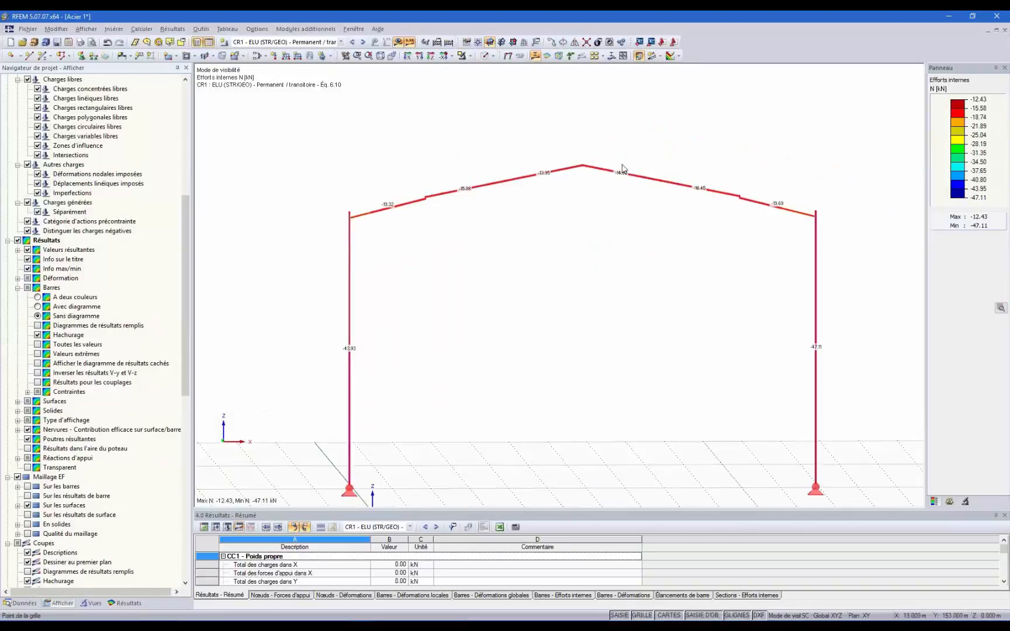
{"action": "left_click", "coordinate": [38, 307]}
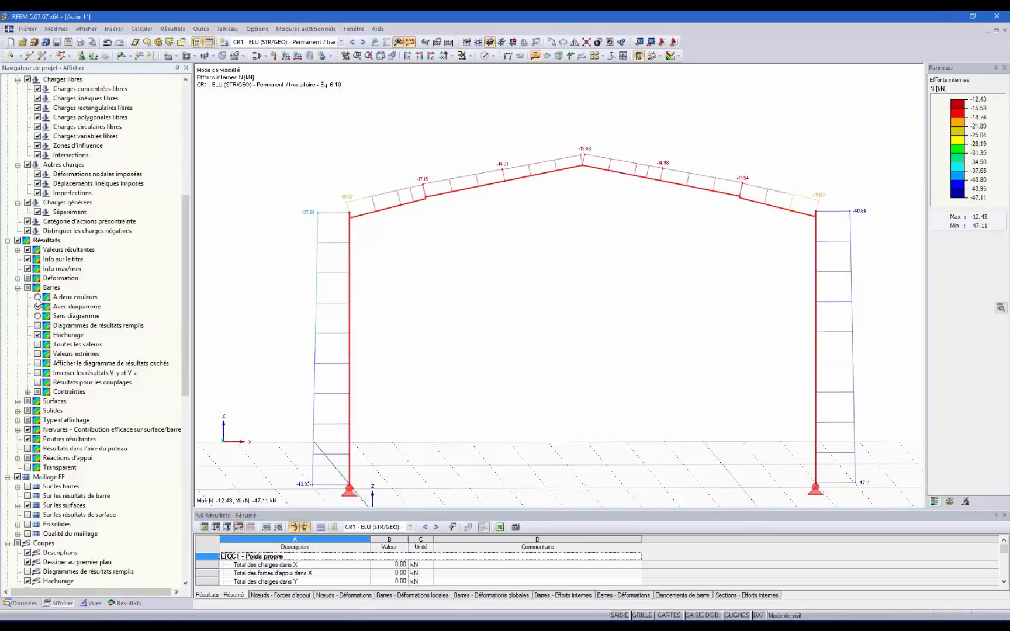
{"action": "left_click", "coordinate": [38, 298]}
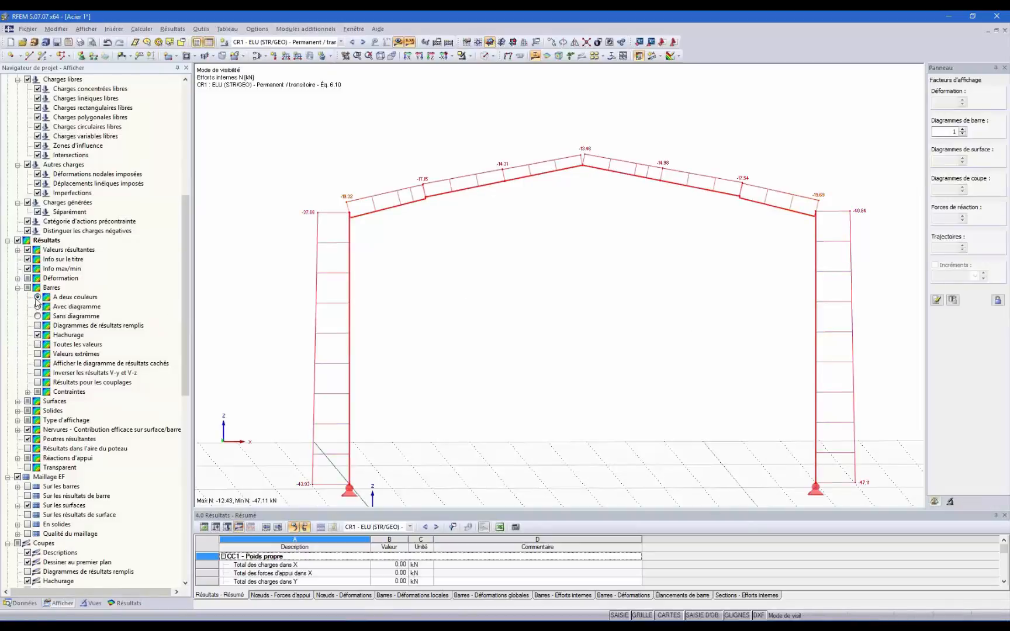
{"action": "left_click", "coordinate": [37, 308]}
{"action": "left_click", "coordinate": [37, 299]}
- Show all values along the axial force diagrams of the isolated frame
{"action": "left_click", "coordinate": [37, 345]}
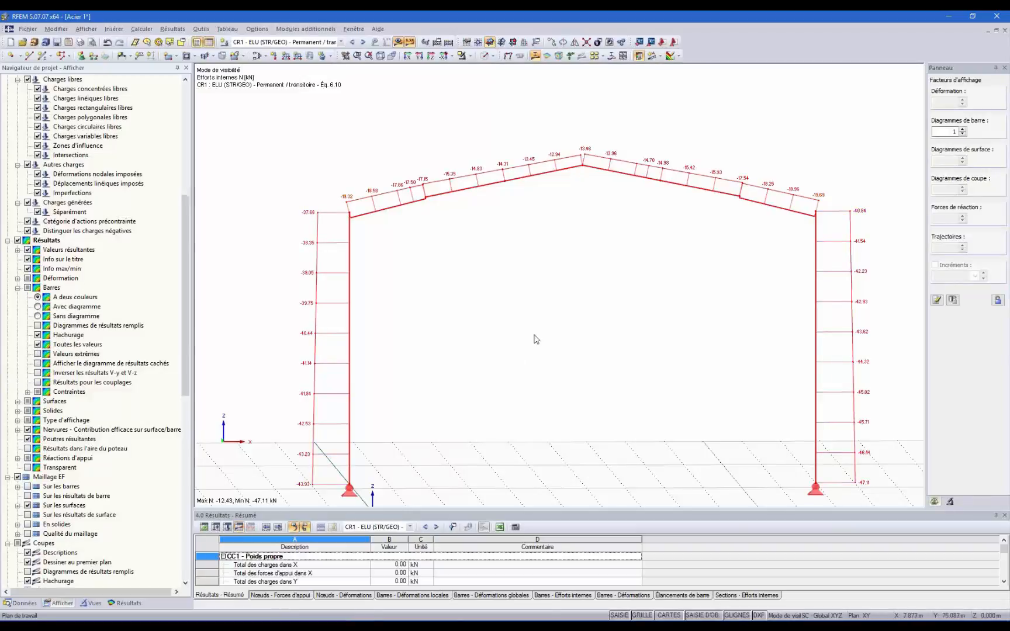
{"action": "scroll", "coordinate": [534, 335], "scroll_direction": "down", "scroll_amount": 4}
{"action": "scroll", "coordinate": [681, 455], "scroll_direction": "up", "scroll_amount": 2}
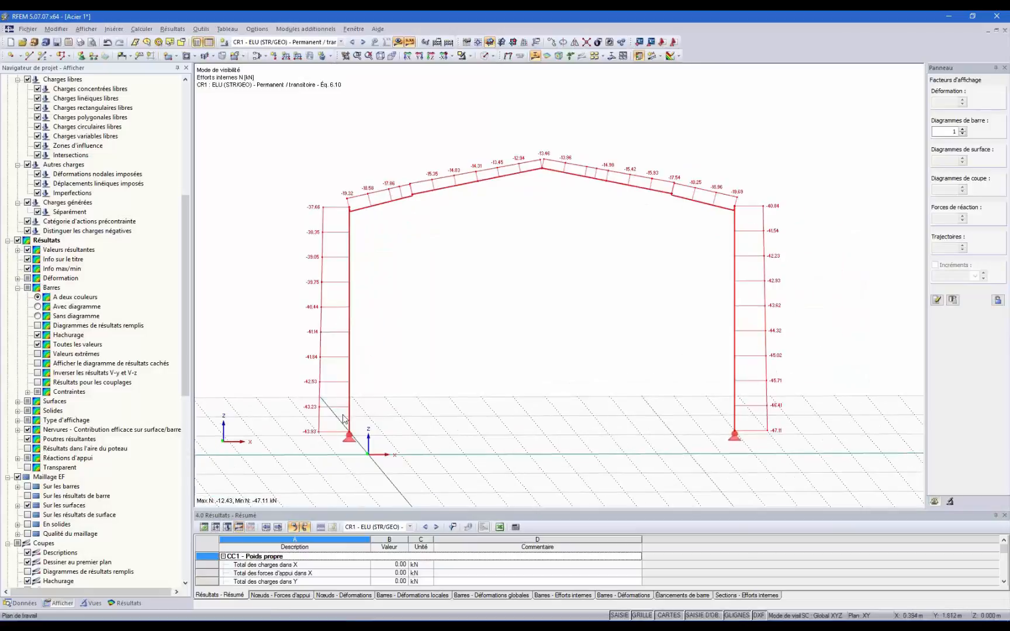
- Open the result diagrams for the frame's rafter members, examine only the axial force N along them, and close the diagram window
{"action": "right_click", "coordinate": [350, 316]}
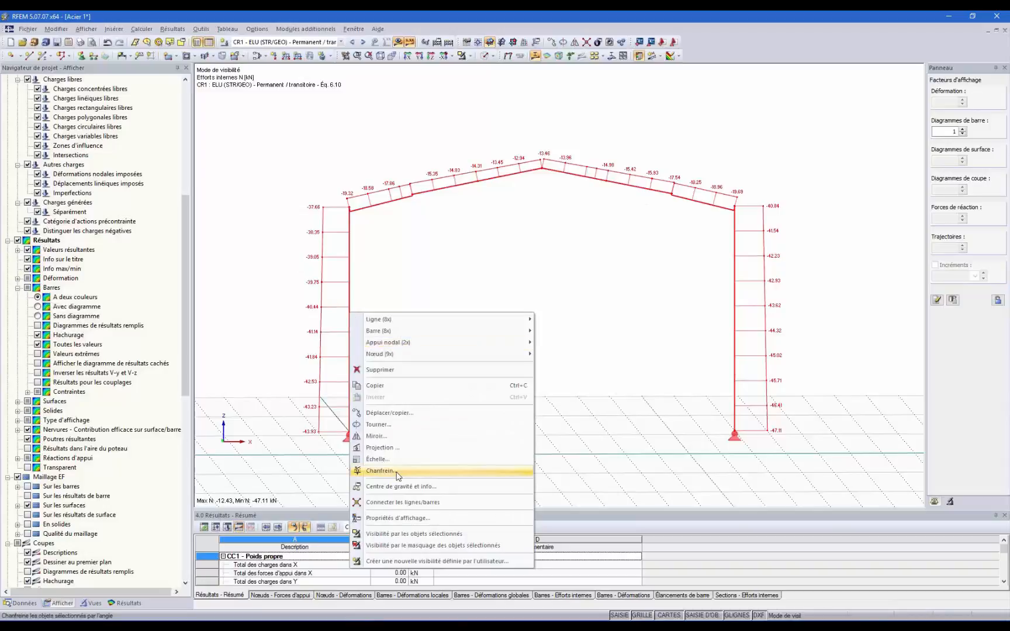
{"action": "left_click", "coordinate": [364, 211]}
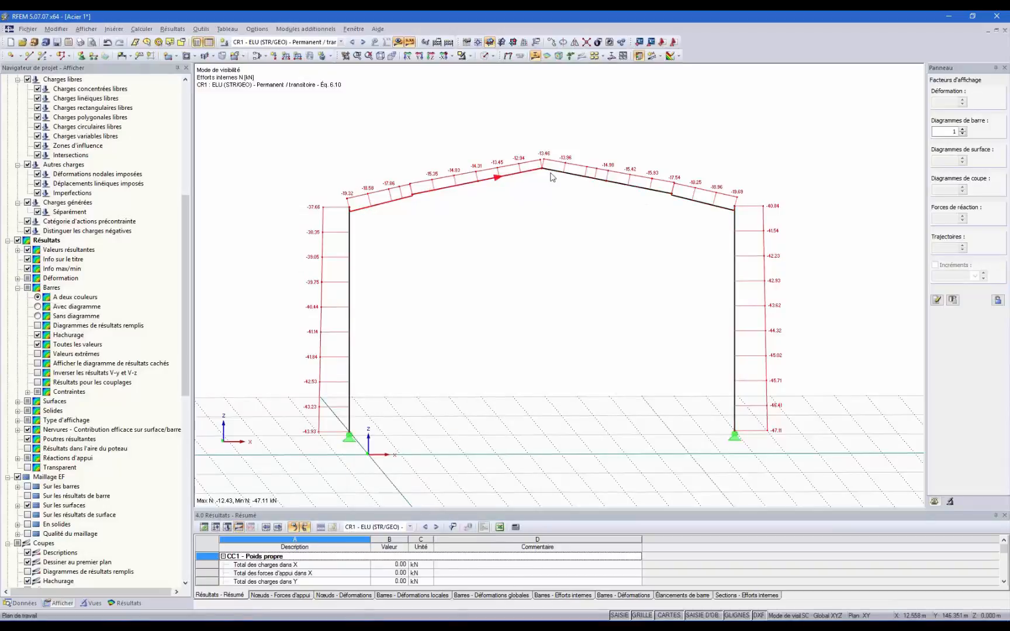
{"action": "right_click", "coordinate": [690, 202]}
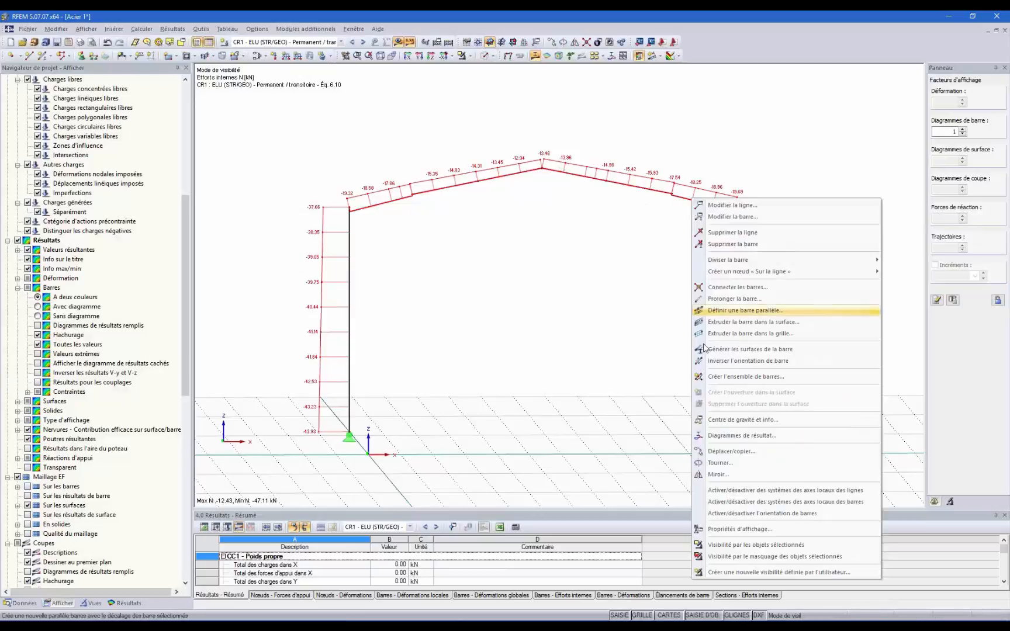
{"action": "left_click", "coordinate": [727, 436]}
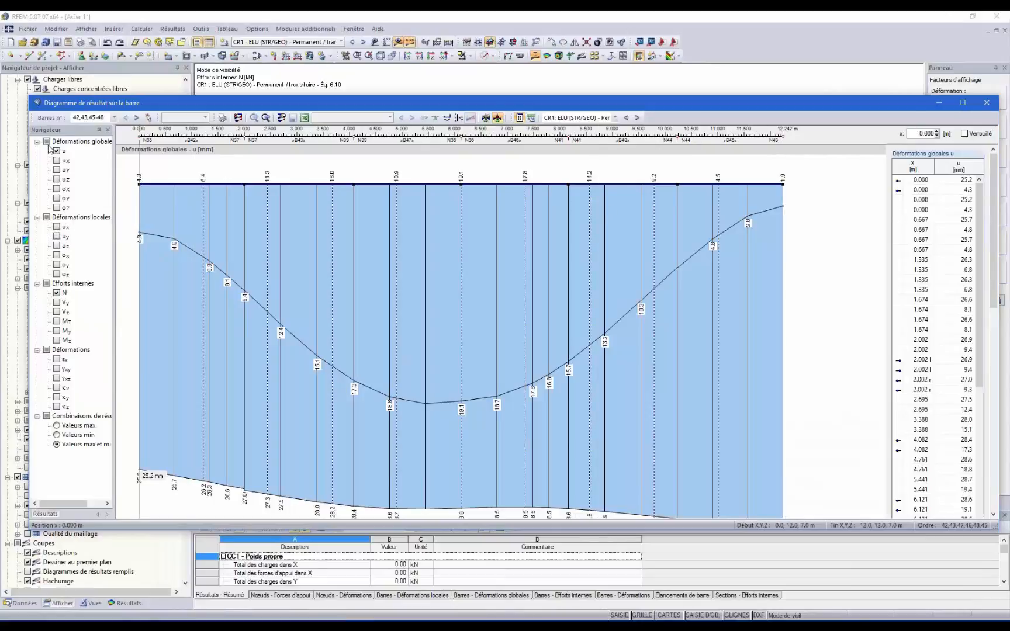
{"action": "left_click", "coordinate": [56, 151]}
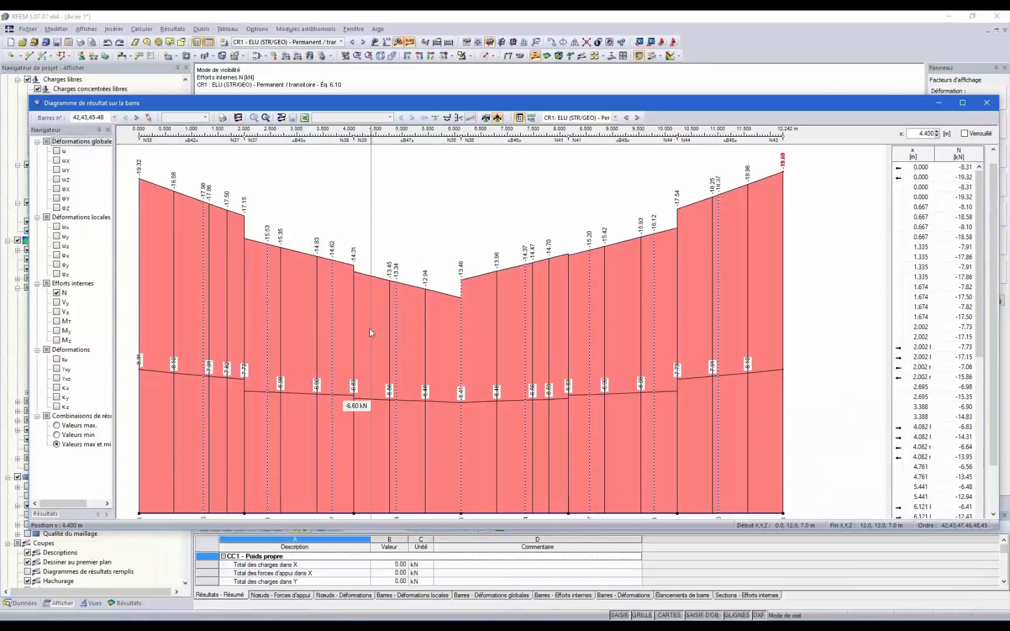
{"action": "scroll", "coordinate": [360, 326], "scroll_direction": "down", "scroll_amount": 2}
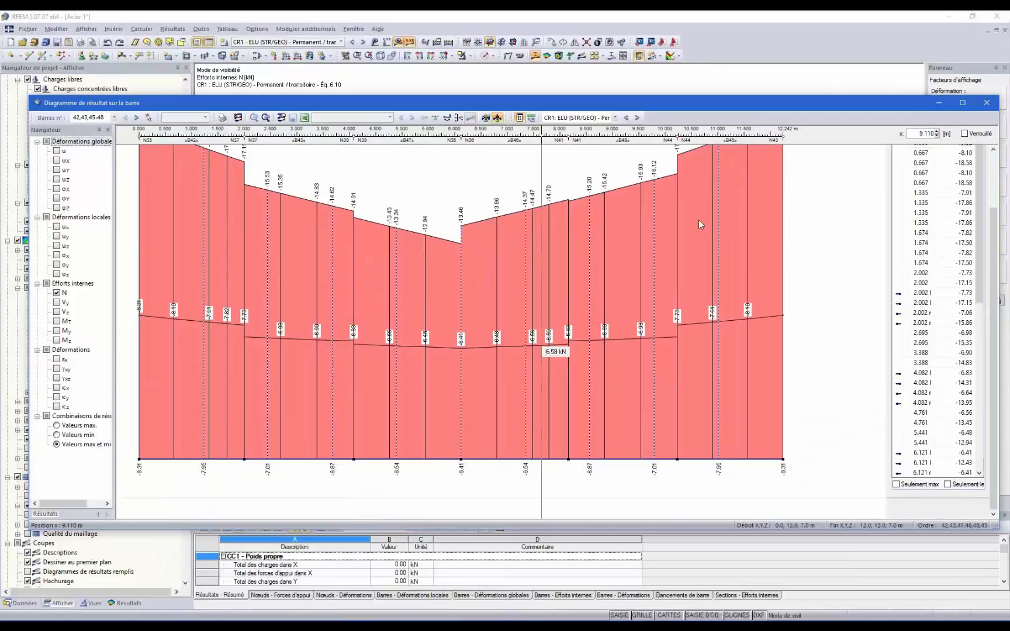
{"action": "left_click", "coordinate": [986, 103]}
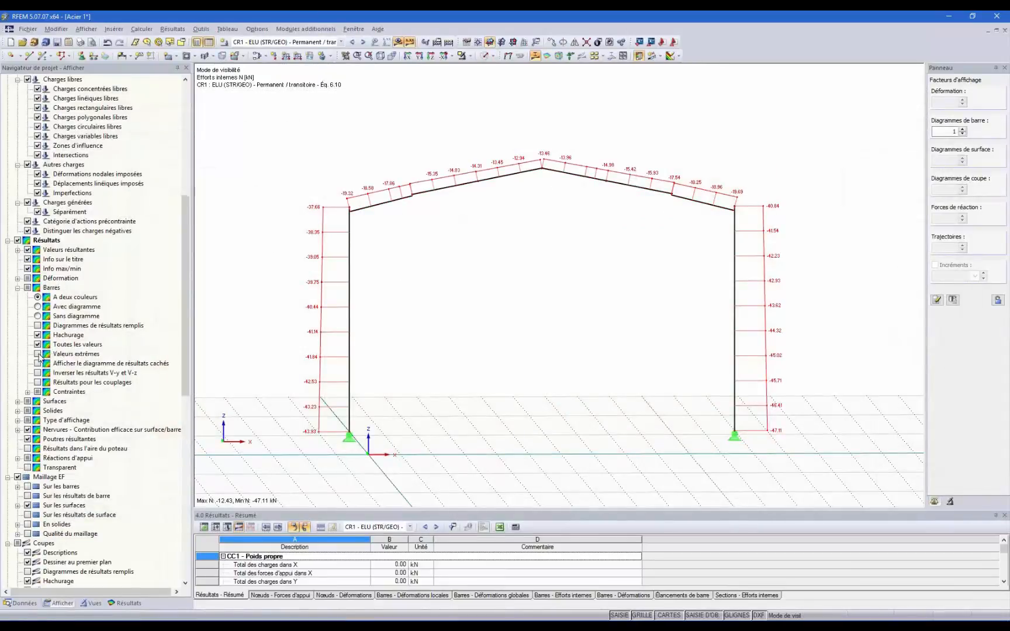
- Preview only the extreme values on the axial force diagrams, and turn off both the extreme-values and all-values labels
{"action": "left_click", "coordinate": [37, 354]}
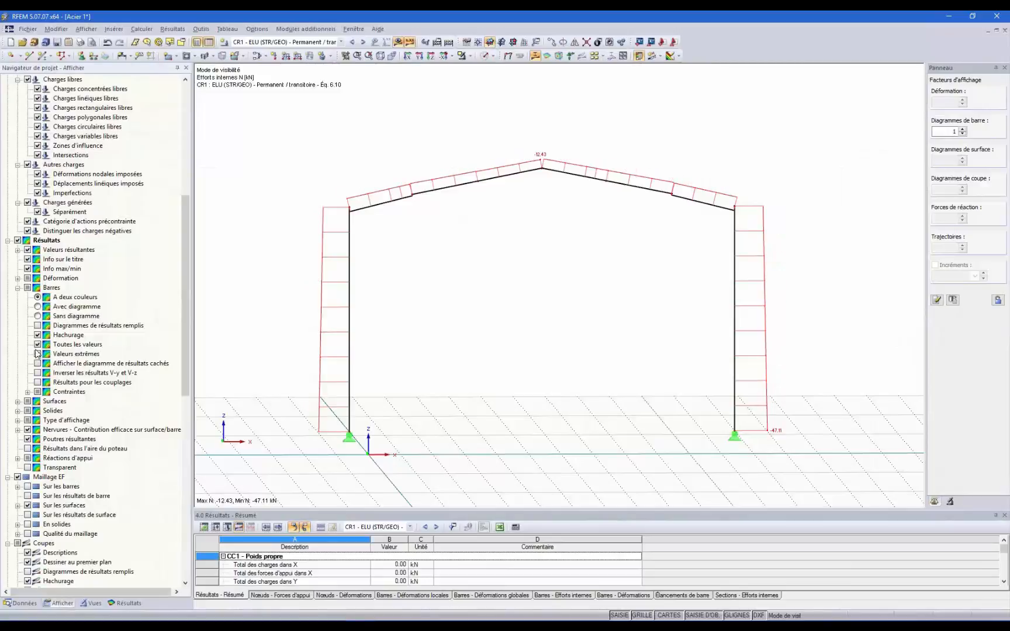
{"action": "left_click", "coordinate": [37, 355]}
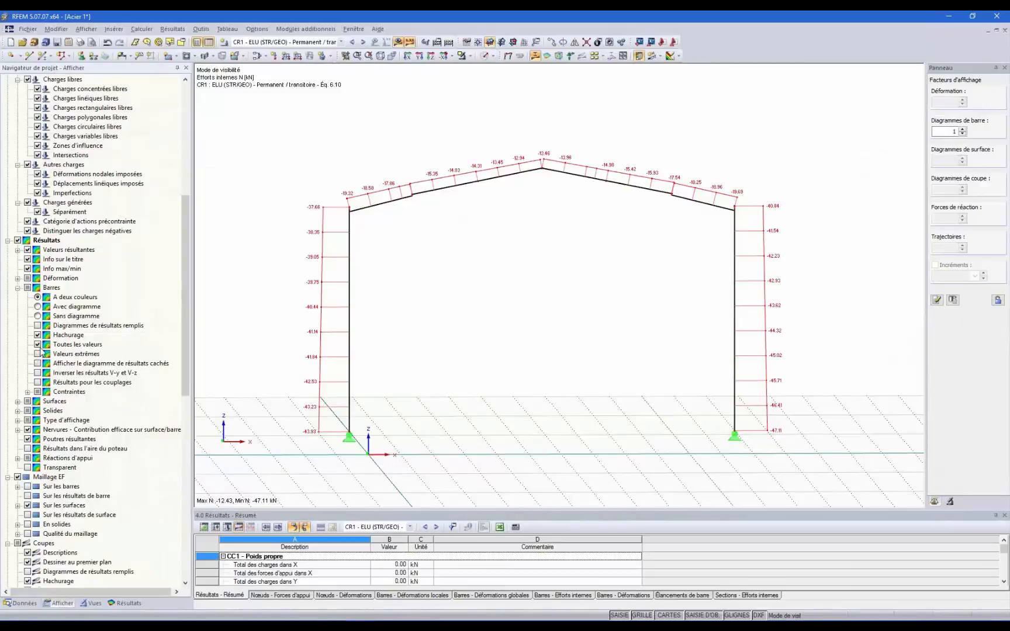
{"action": "left_click", "coordinate": [37, 344]}
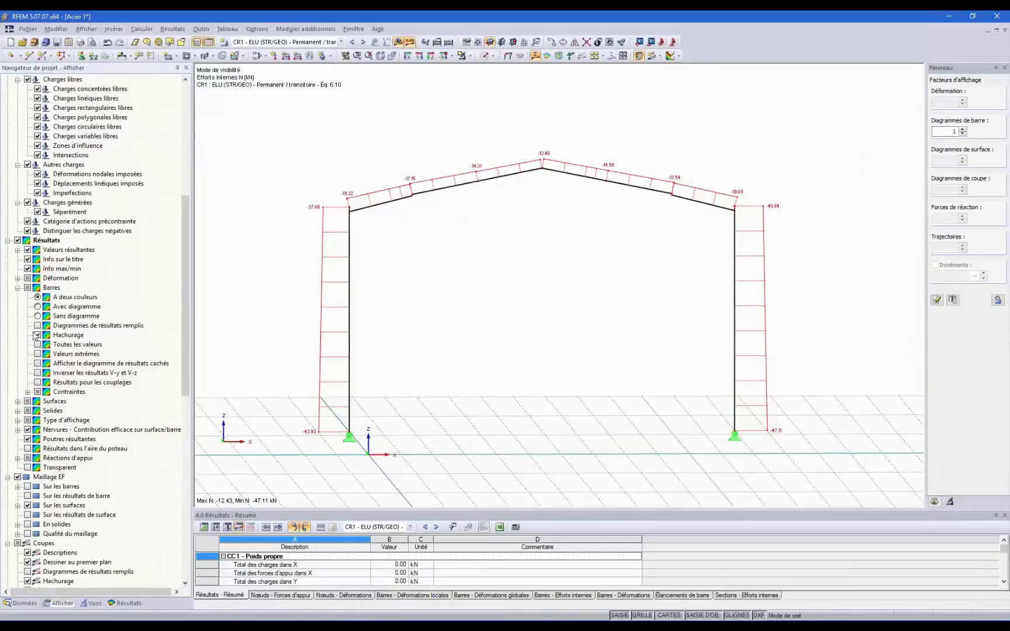
- Display the isolated frame's global deformations with the members rendered as coloured sections
{"action": "left_click", "coordinate": [18, 278]}
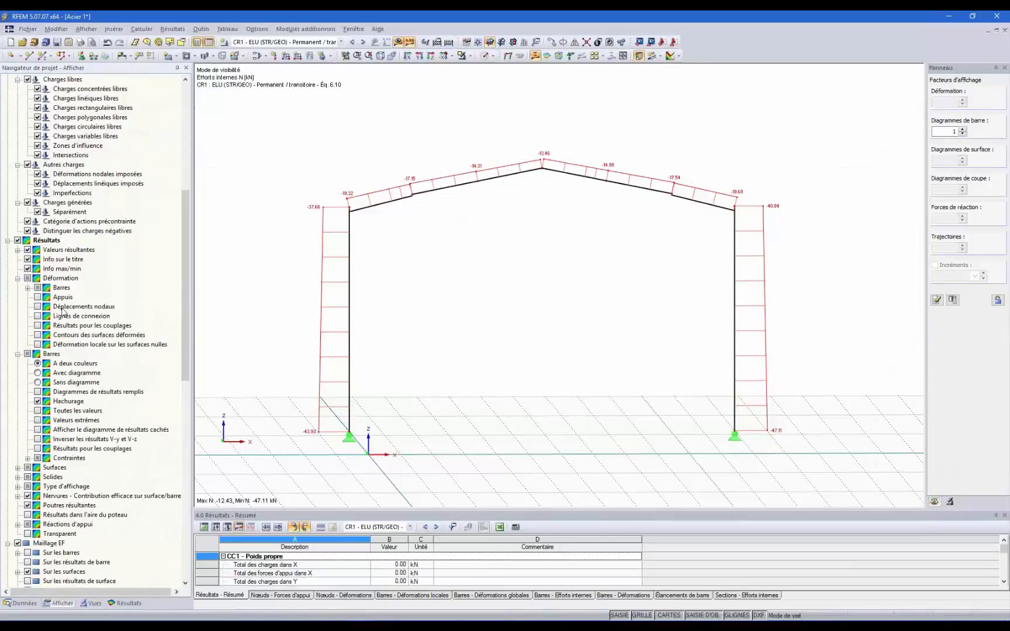
{"action": "left_click", "coordinate": [27, 287]}
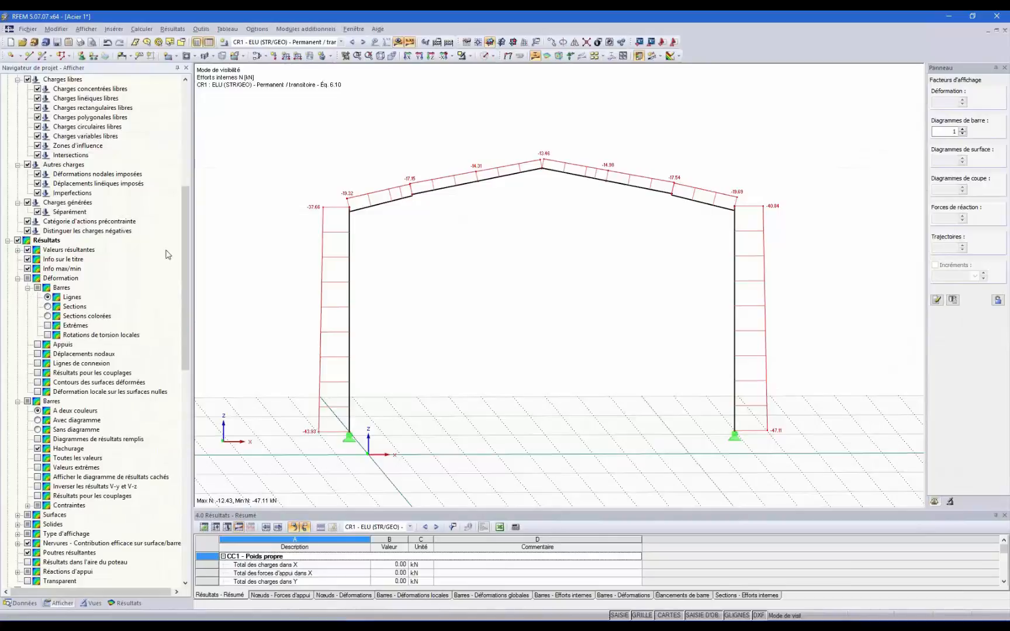
{"action": "left_click", "coordinate": [507, 55]}
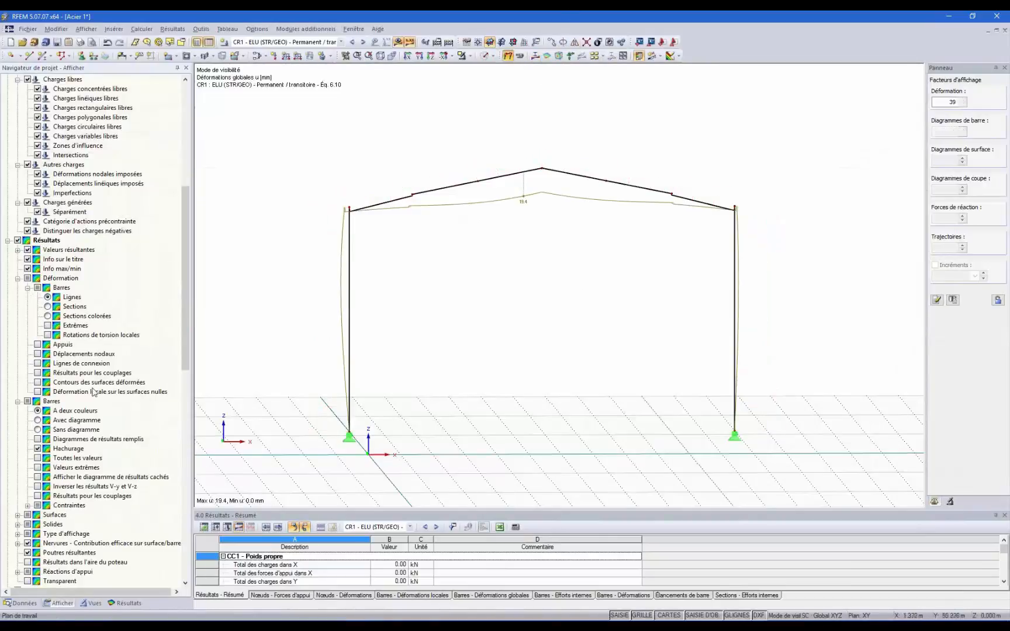
{"action": "left_click", "coordinate": [48, 306]}
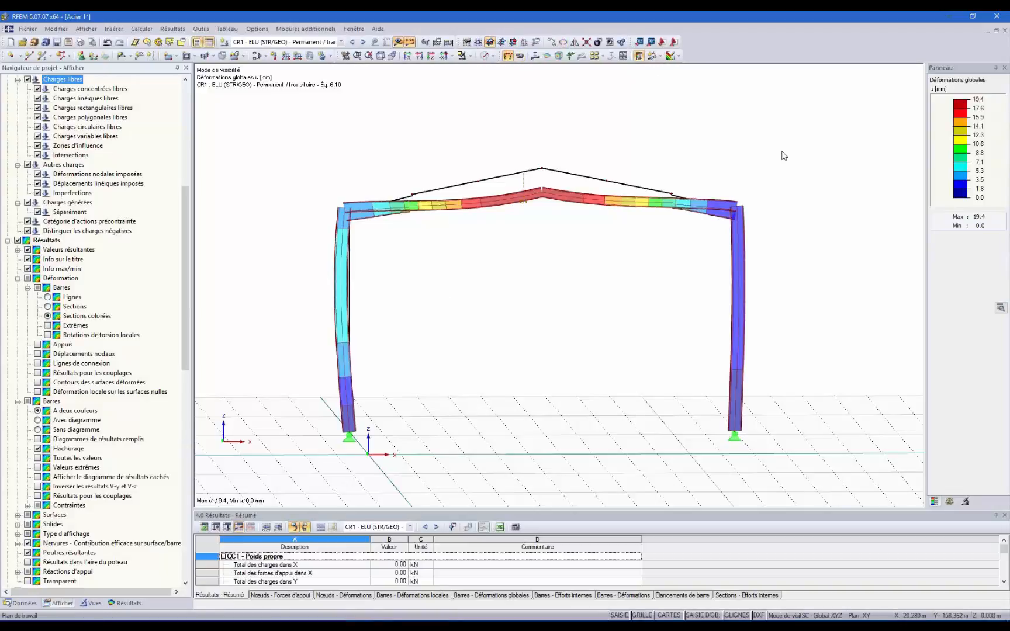
- Play the animation of the frame's CR1 deformation in a 3D view and stop it
{"action": "middle_click_drag", "start_coordinate": [782, 152], "coordinate": [713, 188], "text": "ctrl"}
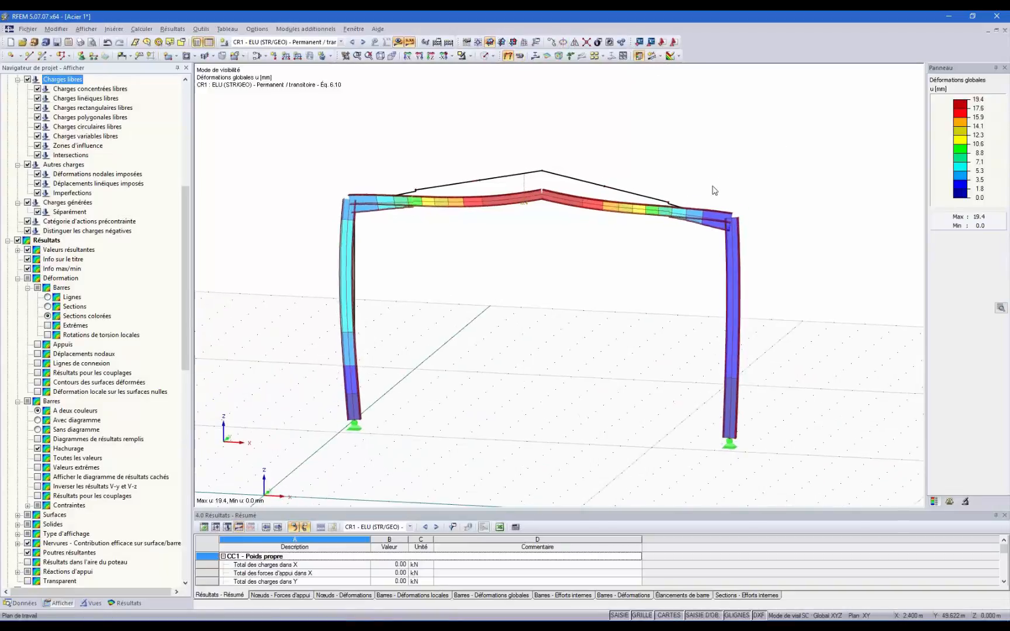
{"action": "left_click", "coordinate": [520, 56]}
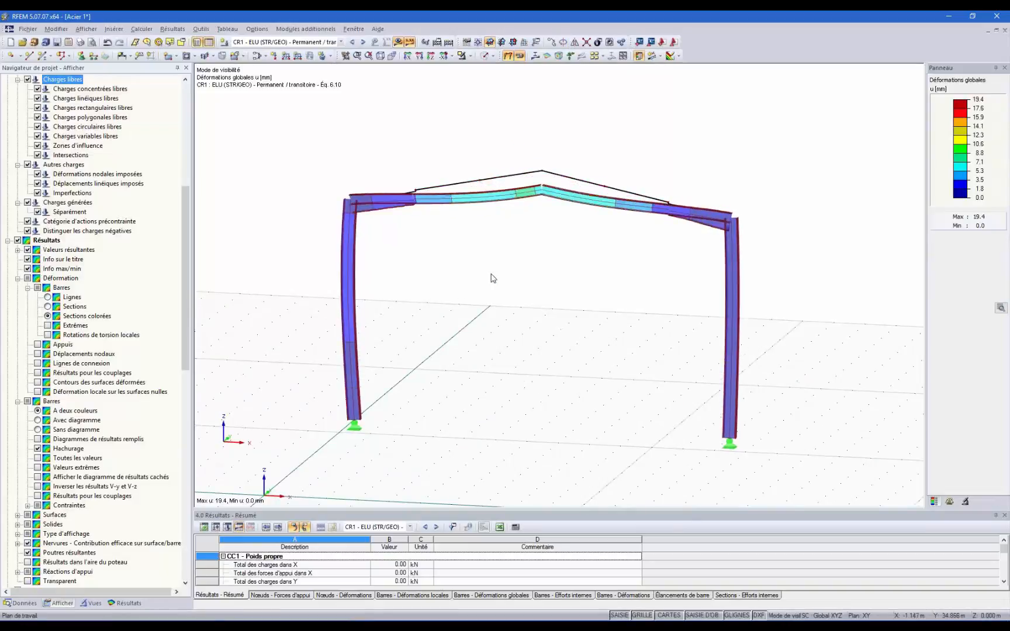
{"action": "left_click", "coordinate": [520, 57]}
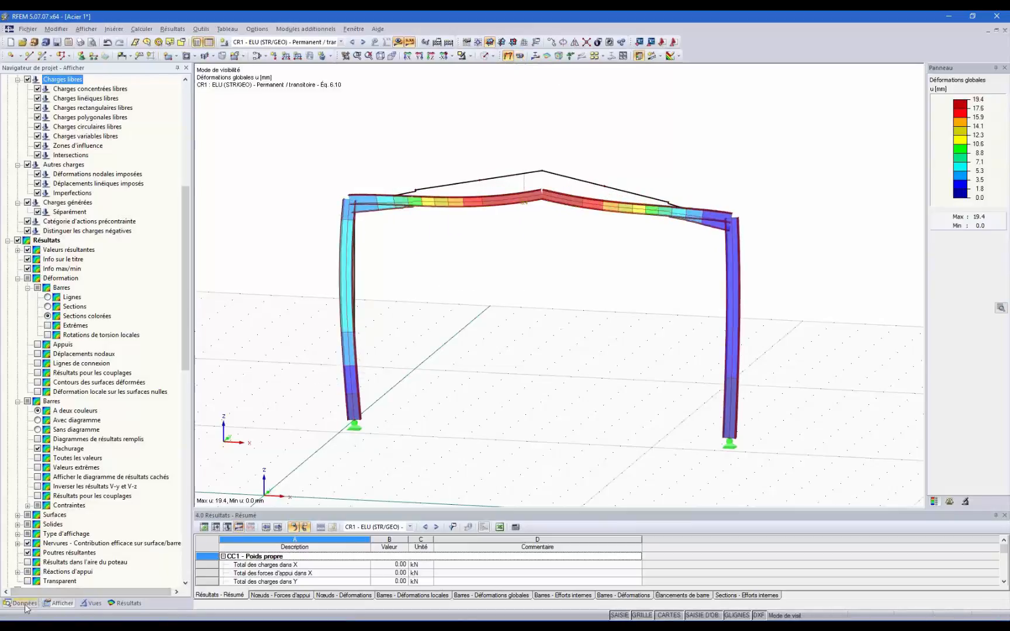
- Show the maximum values of the result combination for the frame's global deformation u and examine the deformed shape
{"action": "left_click", "coordinate": [125, 604]}
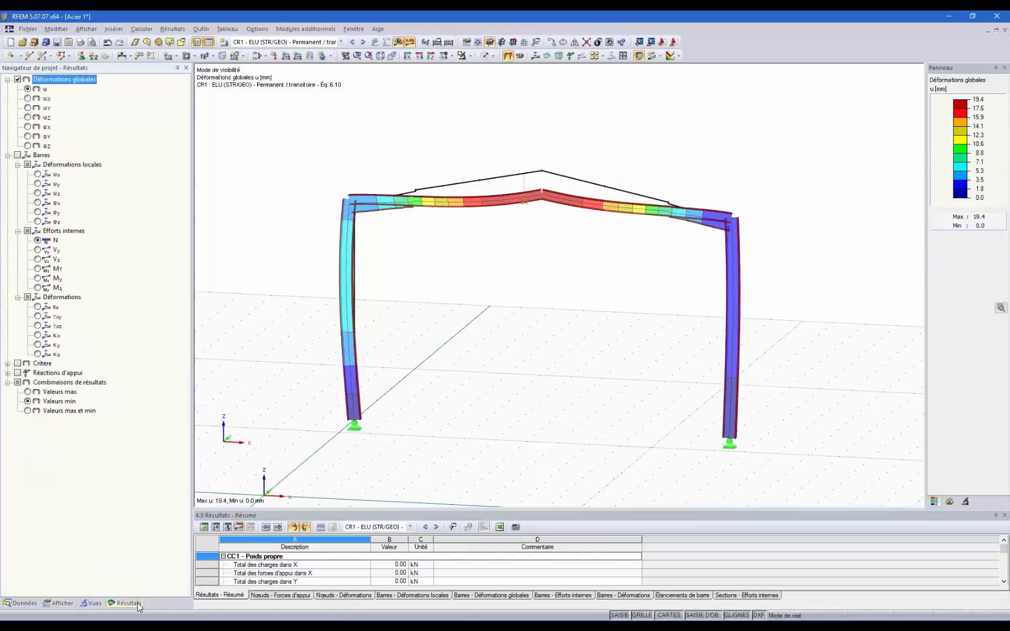
{"action": "left_click", "coordinate": [28, 393]}
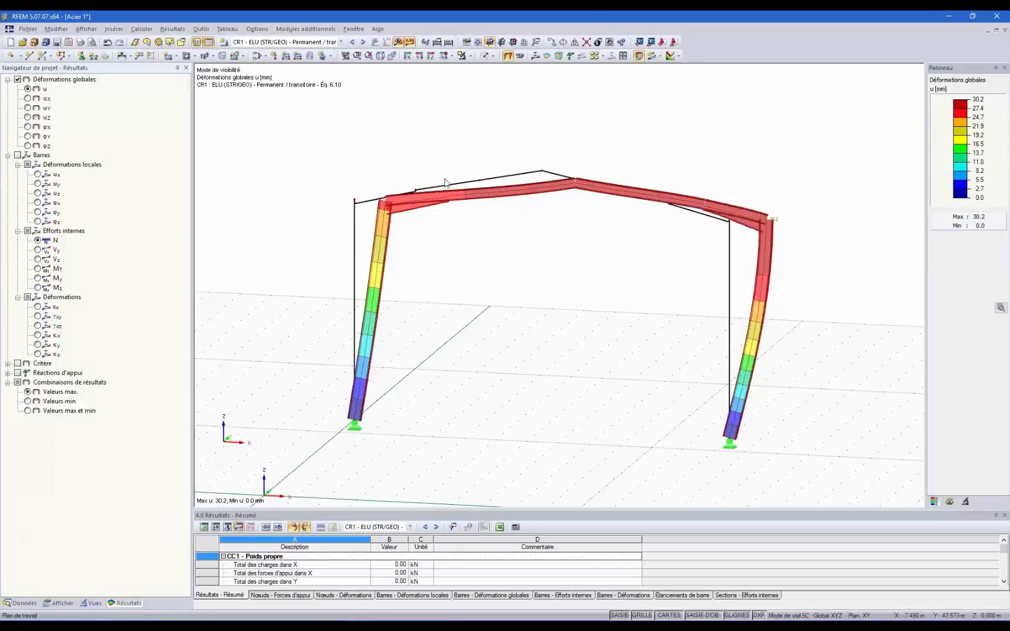
{"action": "middle_click_drag", "start_coordinate": [498, 272], "coordinate": [598, 290], "text": "ctrl"}
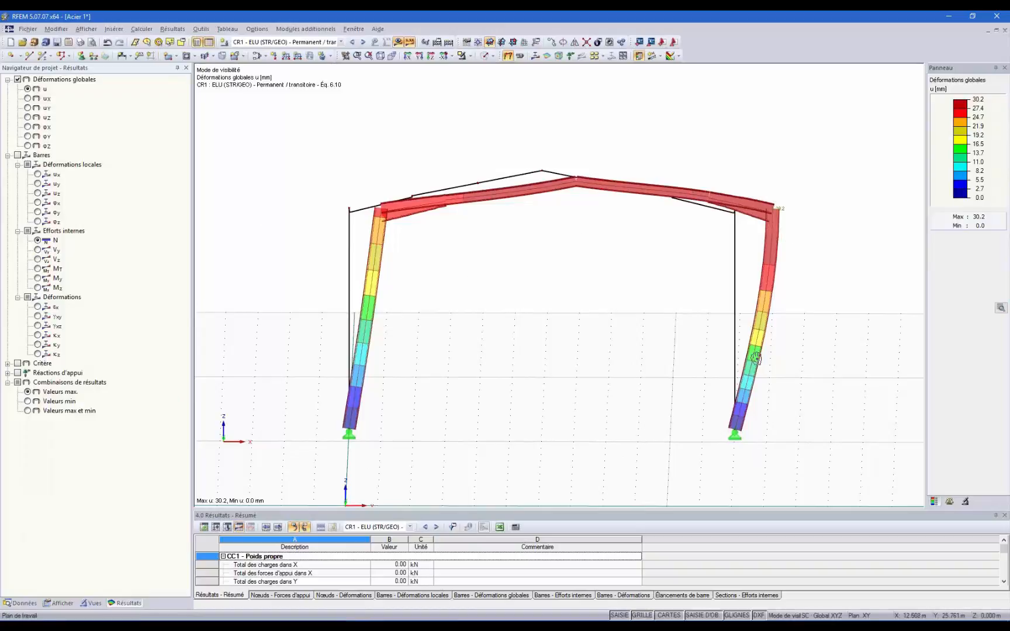
{"action": "middle_click_drag", "start_coordinate": [756, 359], "coordinate": [620, 343], "text": "ctrl"}
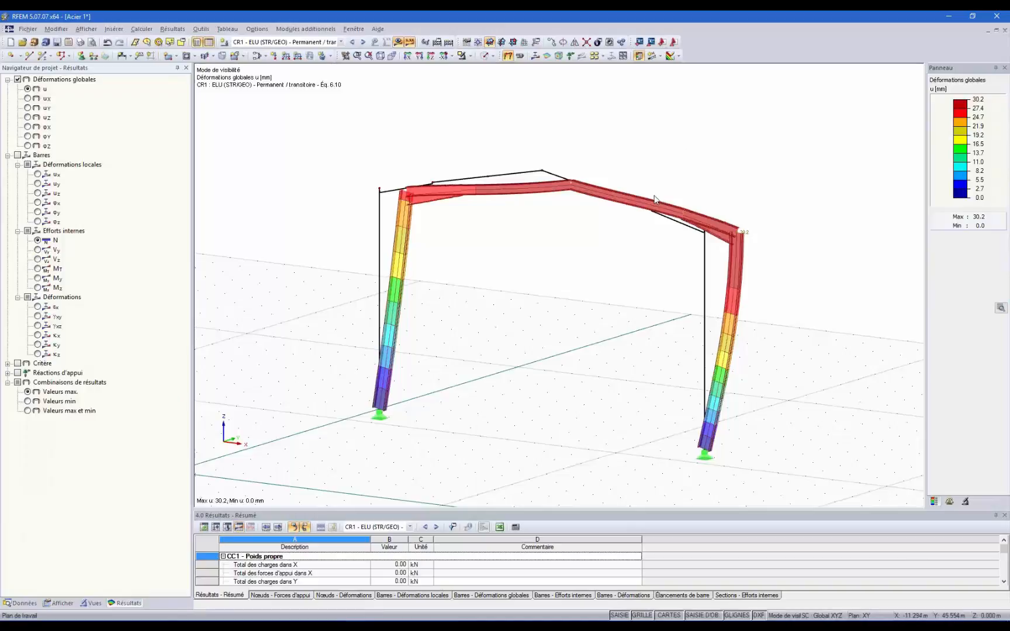
{"action": "middle_click_drag", "start_coordinate": [663, 198], "coordinate": [552, 293], "text": "ctrl"}
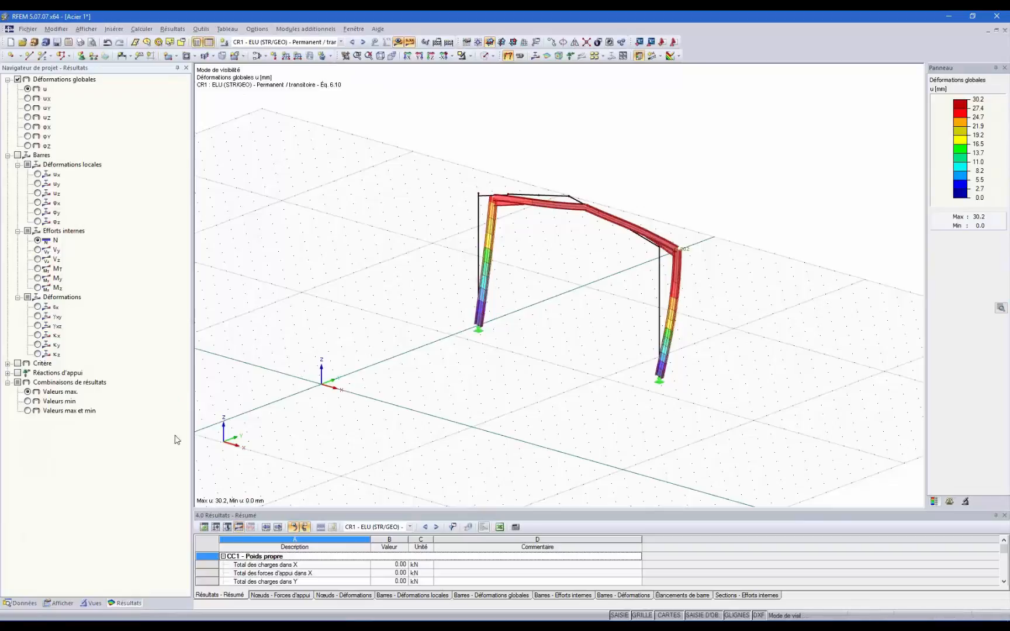
- Display the frame's support reactions, and review the result tables for global member deformations, internal forces and nodal support forces
{"action": "left_click", "coordinate": [18, 373]}
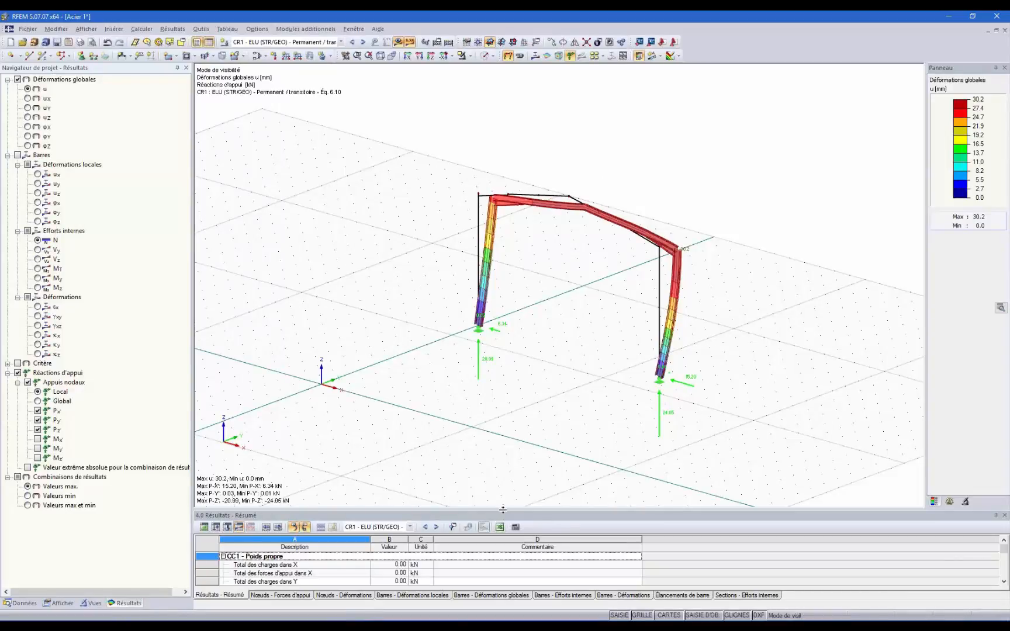
{"action": "left_click_drag", "start_coordinate": [502, 450], "coordinate": [500, 420]}
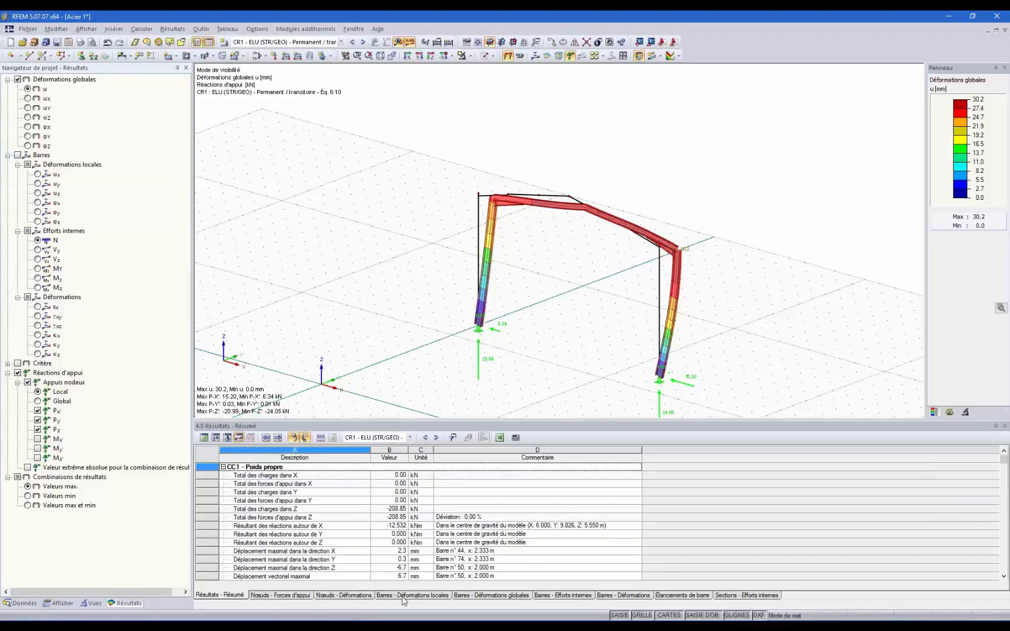
{"action": "left_click", "coordinate": [424, 596]}
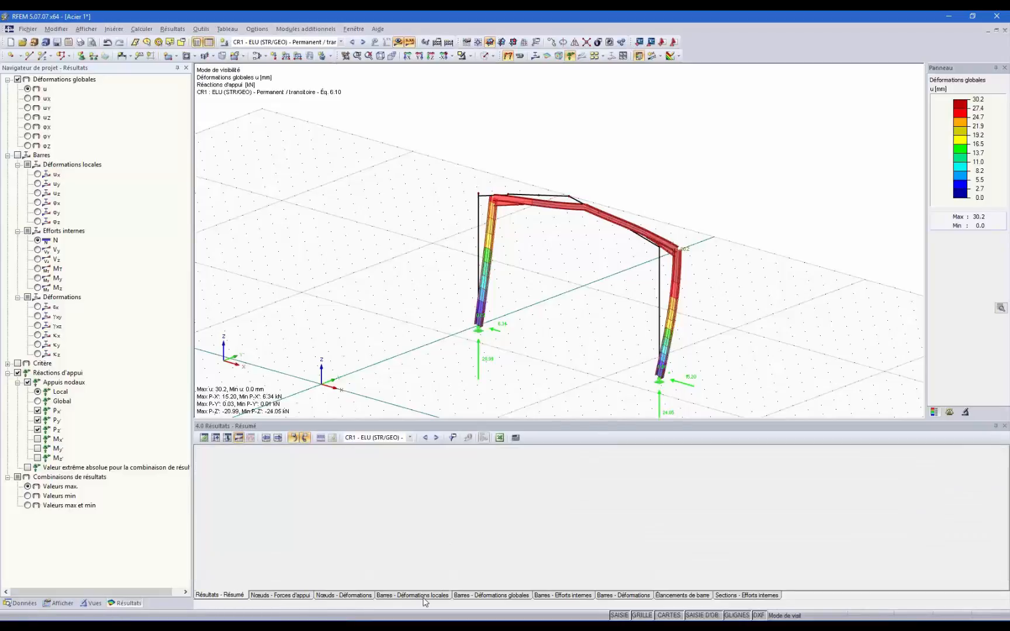
{"action": "left_click", "coordinate": [492, 602]}
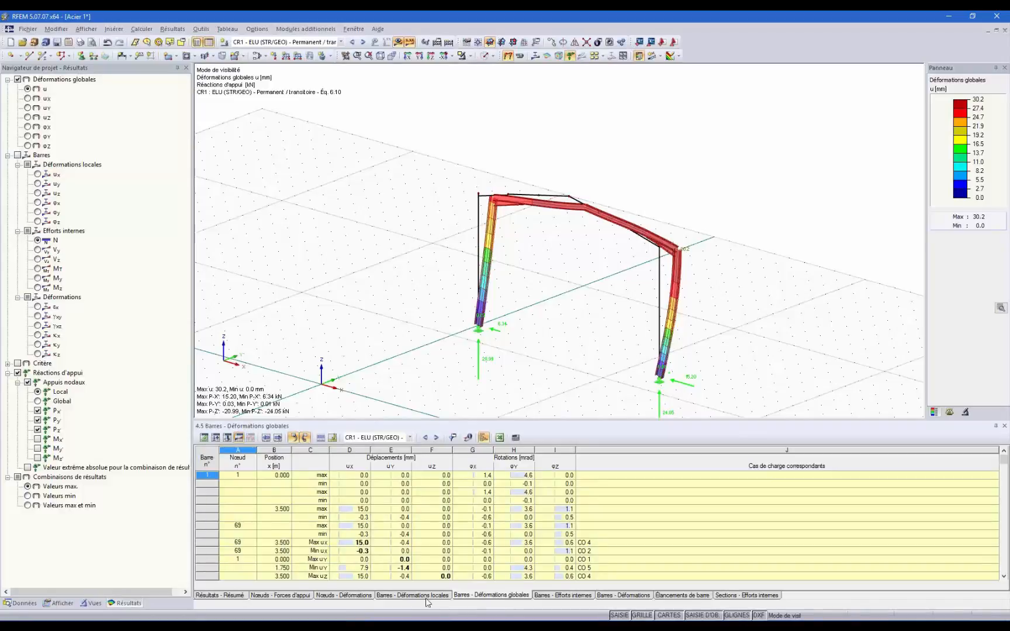
{"action": "left_click", "coordinate": [545, 596]}
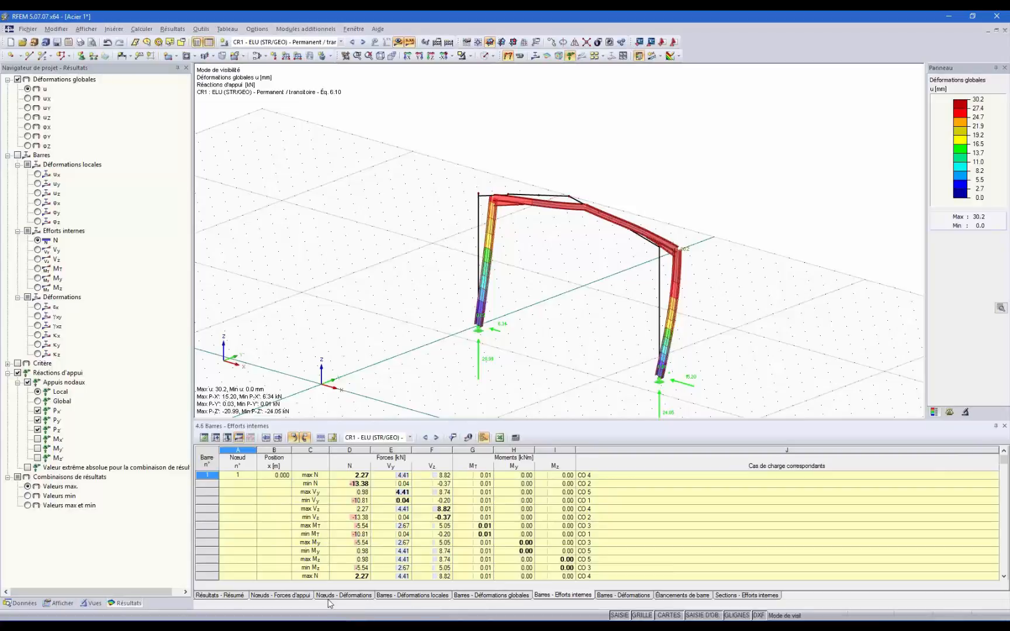
{"action": "left_click", "coordinate": [288, 596]}
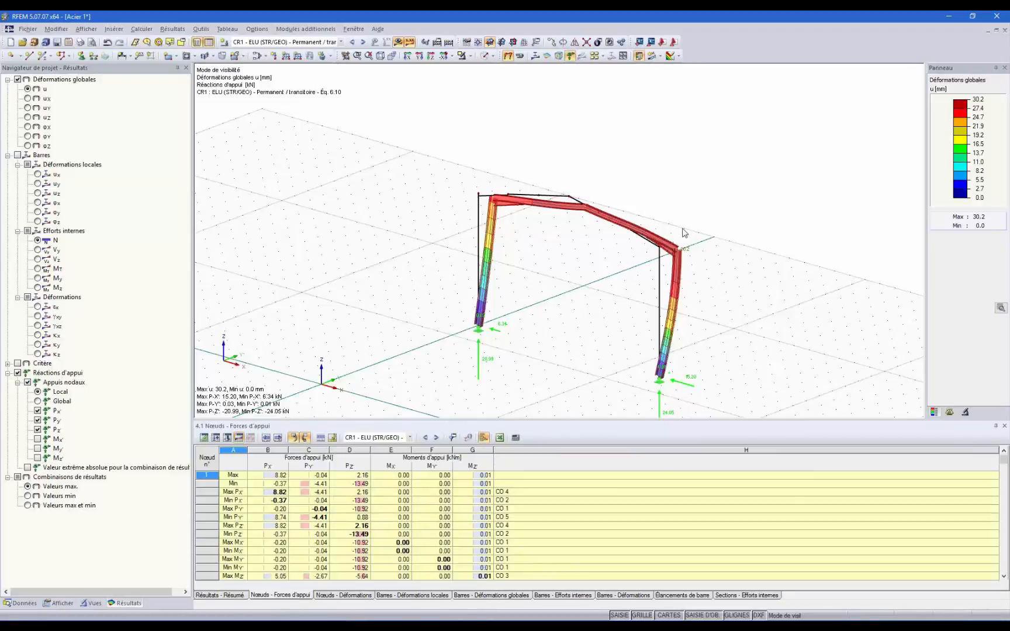
- Cancel the visibility mode to show the deformations and support reactions of the whole hall
{"action": "scroll", "coordinate": [532, 247], "scroll_direction": "down", "scroll_amount": 3}
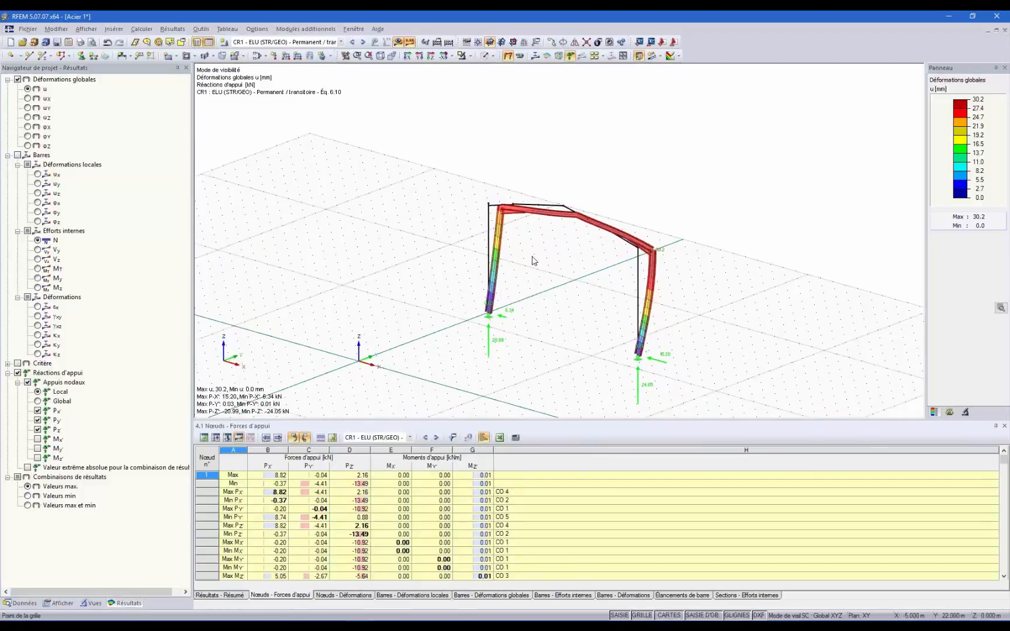
{"action": "mouse_move", "coordinate": [591, 311]}
{"action": "middle_mouse_down"}
{"action": "mouse_move", "coordinate": [568, 308]}
{"action": "mouse_move", "coordinate": [579, 307]}
{"action": "middle_mouse_up"}
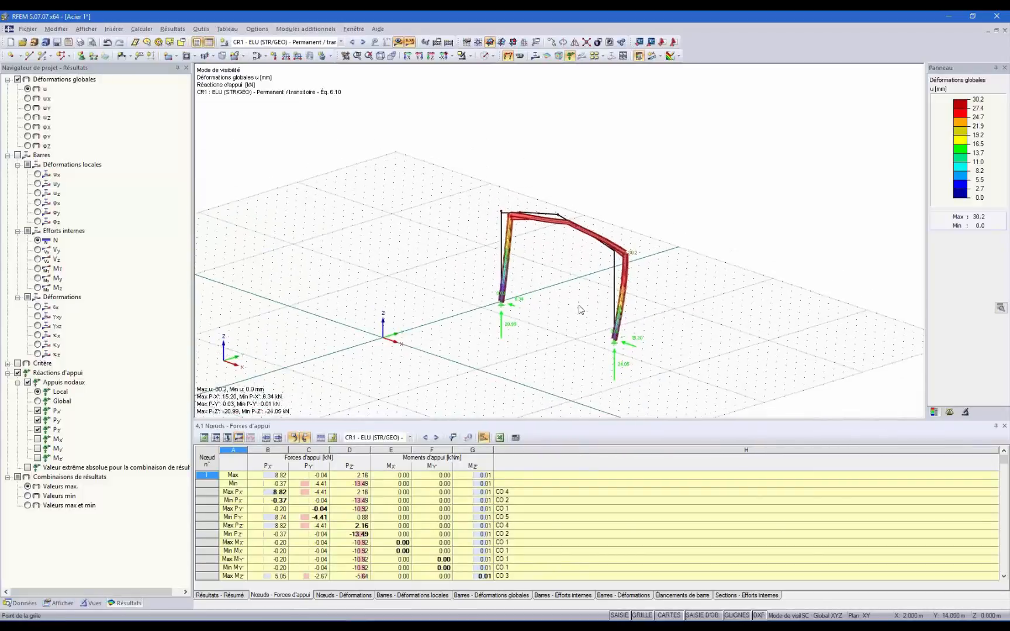
{"action": "left_click", "coordinate": [471, 56]}
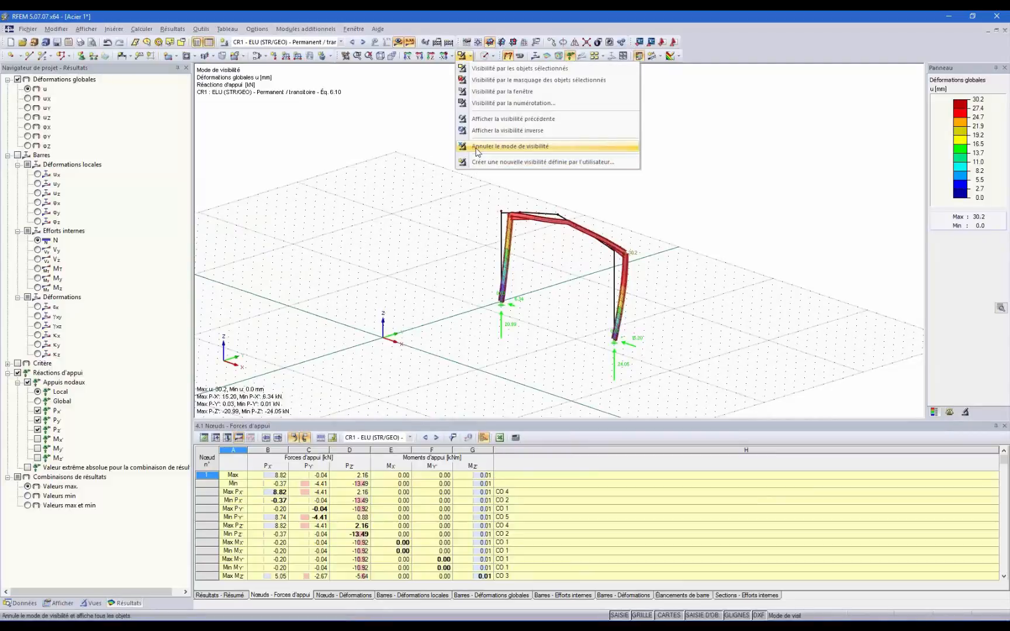
{"action": "left_click", "coordinate": [478, 147]}
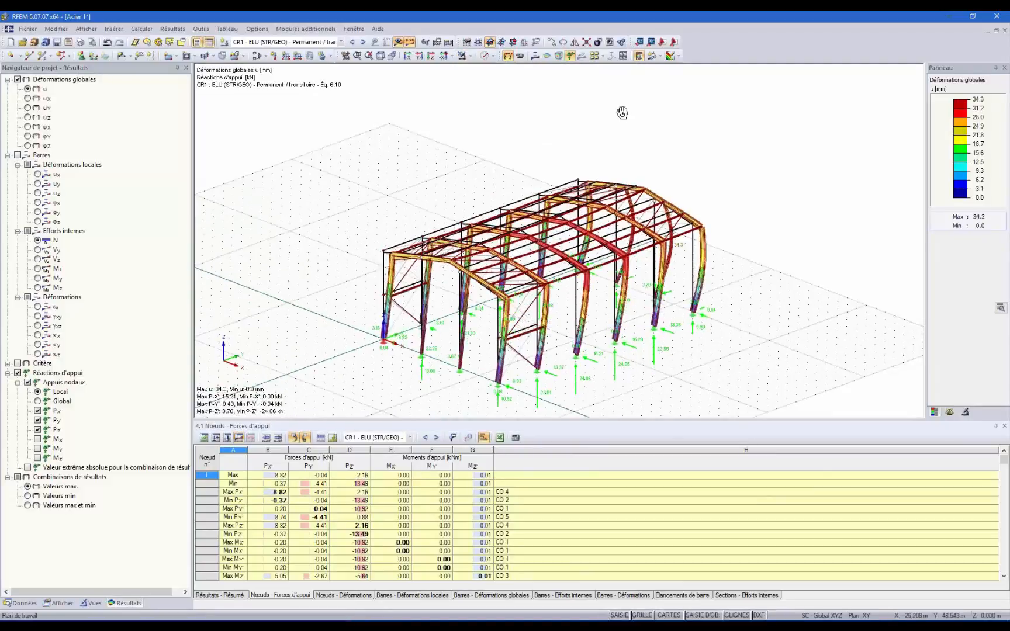
{"action": "middle_click_drag", "start_coordinate": [621, 113], "coordinate": [505, 97], "text": "ctrl"}
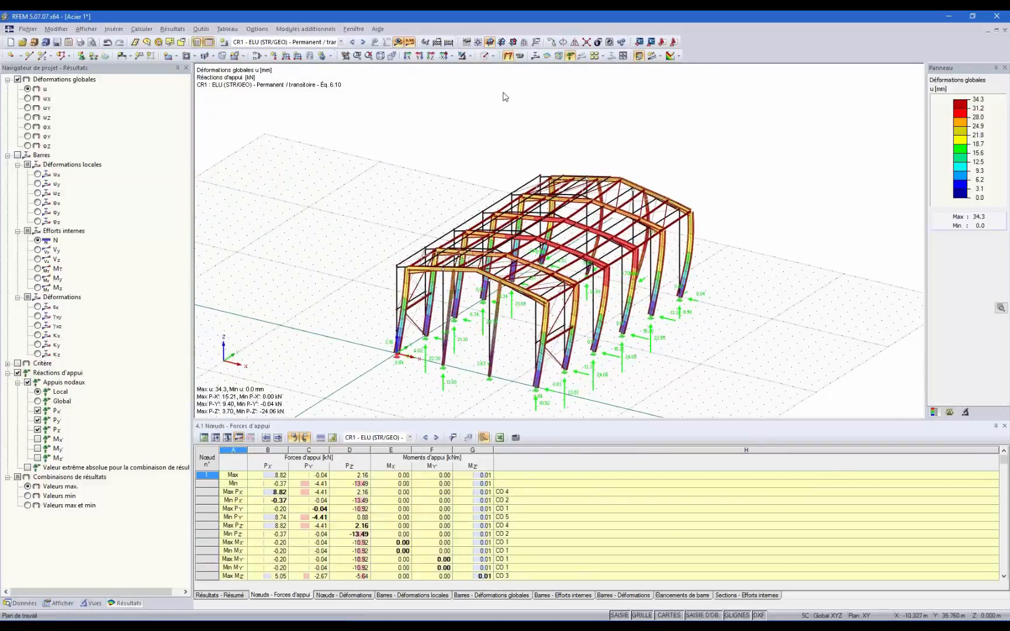
- Animate the whole hall's deformation, switch the result combination to minimum values, and stop the animation
{"action": "left_click", "coordinate": [519, 56]}
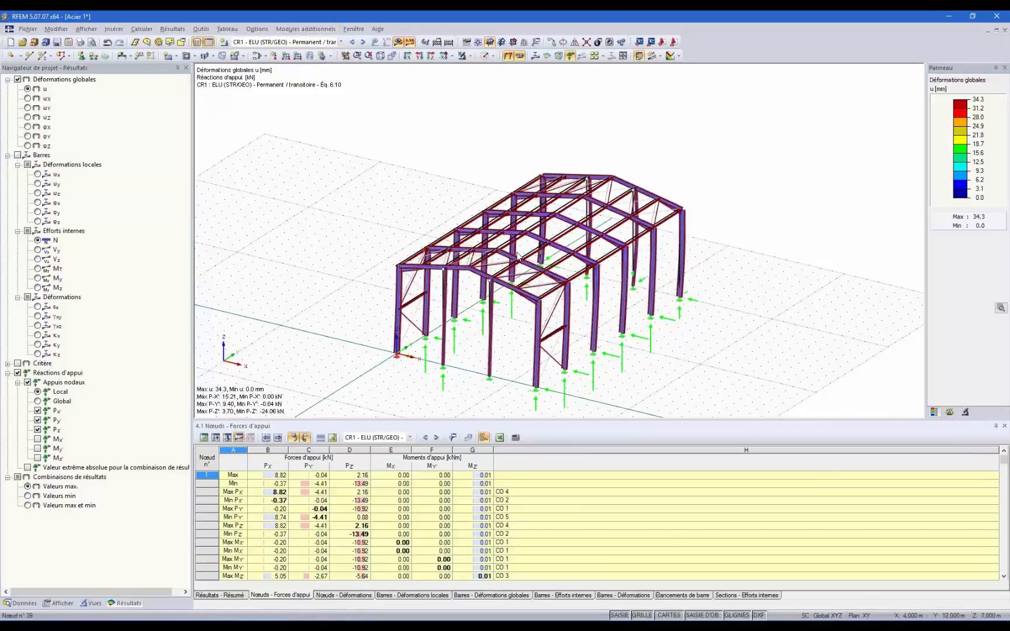
{"action": "left_click", "coordinate": [28, 496]}
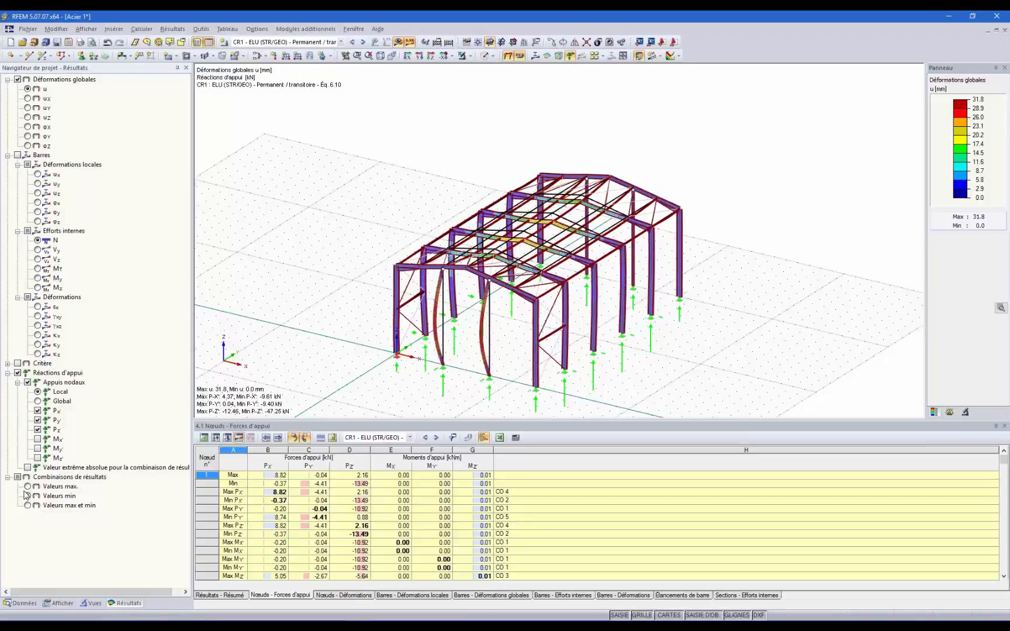
{"action": "left_click", "coordinate": [26, 497]}
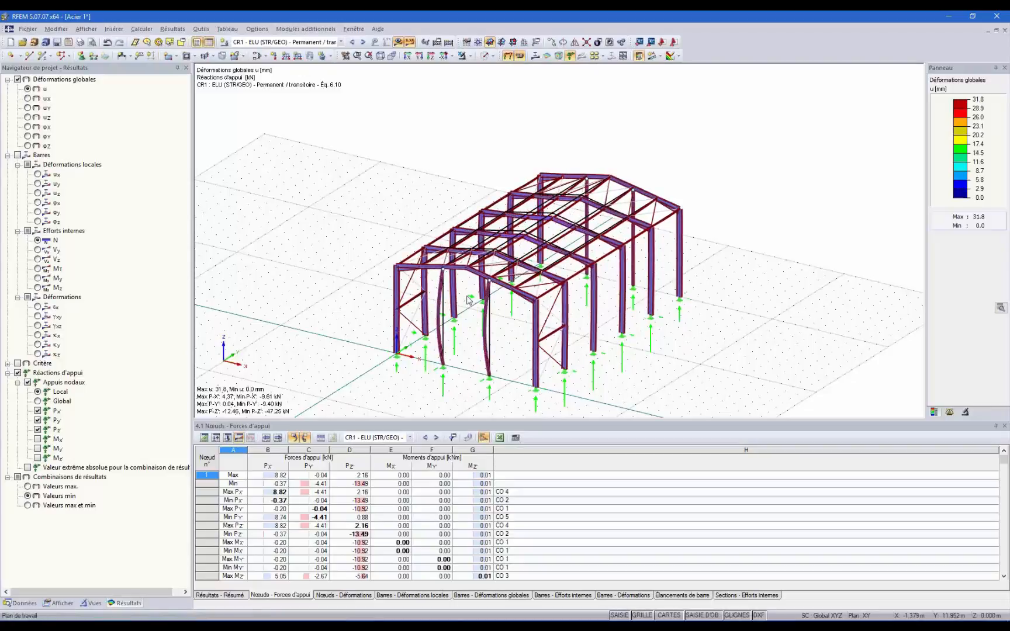
{"action": "left_click", "coordinate": [520, 56]}
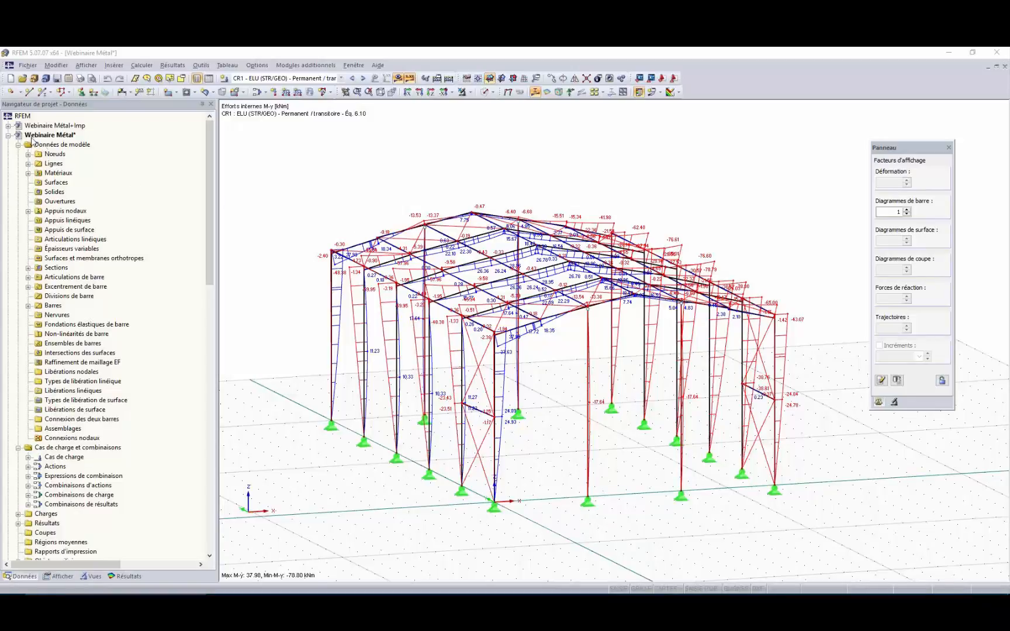
- Open the RF-STEEL Members add-on module for the Webinaire Métal model at its base data
{"action": "scroll", "coordinate": [50, 199], "scroll_direction": "down", "scroll_amount": 3}
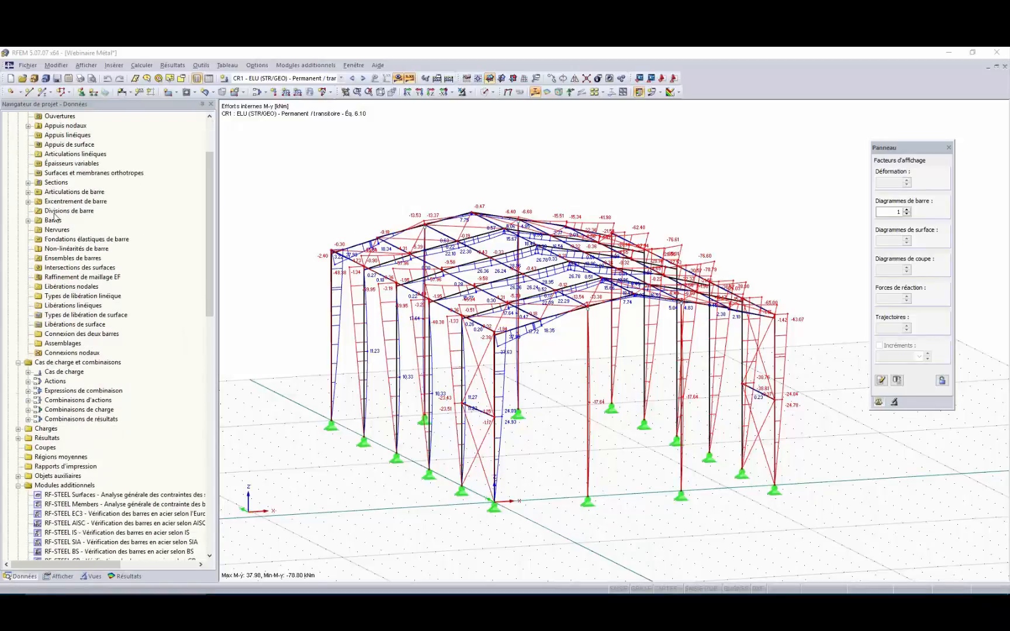
{"action": "scroll", "coordinate": [66, 346], "scroll_direction": "down", "scroll_amount": 4}
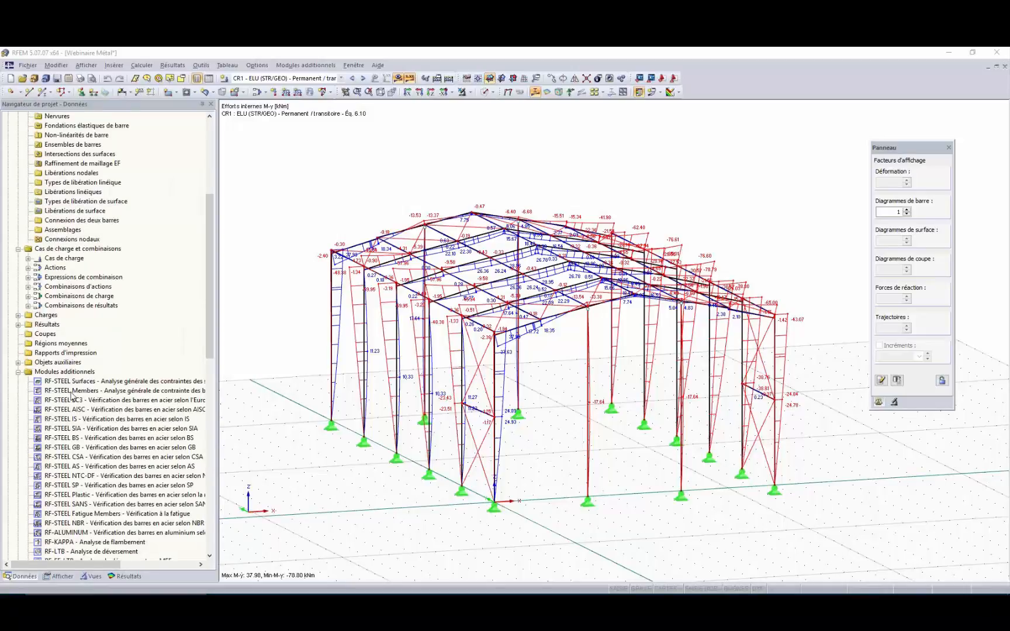
{"action": "double_click", "coordinate": [71, 392]}
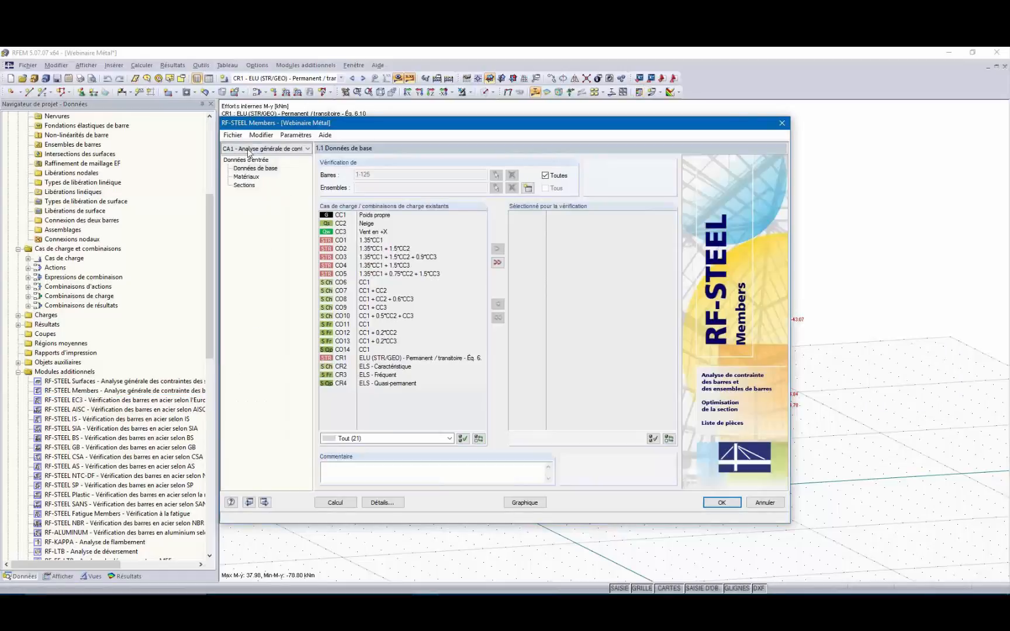
{"action": "left_click", "coordinate": [246, 168]}
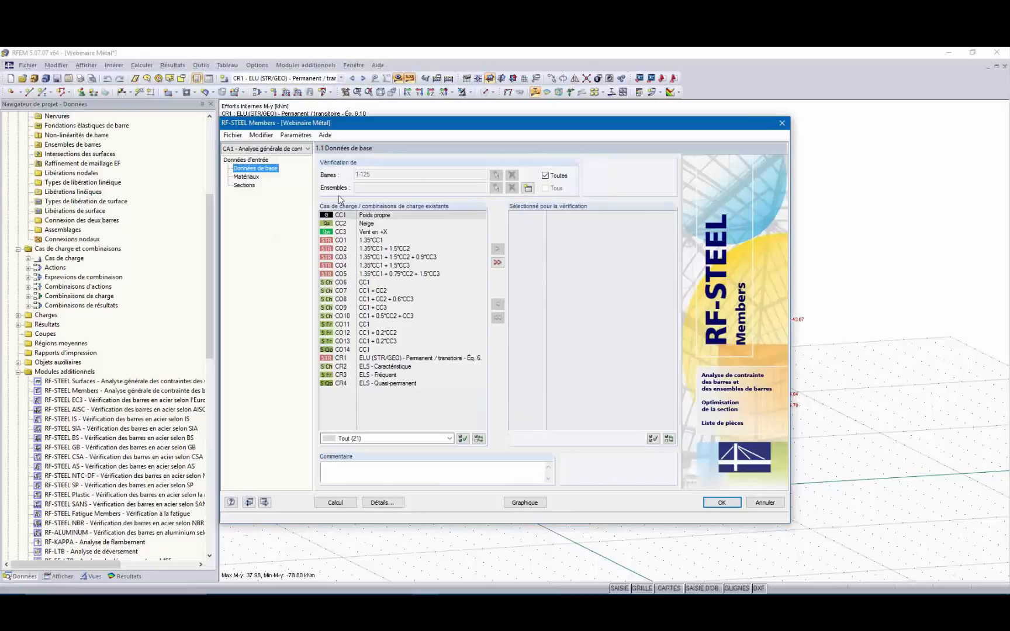
- Keep all members included in the verification and add CR1, ELU (STR/GEO) - Permanent / transitoire, as the combination to check
{"action": "left_click", "coordinate": [545, 176]}
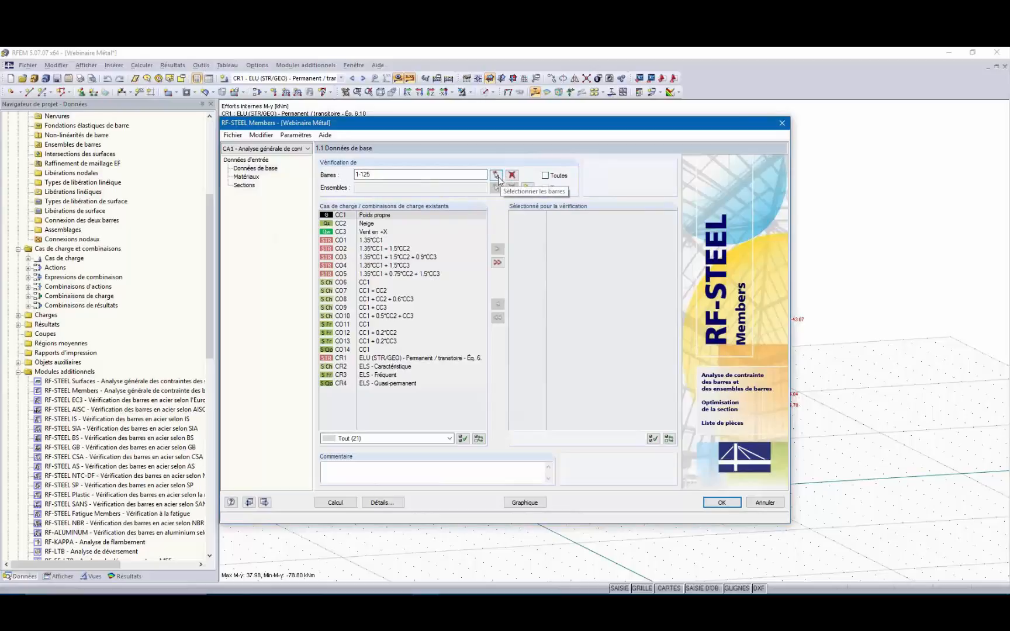
{"action": "left_click", "coordinate": [545, 176]}
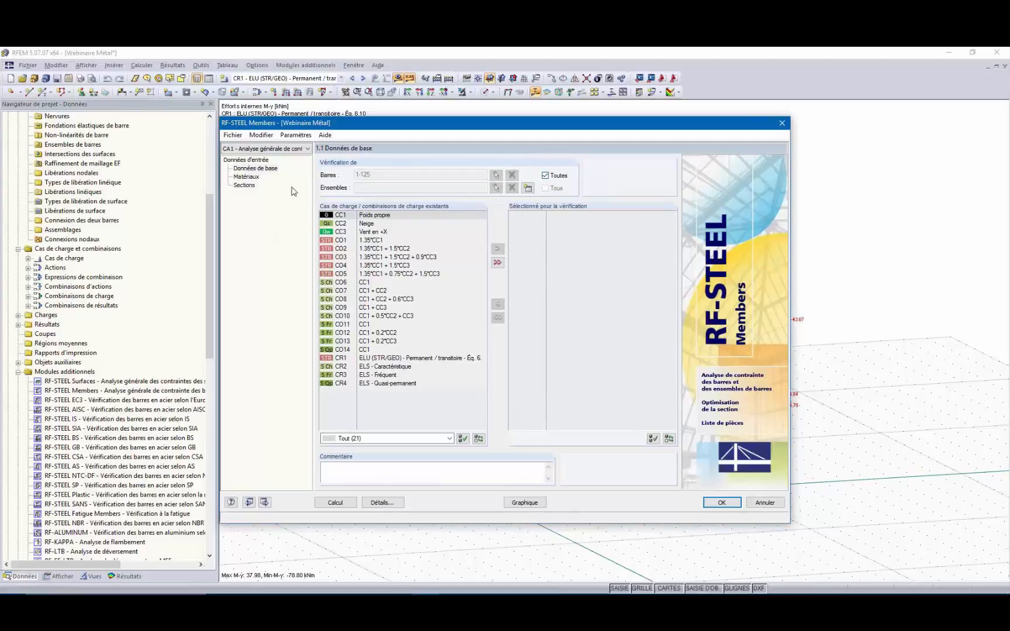
{"action": "left_click", "coordinate": [249, 177]}
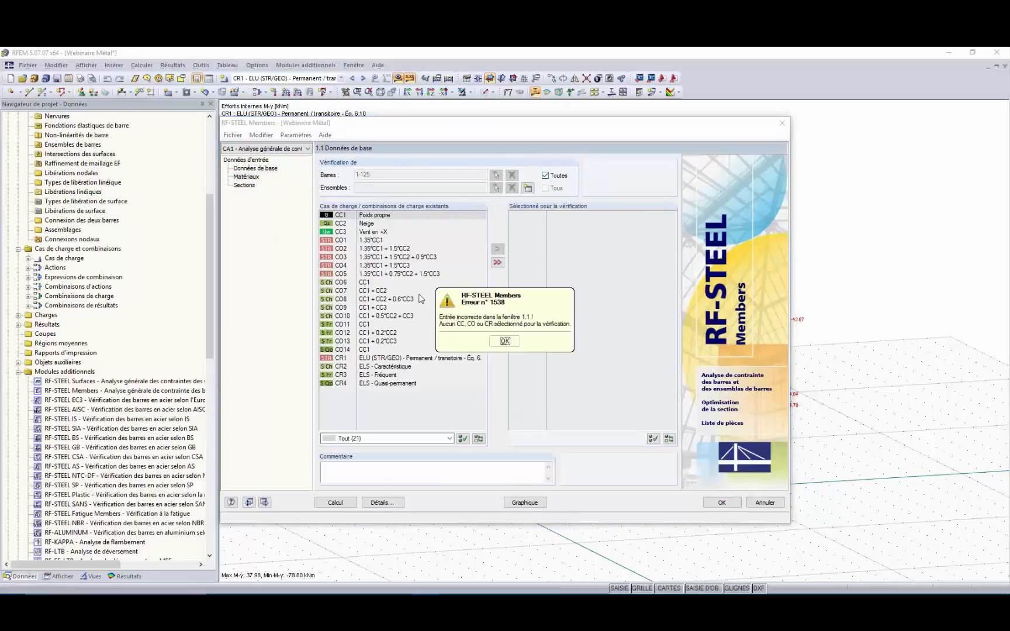
{"action": "left_click", "coordinate": [505, 340]}
{"action": "double_click", "coordinate": [383, 358]}
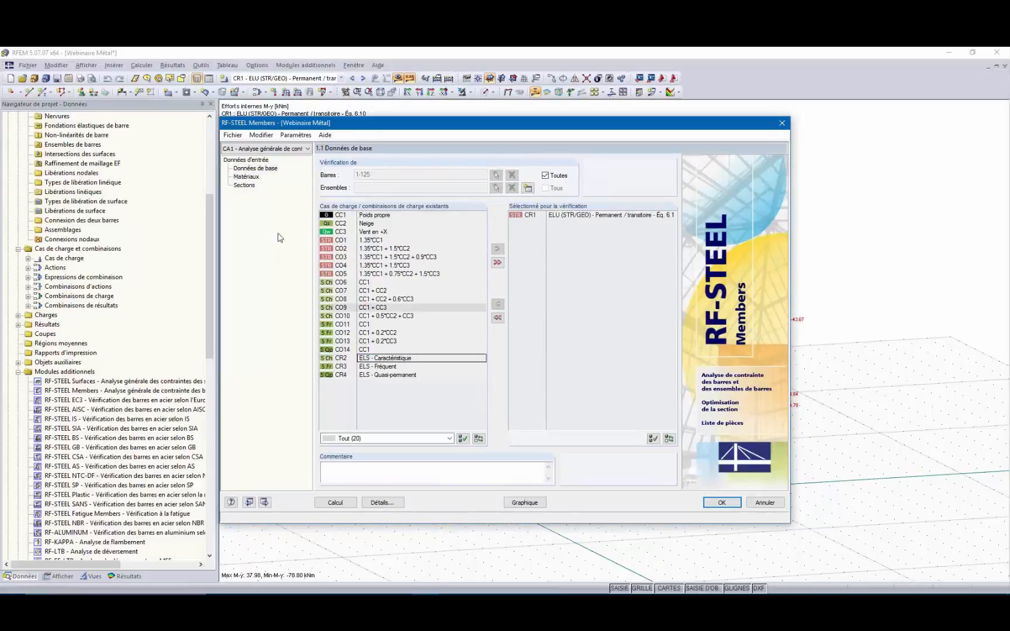
- Review the verification's materials and sections, and accept the calculation details without results window 2.5 Contraintes par point de contrainte
{"action": "left_click", "coordinate": [254, 177]}
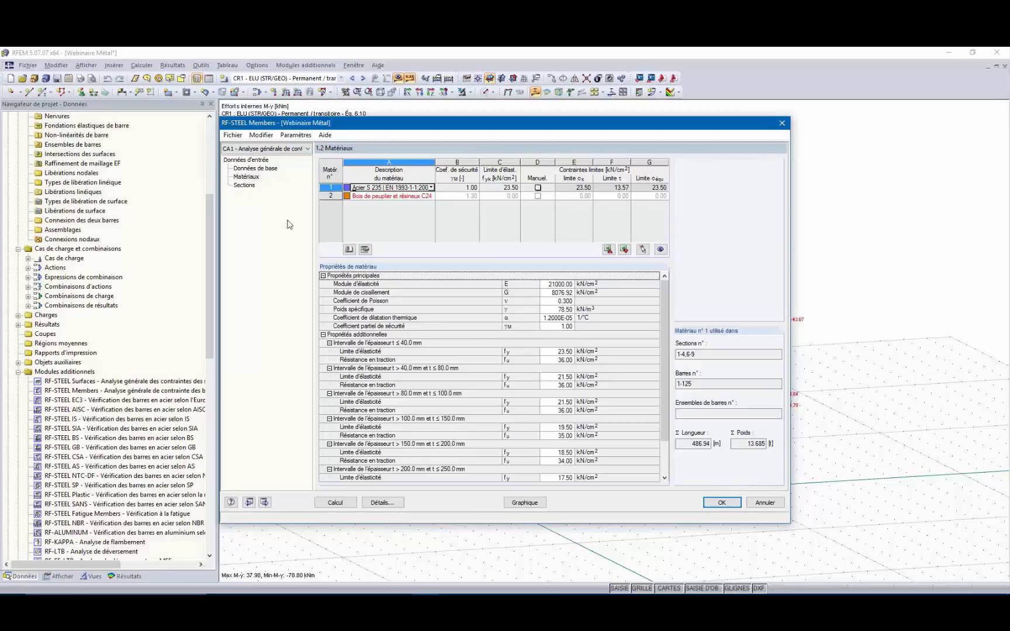
{"action": "left_click", "coordinate": [248, 187]}
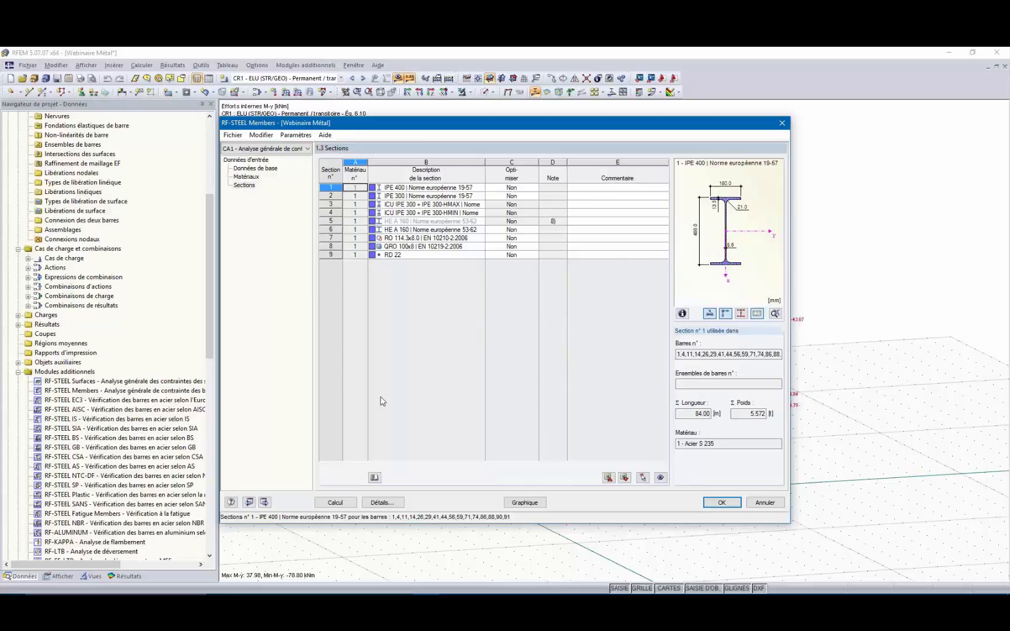
{"action": "left_click", "coordinate": [380, 503]}
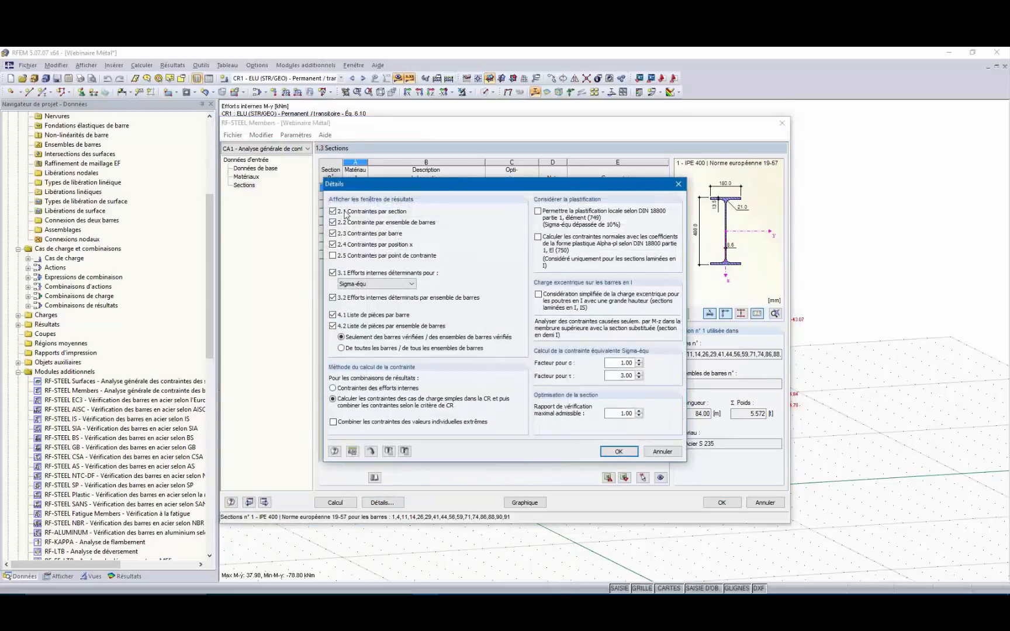
{"action": "left_click", "coordinate": [332, 258]}
{"action": "left_click", "coordinate": [332, 256]}
{"action": "left_click", "coordinate": [616, 451]}
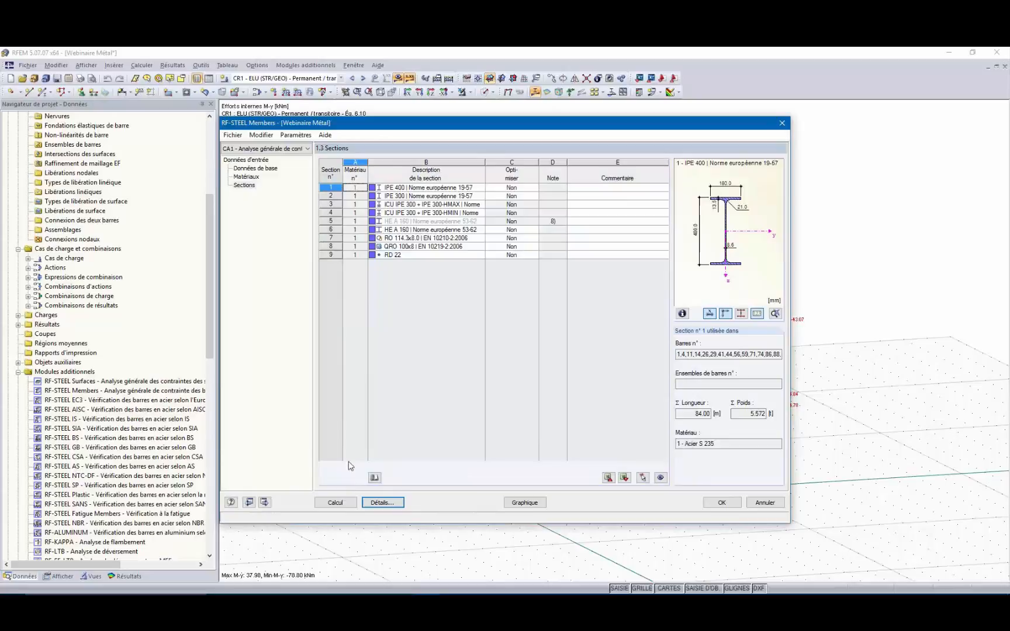
- Calculate the stress verification and locate HE A 160 member 92 from the Sigma-équ results in the hall model
{"action": "left_click", "coordinate": [342, 503]}
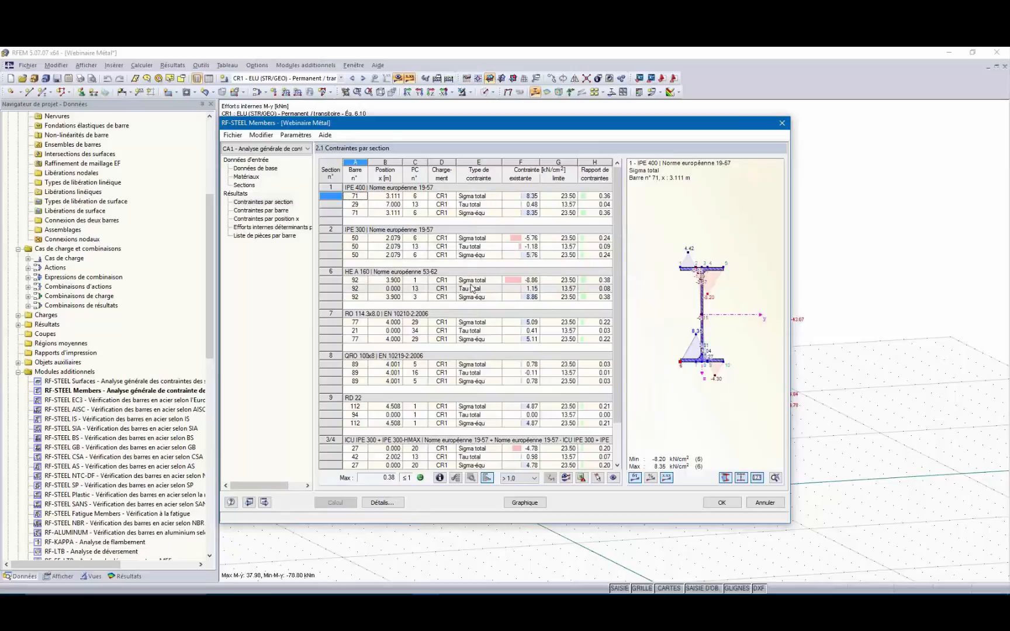
{"action": "scroll", "coordinate": [496, 346], "scroll_direction": "down", "scroll_amount": 1}
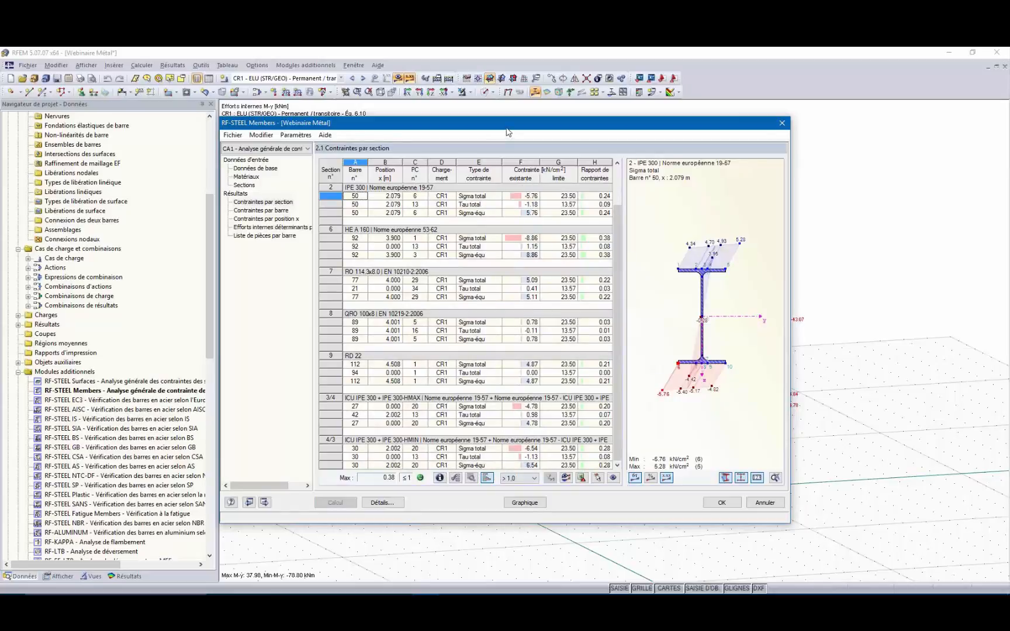
{"action": "left_click_drag", "start_coordinate": [506, 127], "coordinate": [495, 290]}
{"action": "left_click", "coordinate": [344, 417]}
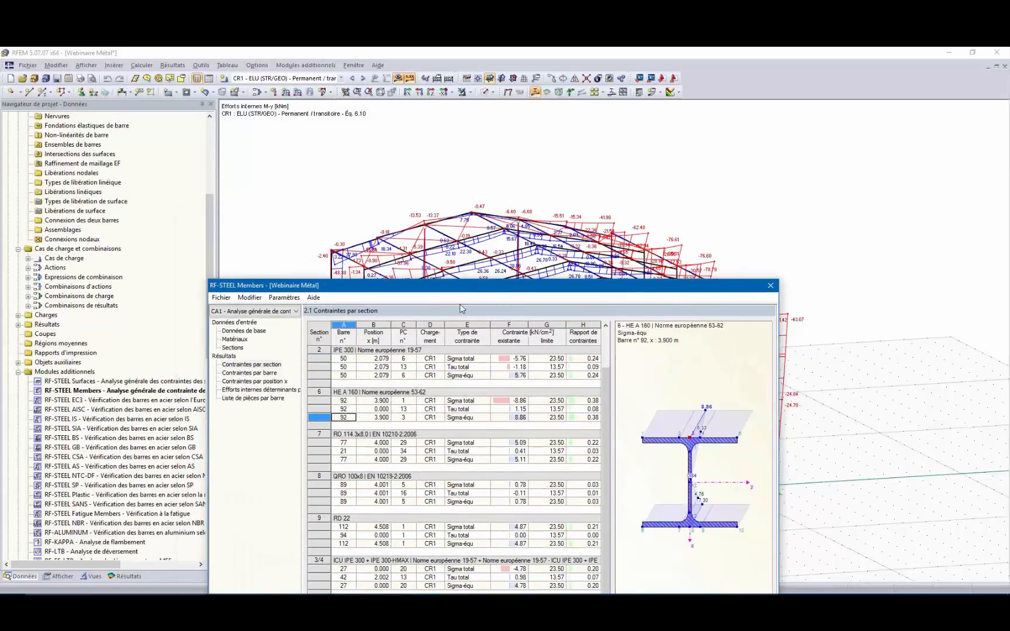
{"action": "left_click_drag", "start_coordinate": [460, 291], "coordinate": [371, 423]}
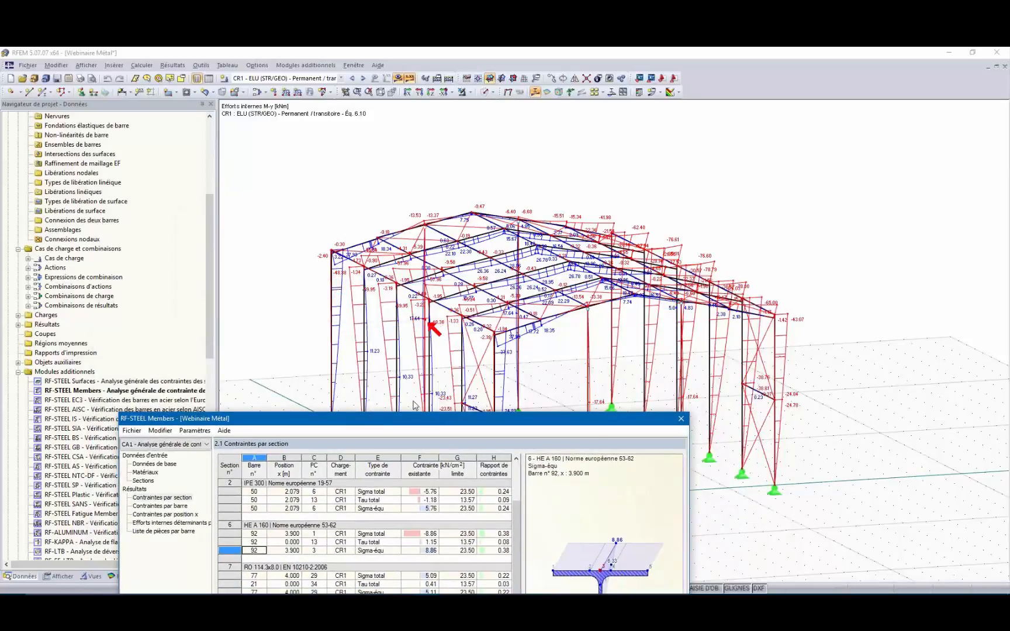
{"action": "left_click_drag", "start_coordinate": [284, 421], "coordinate": [256, 391]}
- Examine the stresses by member and by x-position, and the parts list by member
{"action": "left_click", "coordinate": [135, 476]}
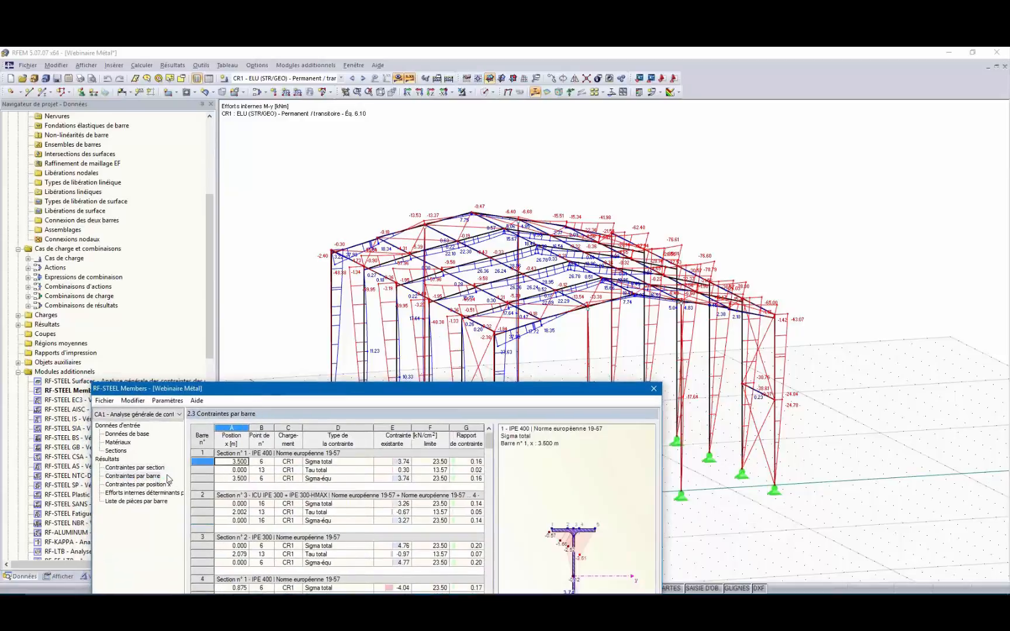
{"action": "left_click", "coordinate": [145, 485]}
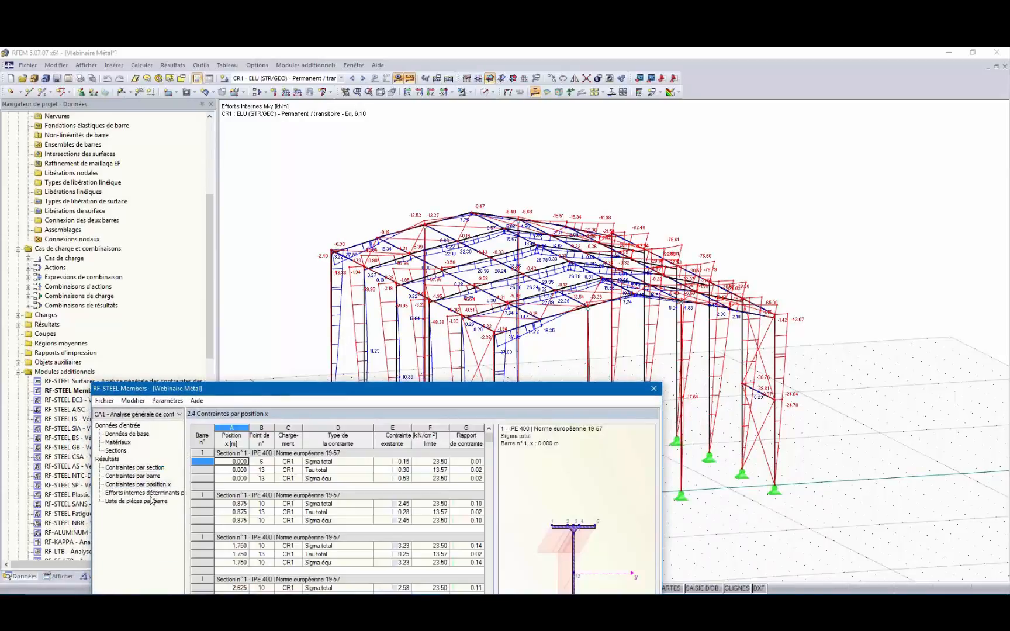
{"action": "left_click_drag", "start_coordinate": [186, 388], "coordinate": [218, 126]}
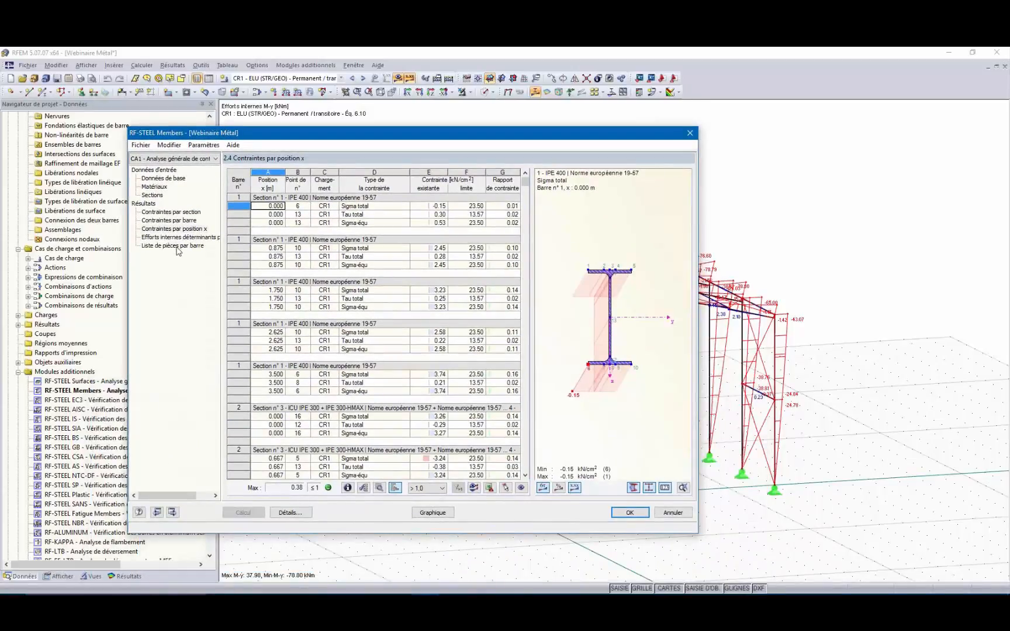
{"action": "left_click", "coordinate": [173, 246]}
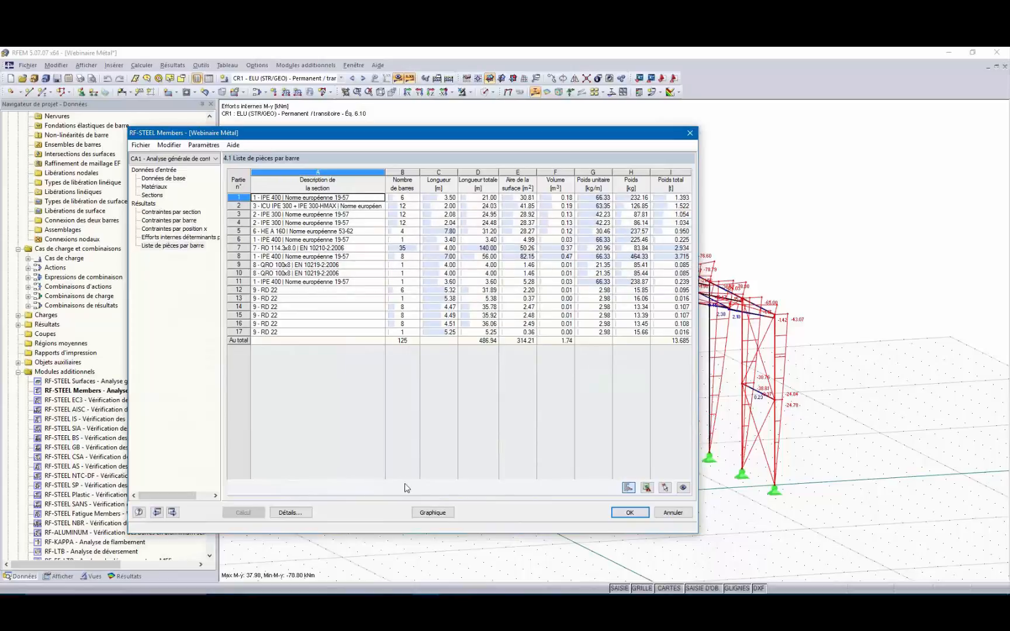
- Show the Sigma-équ stress ratios on the model and isolate the upper member of the front corner column
{"action": "left_click", "coordinate": [434, 513]}
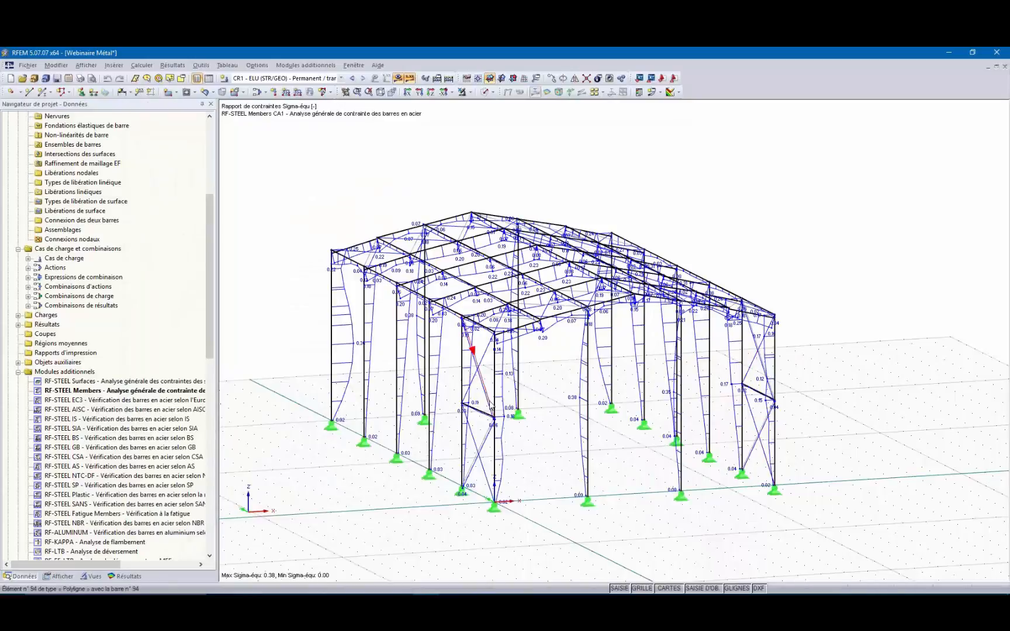
{"action": "right_click", "coordinate": [493, 393]}
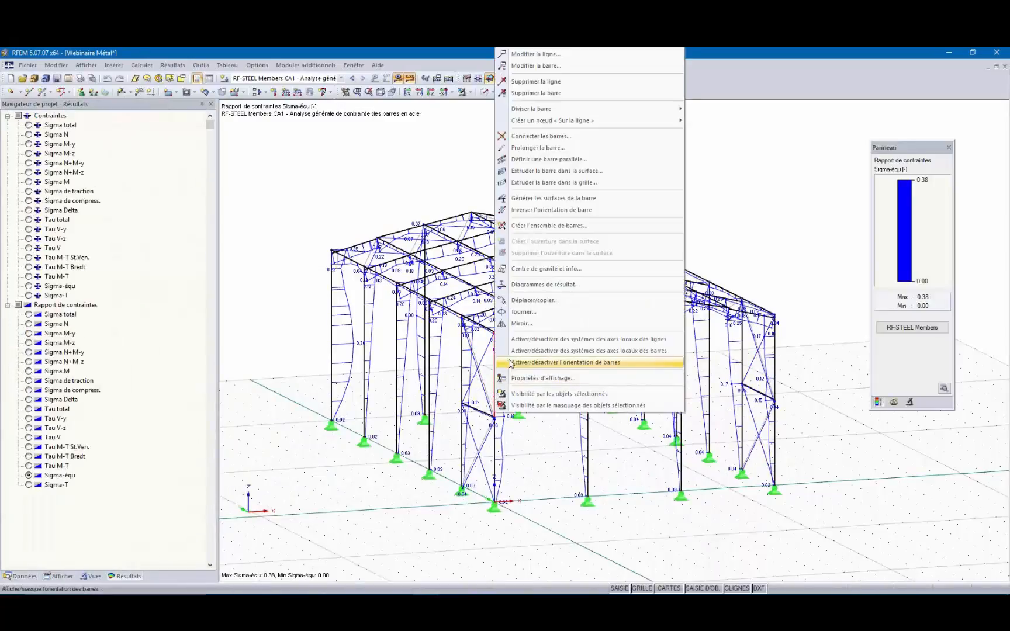
{"action": "left_click", "coordinate": [530, 397]}
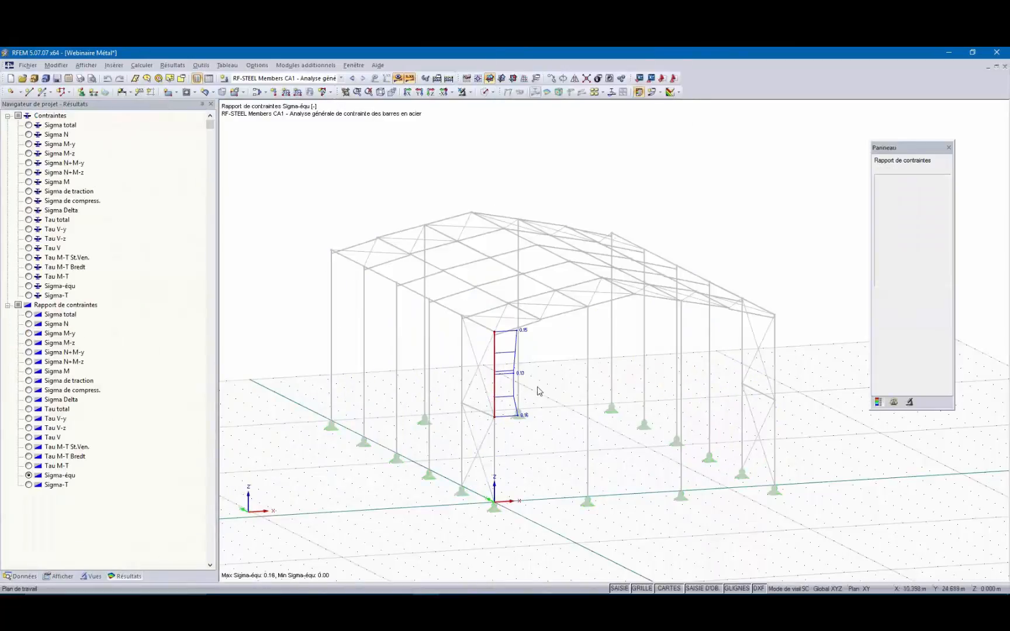
{"action": "scroll", "coordinate": [533, 387], "scroll_direction": "up", "scroll_amount": 3}
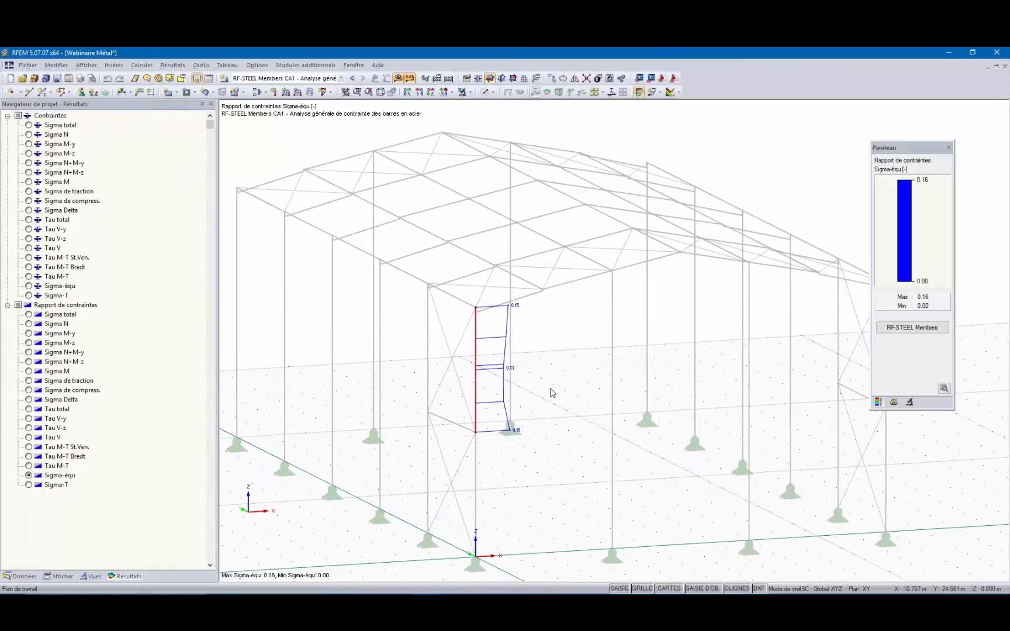
{"action": "middle_click_drag", "start_coordinate": [551, 392], "coordinate": [482, 385], "text": "ctrl"}
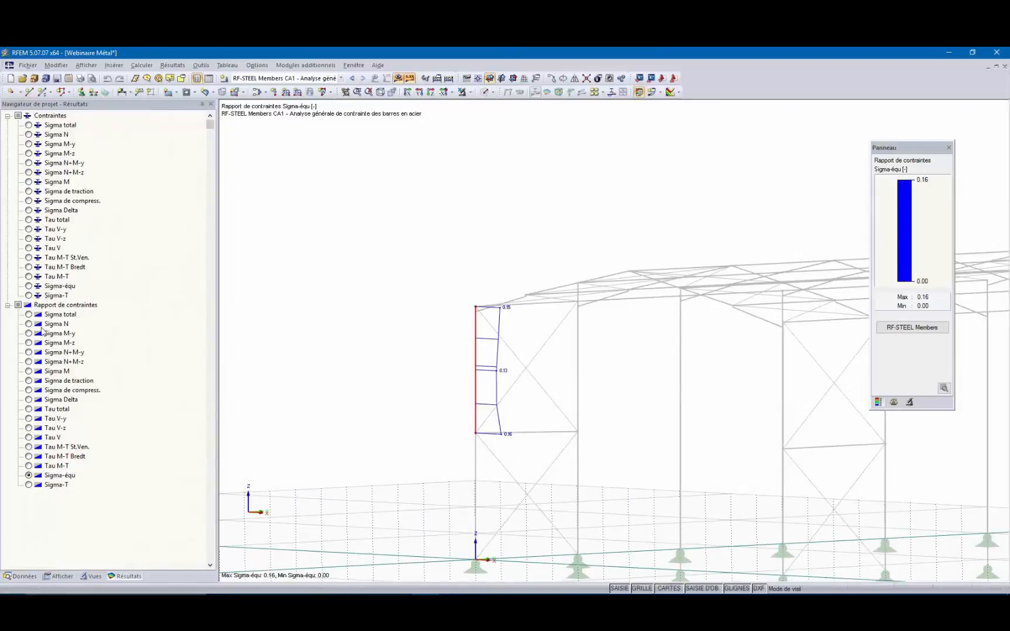
- Compare the isolated column member's Sigma N, Sigma M-z, Sigma N+M-y, Tau V, Tau M-T and Tau M-T St.Ven. stress diagrams
{"action": "left_click", "coordinate": [28, 135]}
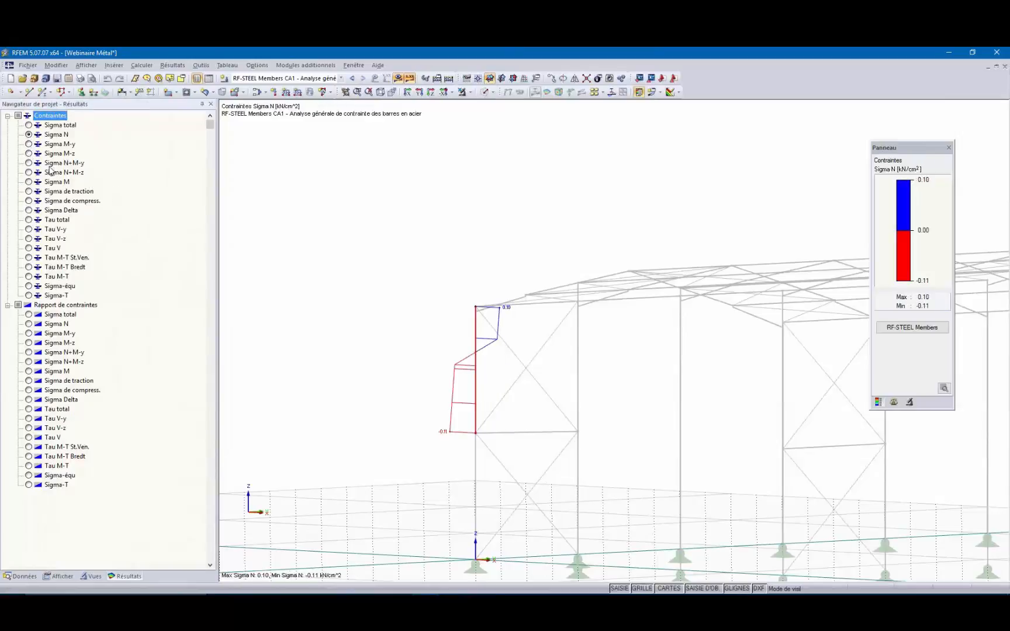
{"action": "left_click", "coordinate": [28, 154]}
{"action": "left_click", "coordinate": [28, 163]}
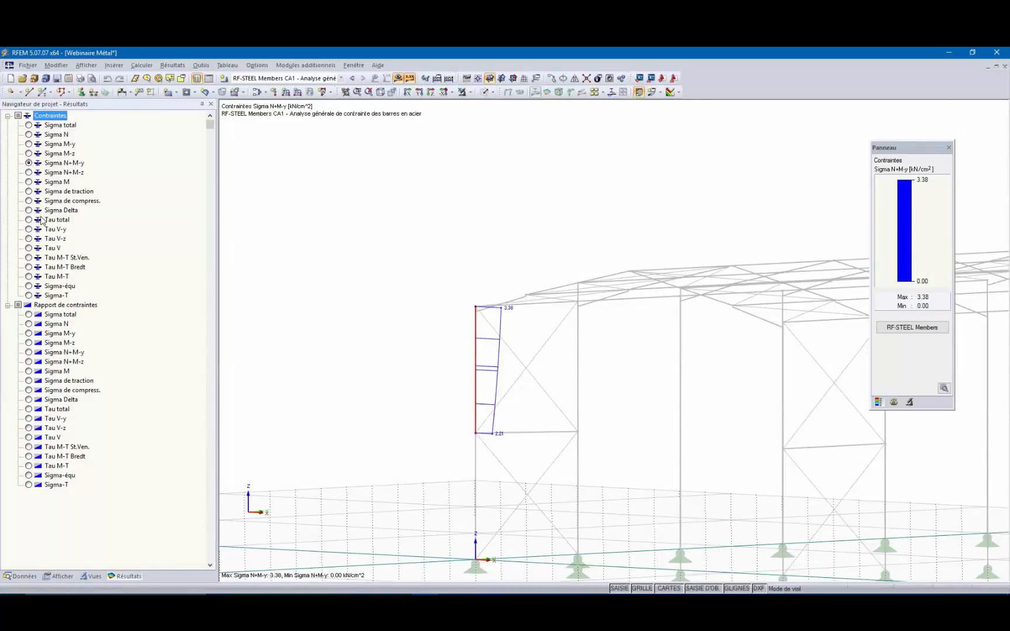
{"action": "left_click", "coordinate": [29, 247]}
{"action": "left_click", "coordinate": [29, 277]}
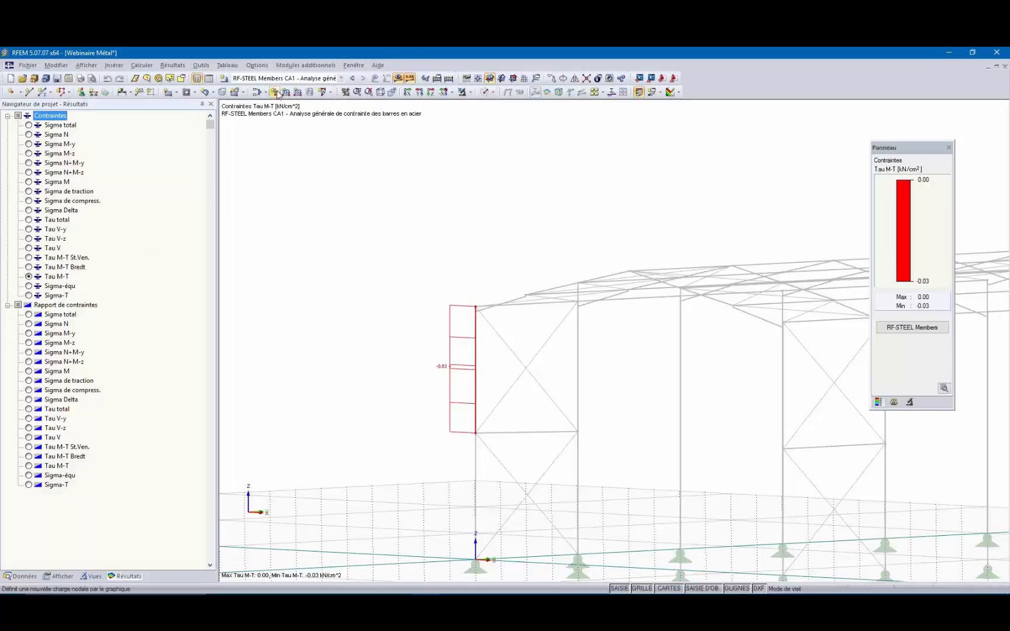
{"action": "left_click", "coordinate": [29, 257]}
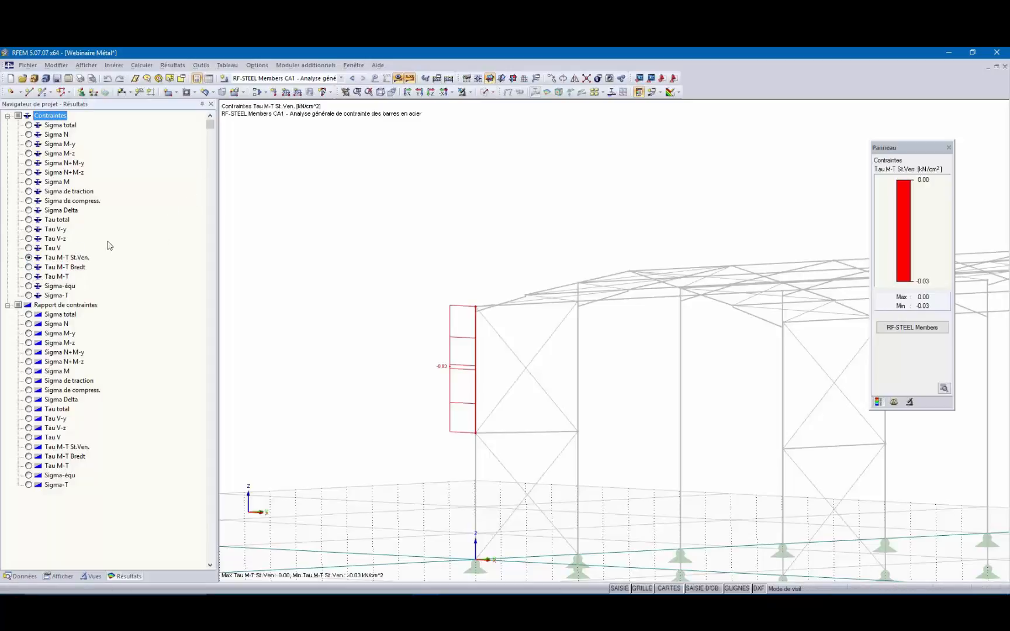
- Return to the add-on modules in the project data and cancel the visibility mode to show the whole hall's stresses
{"action": "scroll", "coordinate": [357, 248], "scroll_direction": "down", "scroll_amount": 1}
{"action": "scroll", "coordinate": [266, 243], "scroll_direction": "down", "scroll_amount": 1}
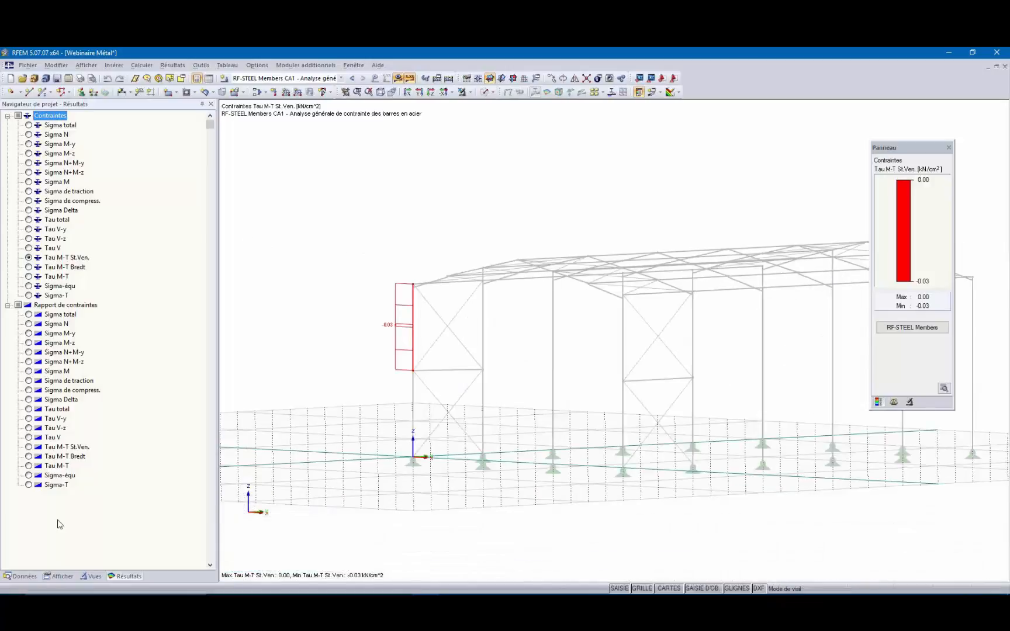
{"action": "left_click", "coordinate": [24, 576]}
{"action": "scroll", "coordinate": [81, 418], "scroll_direction": "down", "scroll_amount": 3}
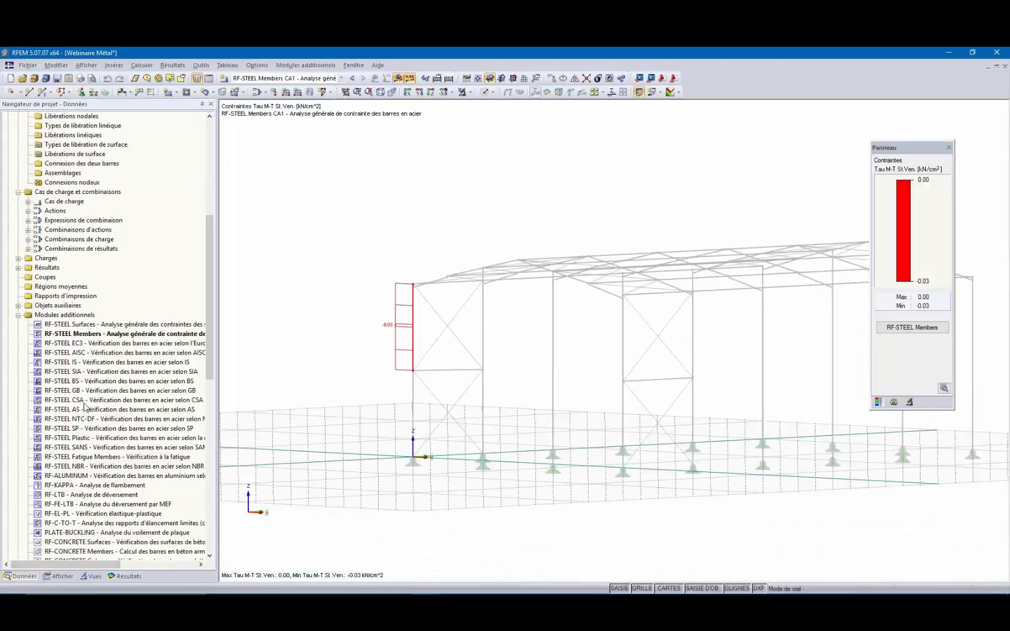
{"action": "scroll", "coordinate": [67, 415], "scroll_direction": "down", "scroll_amount": 2}
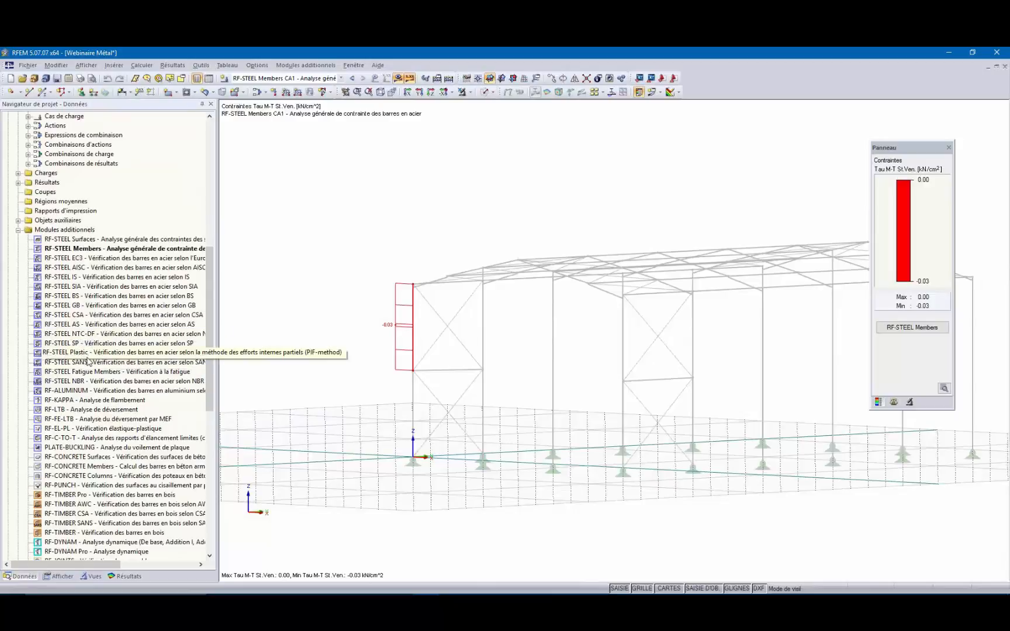
{"action": "scroll", "coordinate": [80, 351], "scroll_direction": "down", "scroll_amount": 1}
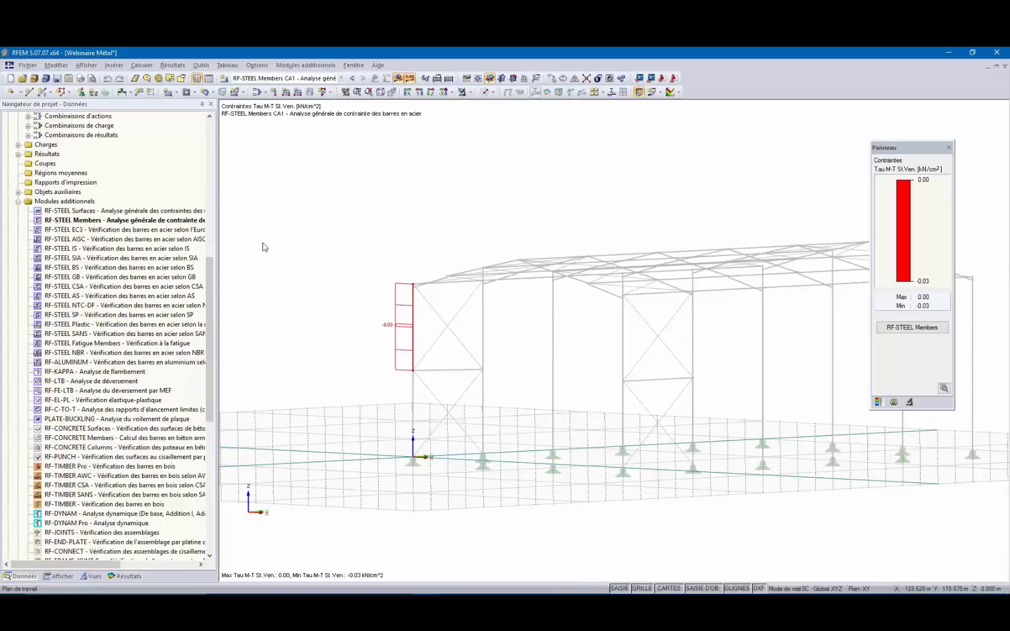
{"action": "right_click", "coordinate": [303, 214]}
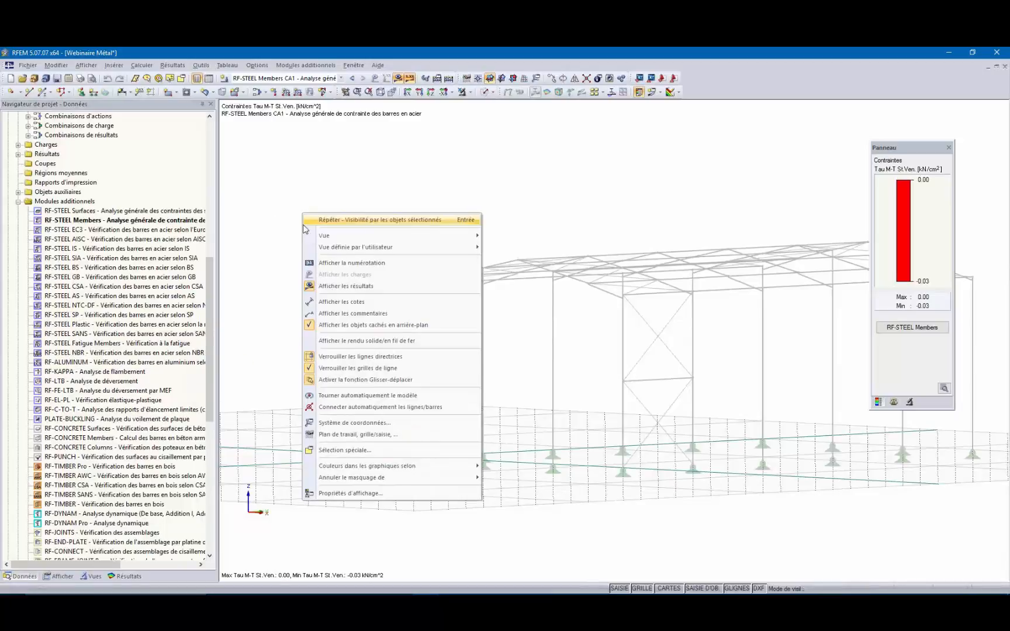
{"action": "left_click", "coordinate": [462, 93]}
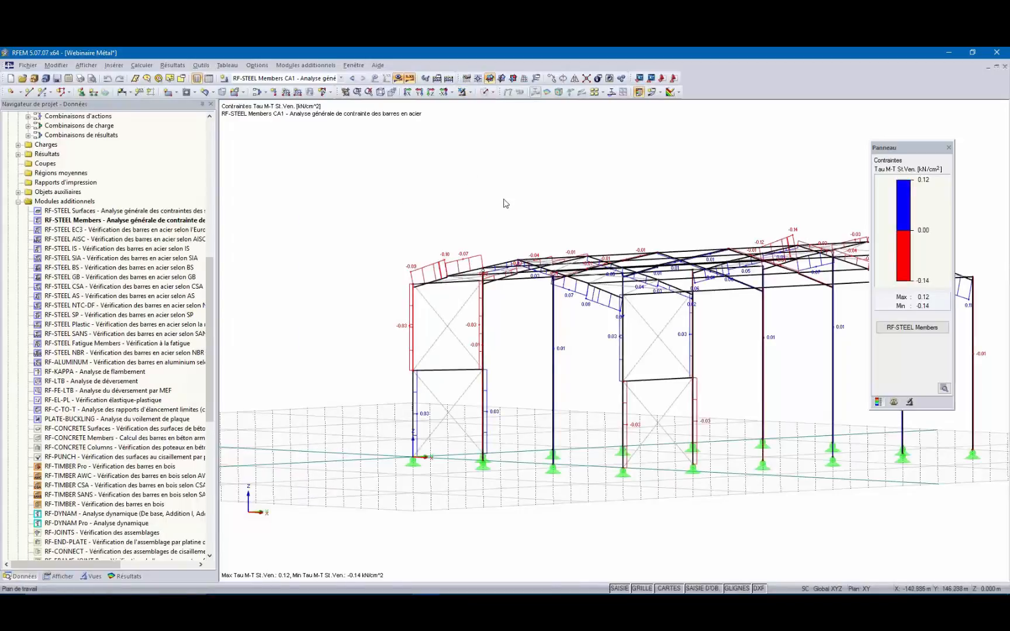
{"action": "middle_click_drag", "start_coordinate": [519, 199], "coordinate": [353, 275], "text": "ctrl"}
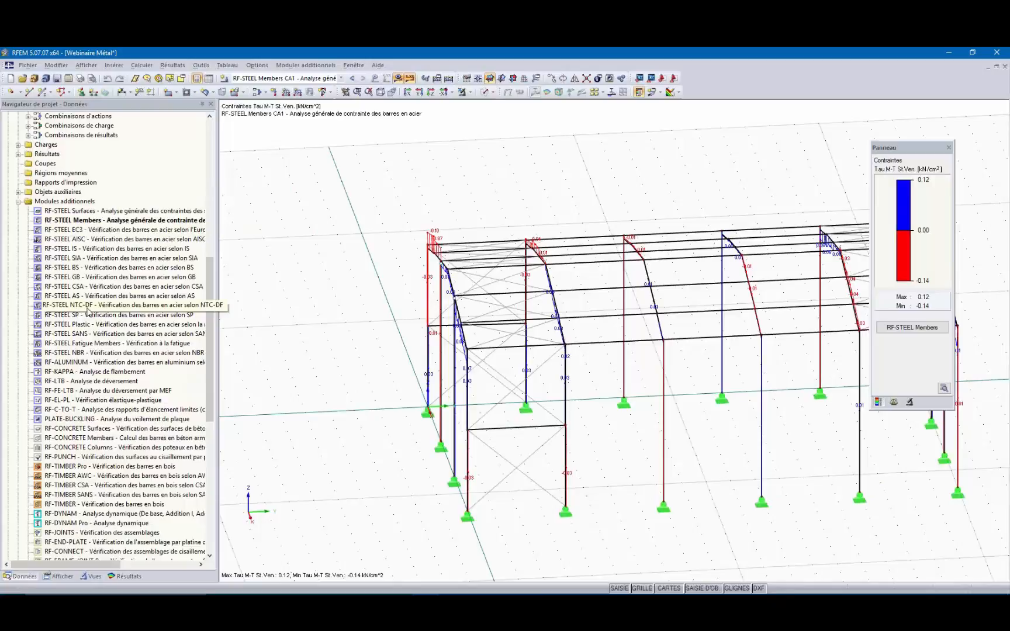
- Open the RF-STABILITY add-on module and import the normal forces from CO5 - 1.35*CC1 + 0.75*CC2 + 1.5*CC3
{"action": "scroll", "coordinate": [87, 351], "scroll_direction": "down", "scroll_amount": 1}
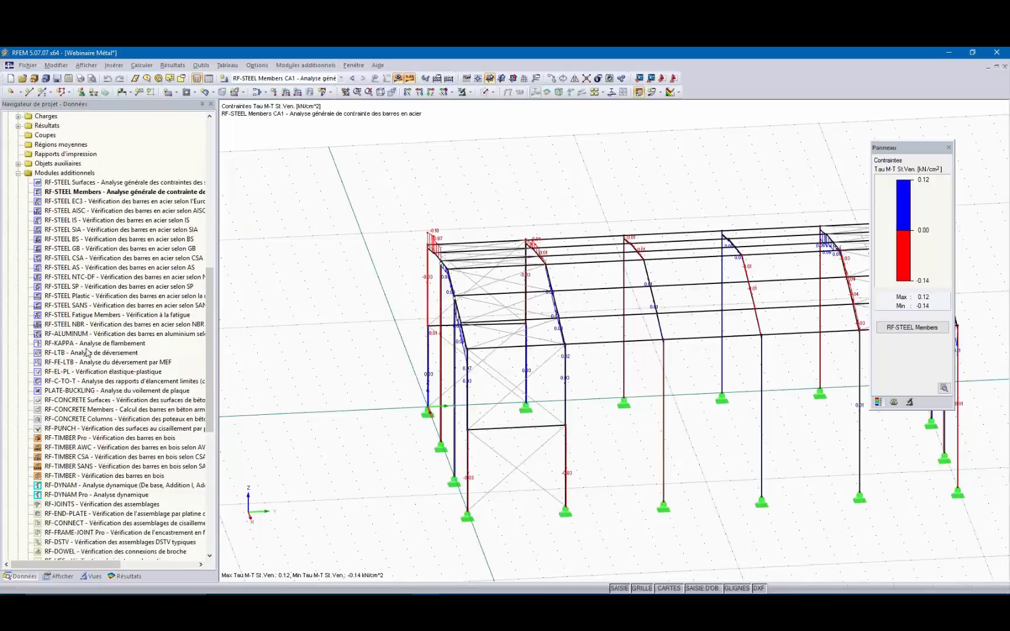
{"action": "left_click", "coordinate": [298, 66]}
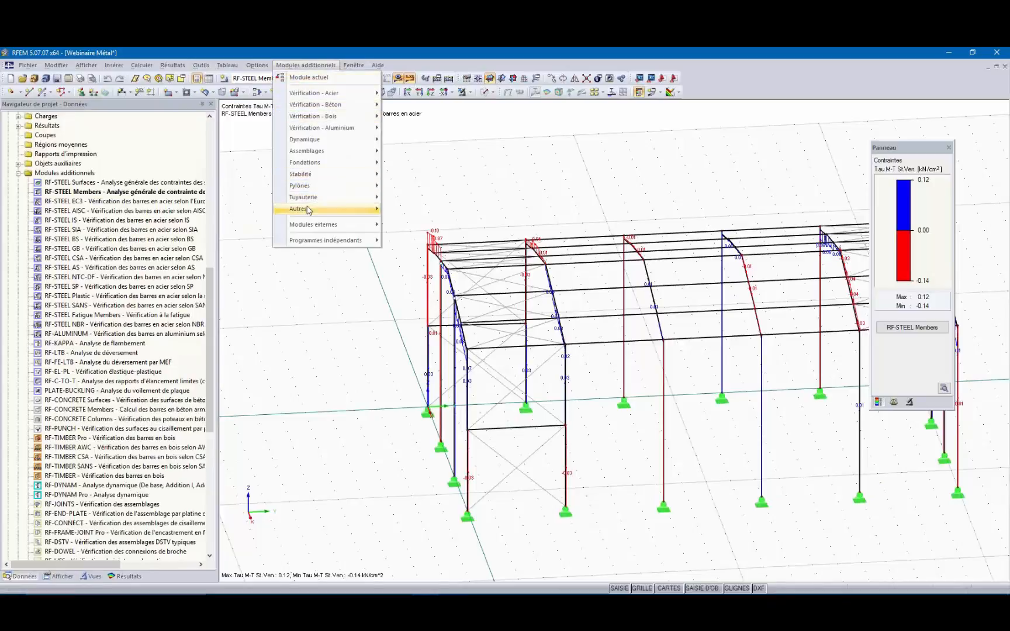
{"action": "mouse_move", "coordinate": [311, 210]}
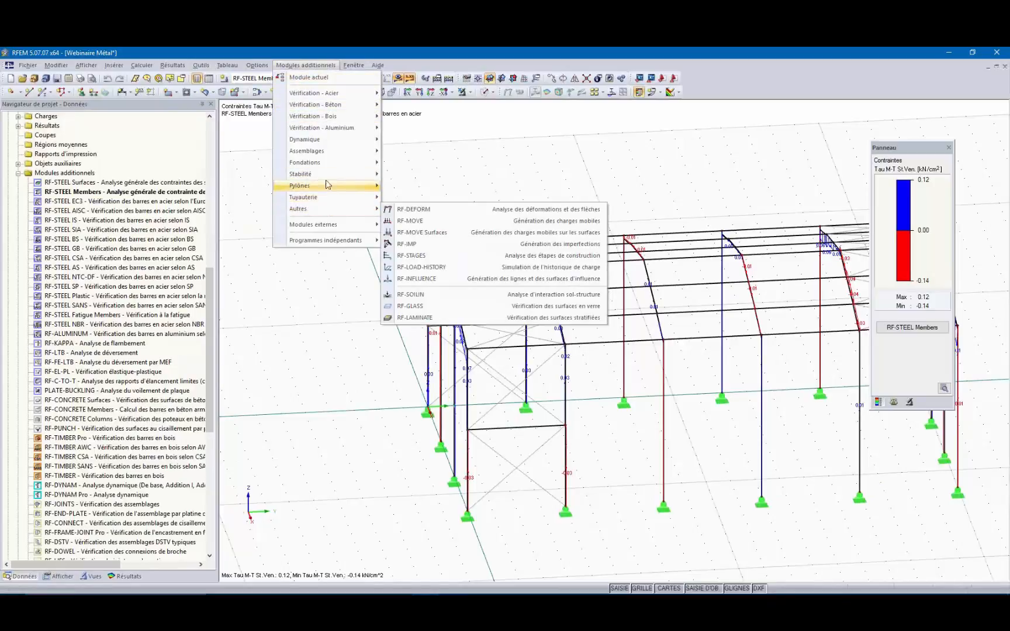
{"action": "mouse_move", "coordinate": [324, 174]}
{"action": "left_click", "coordinate": [412, 175]}
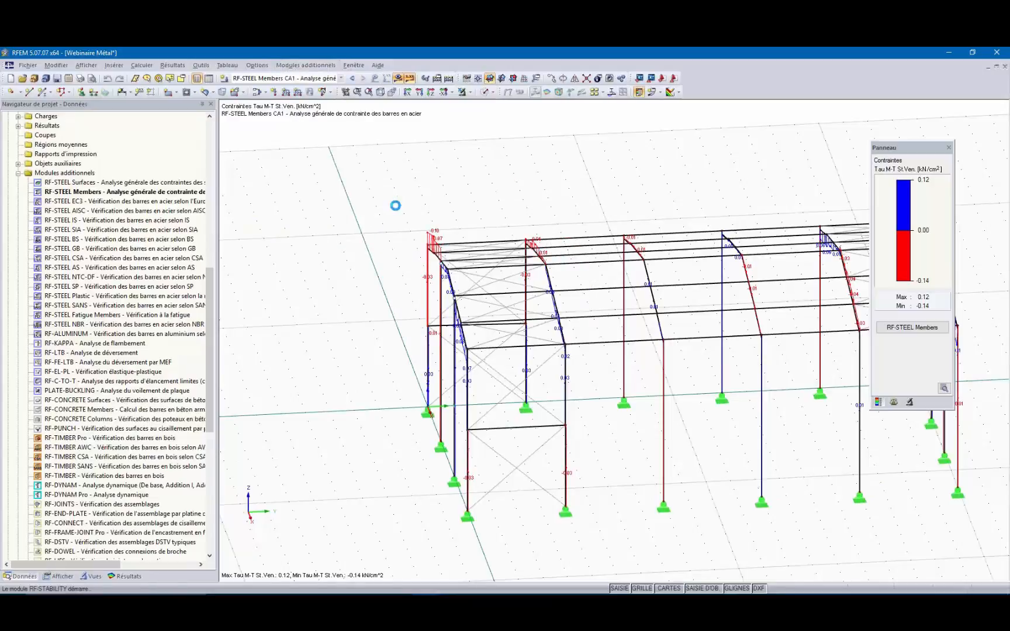
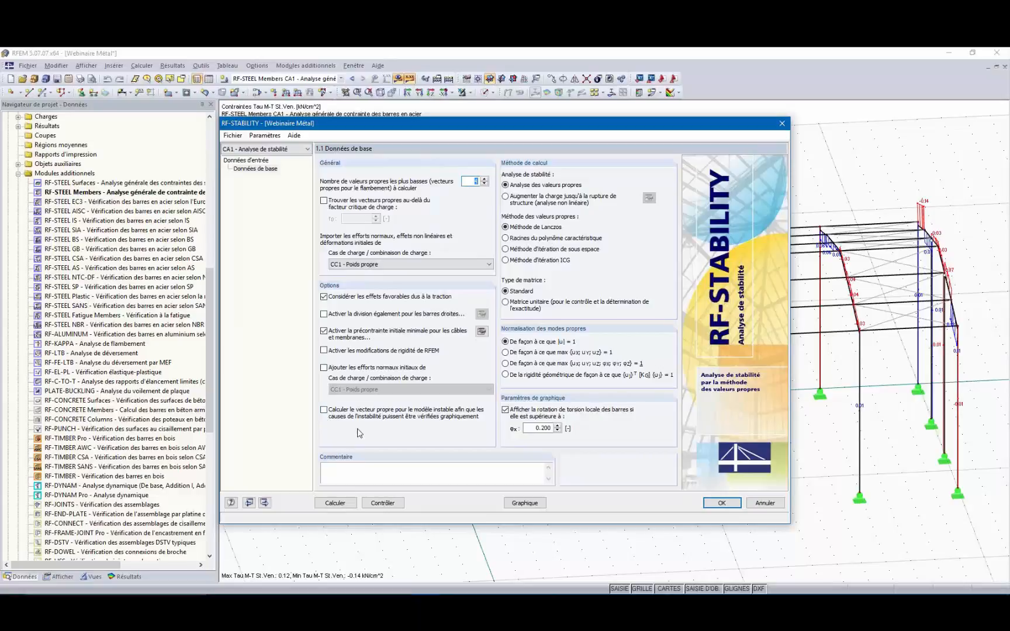
{"action": "left_click", "coordinate": [344, 265]}
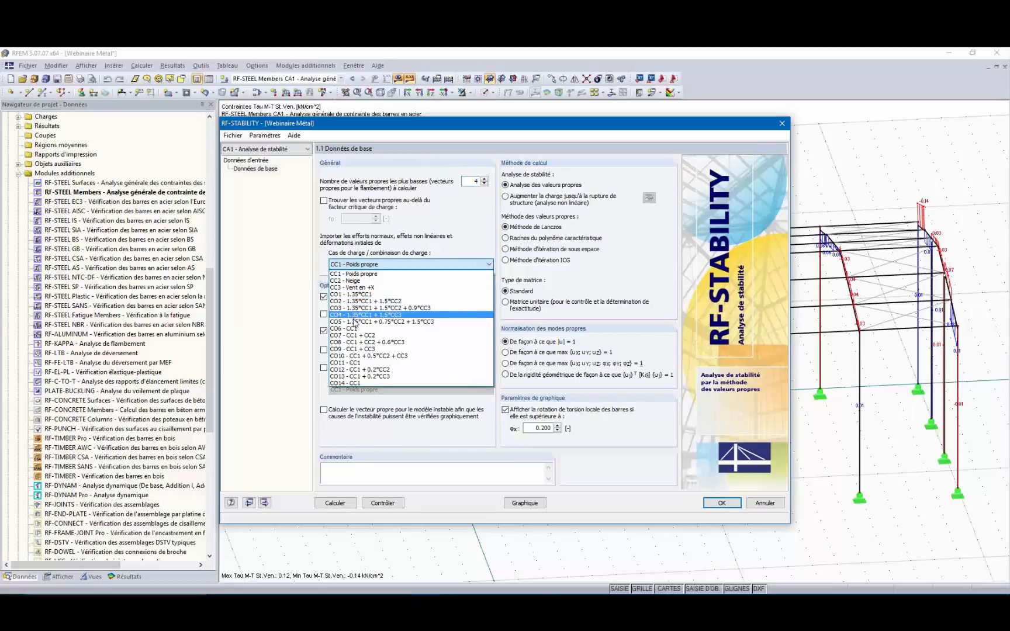
{"action": "left_click", "coordinate": [354, 322]}
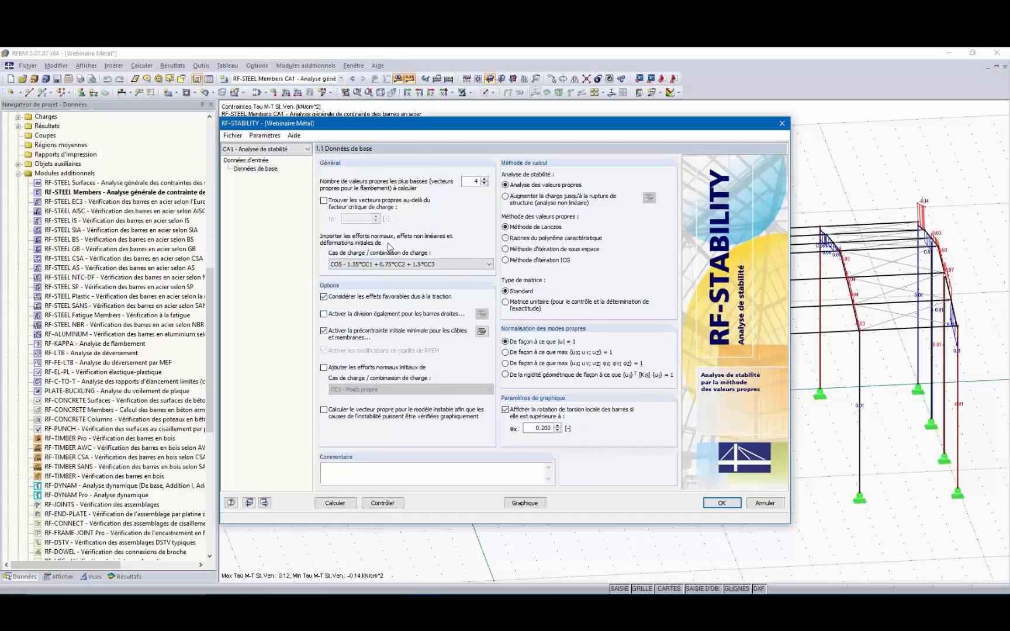
- Keep CO5 - 1.35*CC1 + 0.75*CC2 + 1.5*CC3 as the source of the normal forces and calculate the stability analysis
{"action": "left_click", "coordinate": [351, 263]}
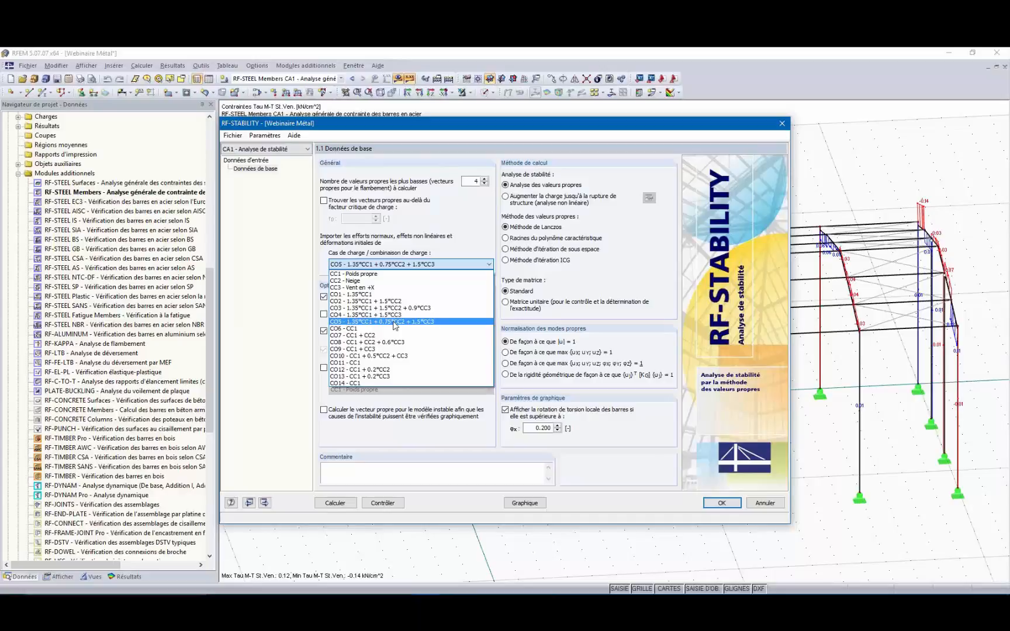
{"action": "left_click", "coordinate": [395, 323]}
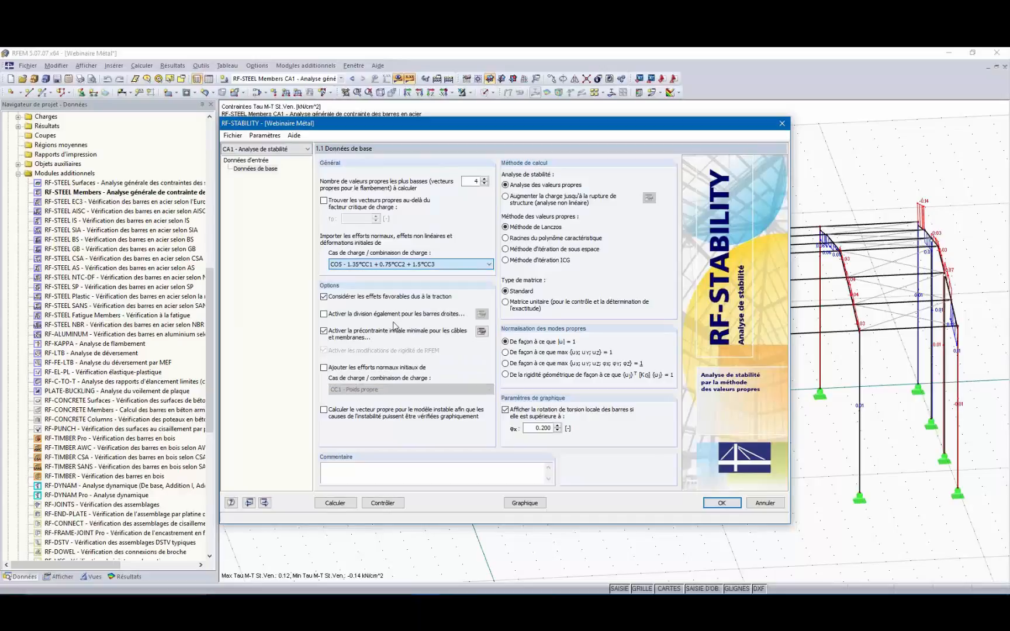
{"action": "left_click", "coordinate": [341, 501]}
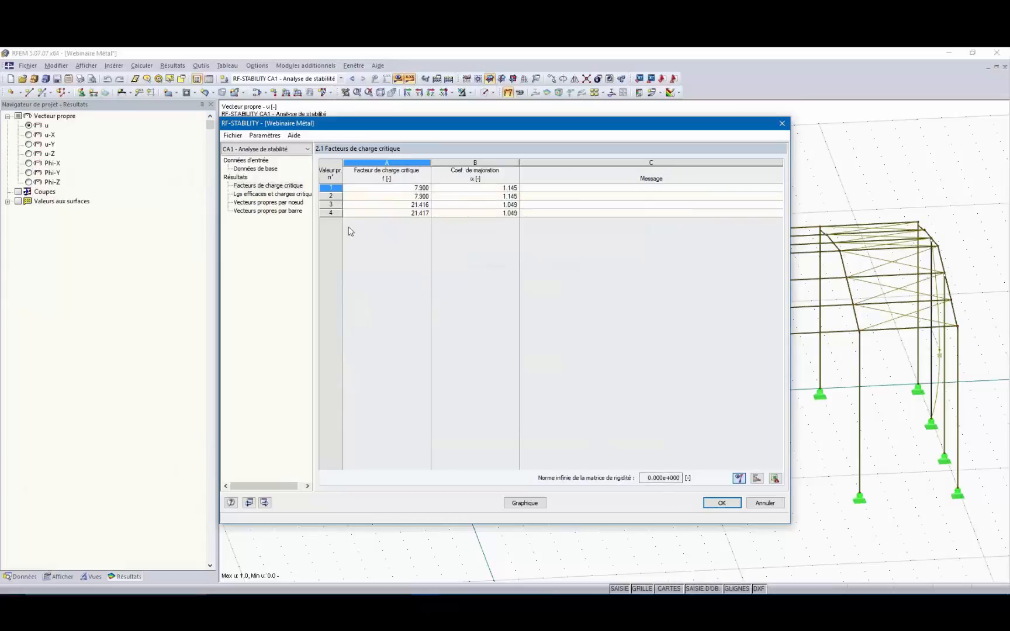
- Review the effective lengths and critical loads, the eigenvectors by node and the eigenvectors by member
{"action": "left_click", "coordinate": [286, 199]}
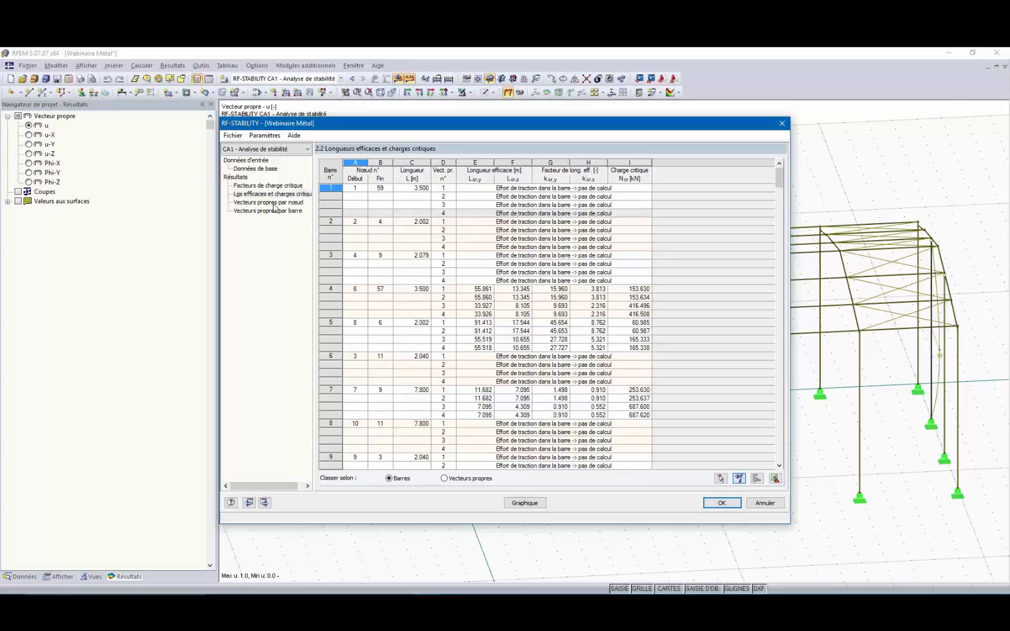
{"action": "left_click", "coordinate": [273, 202]}
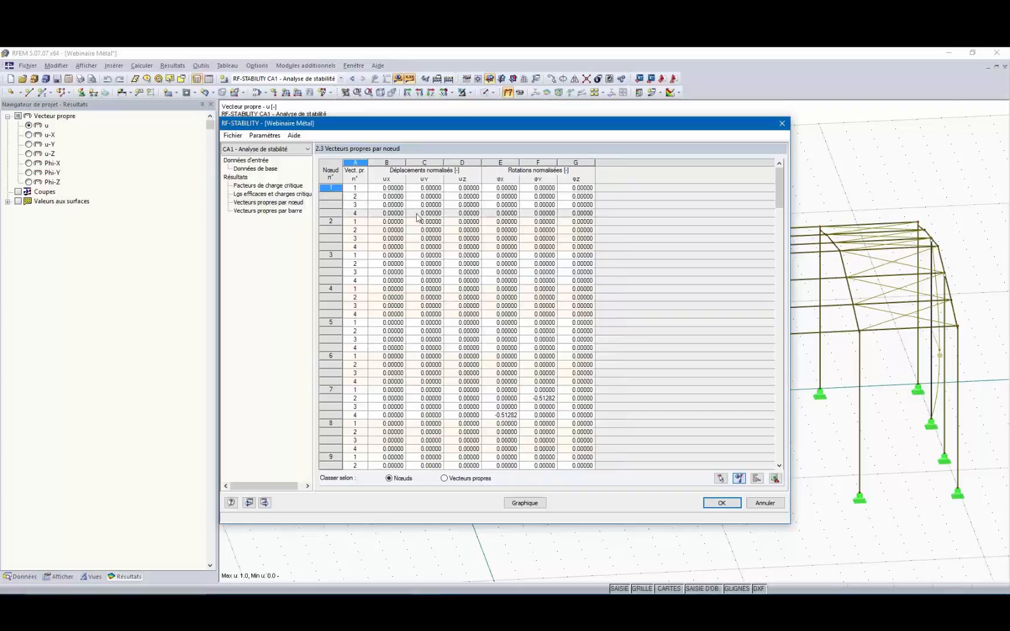
{"action": "left_click", "coordinate": [269, 211]}
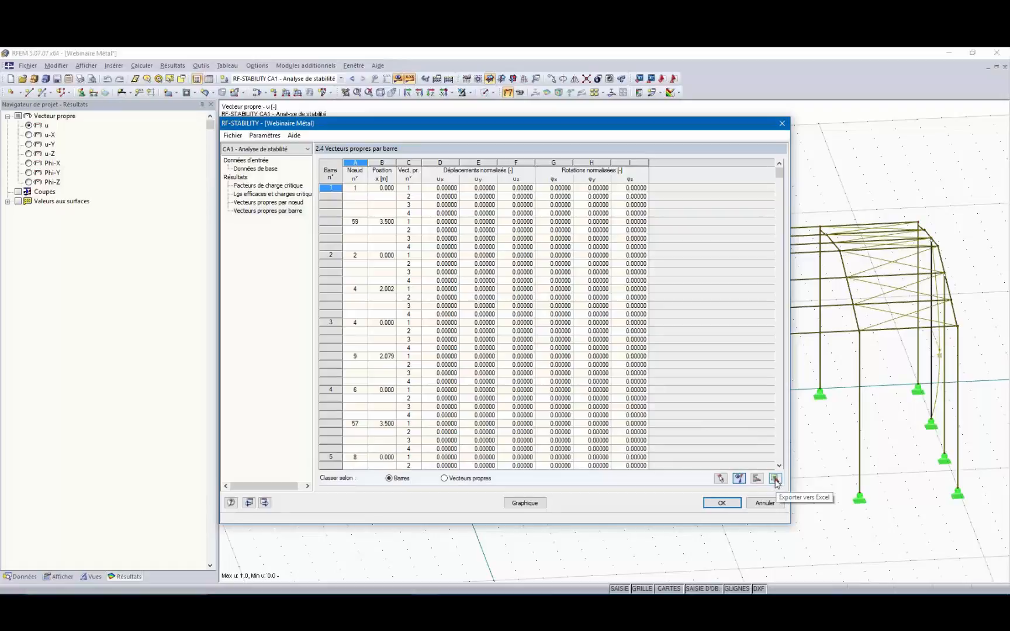
- Show eigenvector 1 on the hall model and animate its buckling shape at the gable column
{"action": "left_click", "coordinate": [525, 506]}
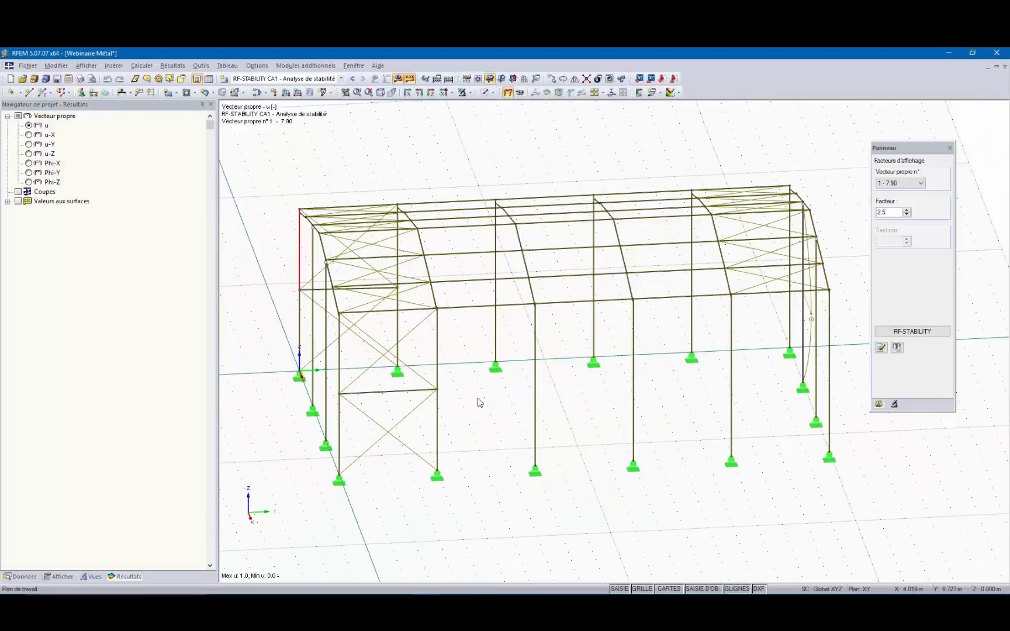
{"action": "middle_click_drag", "start_coordinate": [655, 401], "coordinate": [526, 409], "text": "ctrl"}
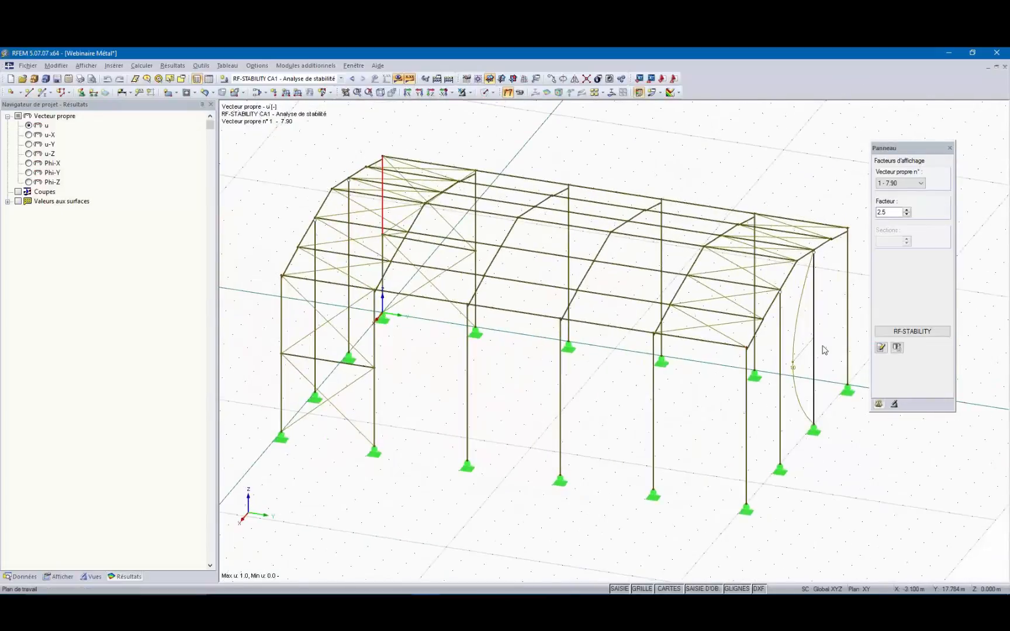
{"action": "middle_click_drag", "start_coordinate": [824, 350], "coordinate": [703, 364], "text": "ctrl"}
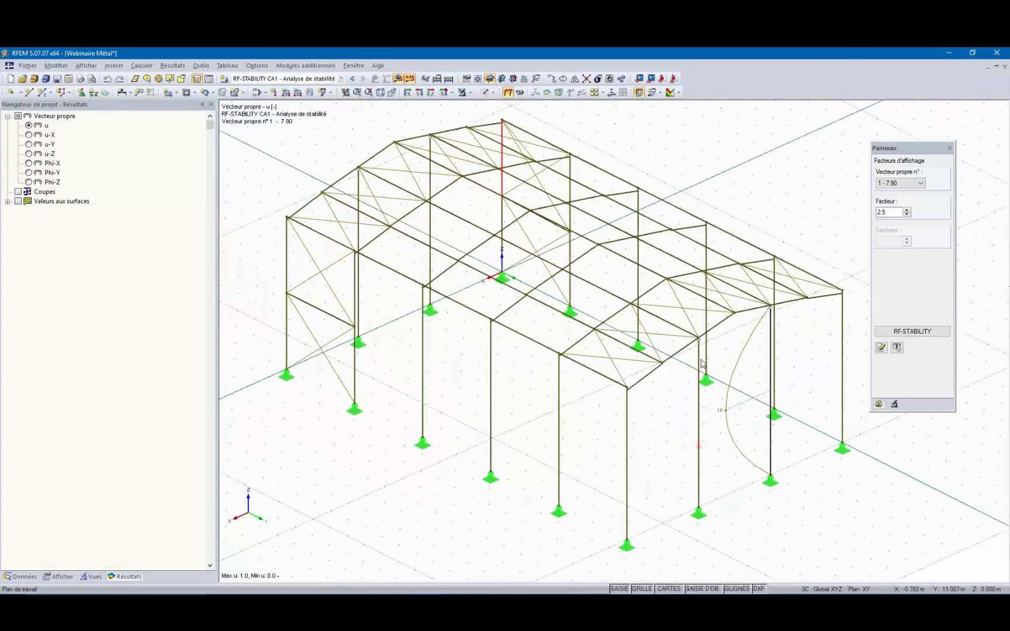
{"action": "left_click", "coordinate": [517, 93]}
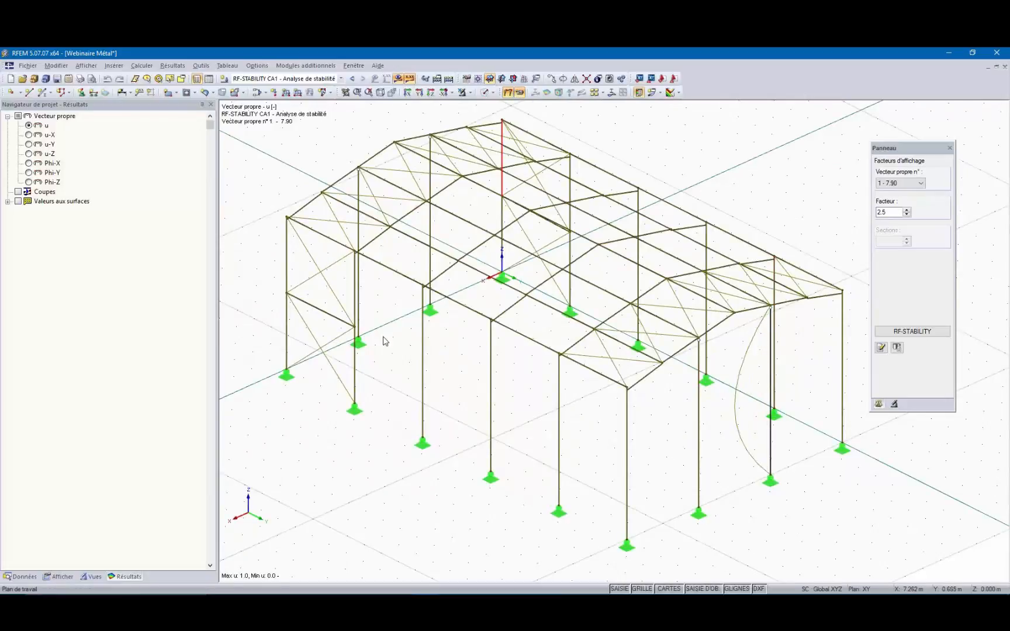
- Display eigenvectors 2, 3 and 4 in turn on the hall model, then close the display factors panel
{"action": "left_click", "coordinate": [897, 183]}
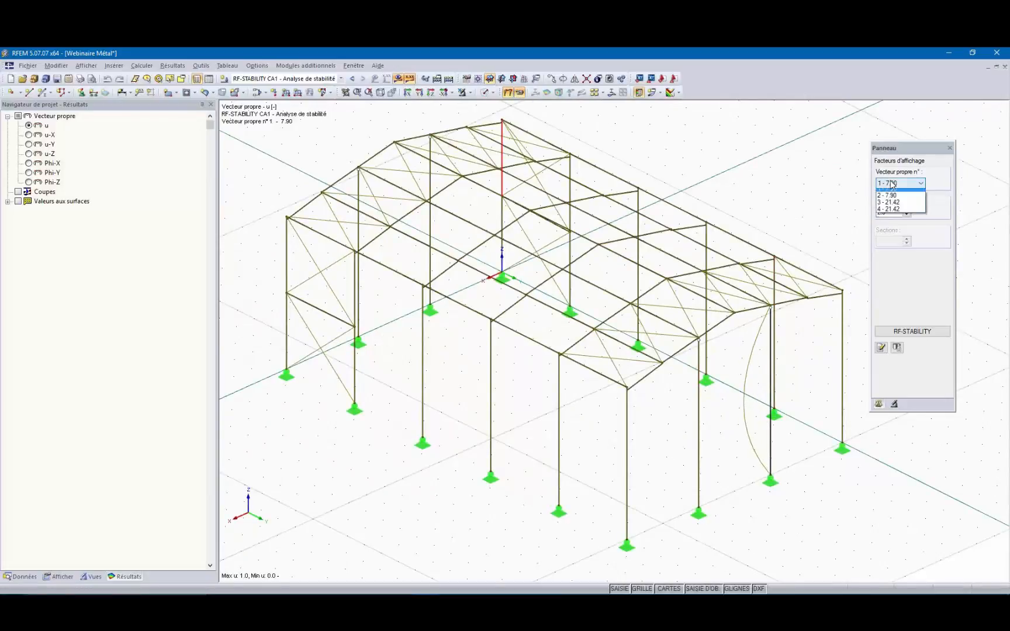
{"action": "left_click", "coordinate": [889, 202]}
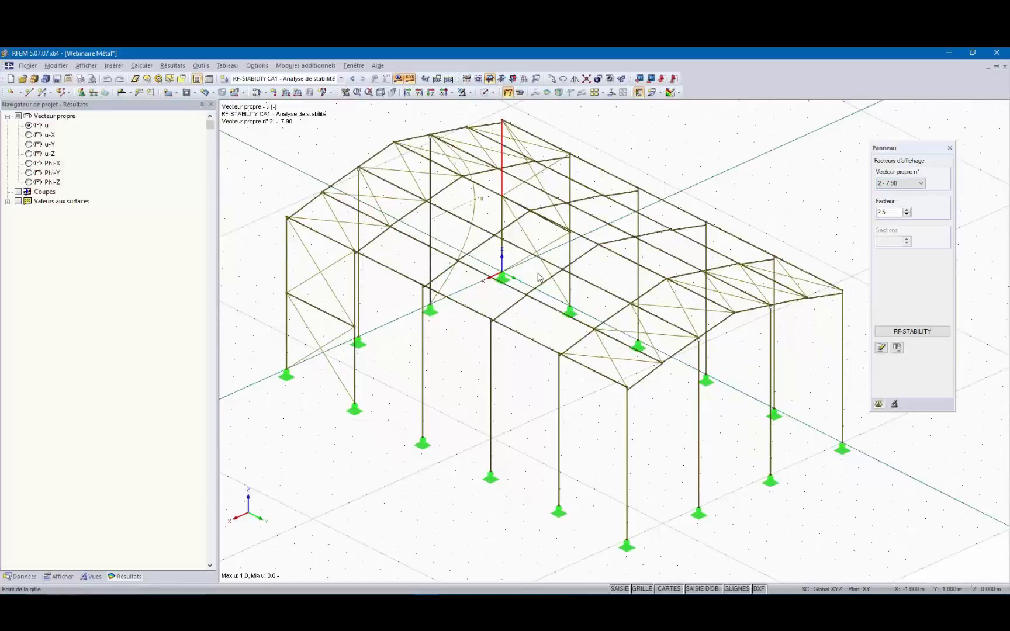
{"action": "middle_click_drag", "start_coordinate": [542, 280], "coordinate": [637, 322], "text": "ctrl"}
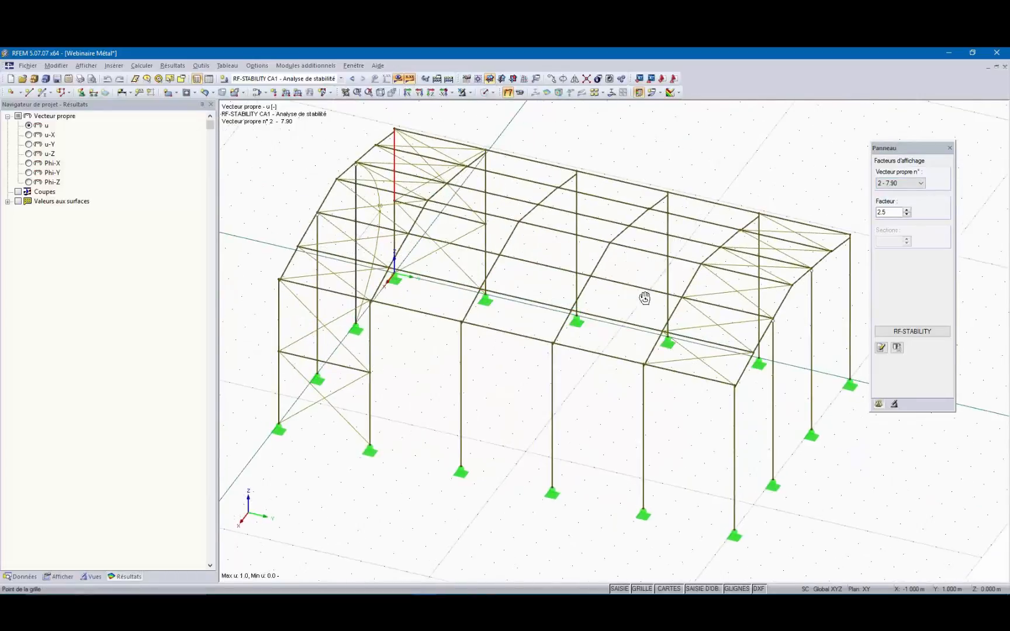
{"action": "left_click", "coordinate": [921, 183]}
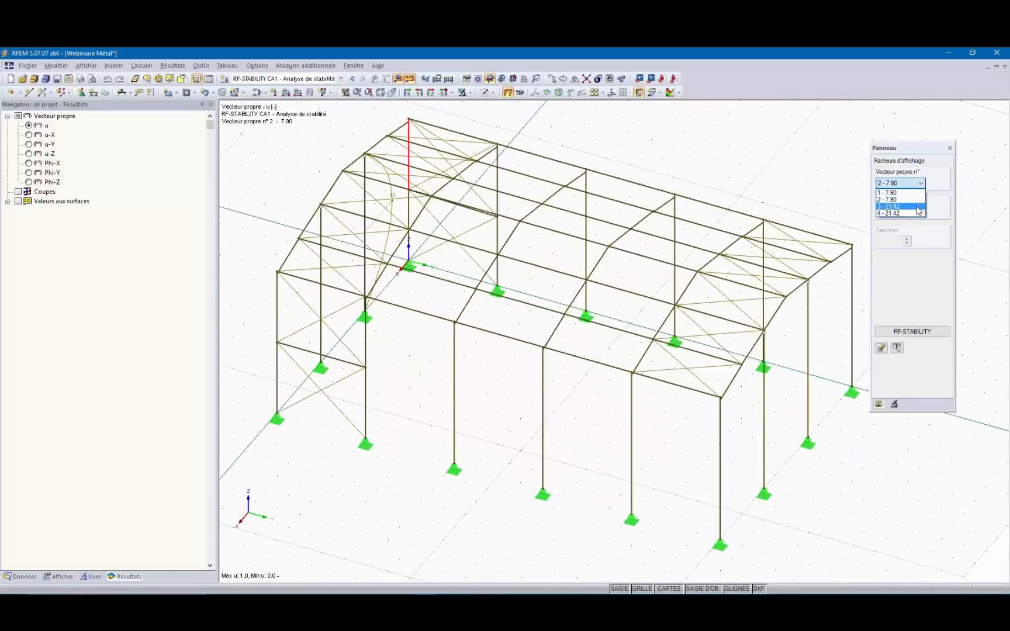
{"action": "left_click", "coordinate": [894, 207]}
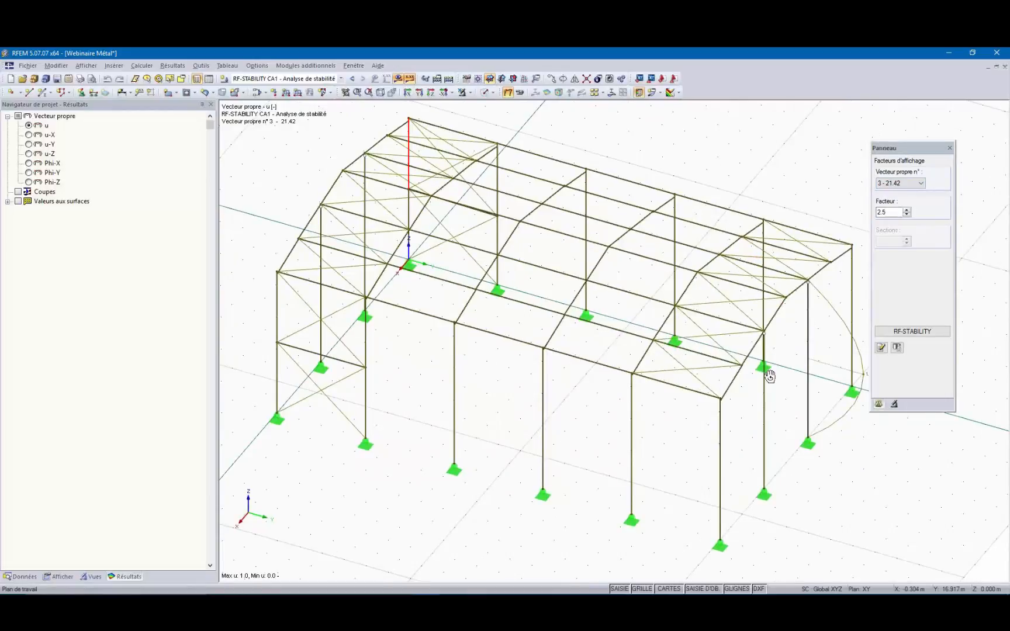
{"action": "middle_click_drag", "start_coordinate": [766, 373], "coordinate": [629, 354], "text": "ctrl"}
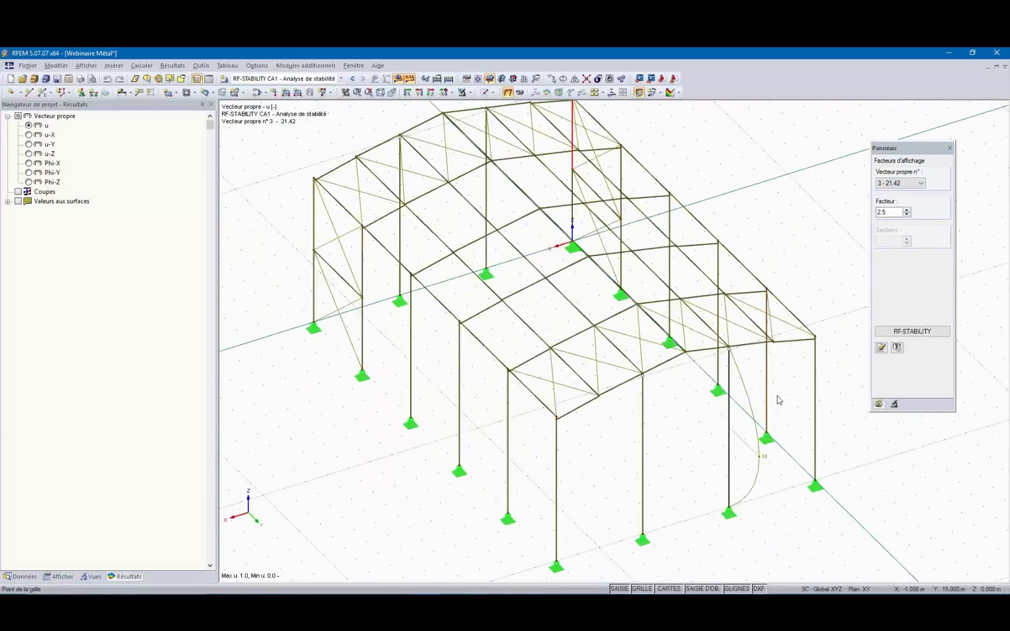
{"action": "left_click", "coordinate": [921, 183]}
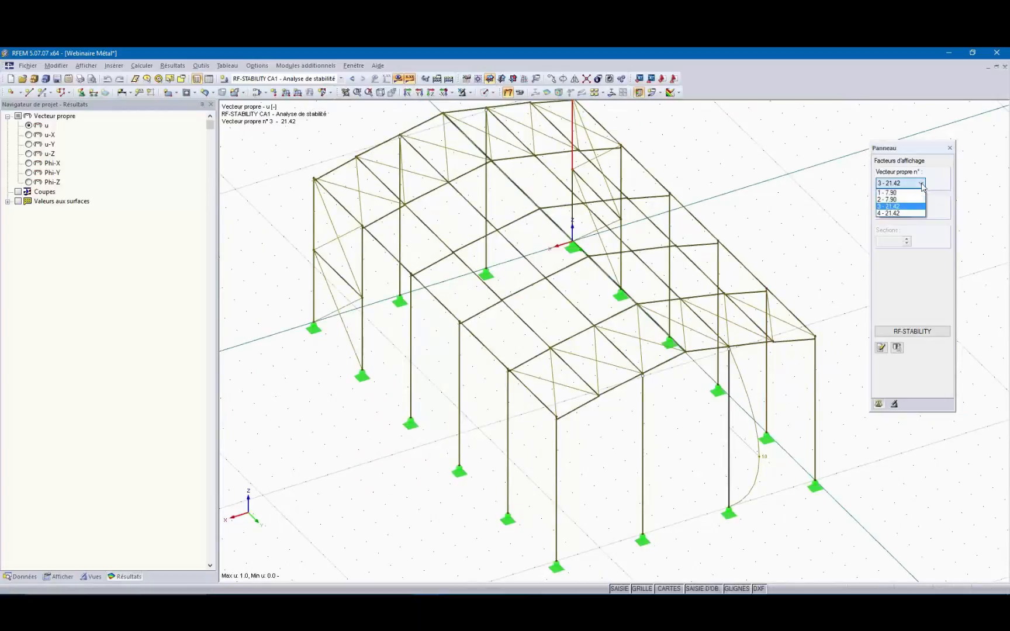
{"action": "left_click", "coordinate": [913, 214]}
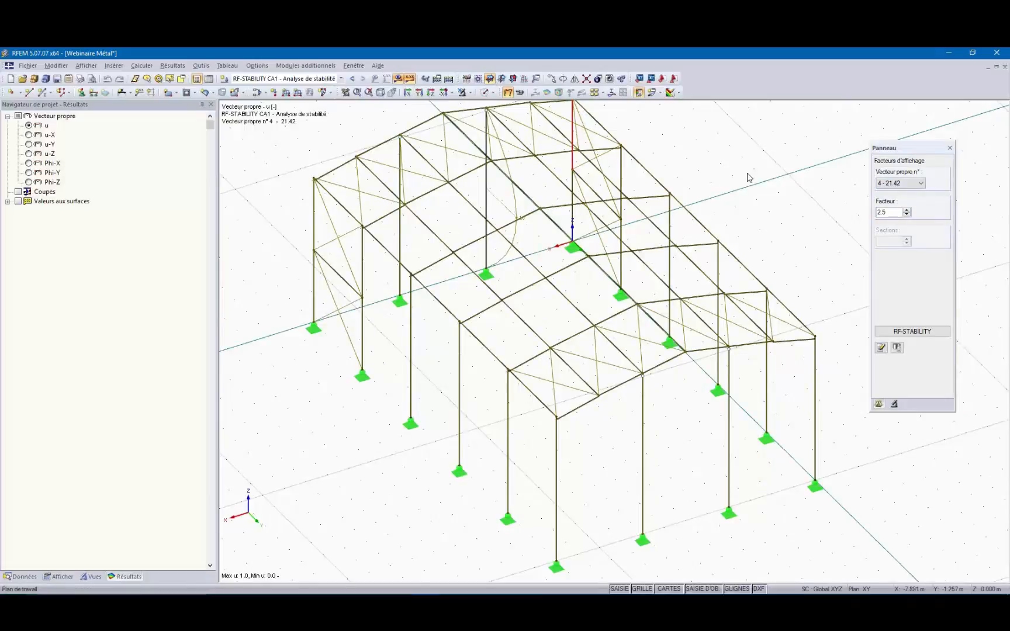
{"action": "left_click", "coordinate": [950, 148]}
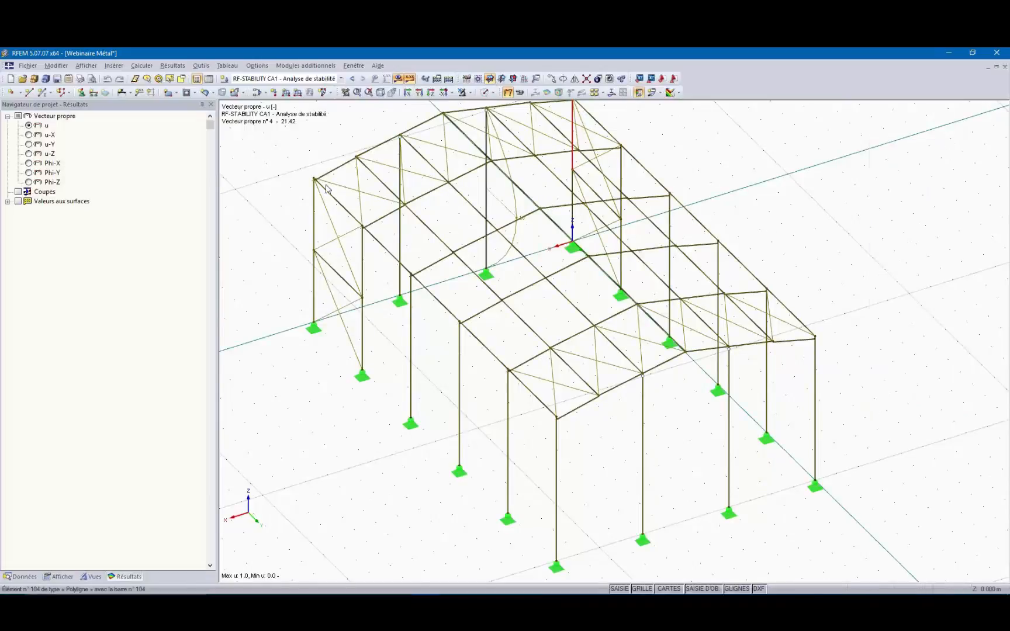
{"action": "left_click", "coordinate": [639, 93]}
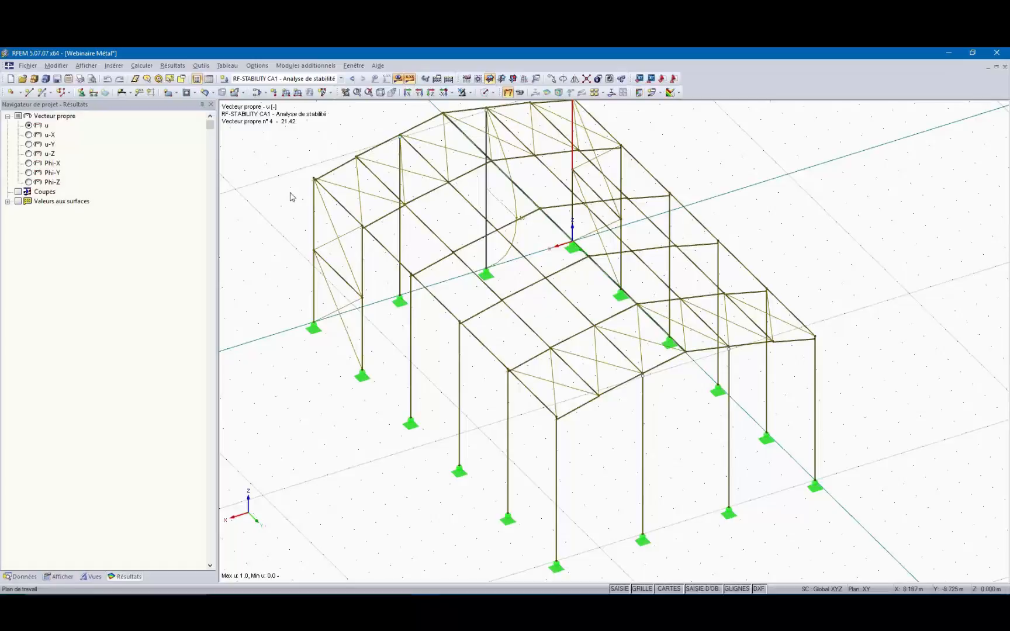
- Set the analysis method of combination expressions EC1 to EC4 to second-order analysis (Delta P) for the generated load combinations
{"action": "left_click", "coordinate": [253, 80]}
{"action": "left_click", "coordinate": [253, 80]}
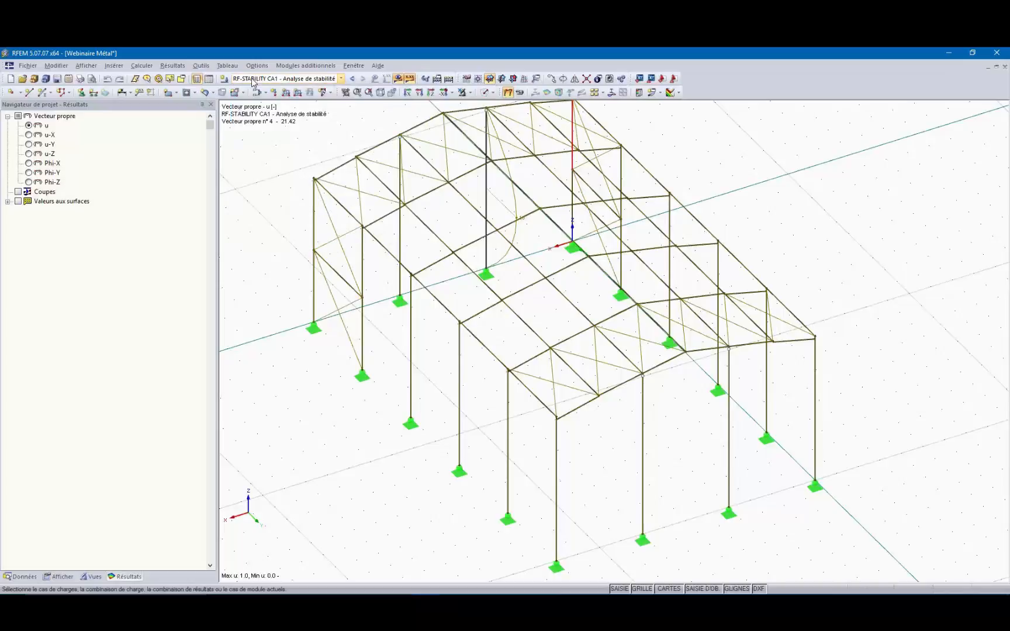
{"action": "left_click", "coordinate": [256, 93]}
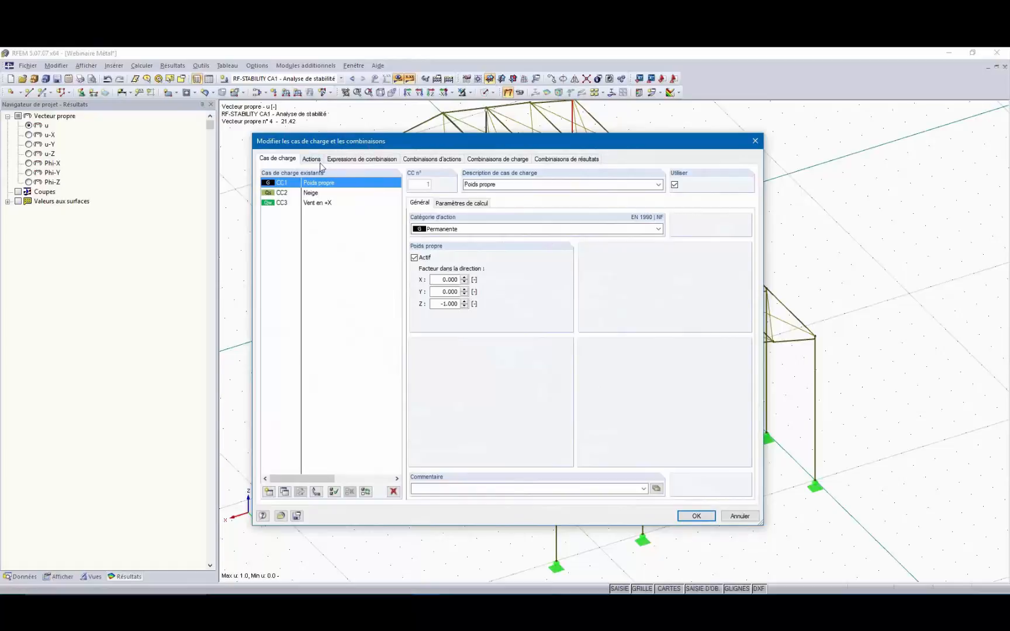
{"action": "left_click", "coordinate": [349, 160]}
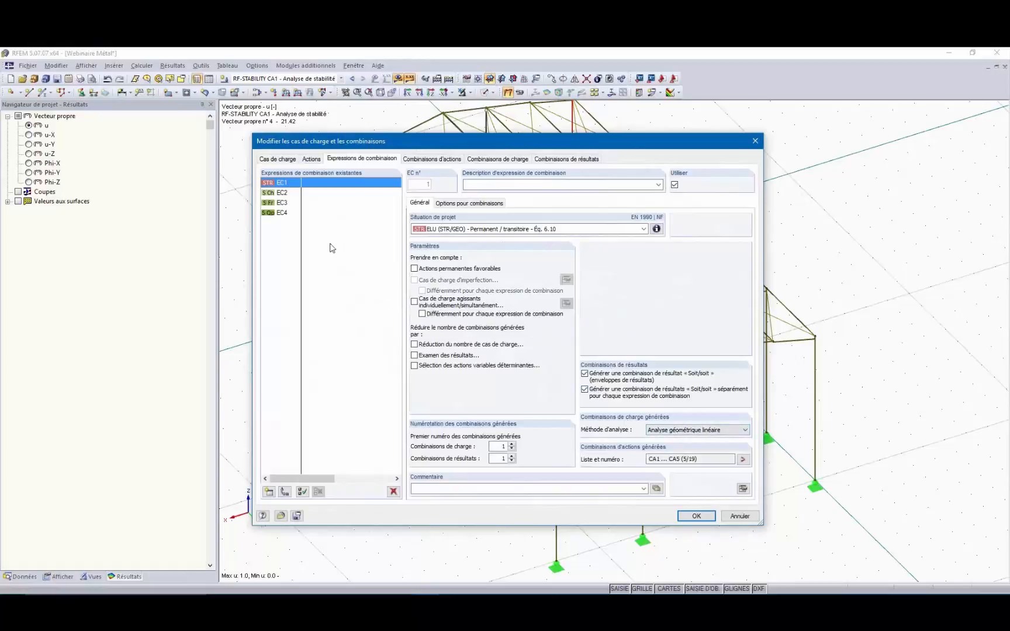
{"action": "left_click", "coordinate": [281, 212], "text": "shift"}
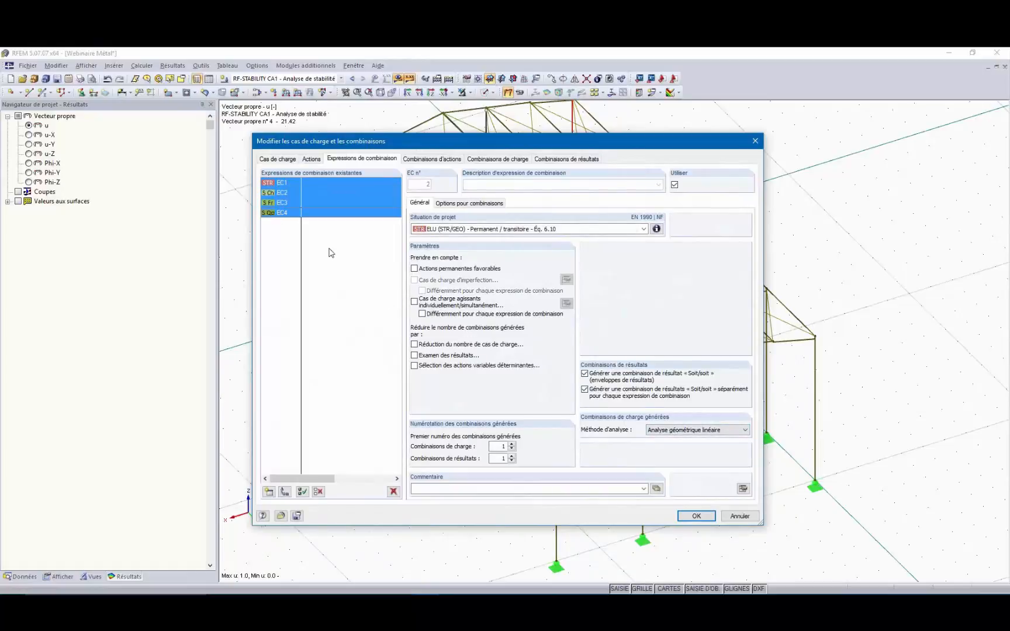
{"action": "left_click", "coordinate": [700, 430]}
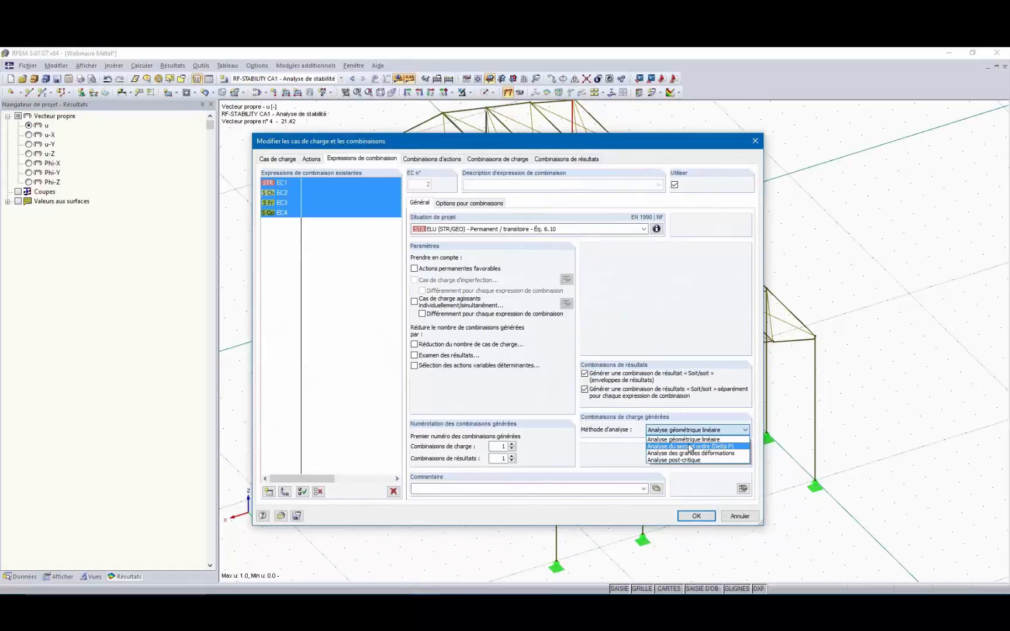
{"action": "left_click", "coordinate": [691, 447]}
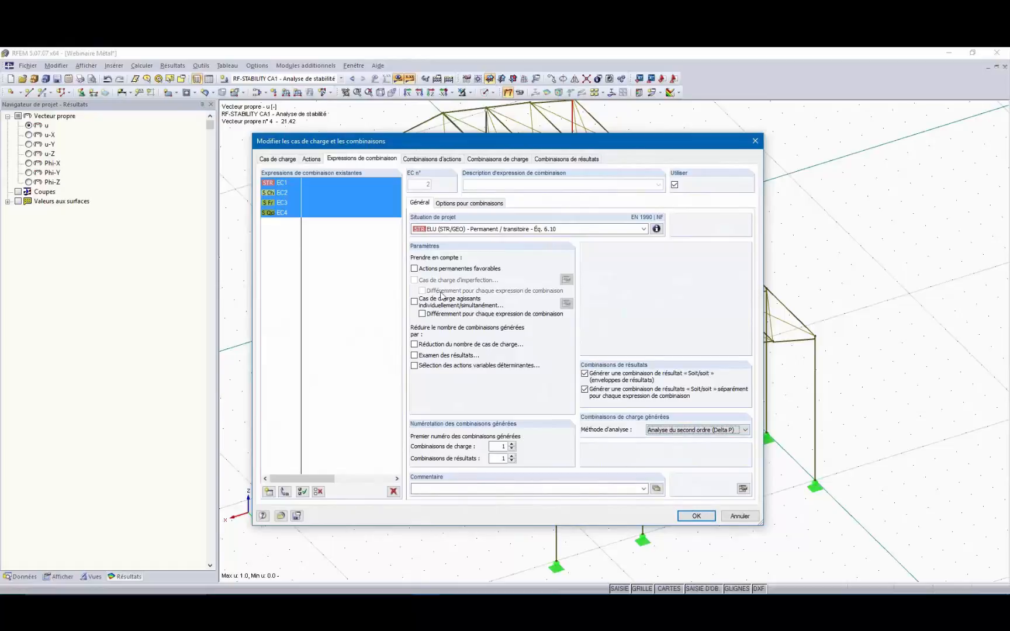
- Check the calculation parameters of load combinations CO2, CO5, CO8, CO10 and CO11 and apply the load case and combination changes
{"action": "left_click", "coordinate": [432, 159]}
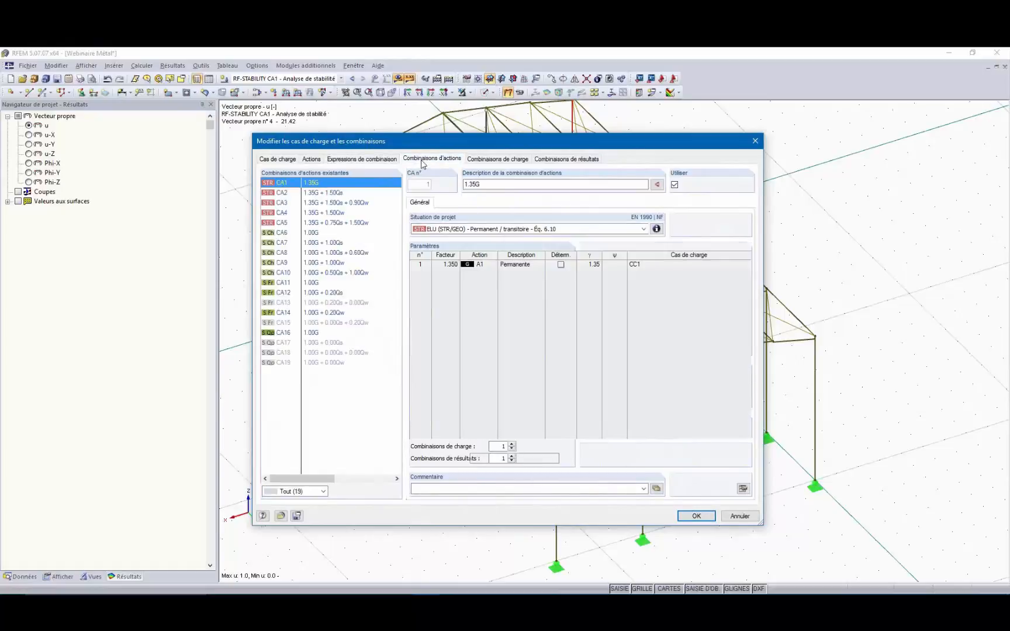
{"action": "left_click", "coordinate": [478, 161]}
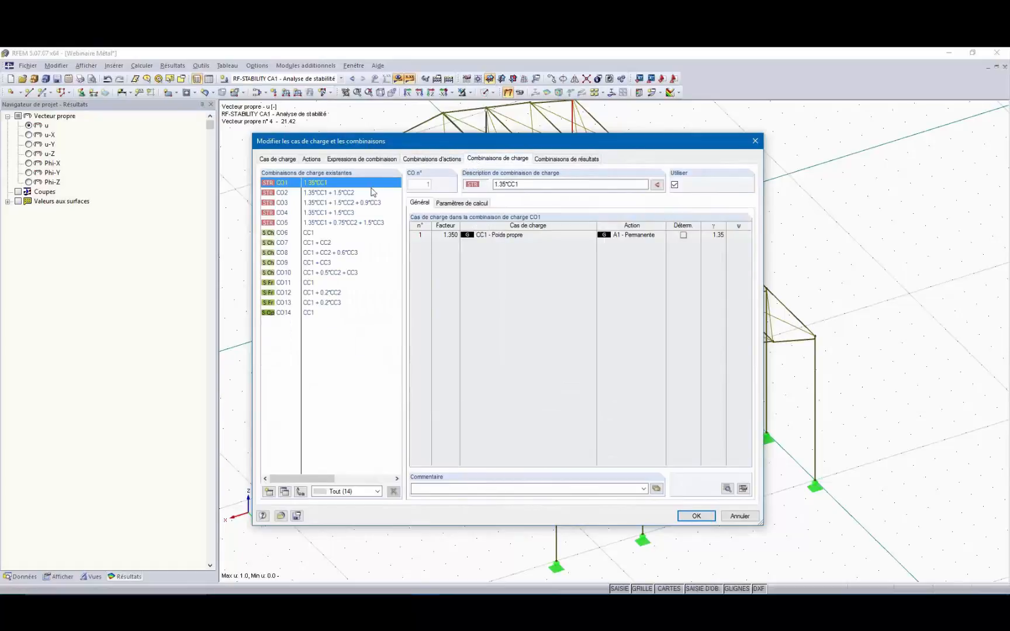
{"action": "left_click", "coordinate": [358, 193]}
{"action": "left_click", "coordinate": [462, 203]}
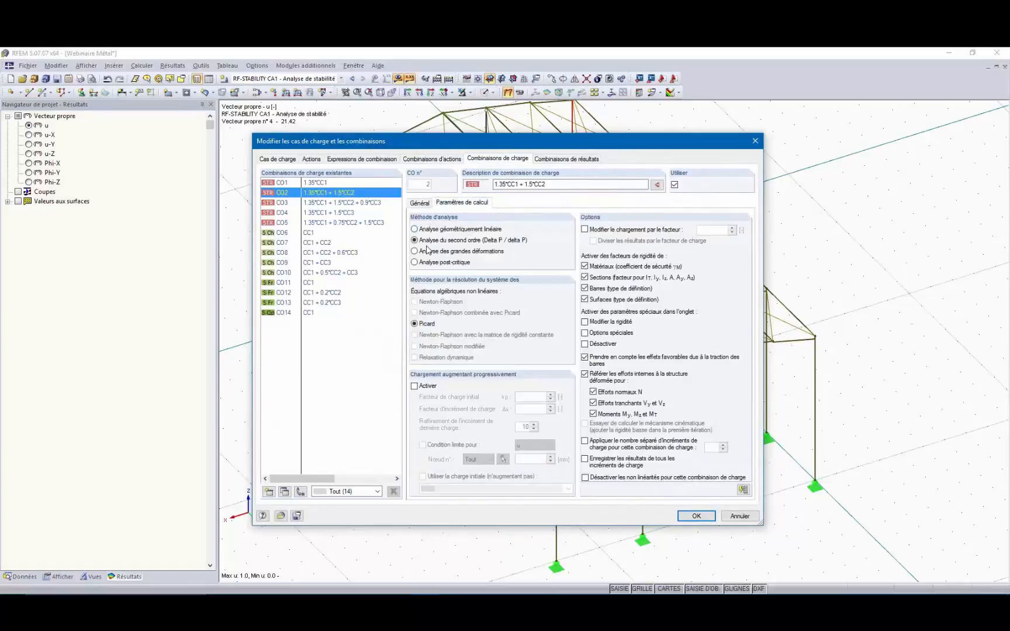
{"action": "left_click", "coordinate": [332, 224]}
{"action": "left_click", "coordinate": [343, 254]}
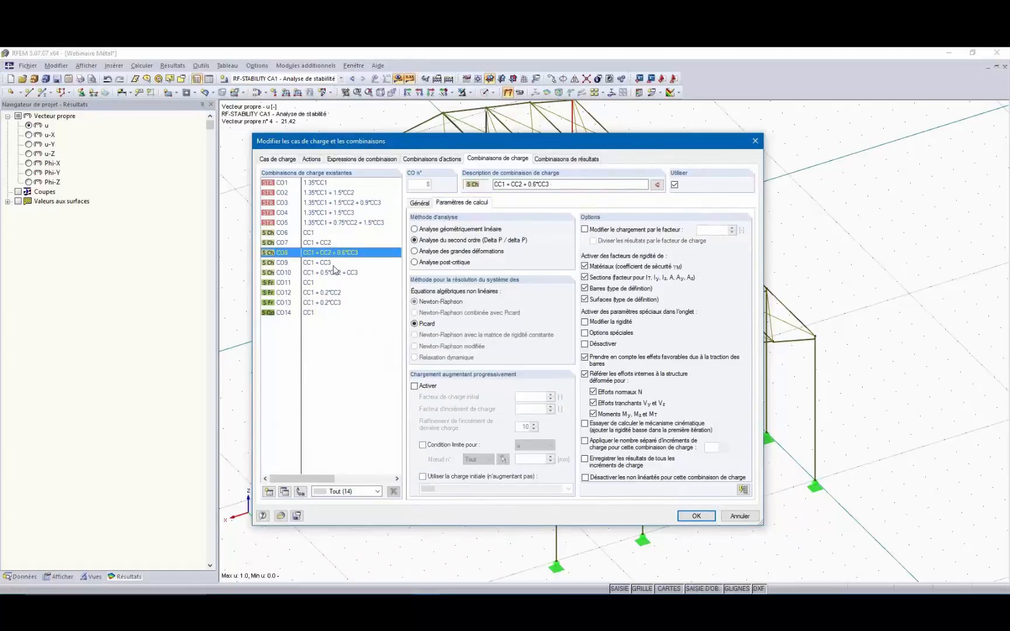
{"action": "left_click", "coordinate": [329, 276]}
{"action": "left_click", "coordinate": [331, 283]}
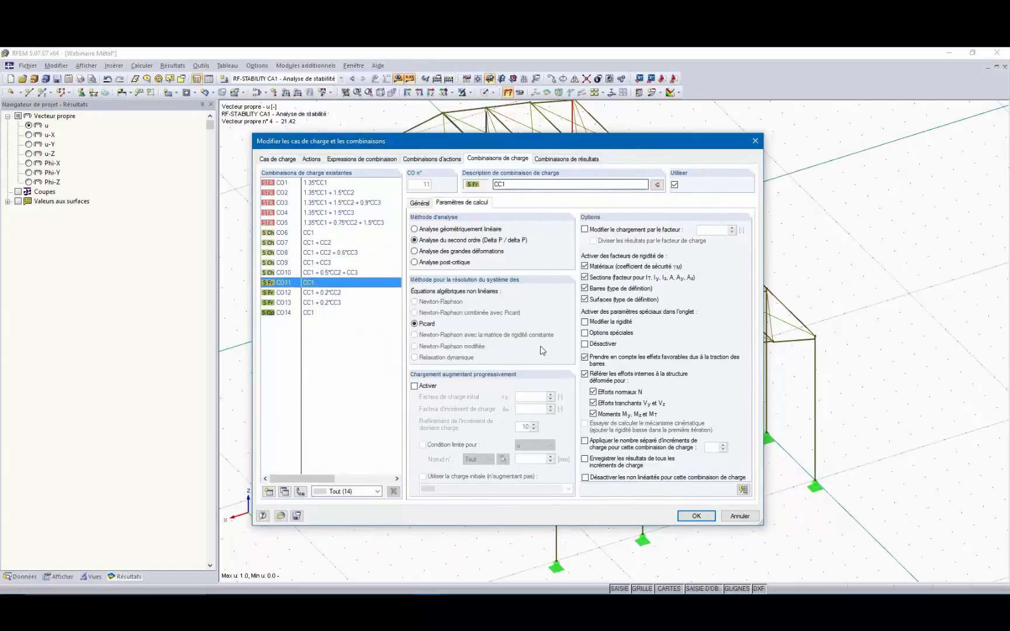
{"action": "left_click", "coordinate": [696, 516]}
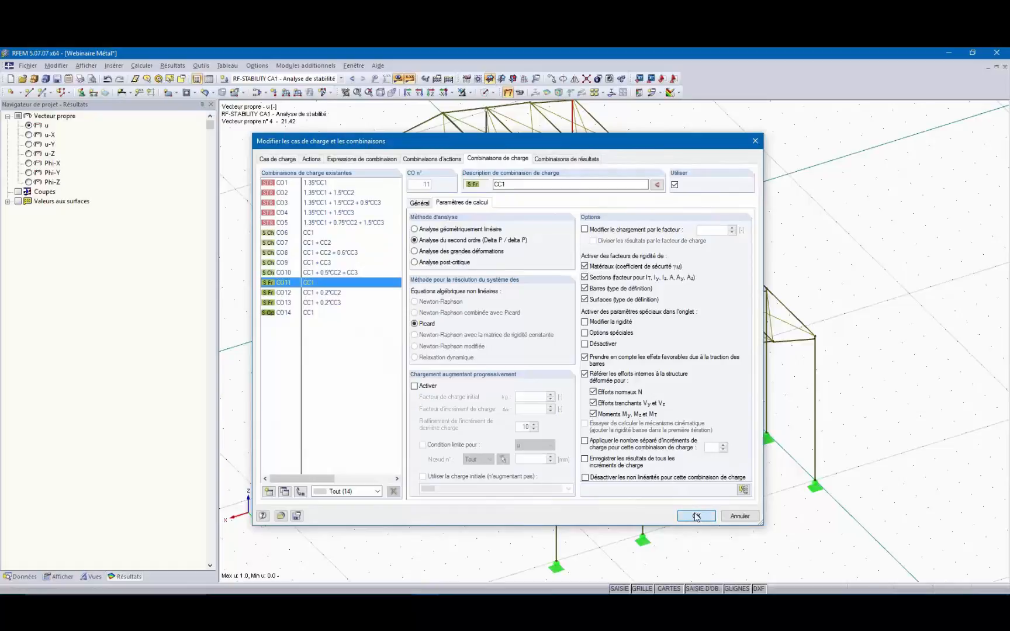
{"action": "middle_click_drag", "start_coordinate": [270, 203], "coordinate": [407, 337], "text": "ctrl"}
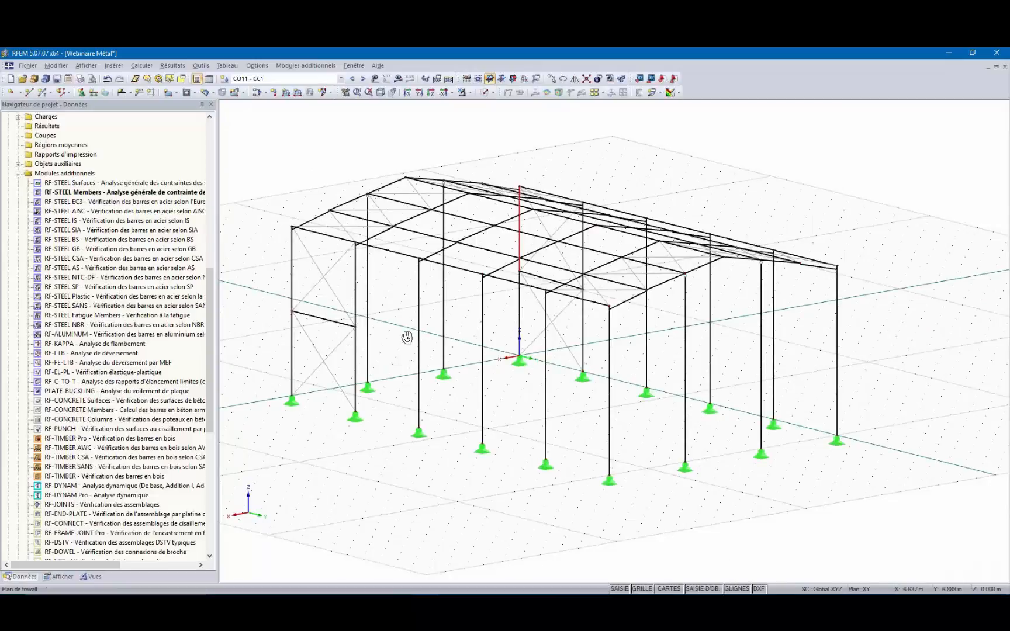
{"action": "middle_click_drag", "start_coordinate": [408, 338], "coordinate": [349, 442], "text": "ctrl"}
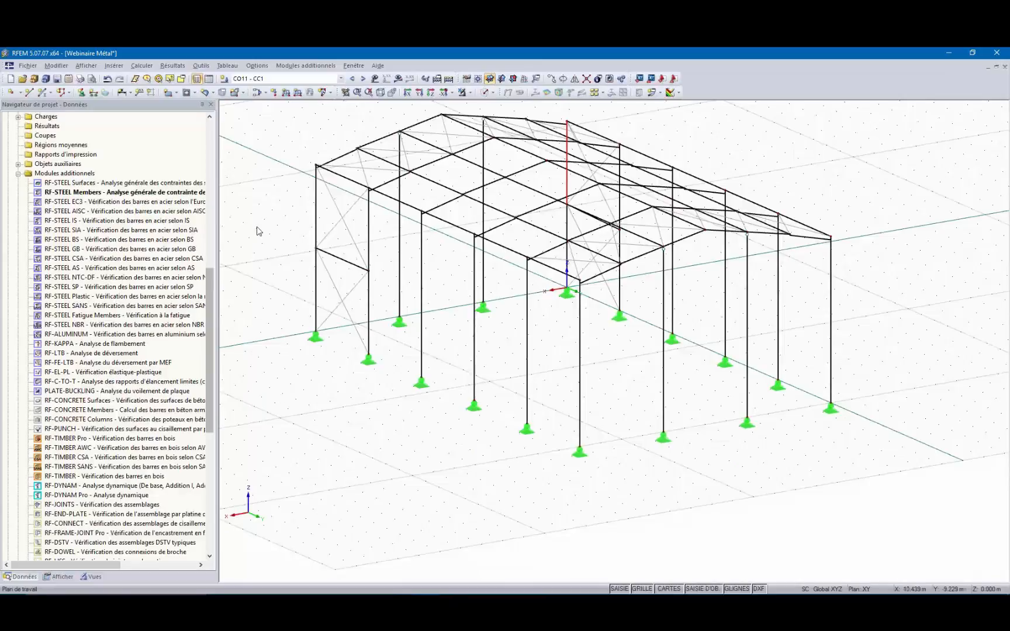
{"action": "left_click", "coordinate": [323, 92]}
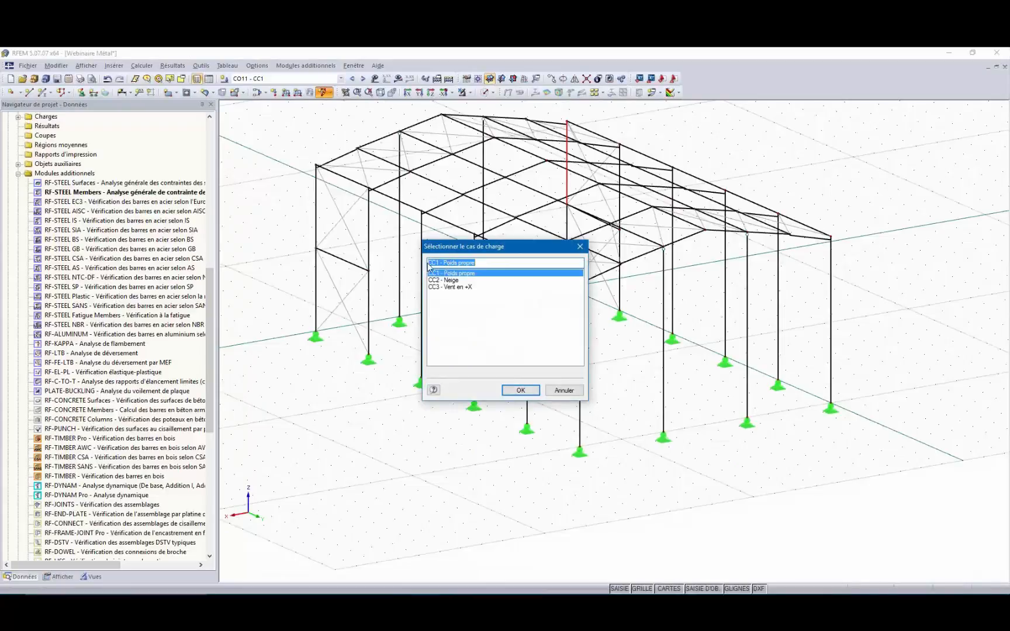
{"action": "left_click", "coordinate": [579, 246]}
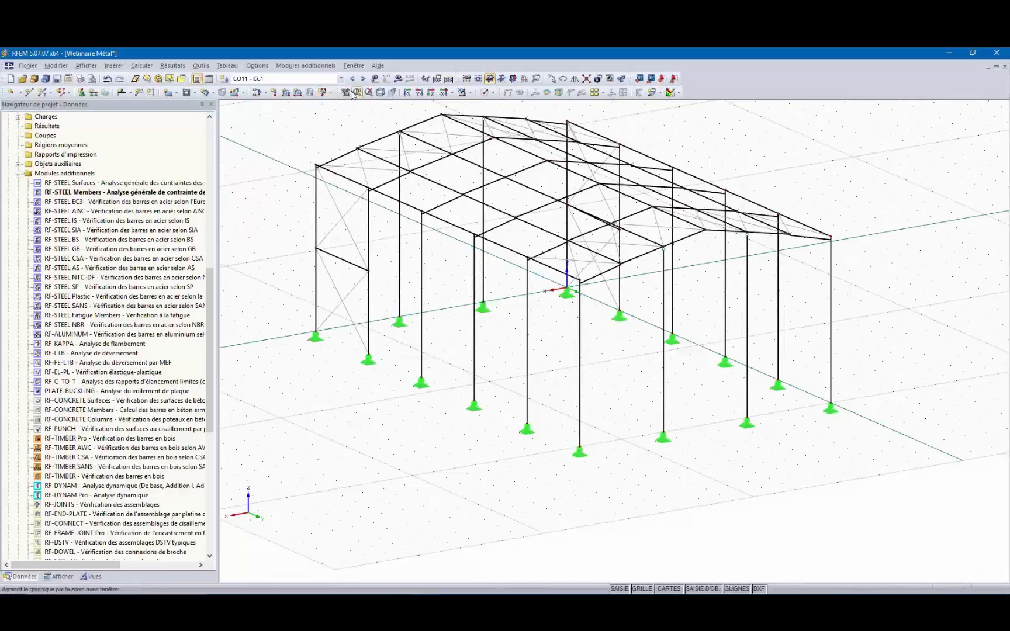
- Start the RF-IMP imperfection generator and assign column member 56 of the hall to the member imperfections
{"action": "left_click", "coordinate": [313, 68]}
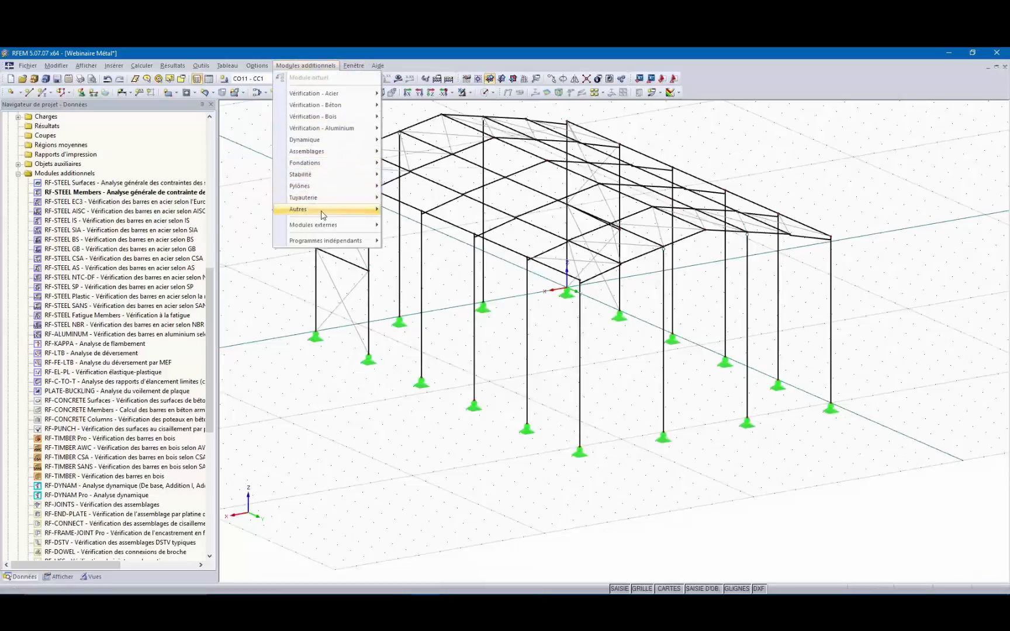
{"action": "mouse_move", "coordinate": [323, 212]}
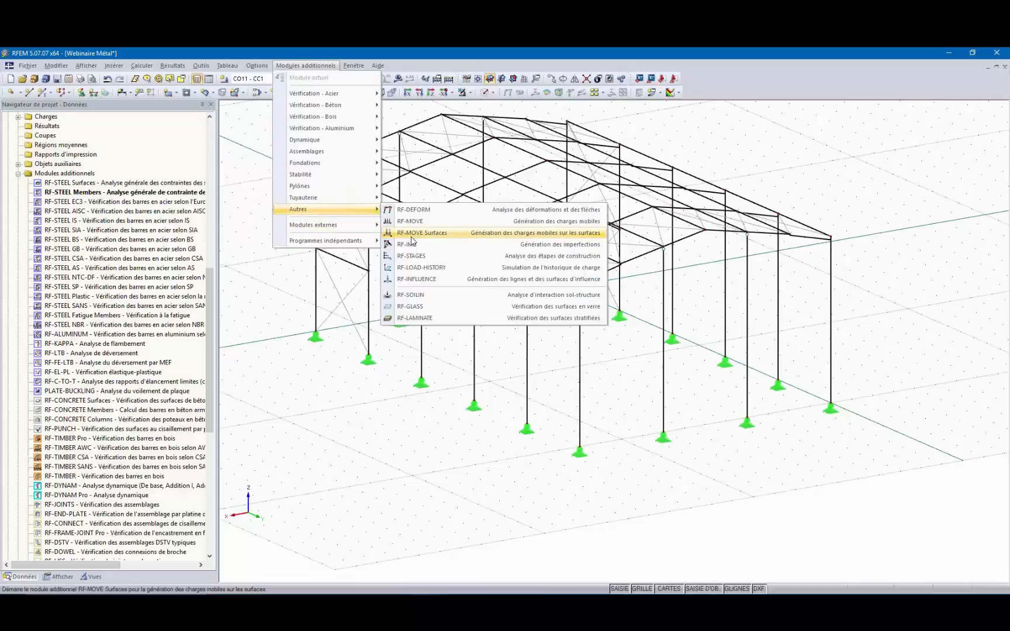
{"action": "left_click", "coordinate": [429, 244]}
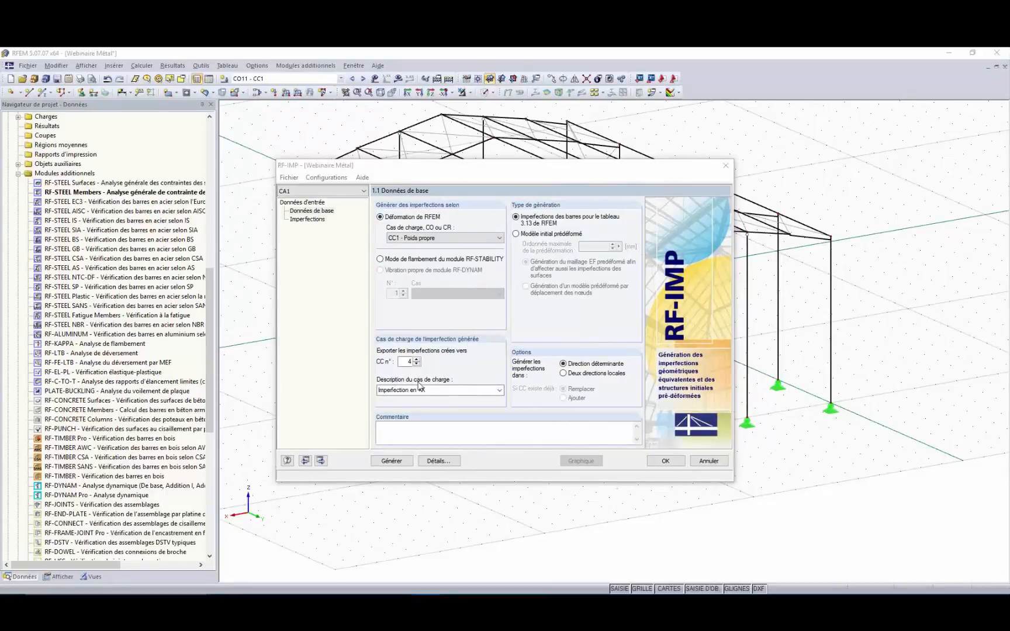
{"action": "left_click", "coordinate": [307, 219]}
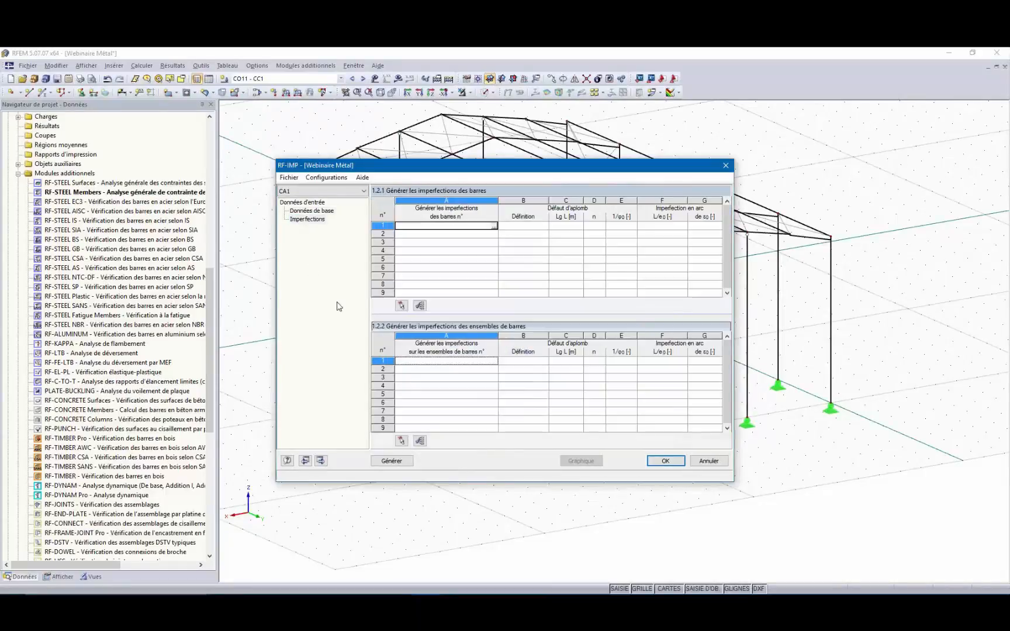
{"action": "left_click", "coordinate": [495, 228]}
{"action": "left_click", "coordinate": [778, 289]}
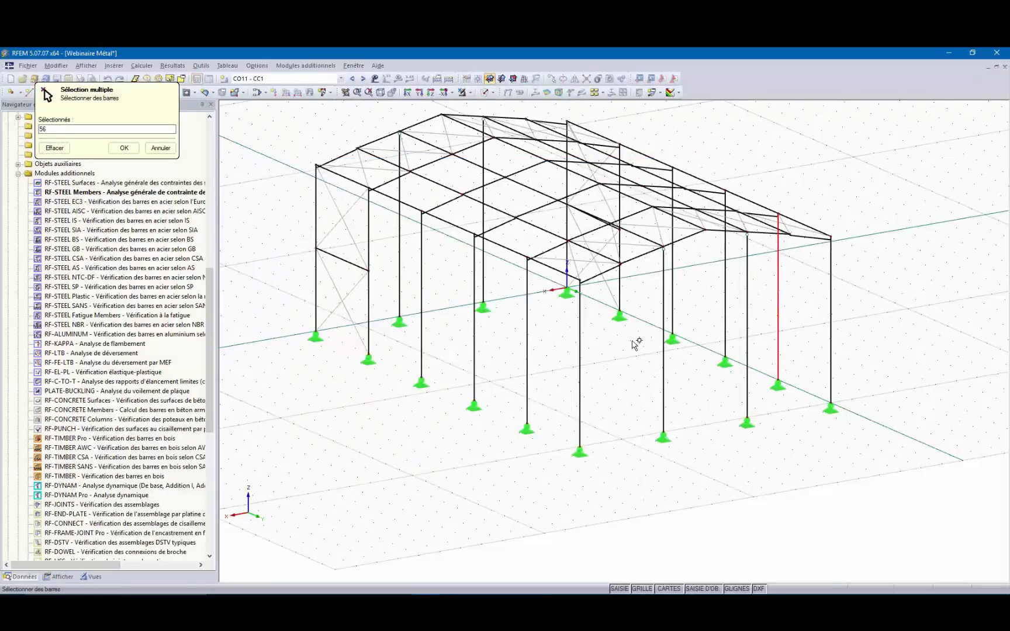
{"action": "left_click", "coordinate": [124, 148]}
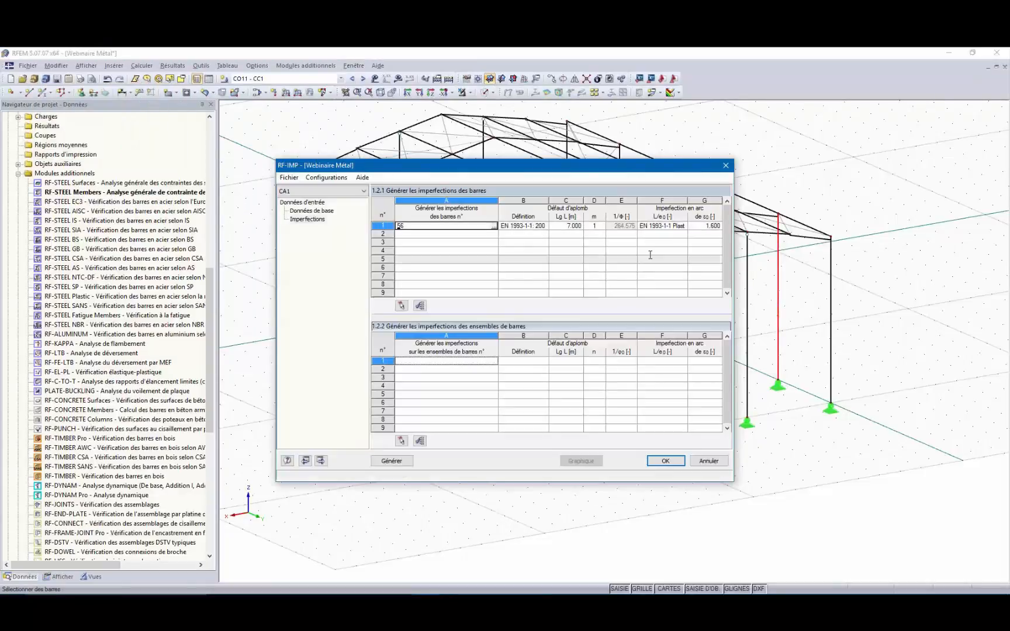
- Define member 56's sway by EN 1993-1-1:2005-07 (Eurocode 3) with m 2 and bow imperfection threshold ε0 0, and try to generate the imperfections
{"action": "left_click", "coordinate": [542, 228]}
{"action": "left_click", "coordinate": [543, 227]}
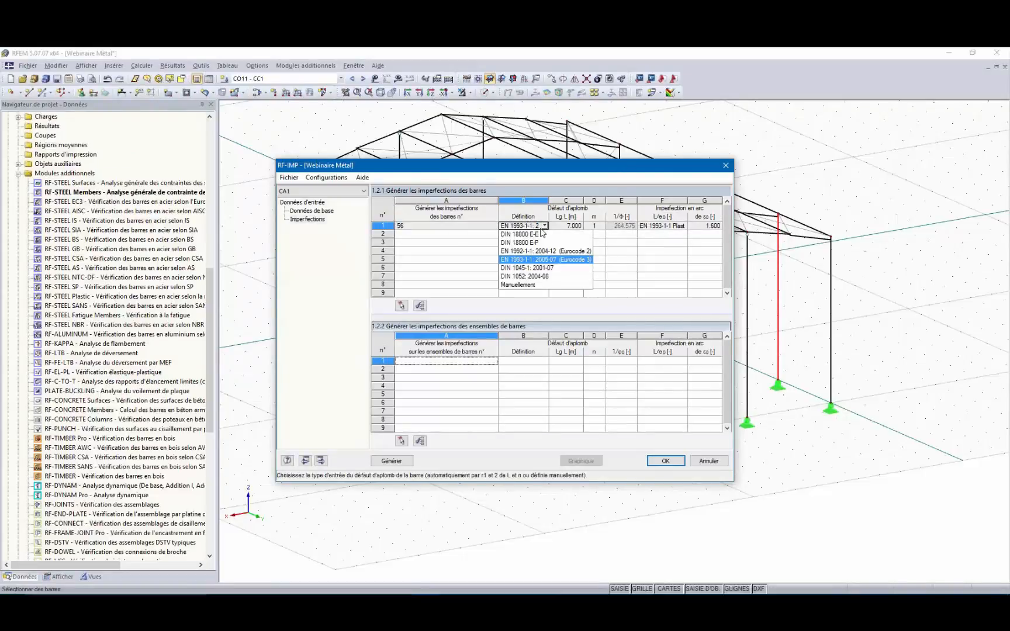
{"action": "left_click", "coordinate": [541, 260]}
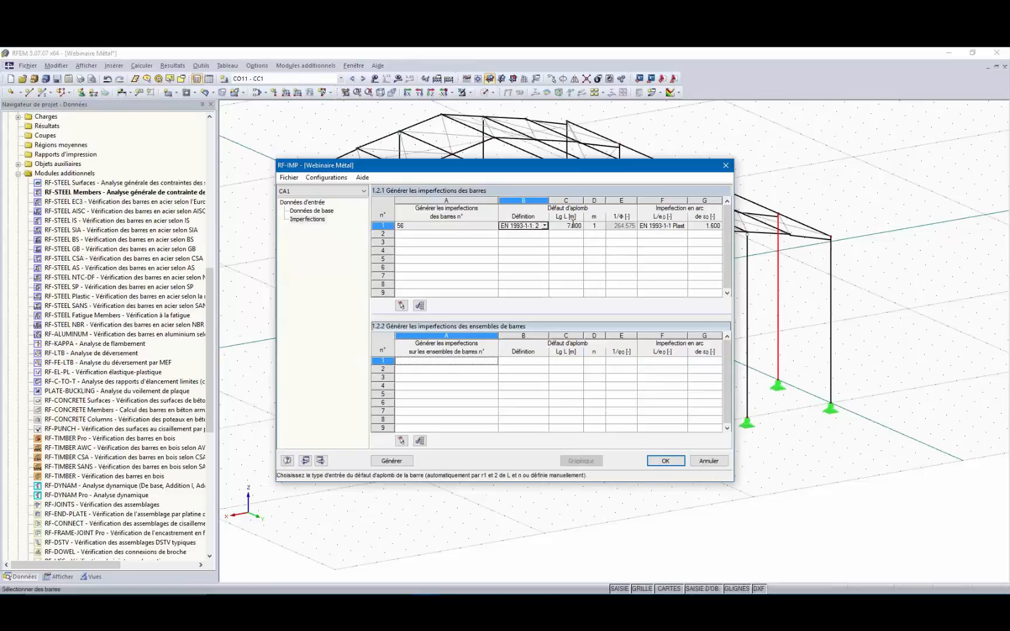
{"action": "left_click", "coordinate": [597, 225]}
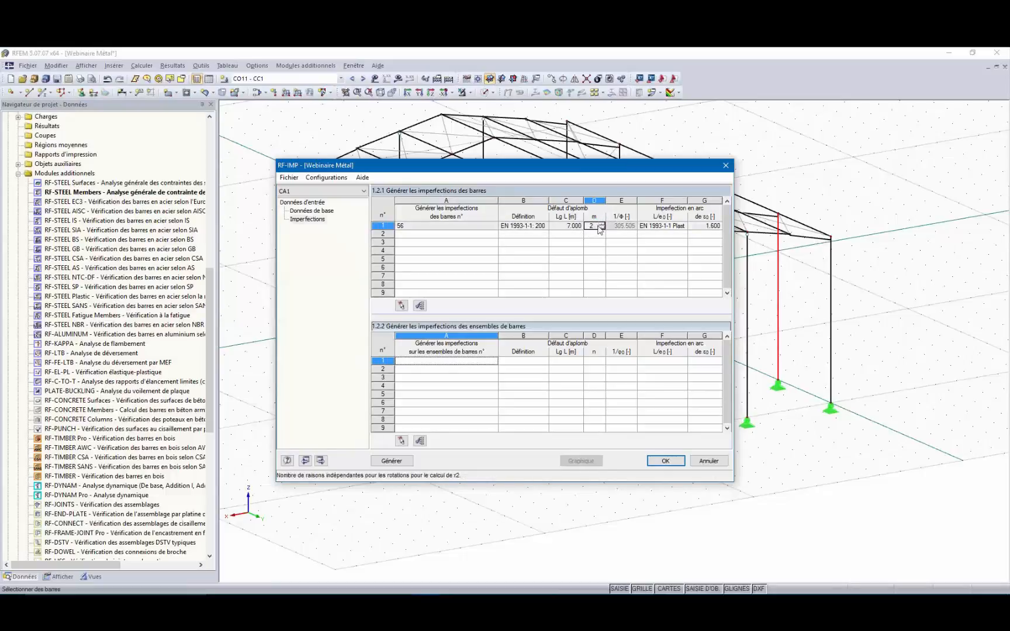
{"action": "left_click", "coordinate": [699, 226]}
{"action": "double_click", "coordinate": [699, 226]}
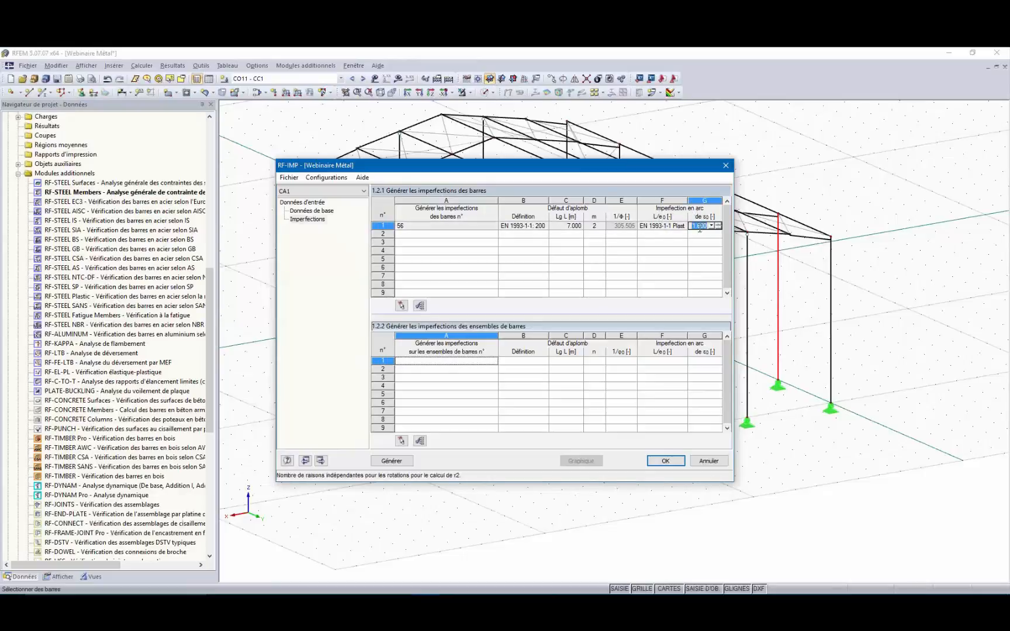
{"action": "type", "text": "0"}
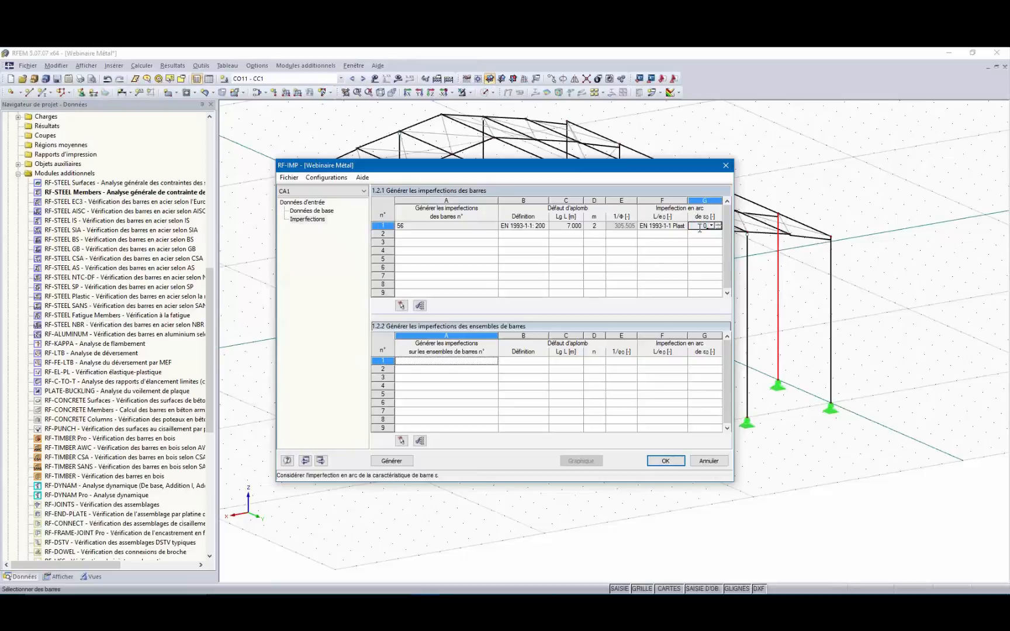
{"action": "left_click", "coordinate": [408, 461]}
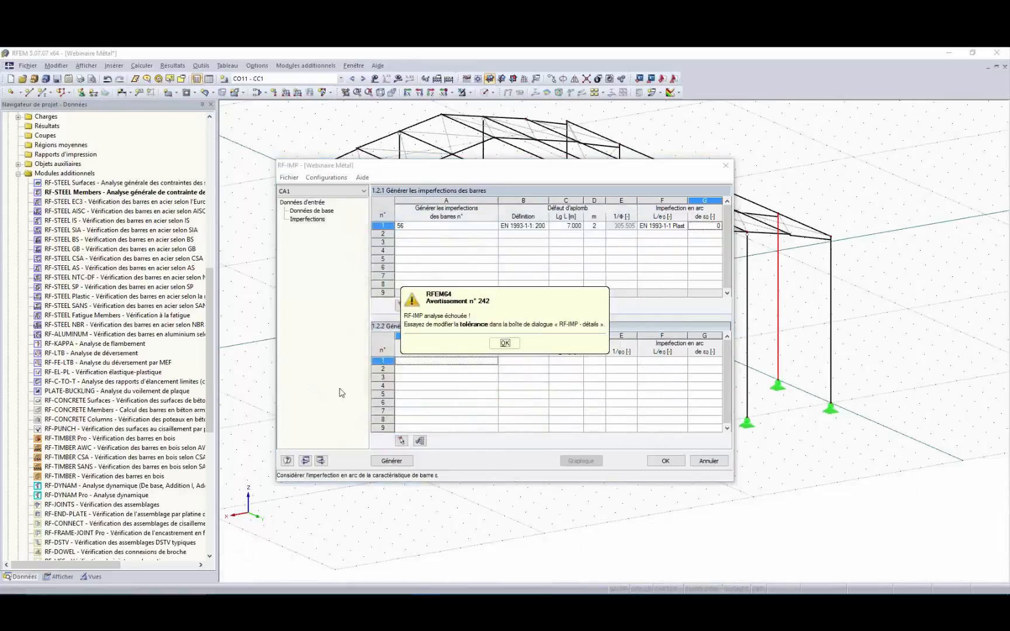
{"action": "left_click", "coordinate": [506, 345]}
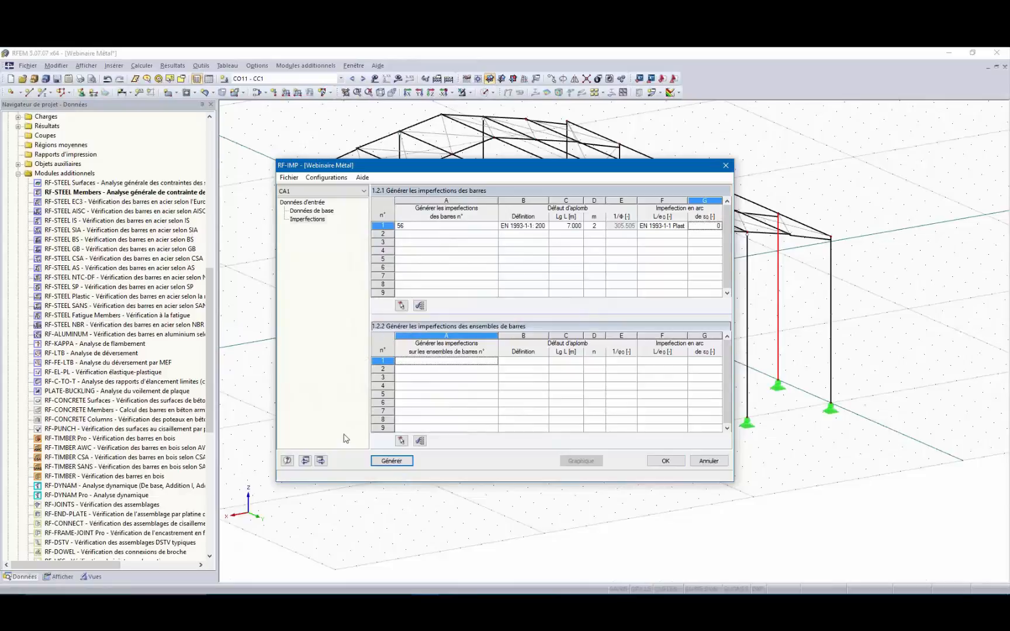
- Set the member imperfection tolerance to e-5 in the RF-IMP details
{"action": "left_click", "coordinate": [312, 211]}
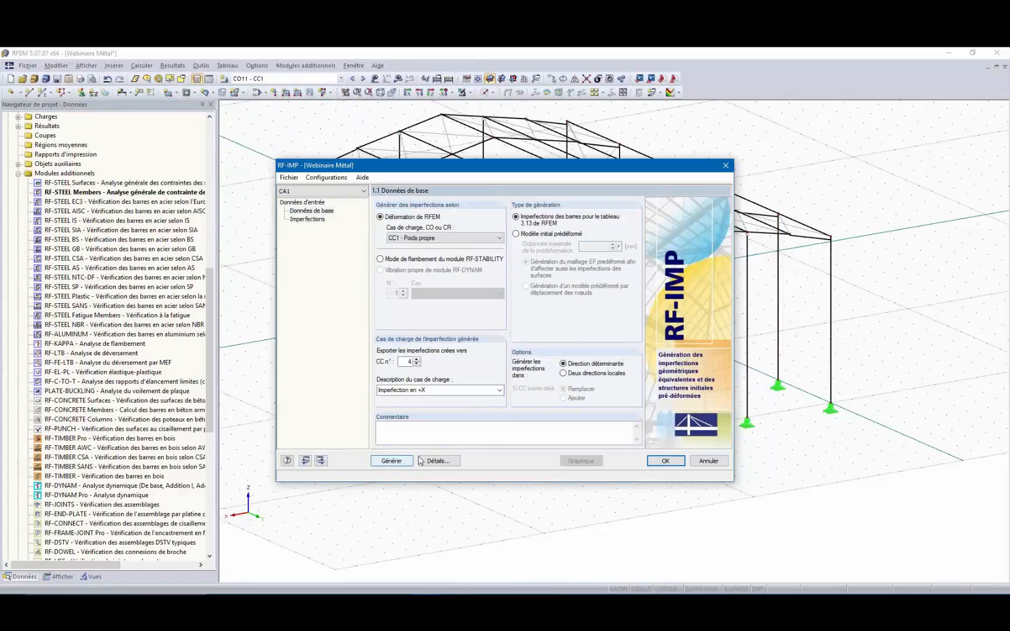
{"action": "left_click", "coordinate": [438, 461]}
{"action": "left_click", "coordinate": [548, 320]}
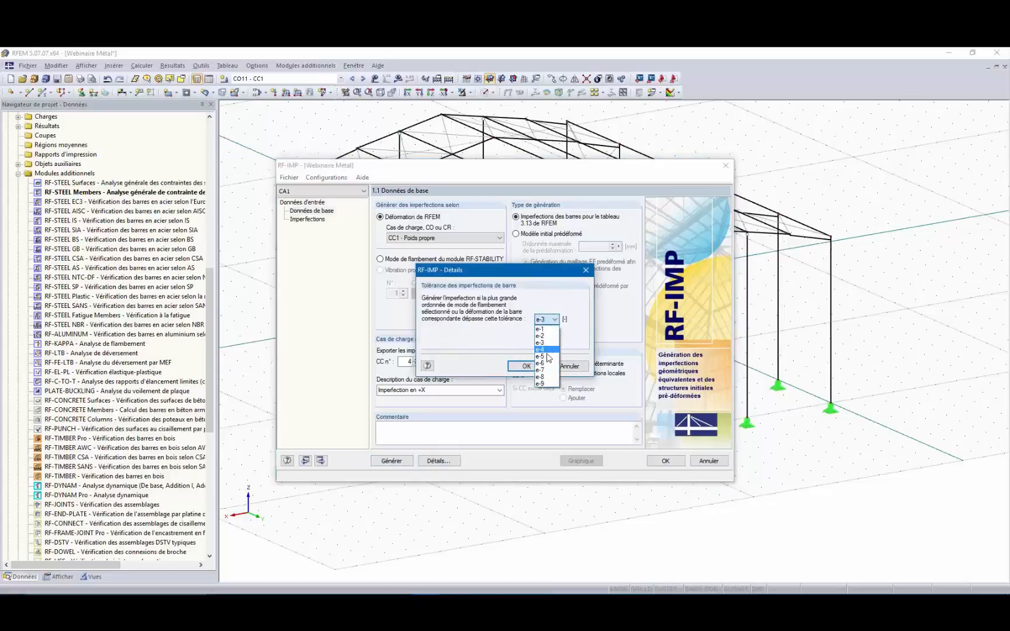
{"action": "left_click", "coordinate": [540, 330]}
{"action": "left_click", "coordinate": [526, 367]}
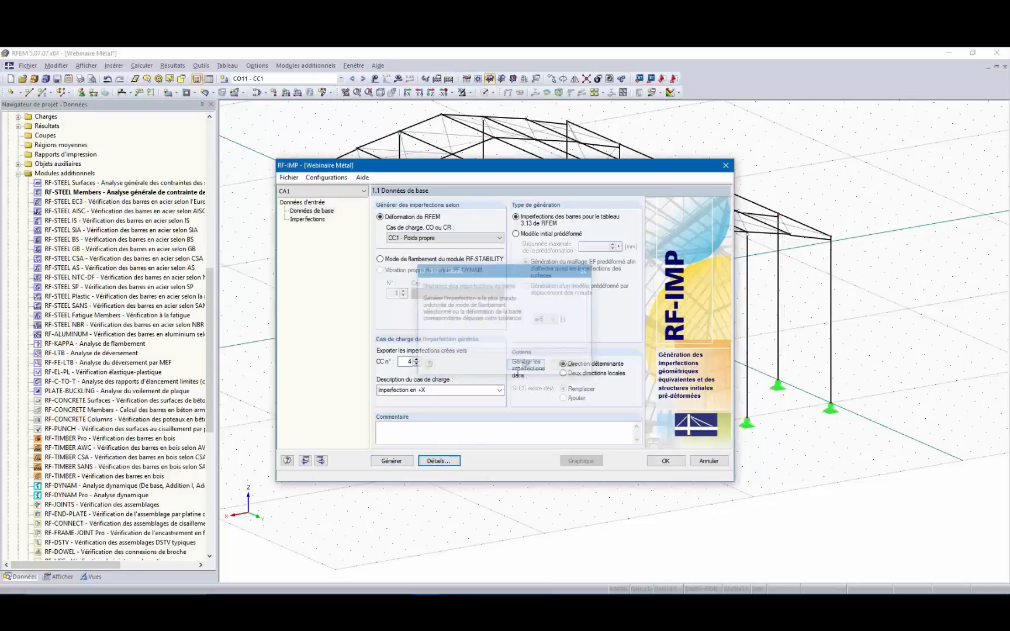
{"action": "left_click", "coordinate": [438, 461]}
{"action": "left_click", "coordinate": [554, 319]}
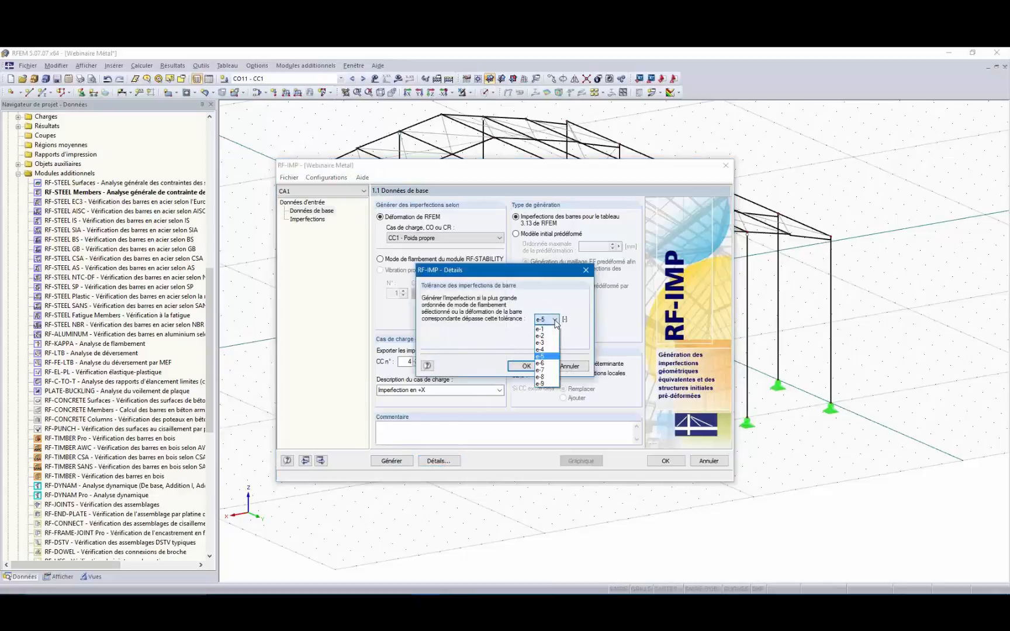
{"action": "left_click", "coordinate": [551, 356]}
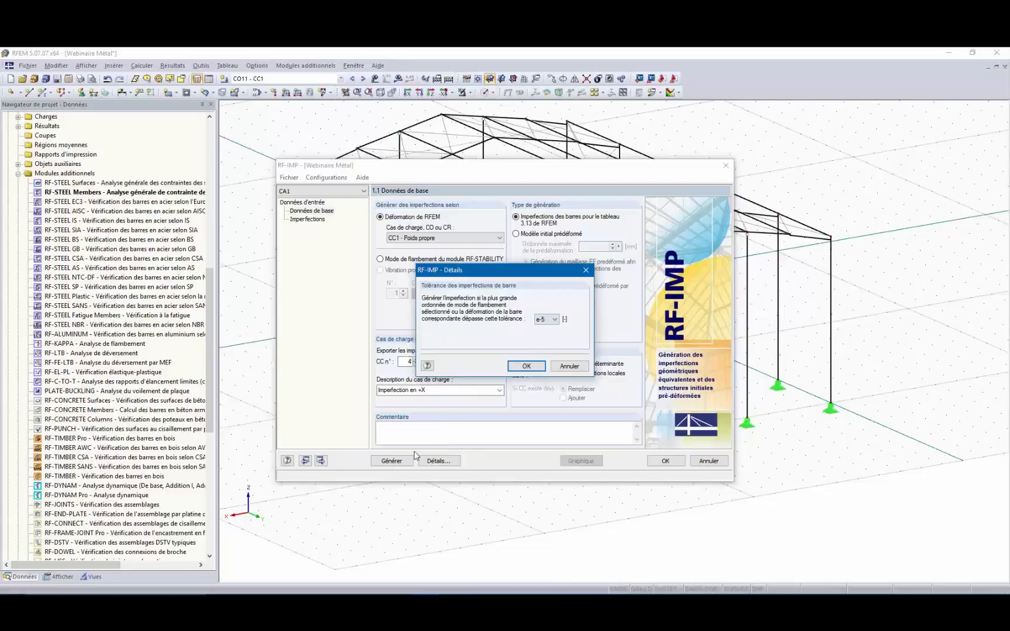
{"action": "left_click", "coordinate": [524, 366]}
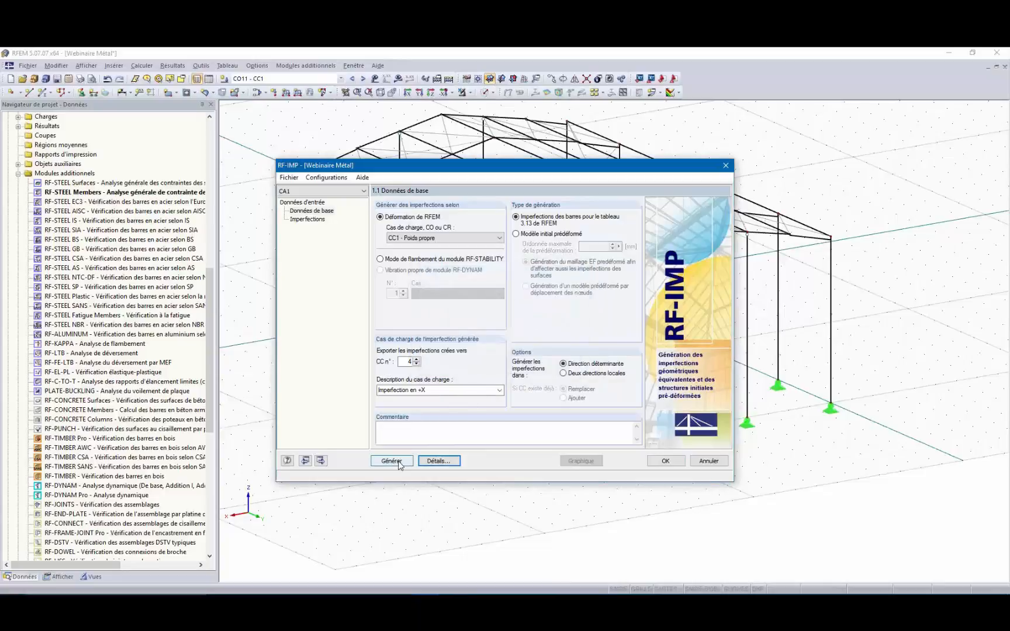
- Generate the imperfections with RF-IMP and view them graphically on the hall's column
{"action": "left_click", "coordinate": [392, 461]}
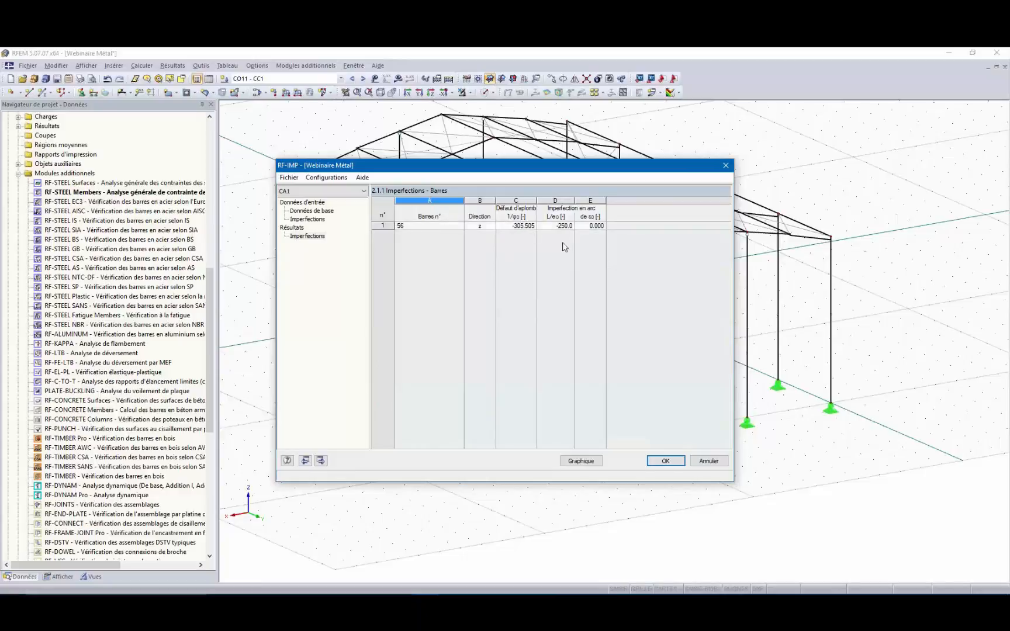
{"action": "left_click", "coordinate": [590, 465]}
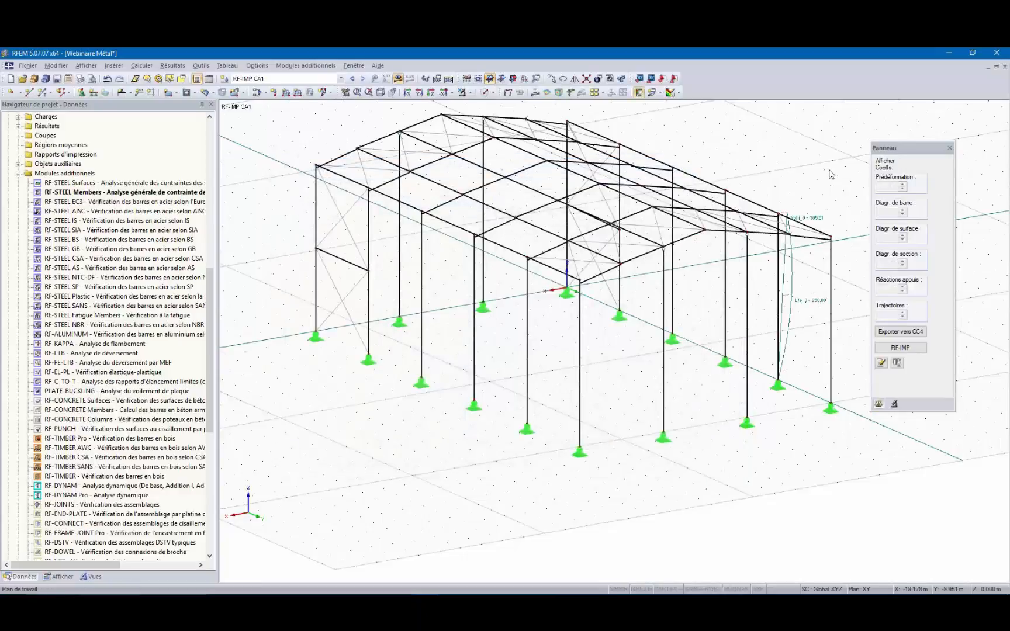
{"action": "middle_click_drag", "start_coordinate": [829, 170], "coordinate": [625, 287], "text": "ctrl"}
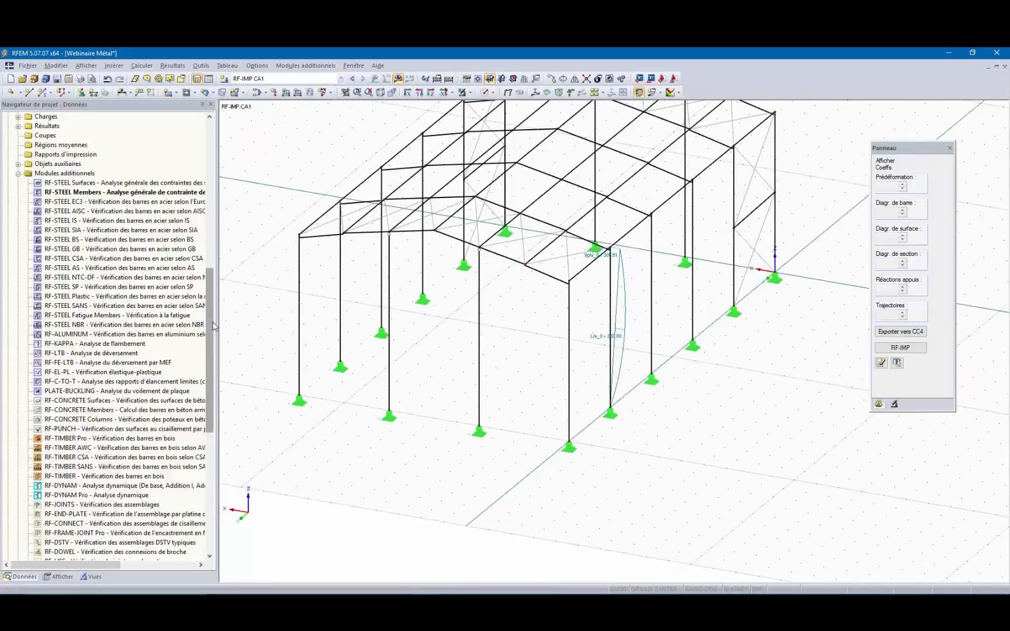
- Switch to the Webinaire Métal+Imp model and examine its imperfection load cases CC4 in +X and CC5 in +Y
{"action": "left_click_drag", "start_coordinate": [211, 307], "coordinate": [215, 158]}
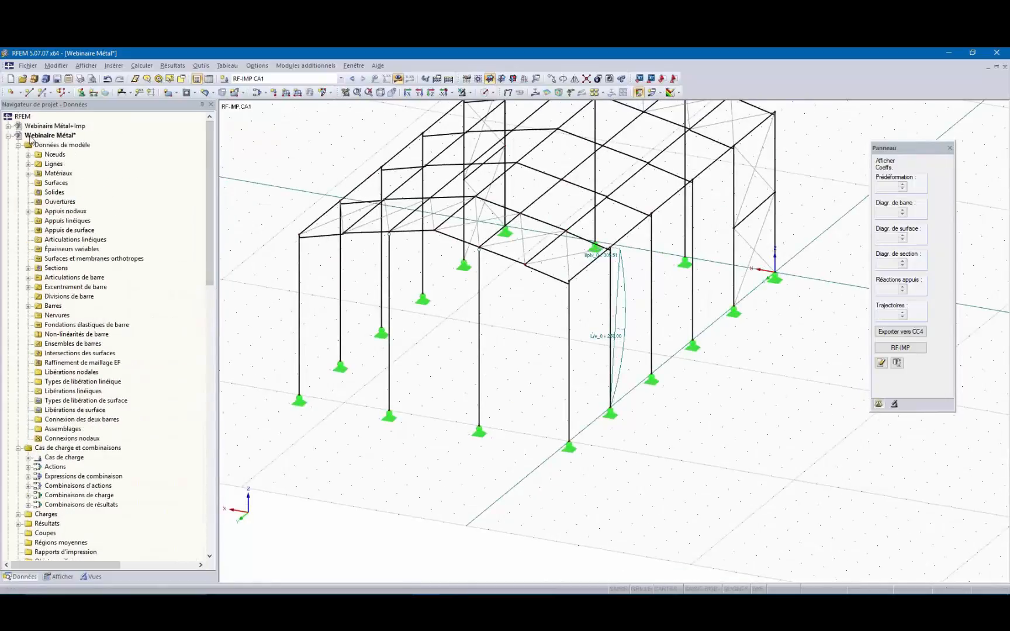
{"action": "double_click", "coordinate": [45, 126]}
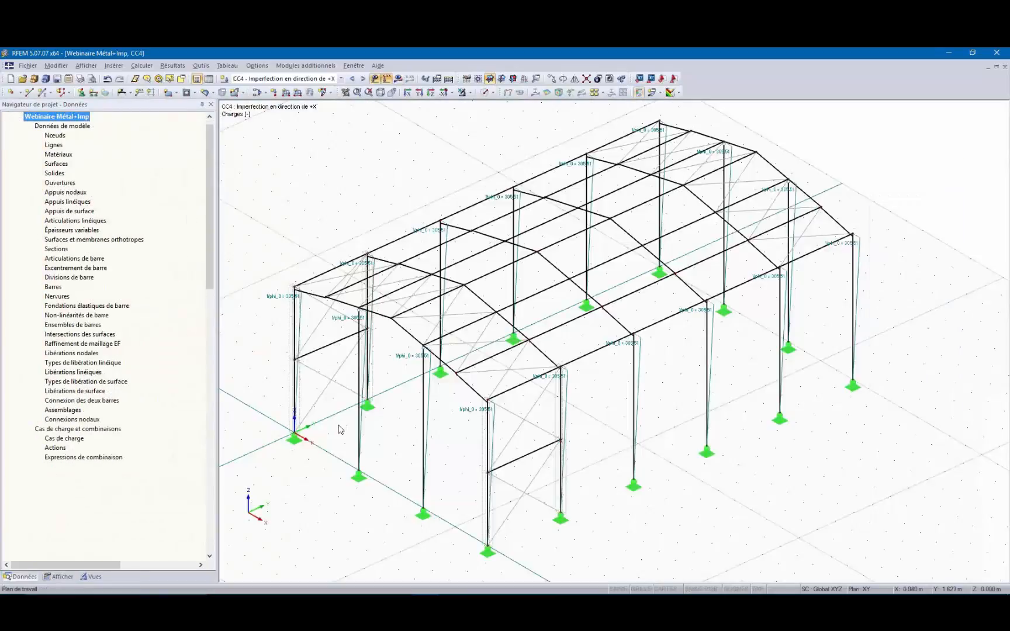
{"action": "middle_click_drag", "start_coordinate": [338, 412], "coordinate": [529, 374], "text": "ctrl"}
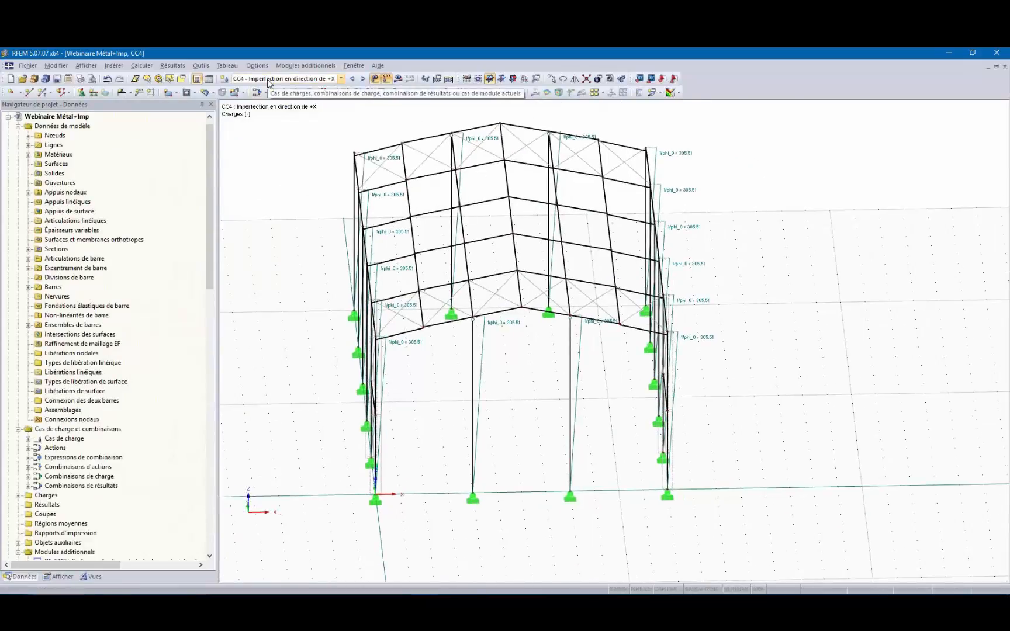
{"action": "left_click", "coordinate": [268, 81]}
{"action": "left_click", "coordinate": [274, 120]}
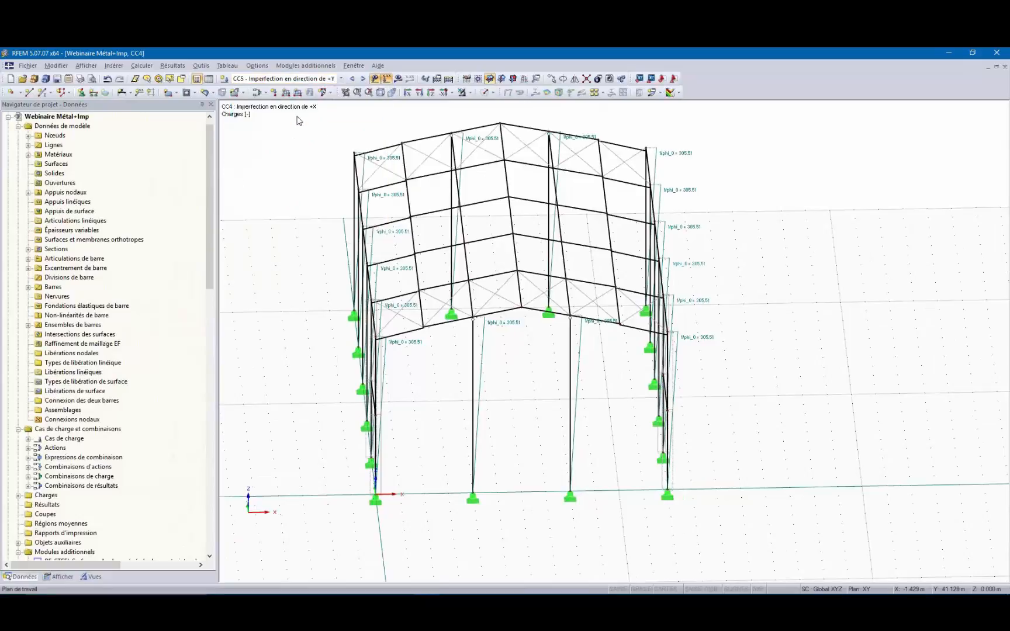
{"action": "middle_click_drag", "start_coordinate": [713, 347], "coordinate": [743, 392], "text": "ctrl"}
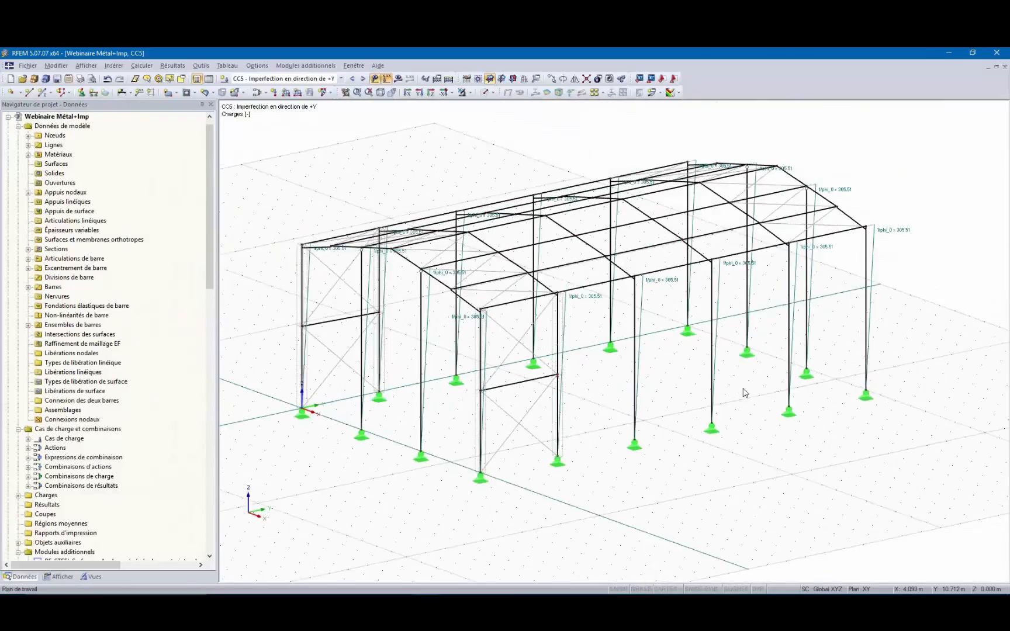
- Calculate the Webinaire Métal+Imp model completely and display the M-y internal force results for result combination CR1 - ELU (STR/GEO)
{"action": "left_click", "coordinate": [448, 79]}
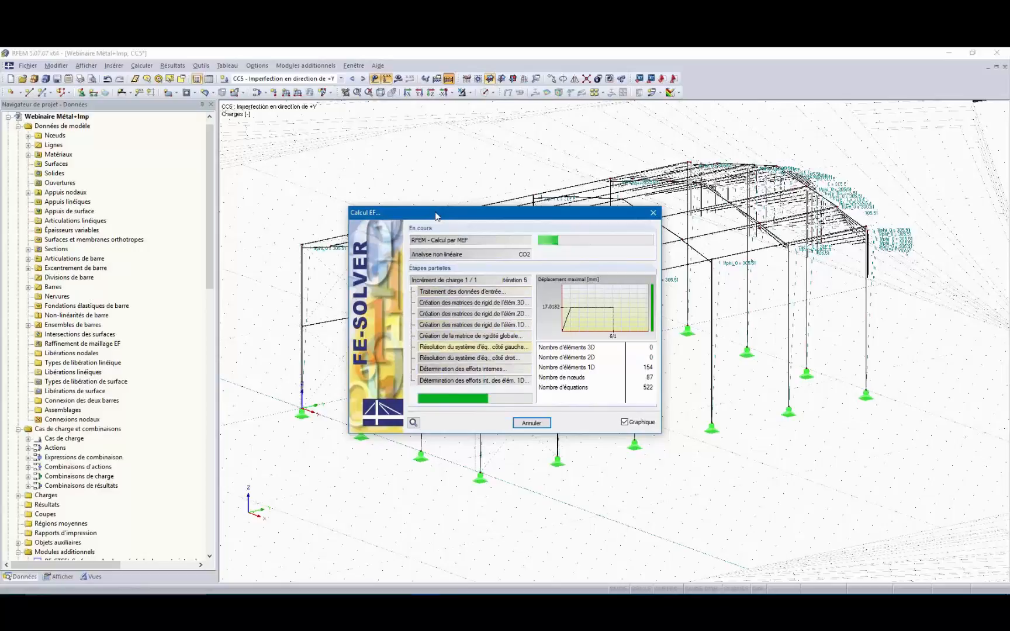
{"action": "left_click_drag", "start_coordinate": [436, 216], "coordinate": [436, 190]}
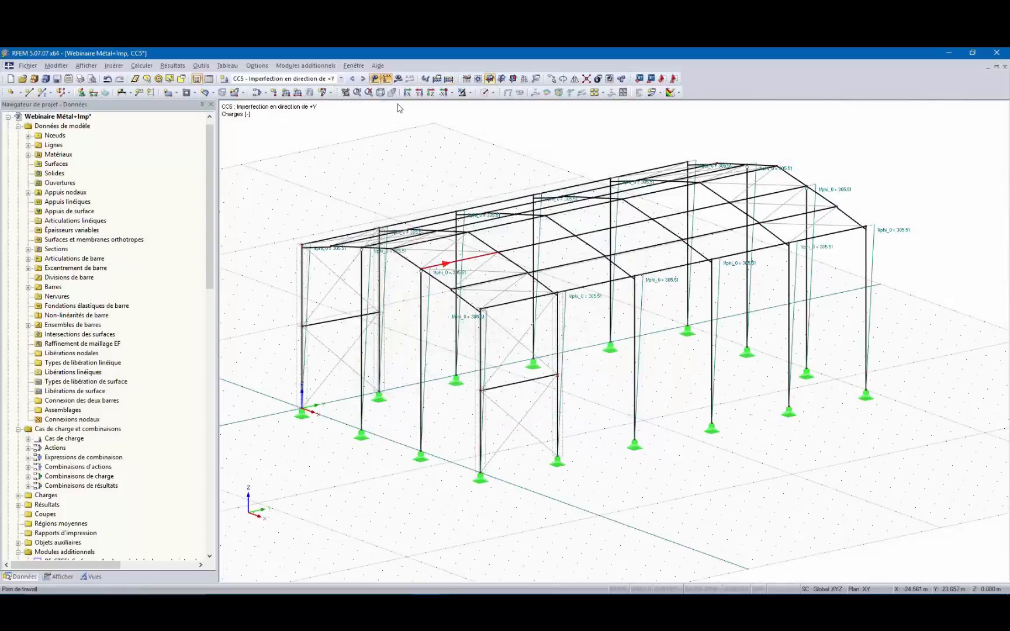
{"action": "left_click", "coordinate": [341, 78]}
{"action": "left_click", "coordinate": [338, 224]}
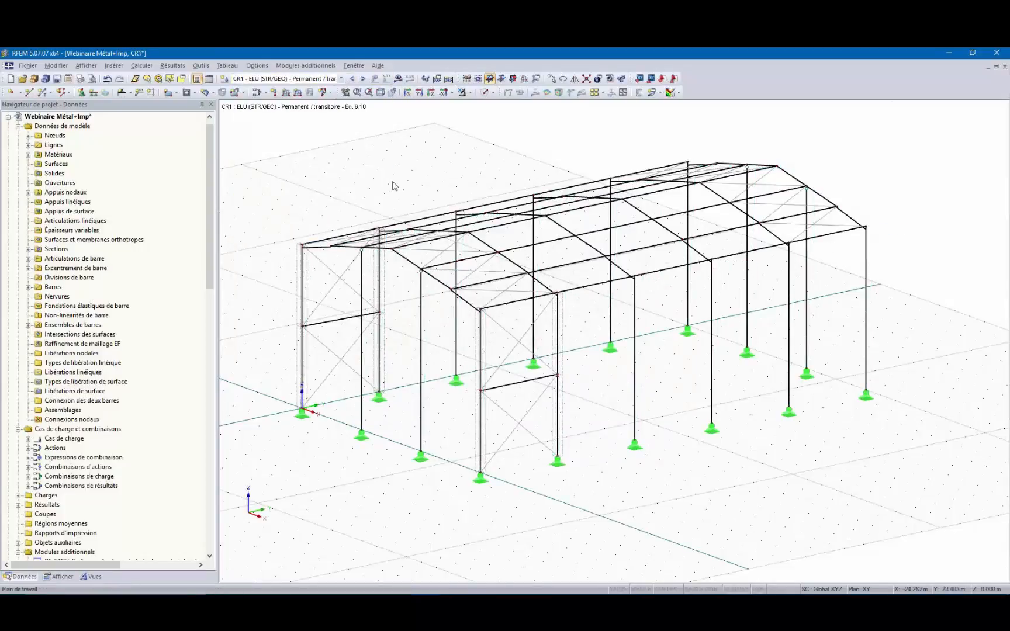
{"action": "left_click", "coordinate": [398, 79]}
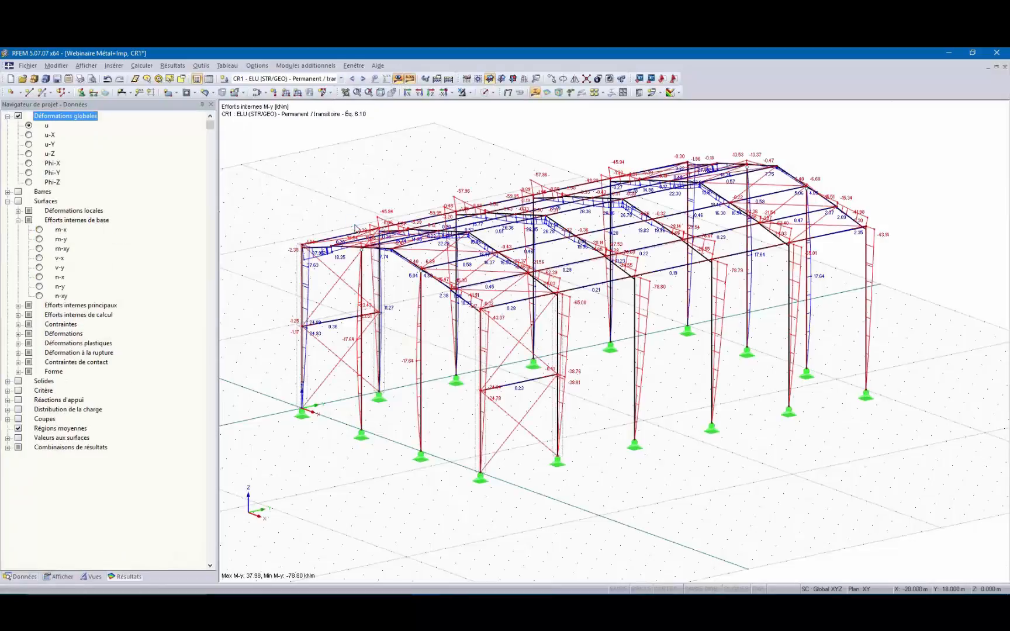
- Display the minimum and then the maximum M-y values of result combination CR1 and inspect them on the hall frames
{"action": "middle_click_drag", "start_coordinate": [340, 203], "coordinate": [389, 208], "text": "ctrl"}
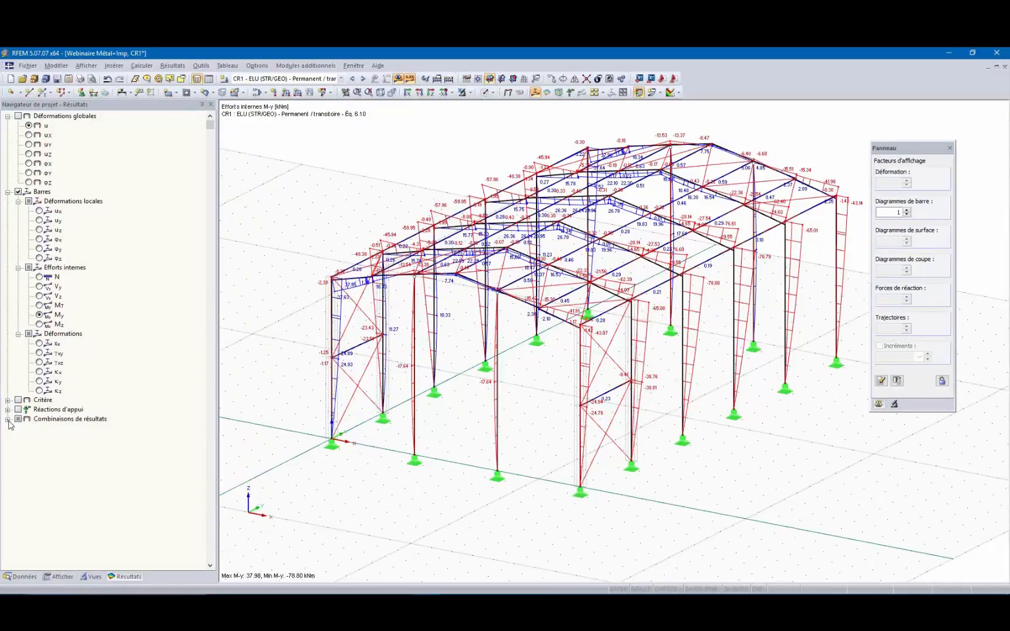
{"action": "left_click", "coordinate": [8, 419]}
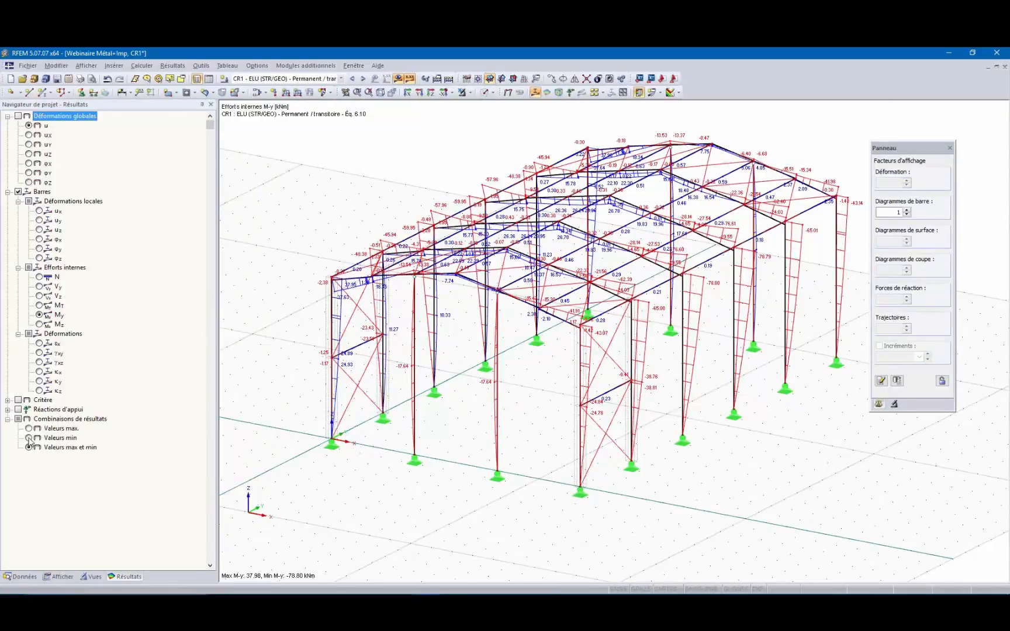
{"action": "left_click", "coordinate": [28, 438]}
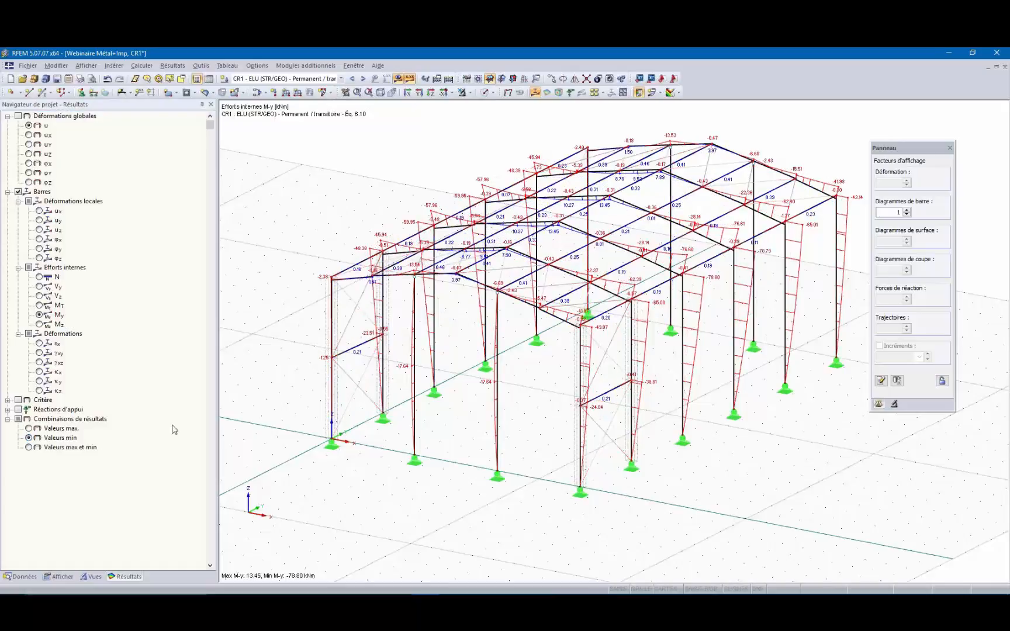
{"action": "left_click", "coordinate": [28, 428]}
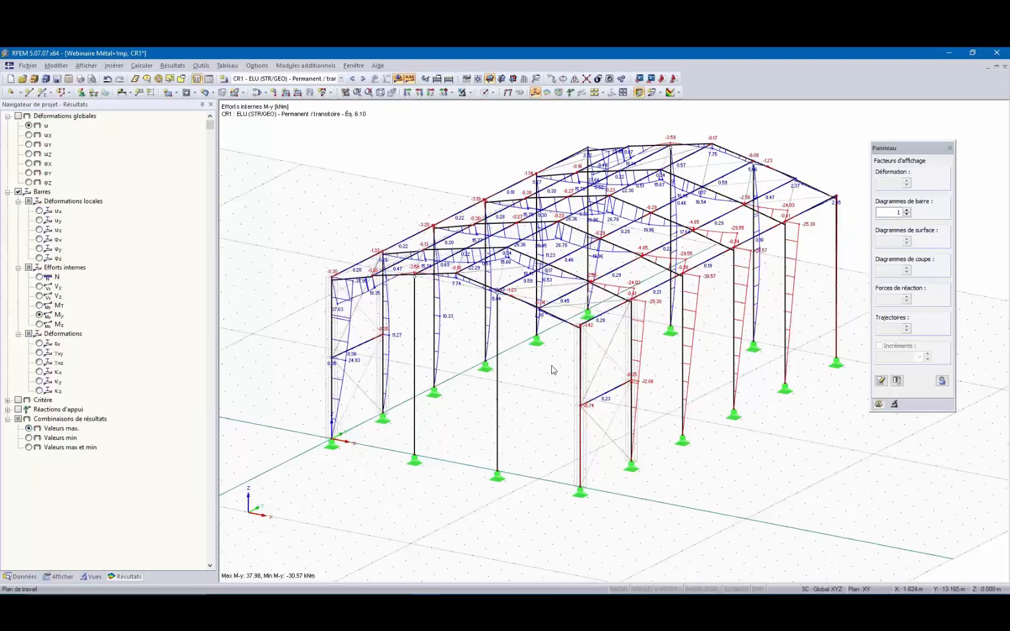
{"action": "middle_click_drag", "start_coordinate": [549, 384], "coordinate": [665, 355], "text": "ctrl"}
{"action": "scroll", "coordinate": [684, 359], "scroll_direction": "up", "scroll_amount": 3}
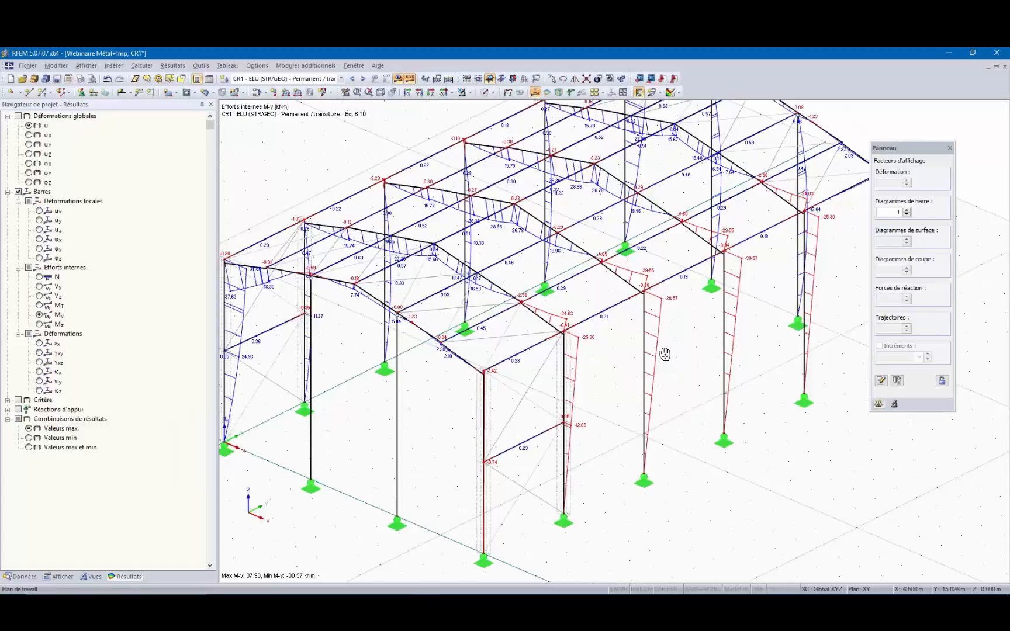
{"action": "middle_click_drag", "start_coordinate": [664, 355], "coordinate": [279, 234], "text": "ctrl"}
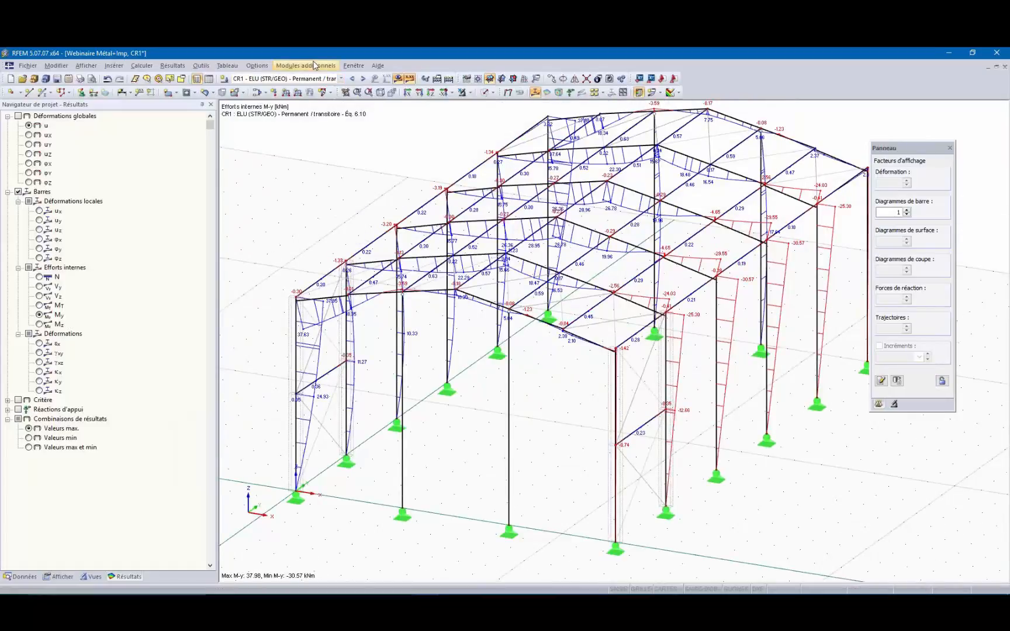
- Start an RF-STEEL EC3 design with the French NF national annex and add CR1 to the ultimate limit state combinations
{"action": "left_click", "coordinate": [313, 65]}
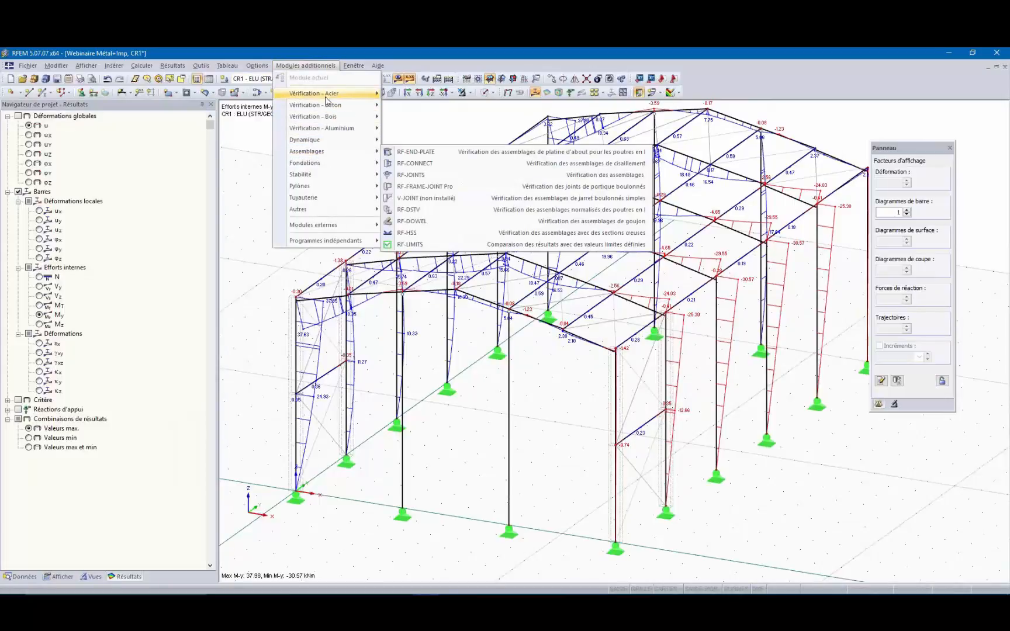
{"action": "mouse_move", "coordinate": [328, 99]}
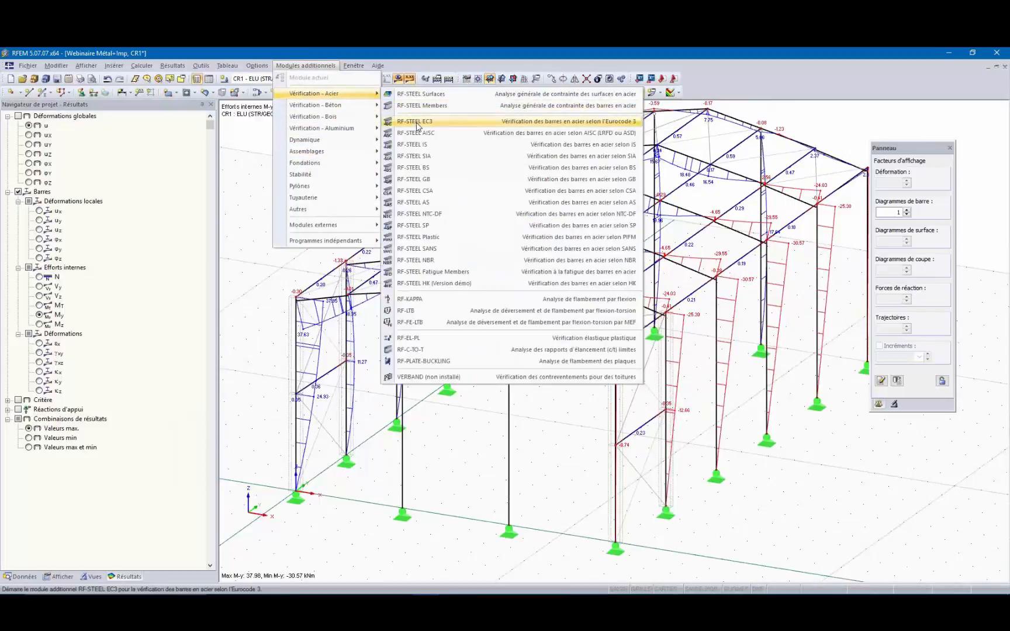
{"action": "left_click", "coordinate": [442, 147]}
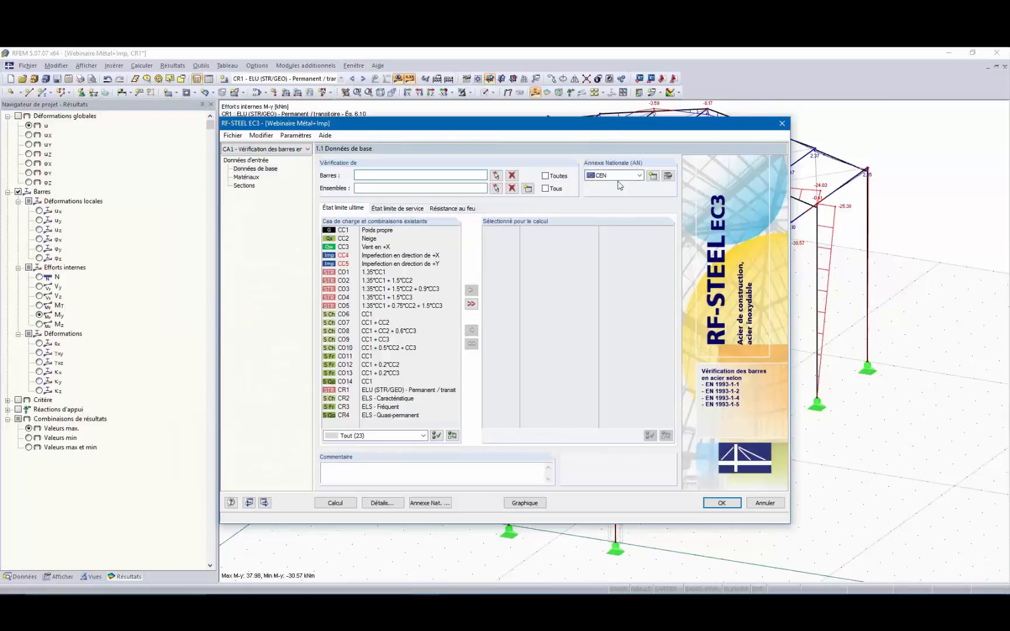
{"action": "left_click", "coordinate": [637, 176]}
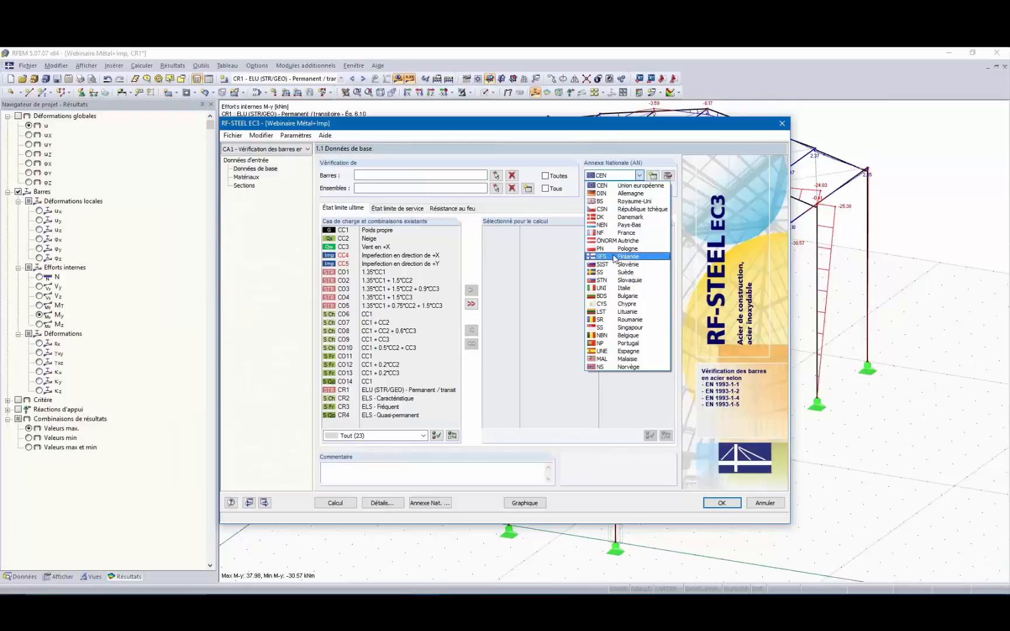
{"action": "left_click", "coordinate": [612, 234]}
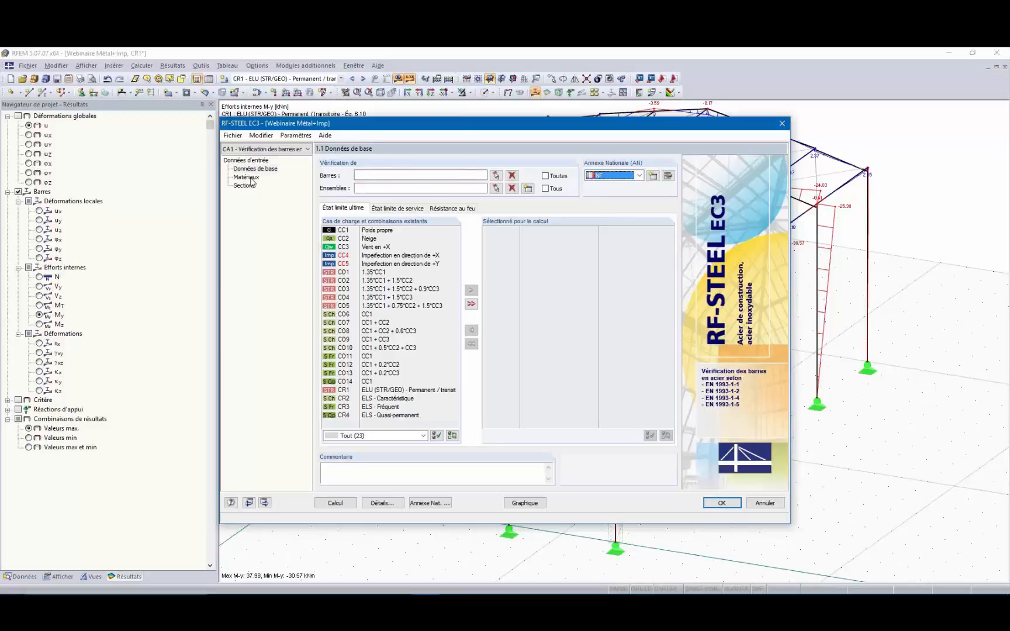
{"action": "double_click", "coordinate": [382, 390]}
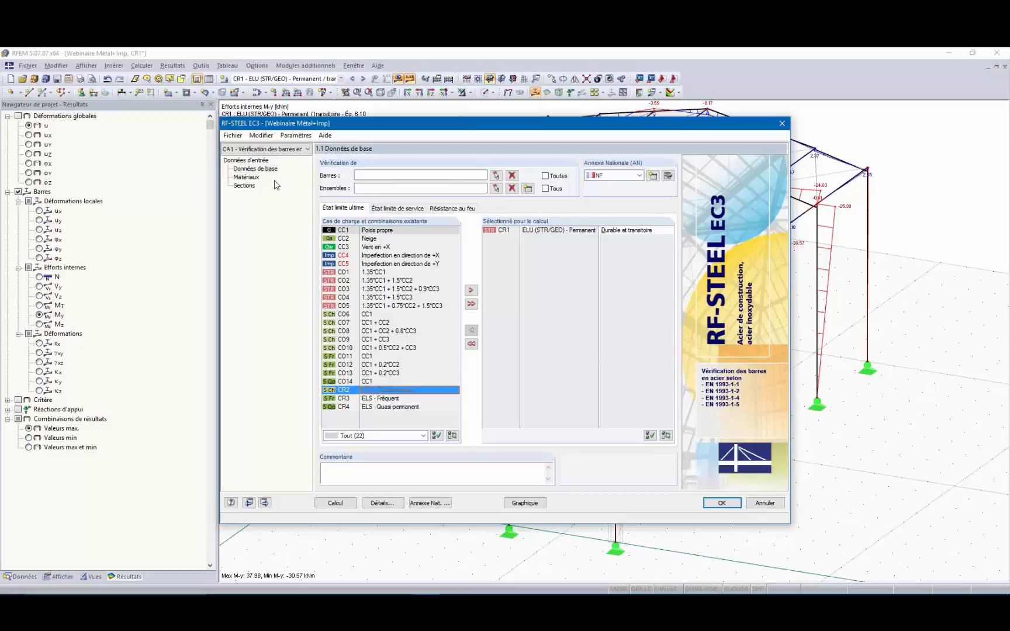
{"action": "left_click", "coordinate": [242, 179]}
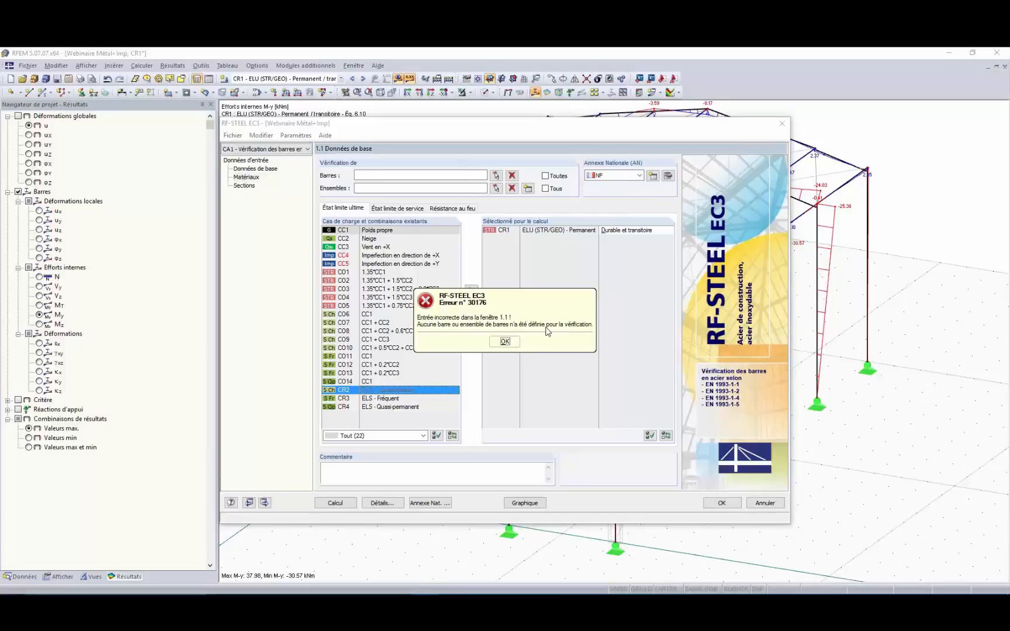
{"action": "left_click", "coordinate": [504, 342]}
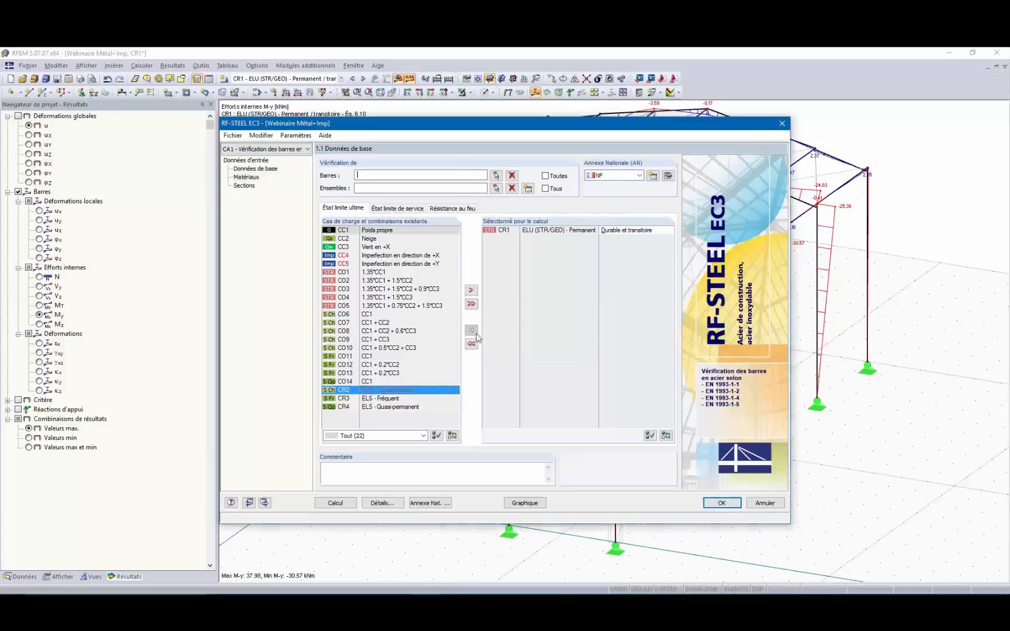
- Pick the frame column, member 44, graphically as the member to design in case CA1
{"action": "left_click", "coordinate": [497, 175]}
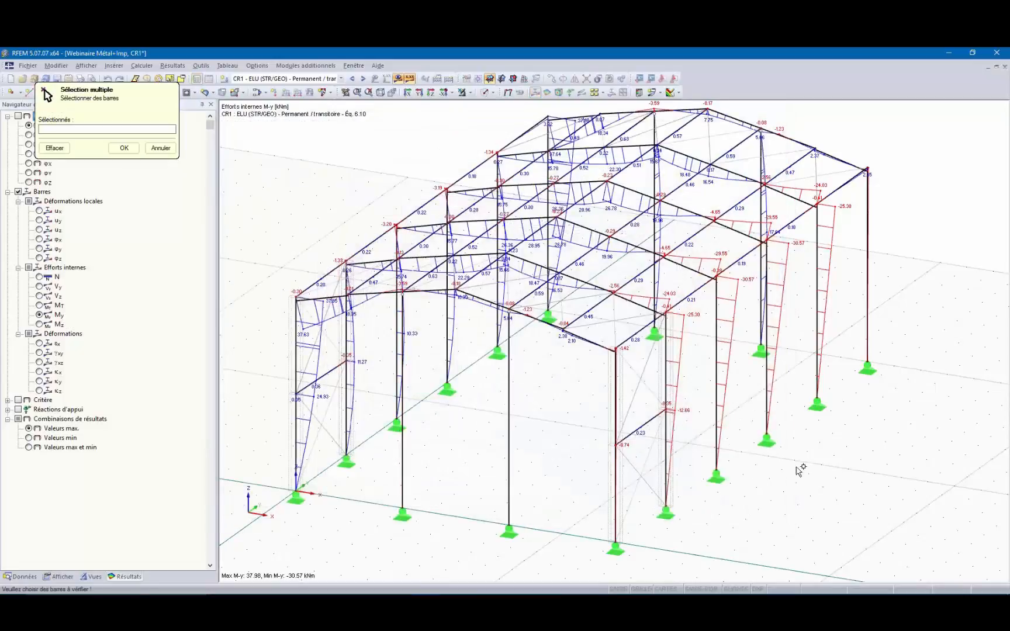
{"action": "middle_click_drag", "start_coordinate": [760, 482], "coordinate": [606, 475], "text": "ctrl"}
{"action": "left_click", "coordinate": [697, 413]}
{"action": "left_click", "coordinate": [124, 148]}
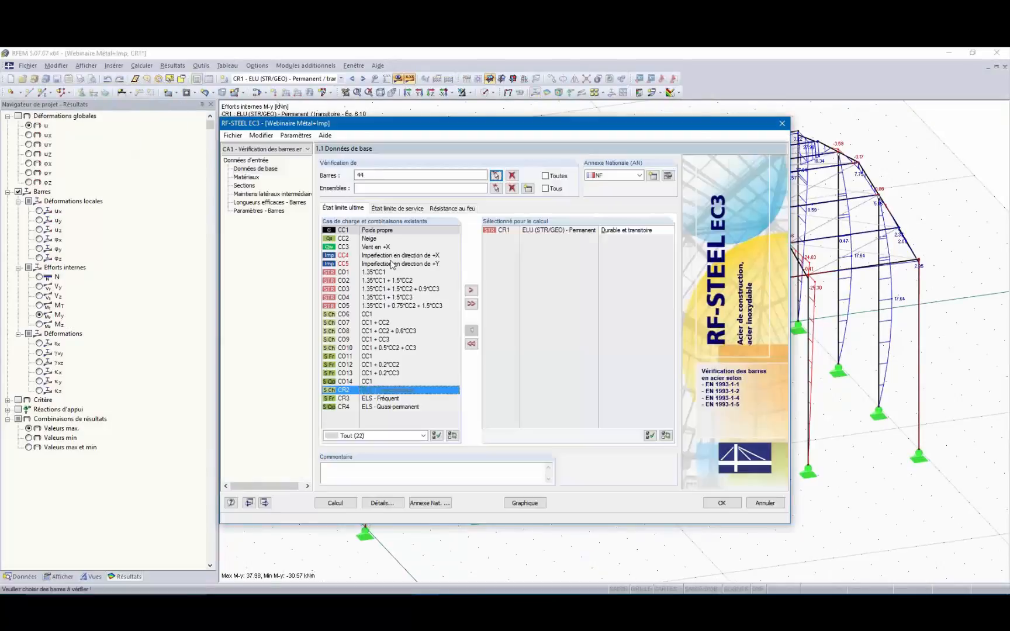
{"action": "left_click", "coordinate": [294, 237]}
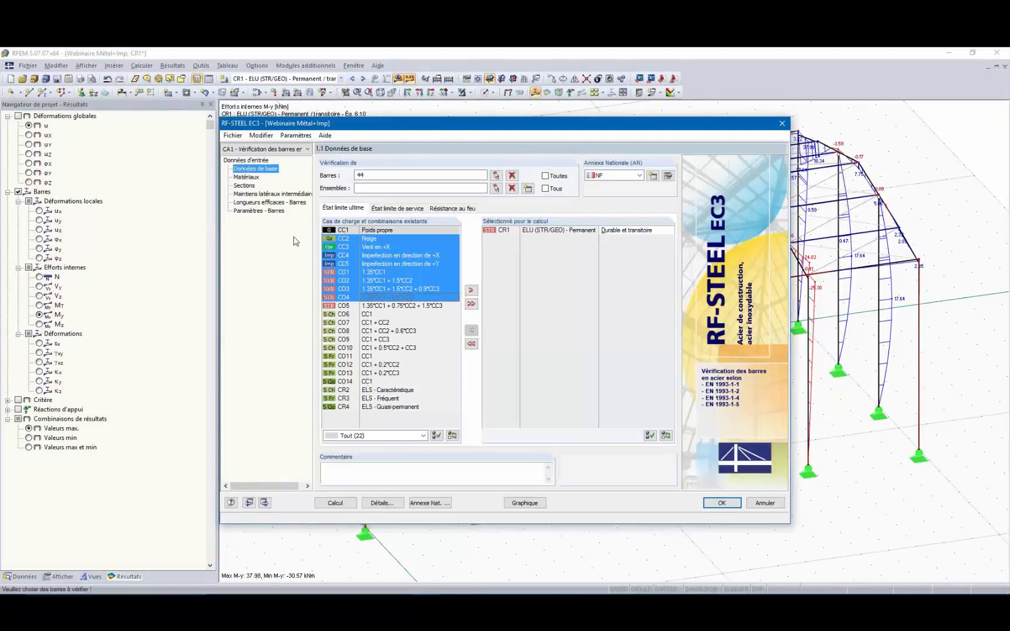
- Create RF-STEEL EC3 design case 2, adding " - Pt" to the default description, and save the changes in CA1
{"action": "left_click", "coordinate": [233, 135]}
{"action": "left_click", "coordinate": [260, 147]}
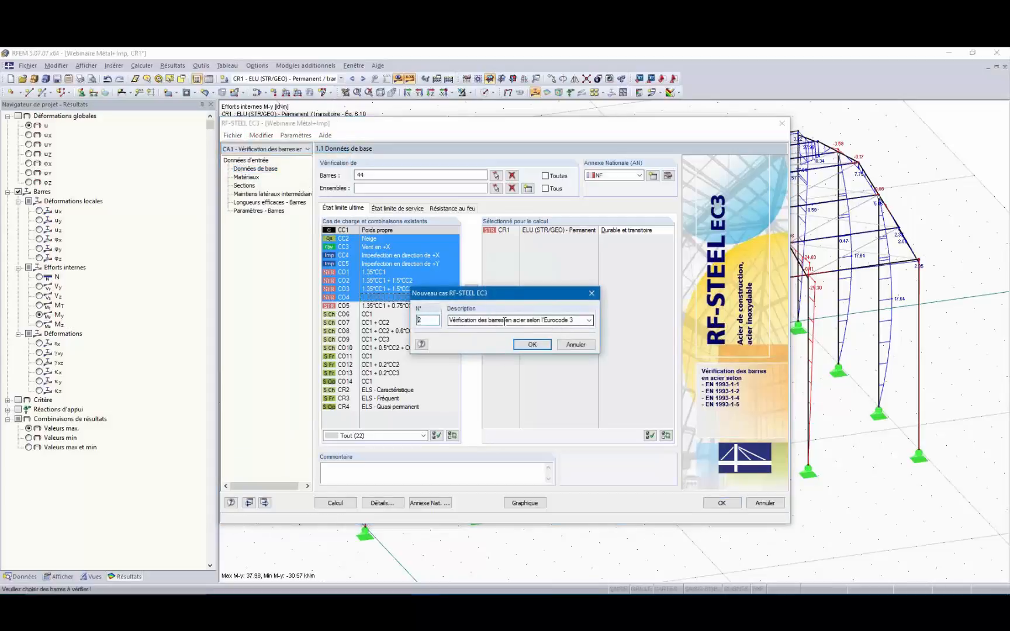
{"action": "left_click", "coordinate": [573, 321]}
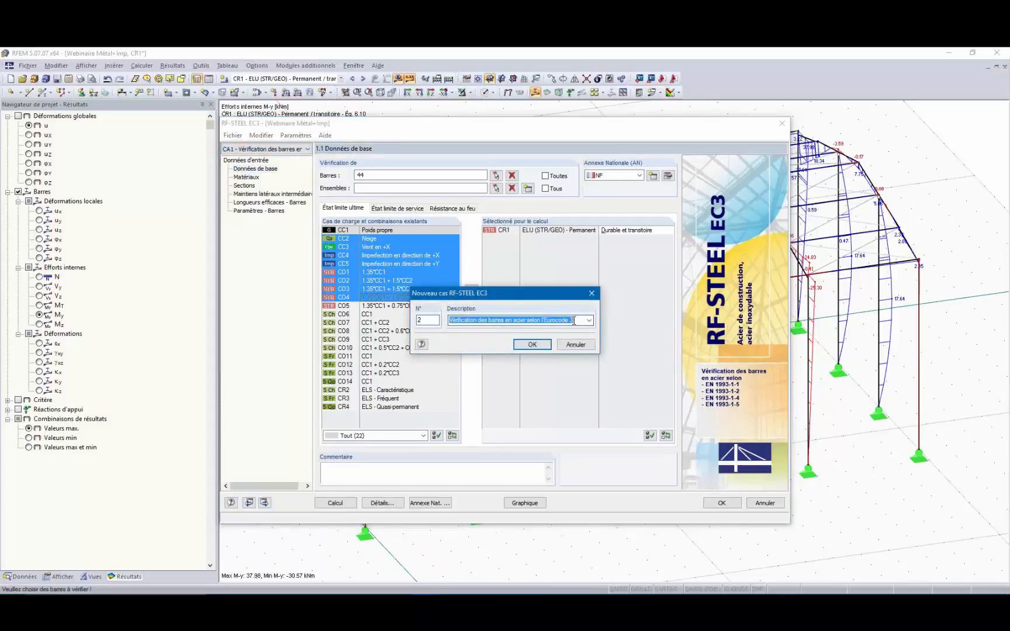
{"action": "left_click", "coordinate": [582, 321]}
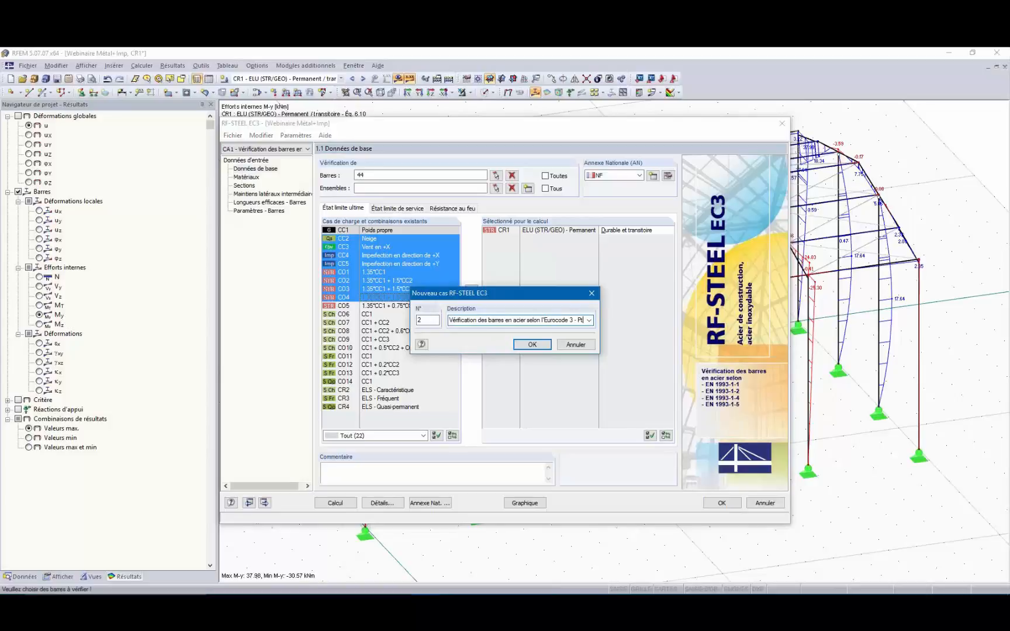
{"action": "left_click", "coordinate": [542, 346]}
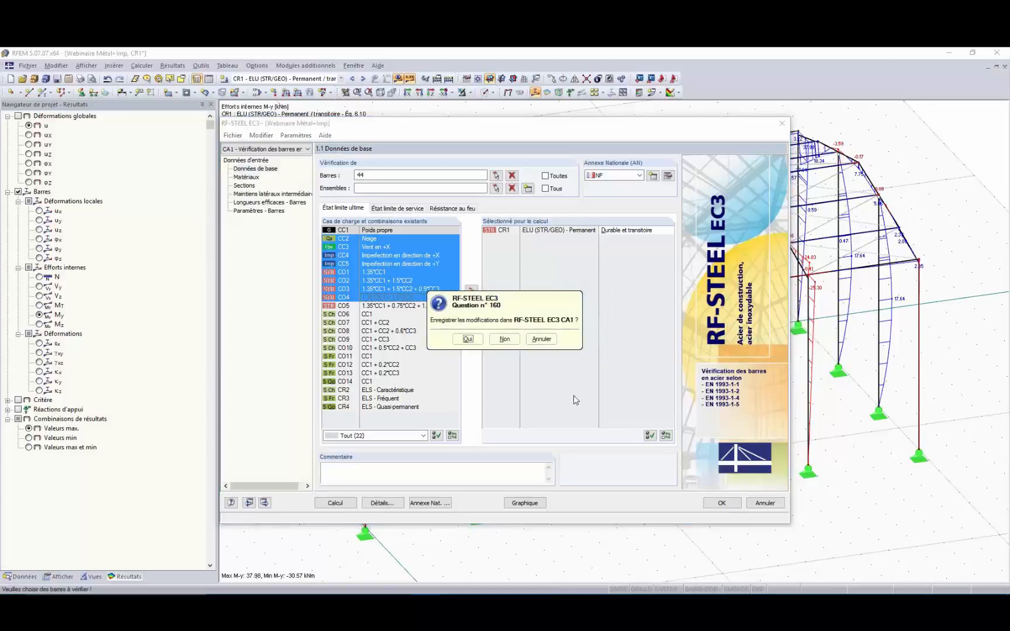
{"action": "left_click", "coordinate": [468, 340]}
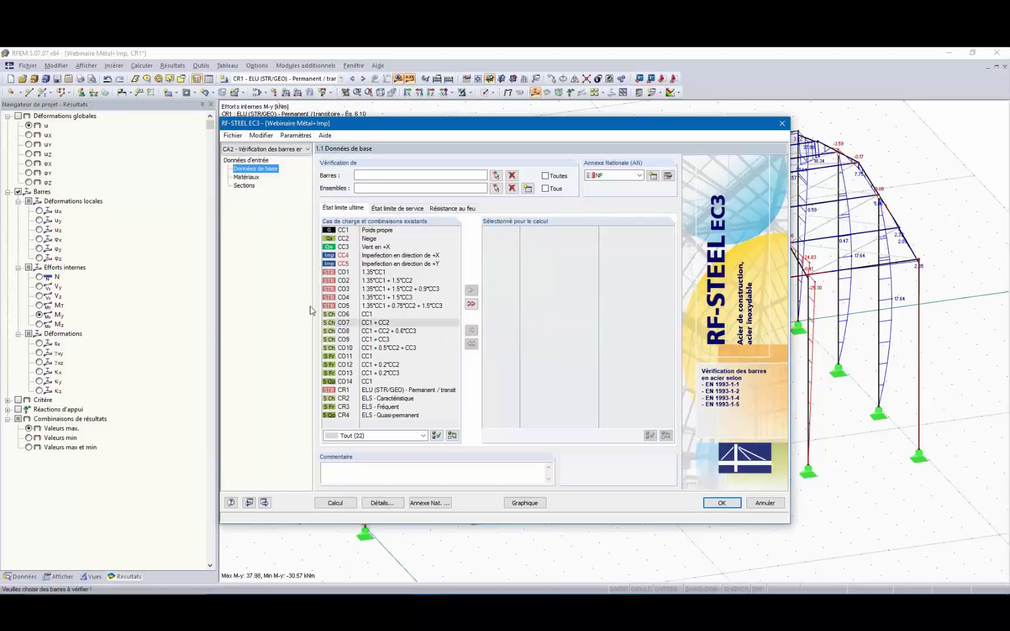
- Assign column member 44 and result combination CR1 to design case CA2
{"action": "left_click", "coordinate": [496, 175]}
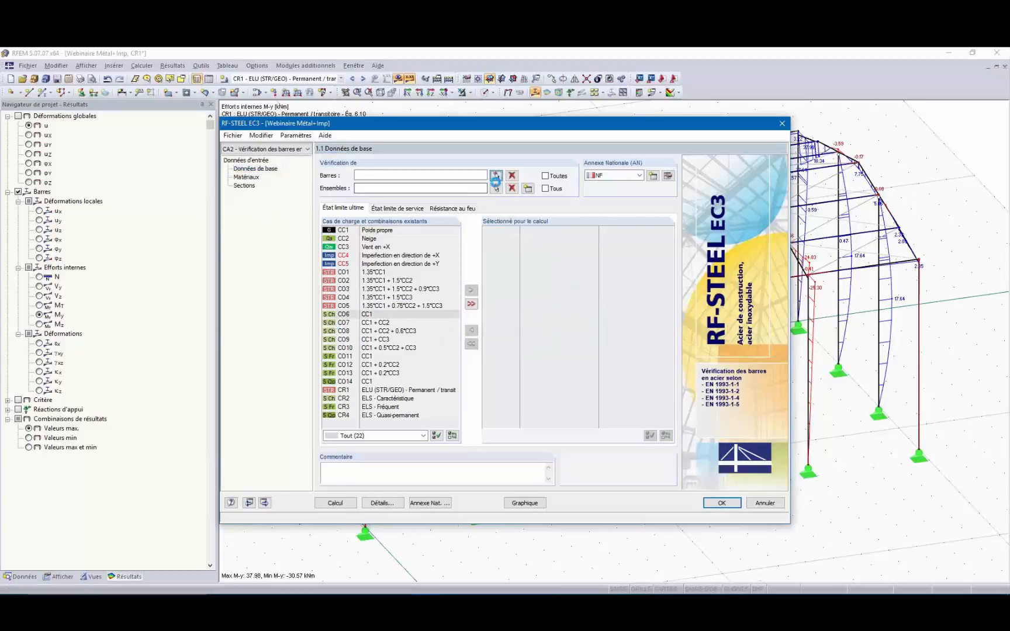
{"action": "left_click", "coordinate": [699, 363]}
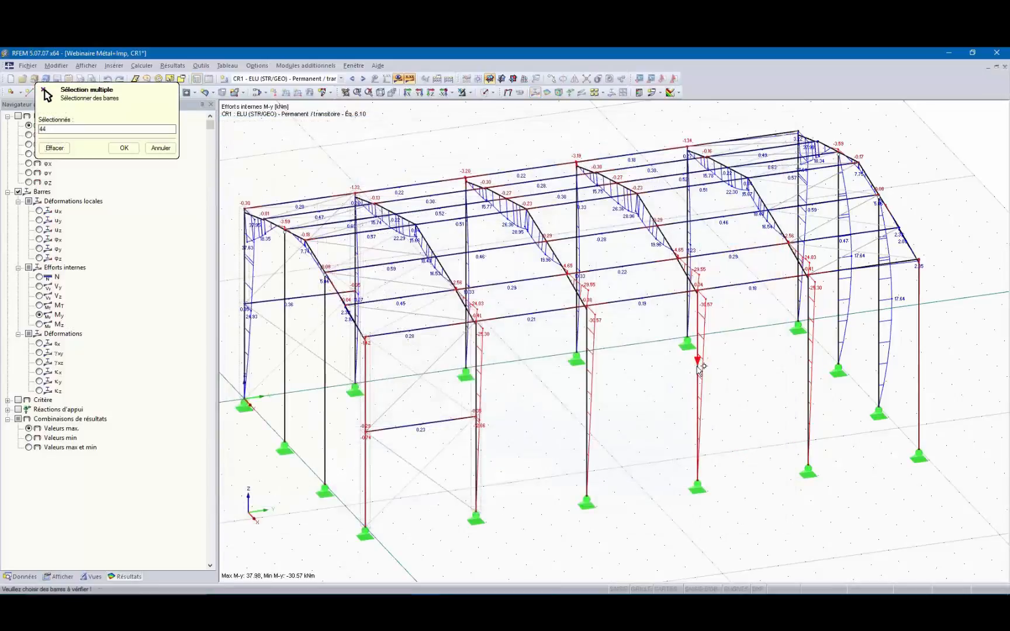
{"action": "left_click", "coordinate": [124, 148]}
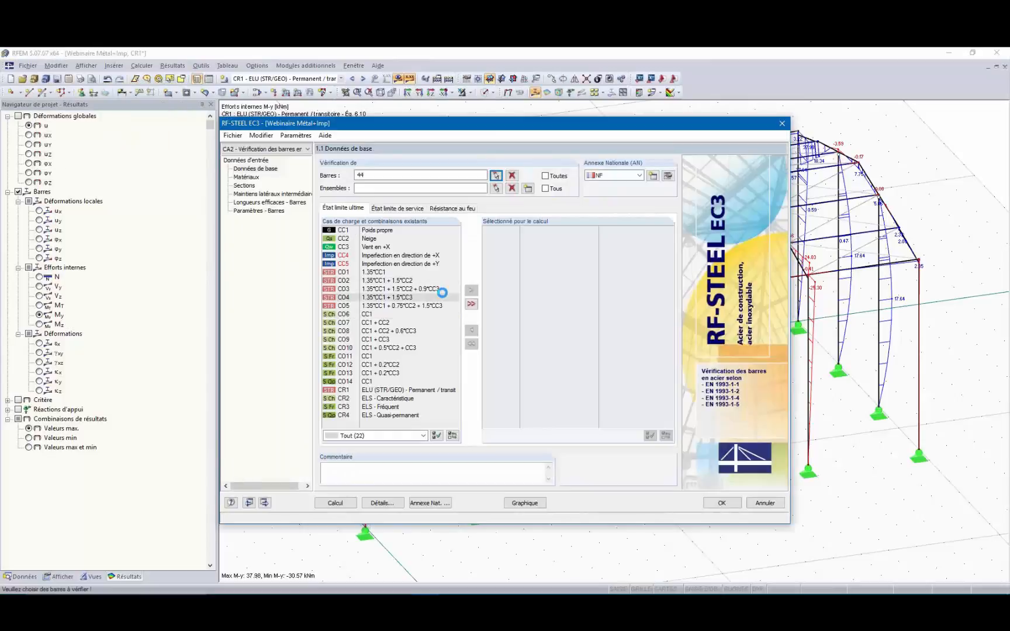
{"action": "left_click", "coordinate": [411, 392]}
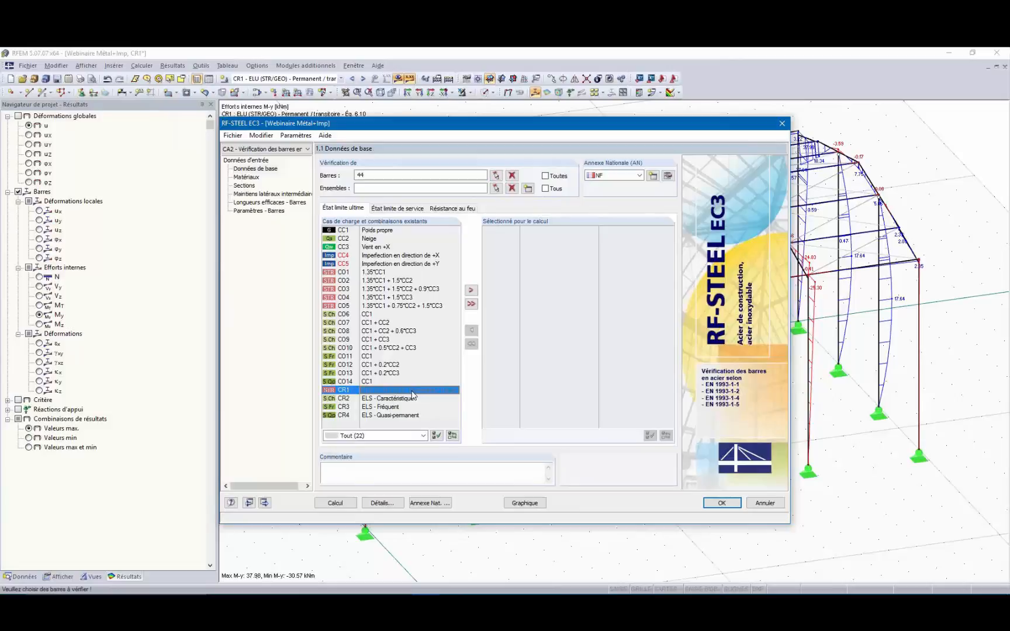
{"action": "double_click", "coordinate": [412, 393]}
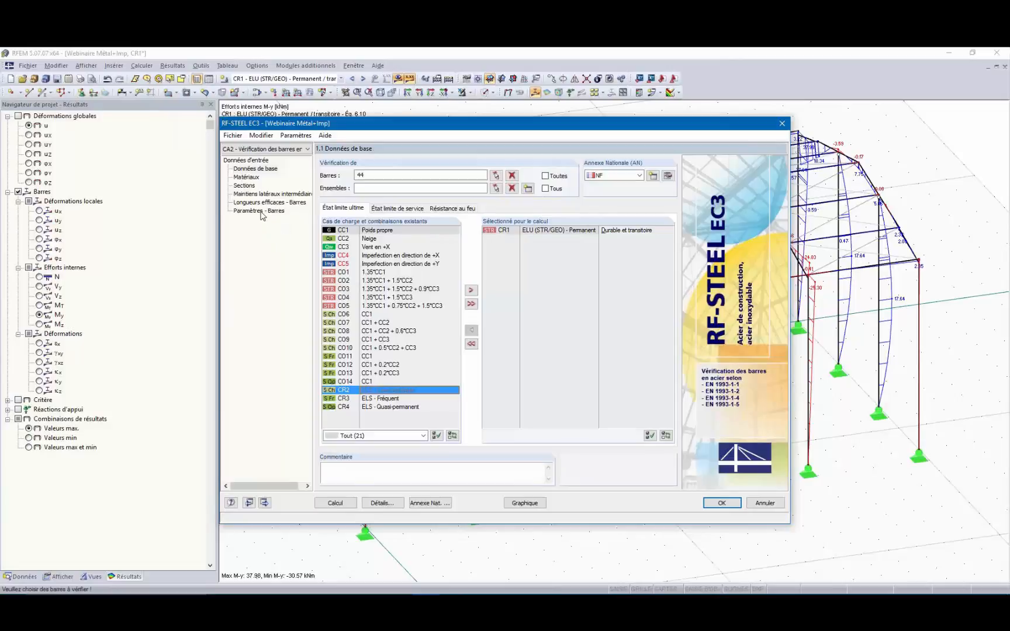
- Examine the material data and the sections of CA2, including the optimisation options for the IPE 400 section
{"action": "left_click", "coordinate": [246, 177]}
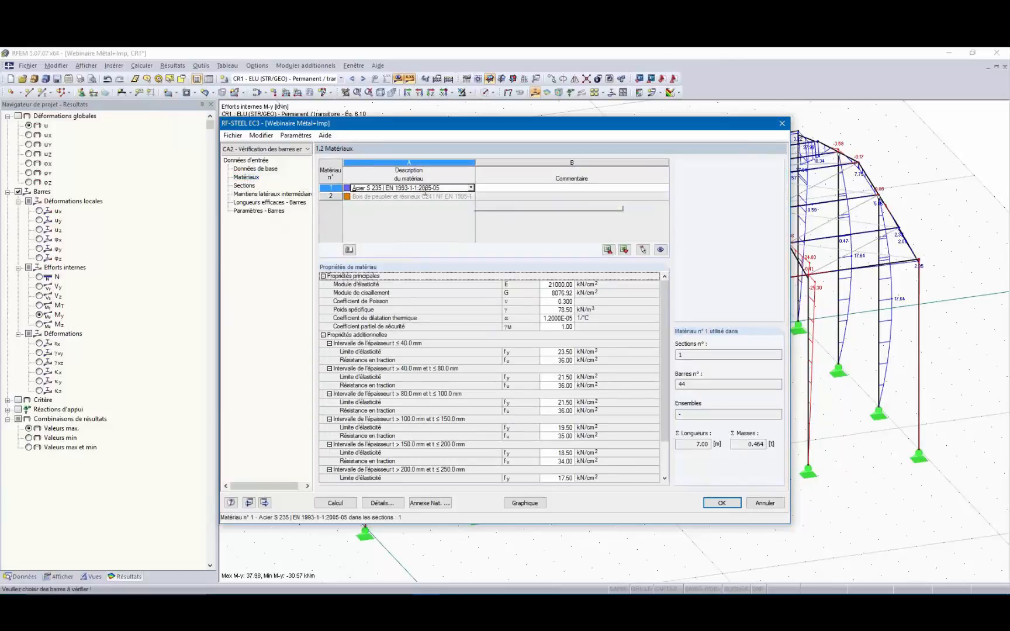
{"action": "left_click", "coordinate": [244, 186]}
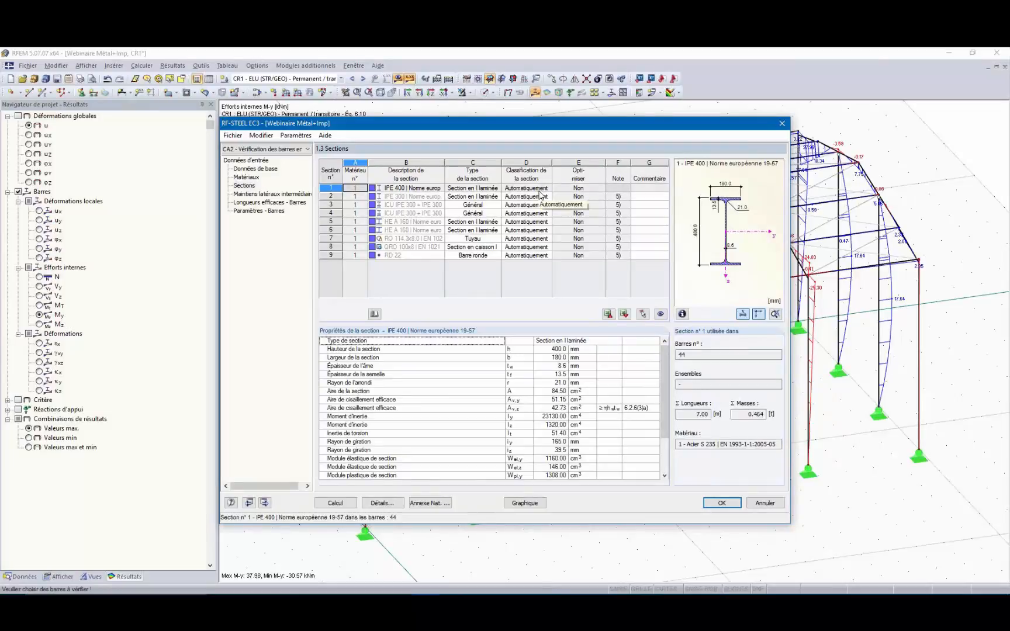
{"action": "left_click", "coordinate": [589, 188]}
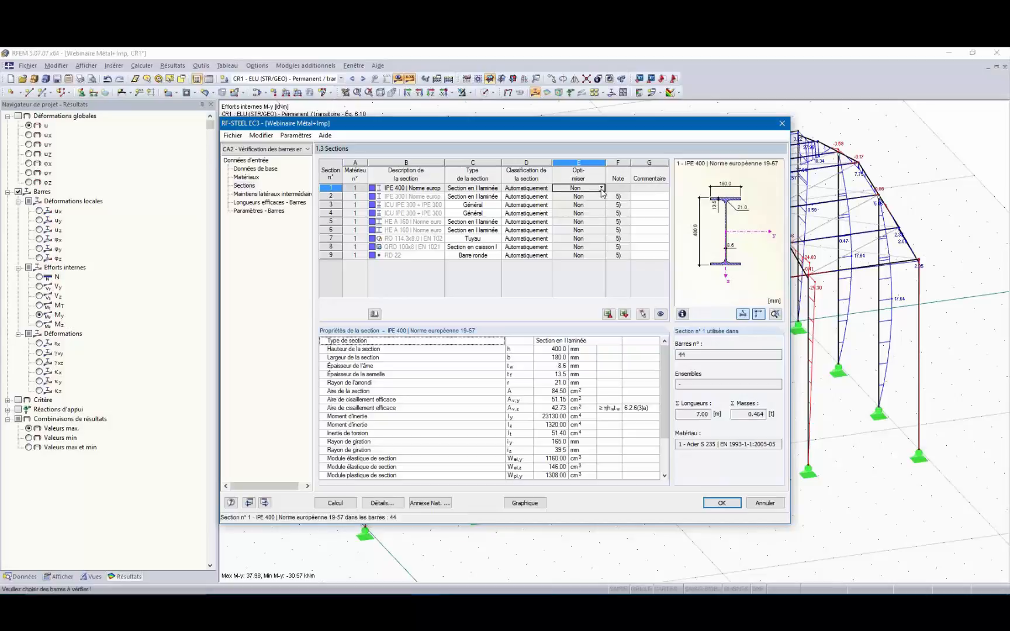
{"action": "left_click", "coordinate": [601, 188]}
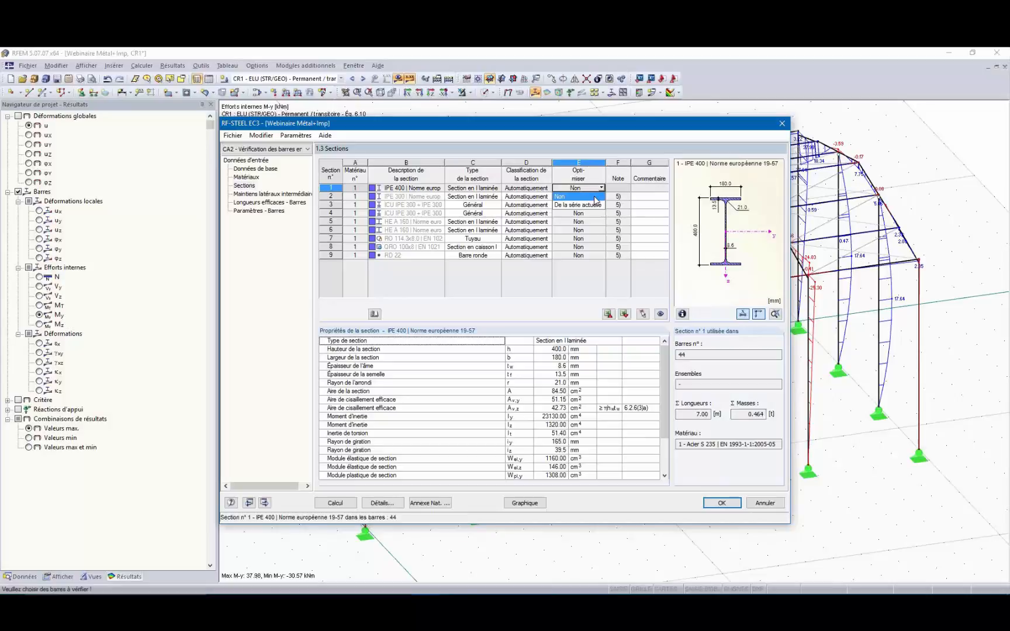
{"action": "left_click", "coordinate": [595, 197]}
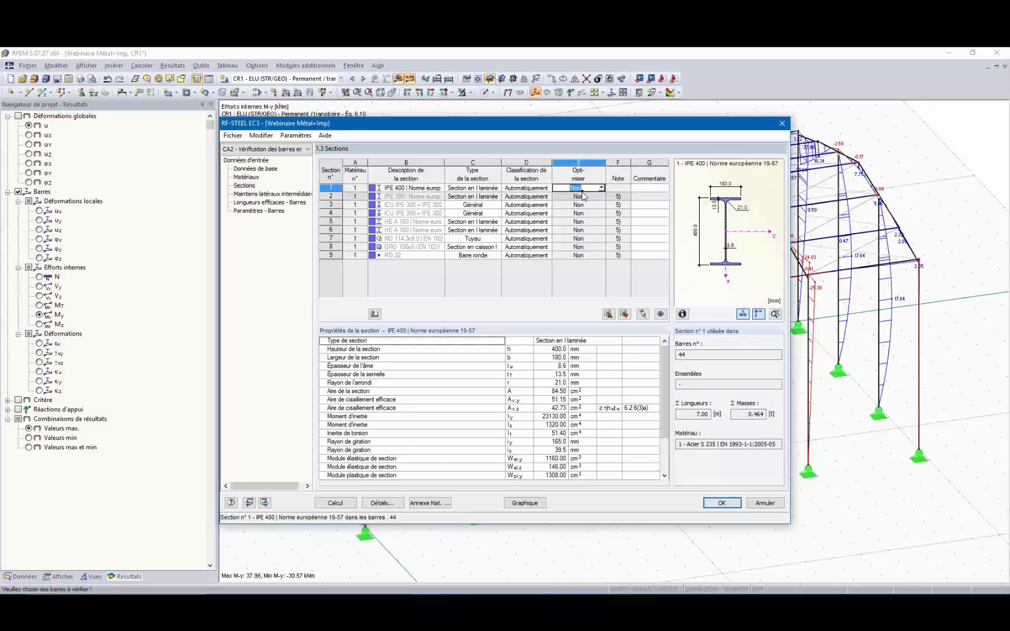
- Check the intermediate lateral restraints and deactivate flexural buckling for member 44 in the effective lengths
{"action": "left_click", "coordinate": [248, 195]}
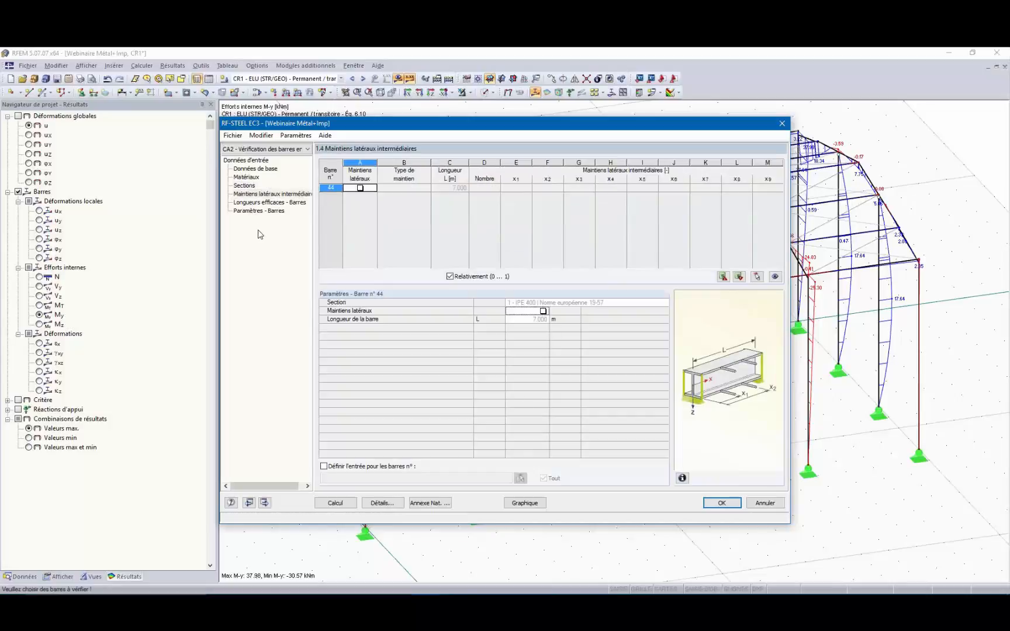
{"action": "left_click", "coordinate": [270, 203]}
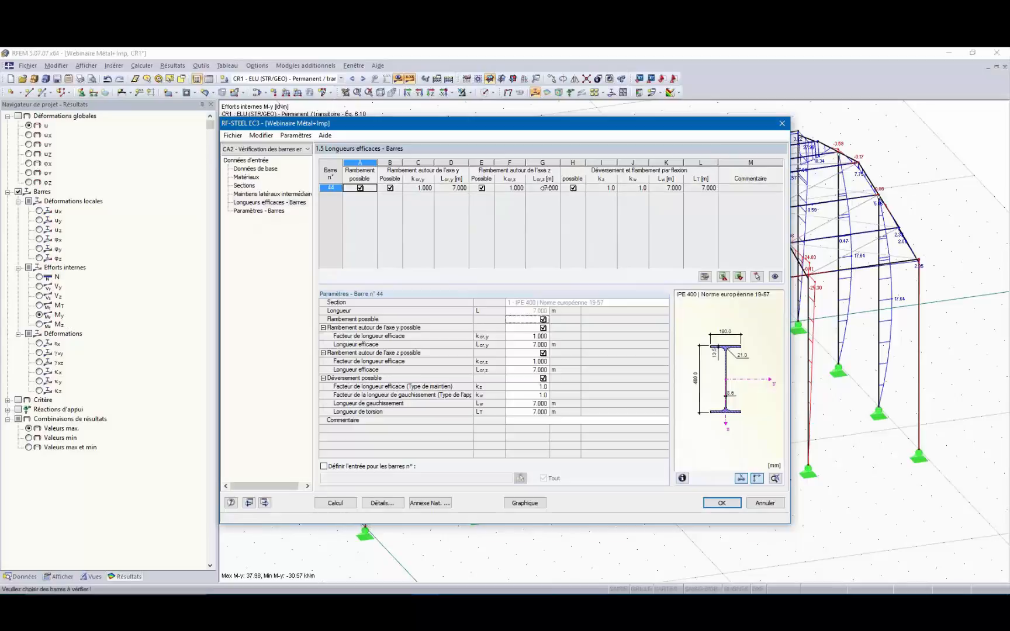
{"action": "left_click", "coordinate": [360, 189]}
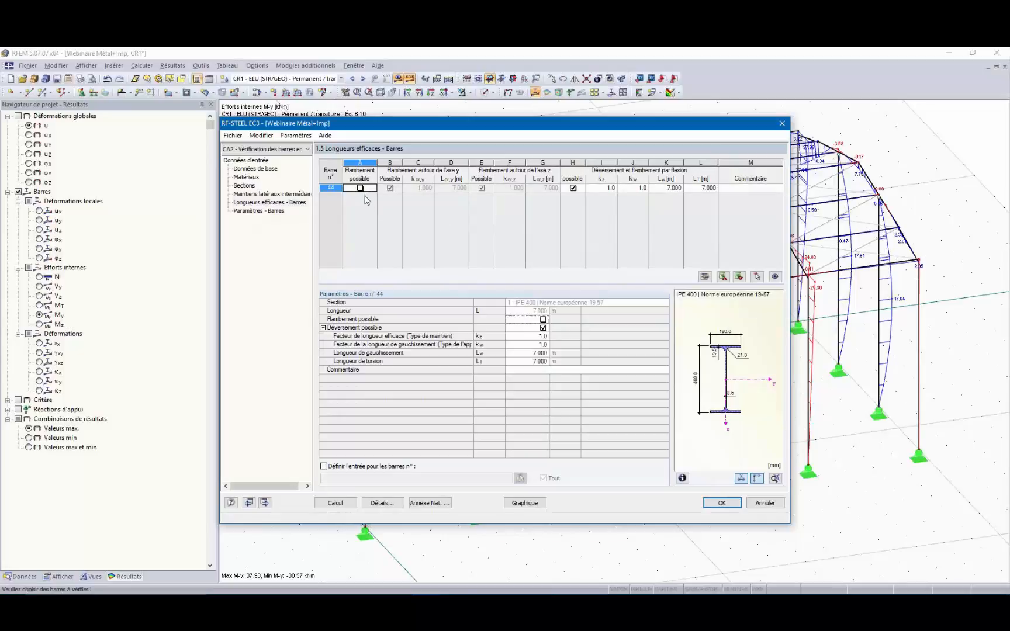
- Examine the rotational restraint options for member 44 in the member parameters, including the restraint type, and leave the restraint deactivated
{"action": "left_click", "coordinate": [259, 211]}
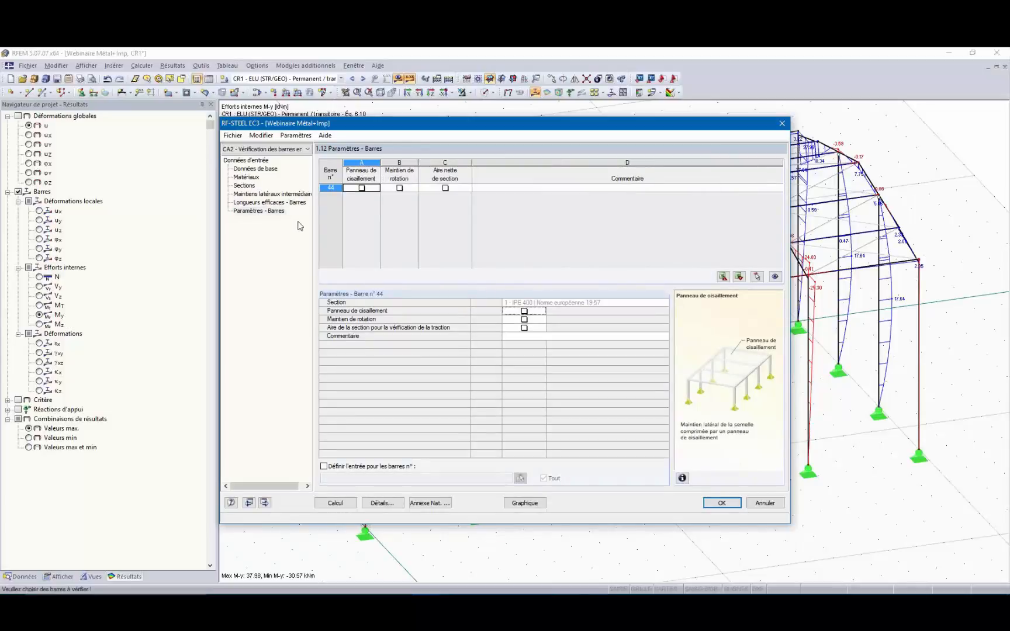
{"action": "left_click", "coordinate": [400, 187]}
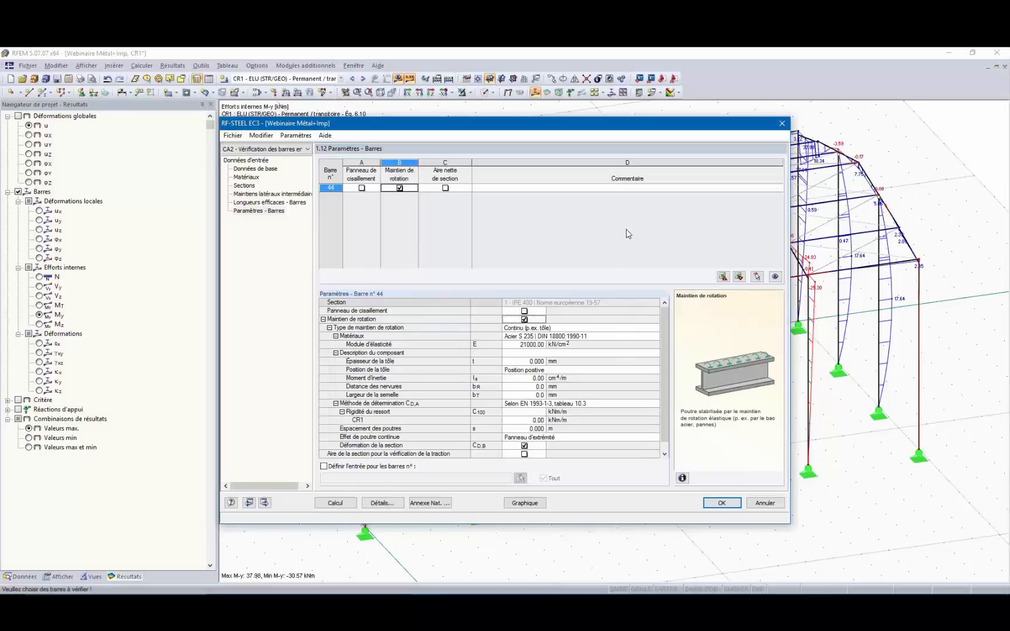
{"action": "left_click", "coordinate": [601, 330]}
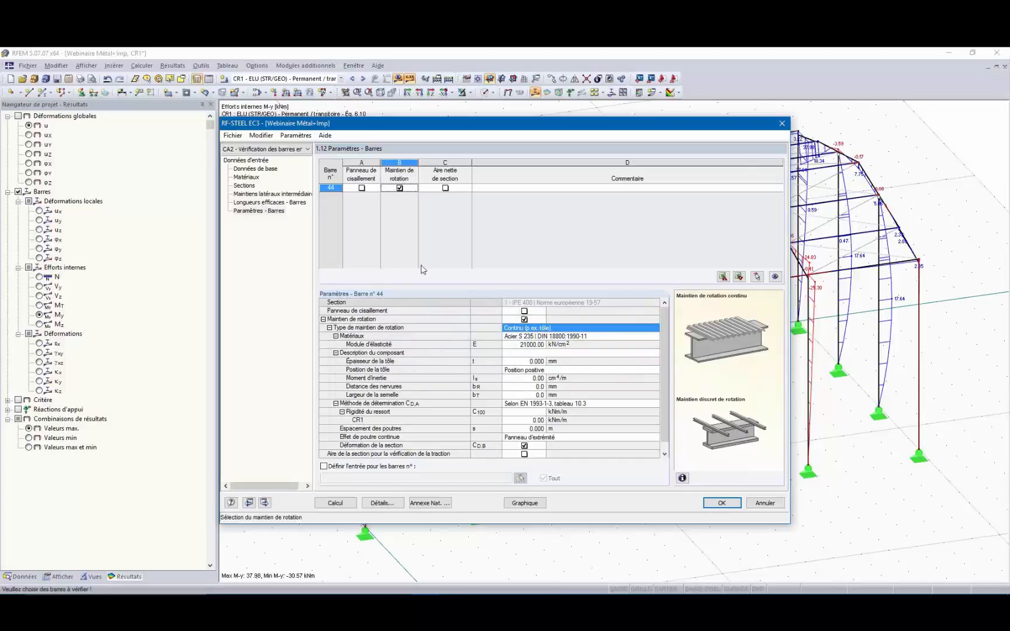
{"action": "left_click", "coordinate": [401, 188]}
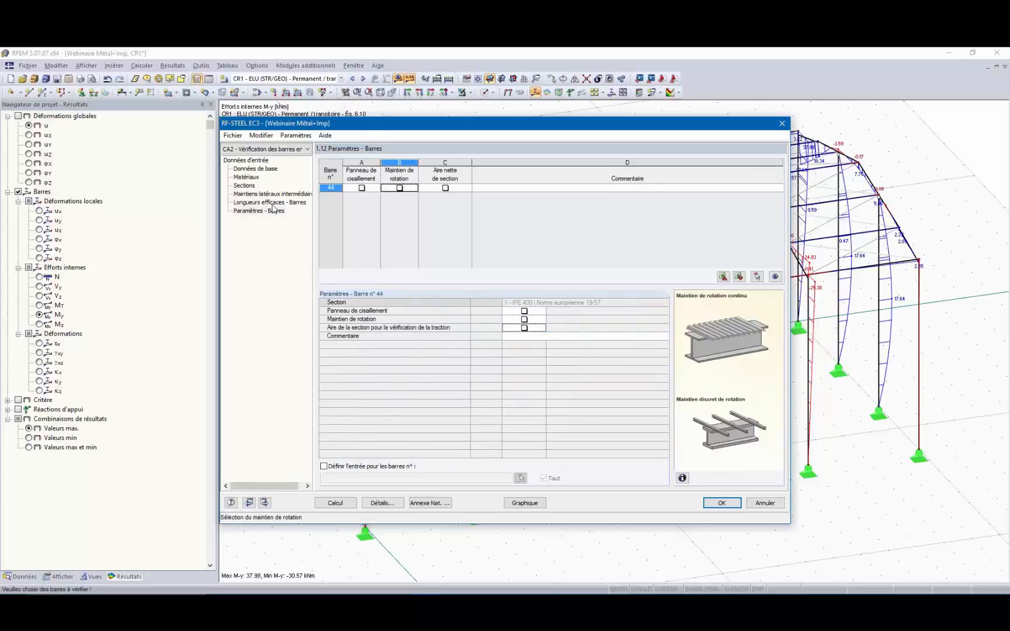
- Calculate design case CA2 and examine the details of the governing CR1 stability check down to the design formulas
{"action": "left_click", "coordinate": [336, 503]}
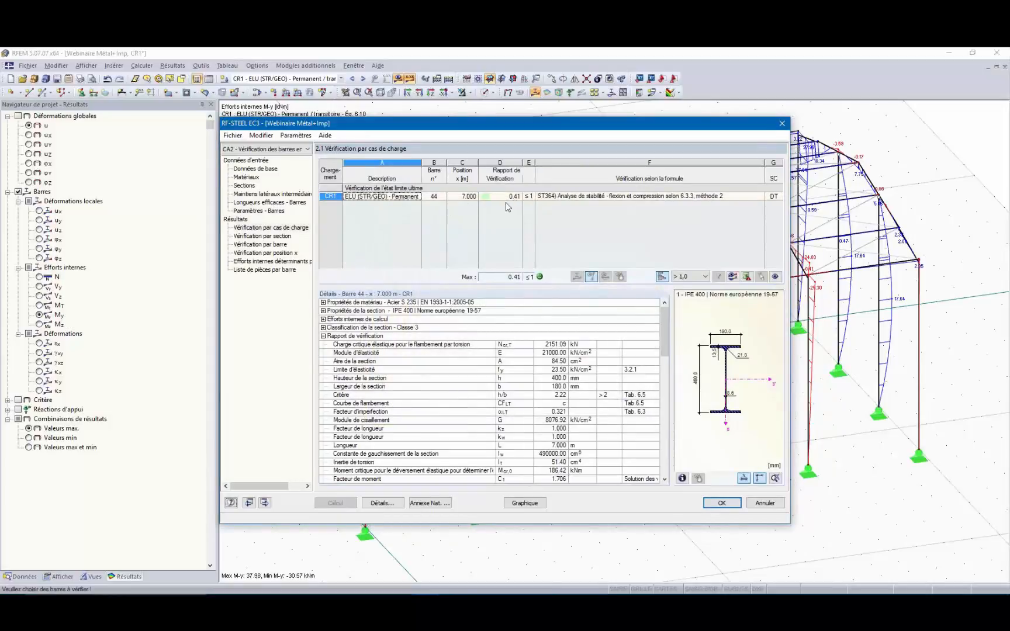
{"action": "left_click", "coordinate": [323, 303]}
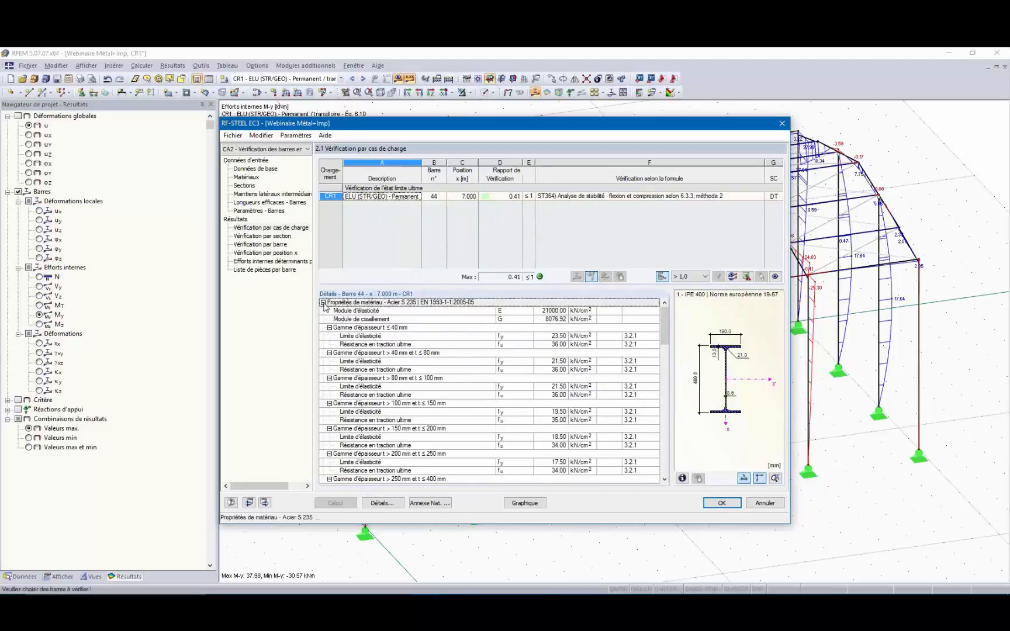
{"action": "left_click", "coordinate": [324, 302]}
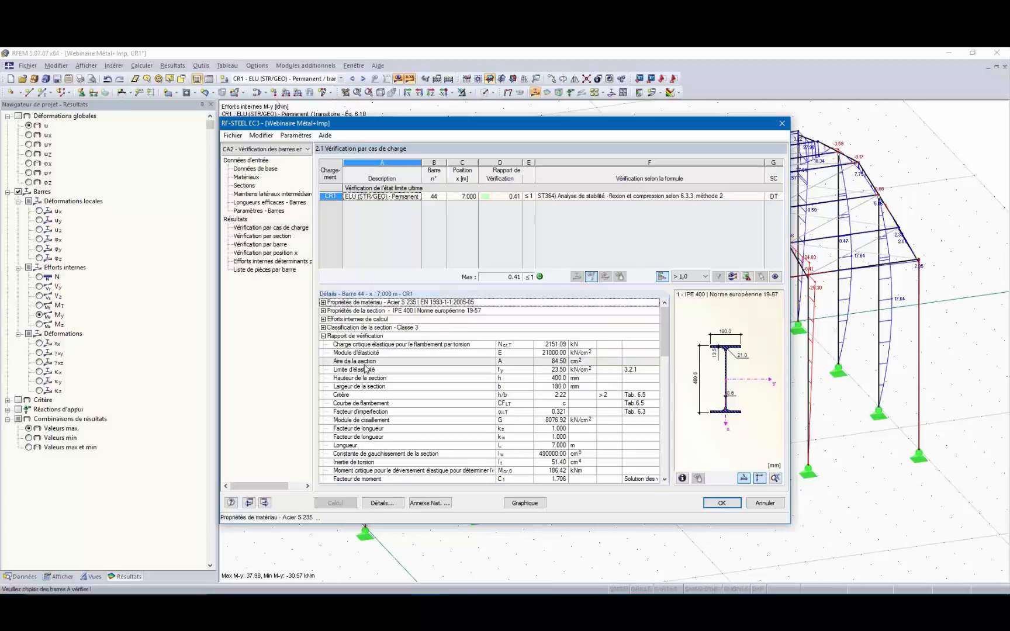
{"action": "scroll", "coordinate": [385, 371], "scroll_direction": "down", "scroll_amount": 3}
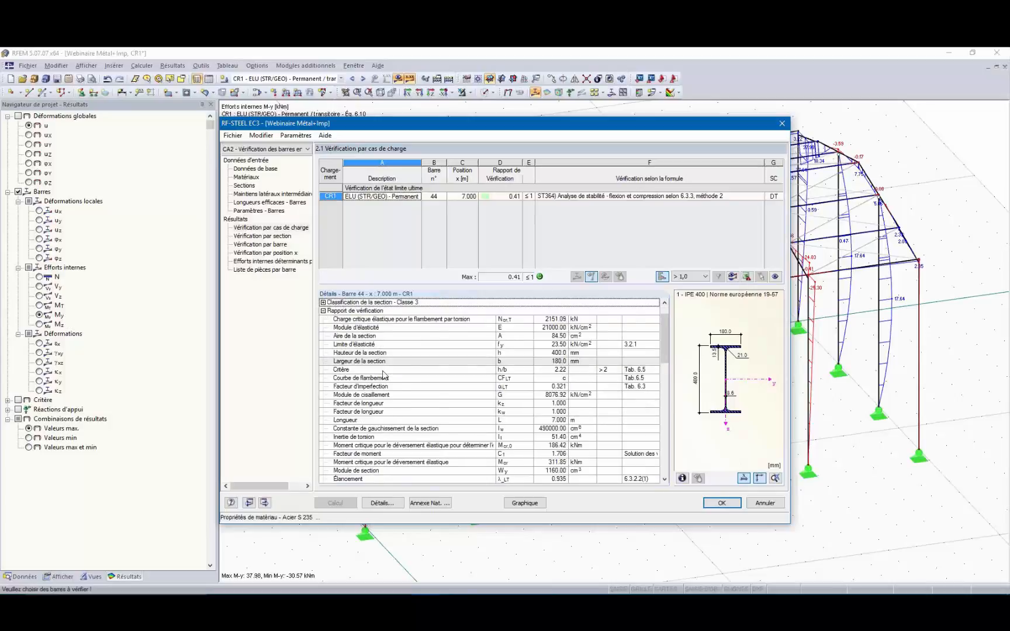
{"action": "scroll", "coordinate": [383, 389], "scroll_direction": "down", "scroll_amount": 7}
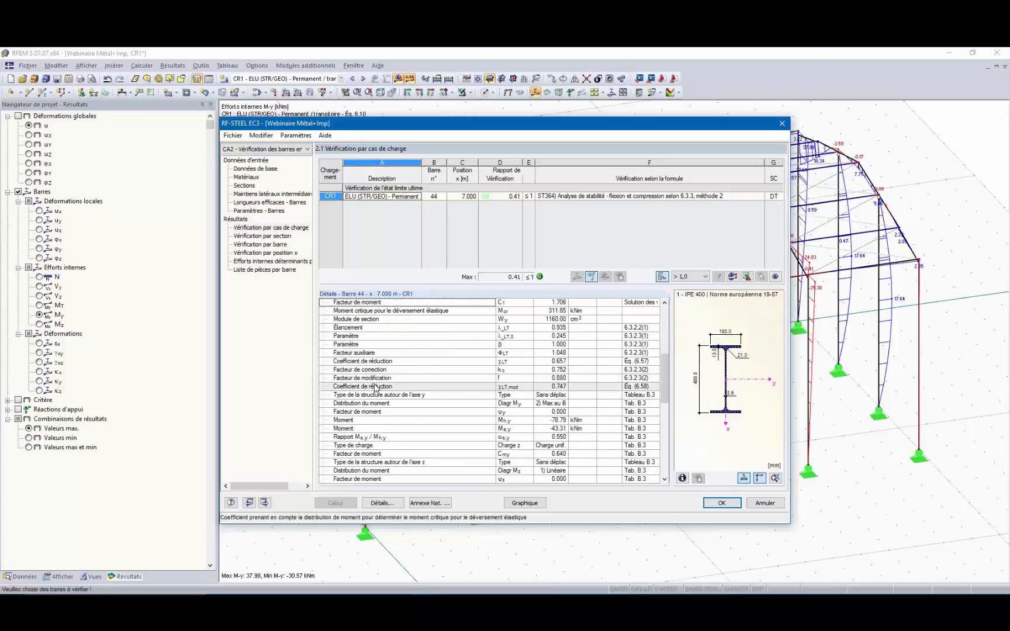
{"action": "scroll", "coordinate": [379, 396], "scroll_direction": "down", "scroll_amount": 5}
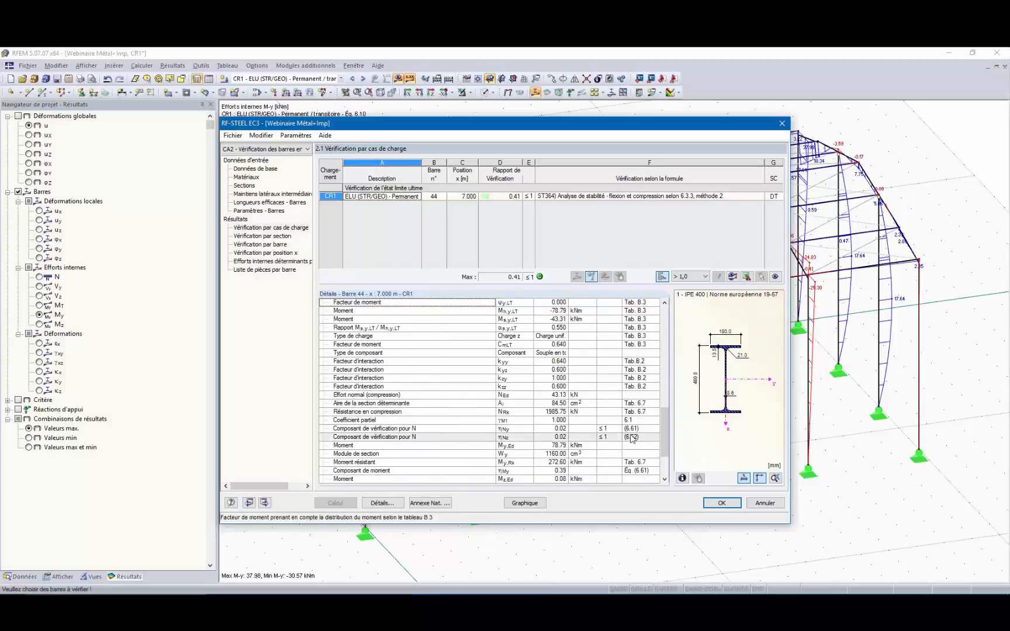
{"action": "scroll", "coordinate": [600, 443], "scroll_direction": "down", "scroll_amount": 3}
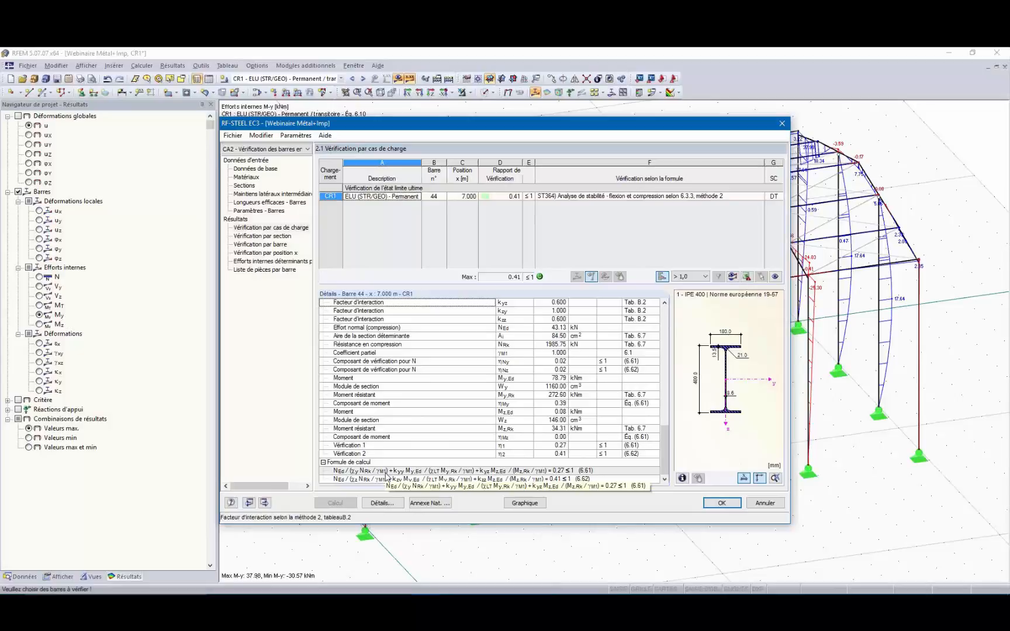
- Review the CA2 checks by section, the governing internal forces and the parts list by member, and close RF-STEEL EC3 keeping the data
{"action": "left_click", "coordinate": [264, 237]}
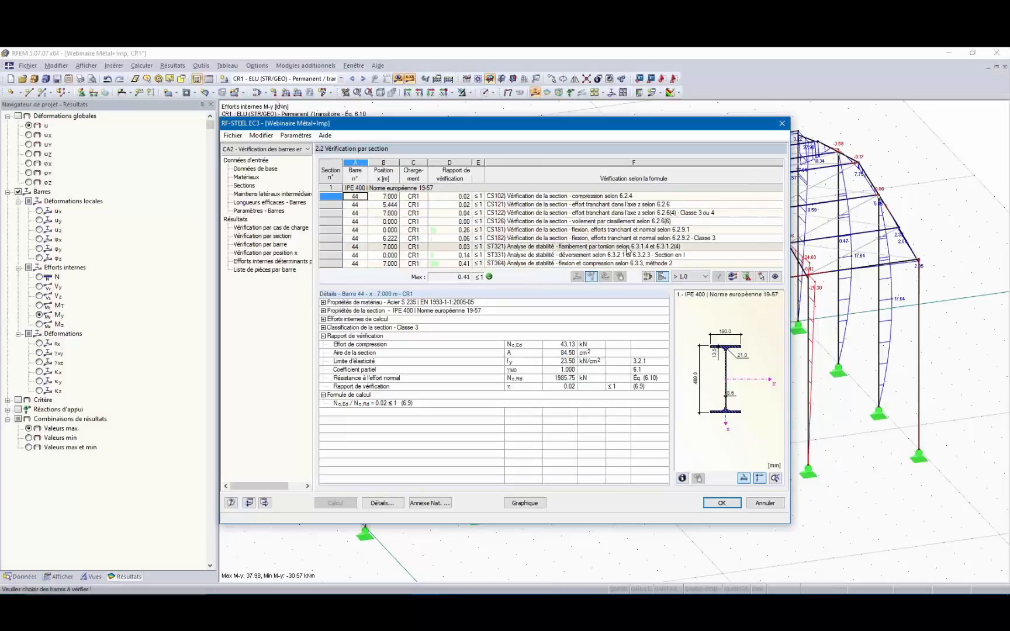
{"action": "left_click", "coordinate": [275, 254]}
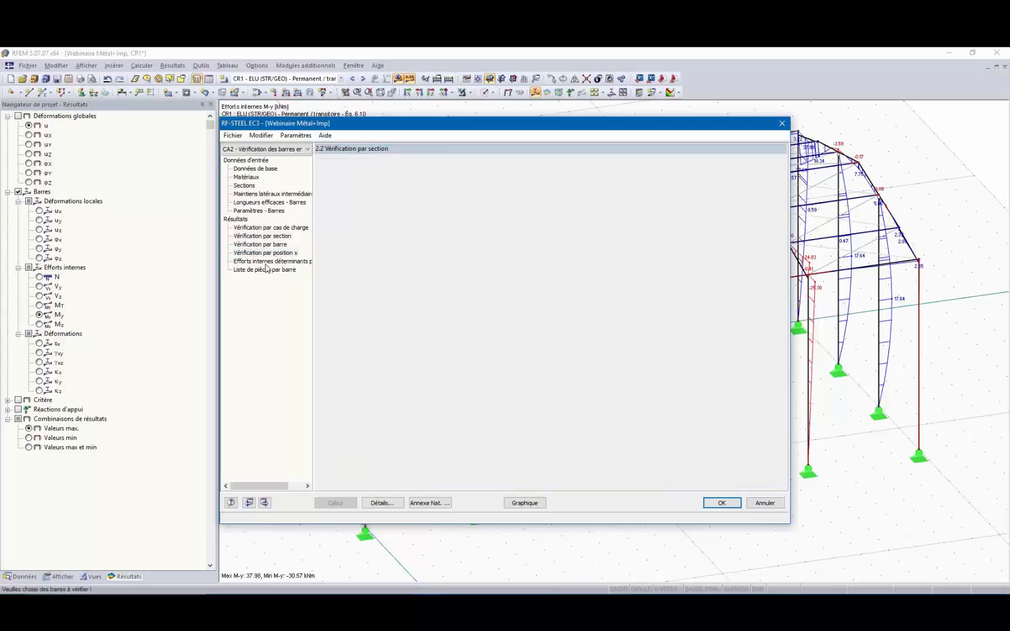
{"action": "left_click", "coordinate": [282, 262]}
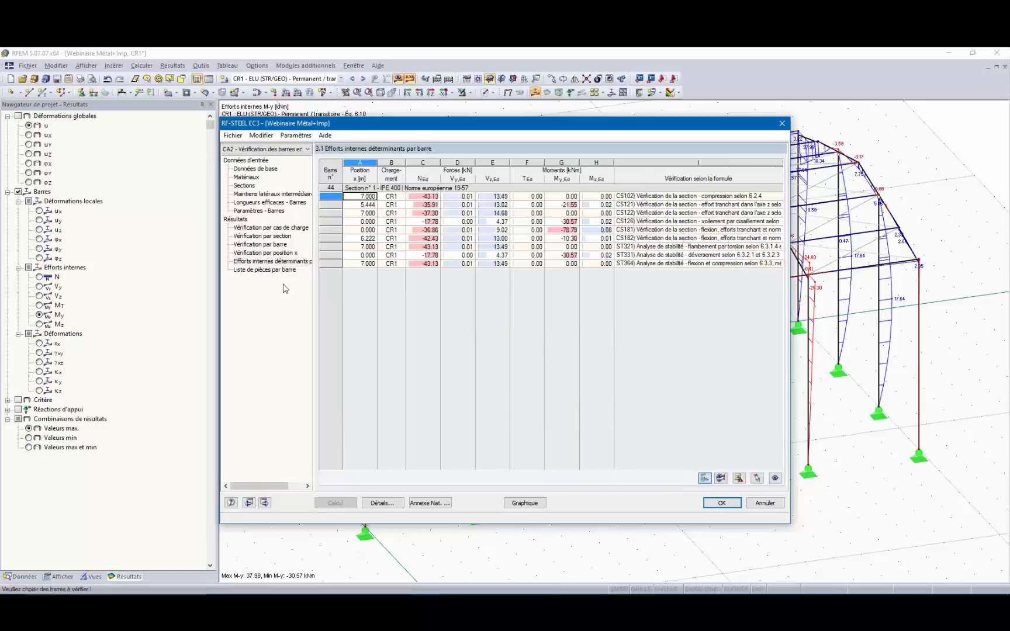
{"action": "left_click", "coordinate": [281, 271]}
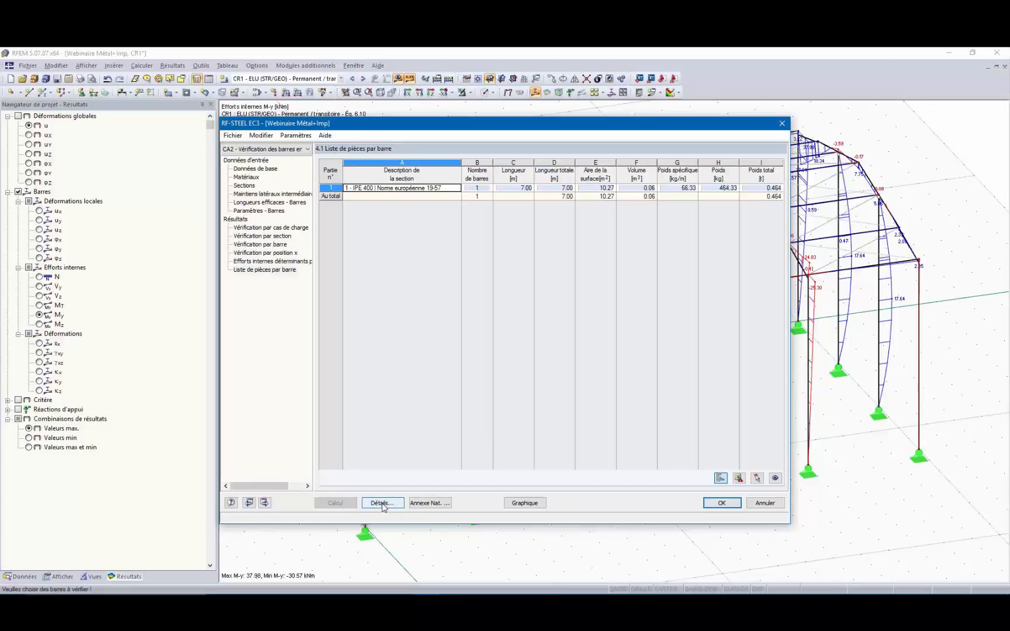
{"action": "left_click", "coordinate": [721, 503]}
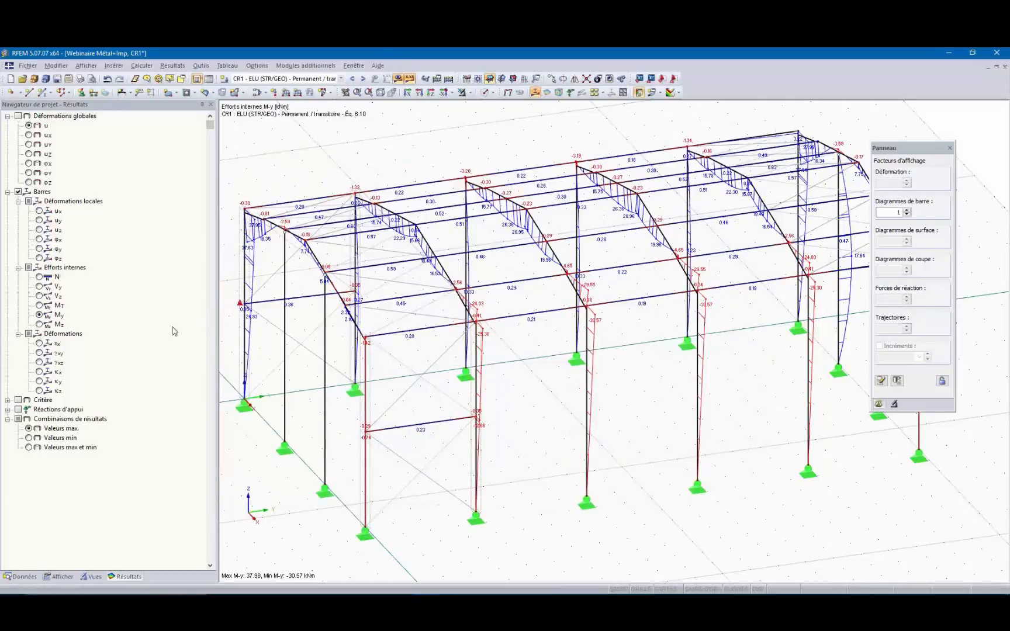
- Switch to the Webinaire - Acier 03 model and expand its project data
{"action": "left_click", "coordinate": [20, 577]}
{"action": "scroll", "coordinate": [27, 433], "scroll_direction": "up", "scroll_amount": 1}
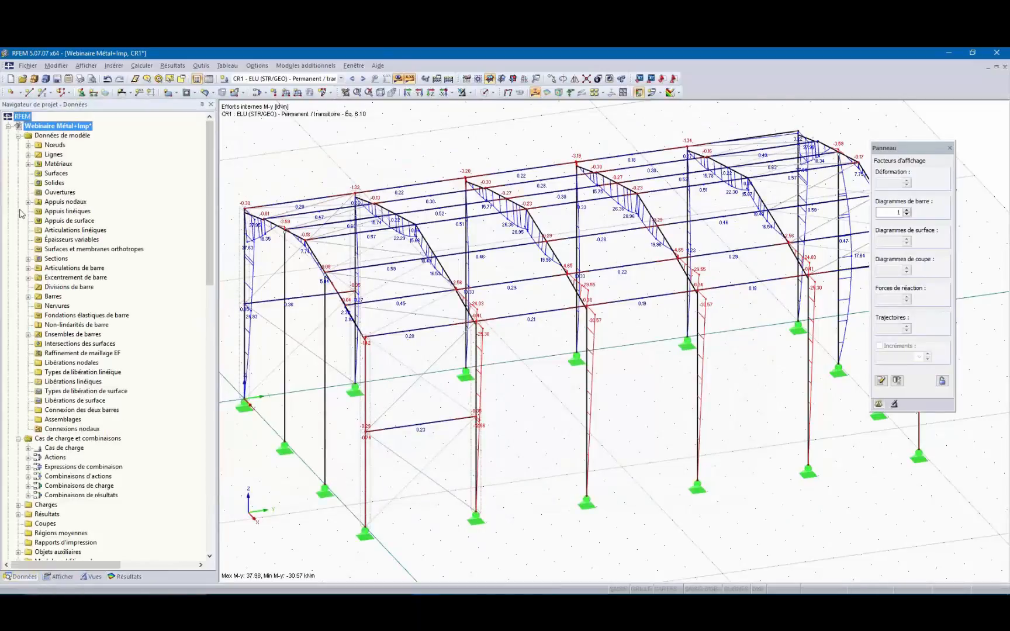
{"action": "left_click", "coordinate": [8, 127]}
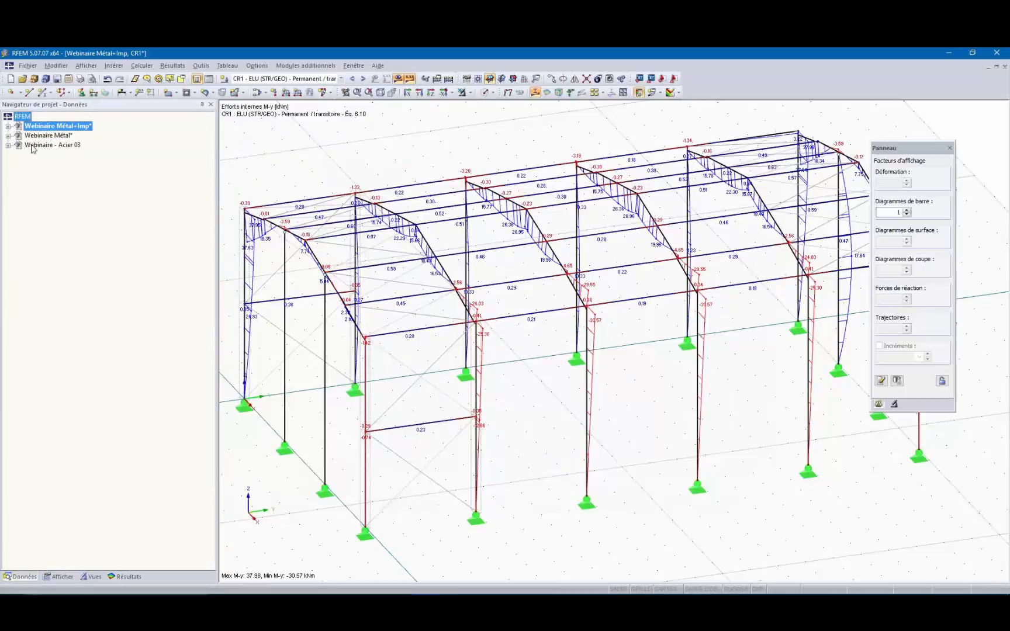
{"action": "double_click", "coordinate": [26, 146]}
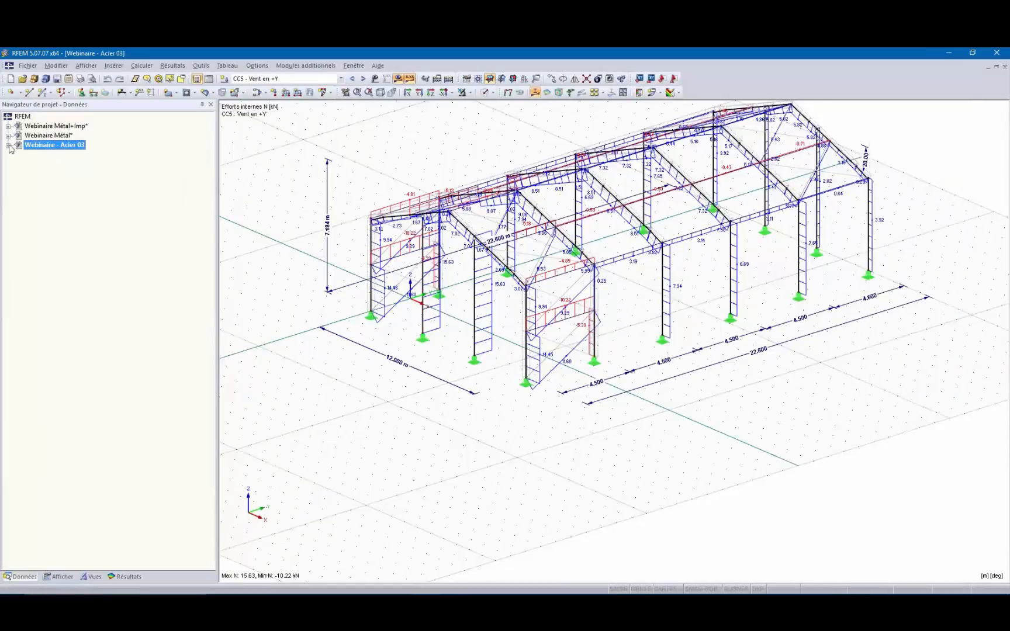
{"action": "left_click", "coordinate": [8, 145]}
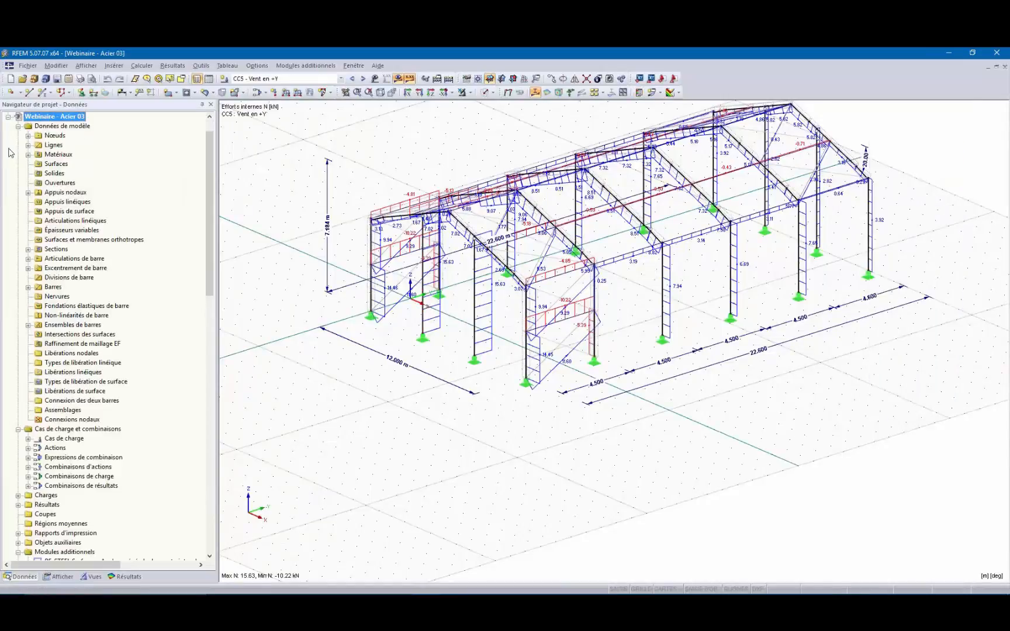
- Open the RF-STEEL EC3 module of the Webinaire - Acier 03 model, waiting for the program to respond
{"action": "scroll", "coordinate": [76, 308], "scroll_direction": "down", "scroll_amount": 8}
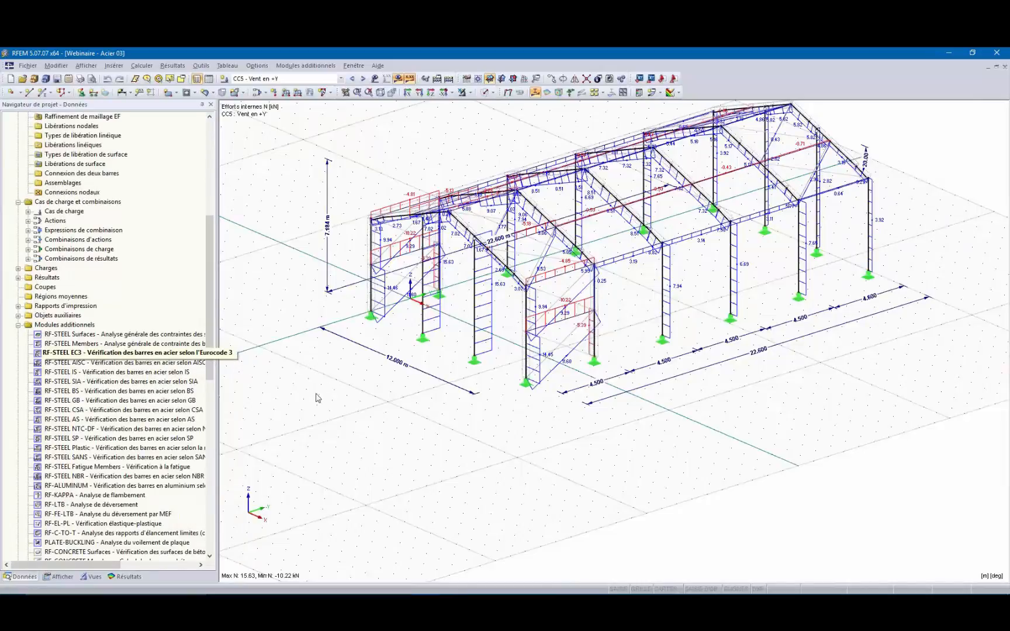
{"action": "double_click", "coordinate": [79, 353]}
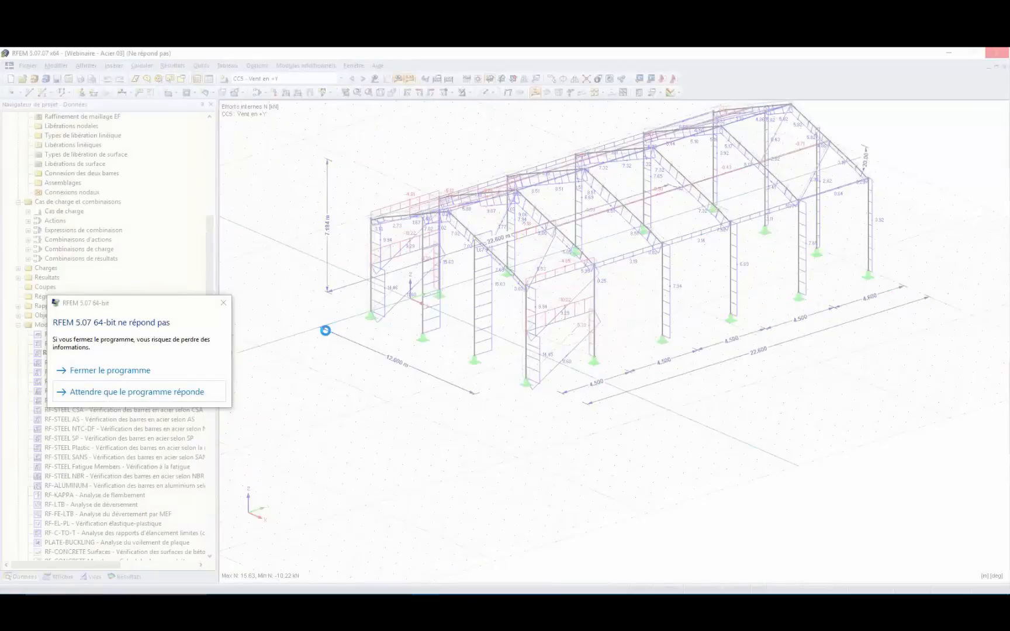
{"action": "left_click", "coordinate": [202, 392]}
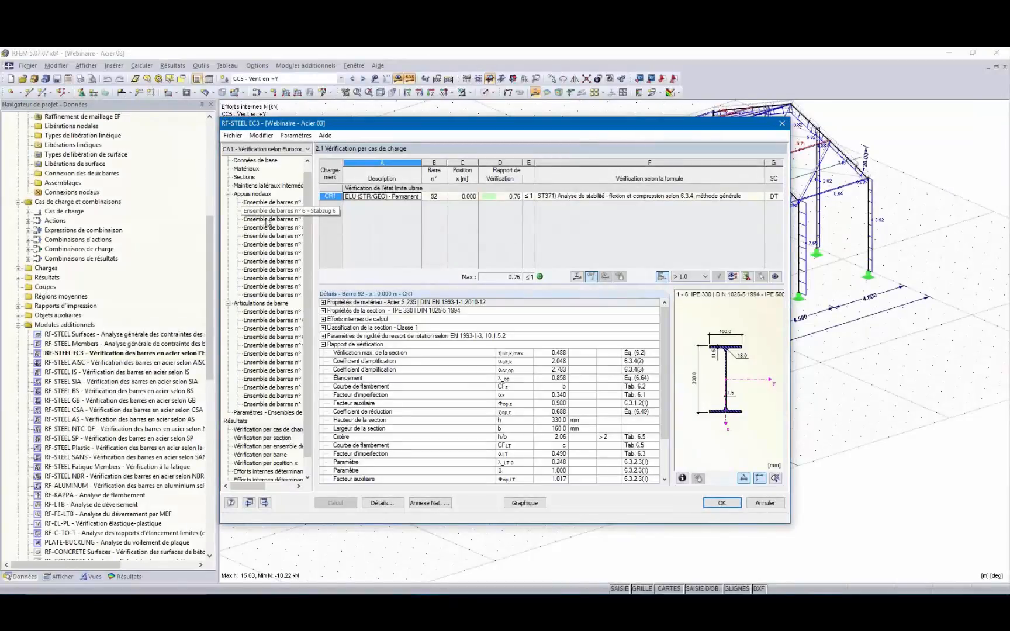
- Examine the nodal supports of member set 6 and the list of available design cases, staying in CA1
{"action": "left_click", "coordinate": [266, 219]}
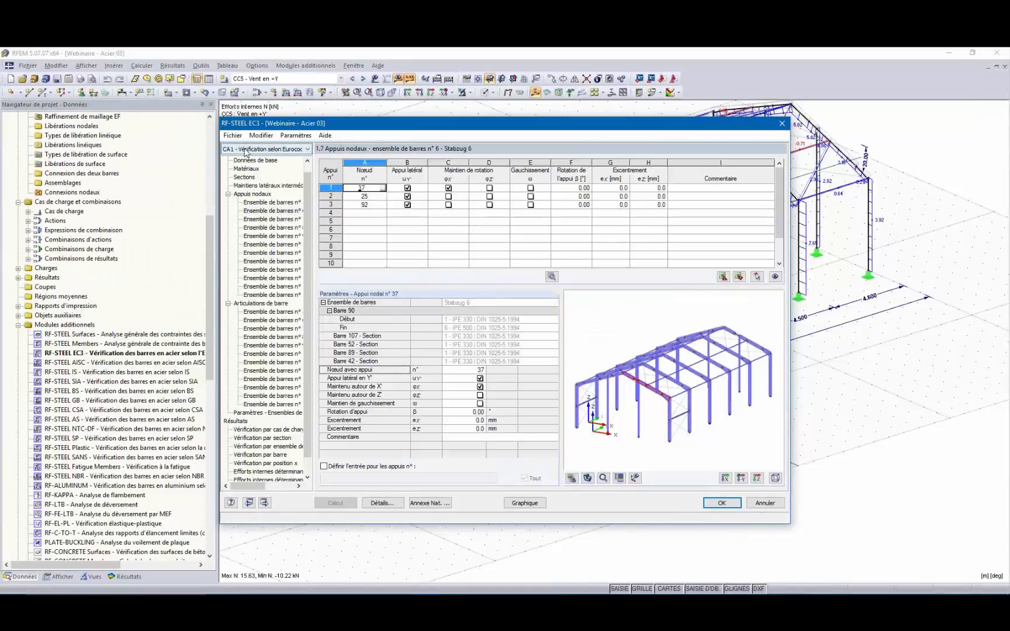
{"action": "left_click", "coordinate": [246, 149]}
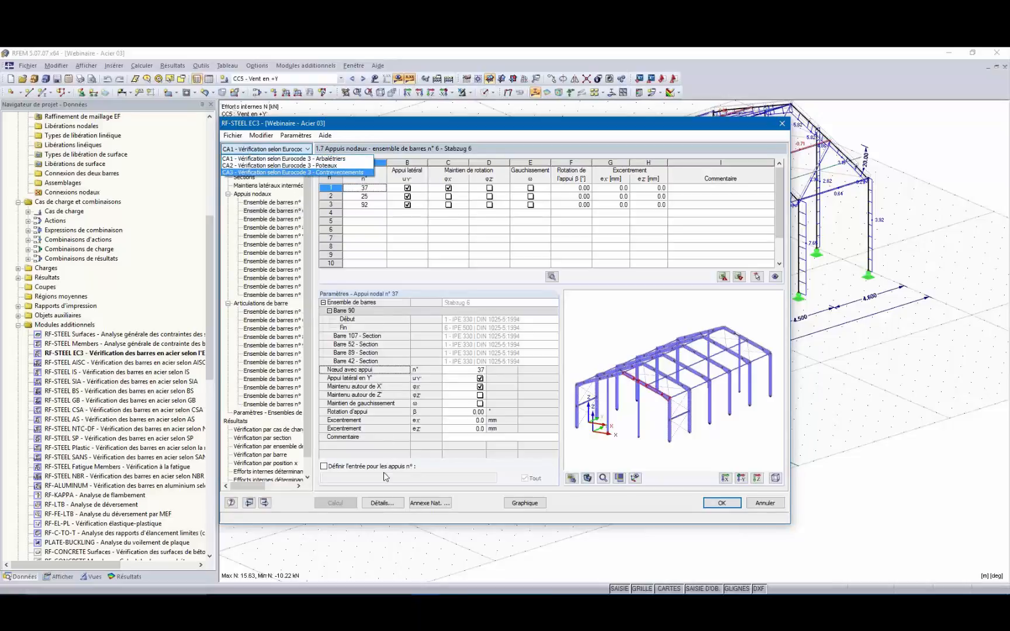
{"action": "left_click", "coordinate": [355, 484]}
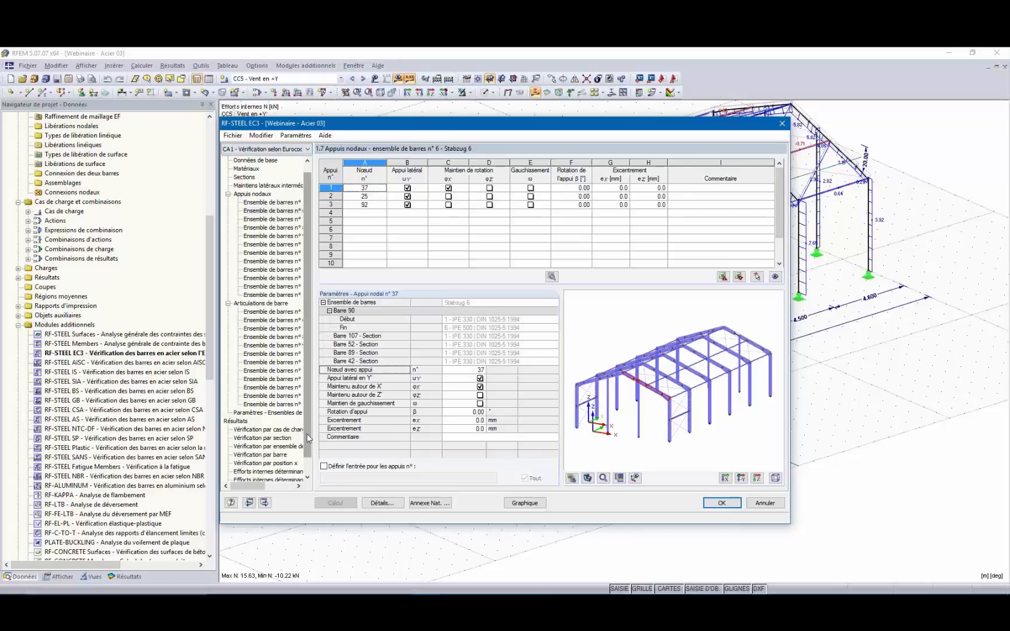
- Review the CA1 design results by load case, by set of members, by member and by x-location
{"action": "scroll", "coordinate": [308, 439], "scroll_direction": "down", "scroll_amount": 1}
{"action": "left_click", "coordinate": [279, 413]}
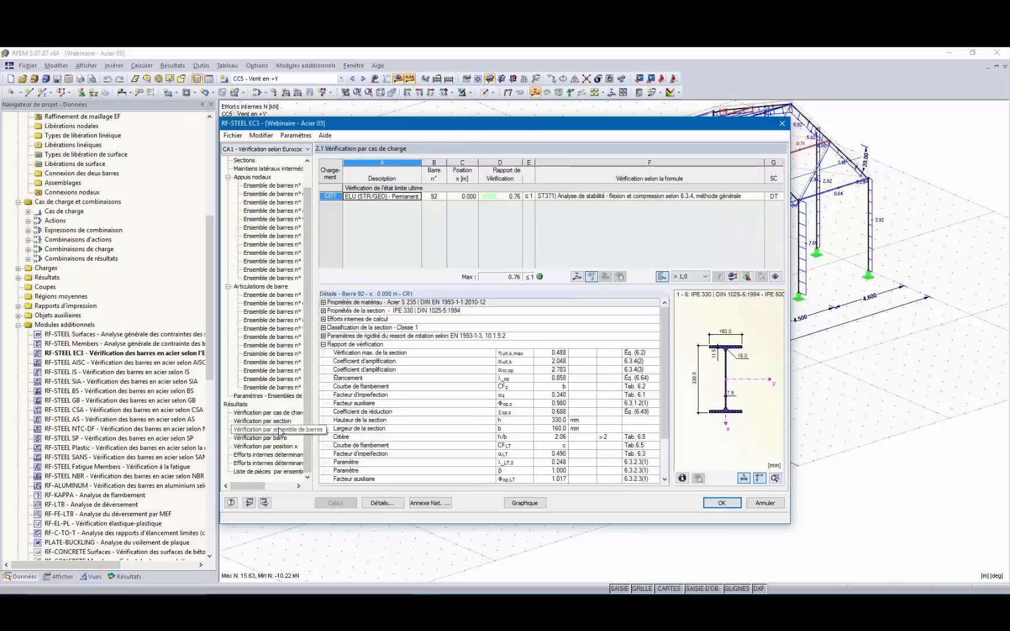
{"action": "left_click", "coordinate": [279, 430]}
{"action": "left_click", "coordinate": [280, 439]}
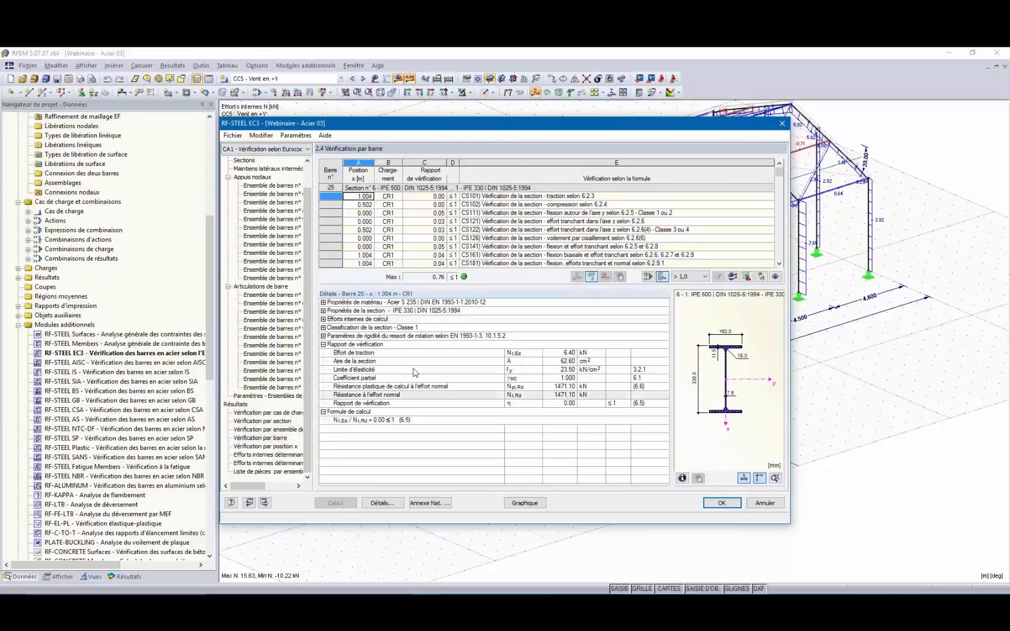
{"action": "left_click", "coordinate": [266, 447]}
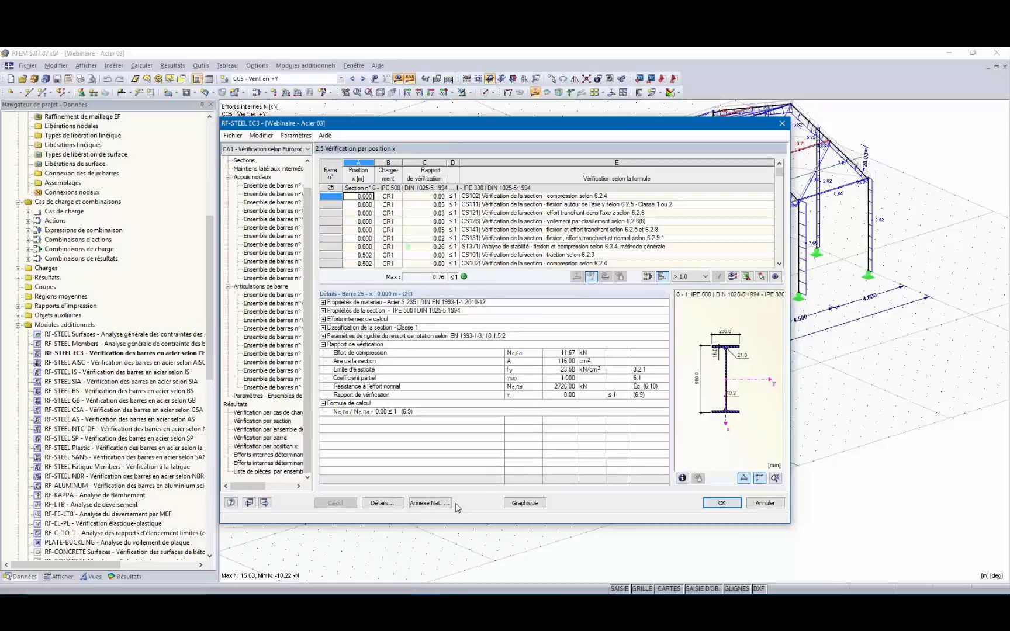
- Show the CA1 rafter results graphically on the model, displaying the design ratios instead of the section classification
{"action": "left_click", "coordinate": [522, 504]}
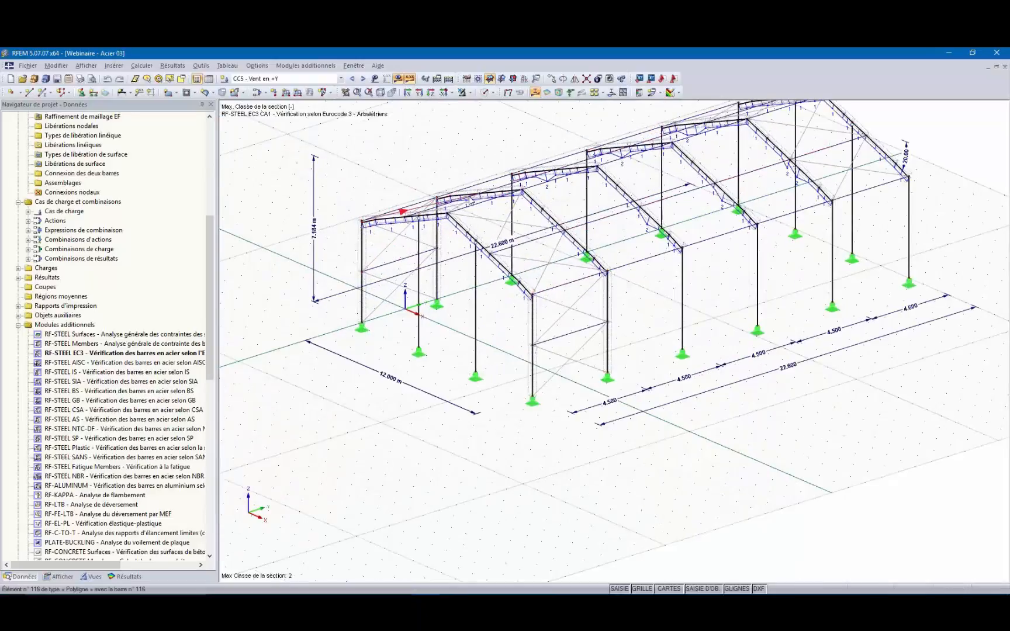
{"action": "scroll", "coordinate": [483, 219], "scroll_direction": "up", "scroll_amount": 3}
{"action": "scroll", "coordinate": [503, 246], "scroll_direction": "up", "scroll_amount": 5}
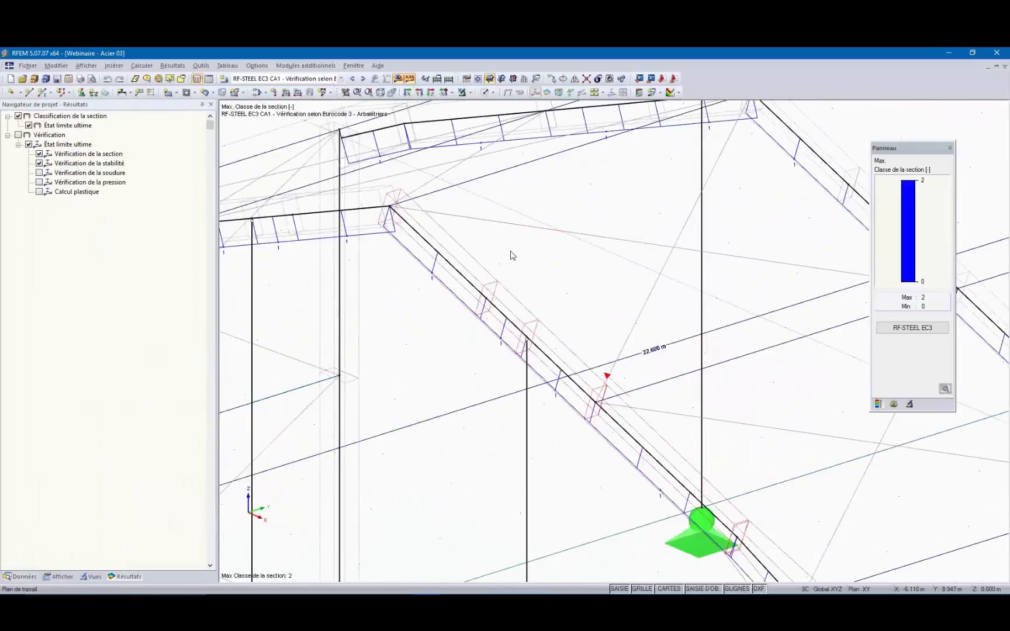
{"action": "scroll", "coordinate": [510, 255], "scroll_direction": "down", "scroll_amount": 5}
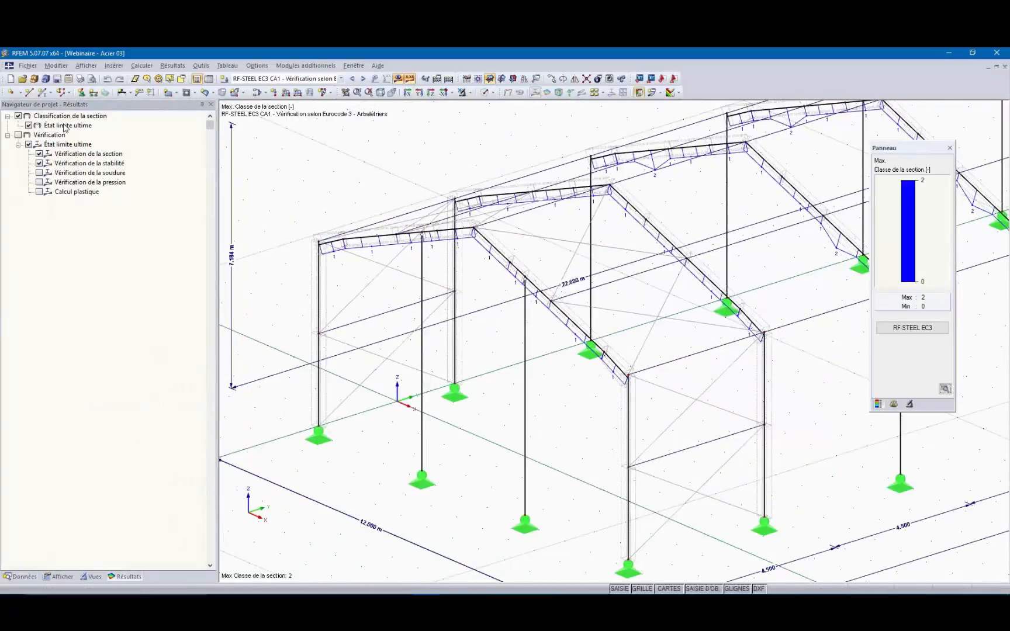
{"action": "left_click", "coordinate": [18, 135]}
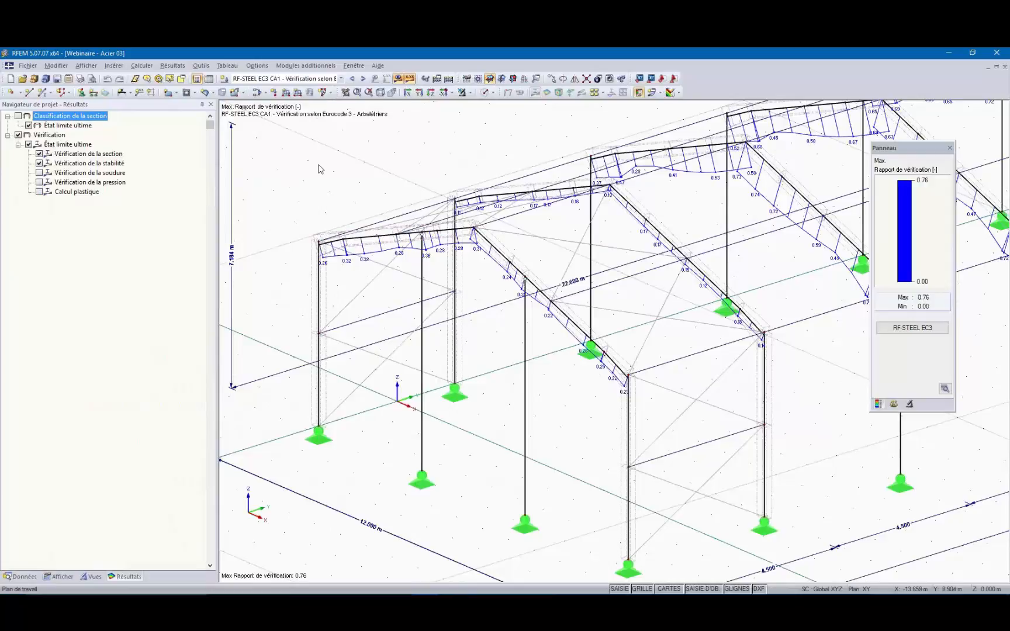
{"action": "middle_click_drag", "start_coordinate": [342, 178], "coordinate": [298, 196]}
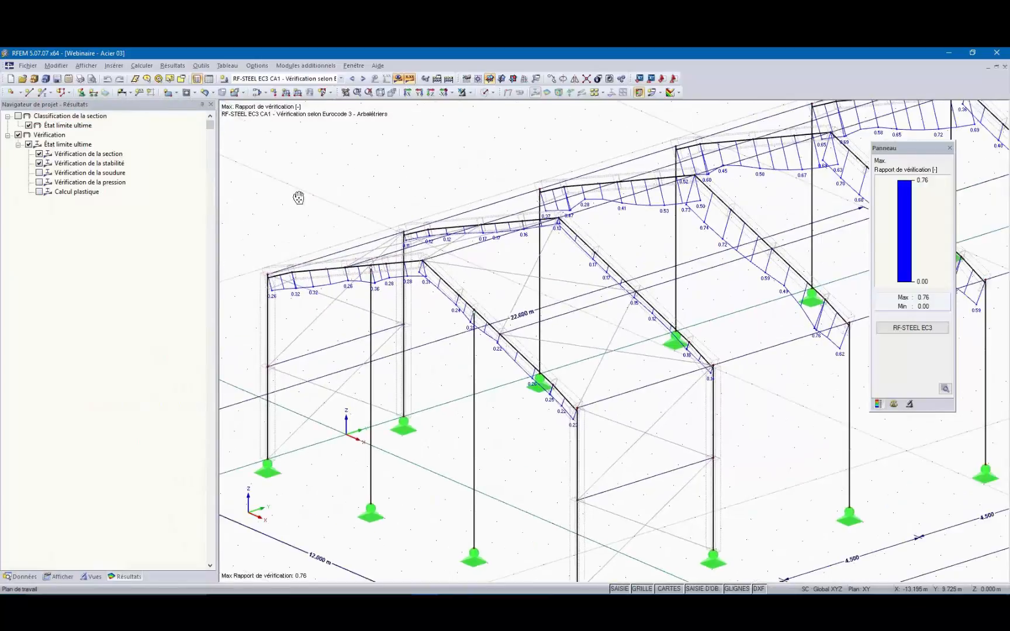
{"action": "scroll", "coordinate": [300, 185], "scroll_direction": "down", "scroll_amount": 2}
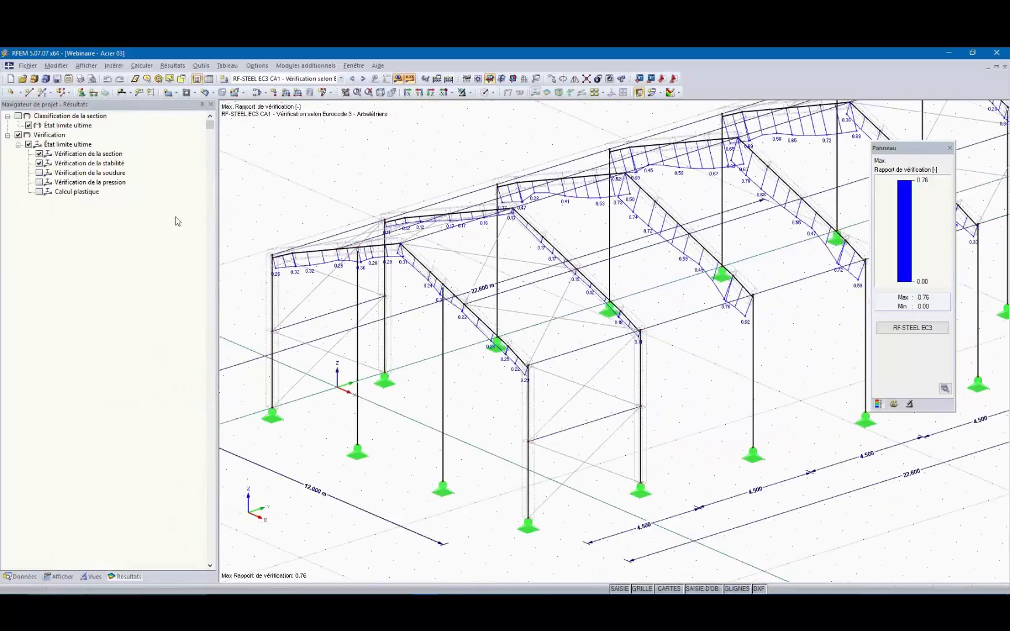
- View the rafters' section classification on the model in place of the design ratios, and switch back to the design ratios
{"action": "left_click", "coordinate": [18, 135]}
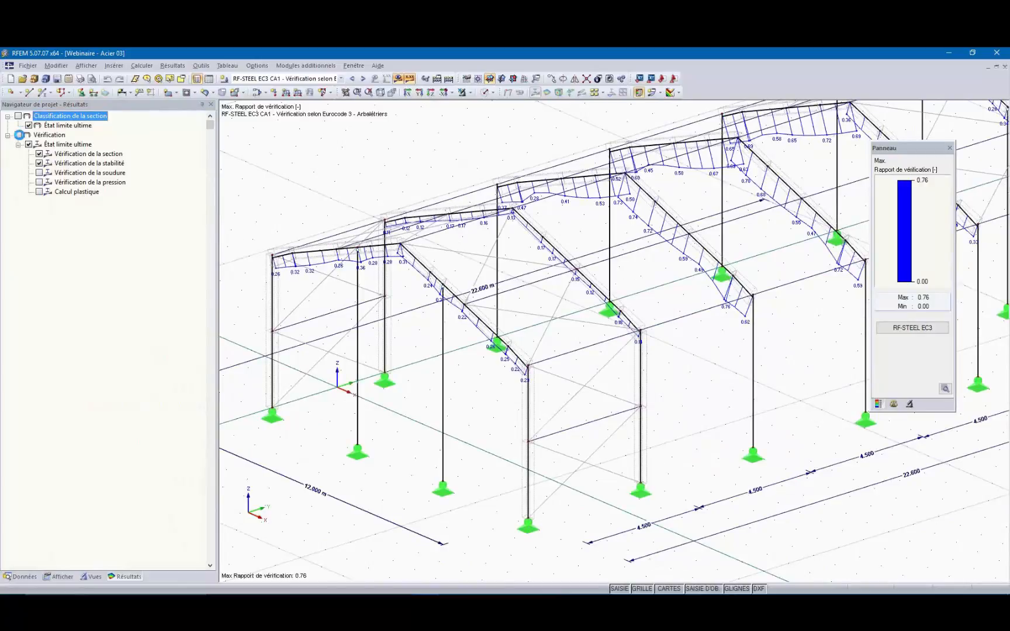
{"action": "left_click", "coordinate": [18, 117]}
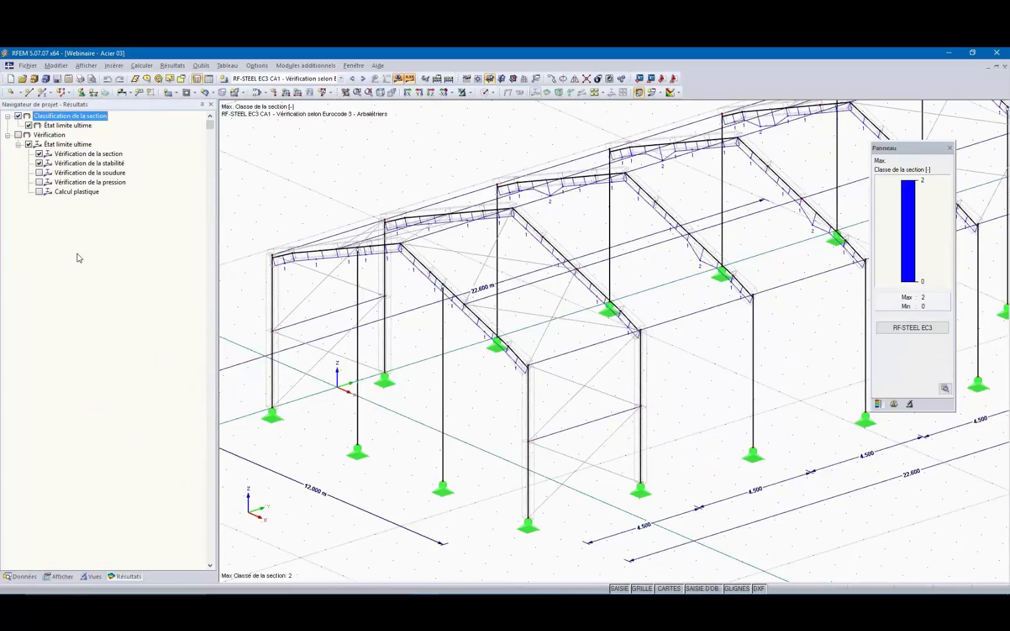
{"action": "left_click", "coordinate": [18, 116]}
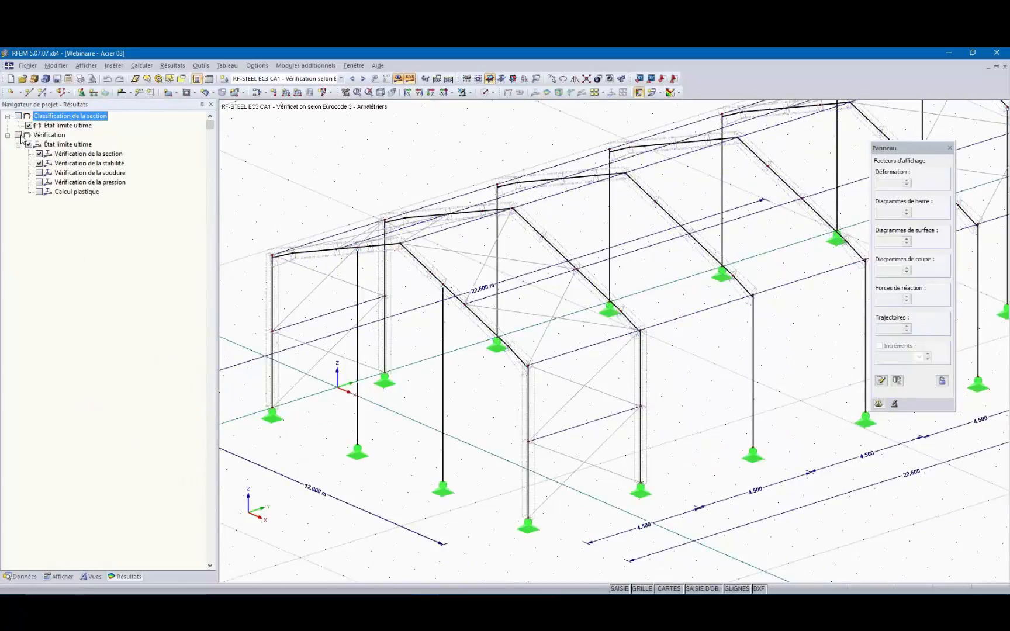
{"action": "left_click", "coordinate": [18, 135]}
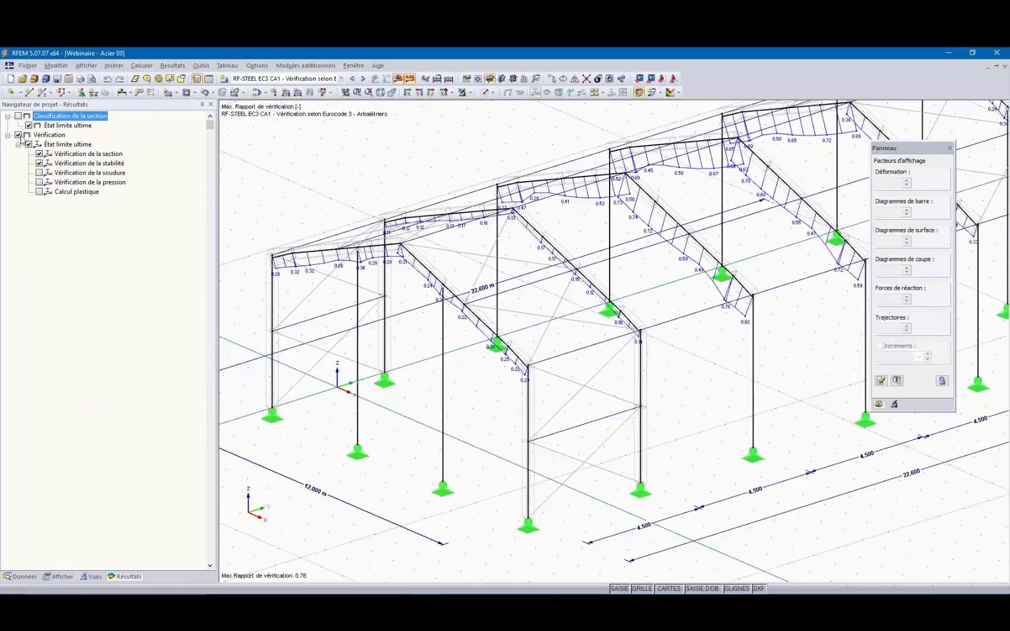
- Compare the rafters' design ratios without and with the stability check, keeping the section check displayed
{"action": "left_click", "coordinate": [40, 164]}
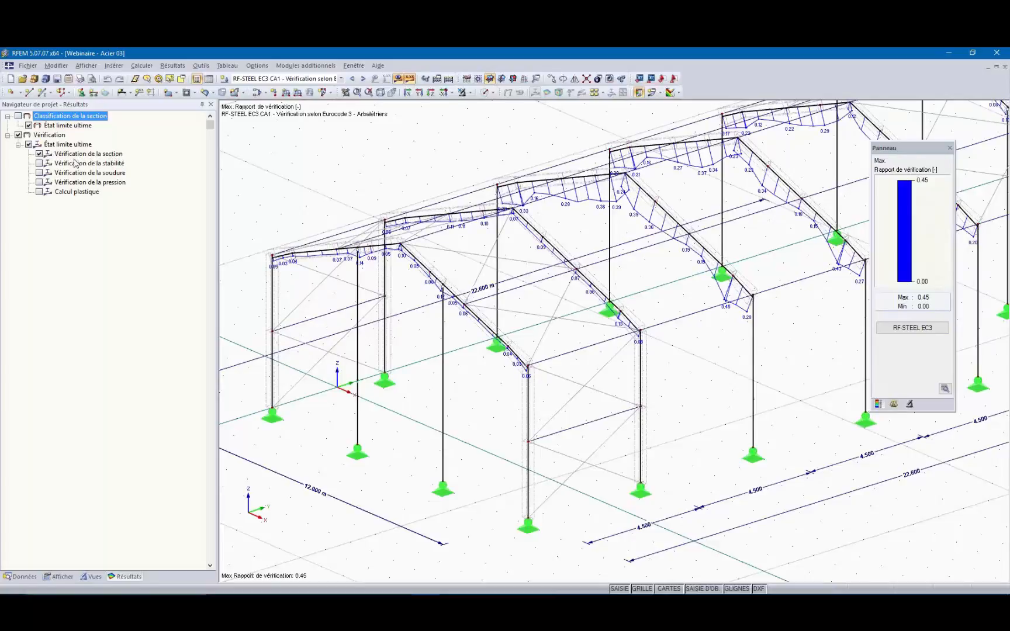
{"action": "left_click", "coordinate": [39, 163]}
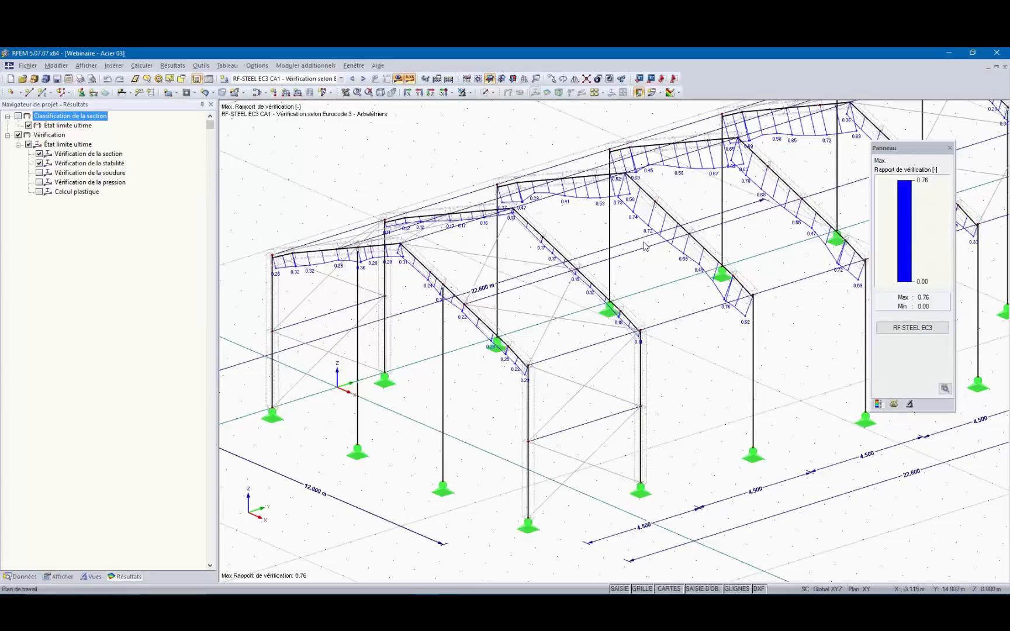
{"action": "middle_click_drag", "start_coordinate": [642, 324], "coordinate": [672, 351], "text": "ctrl"}
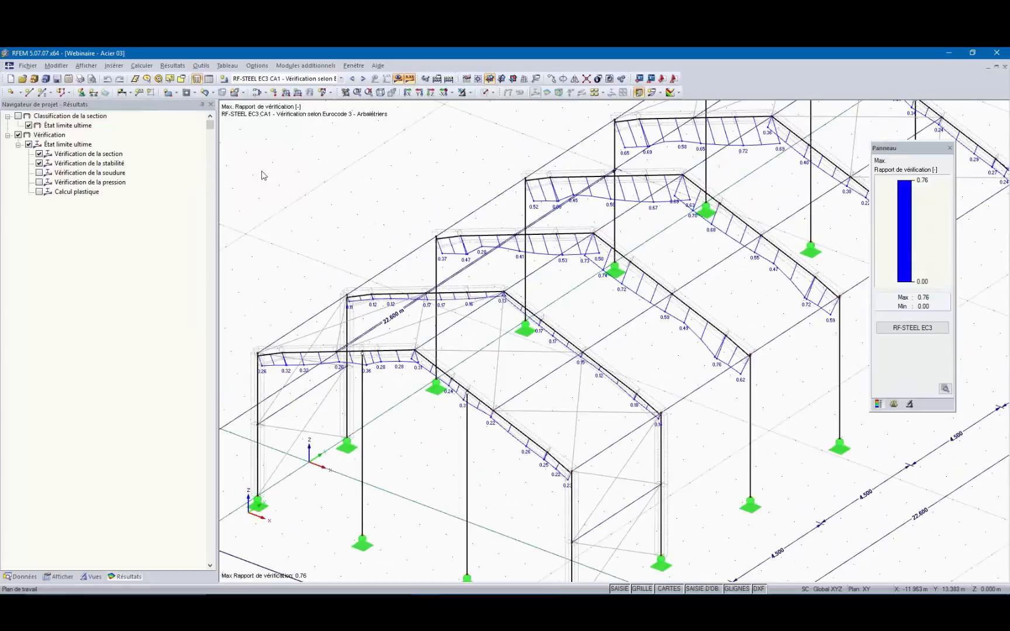